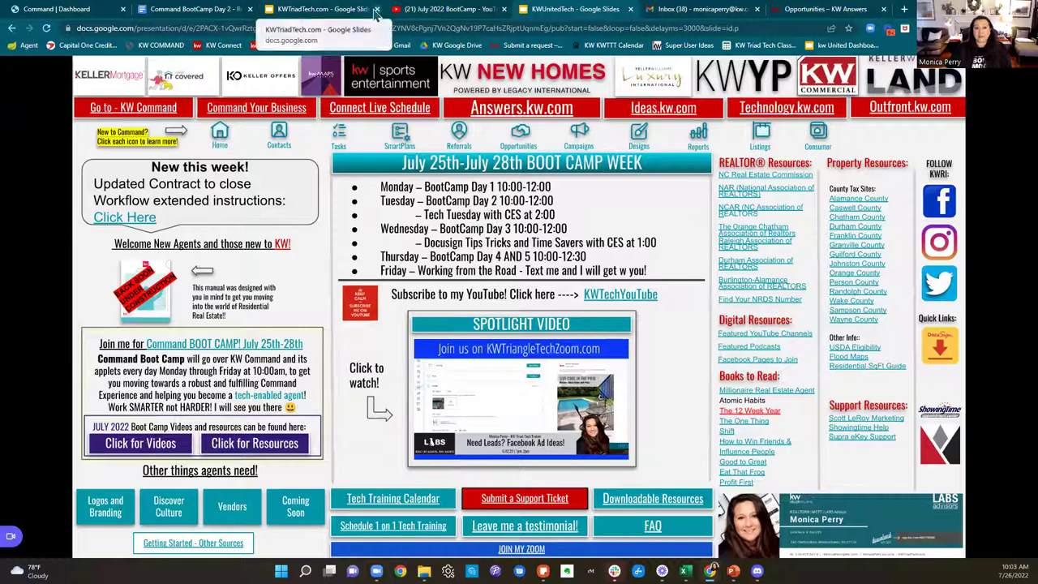
Step: Close the KWTriadTech, KWUnitedTech, Gmail and YouTube playlist tabs and return to the Command dashboard
{"action": "left_click", "coordinate": [376, 9]}
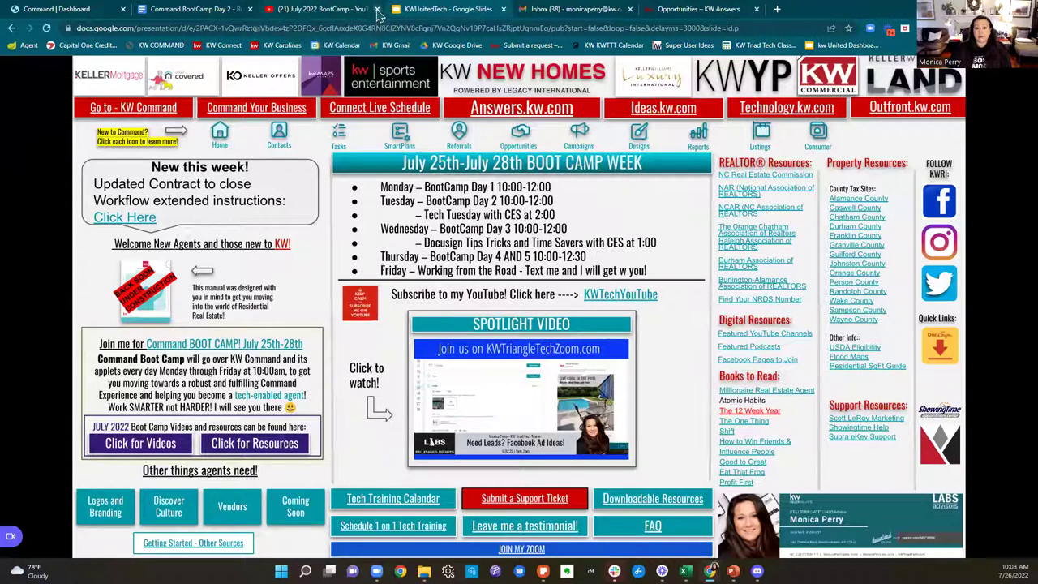
{"action": "left_click", "coordinate": [502, 9]}
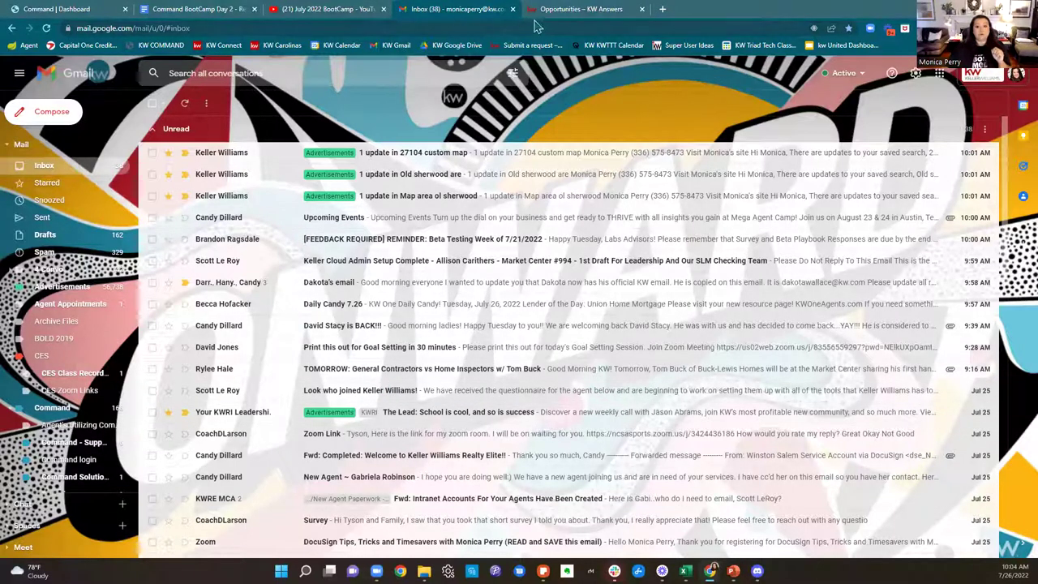
{"action": "left_click", "coordinate": [513, 9]}
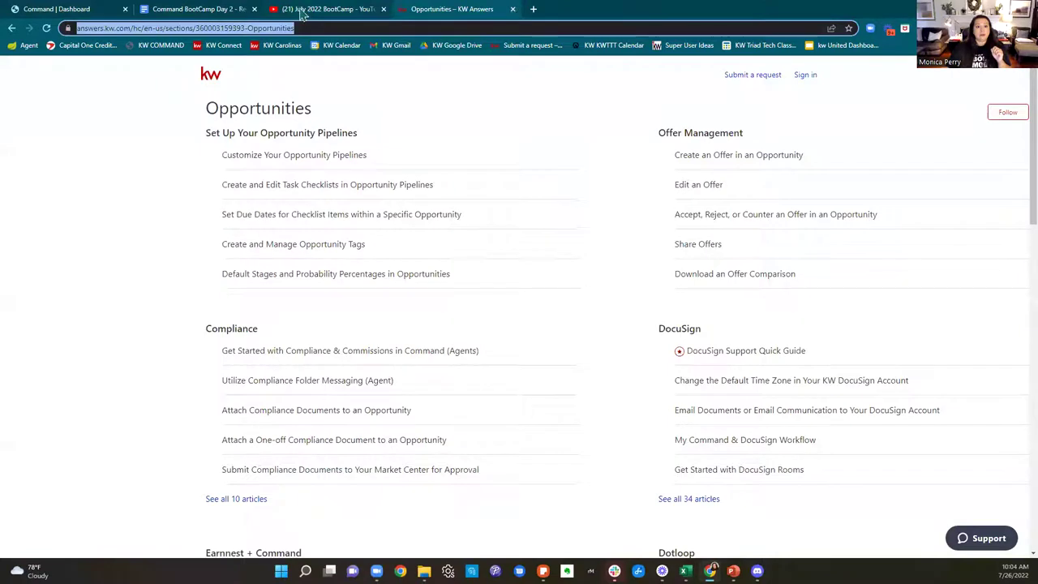
{"action": "left_click", "coordinate": [324, 12]}
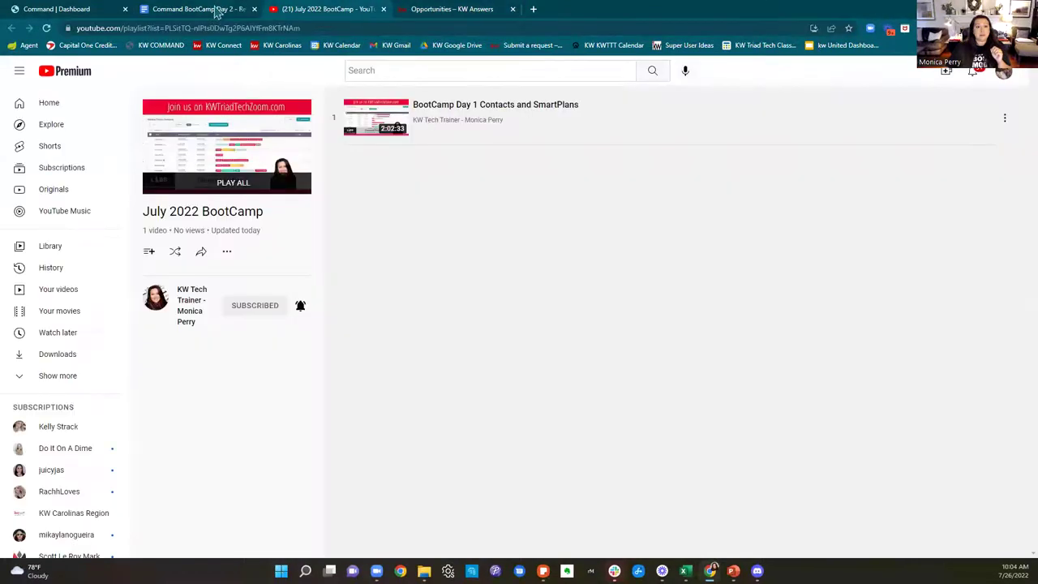
{"action": "left_click", "coordinate": [383, 9]}
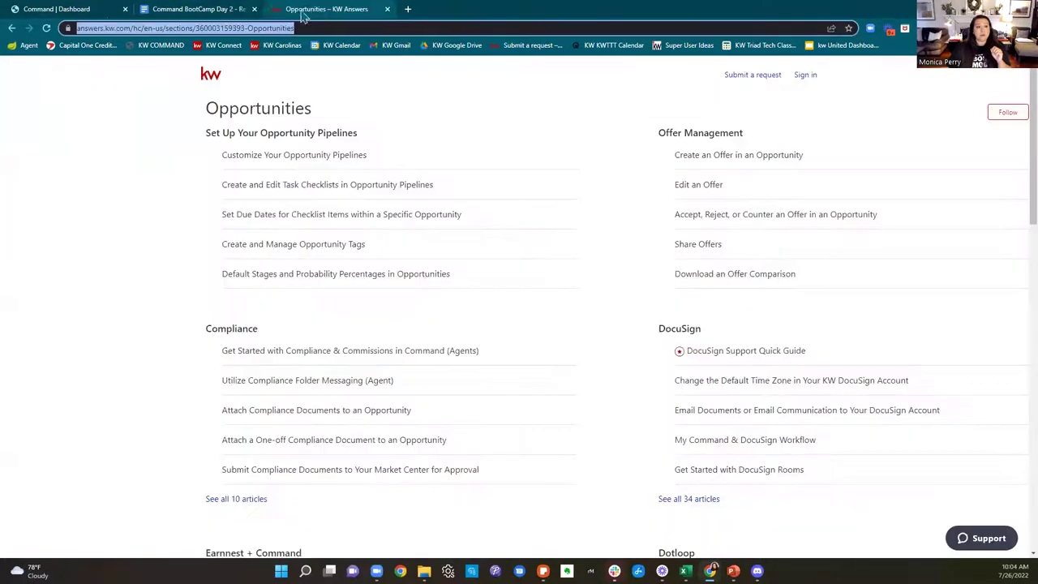
{"action": "left_click", "coordinate": [87, 13]}
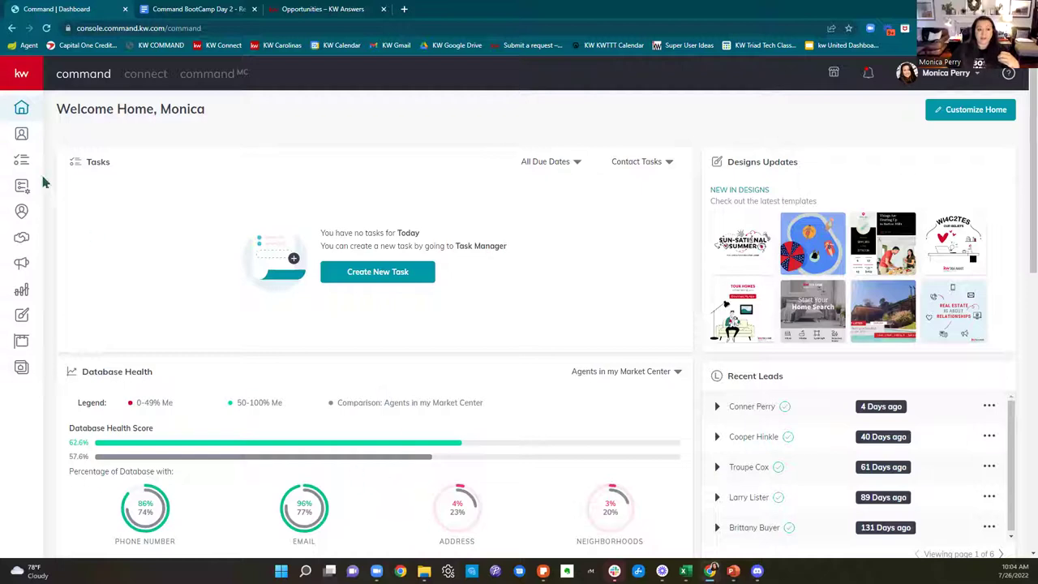
Step: Search the Contacts list by the contact's first name and open the first matching record
{"action": "left_click", "coordinate": [22, 138]}
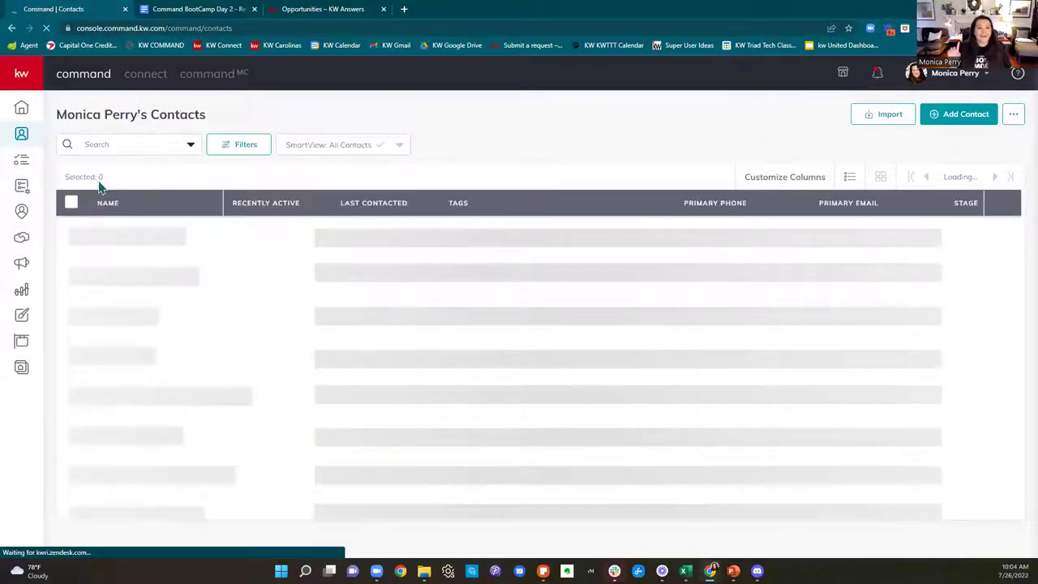
{"action": "left_click", "coordinate": [135, 140]}
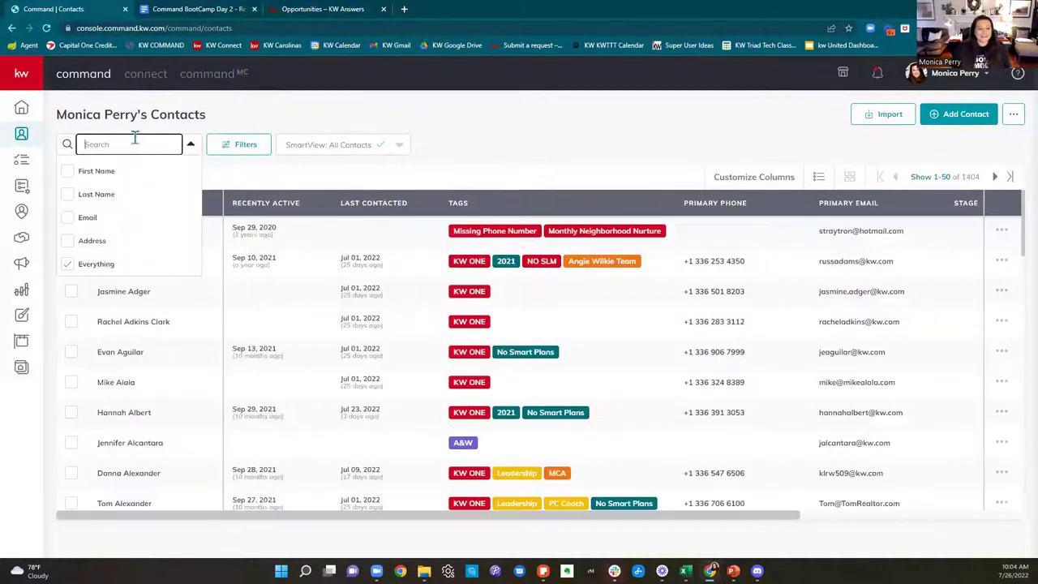
{"action": "type", "text": "d"}
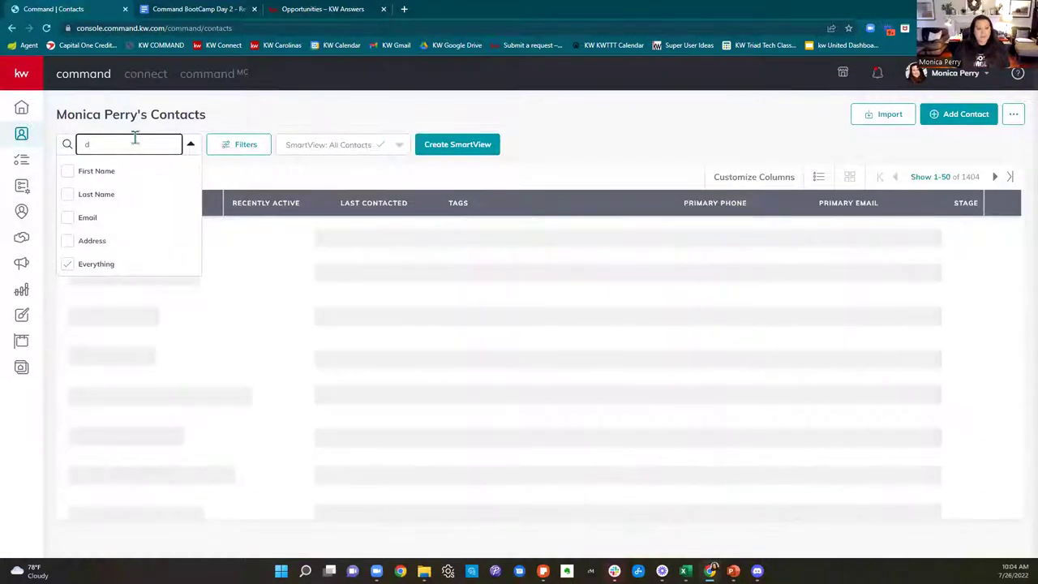
{"action": "type", "text": "akota"}
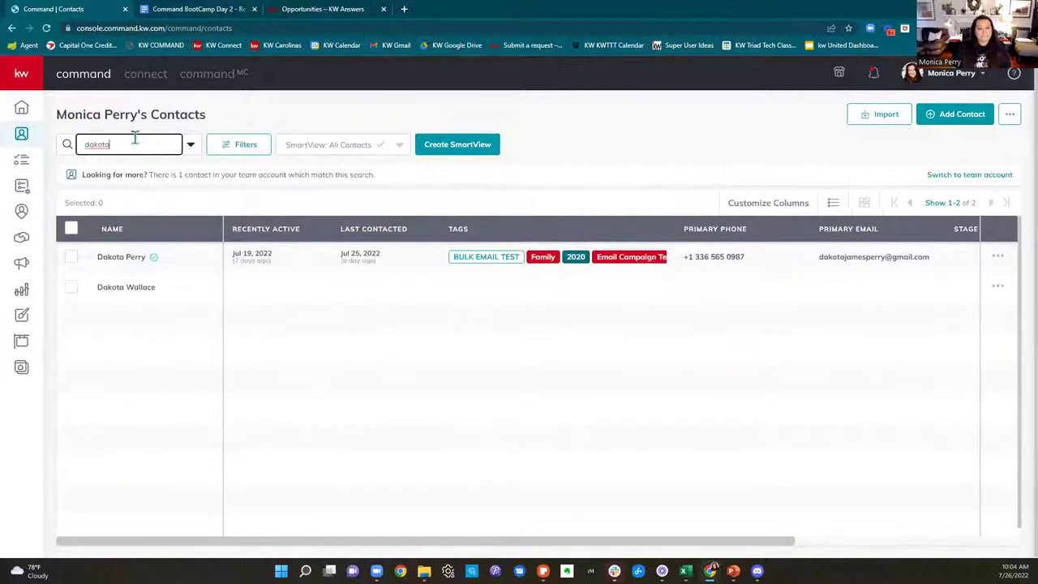
{"action": "left_click", "coordinate": [126, 258]}
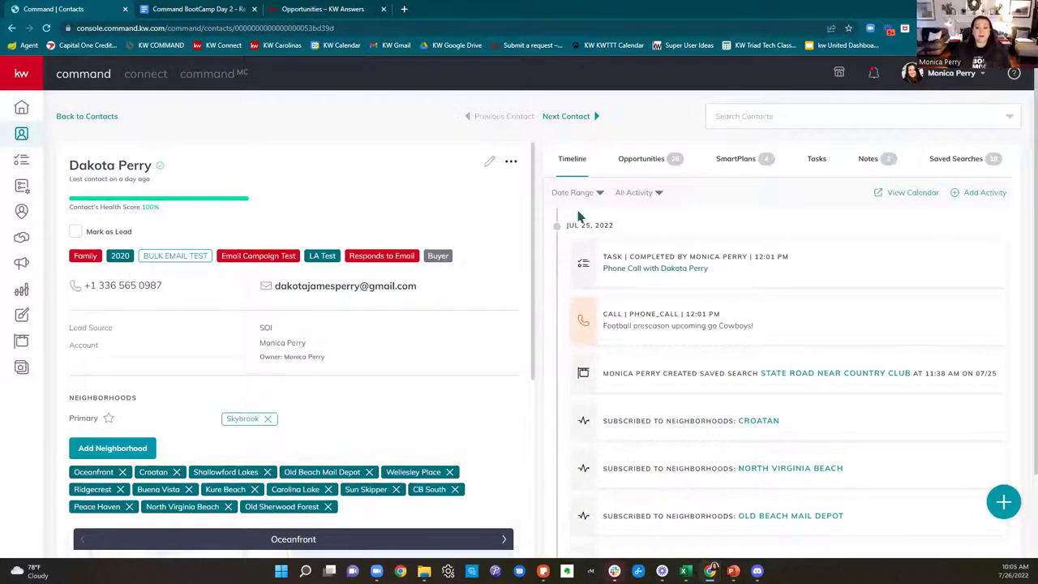
Step: Show this contact's opportunities and start a new opportunity
{"action": "left_click", "coordinate": [646, 167]}
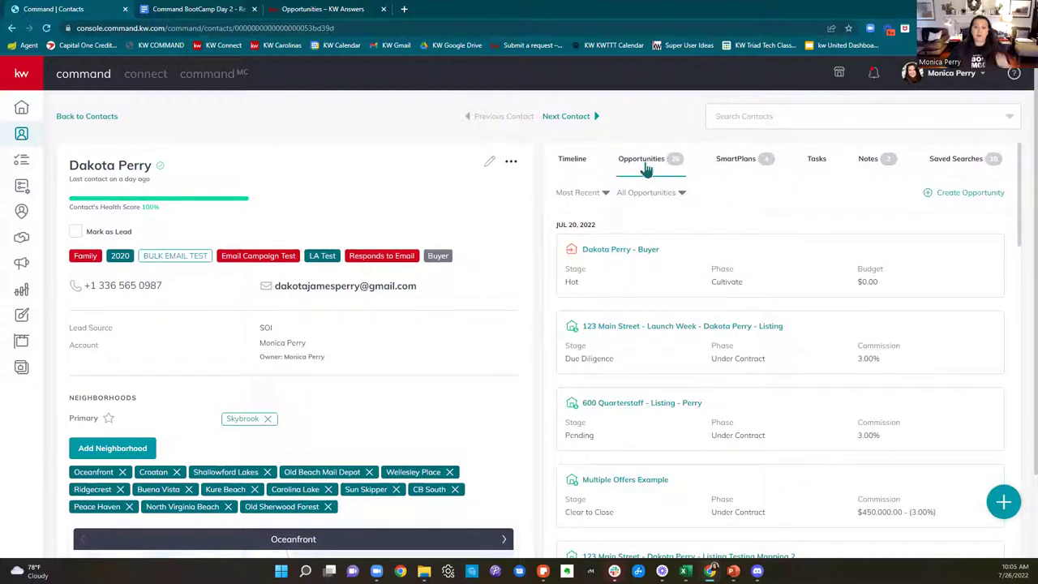
{"action": "left_click", "coordinate": [981, 197]}
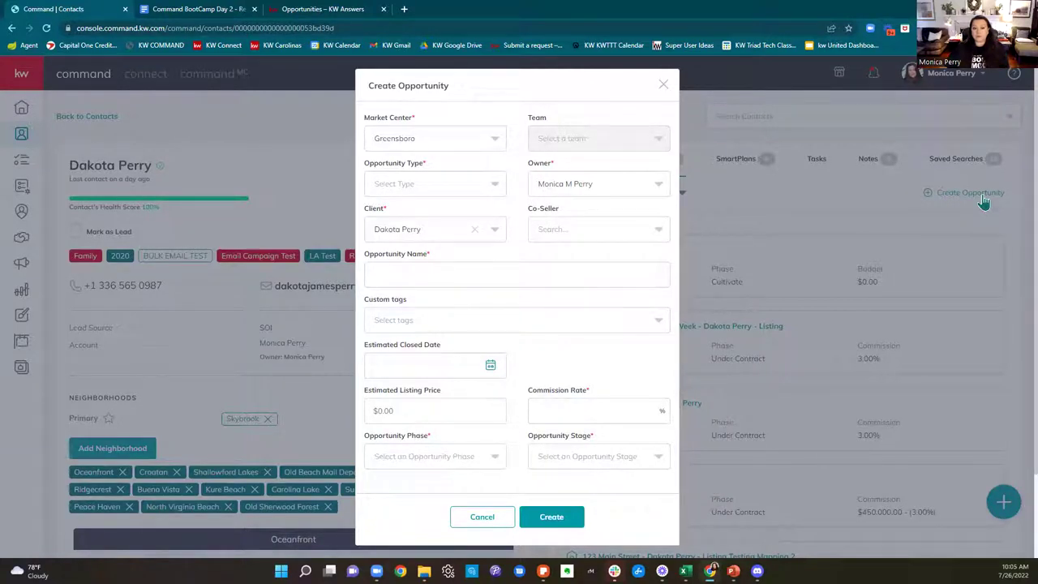
Step: Set the opportunity's Market Center to Winston Salem, leaving Opportunity Type unselected
{"action": "left_click", "coordinate": [400, 137]}
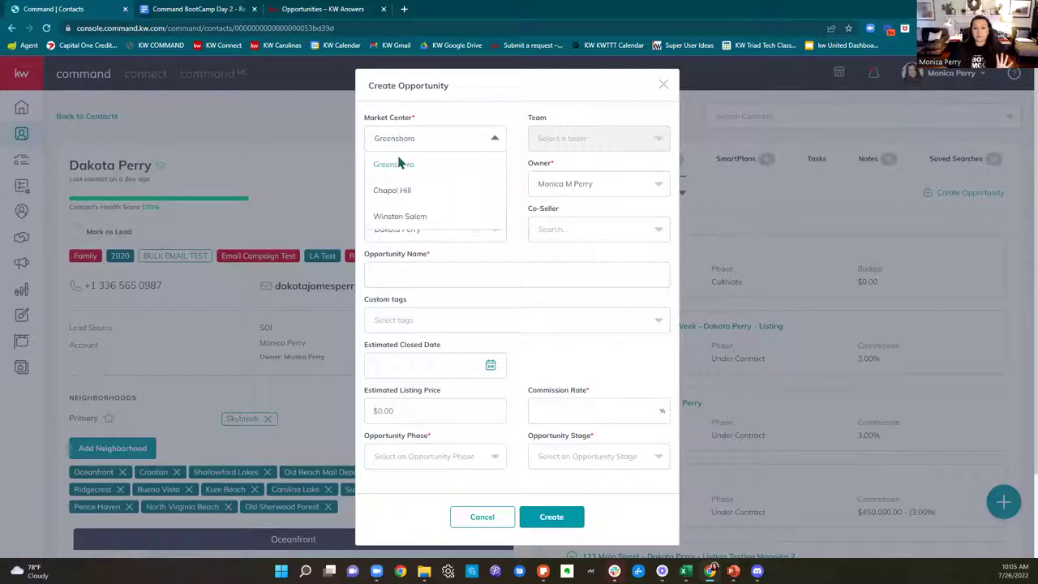
{"action": "left_click", "coordinate": [398, 216]}
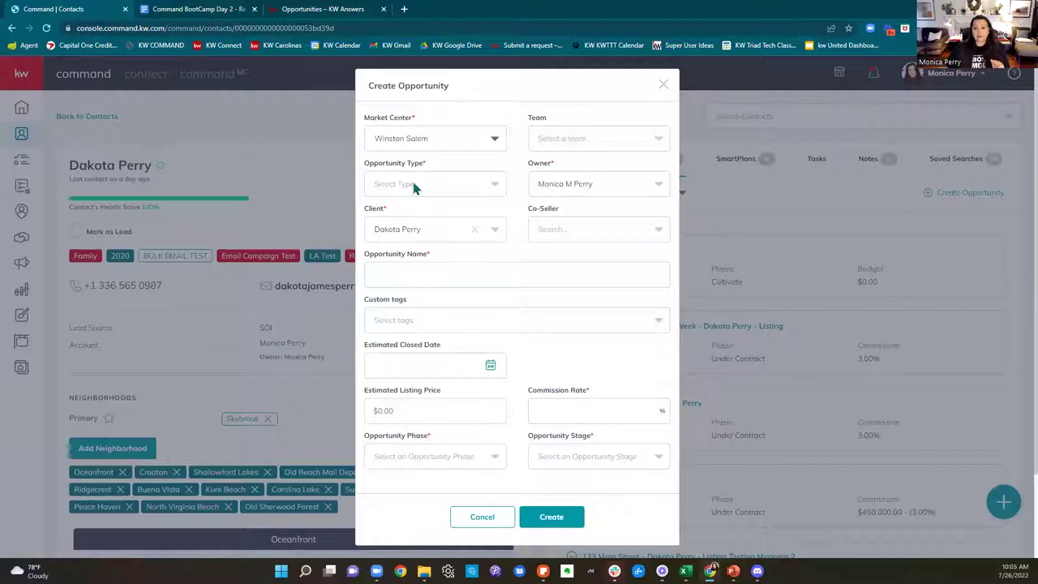
{"action": "left_click", "coordinate": [414, 188]}
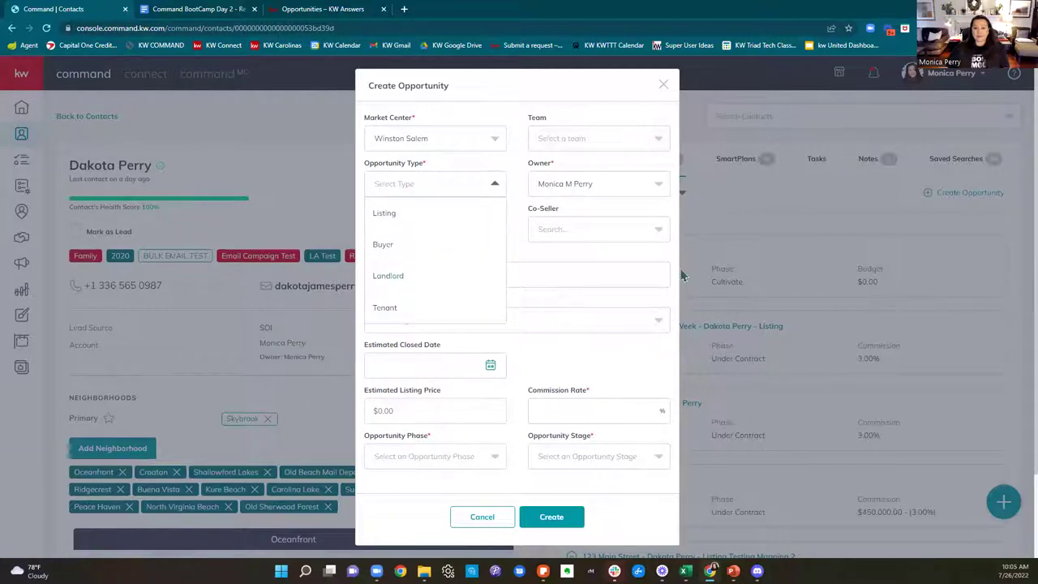
{"action": "left_click", "coordinate": [610, 372]}
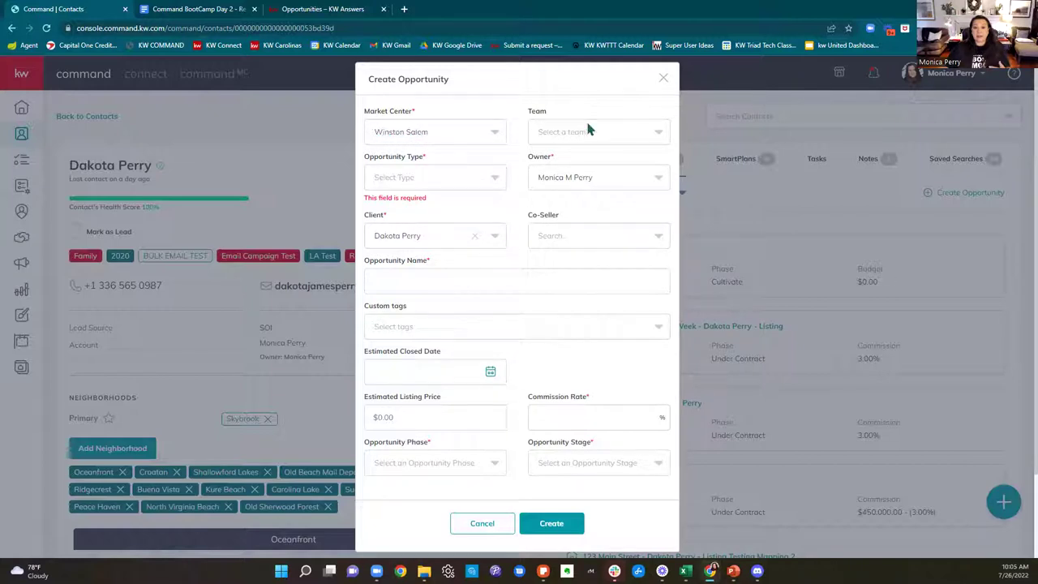
{"action": "left_click_drag", "start_coordinate": [528, 123], "coordinate": [558, 116]}
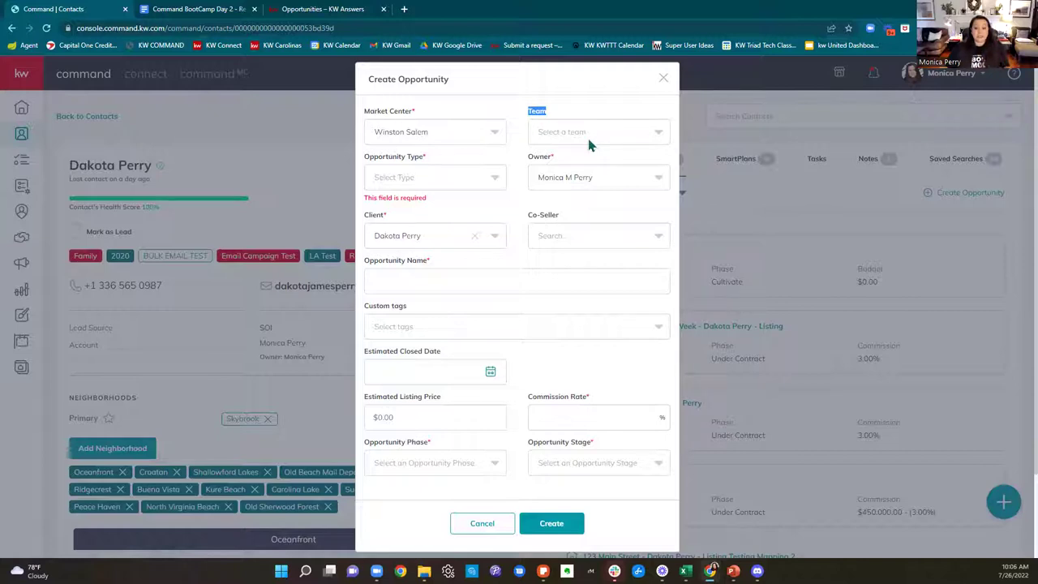
Step: Assign The Elite Helpers team, search the Client field by name, then clear the team again
{"action": "left_click", "coordinate": [589, 145]}
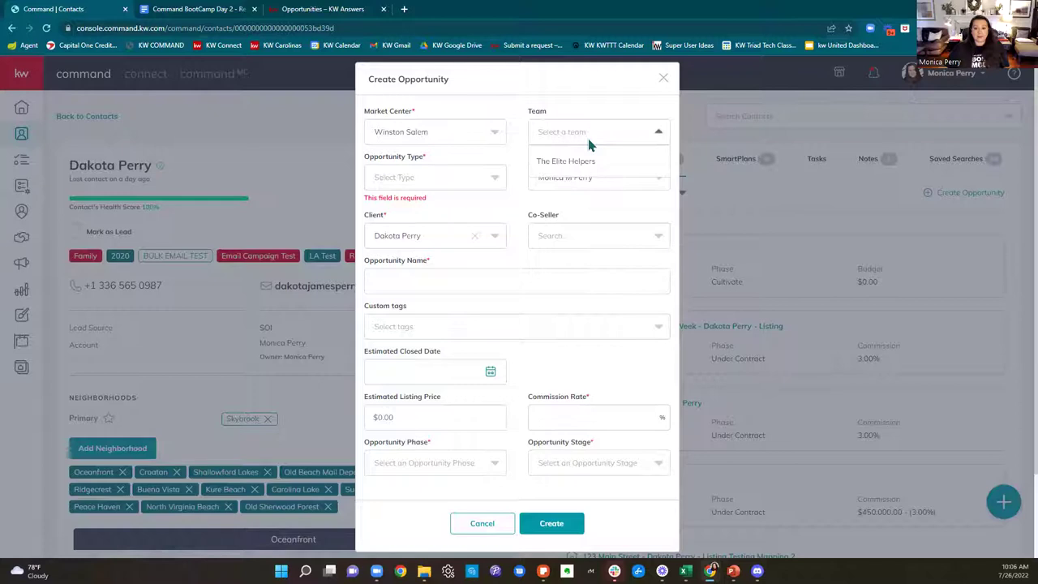
{"action": "left_click", "coordinate": [581, 168]}
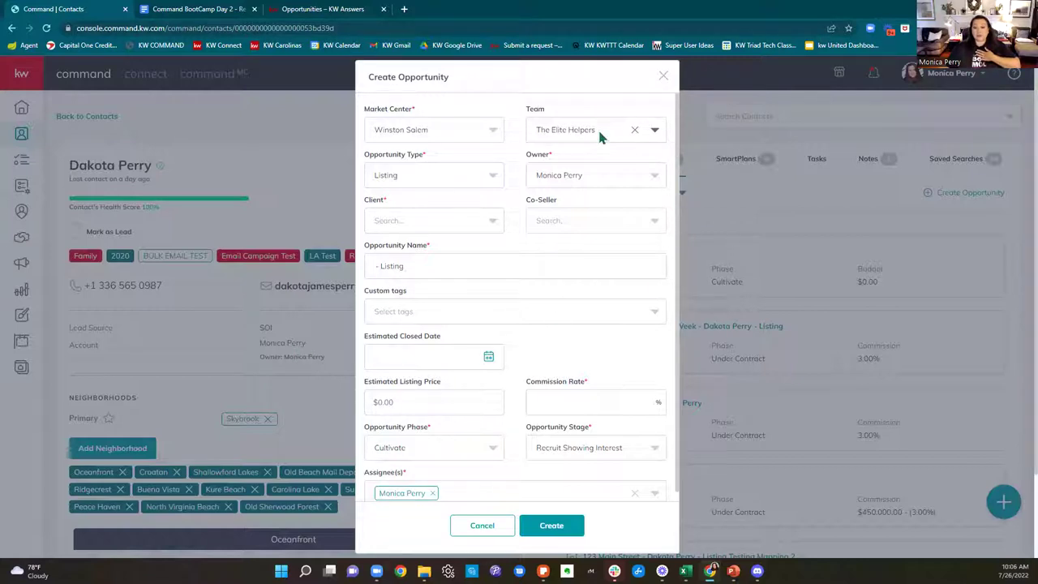
{"action": "left_click", "coordinate": [405, 221]}
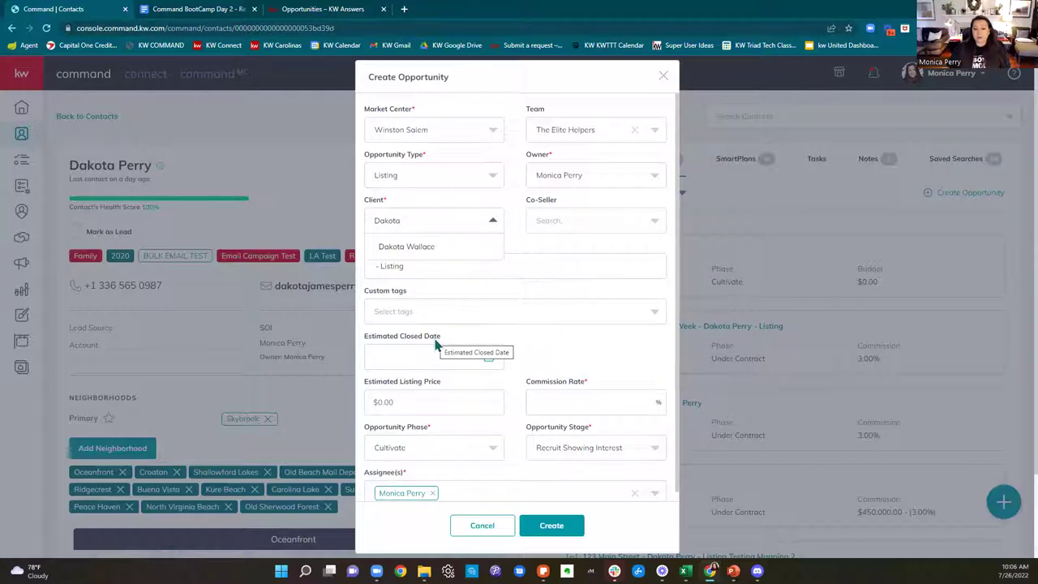
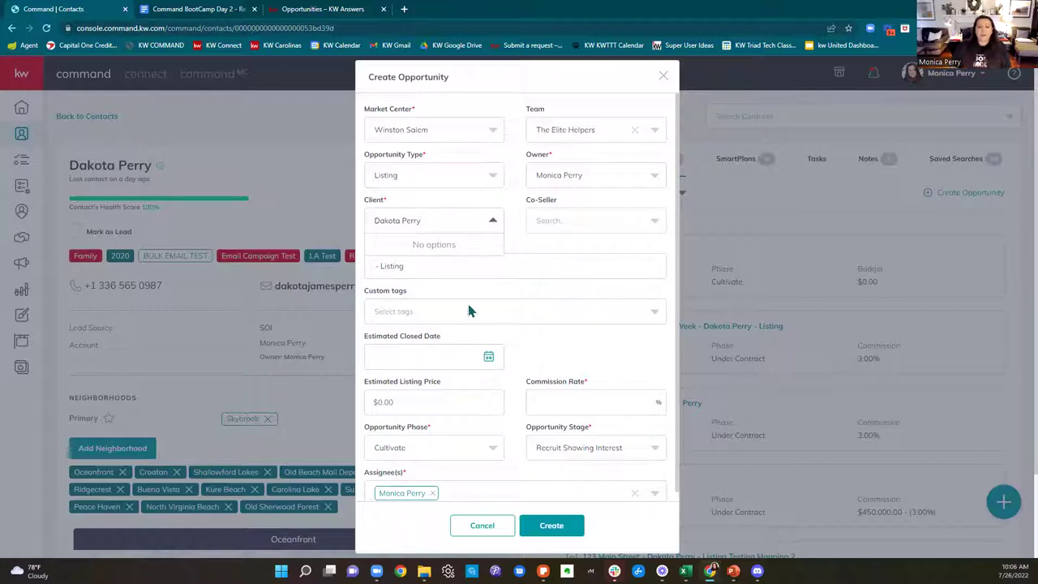
{"action": "left_click", "coordinate": [631, 132]}
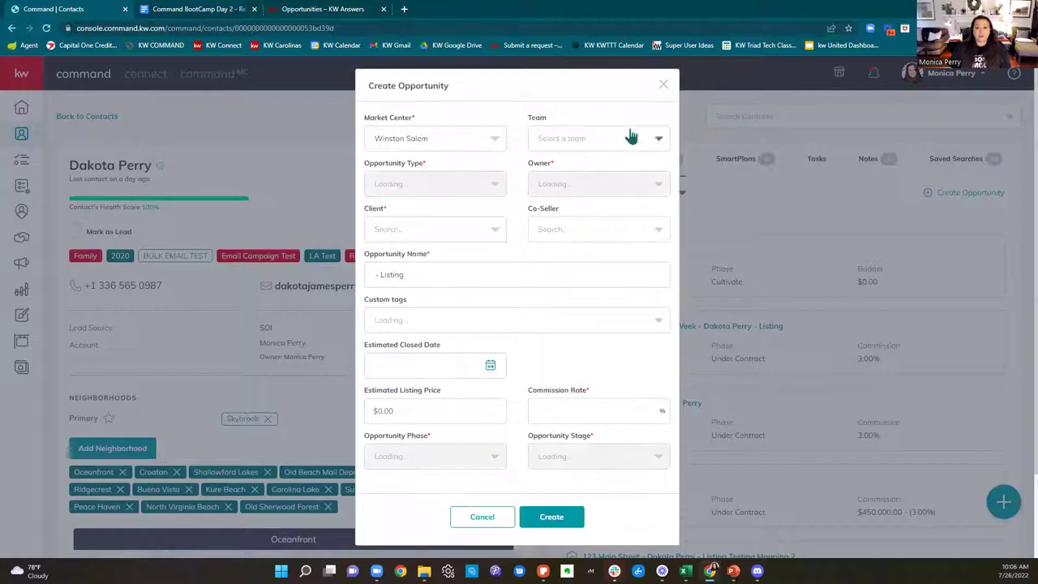
Step: Pick the matching contact as client, then close the opportunity form without creating it
{"action": "left_click", "coordinate": [449, 219]}
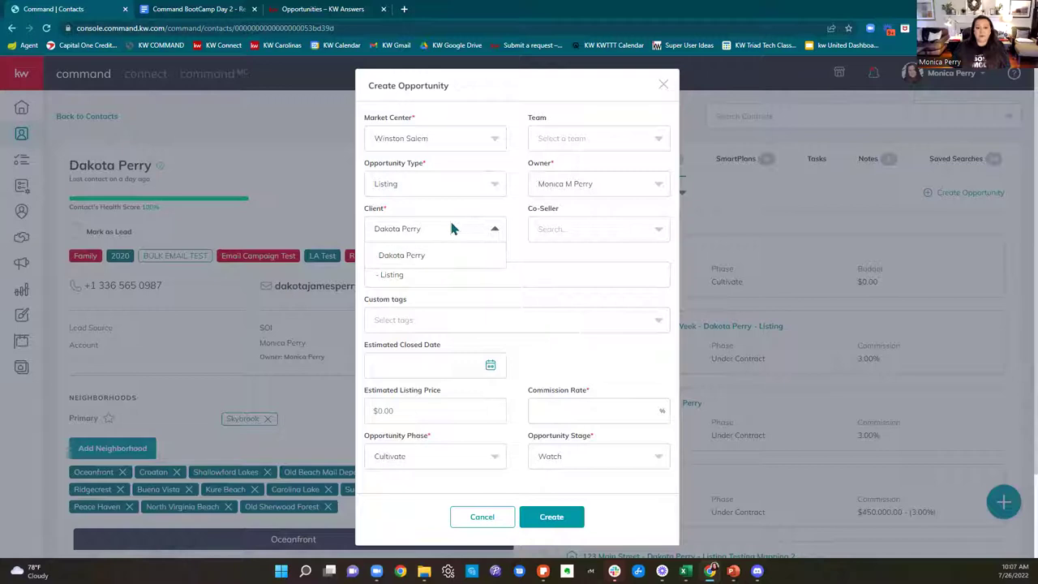
{"action": "left_click", "coordinate": [422, 255]}
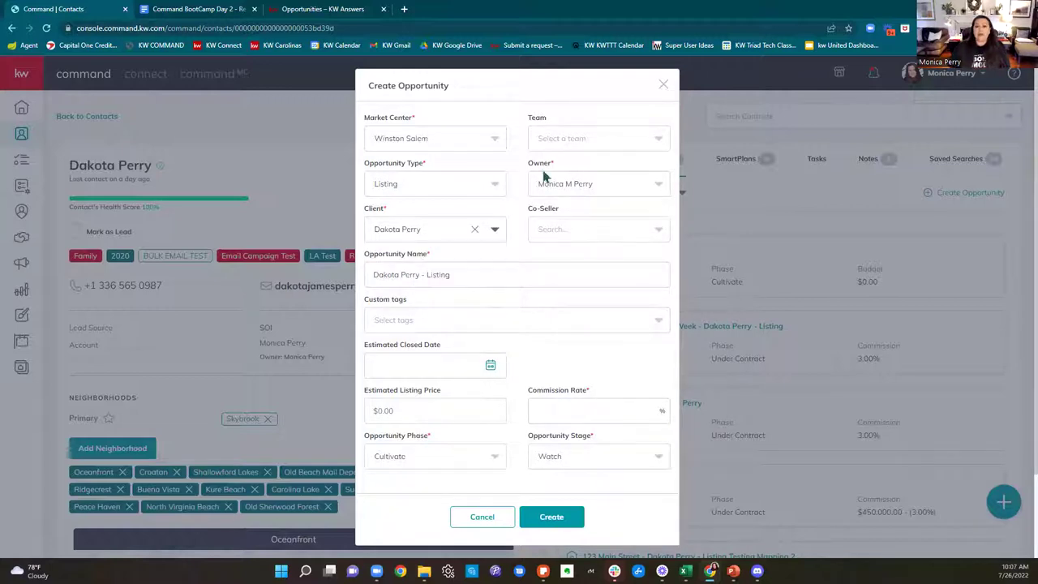
{"action": "left_click", "coordinate": [663, 86]}
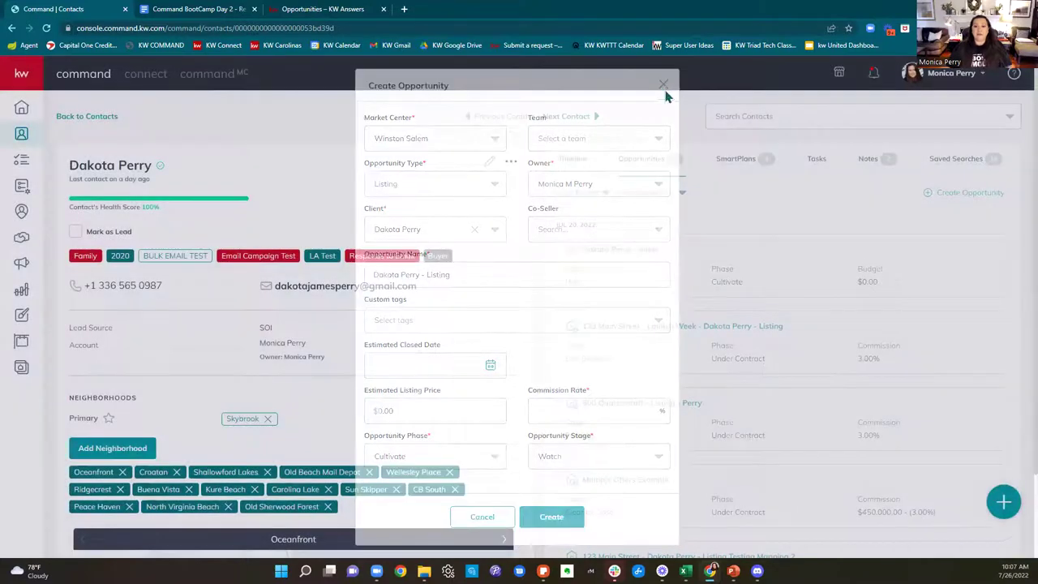
{"action": "left_click", "coordinate": [663, 86]}
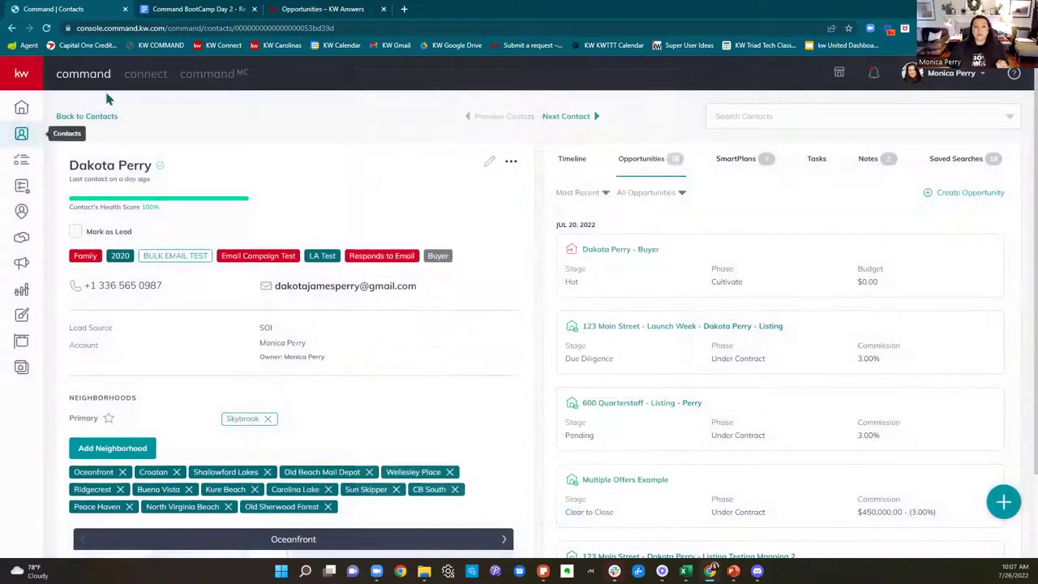
Step: Return to Contacts, clear the old search and filter the list by 'test'
{"action": "left_click", "coordinate": [92, 116]}
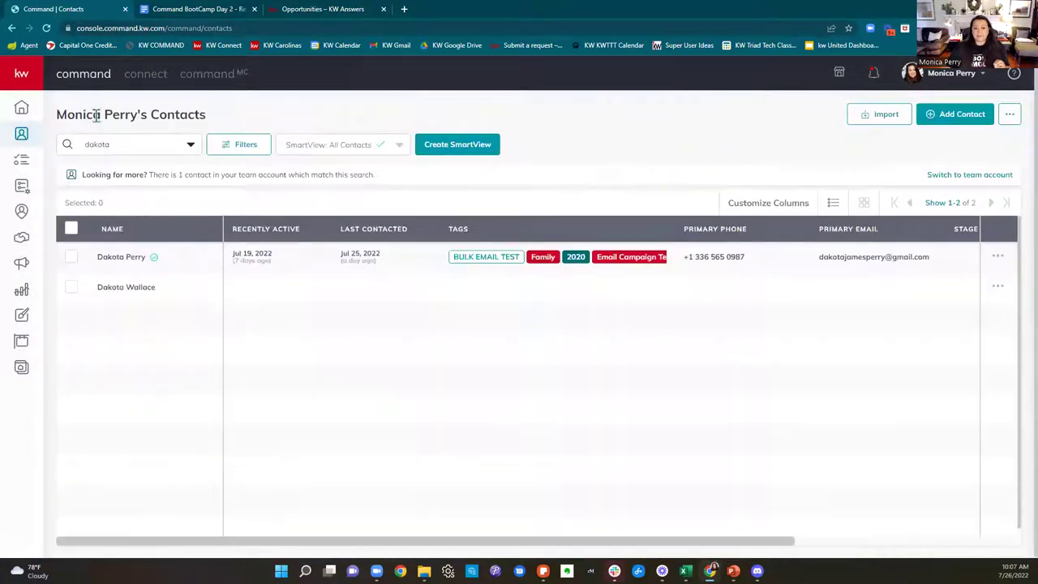
{"action": "left_click_drag", "start_coordinate": [167, 143], "coordinate": [56, 150]}
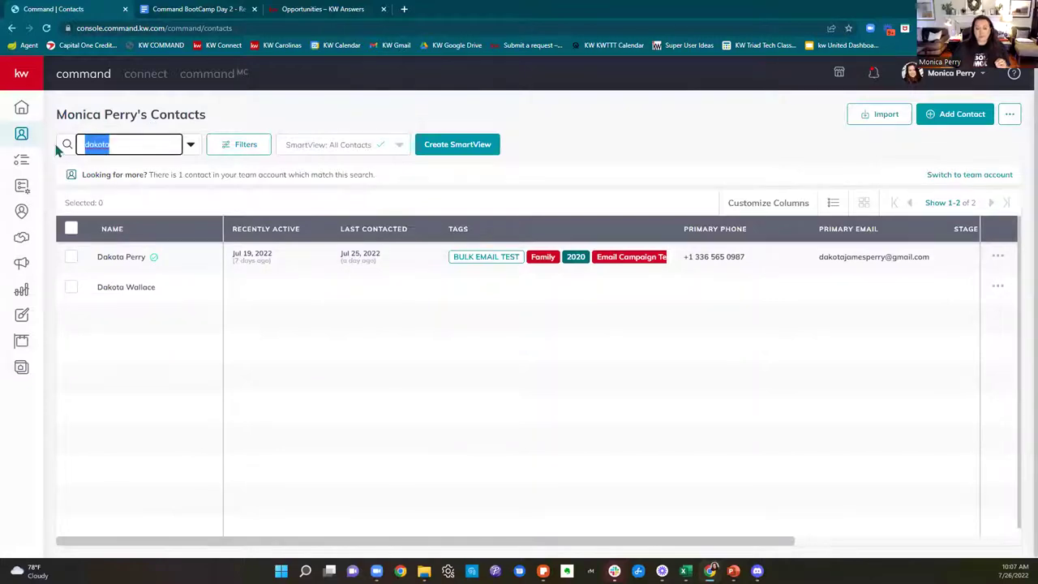
{"action": "key", "text": "BackSpace"}
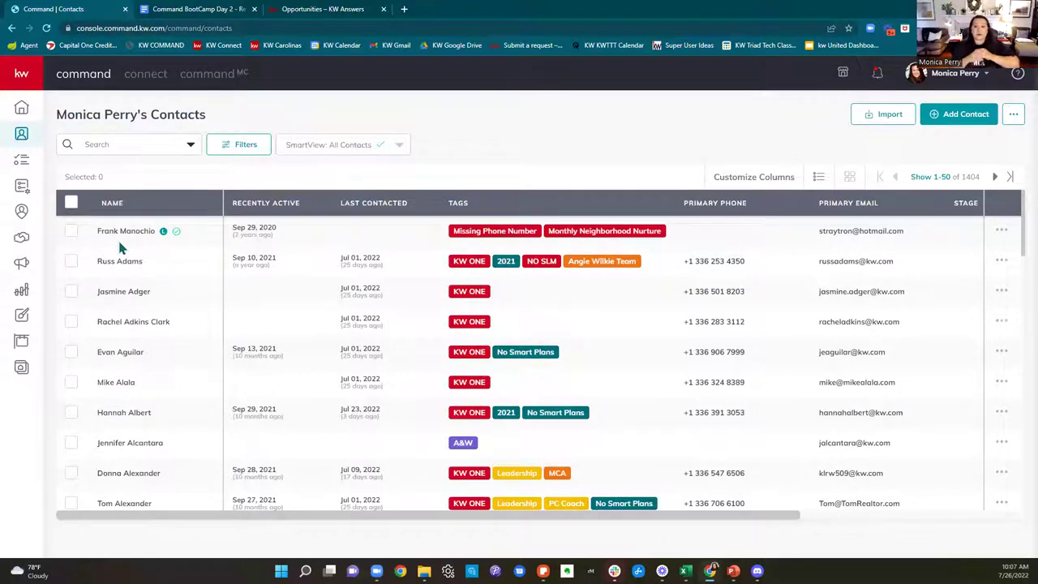
{"action": "left_click", "coordinate": [117, 146]}
{"action": "type", "text": "test"}
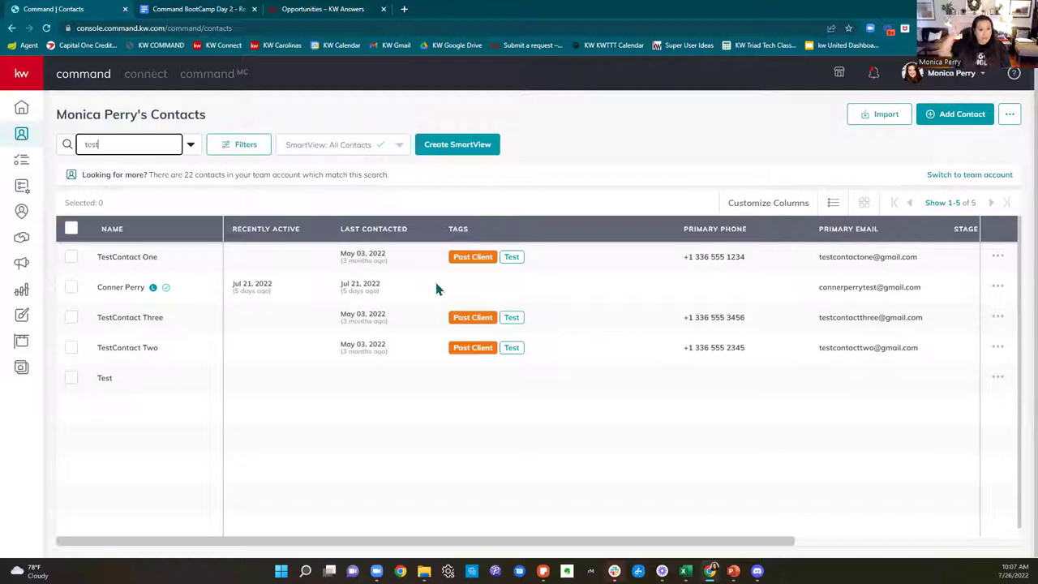
Step: Open TestContact One, choose The Elite Helpers (Team) in Change Account, then dismiss the dialog
{"action": "left_click", "coordinate": [106, 257]}
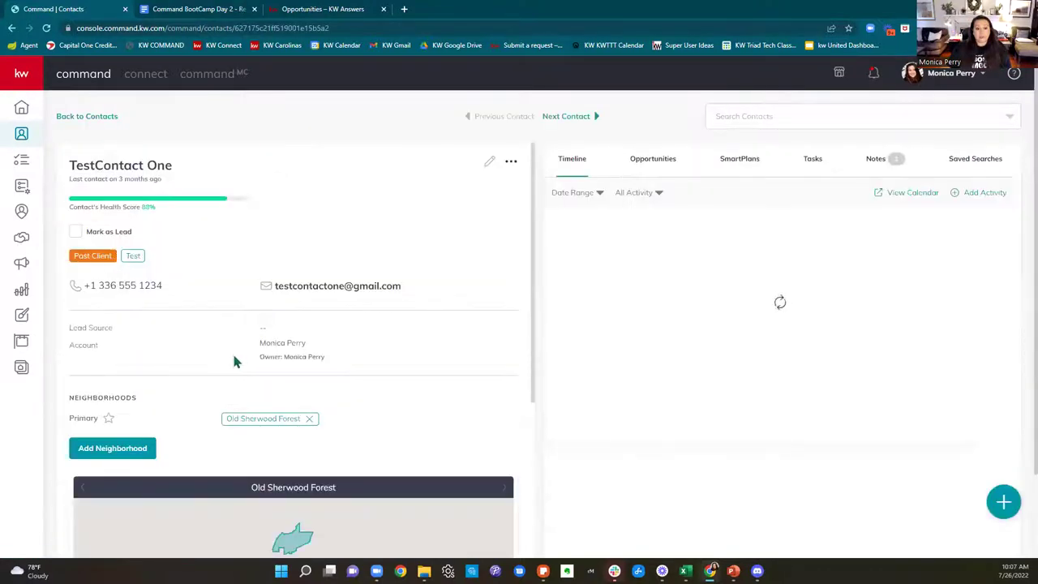
{"action": "left_click_drag", "start_coordinate": [70, 347], "coordinate": [331, 362]}
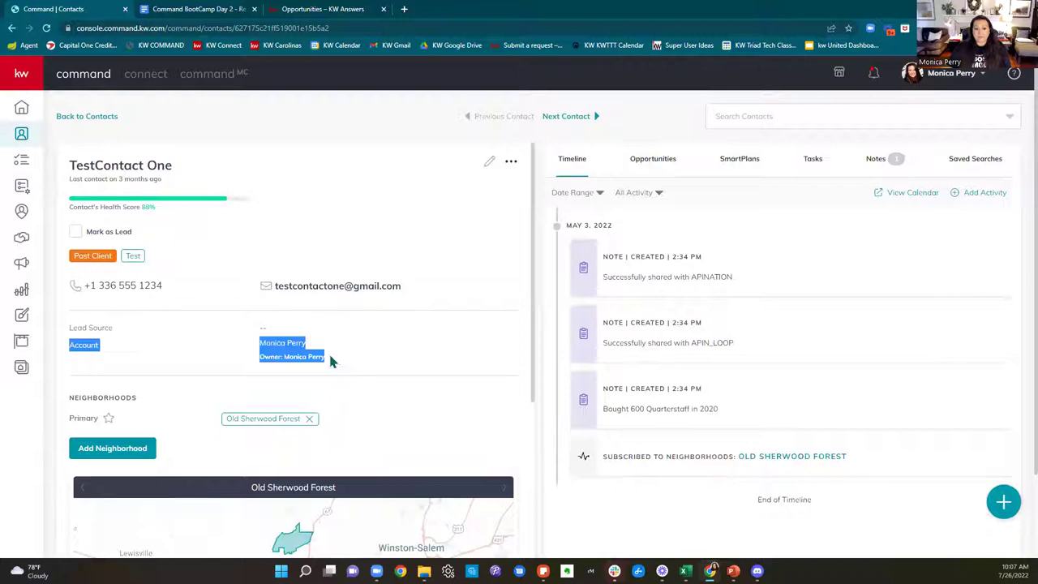
{"action": "left_click", "coordinate": [510, 162]}
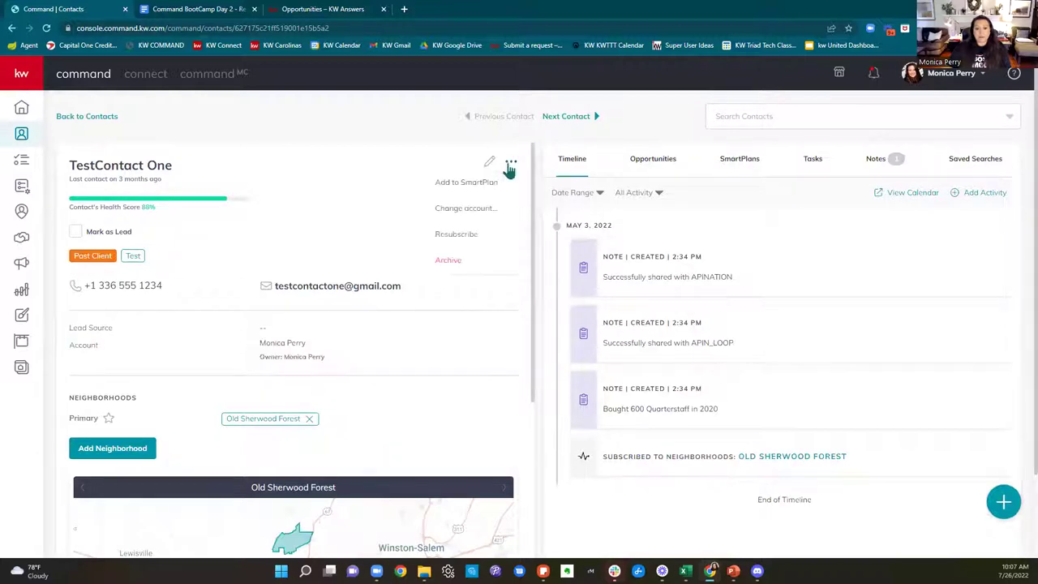
{"action": "left_click", "coordinate": [481, 212]}
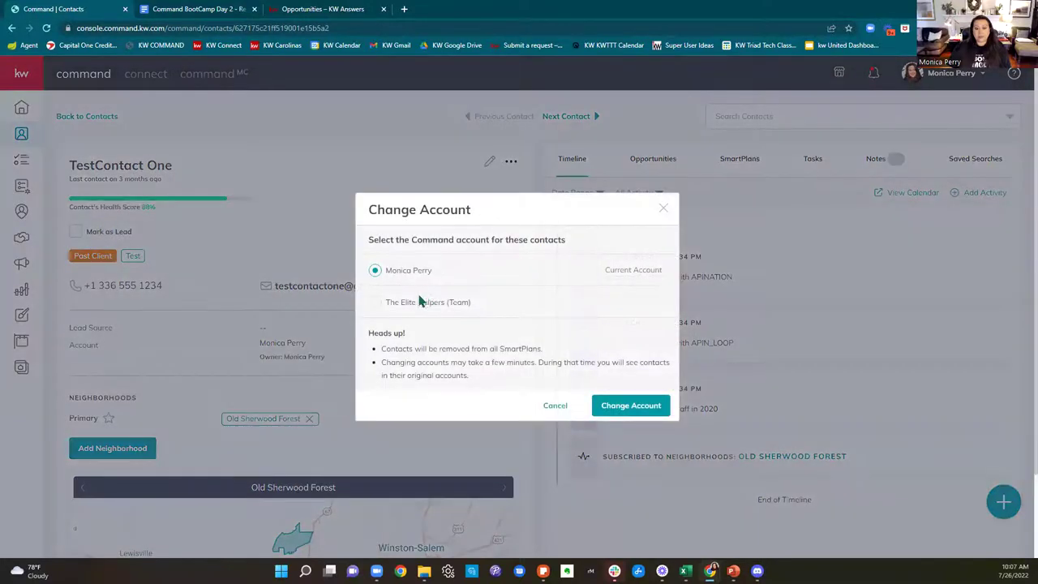
{"action": "left_click", "coordinate": [376, 304]}
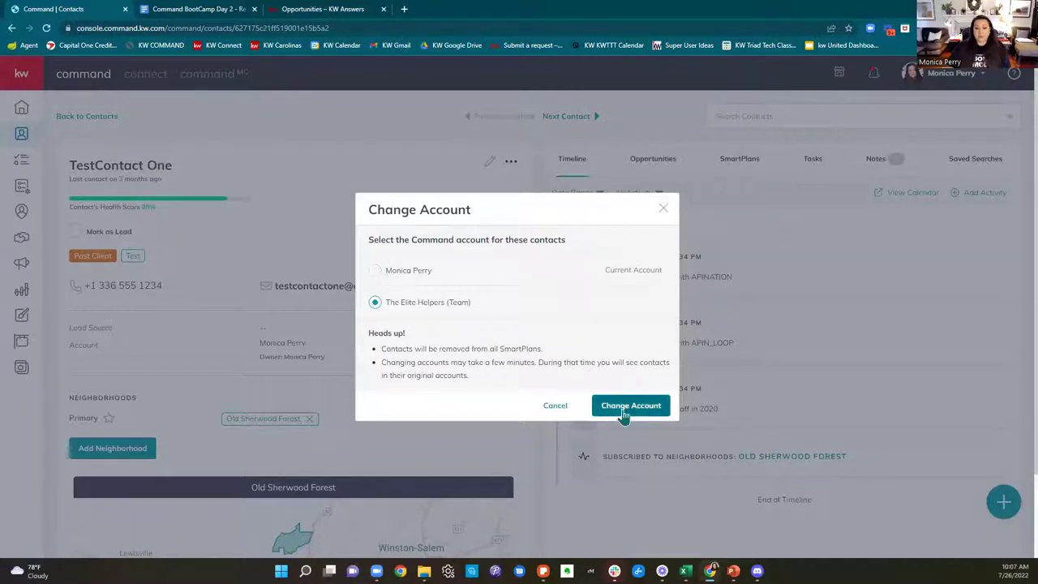
{"action": "left_click", "coordinate": [664, 209]}
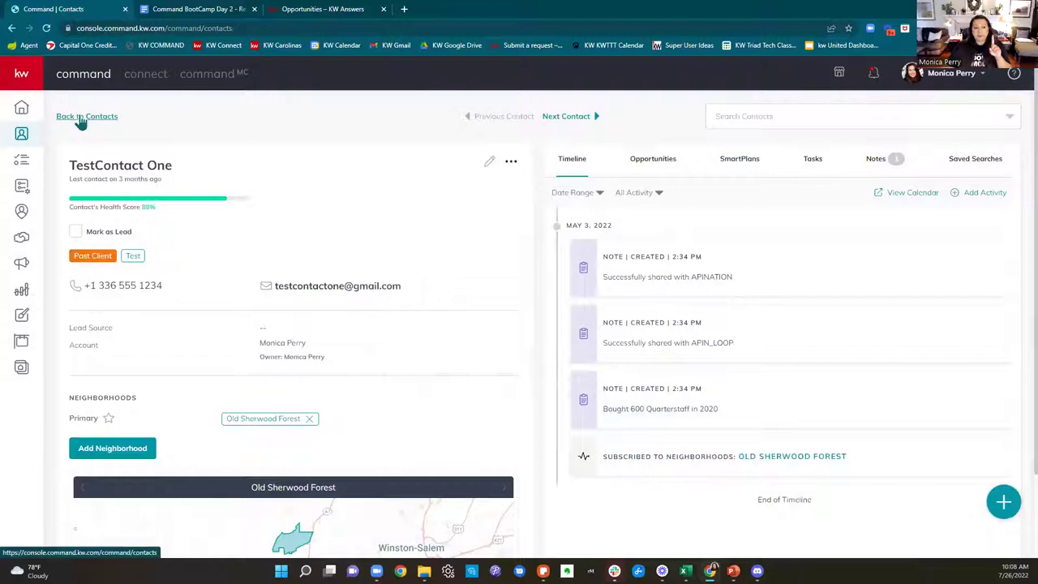
{"action": "left_click", "coordinate": [71, 116]}
{"action": "left_click", "coordinate": [72, 258]}
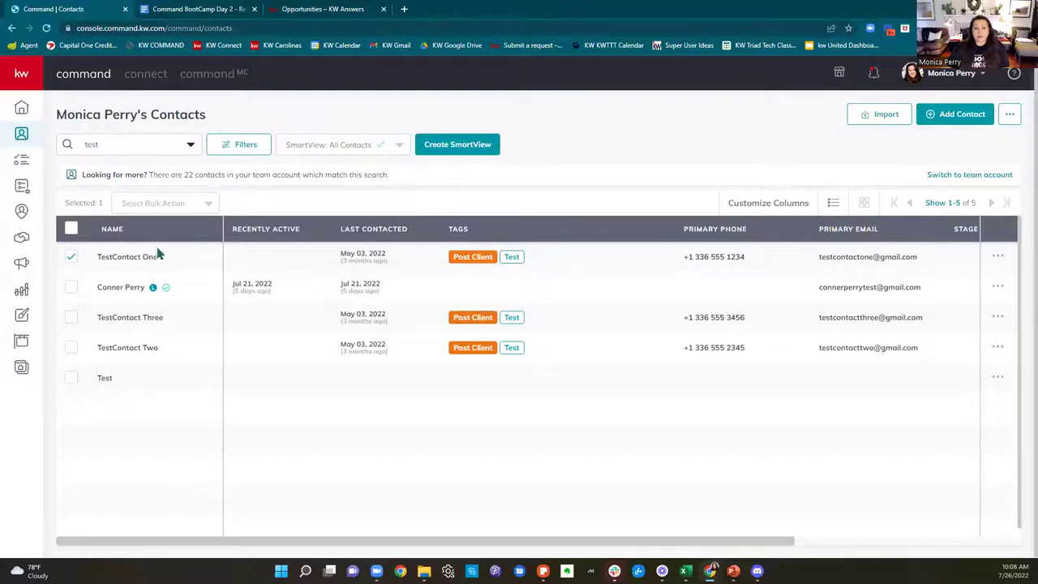
{"action": "left_click", "coordinate": [169, 202]}
{"action": "scroll", "coordinate": [157, 381], "scroll_direction": "down", "scroll_amount": 2}
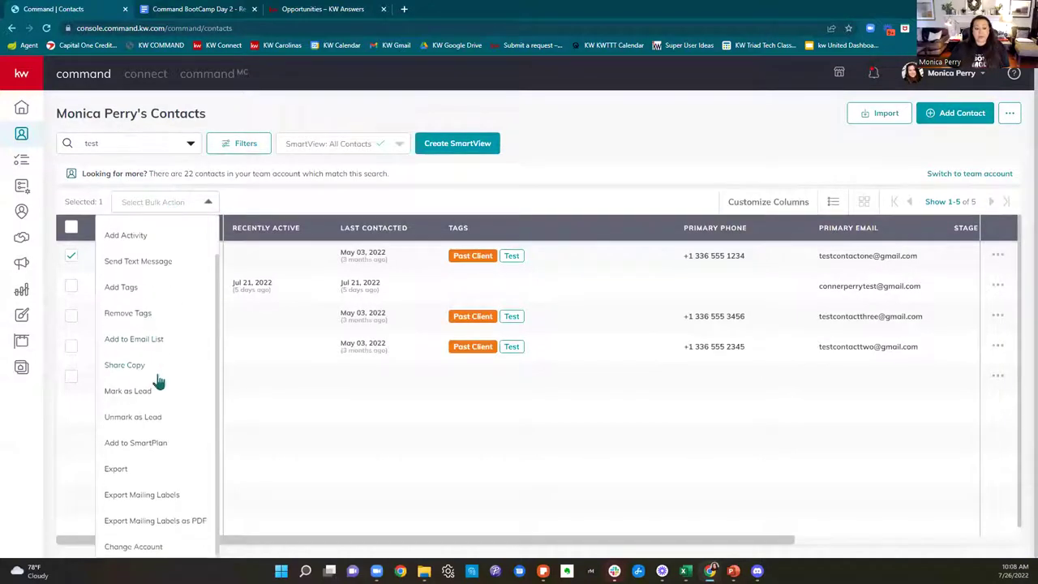
{"action": "left_click", "coordinate": [133, 544]}
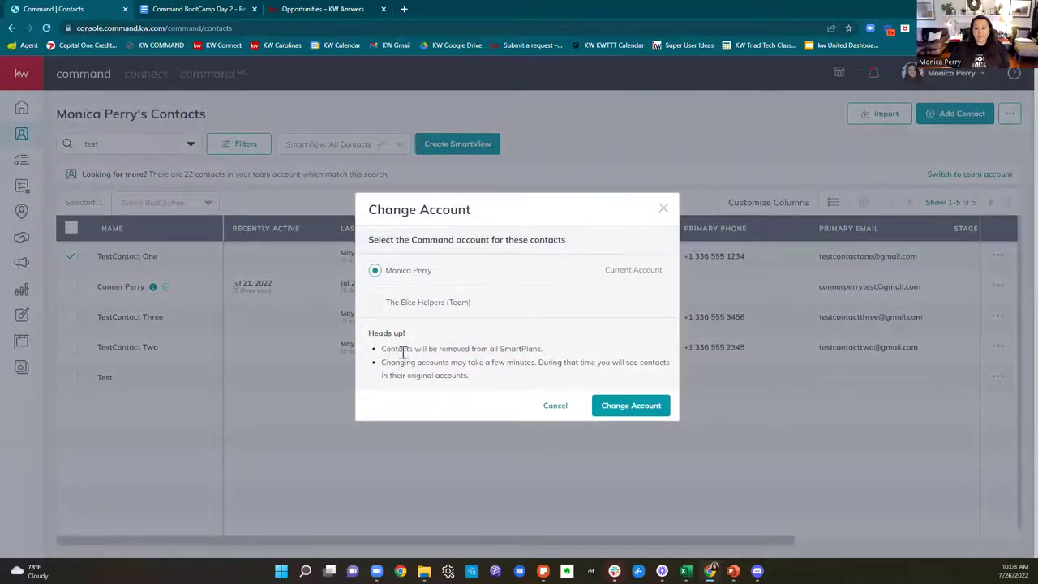
{"action": "left_click_drag", "start_coordinate": [382, 349], "coordinate": [597, 364]}
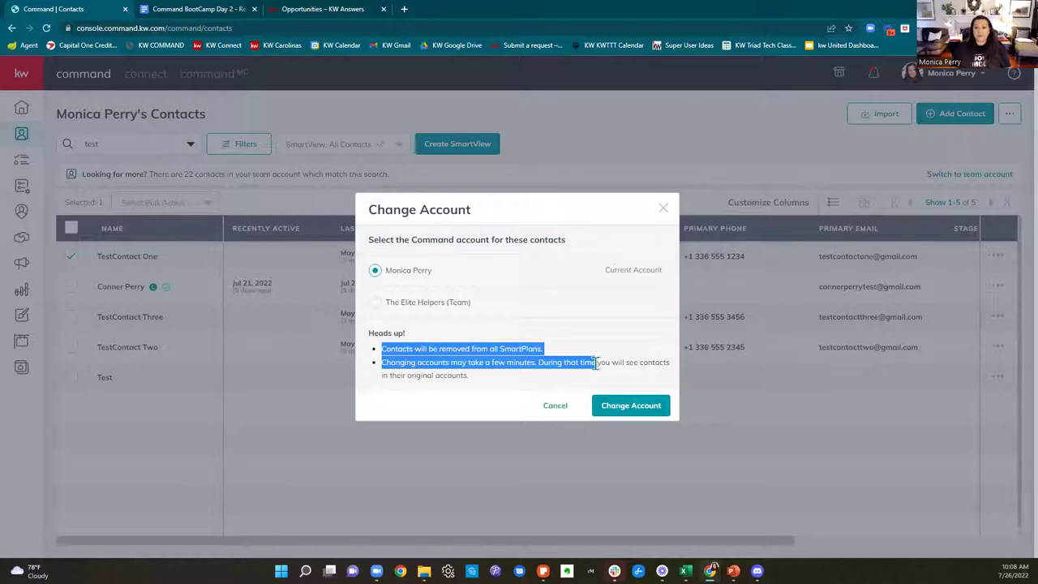
{"action": "left_click", "coordinate": [657, 407]}
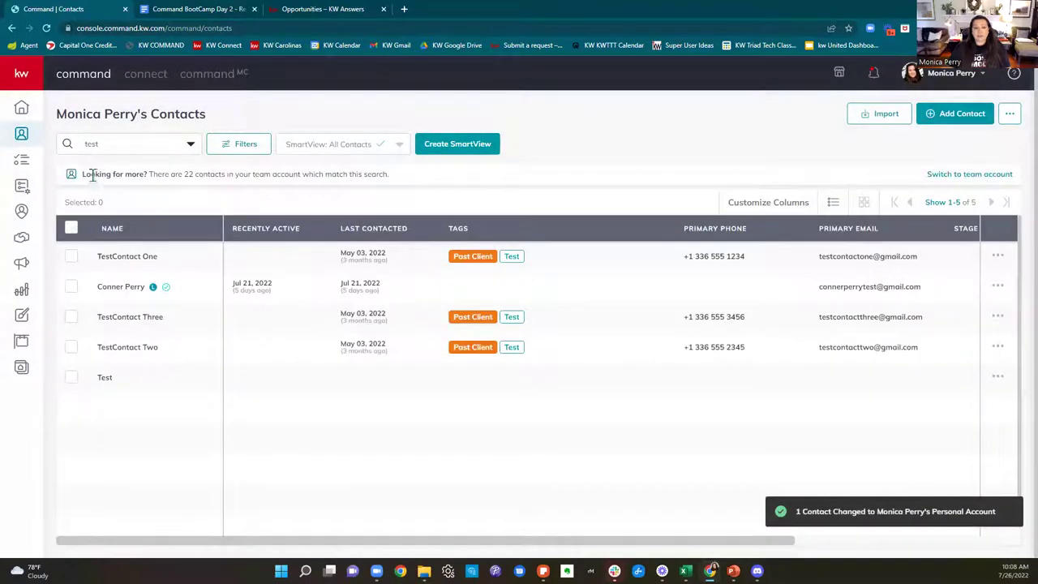
{"action": "left_click_drag", "start_coordinate": [85, 174], "coordinate": [451, 169]}
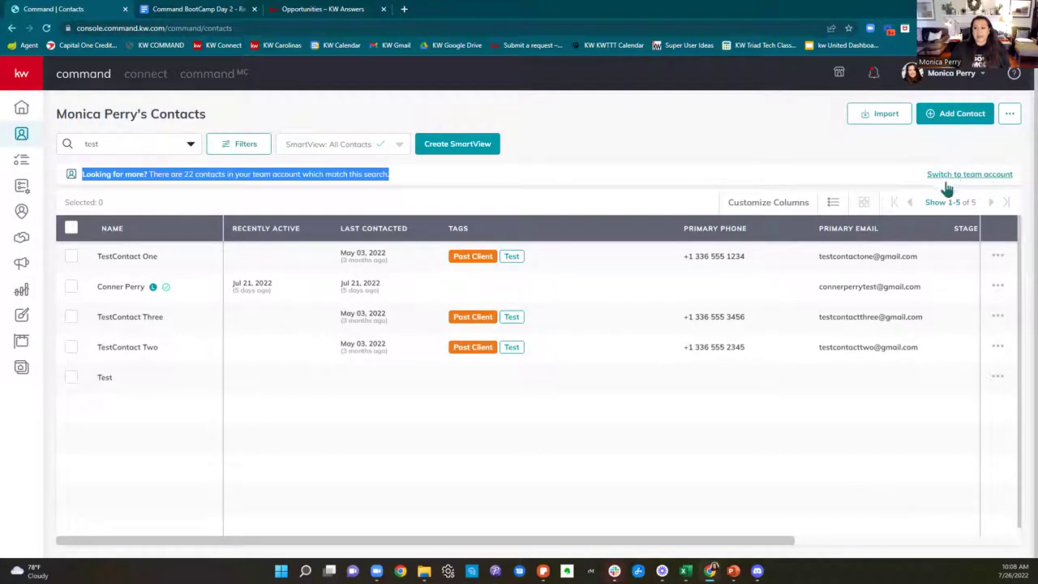
Step: Switch to The Elite Helpers team account's contacts
{"action": "left_click", "coordinate": [983, 176]}
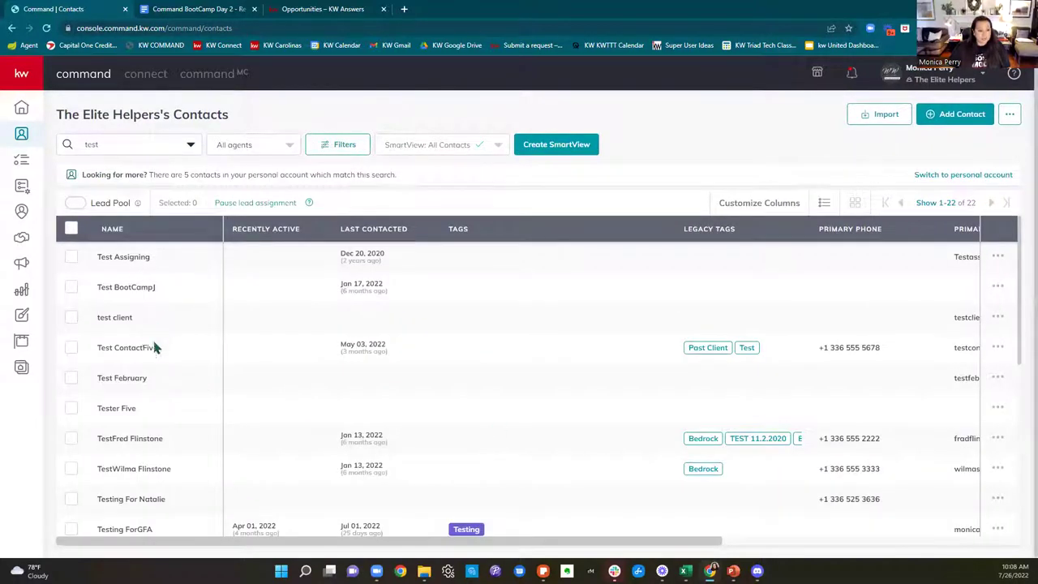
{"action": "scroll", "coordinate": [158, 397], "scroll_direction": "down", "scroll_amount": 5}
{"action": "scroll", "coordinate": [162, 413], "scroll_direction": "down", "scroll_amount": 5}
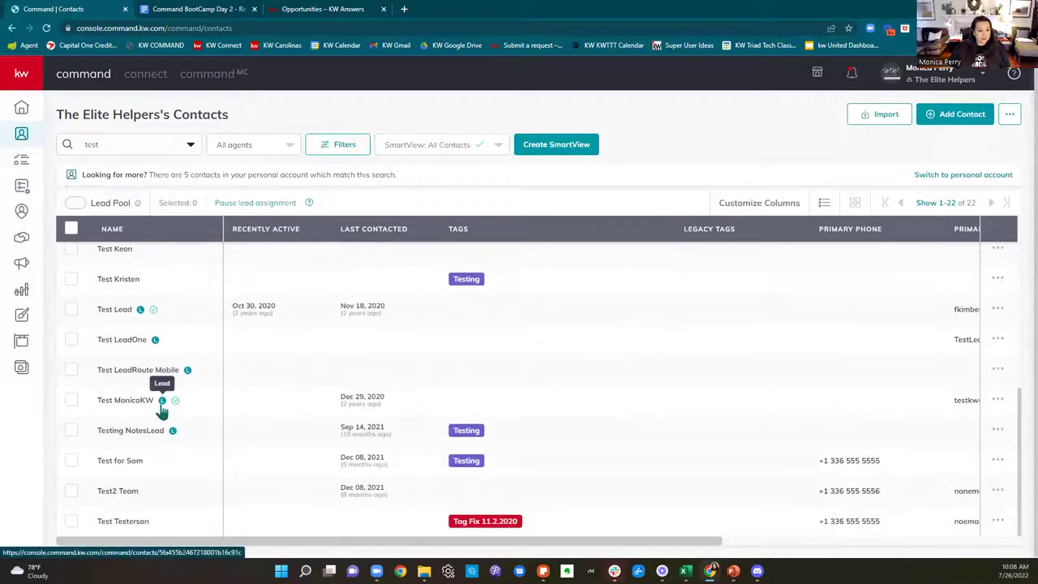
Step: Search team contacts for 'testContact one', then replace the search with 'Test'
{"action": "left_click", "coordinate": [119, 145]}
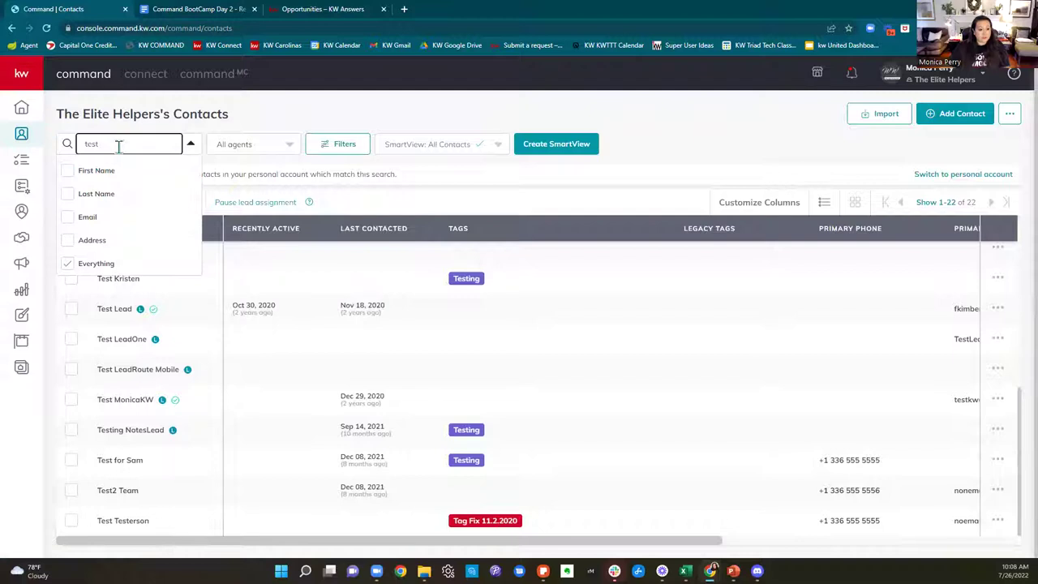
{"action": "type", "text": "Contact"}
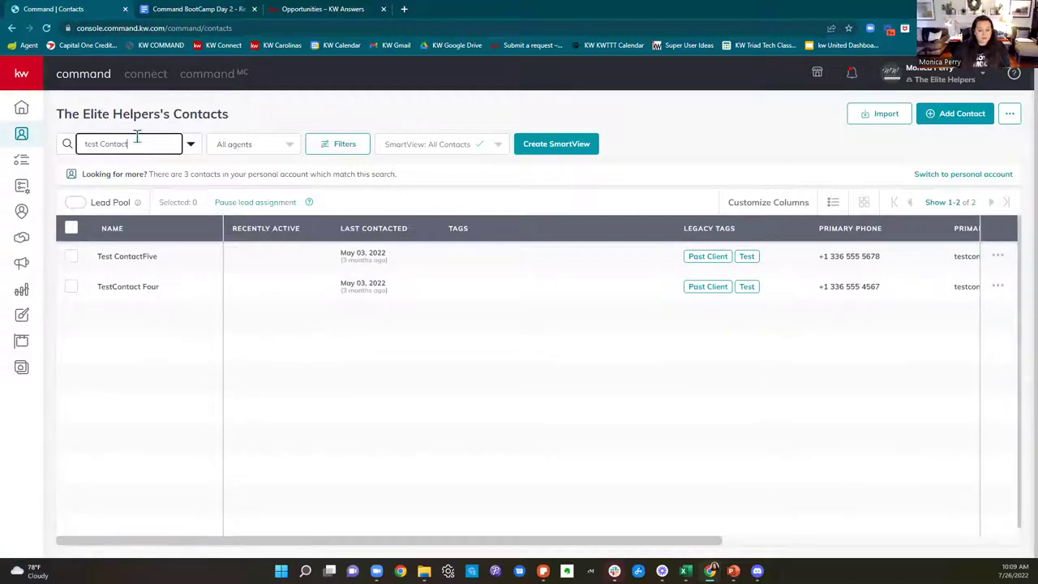
{"action": "type", "text": "one"}
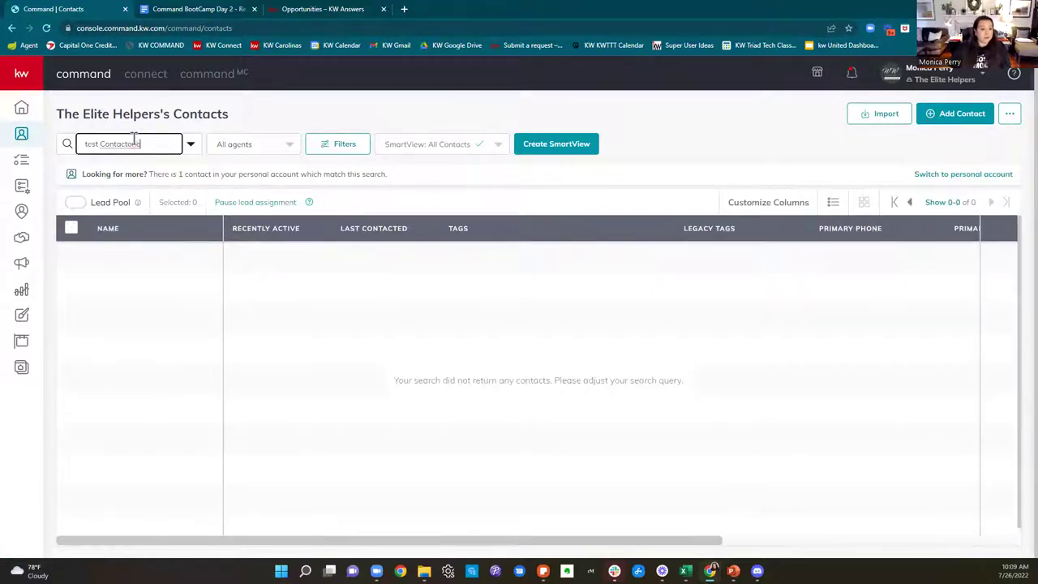
{"action": "left_click", "coordinate": [127, 144]}
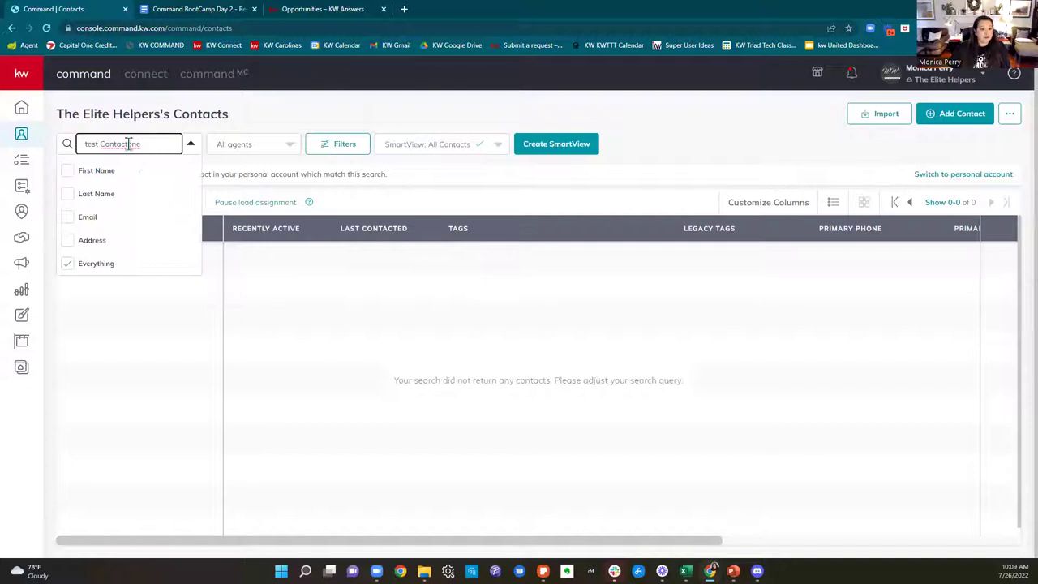
{"action": "left_click", "coordinate": [101, 143]}
{"action": "key", "text": "BackSpace"}
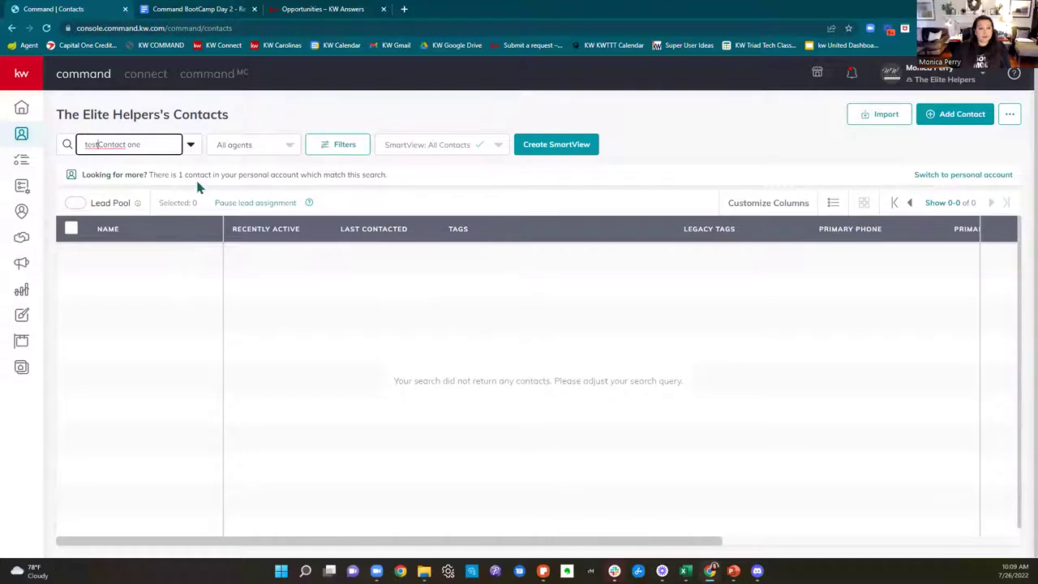
{"action": "left_click_drag", "start_coordinate": [174, 145], "coordinate": [78, 148]}
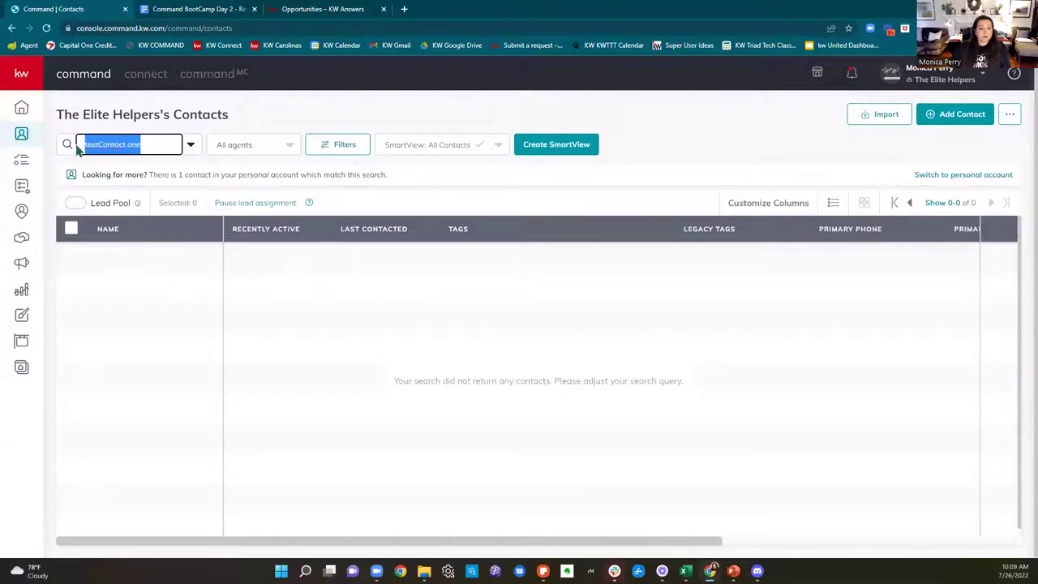
{"action": "key", "text": "BackSpace"}
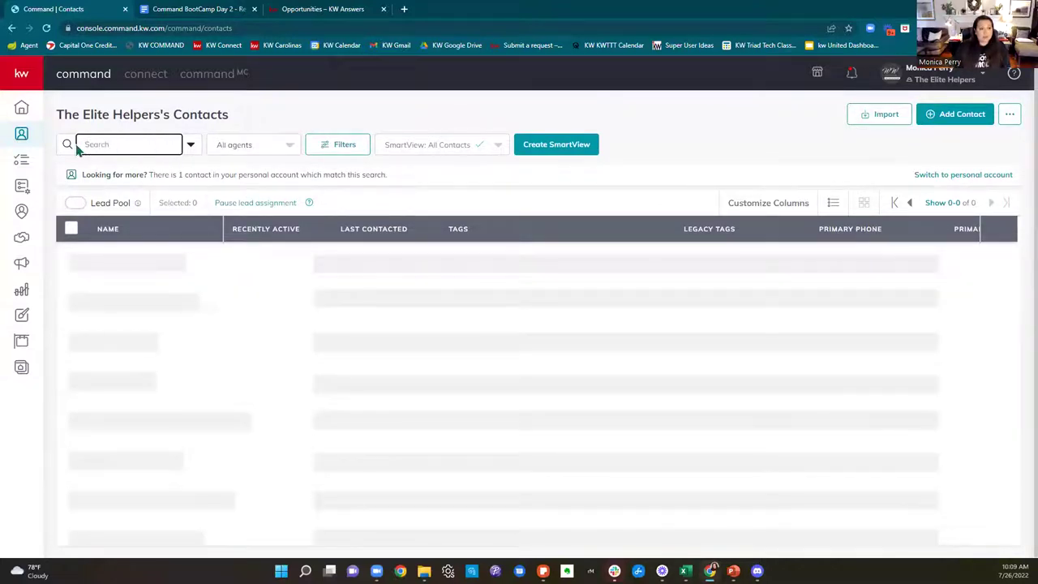
{"action": "type", "text": "Test"}
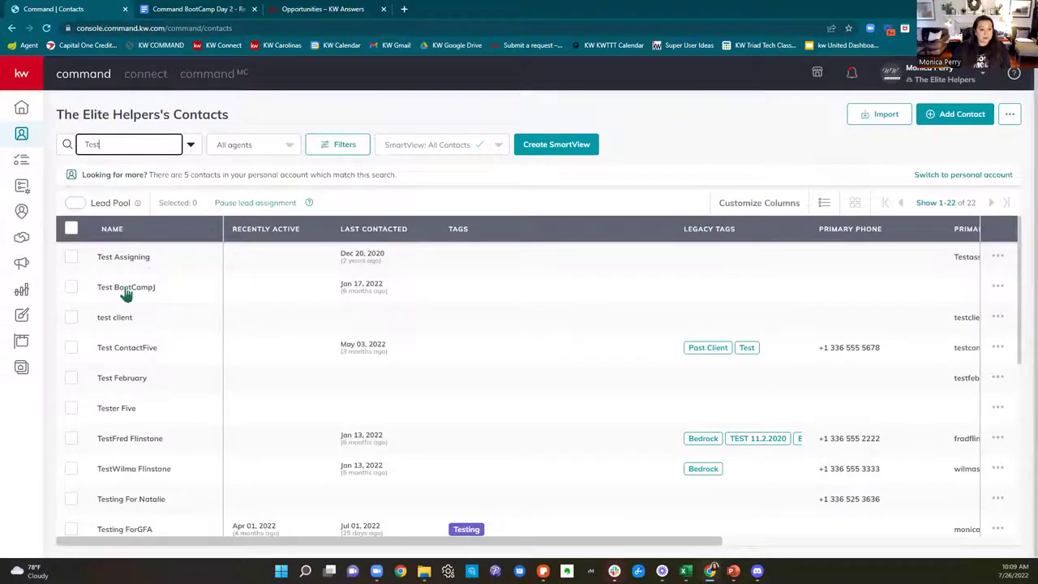
{"action": "left_click", "coordinate": [126, 292]}
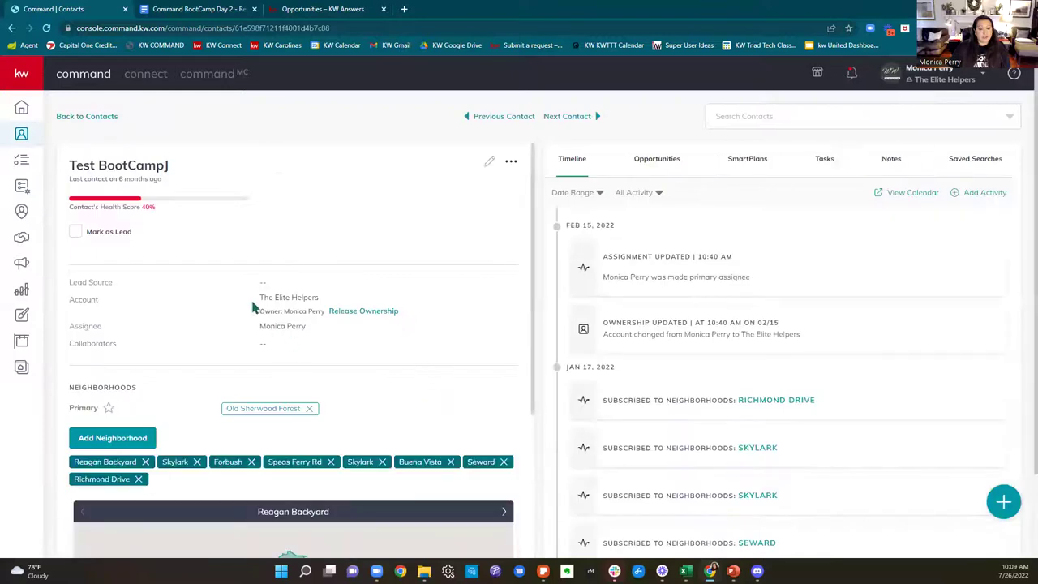
{"action": "left_click_drag", "start_coordinate": [61, 298], "coordinate": [344, 301]}
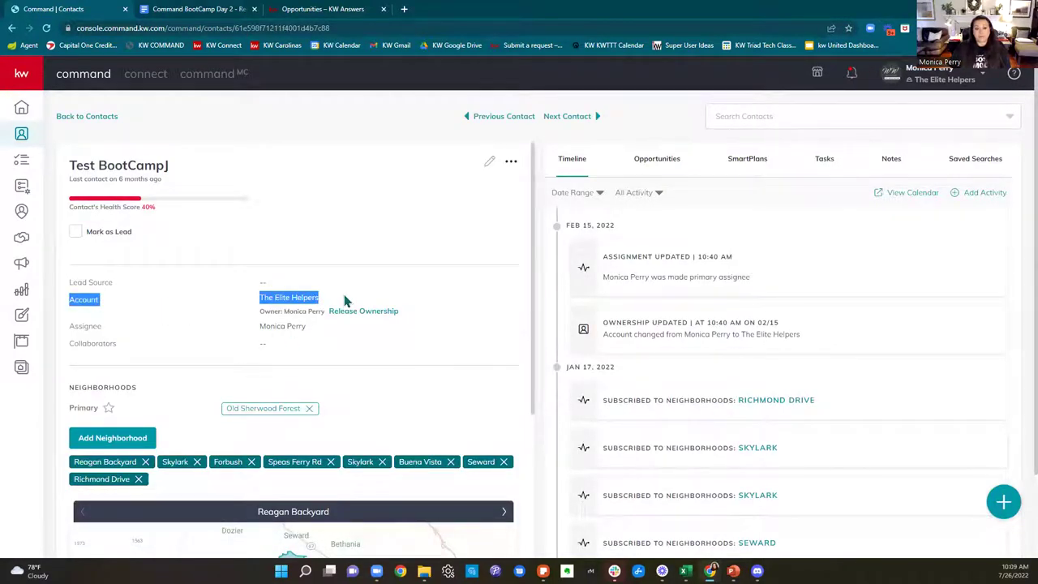
{"action": "left_click_drag", "start_coordinate": [261, 312], "coordinate": [326, 311]}
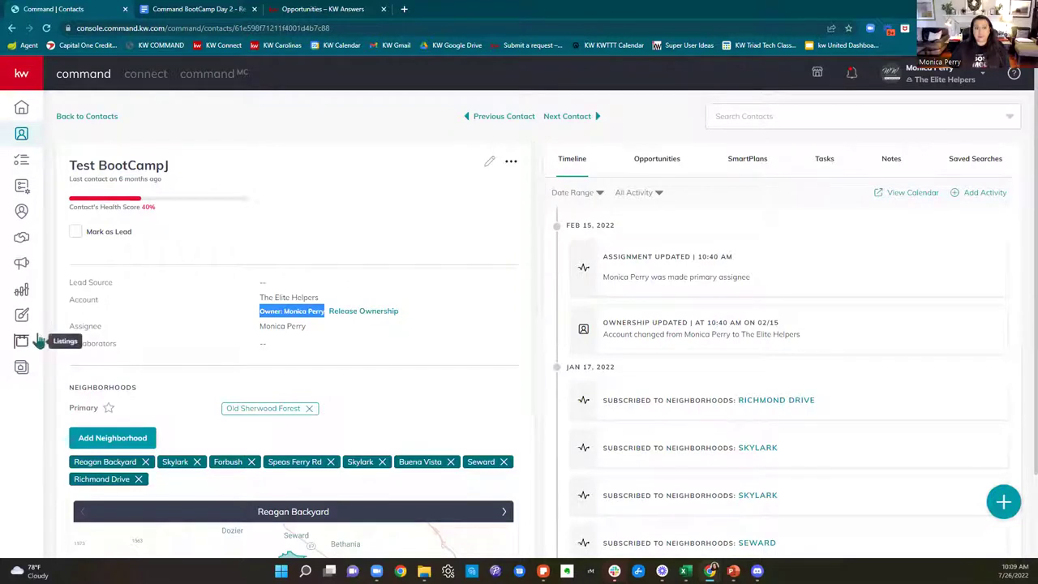
{"action": "left_click_drag", "start_coordinate": [68, 327], "coordinate": [318, 342]}
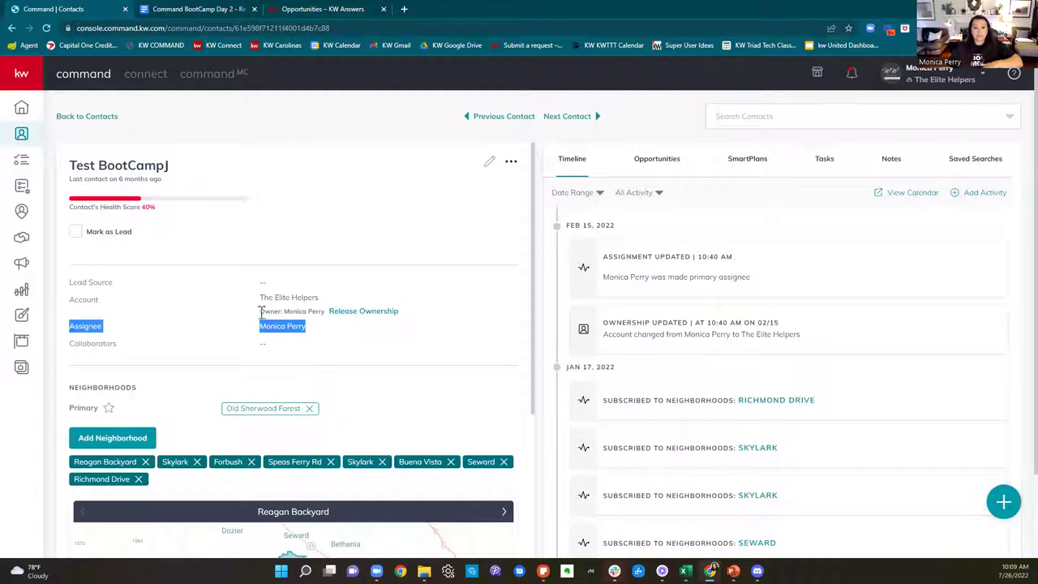
{"action": "left_click", "coordinate": [21, 133]}
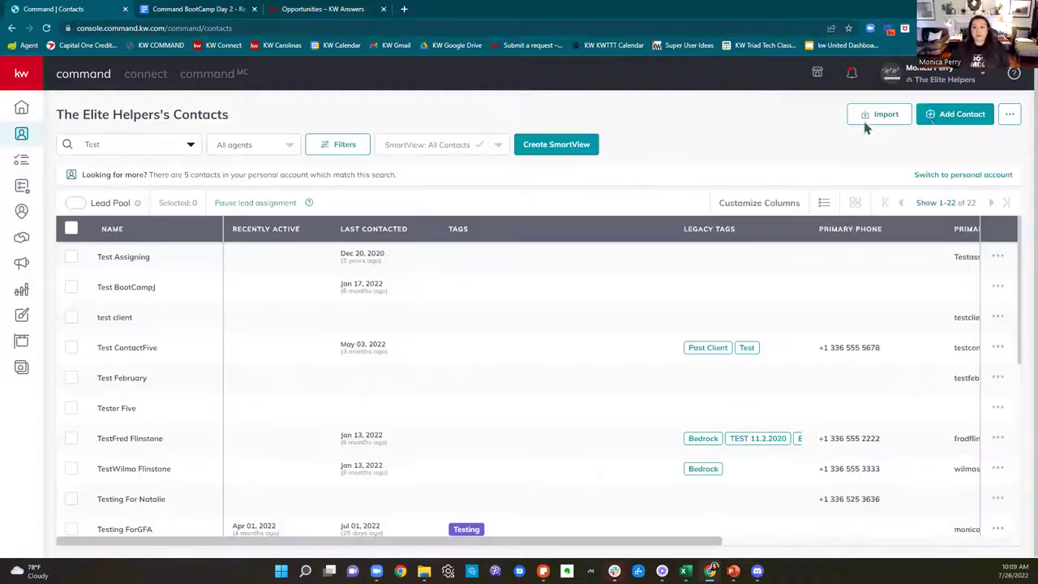
Step: Add a new test contact, entering its full name and primary email address
{"action": "left_click", "coordinate": [958, 114]}
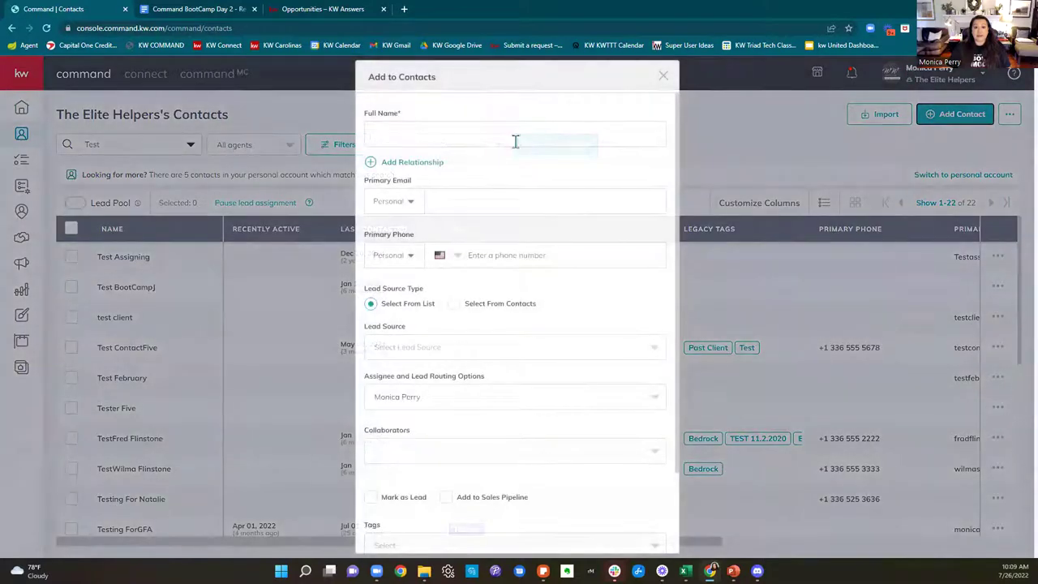
{"action": "left_click", "coordinate": [515, 139]}
{"action": "type", "text": "Test"}
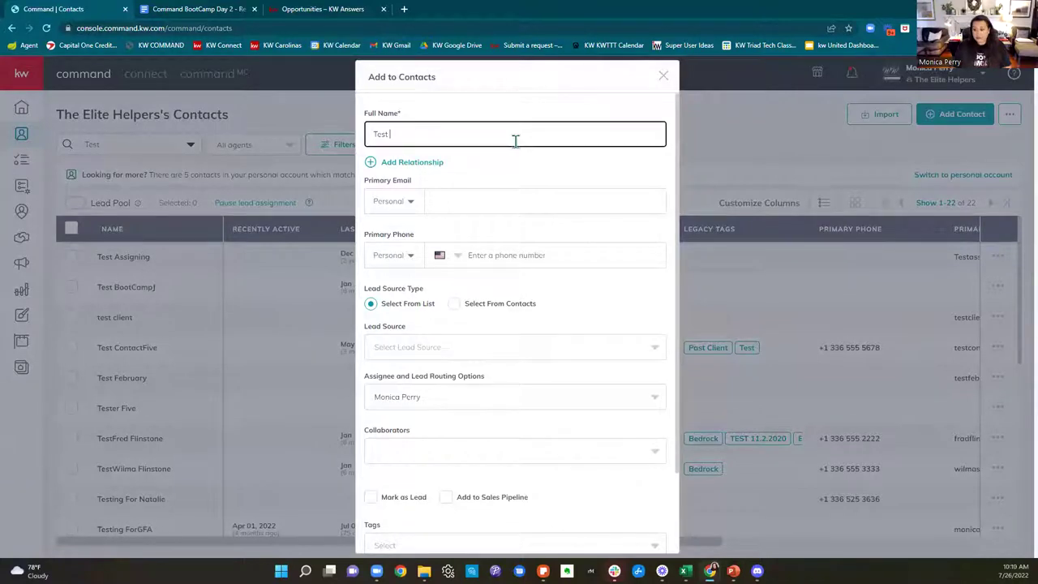
{"action": "type", "text": " JulyBoot"}
{"action": "left_click", "coordinate": [477, 200]}
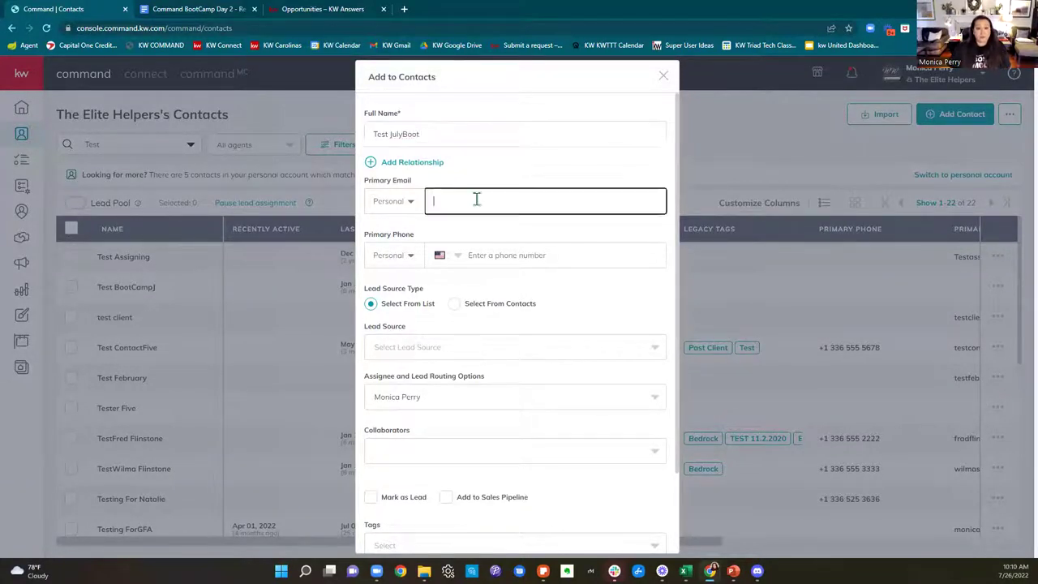
{"action": "type", "text": "Test"}
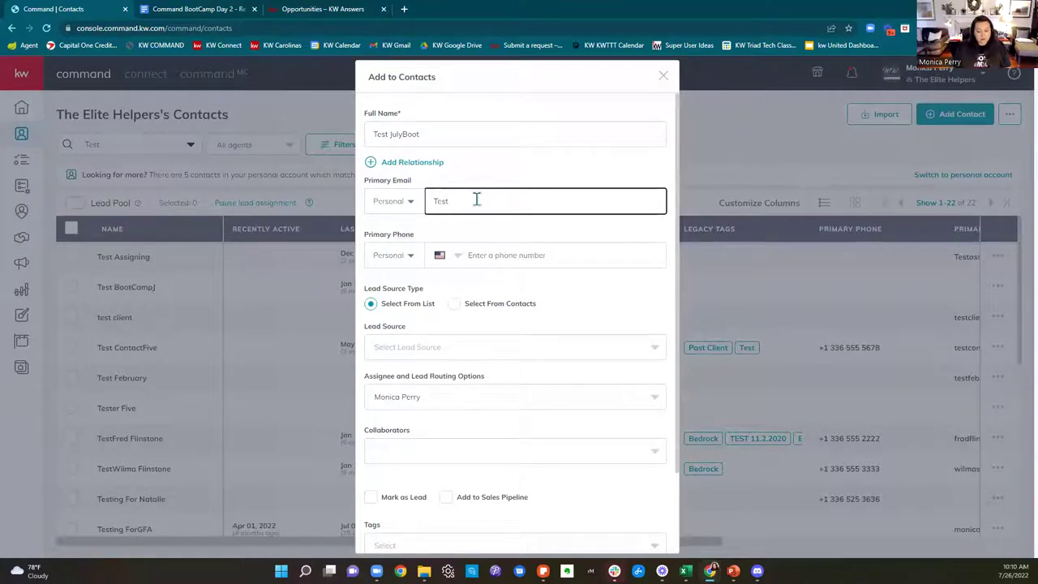
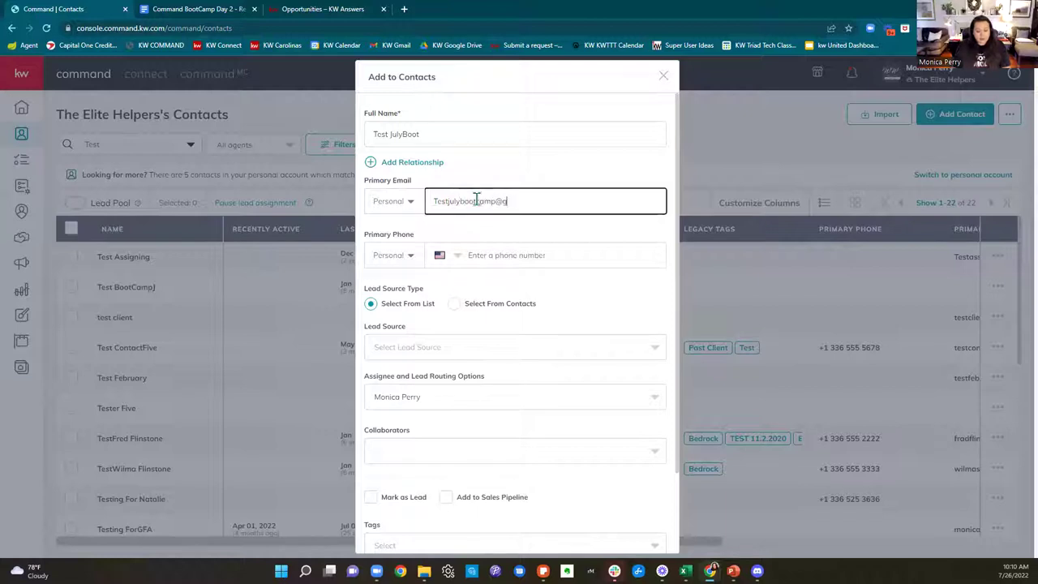
{"action": "scroll", "coordinate": [601, 399], "scroll_direction": "down", "scroll_amount": 3}
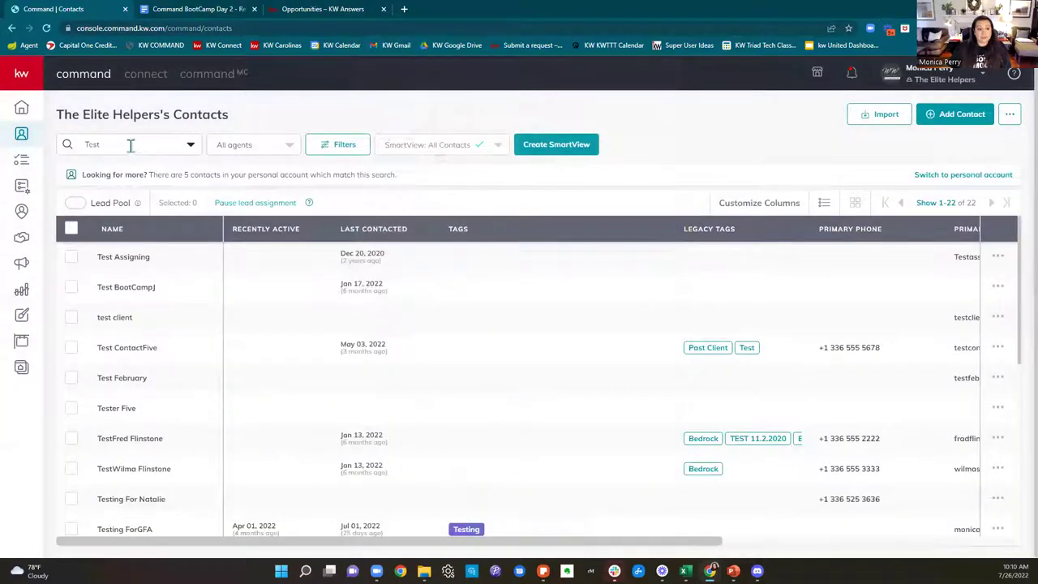
Step: Narrow the contact search with 'july' and open the new test contact's detail page
{"action": "left_click", "coordinate": [130, 145]}
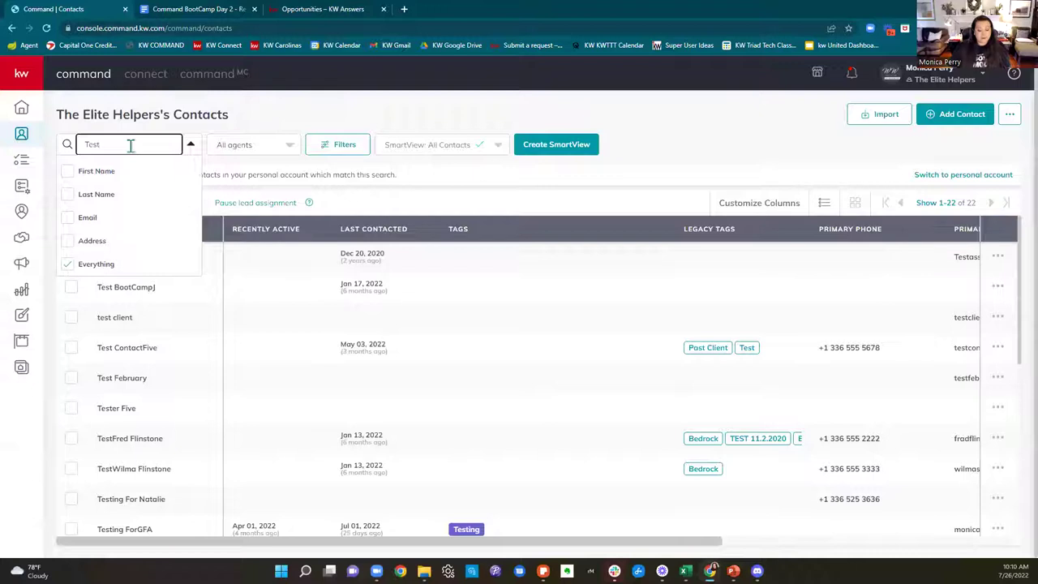
{"action": "type", "text": "july"}
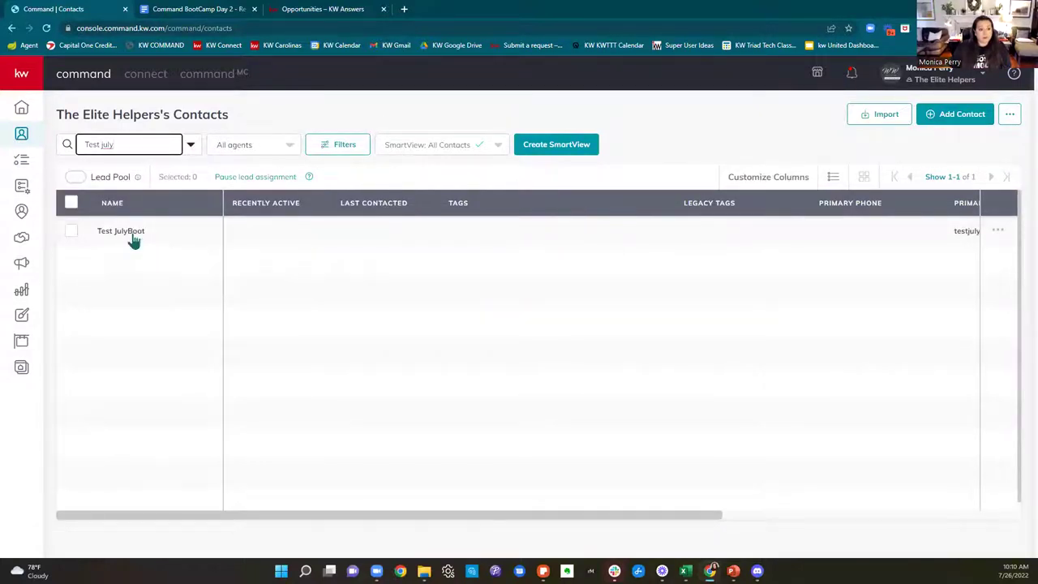
{"action": "left_click", "coordinate": [133, 235]}
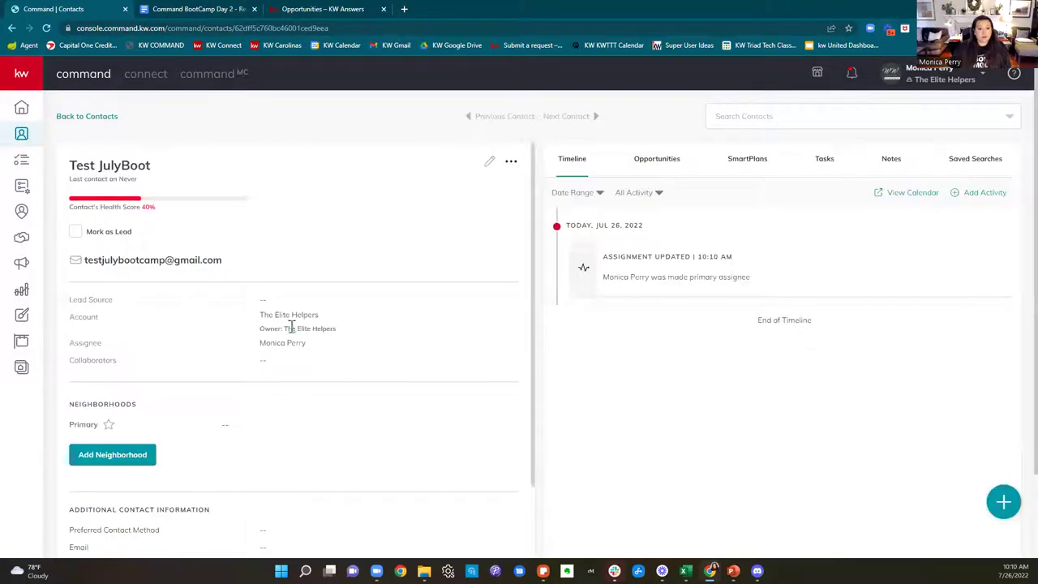
{"action": "left_click_drag", "start_coordinate": [70, 318], "coordinate": [331, 316]}
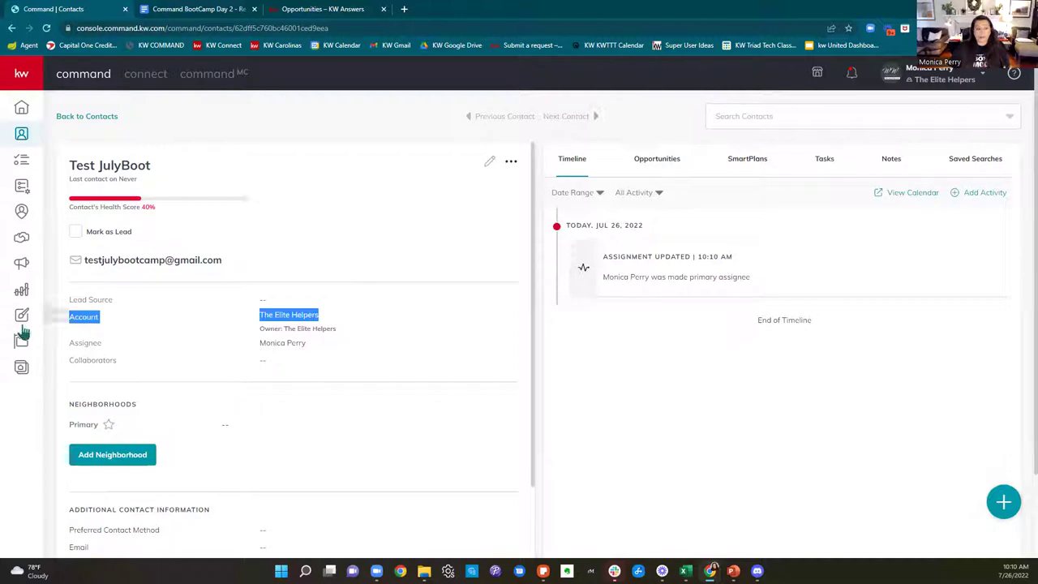
{"action": "left_click", "coordinate": [77, 344]}
{"action": "left_click_drag", "start_coordinate": [259, 328], "coordinate": [350, 335]}
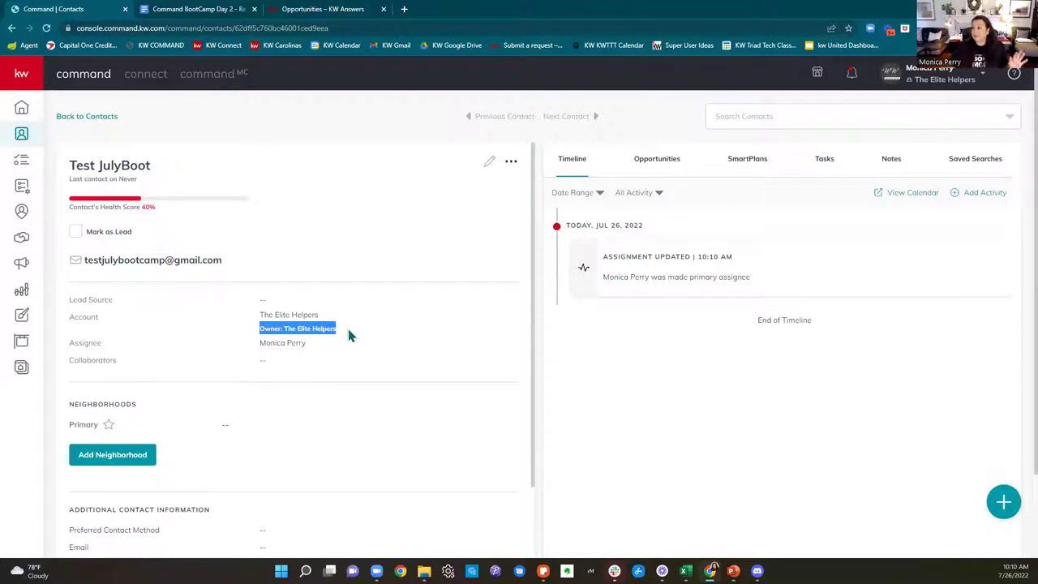
{"action": "key", "text": "alt+Tab"}
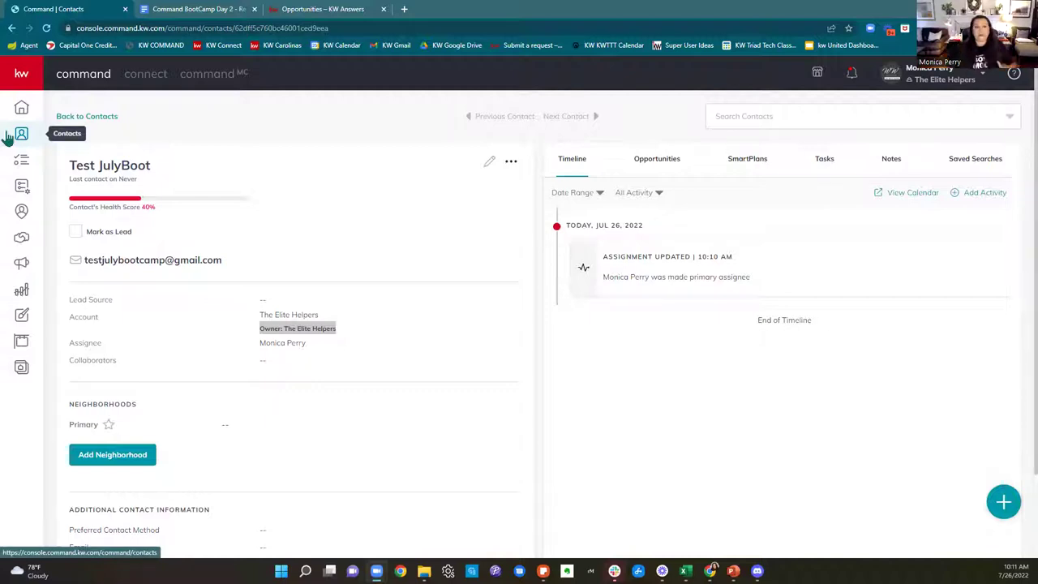
Step: Open the Opportunities dashboard, expand the labelled sidebar, and scroll down to the Ratio and Activity charts
{"action": "left_click", "coordinate": [21, 238]}
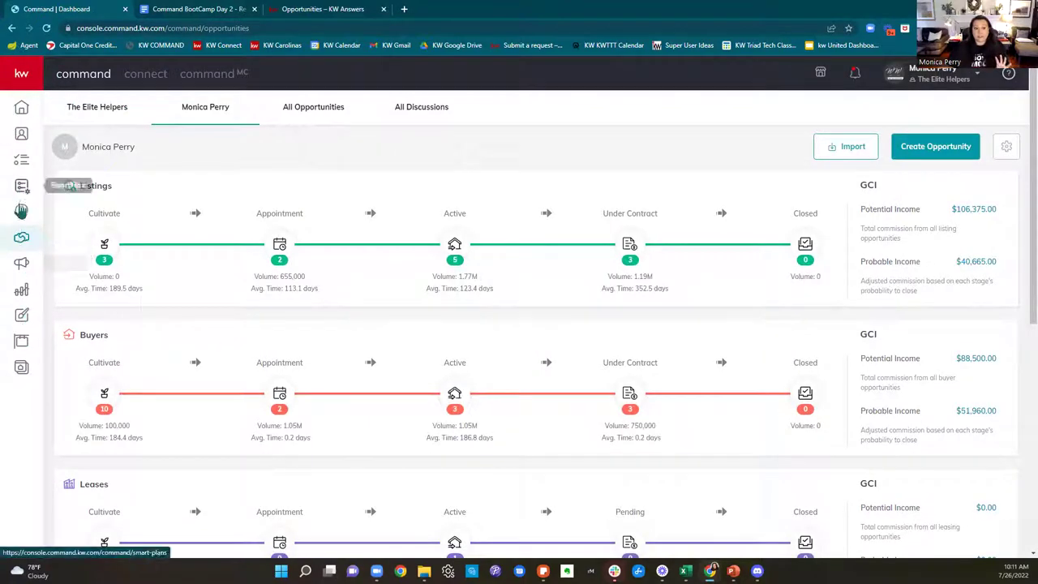
{"action": "left_click", "coordinate": [23, 78]}
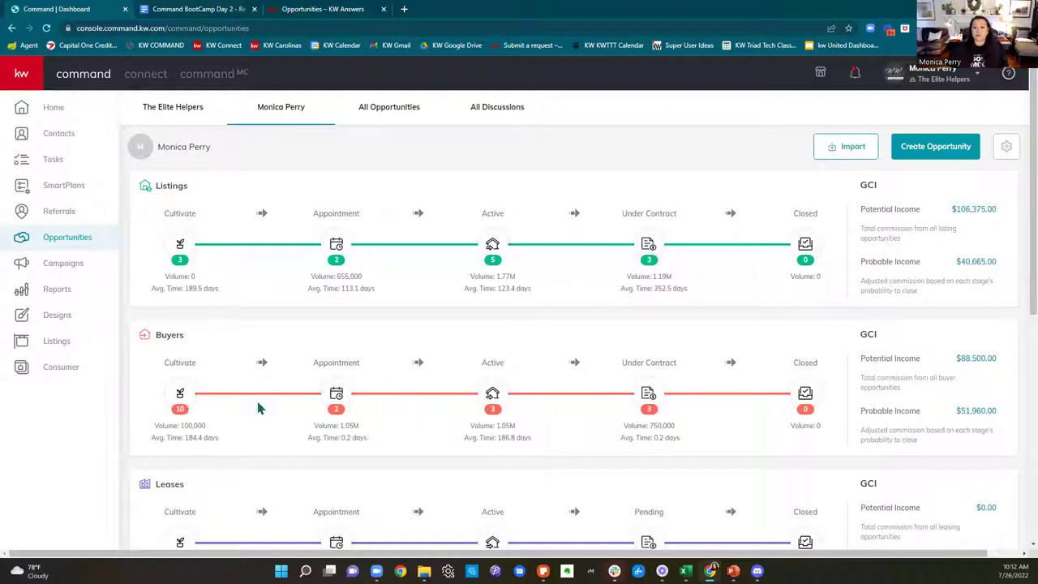
{"action": "scroll", "coordinate": [262, 434], "scroll_direction": "down", "scroll_amount": 2}
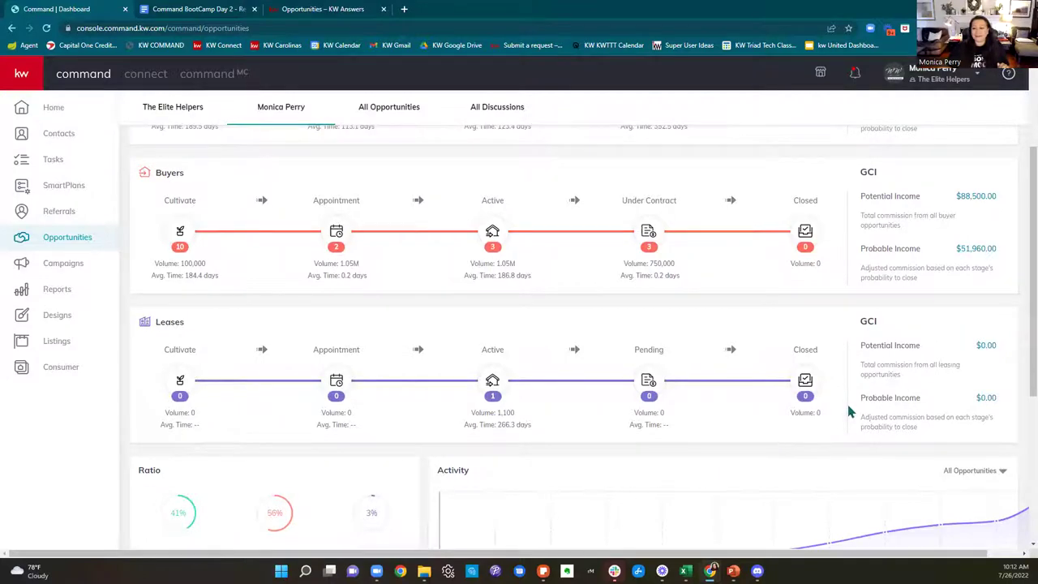
{"action": "scroll", "coordinate": [847, 405], "scroll_direction": "down", "scroll_amount": 2}
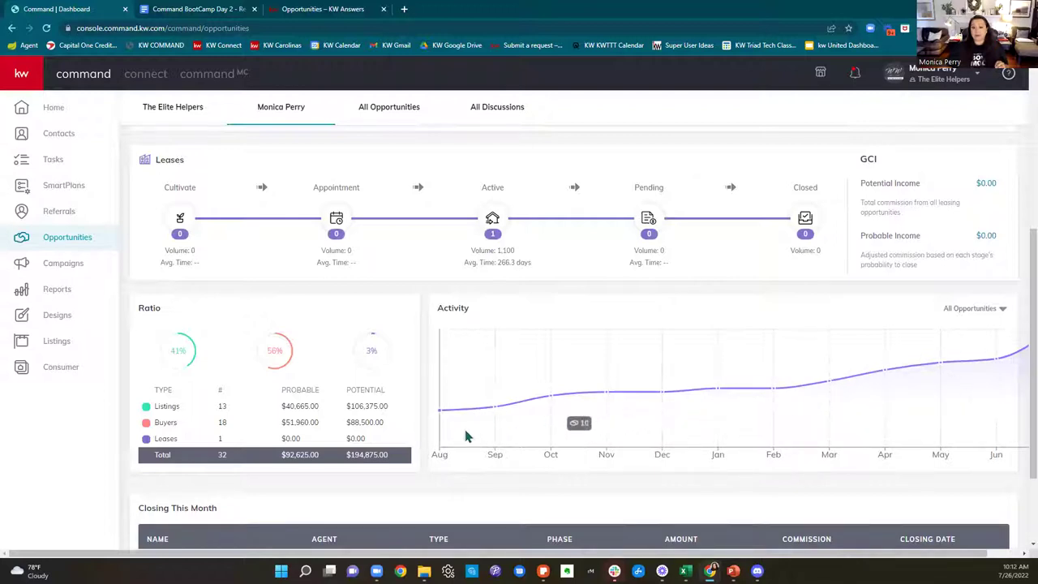
{"action": "left_click", "coordinate": [972, 309]}
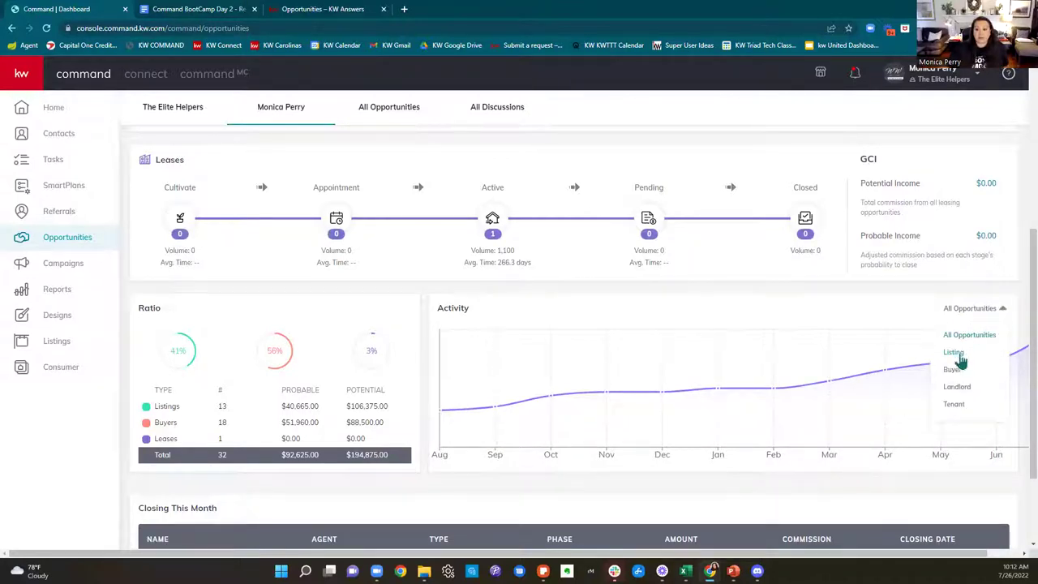
{"action": "scroll", "coordinate": [957, 449], "scroll_direction": "down", "scroll_amount": 2}
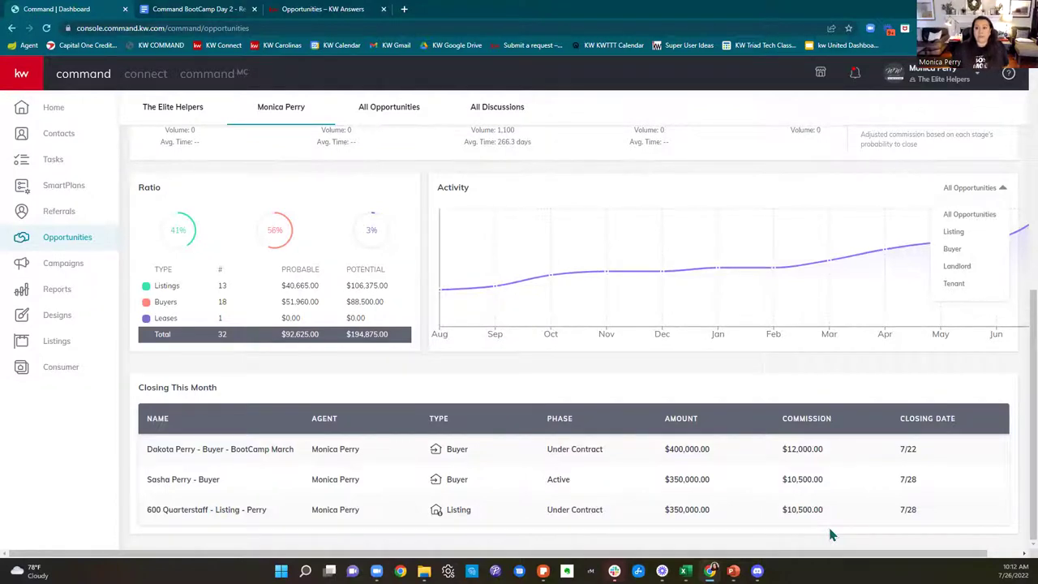
{"action": "scroll", "coordinate": [829, 533], "scroll_direction": "up", "scroll_amount": 5}
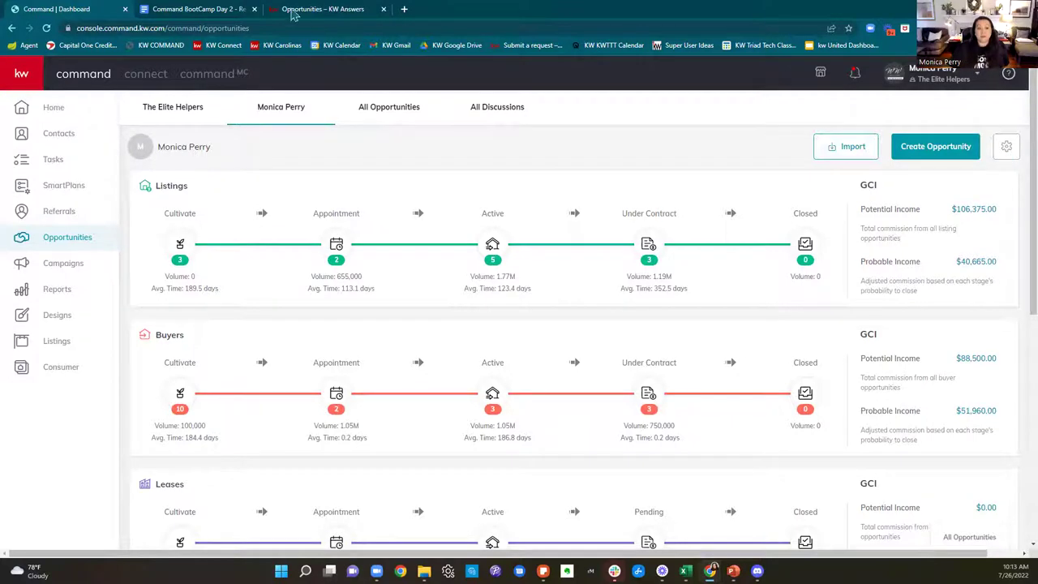
Step: From the BootCamp Day 2 tab, load YouTube's home page in a new browser tab
{"action": "left_click", "coordinate": [207, 9]}
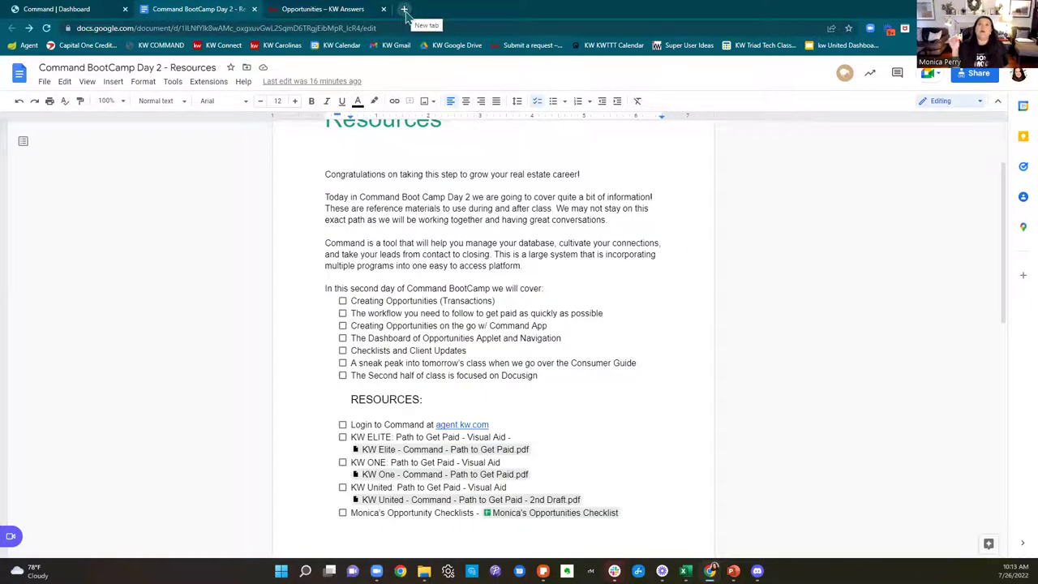
{"action": "left_click", "coordinate": [404, 10]}
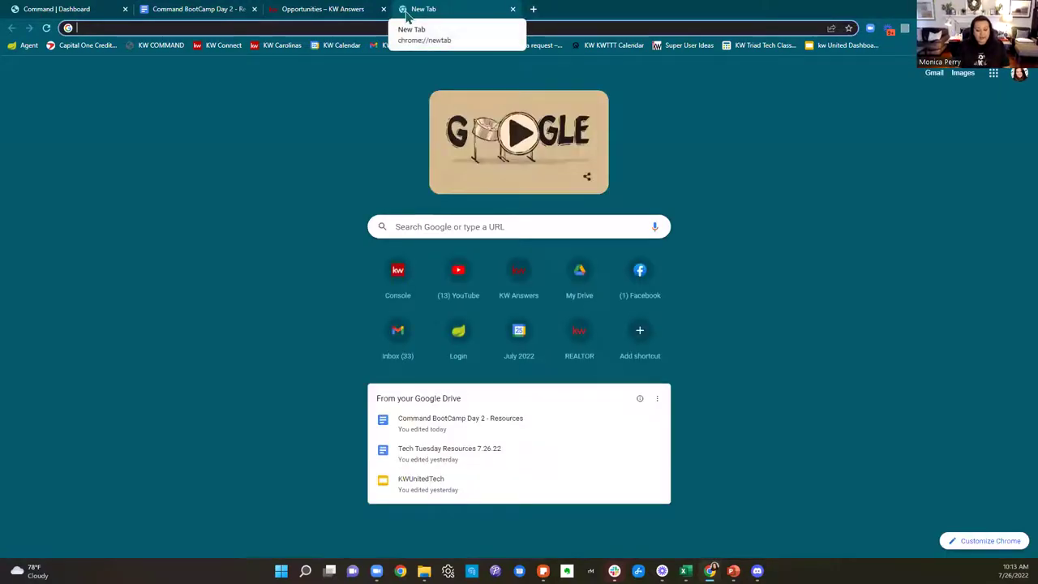
{"action": "type", "text": "youtube"}
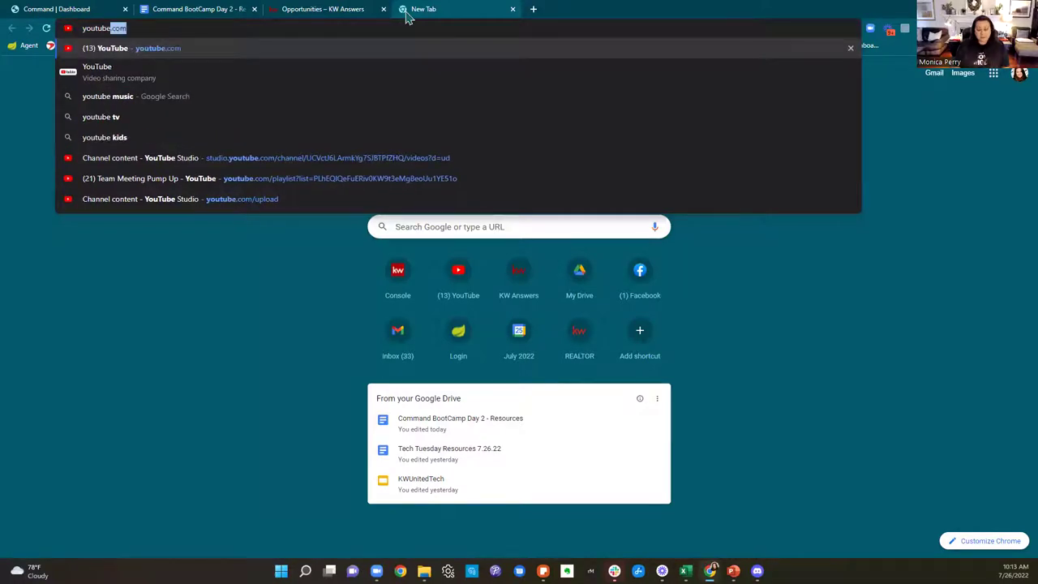
{"action": "key", "text": "Return"}
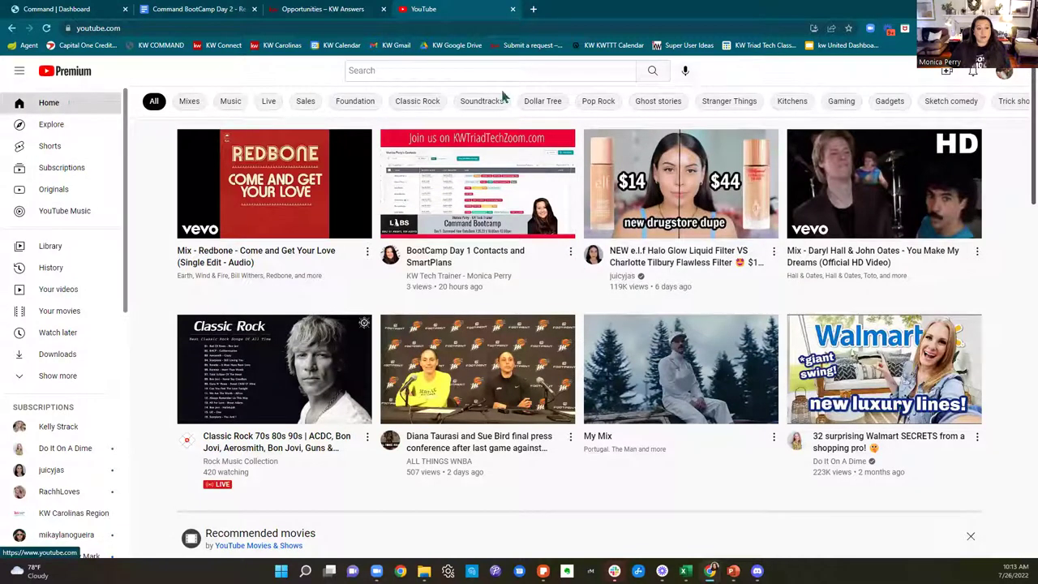
Step: Search YouTube for 'KW Carolinas' and open the KW Carolinas Region channel
{"action": "left_click", "coordinate": [523, 71]}
{"action": "type", "text": "carolina"}
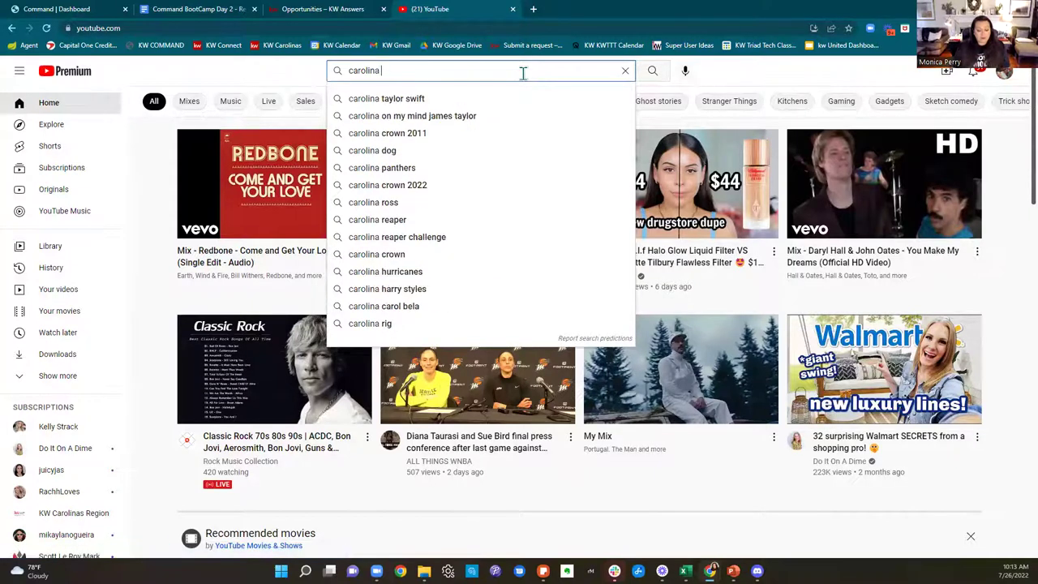
{"action": "key", "text": "BackSpace"}
{"action": "key", "text": "BackSpace"}
{"action": "key", "text": "BackSpace"}
{"action": "key", "text": "BackSpace"}
{"action": "key", "text": "BackSpace"}
{"action": "key", "text": "BackSpace"}
{"action": "key", "text": "BackSpace"}
{"action": "key", "text": "BackSpace"}
{"action": "key", "text": "BackSpace"}
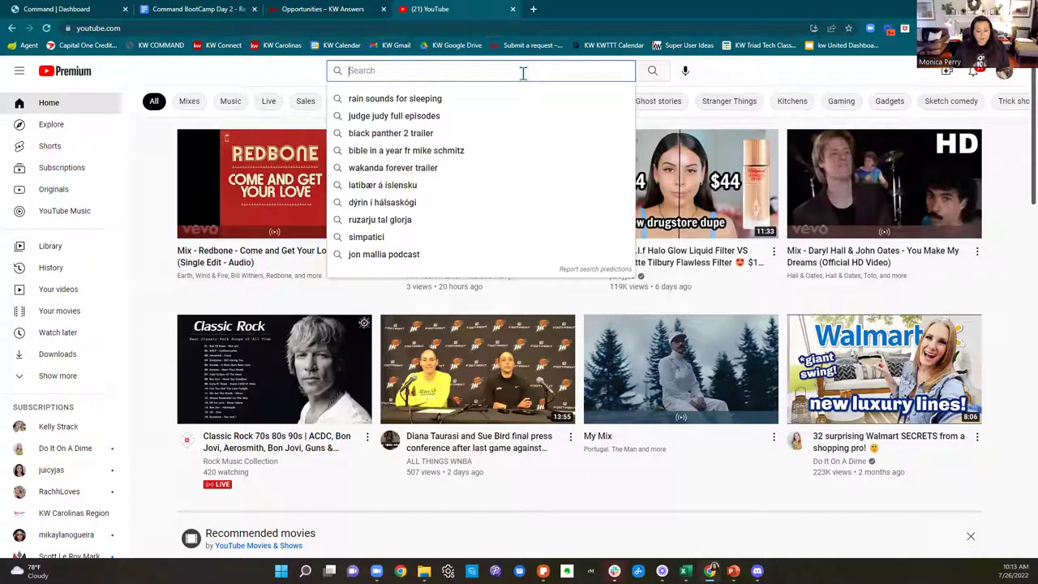
{"action": "type", "text": "KW Carolinas"}
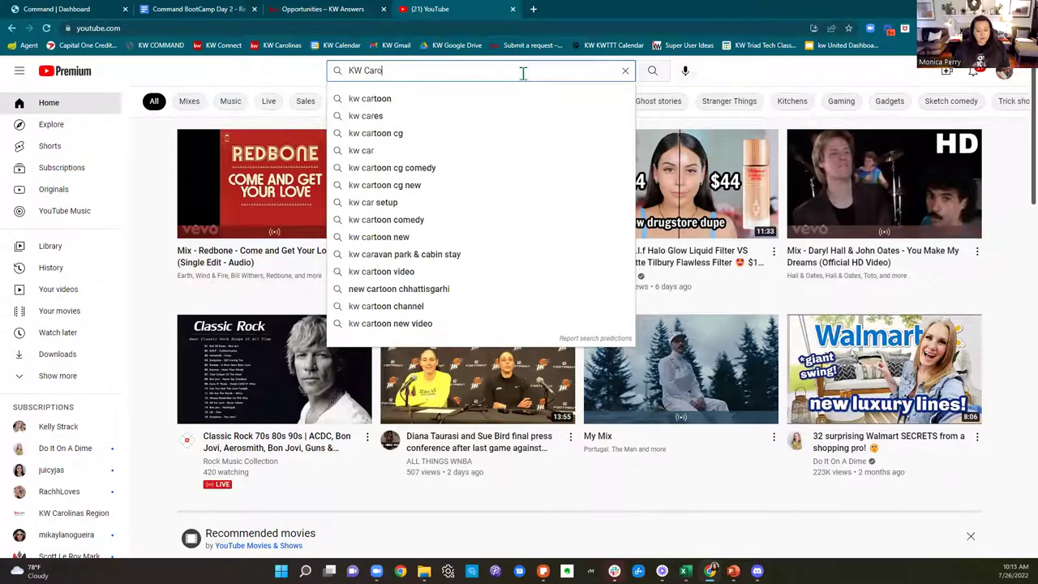
{"action": "key", "text": "Return"}
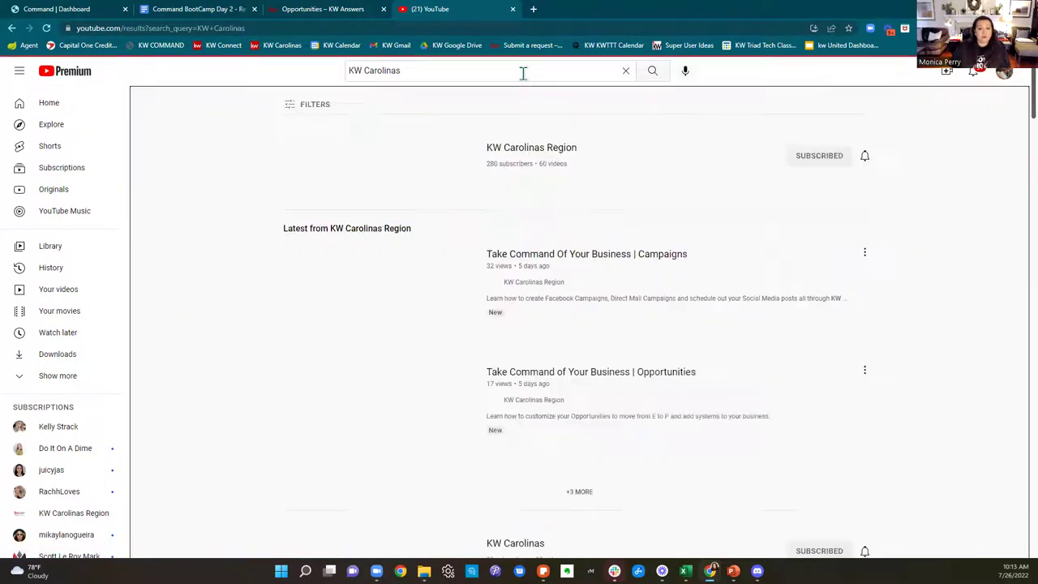
{"action": "left_click", "coordinate": [377, 169]}
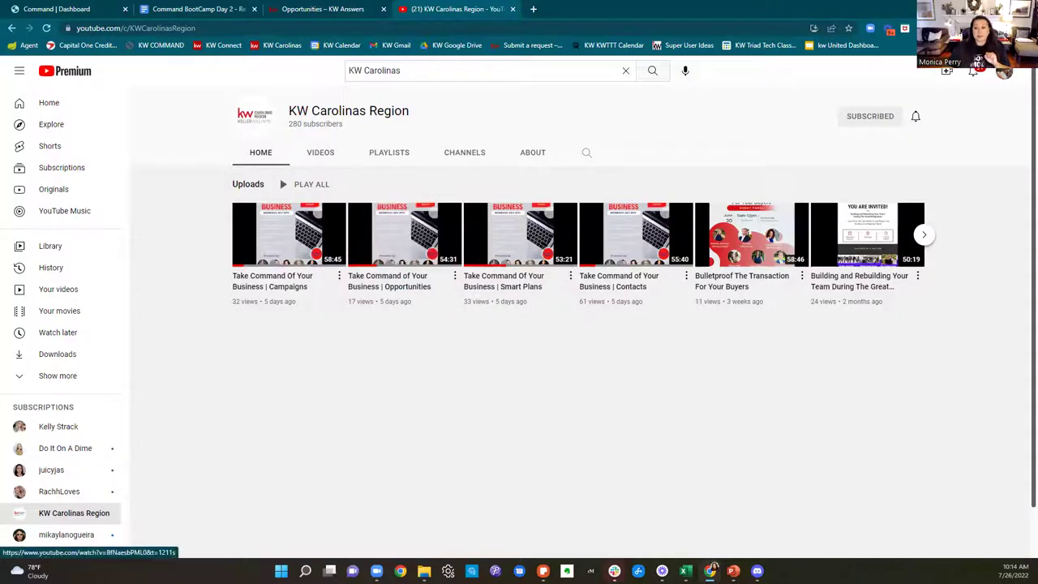
Step: Copy the channel's web address and return to the Command Opportunities dashboard
{"action": "left_click", "coordinate": [162, 28]}
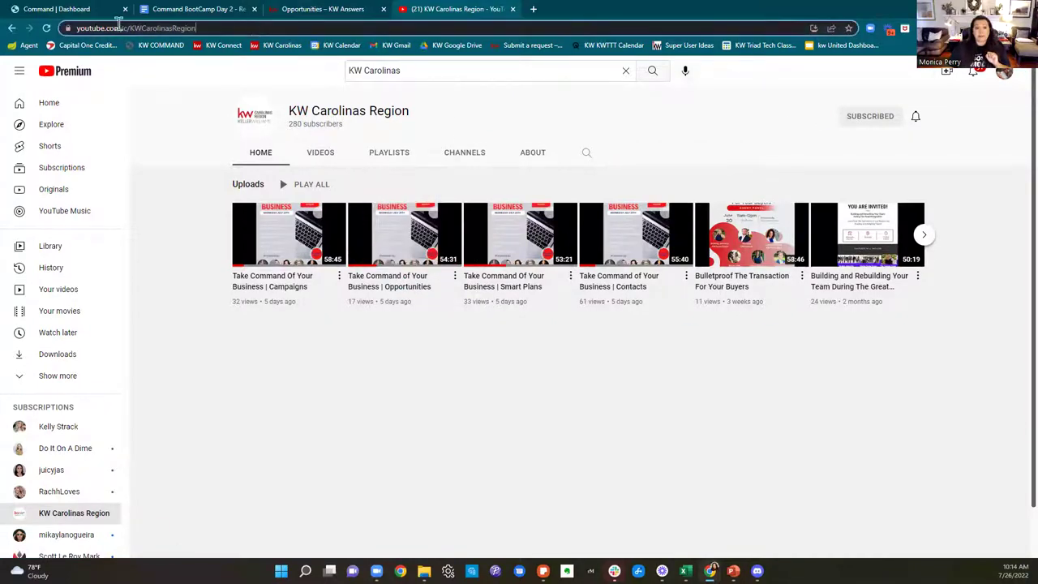
{"action": "right_click", "coordinate": [91, 29]}
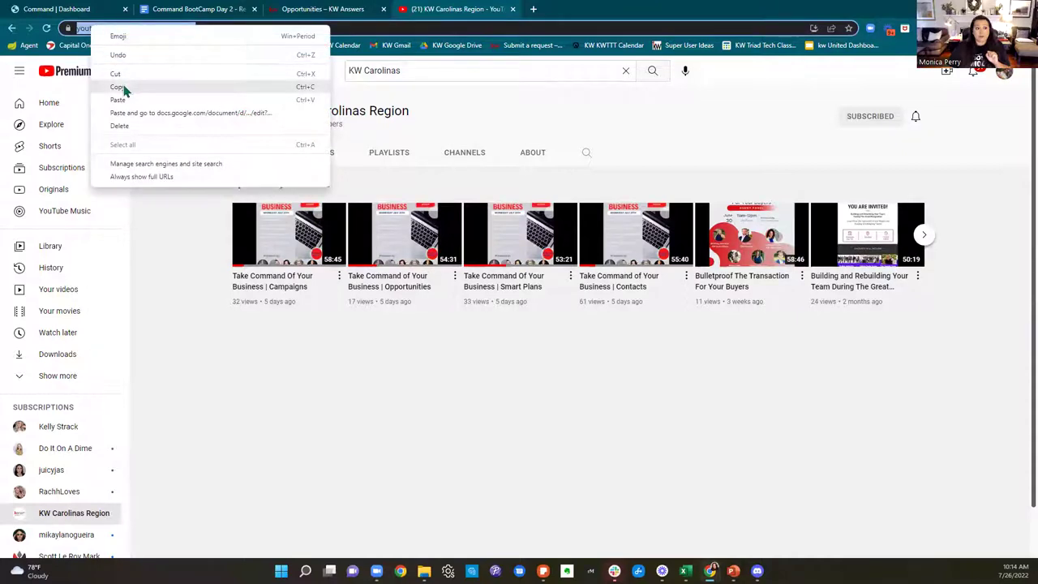
{"action": "left_click", "coordinate": [118, 87]}
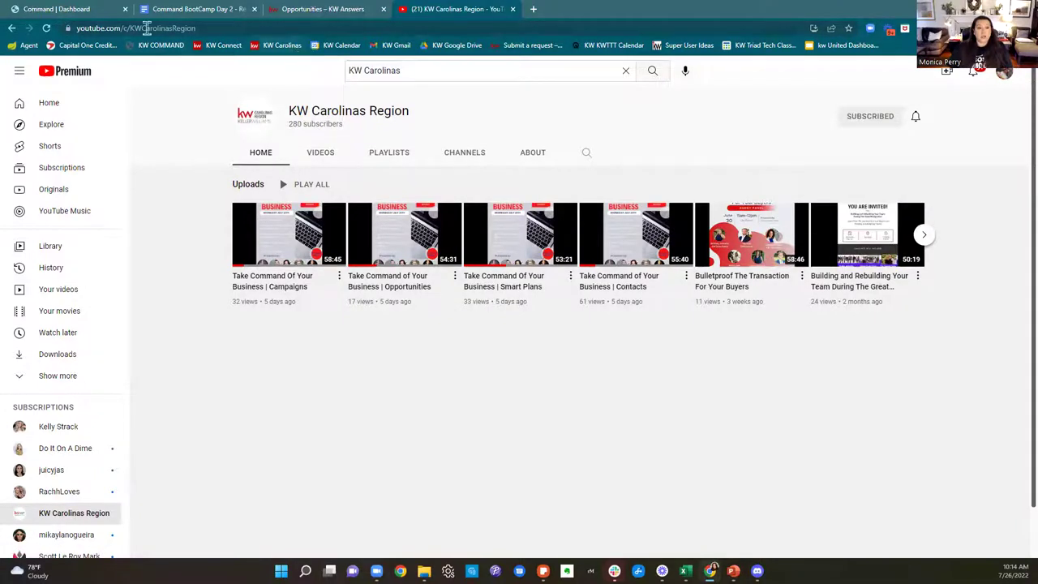
{"action": "left_click", "coordinate": [70, 10]}
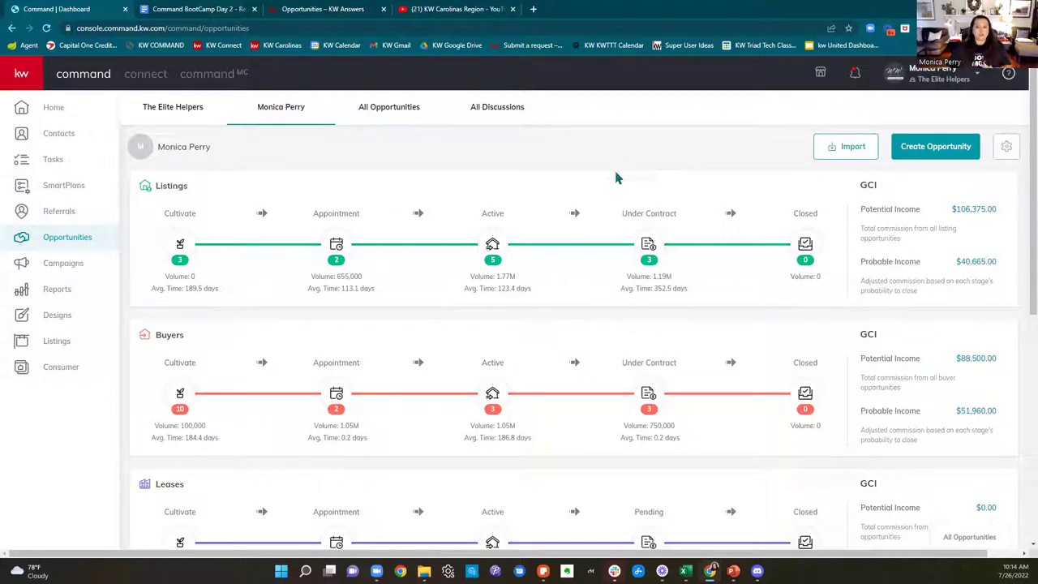
Step: Open the Active listings board and its Edit Active Stages page listing seven stages
{"action": "left_click", "coordinate": [492, 245]}
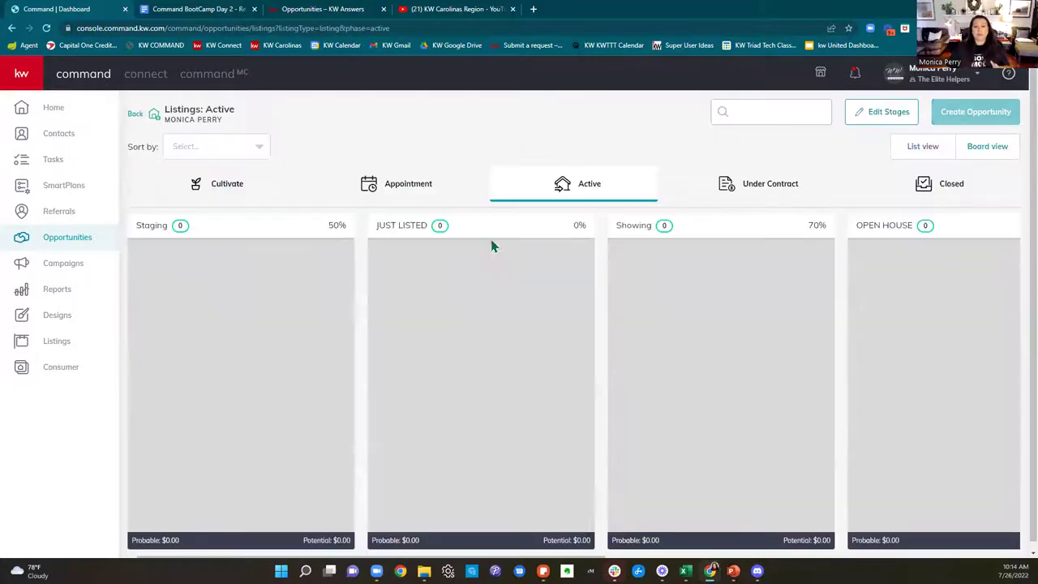
{"action": "left_click", "coordinate": [81, 247]}
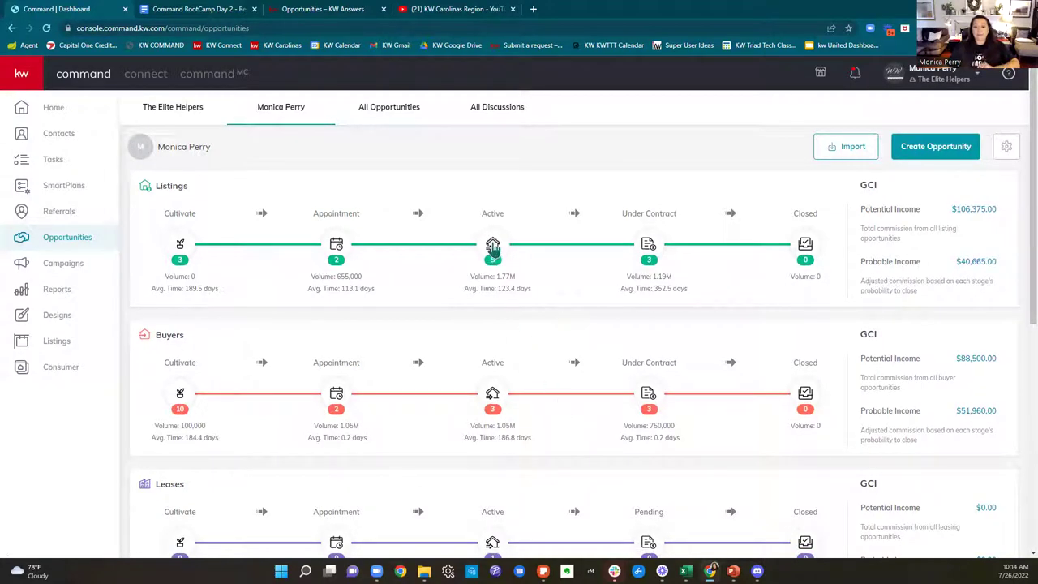
{"action": "left_click", "coordinate": [492, 247]}
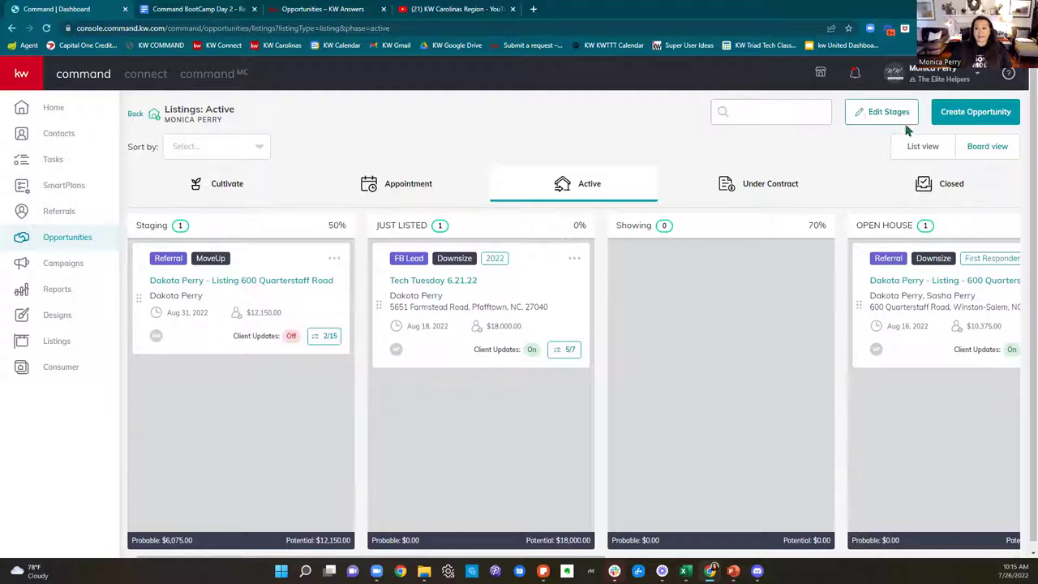
{"action": "left_click", "coordinate": [883, 118]}
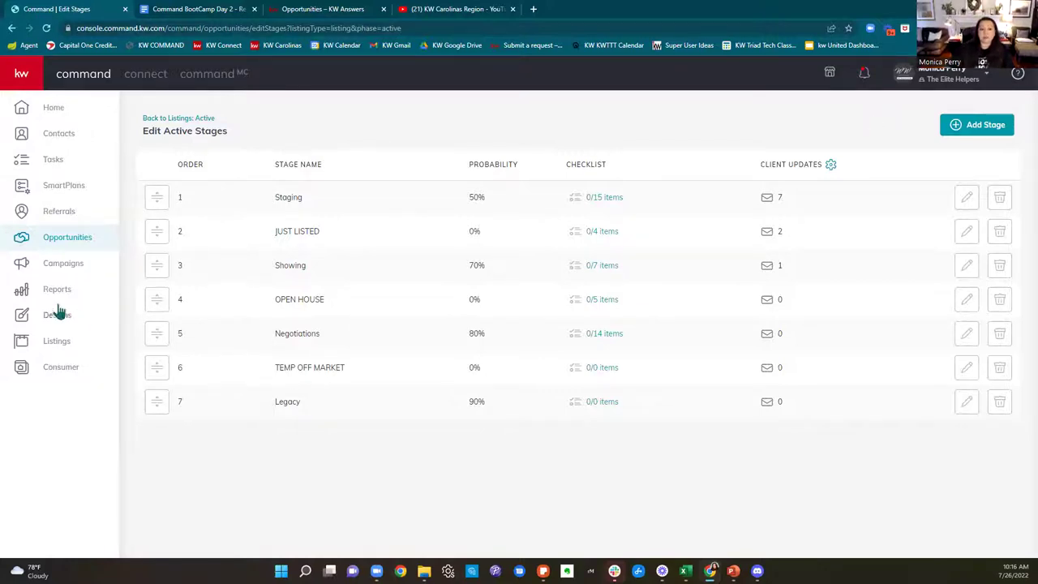
{"action": "left_click", "coordinate": [67, 240]}
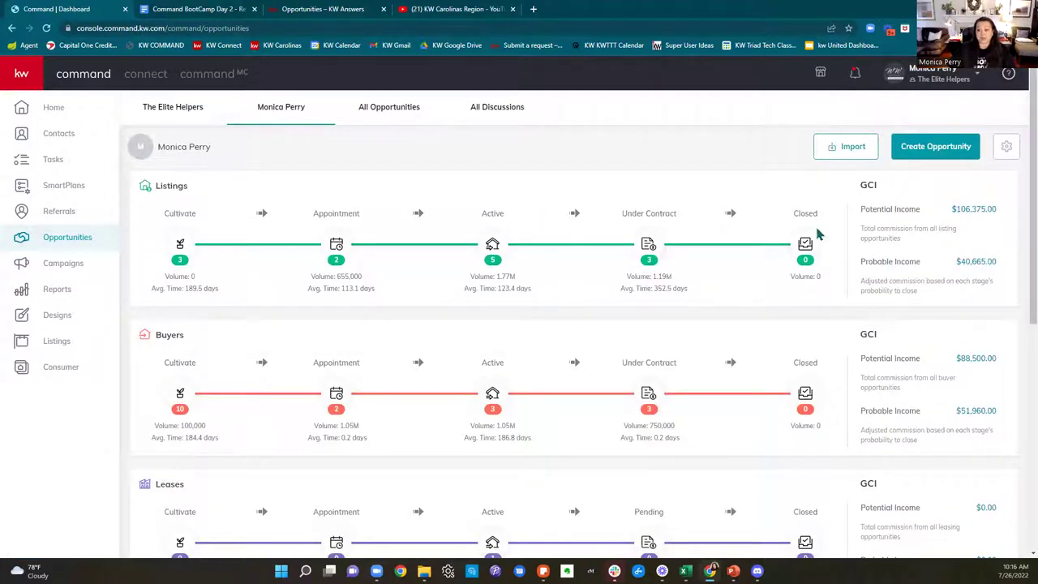
{"action": "left_click", "coordinate": [492, 245]}
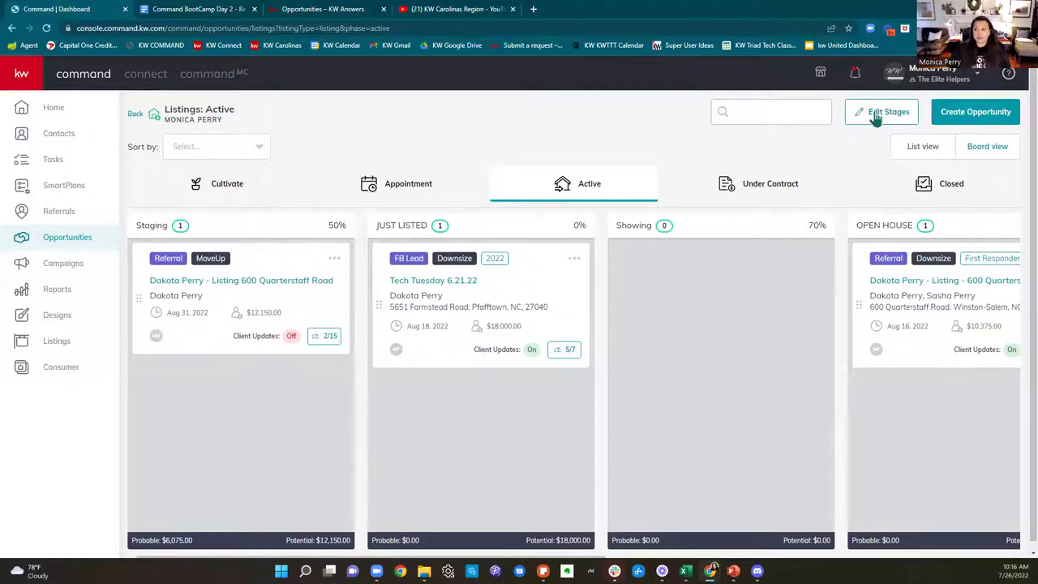
{"action": "left_click", "coordinate": [876, 116]}
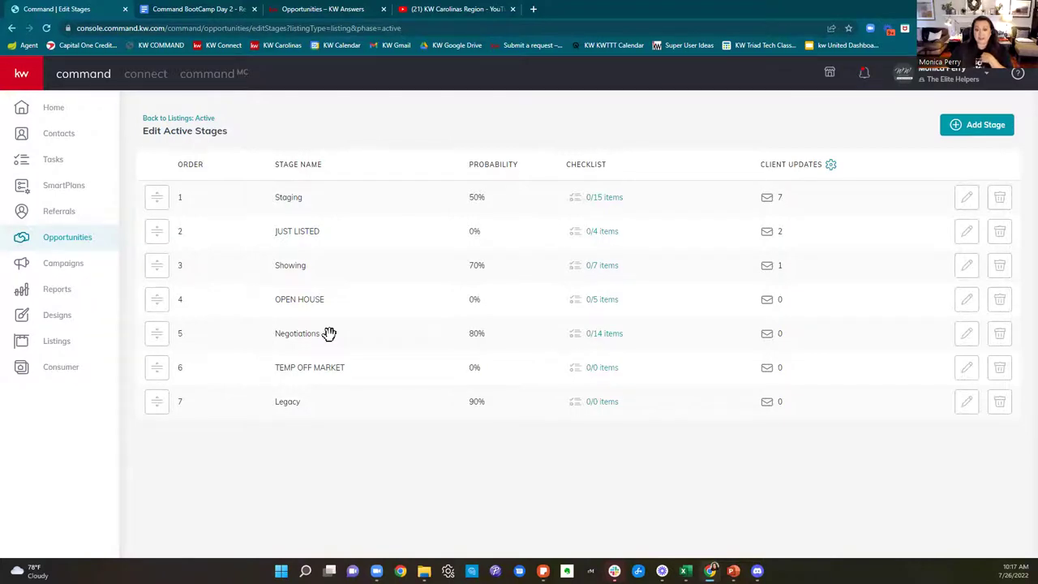
Step: Open the Staging checklist's 15 items and tick Client Update on the Facebook Ad item
{"action": "left_click", "coordinate": [606, 204]}
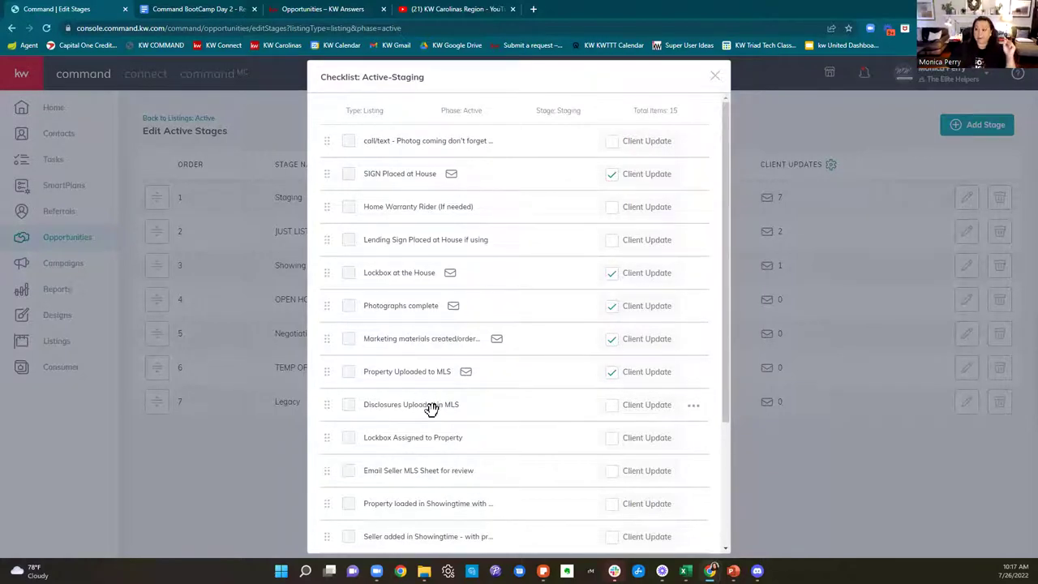
{"action": "scroll", "coordinate": [535, 432], "scroll_direction": "down", "scroll_amount": 3}
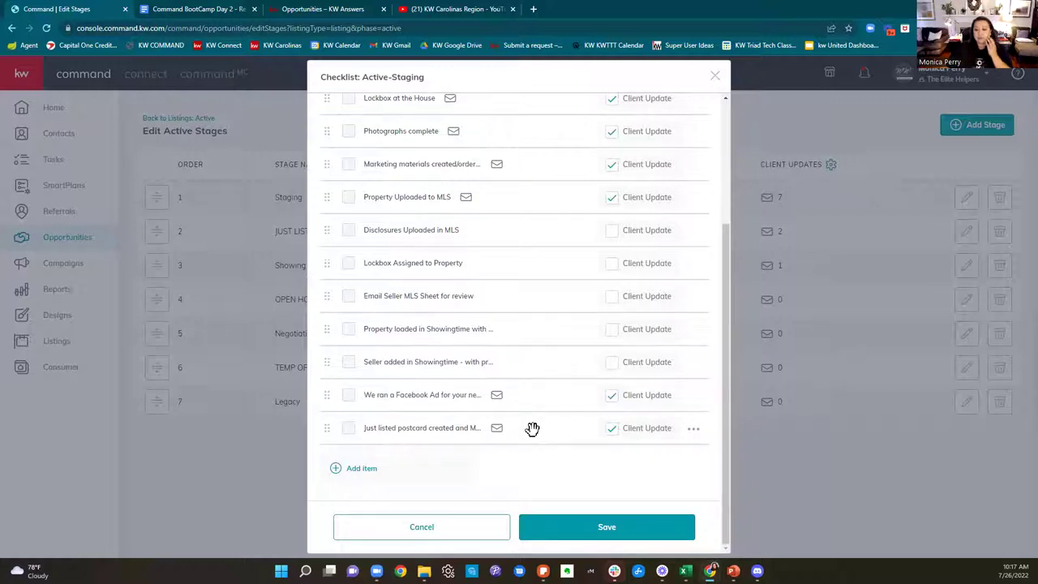
{"action": "scroll", "coordinate": [597, 426], "scroll_direction": "up", "scroll_amount": 5}
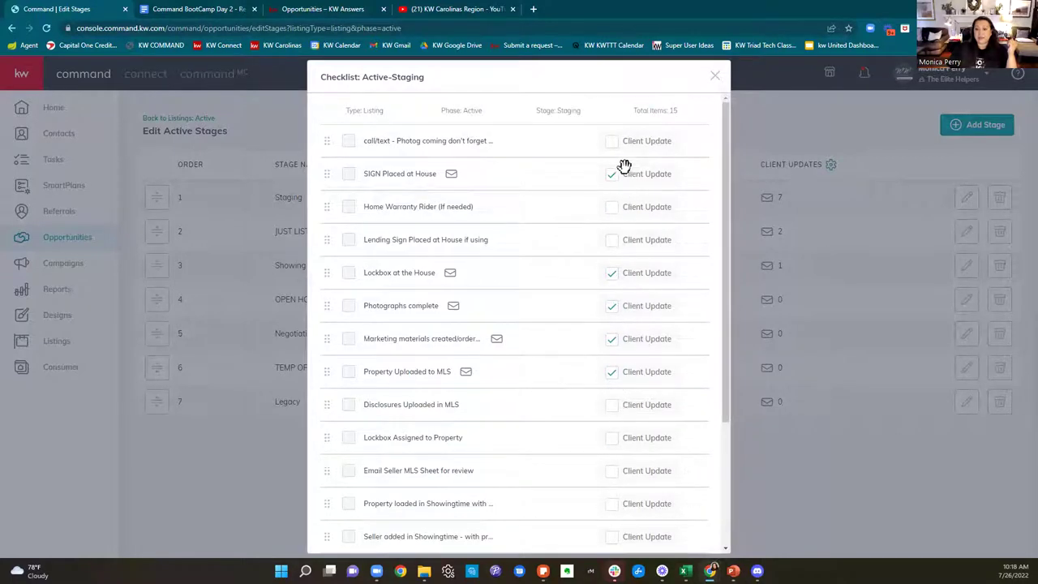
{"action": "scroll", "coordinate": [618, 384], "scroll_direction": "down", "scroll_amount": 3}
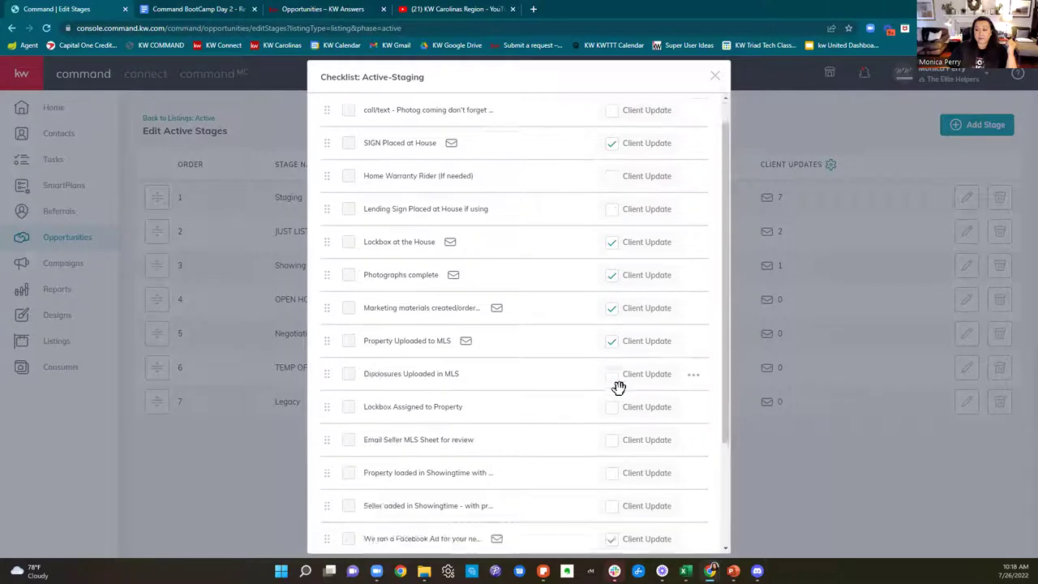
{"action": "left_click", "coordinate": [615, 393]}
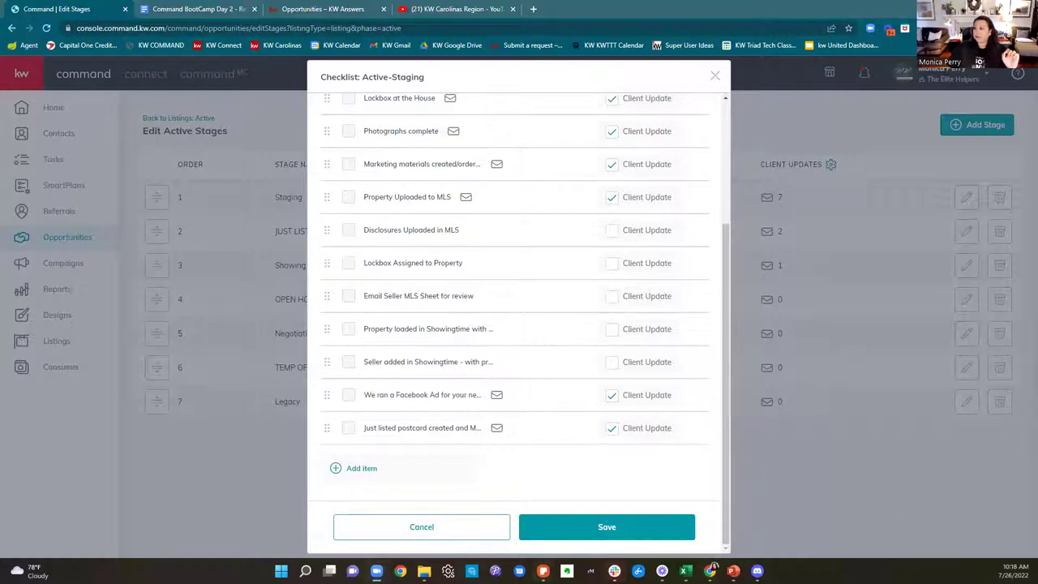
Step: Maximize Gmail and read the latest 'Updates for…' client email with its checked-off tasks
{"action": "left_click", "coordinate": [710, 570]}
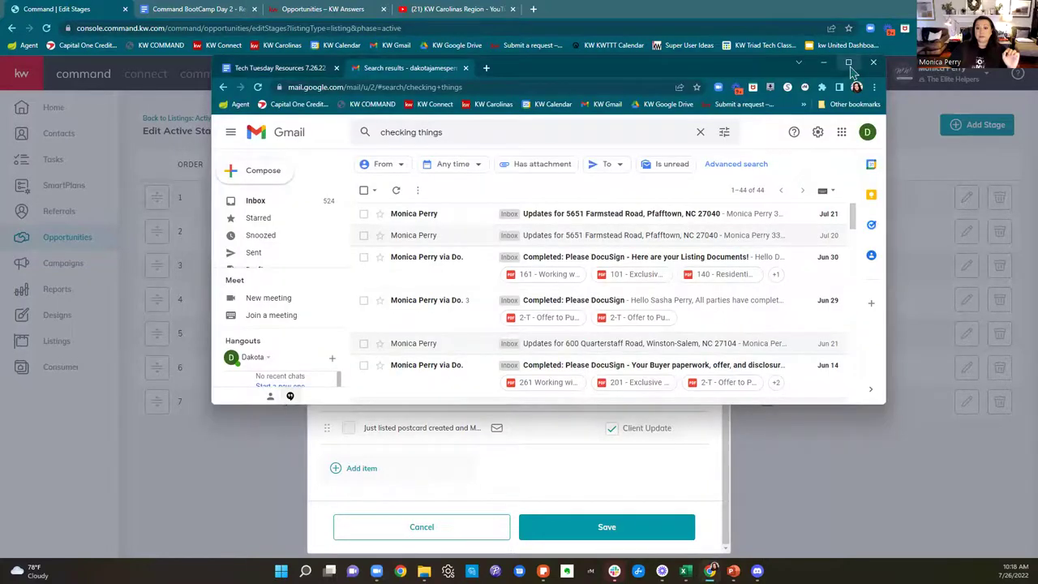
{"action": "left_click", "coordinate": [858, 73]}
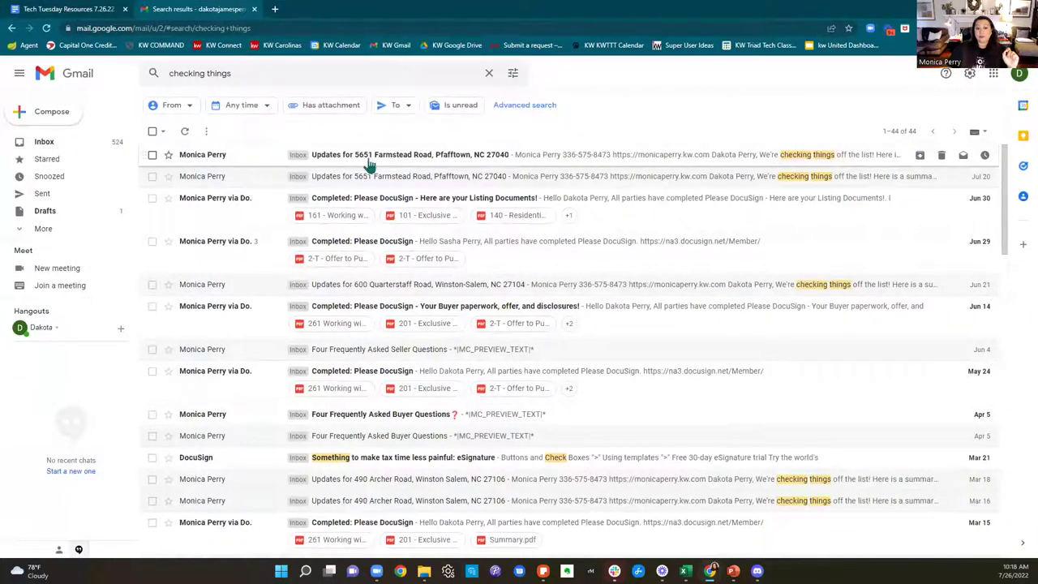
{"action": "left_click", "coordinate": [590, 159]}
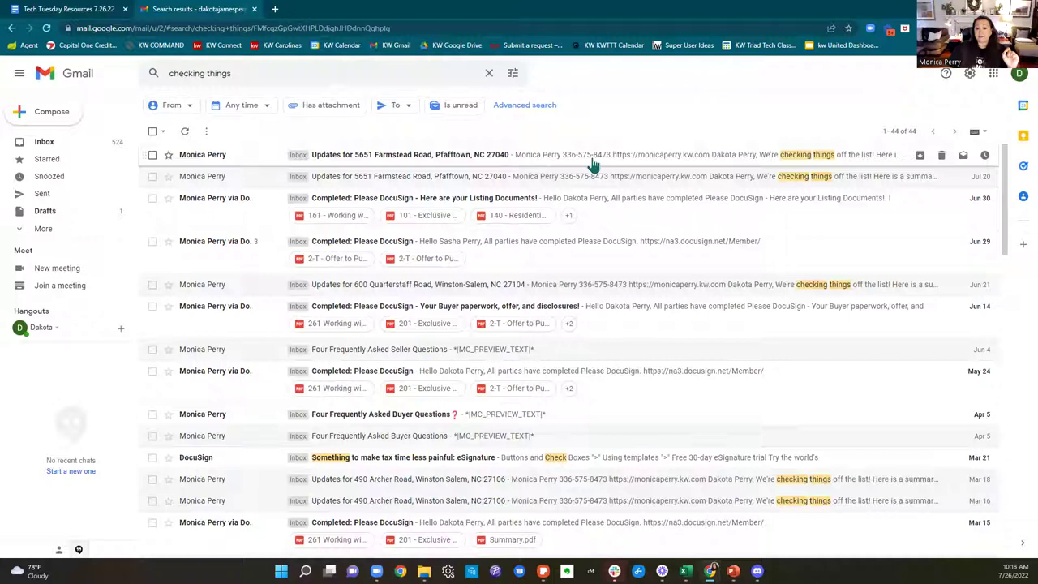
{"action": "scroll", "coordinate": [843, 240], "scroll_direction": "down", "scroll_amount": 1}
{"action": "scroll", "coordinate": [843, 239], "scroll_direction": "down", "scroll_amount": 2}
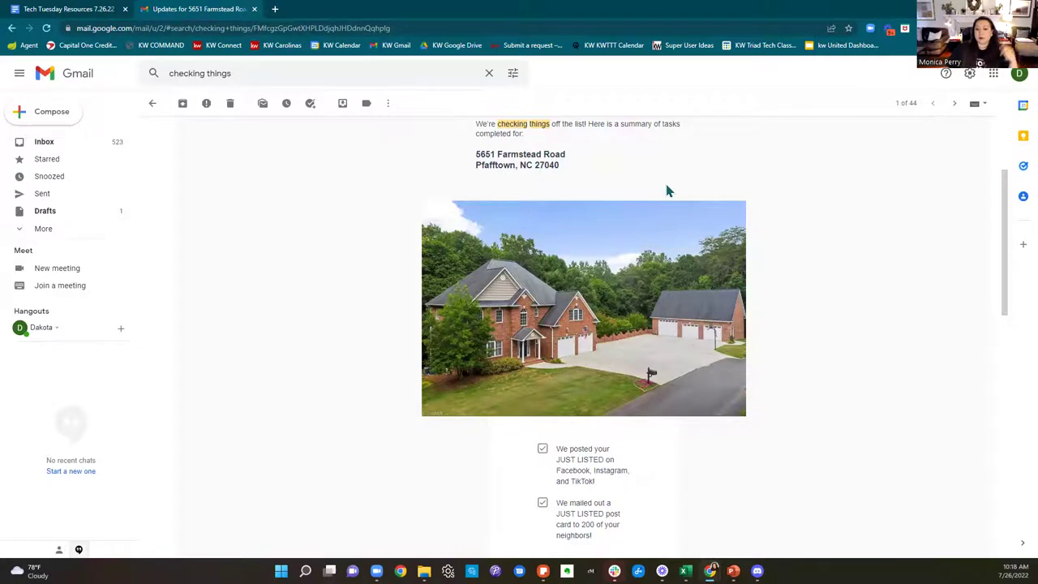
{"action": "scroll", "coordinate": [666, 191], "scroll_direction": "down", "scroll_amount": 2}
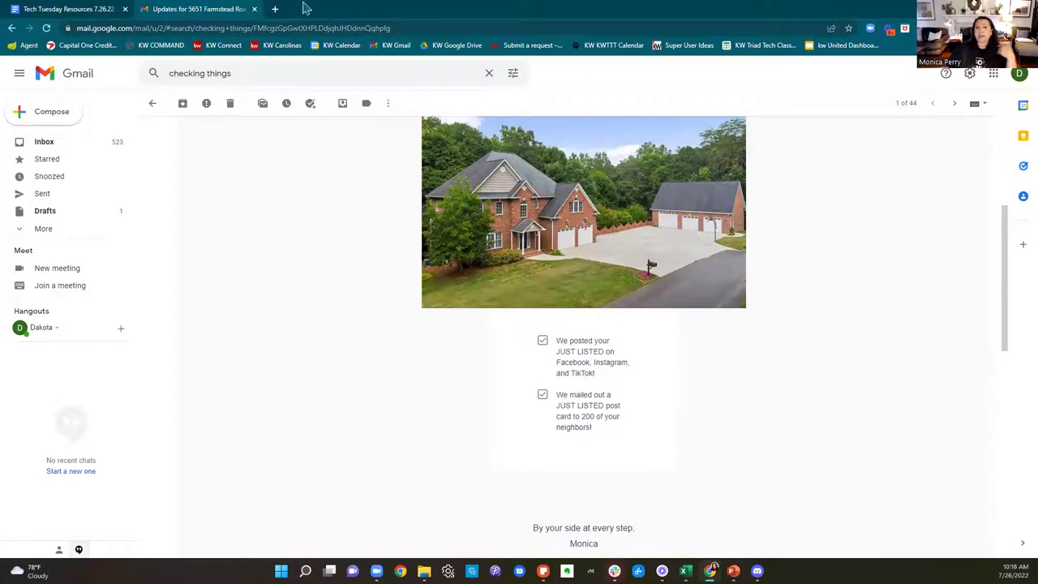
Step: Back in Command, close the Checklist: Active-Staging dialog to reveal Edit Active Stages
{"action": "key", "text": "alt+Tab"}
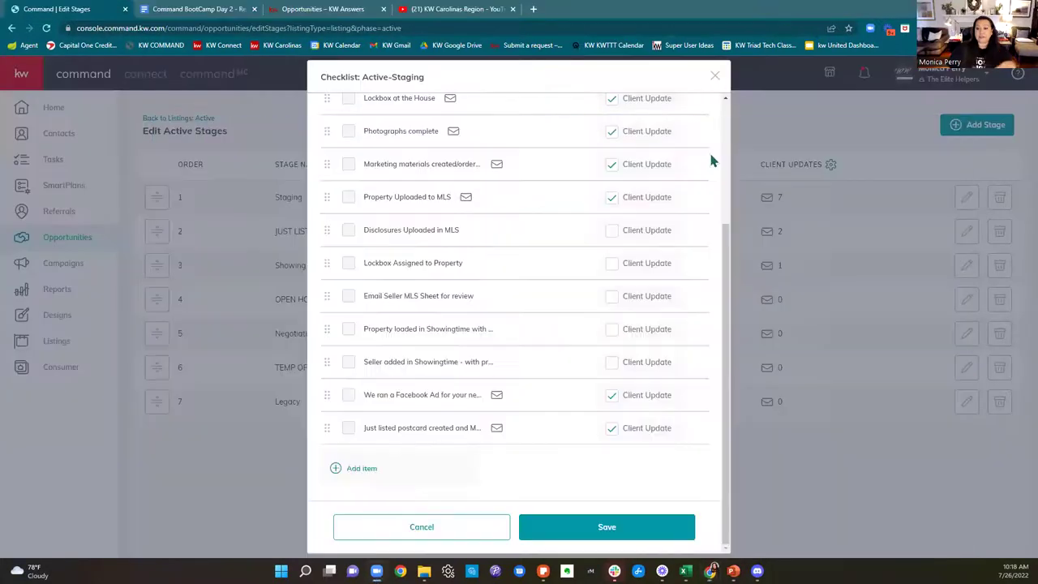
{"action": "left_click", "coordinate": [714, 76]}
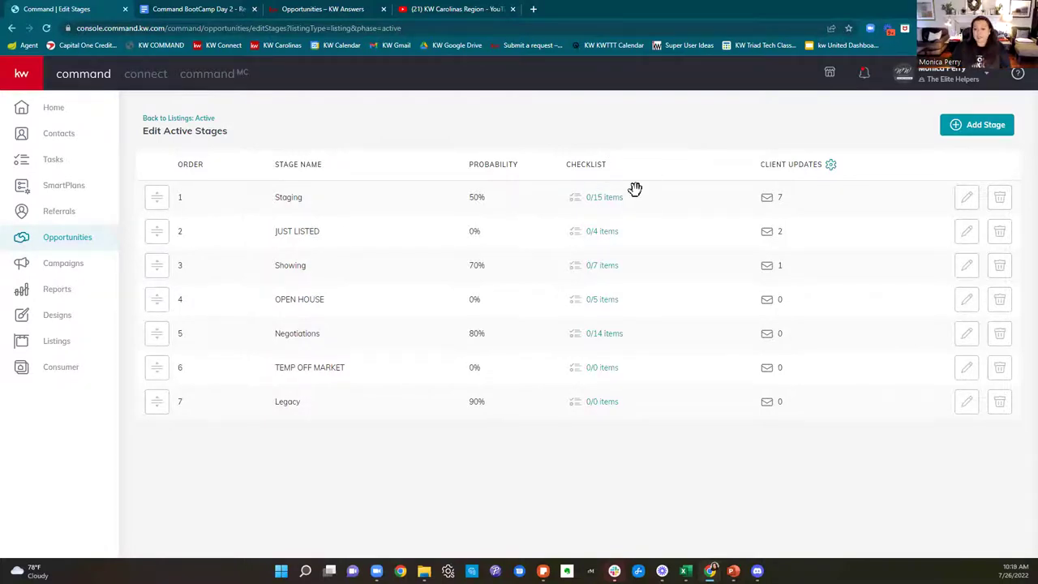
{"action": "left_click_drag", "start_coordinate": [639, 199], "coordinate": [673, 208]}
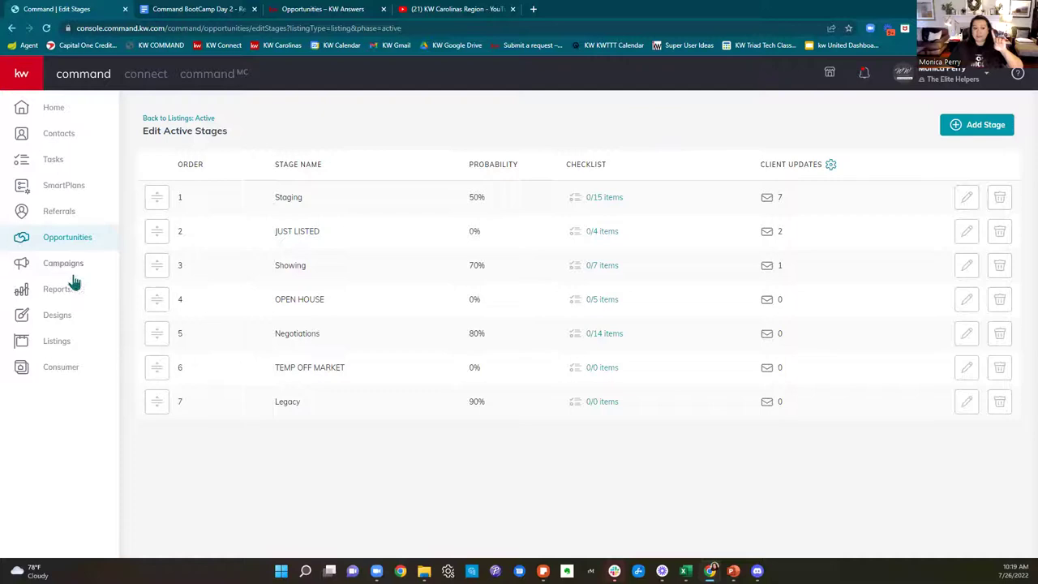
Step: Return to the Opportunities overview showing the Listings, Buyers and Leases pipelines
{"action": "left_click", "coordinate": [58, 245]}
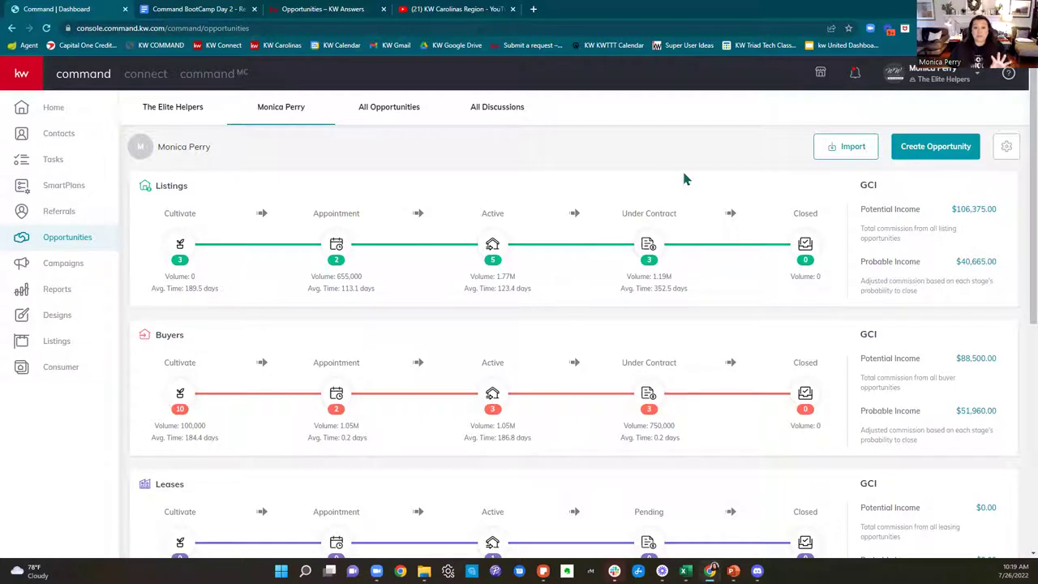
Step: From the Active listings board, open the Tech Tuesday 6.21.22 Just Listed checklist (5/7 done)
{"action": "left_click", "coordinate": [492, 245]}
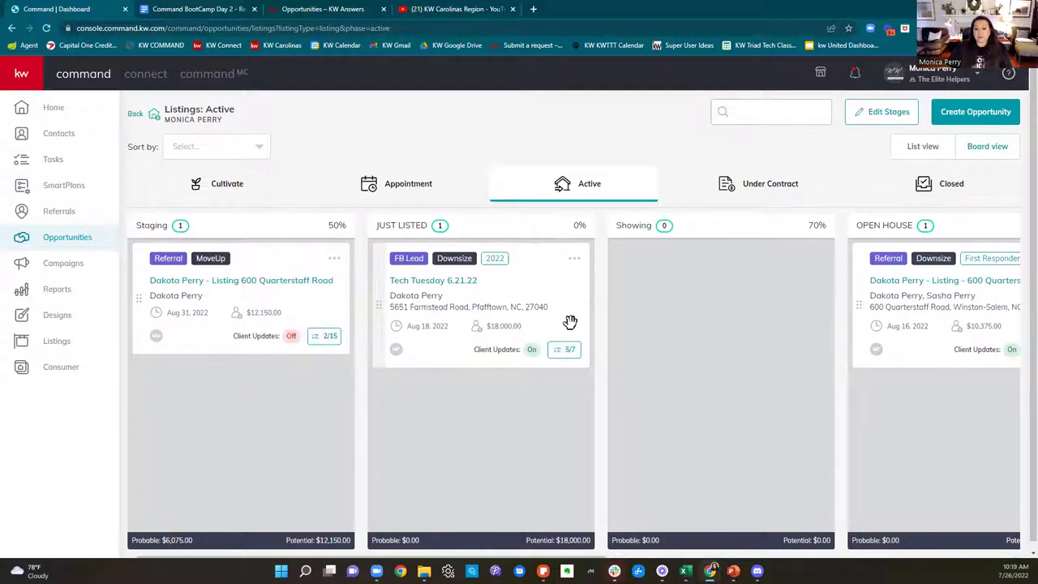
{"action": "left_click", "coordinate": [562, 350]}
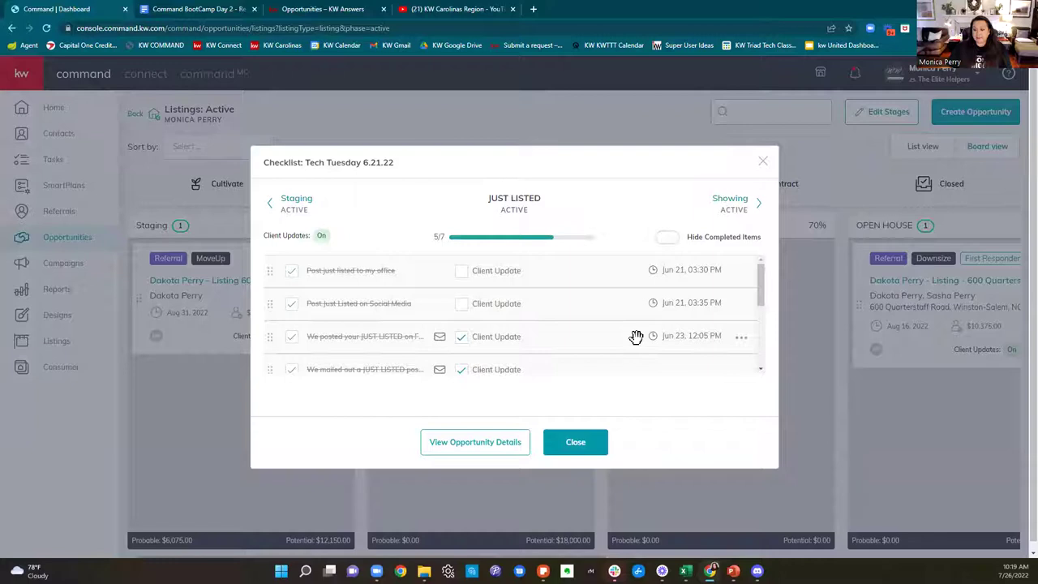
Step: Reopen and review the Tech Tuesday 6.21.22 checklist, close it, and go to Edit Stages
{"action": "left_click", "coordinate": [762, 161]}
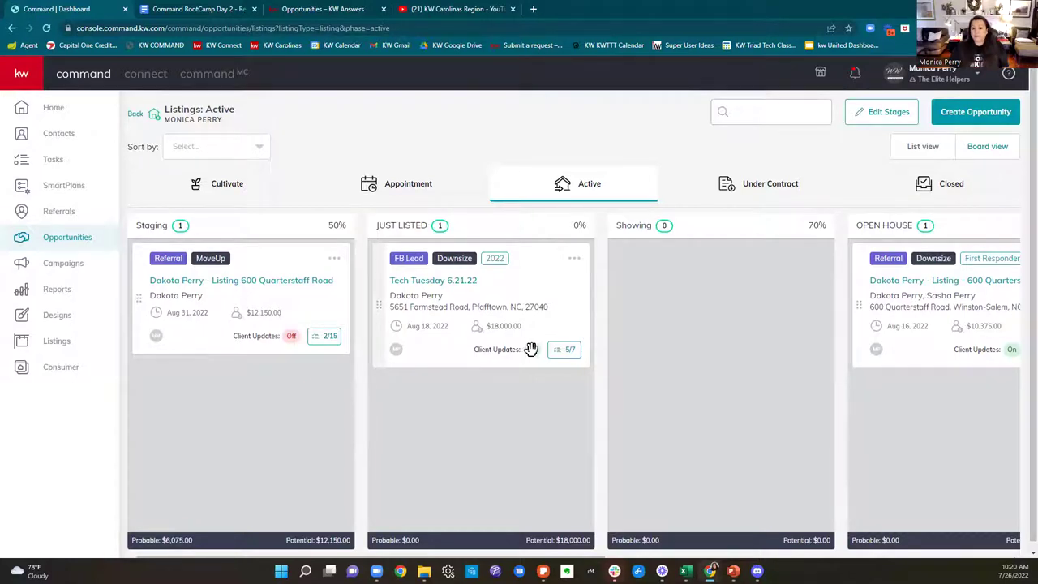
{"action": "left_click", "coordinate": [565, 350]}
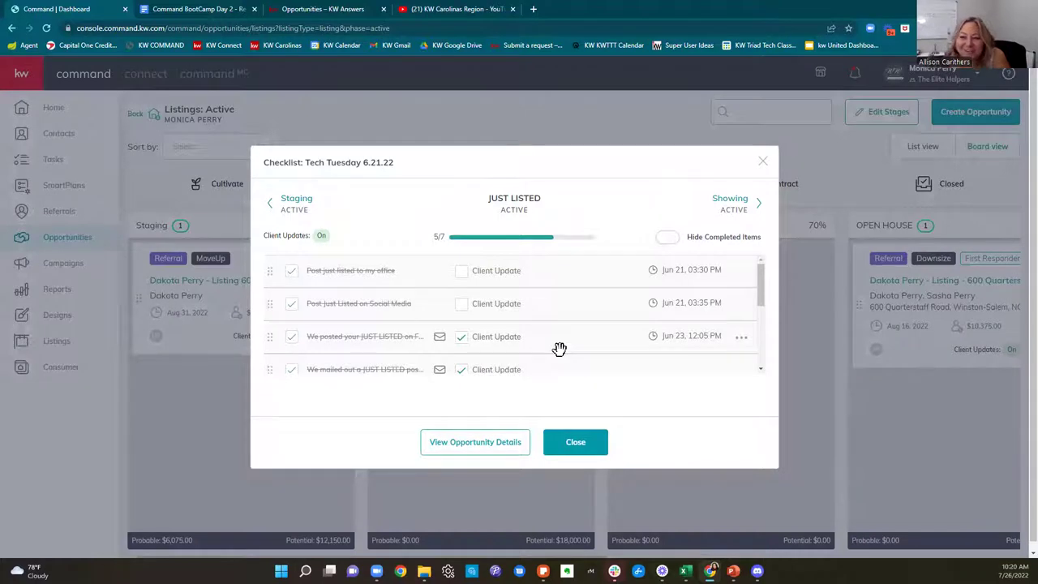
{"action": "scroll", "coordinate": [557, 349], "scroll_direction": "down", "scroll_amount": 3}
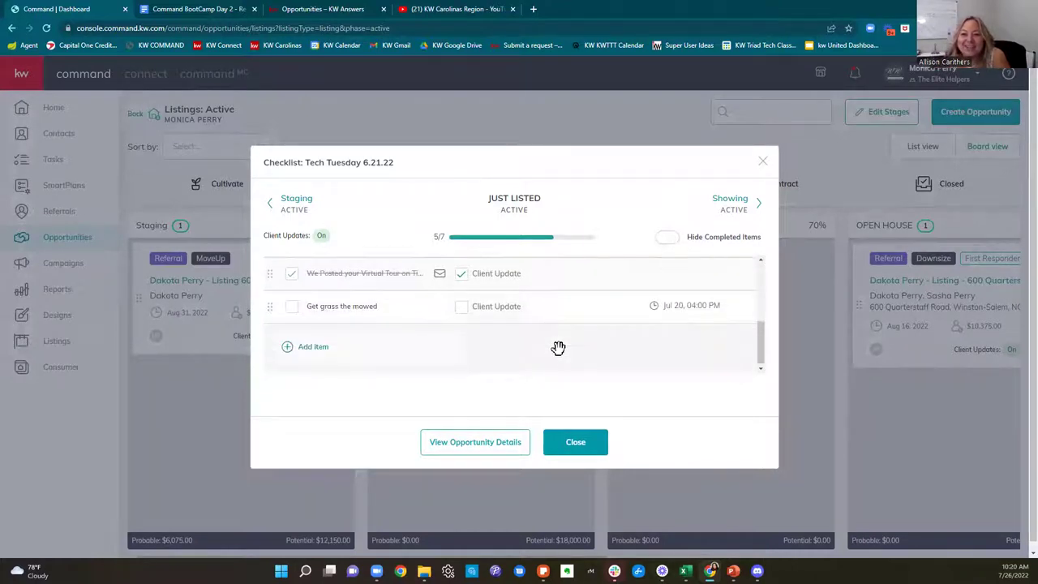
{"action": "scroll", "coordinate": [559, 356], "scroll_direction": "up", "scroll_amount": 5}
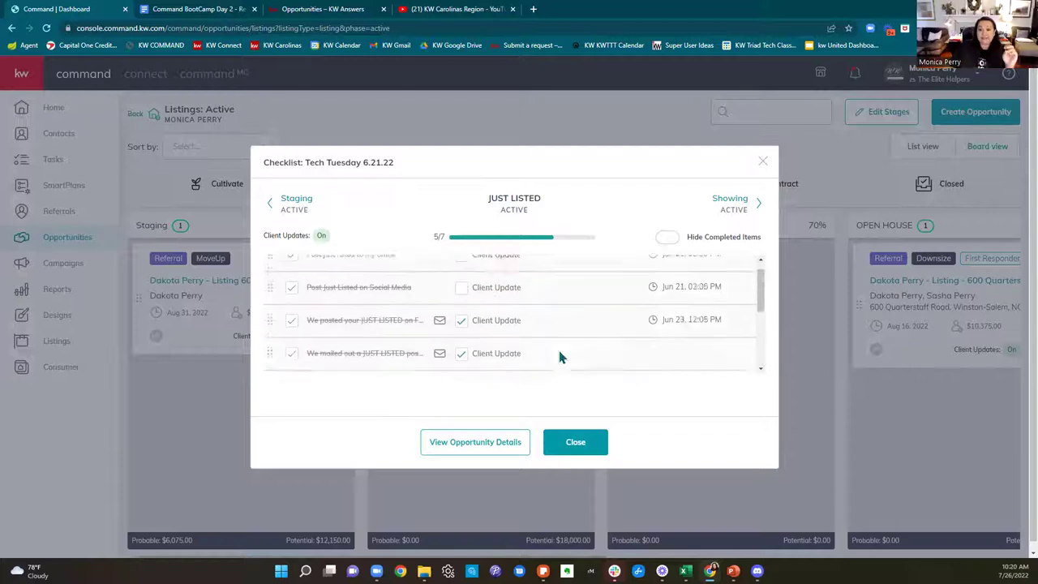
{"action": "left_click", "coordinate": [763, 161]}
{"action": "left_click", "coordinate": [892, 114]}
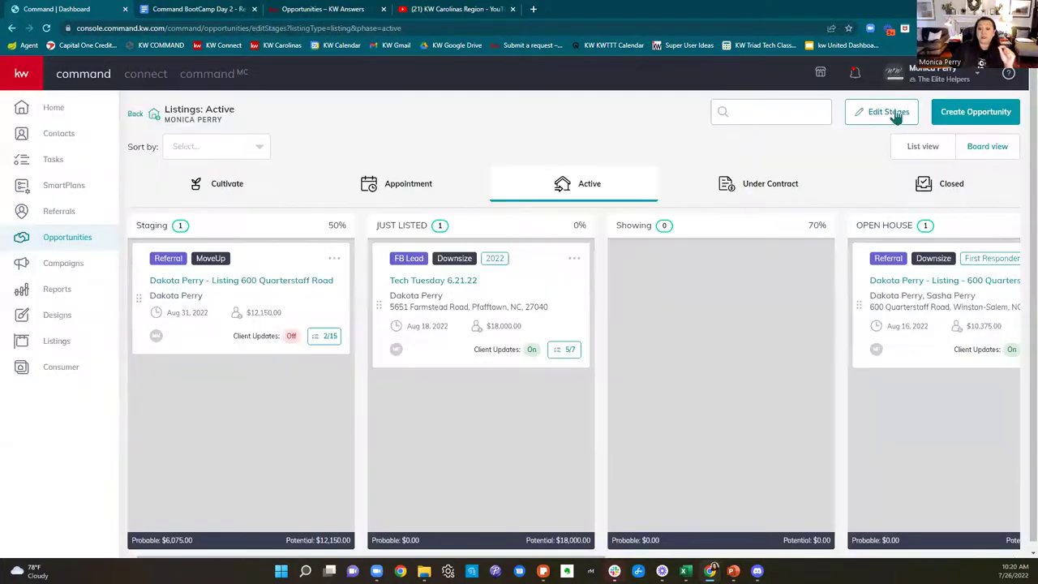
Step: Go back through Opportunities to Edit Active Stages and open the Staging stage's 15-item checklist
{"action": "left_click", "coordinate": [85, 237]}
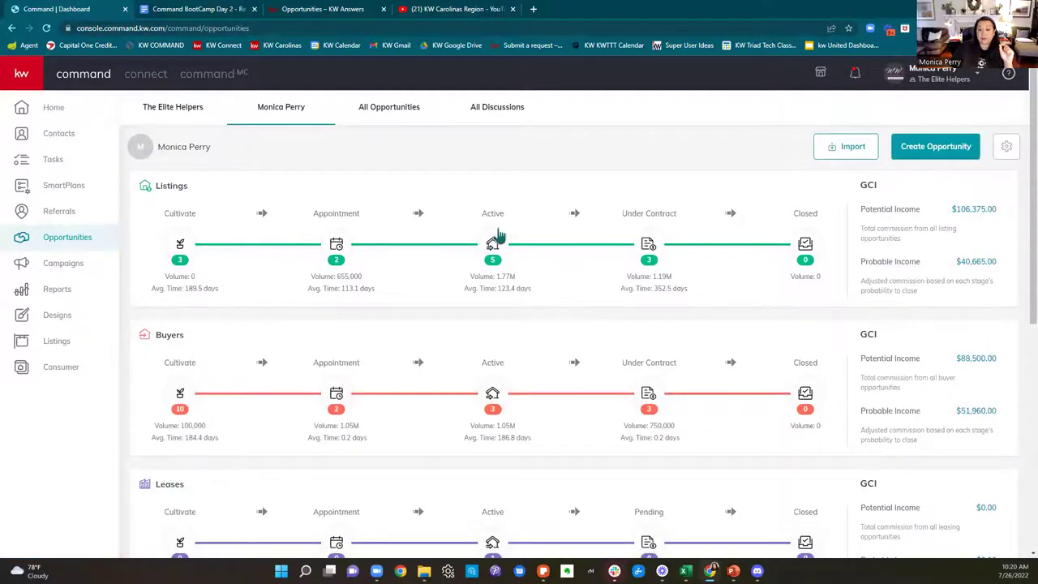
{"action": "left_click", "coordinate": [491, 244]}
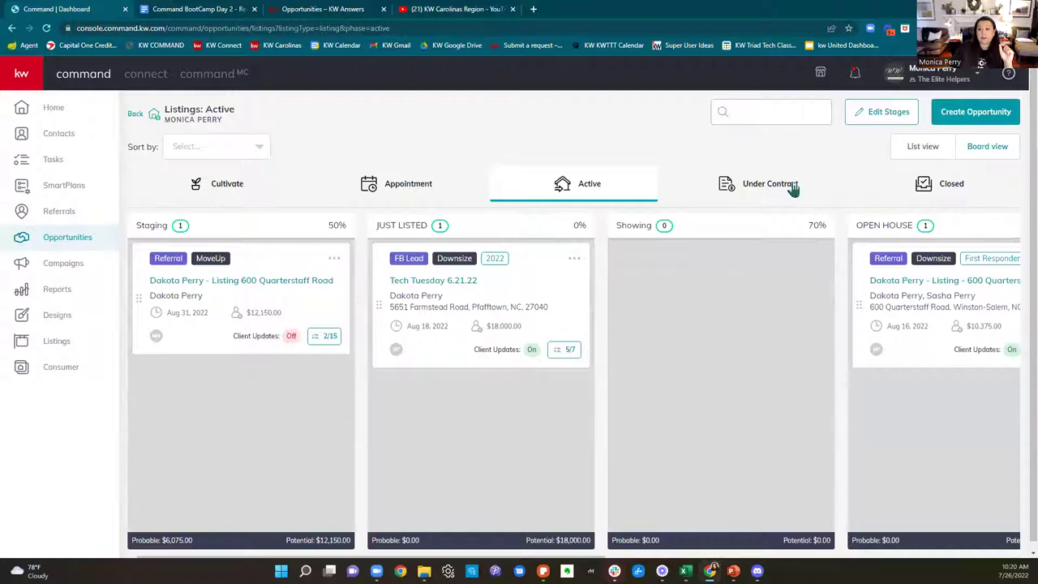
{"action": "left_click", "coordinate": [890, 113]}
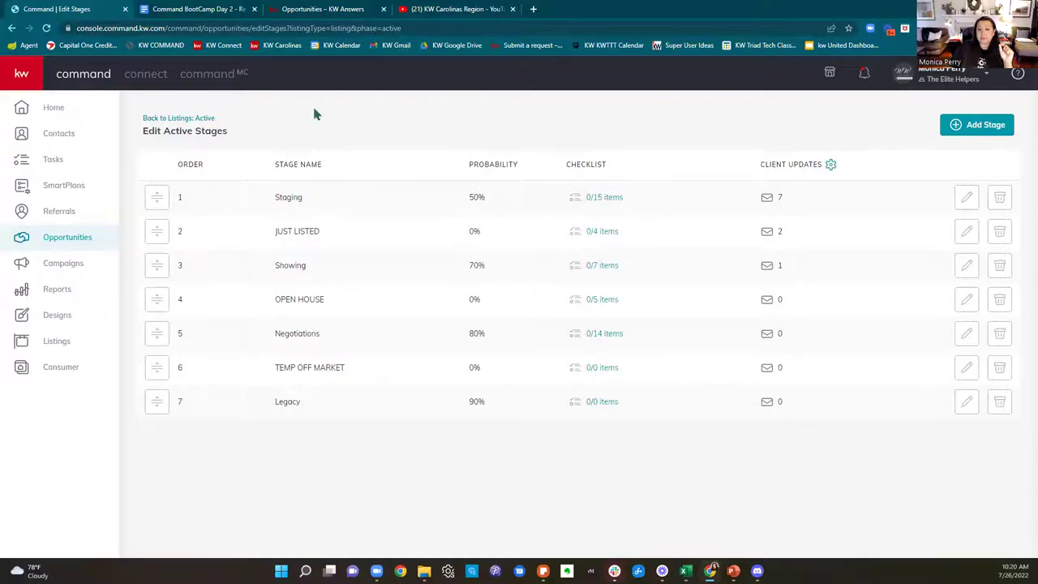
{"action": "left_click", "coordinate": [604, 196]}
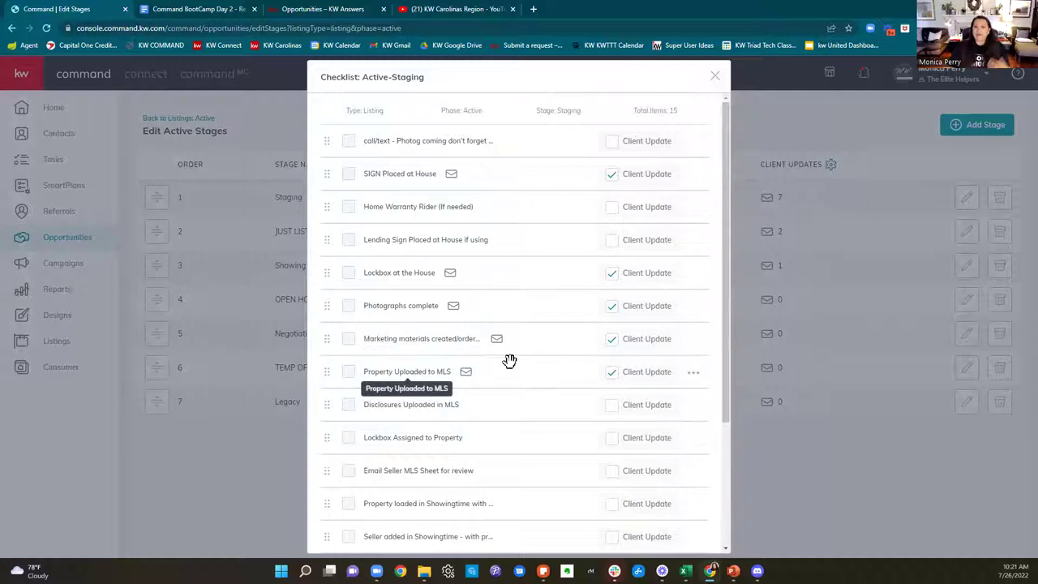
Step: Enable Client Update on the just-listed postcard task, then close the Staging checklist
{"action": "scroll", "coordinate": [530, 365], "scroll_direction": "down", "scroll_amount": 3}
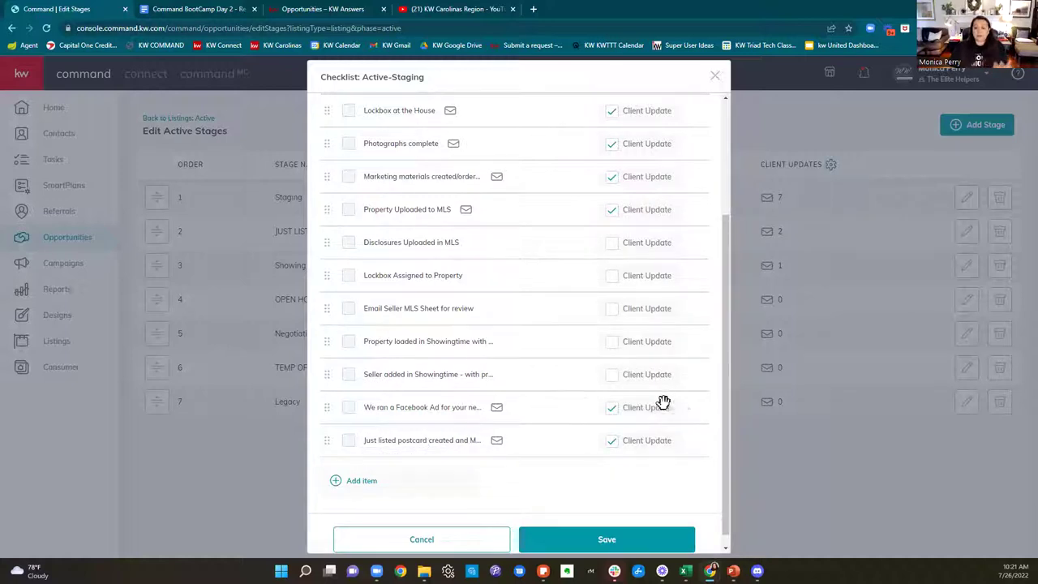
{"action": "left_click", "coordinate": [610, 445]}
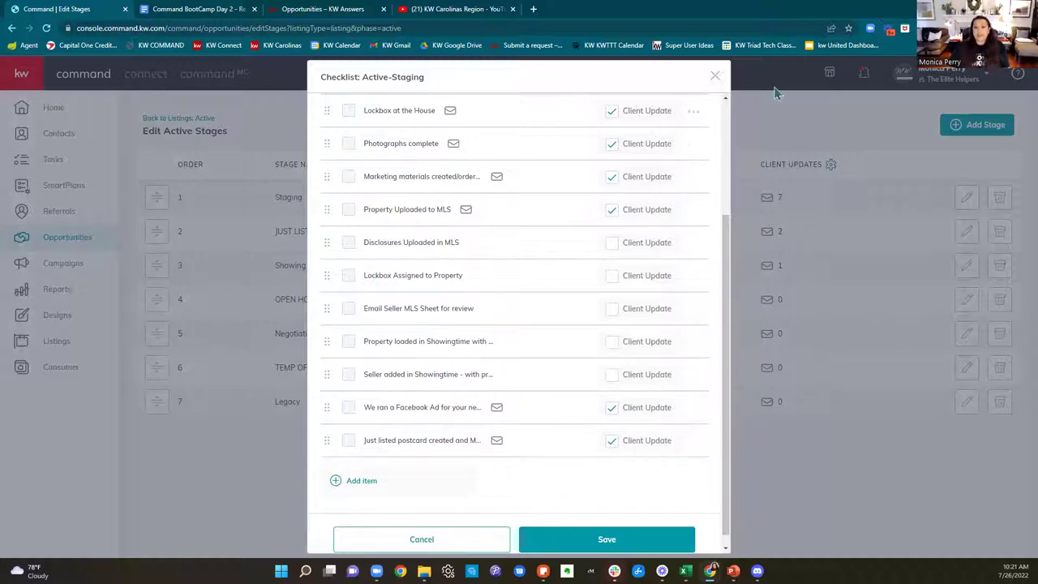
{"action": "left_click", "coordinate": [717, 77]}
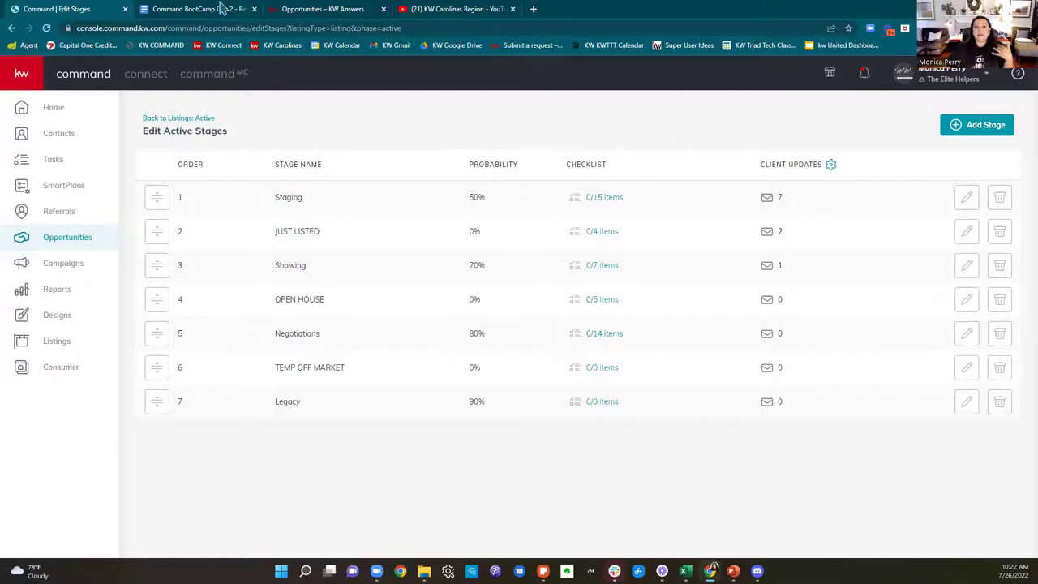
Step: From the RESOURCES section of the Command BootCamp Day 2 - Resources doc, open the linked checklist spreadsheet
{"action": "left_click", "coordinate": [217, 9]}
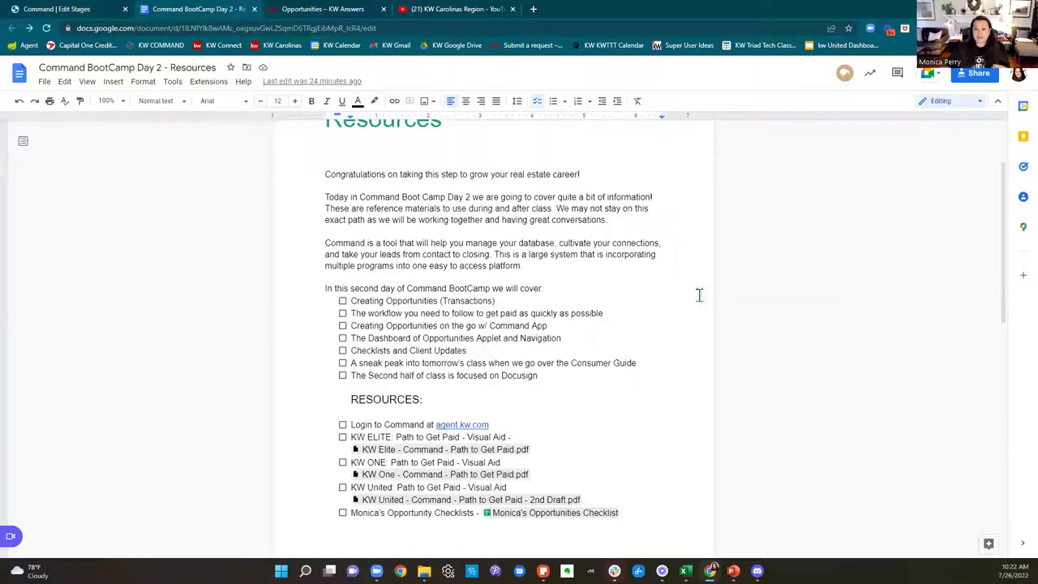
{"action": "scroll", "coordinate": [702, 295], "scroll_direction": "down", "scroll_amount": 5}
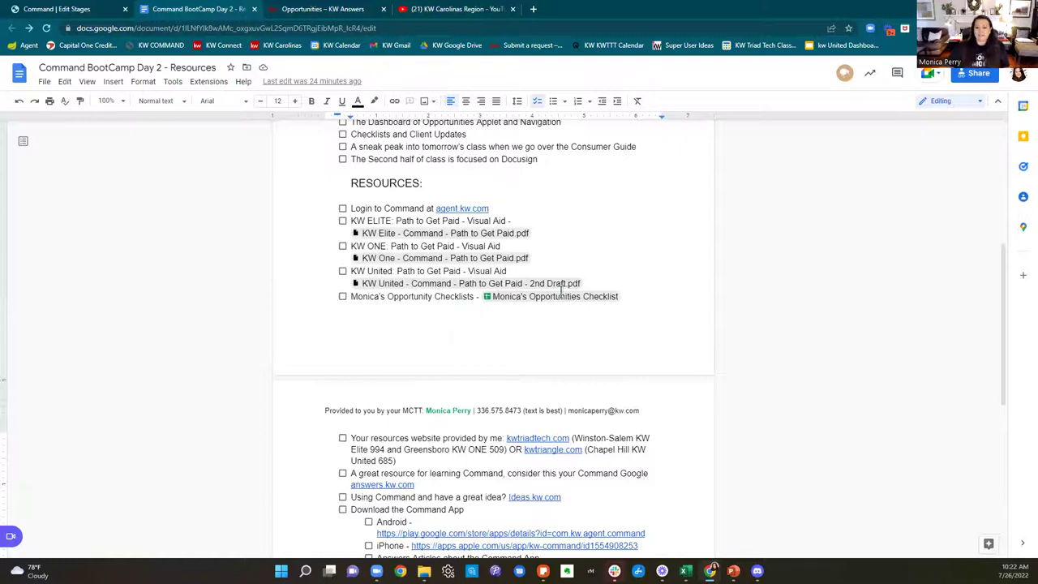
{"action": "mouse_move", "coordinate": [579, 297]}
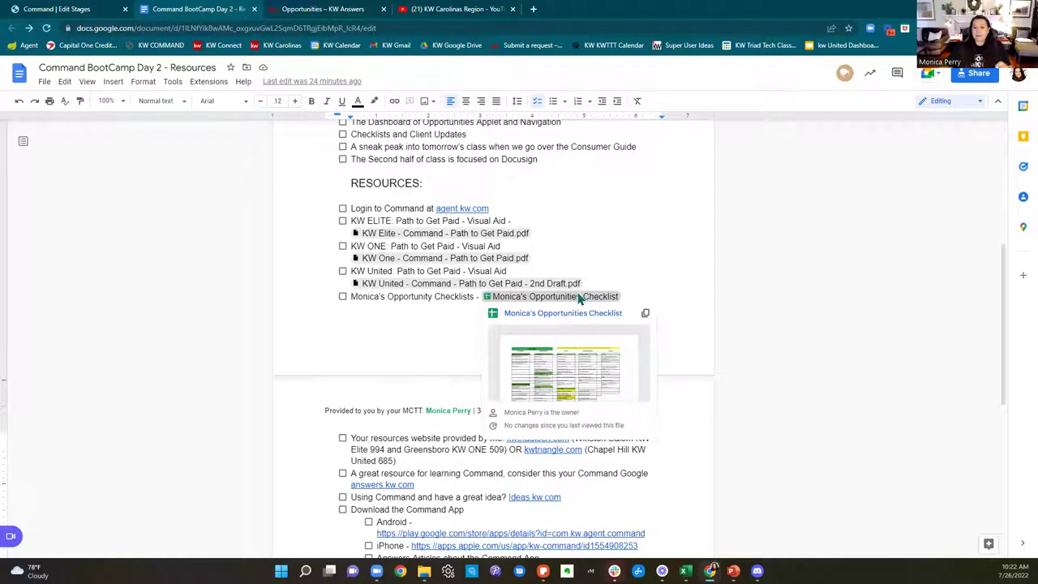
{"action": "left_click", "coordinate": [579, 298]}
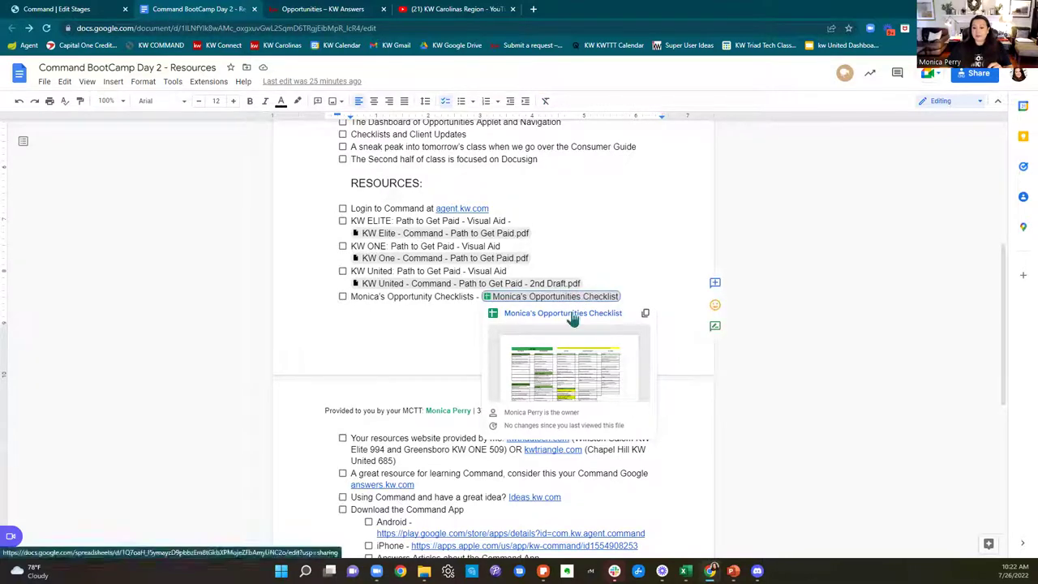
{"action": "left_click", "coordinate": [572, 314]}
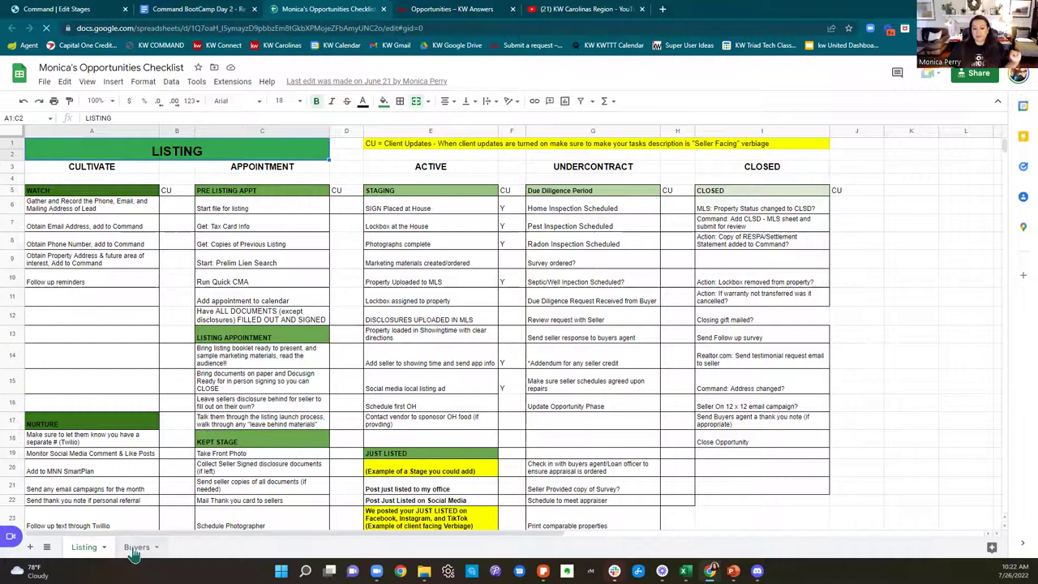
Step: Show the Buyers sheet with its Cultivate through Closed task columns
{"action": "left_click", "coordinate": [137, 549]}
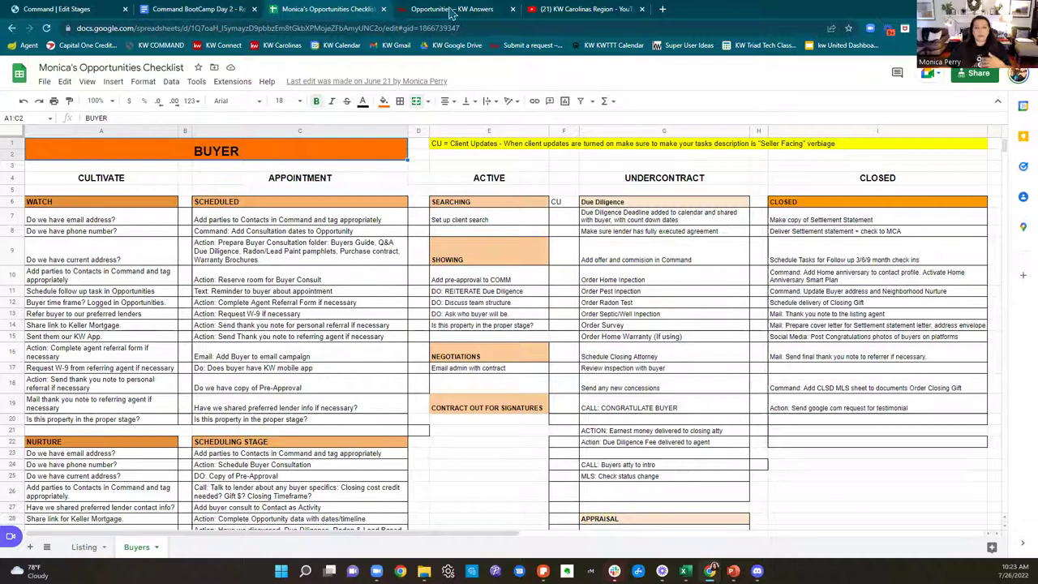
Step: Reopen the checklist spreadsheet tab and drag it into its own window snapped to the left
{"action": "key", "text": "ctrl+w"}
{"action": "key", "text": "ctrl+shift+t"}
{"action": "left_click_drag", "start_coordinate": [91, 17], "coordinate": [438, 305]}
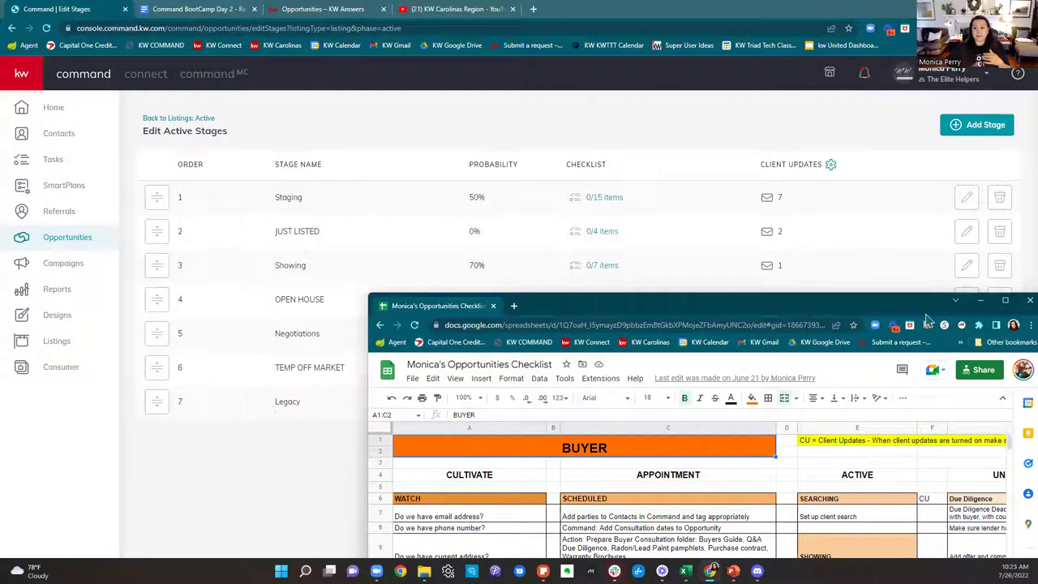
{"action": "left_click_drag", "start_coordinate": [887, 313], "coordinate": [1, 316]}
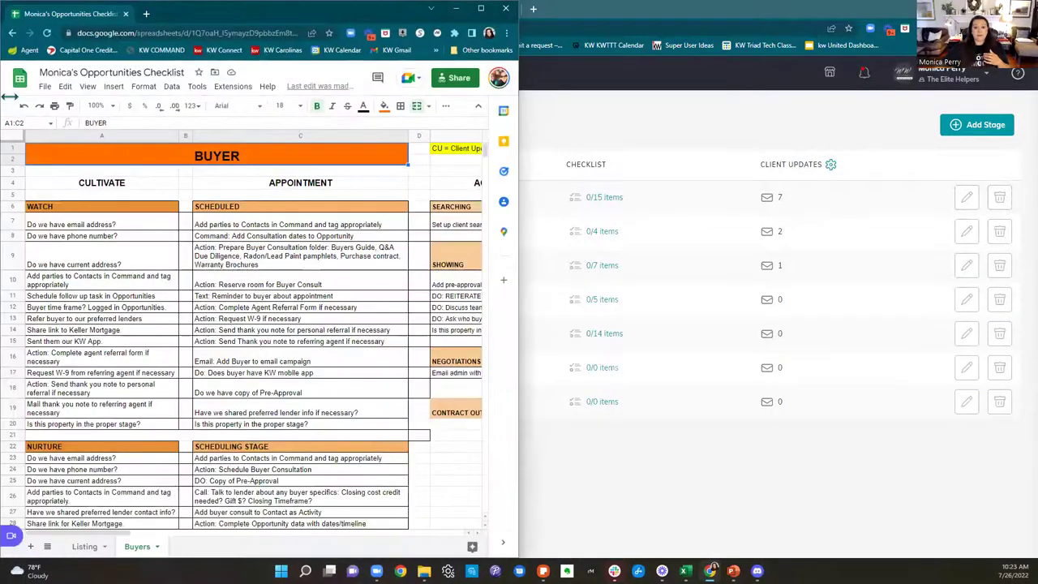
Step: Place KW Command on the right and stretch the spreadsheet window over the full left half
{"action": "left_click", "coordinate": [578, 14]}
{"action": "double_click", "coordinate": [581, 17]}
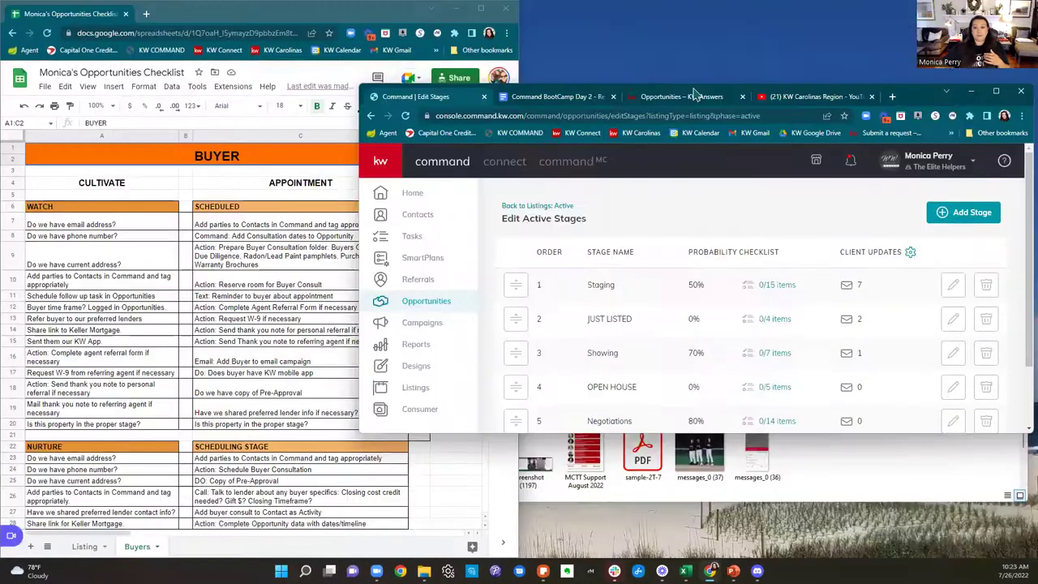
{"action": "left_click", "coordinate": [945, 91]}
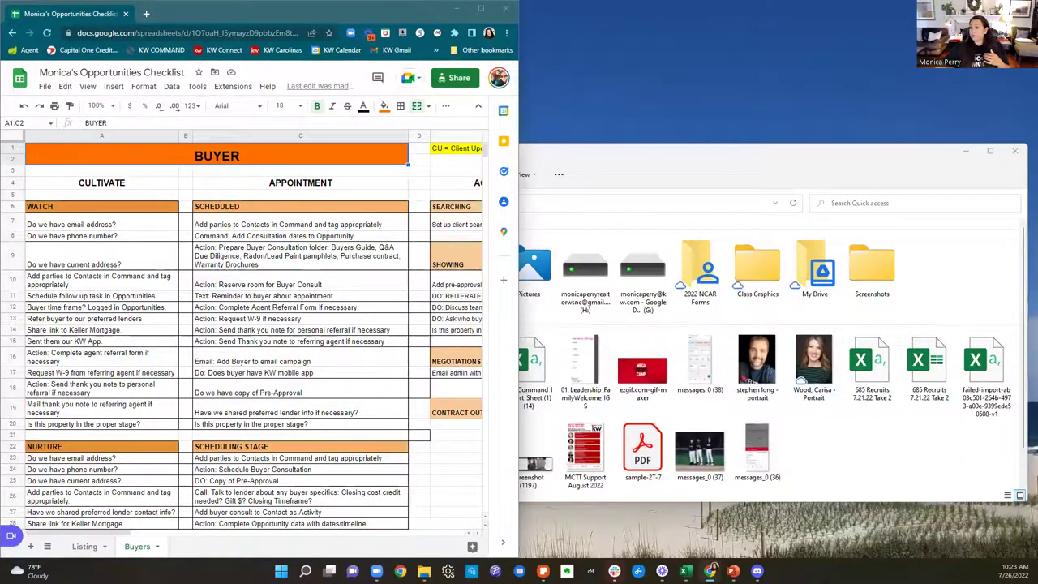
{"action": "key", "text": "alt+Tab"}
{"action": "left_click", "coordinate": [114, 37]}
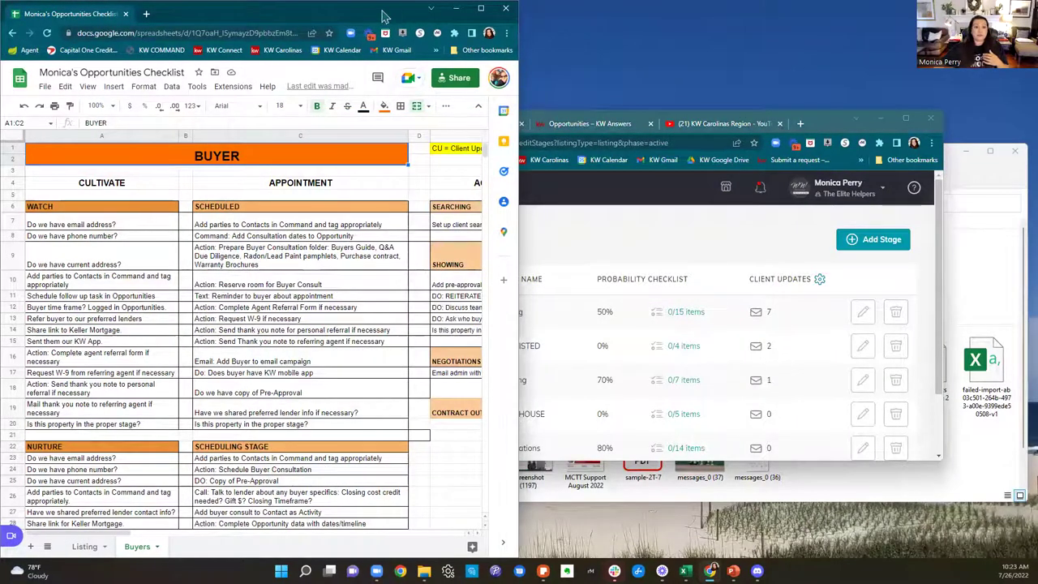
{"action": "key", "text": "super+Up"}
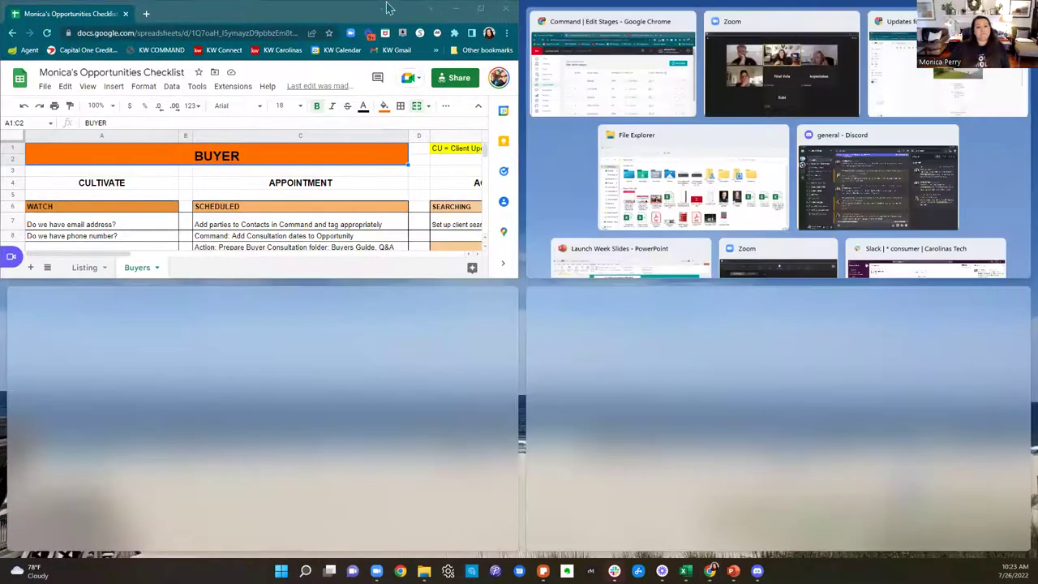
{"action": "left_click", "coordinate": [523, 364]}
{"action": "left_click", "coordinate": [363, 16]}
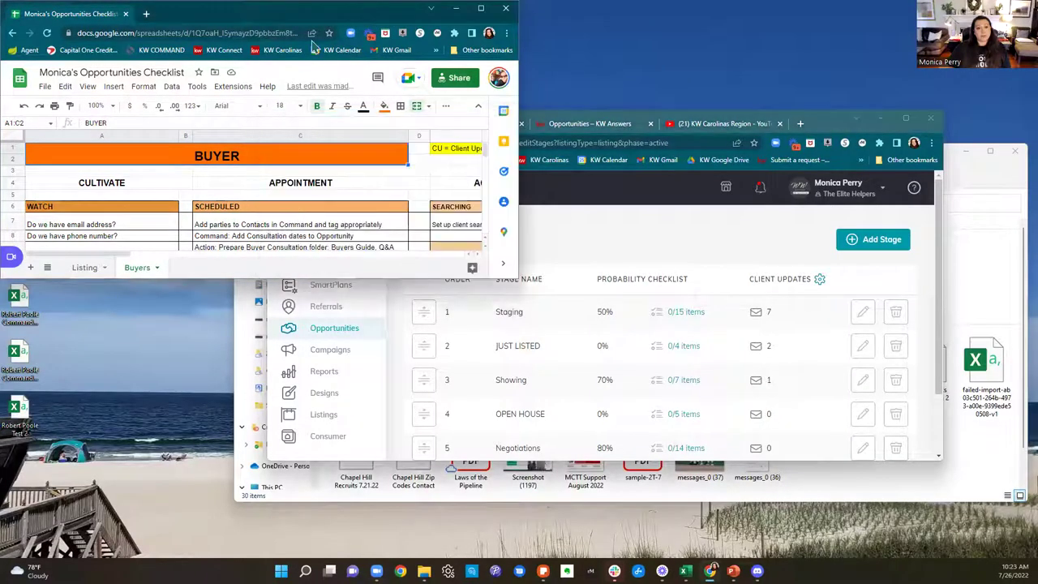
{"action": "key", "text": "super+Down"}
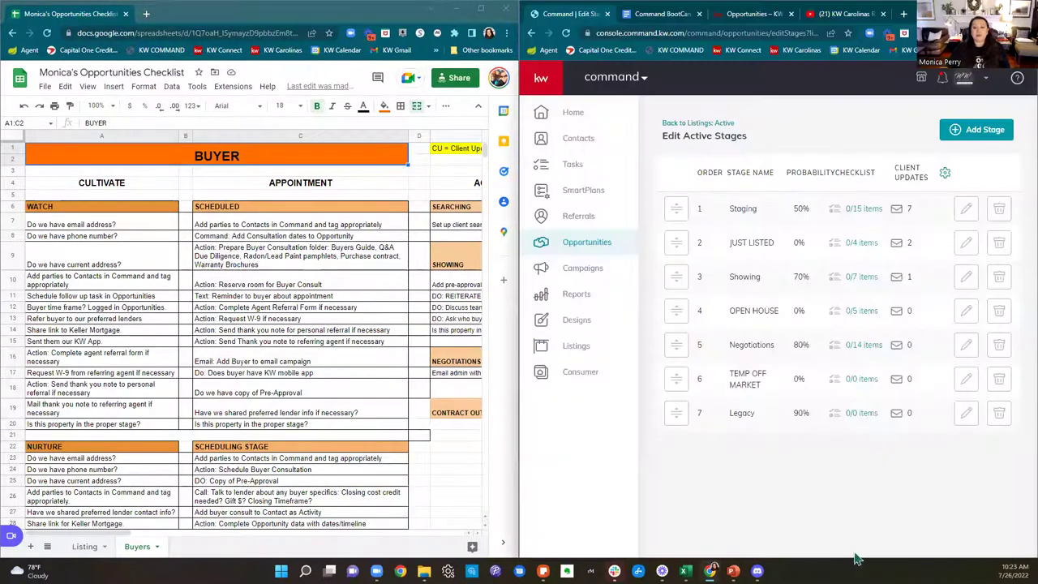
Step: Show the spreadsheet's Listing sheet and open KW Command's Staging checklist beside it
{"action": "left_click", "coordinate": [85, 546]}
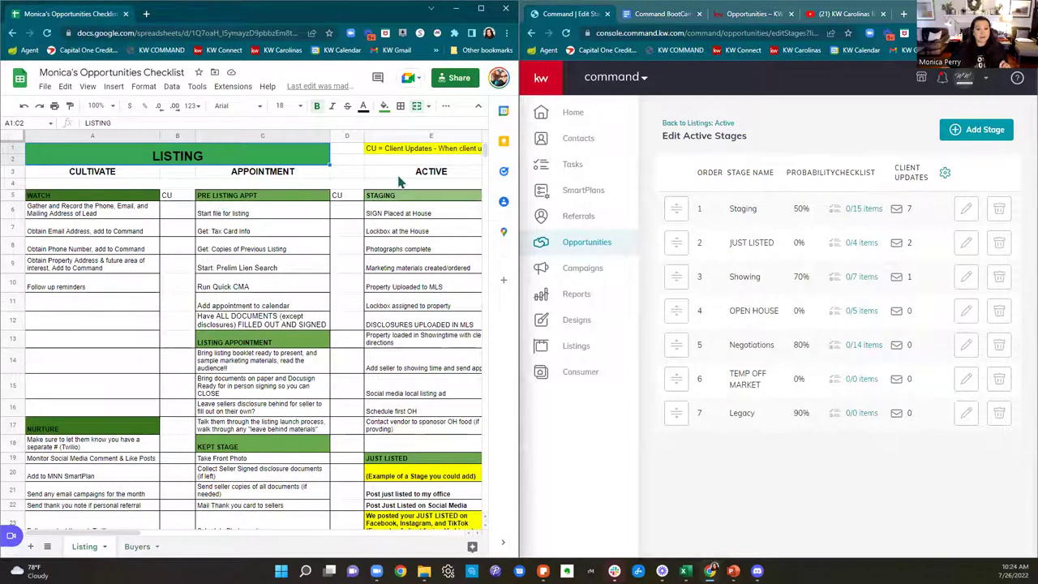
{"action": "left_click_drag", "start_coordinate": [93, 532], "coordinate": [127, 533]}
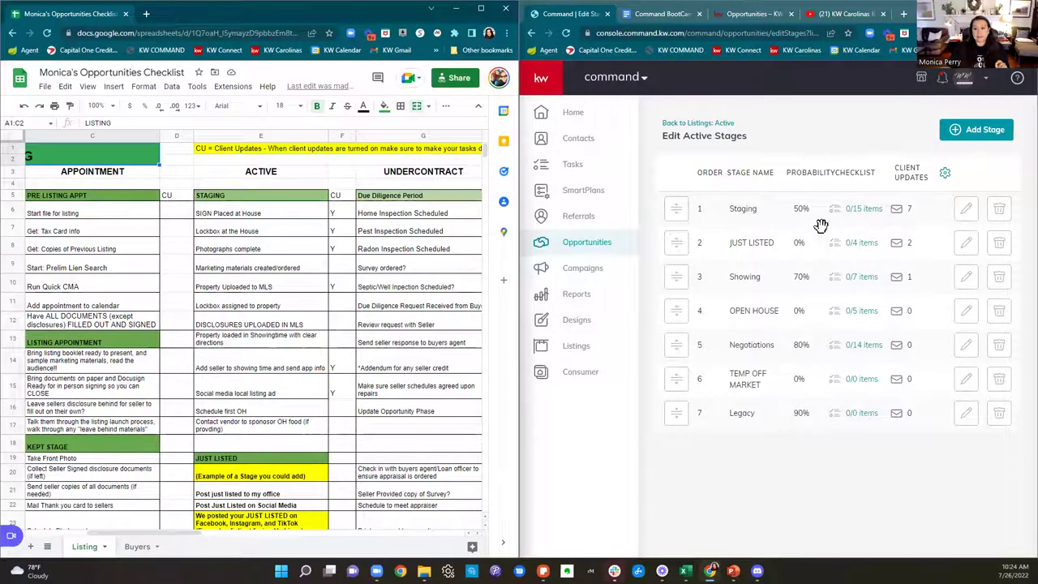
{"action": "left_click", "coordinate": [863, 223]}
{"action": "left_click", "coordinate": [861, 212]}
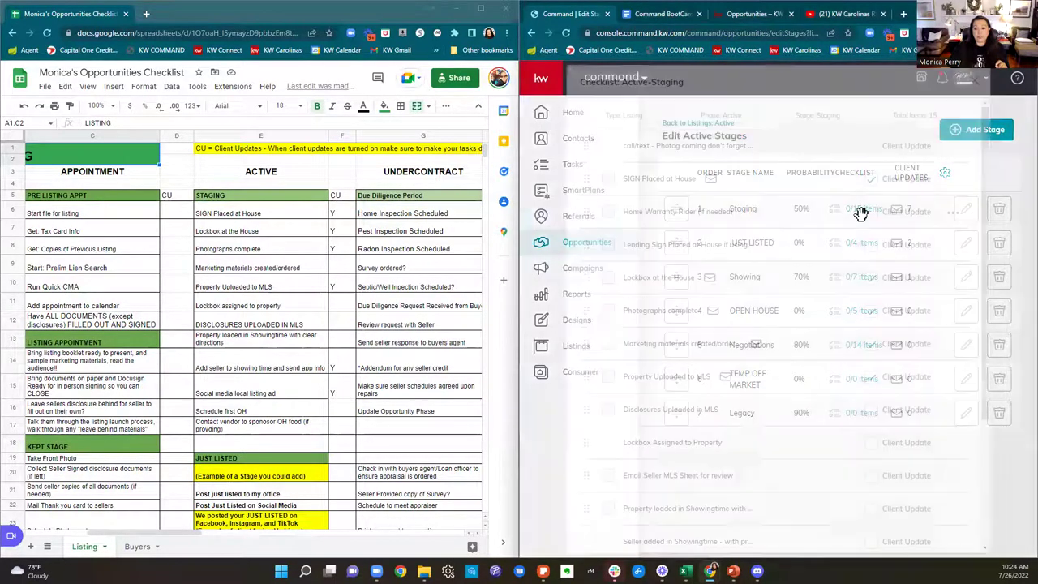
{"action": "scroll", "coordinate": [859, 213], "scroll_direction": "down", "scroll_amount": 3}
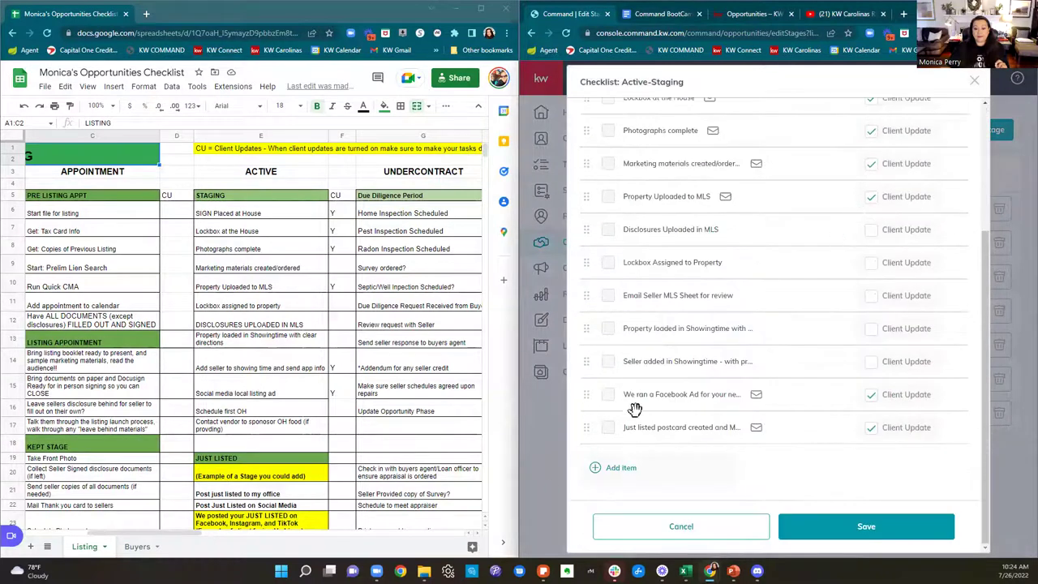
Step: Add 'SIGN Placed at House', copied from cell E6, as a new Staging checklist task and save it
{"action": "left_click", "coordinate": [633, 470]}
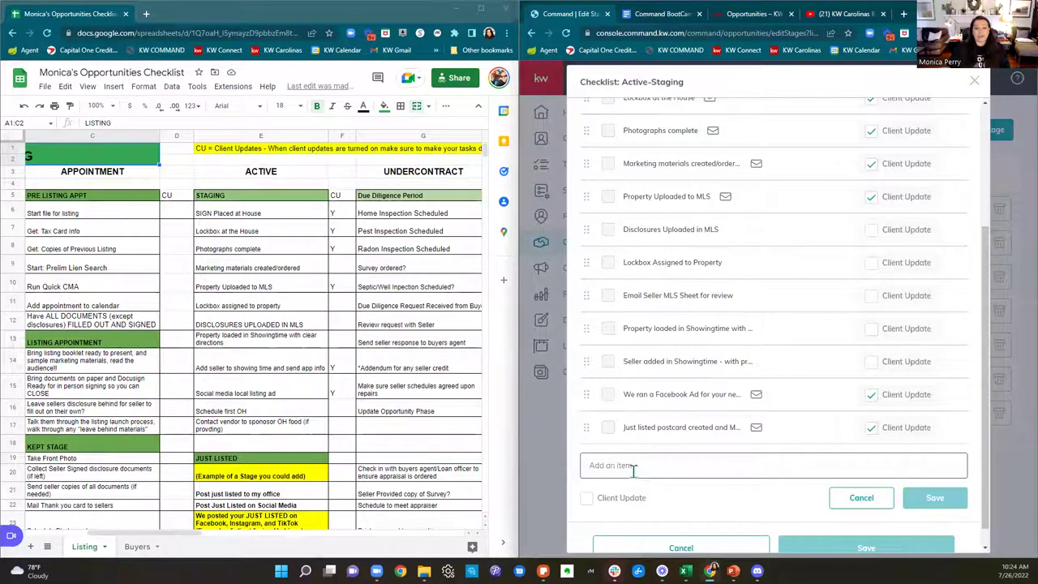
{"action": "left_click", "coordinate": [276, 213]}
{"action": "right_click", "coordinate": [276, 213]}
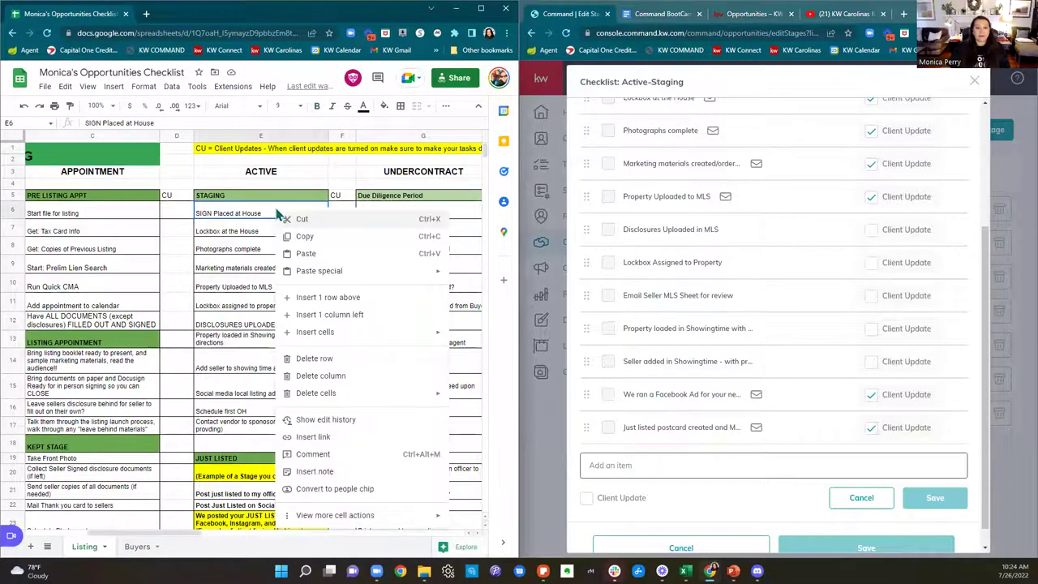
{"action": "left_click", "coordinate": [293, 238]}
{"action": "left_click", "coordinate": [633, 471]}
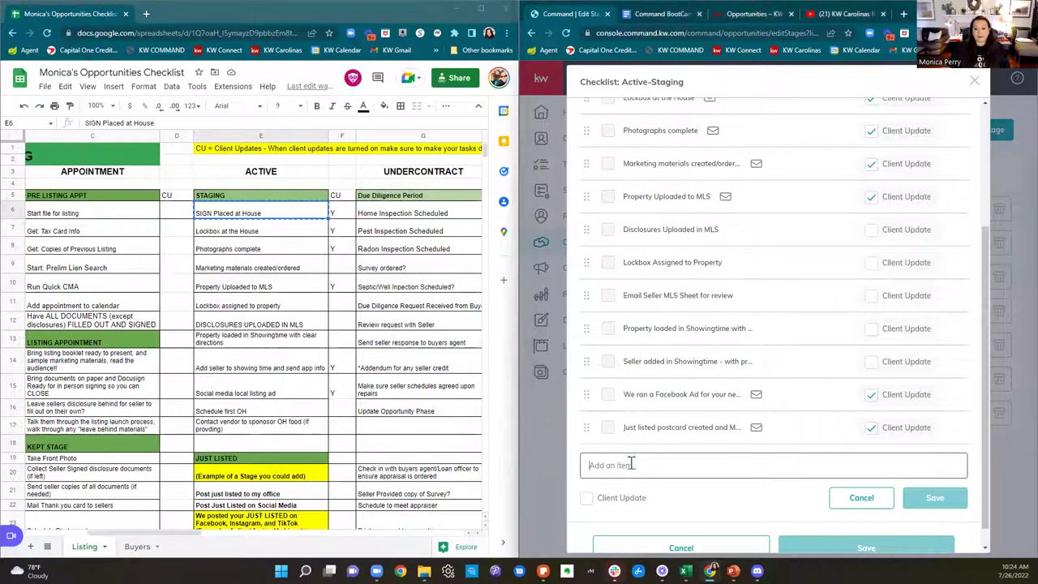
{"action": "right_click", "coordinate": [633, 470]}
{"action": "left_click", "coordinate": [657, 375]}
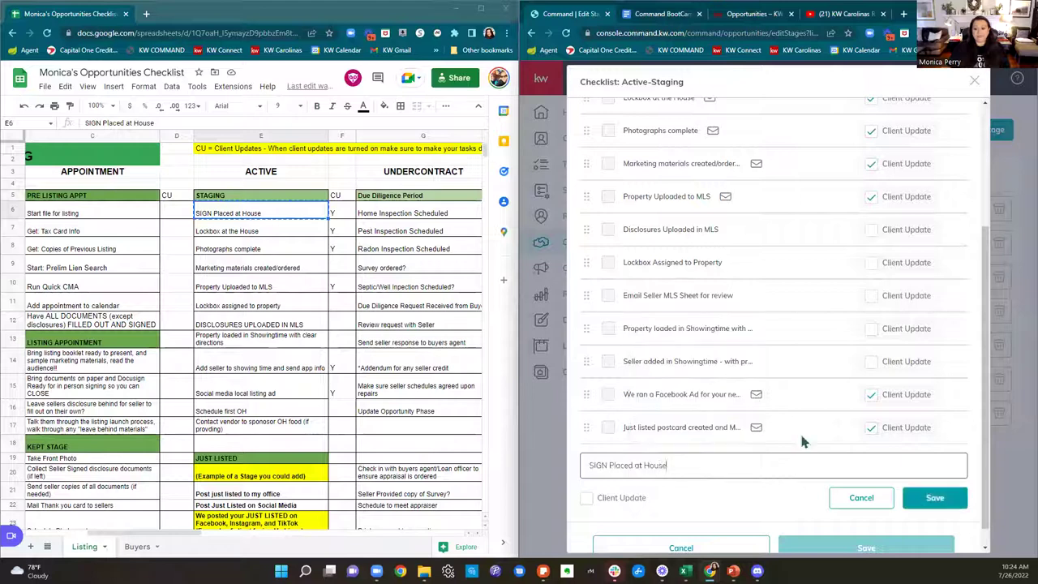
{"action": "left_click", "coordinate": [932, 497]}
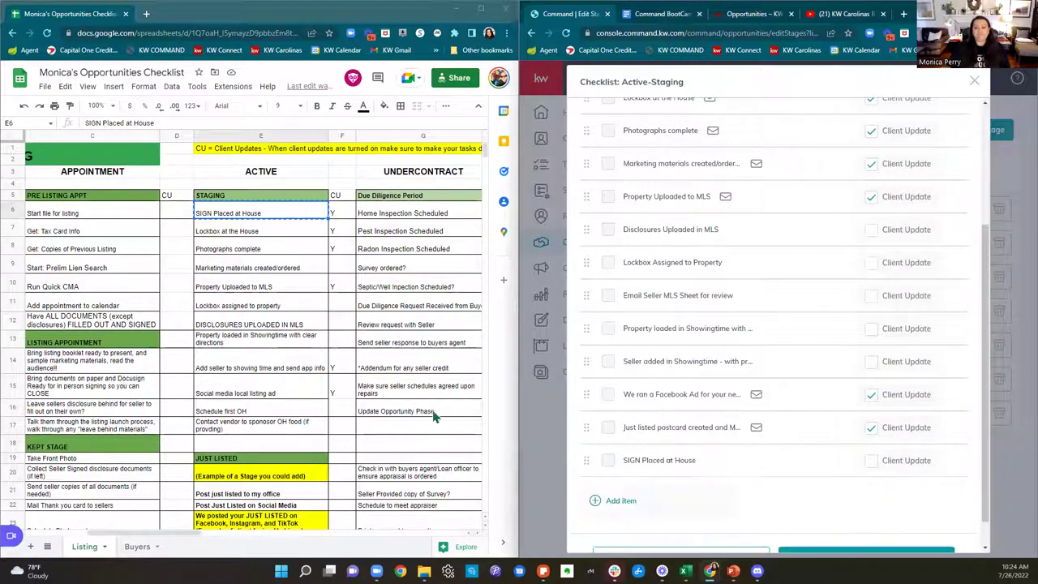
{"action": "left_click", "coordinate": [262, 234]}
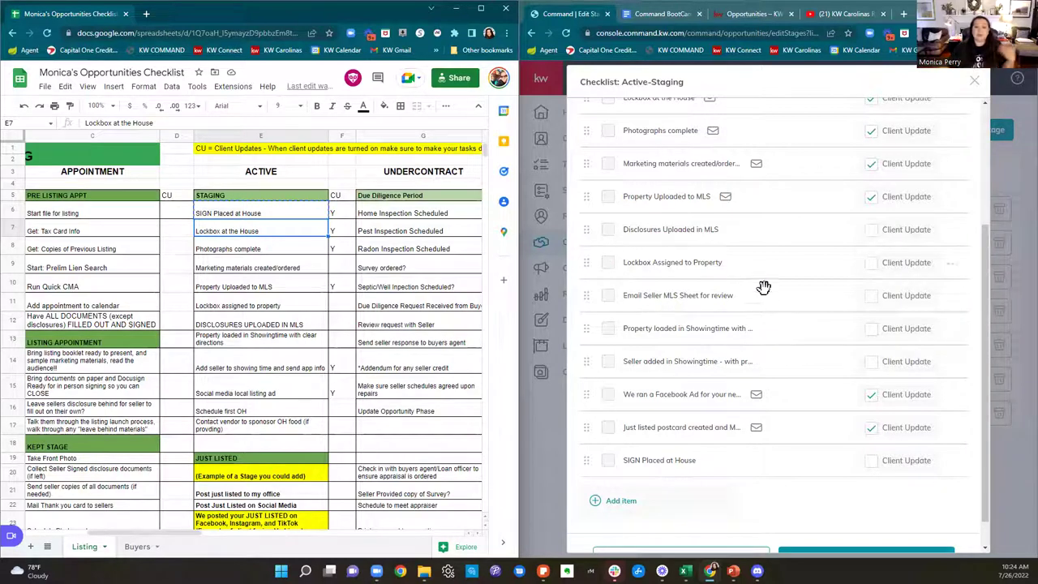
{"action": "scroll", "coordinate": [766, 292], "scroll_direction": "up", "scroll_amount": 5}
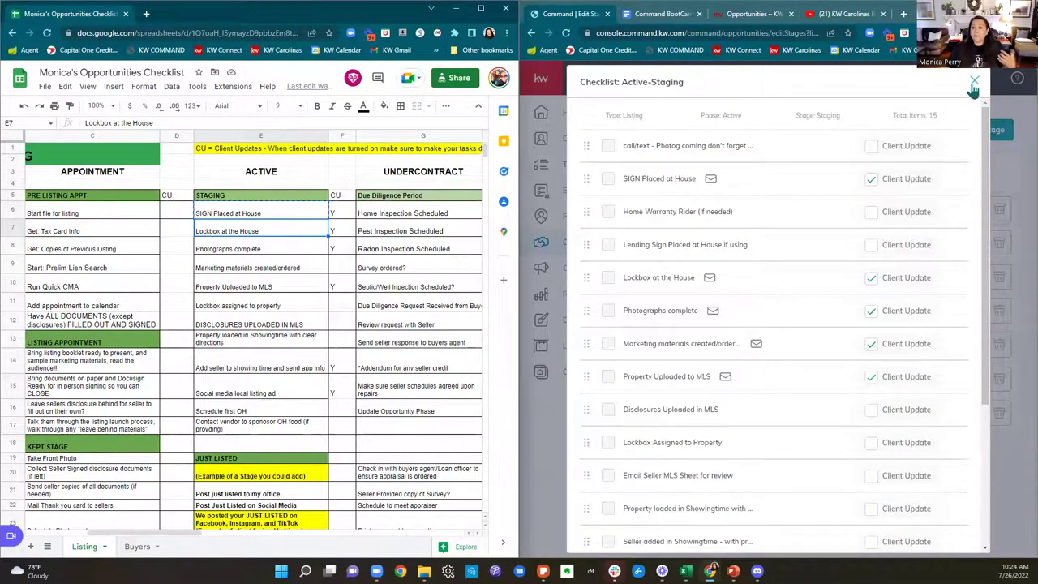
Step: Close the Staging checklist and reopen Edit Active Stages full-screen, showing Staging's 15 items and 7 client updates
{"action": "left_click", "coordinate": [974, 85]}
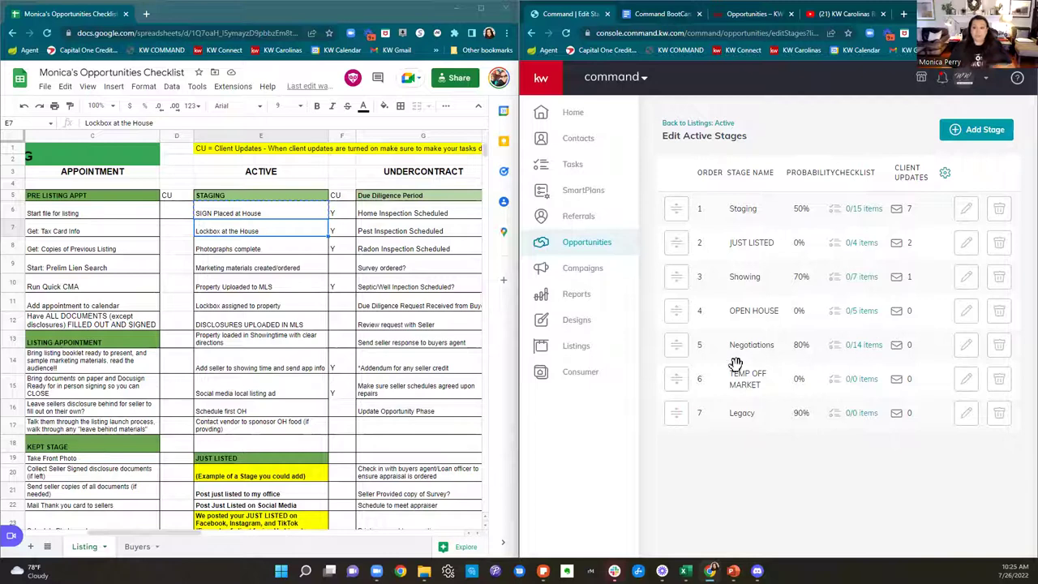
{"action": "left_click", "coordinate": [563, 247]}
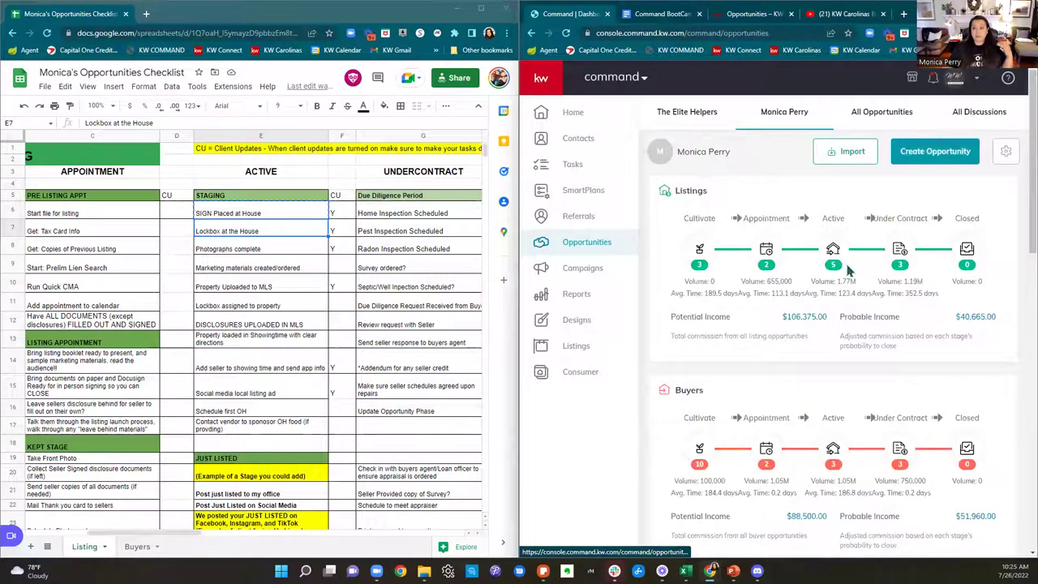
{"action": "left_click", "coordinate": [839, 260]}
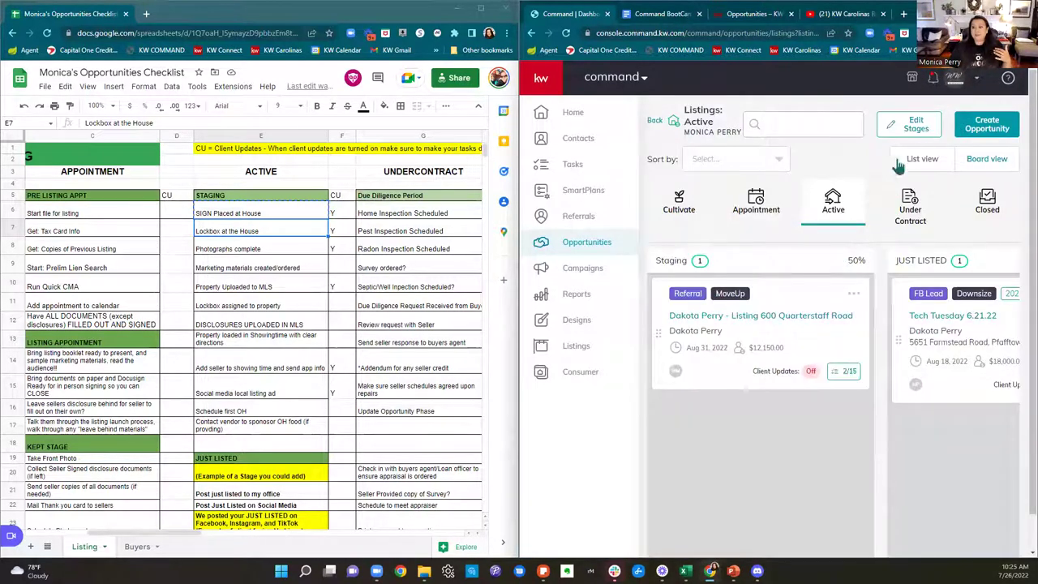
{"action": "left_click", "coordinate": [920, 123]}
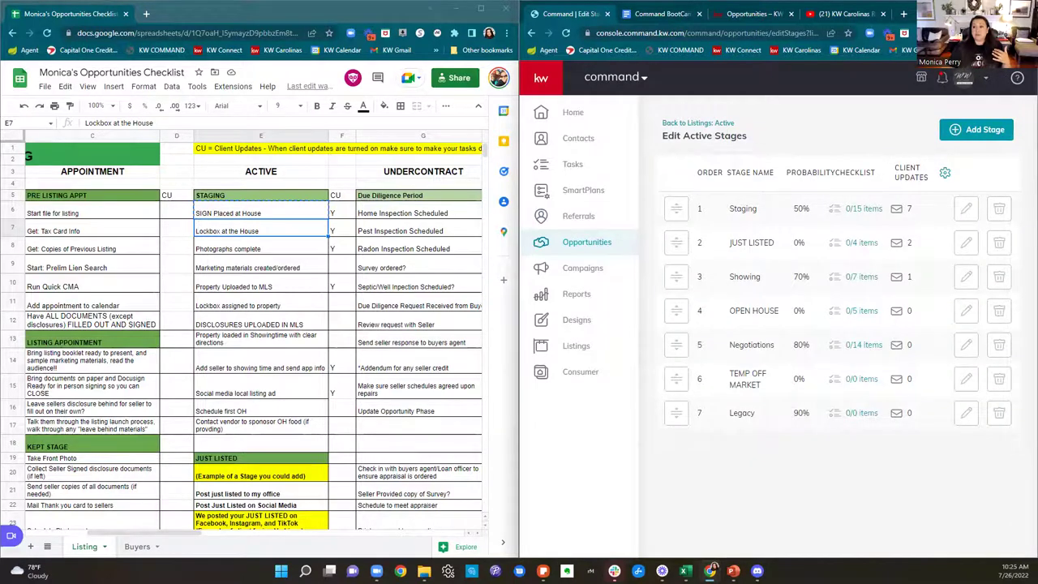
{"action": "left_click", "coordinate": [982, 8]}
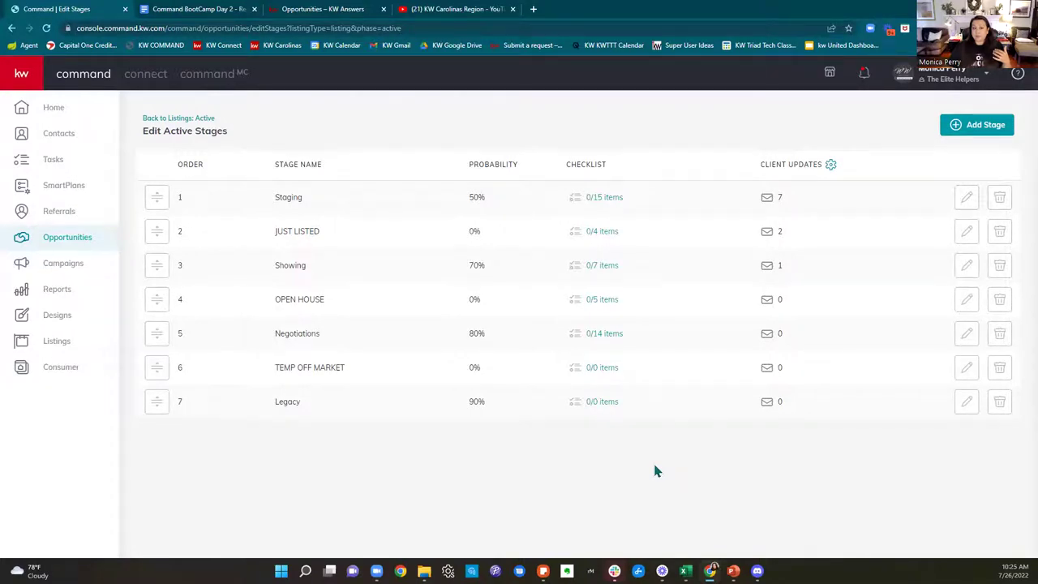
Step: Open Client Update settings and review the agent's personal Send at and Owner options
{"action": "left_click", "coordinate": [831, 166]}
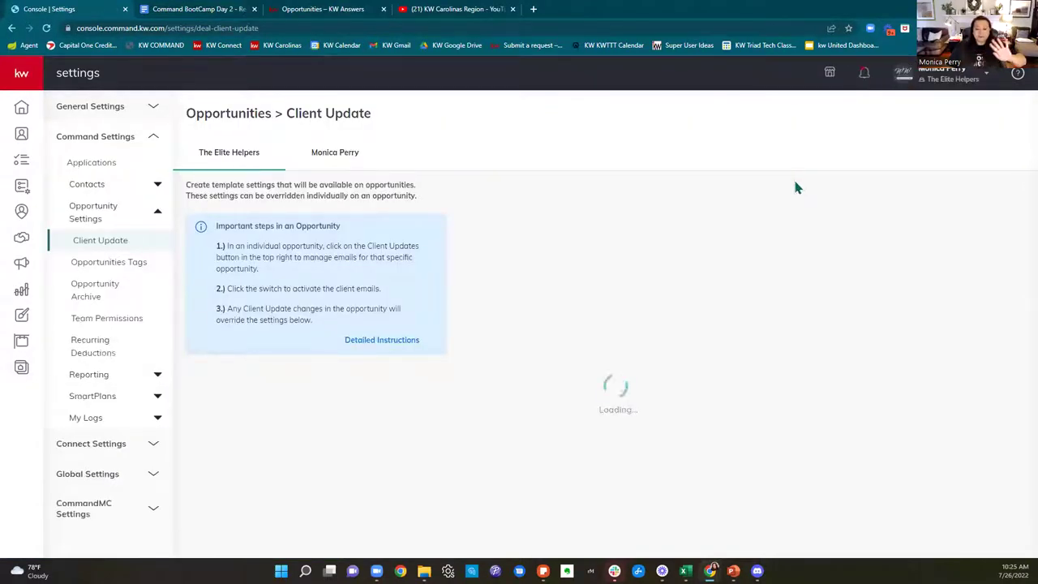
{"action": "scroll", "coordinate": [781, 194], "scroll_direction": "down", "scroll_amount": 1}
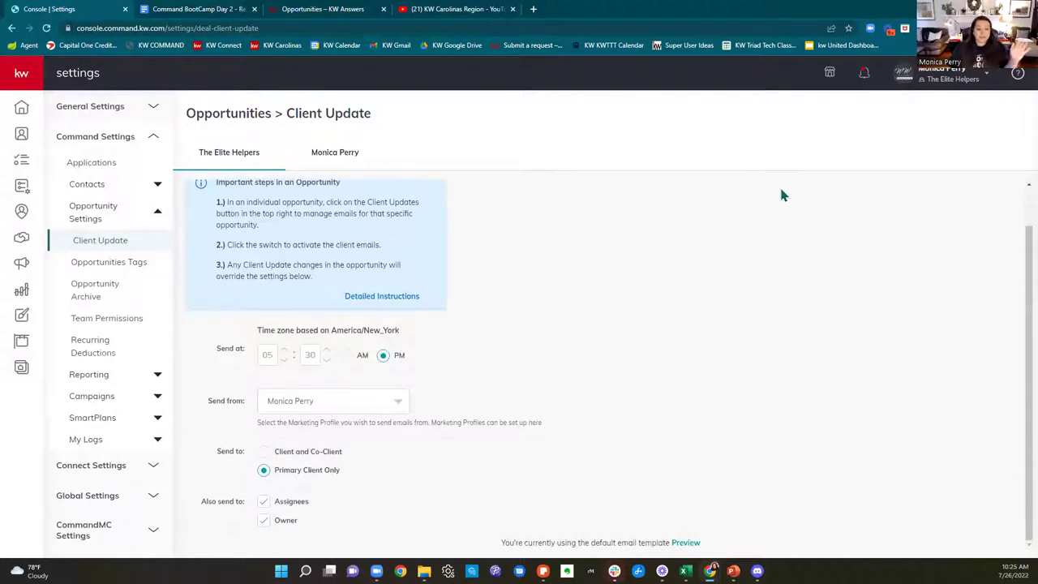
{"action": "scroll", "coordinate": [767, 211], "scroll_direction": "up", "scroll_amount": 1}
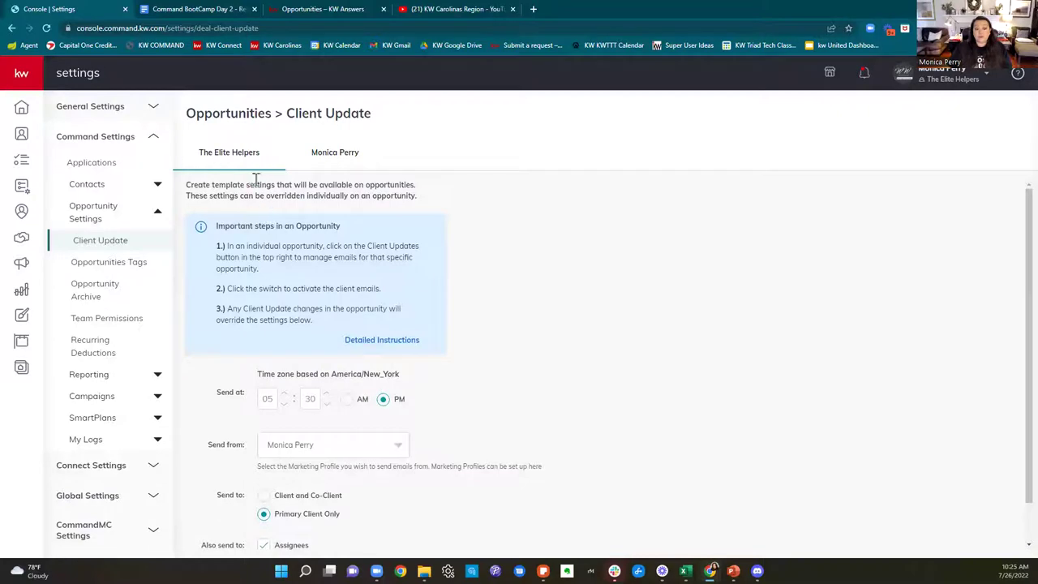
{"action": "scroll", "coordinate": [567, 233], "scroll_direction": "down", "scroll_amount": 2}
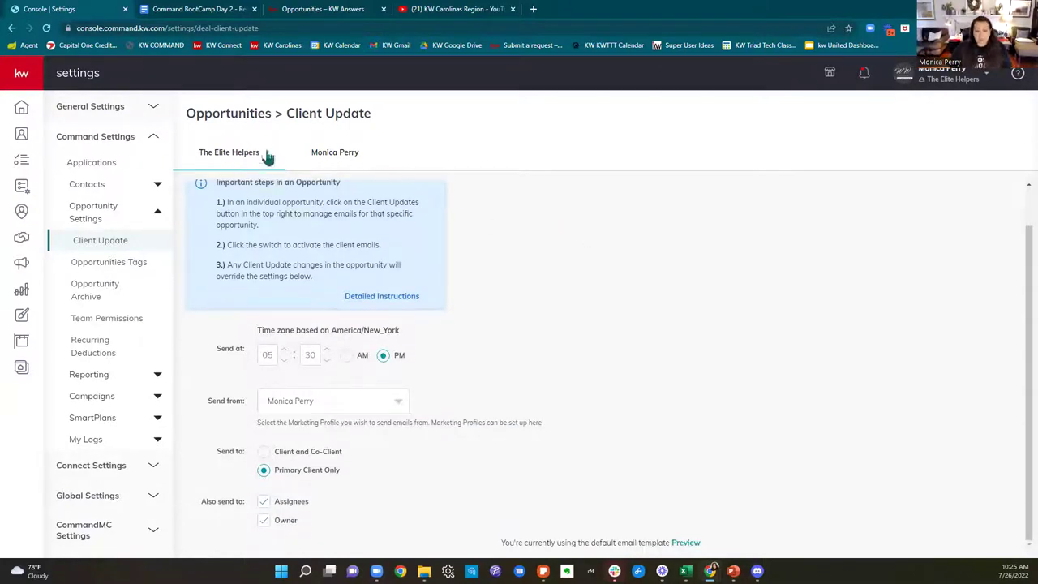
{"action": "left_click", "coordinate": [345, 159]}
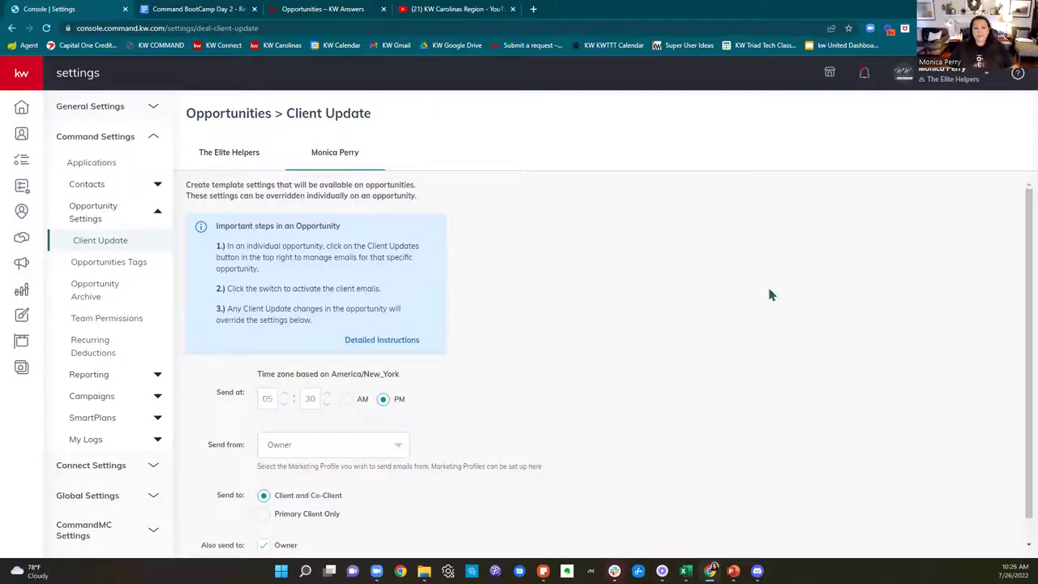
{"action": "scroll", "coordinate": [768, 294], "scroll_direction": "down", "scroll_amount": 1}
{"action": "left_click_drag", "start_coordinate": [224, 370], "coordinate": [251, 369]}
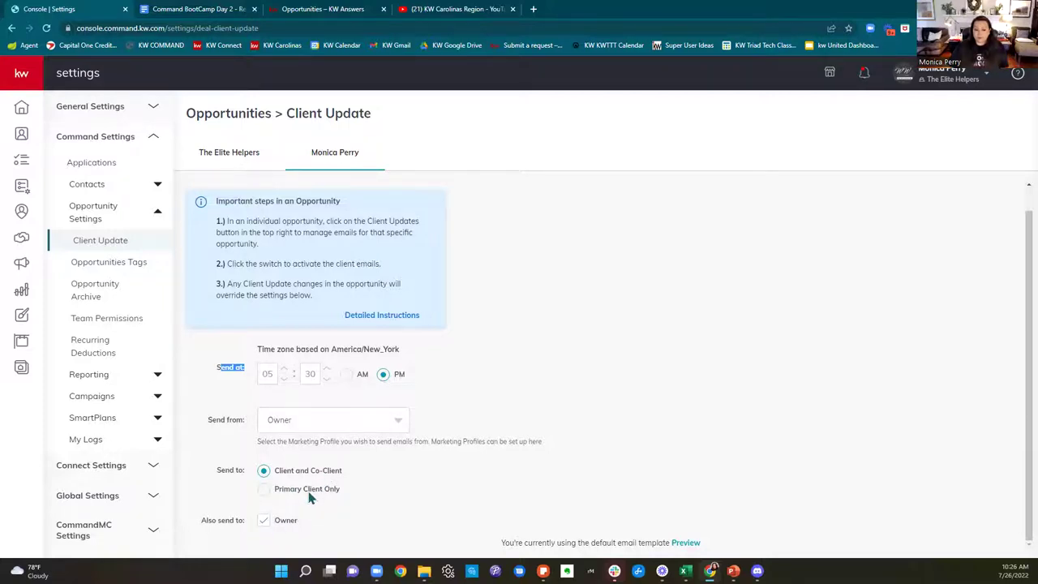
{"action": "left_click_drag", "start_coordinate": [298, 525], "coordinate": [276, 525]}
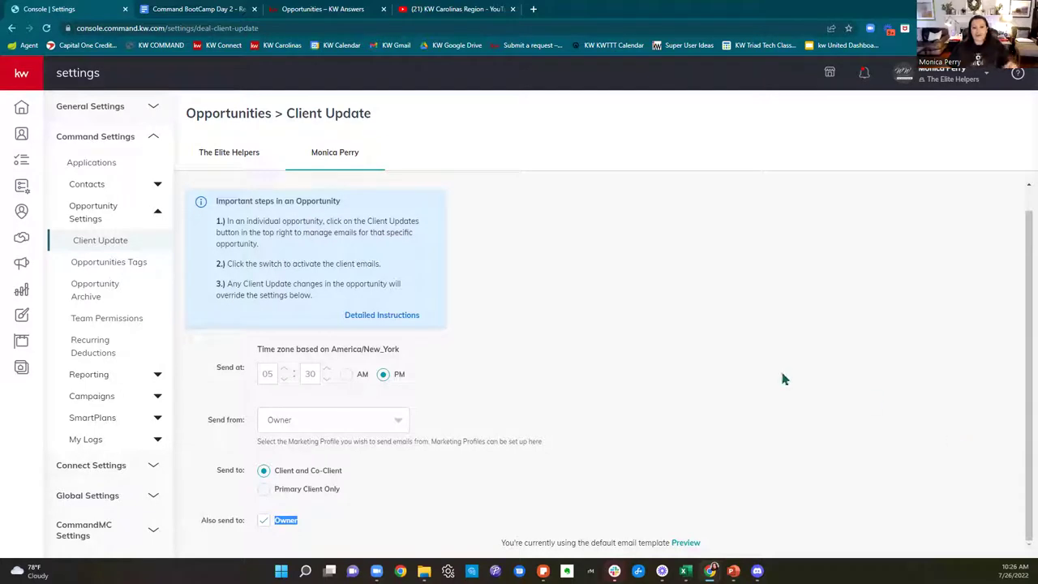
Step: Review The Elite Helpers team settings, leaving Assignees, Owner and Send from unchanged, then return home
{"action": "left_click", "coordinate": [235, 155]}
{"action": "scroll", "coordinate": [549, 284], "scroll_direction": "down", "scroll_amount": 1}
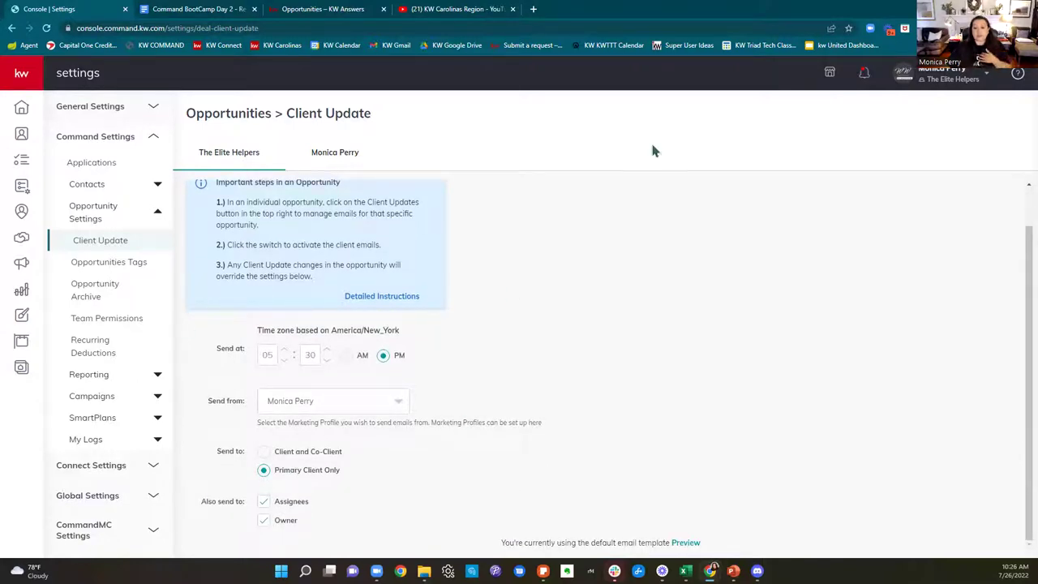
{"action": "double_click", "coordinate": [274, 502]}
{"action": "left_click", "coordinate": [301, 524]}
{"action": "double_click", "coordinate": [300, 522]}
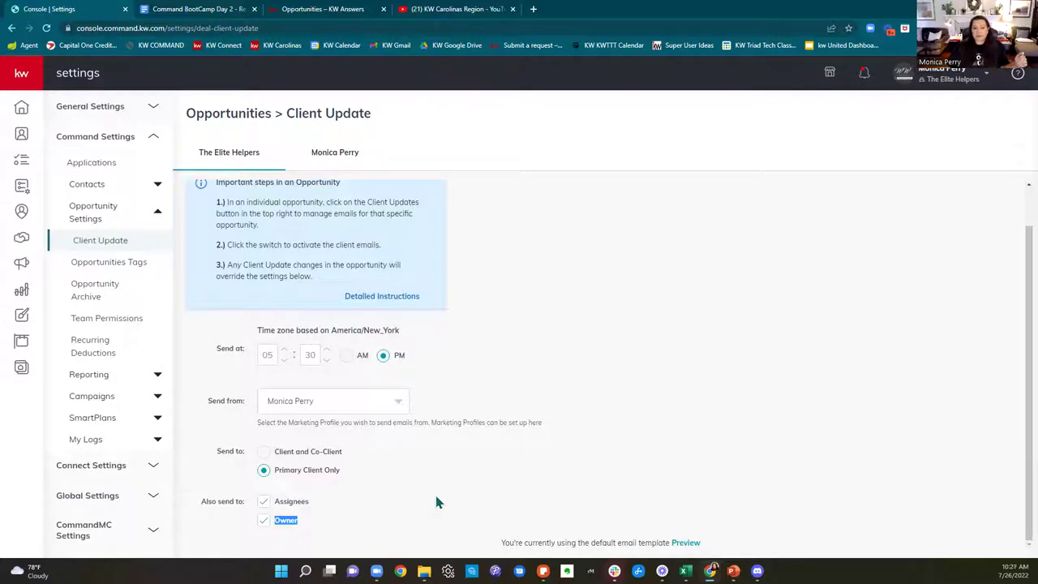
{"action": "left_click", "coordinate": [329, 409]}
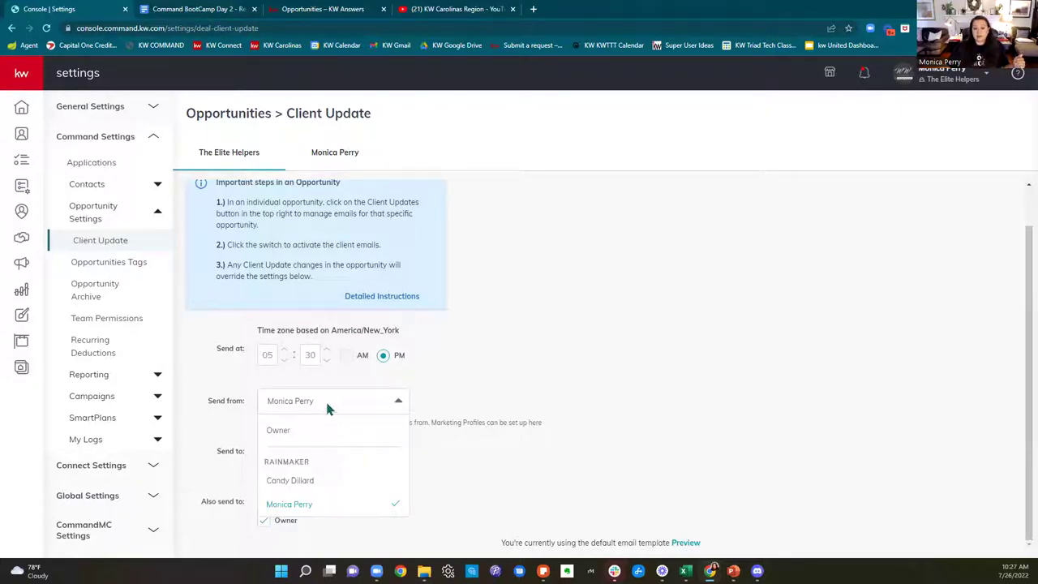
{"action": "left_click", "coordinate": [325, 401]}
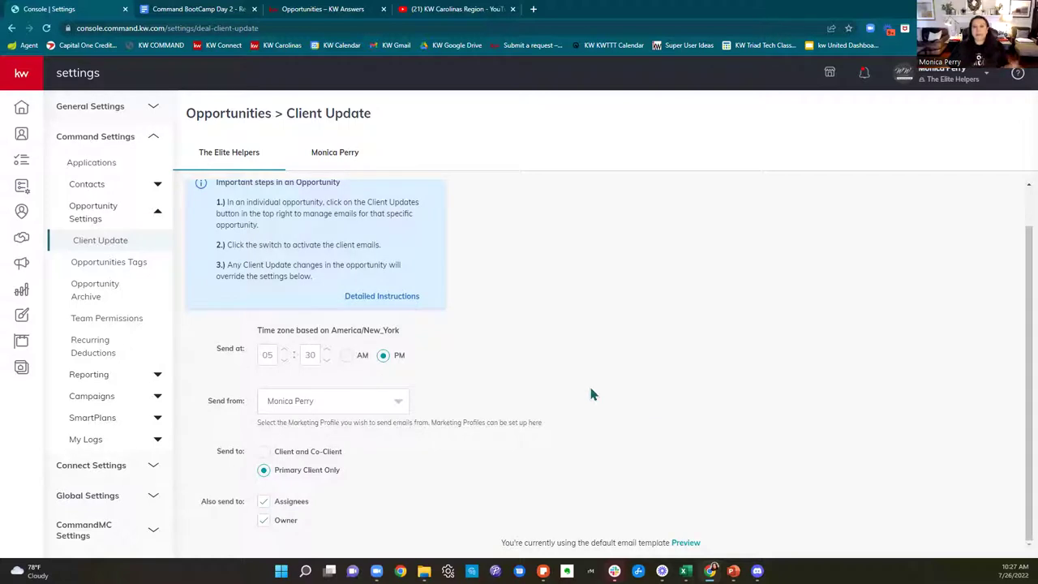
{"action": "scroll", "coordinate": [623, 393], "scroll_direction": "up", "scroll_amount": 1}
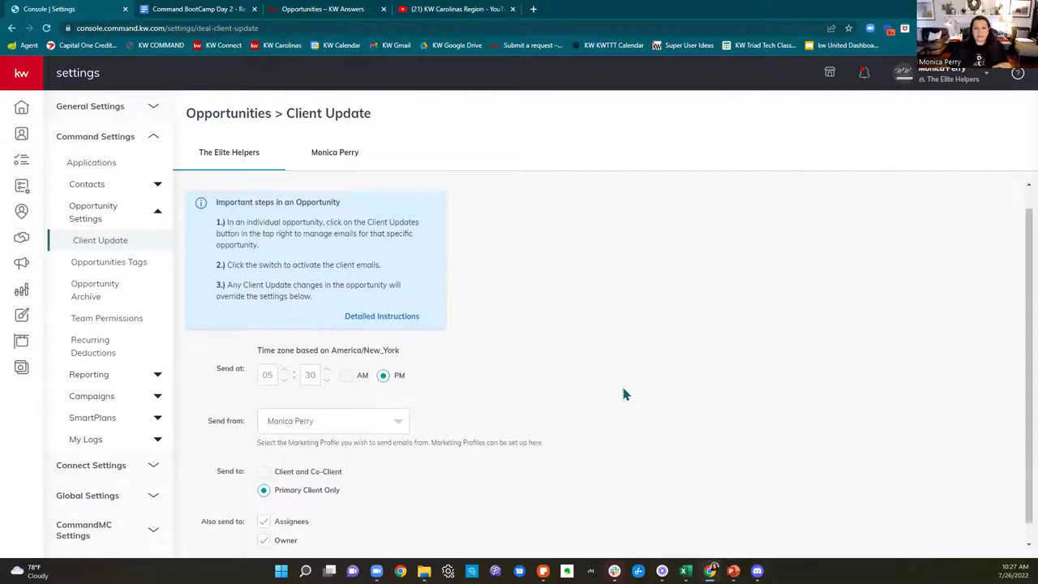
{"action": "left_click", "coordinate": [21, 109]}
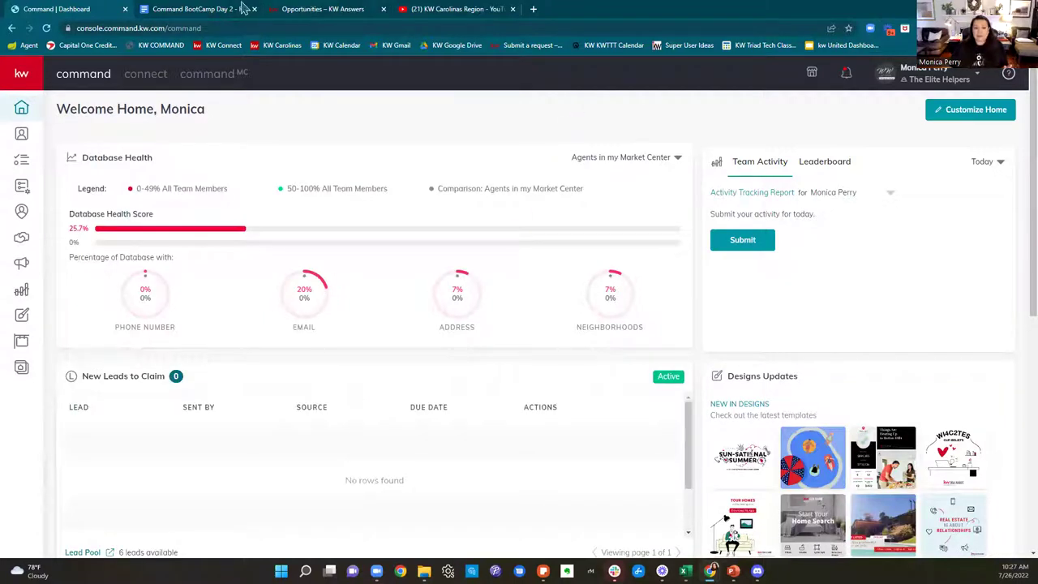
Step: Return to the Command BootCamp Day 2 - Resources document and dismiss the spreadsheet link preview
{"action": "left_click", "coordinate": [217, 10]}
{"action": "scroll", "coordinate": [708, 235], "scroll_direction": "up", "scroll_amount": 3}
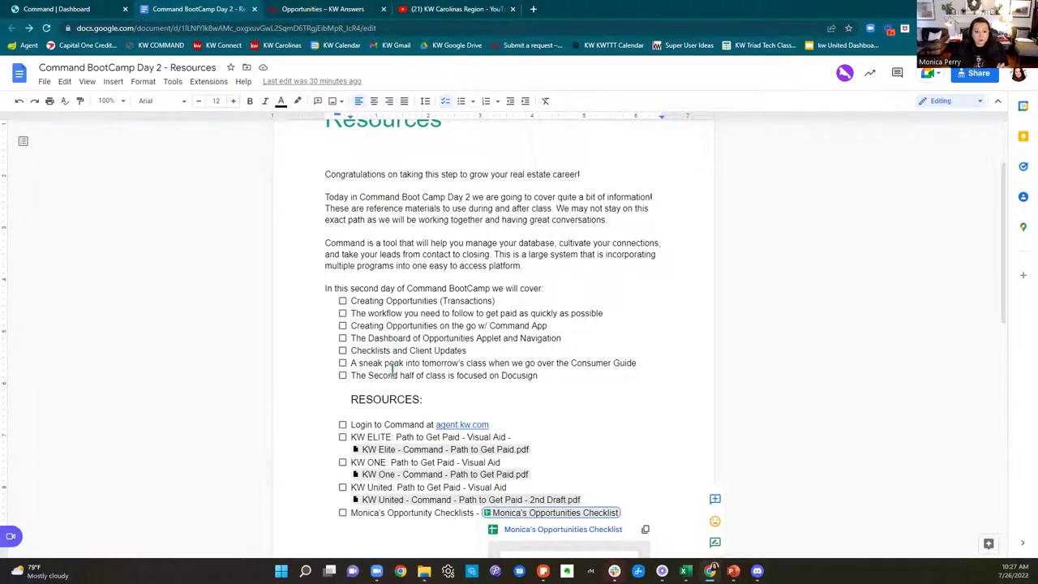
{"action": "scroll", "coordinate": [598, 424], "scroll_direction": "down", "scroll_amount": 2}
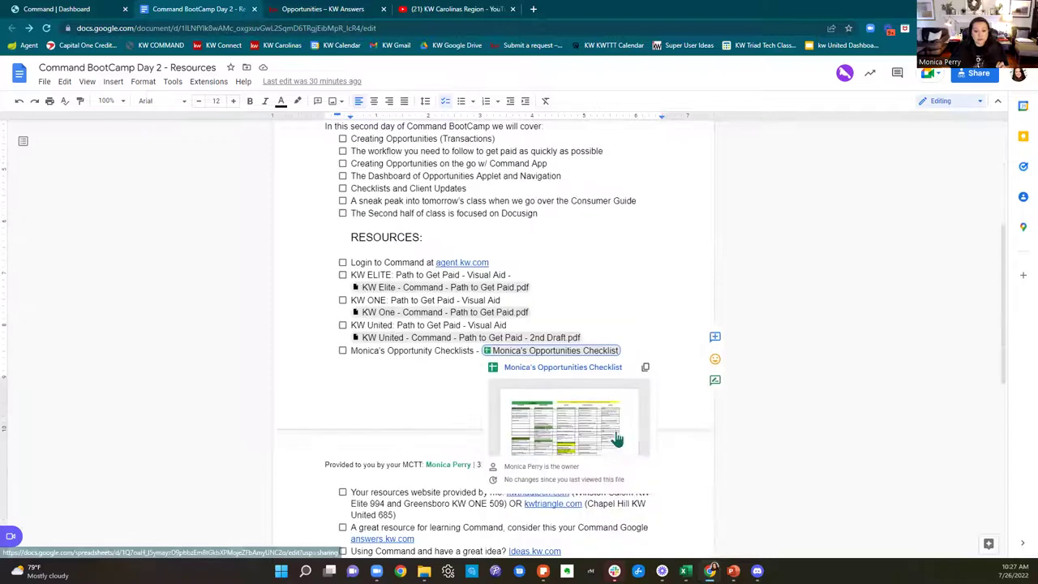
{"action": "left_click", "coordinate": [961, 300]}
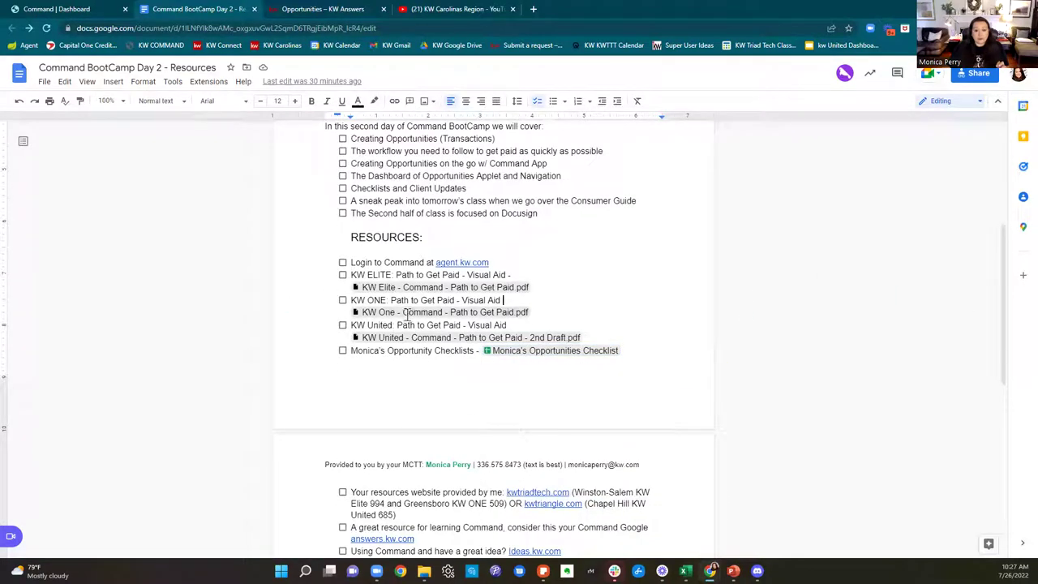
{"action": "mouse_move", "coordinate": [405, 288]}
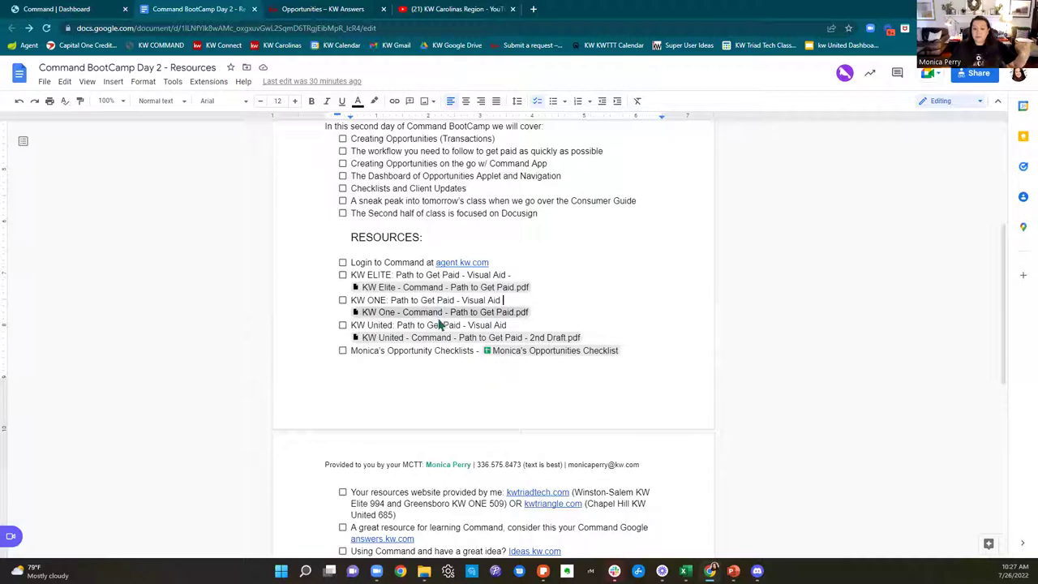
{"action": "mouse_move", "coordinate": [437, 325]}
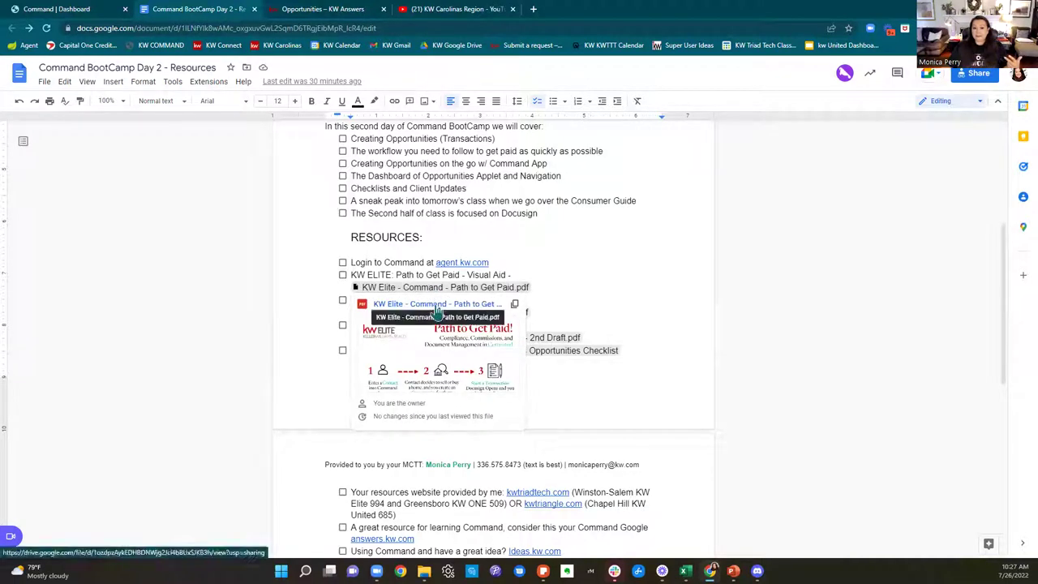
Step: Open the KW Elite Path to Get Paid PDF in the Drive viewer and review its steps
{"action": "left_click", "coordinate": [436, 306]}
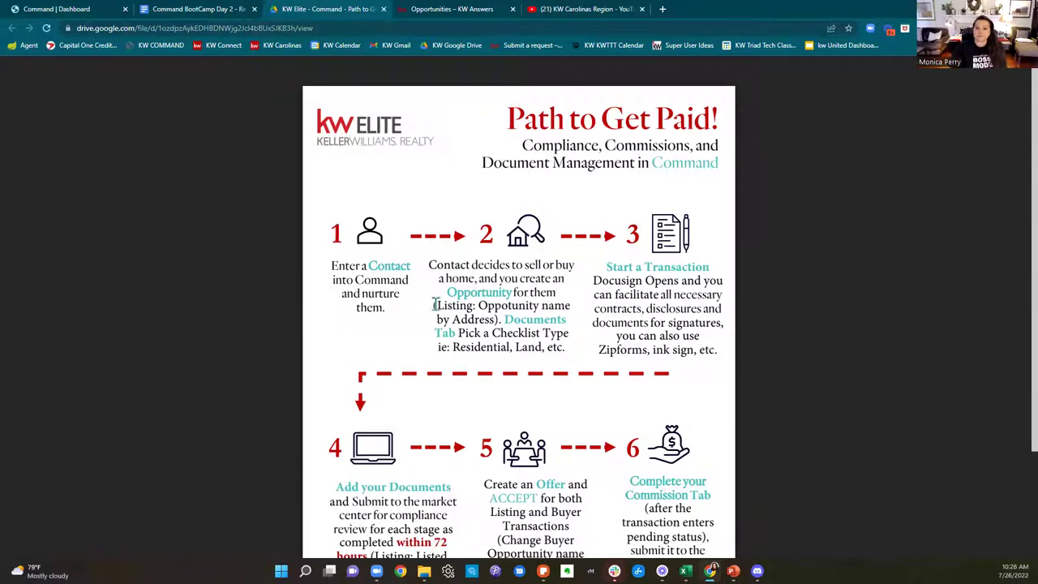
{"action": "scroll", "coordinate": [639, 262], "scroll_direction": "down", "scroll_amount": 3}
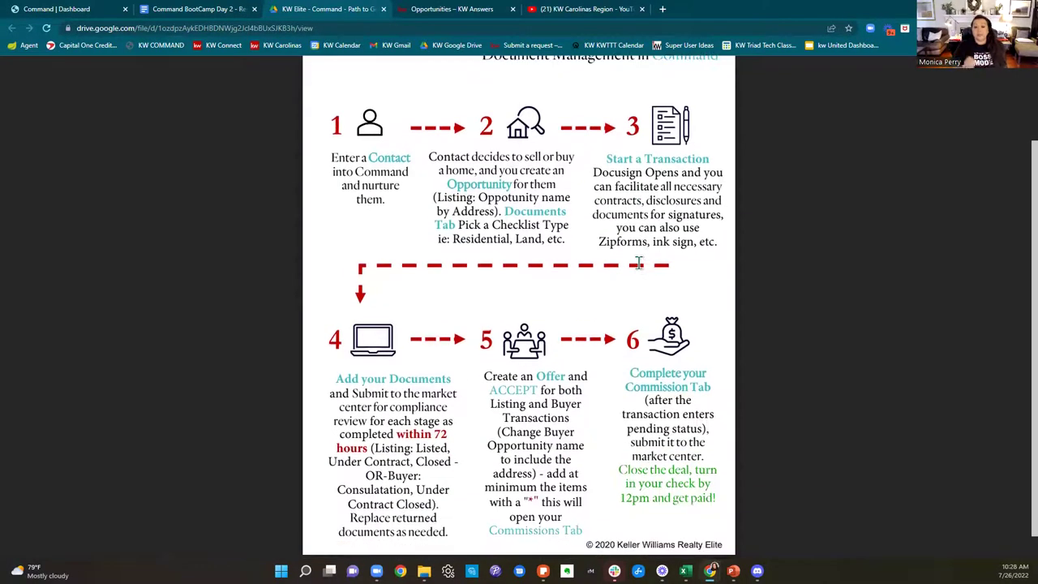
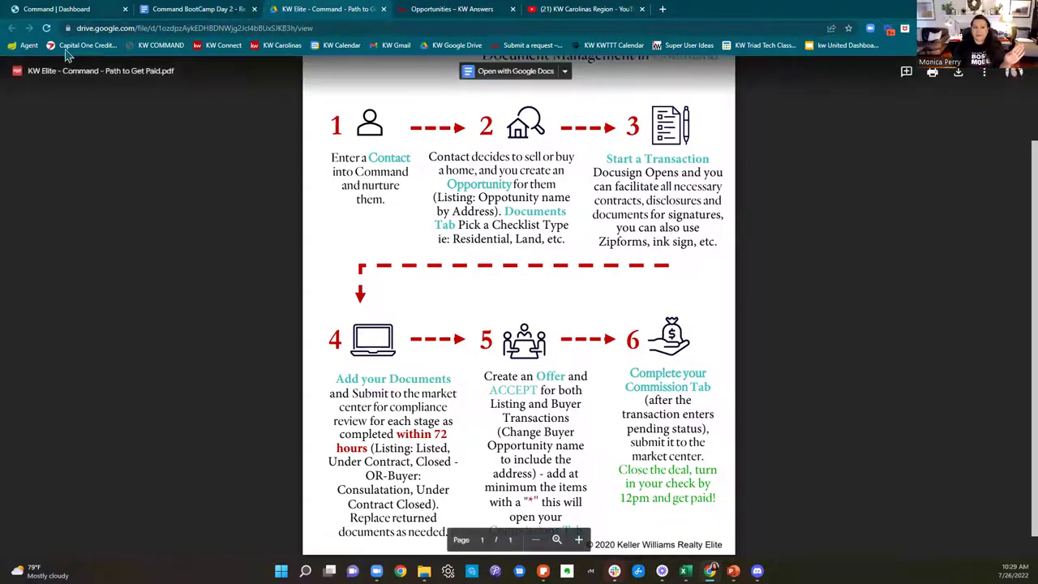
Step: Show the Opportunities pipeline from the Command dashboard and close the YouTube tab
{"action": "left_click", "coordinate": [61, 10]}
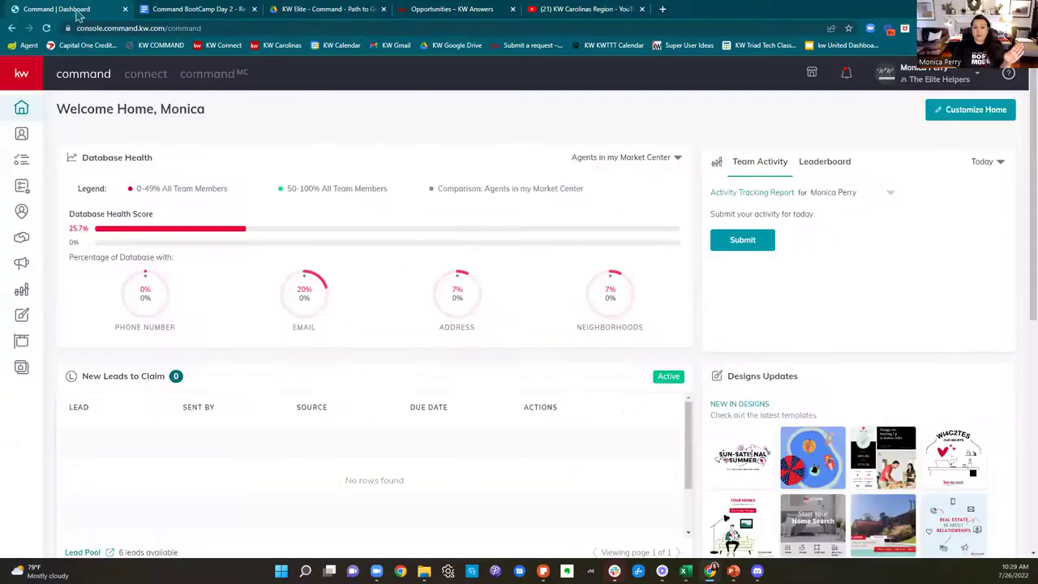
{"action": "left_click", "coordinate": [22, 243]}
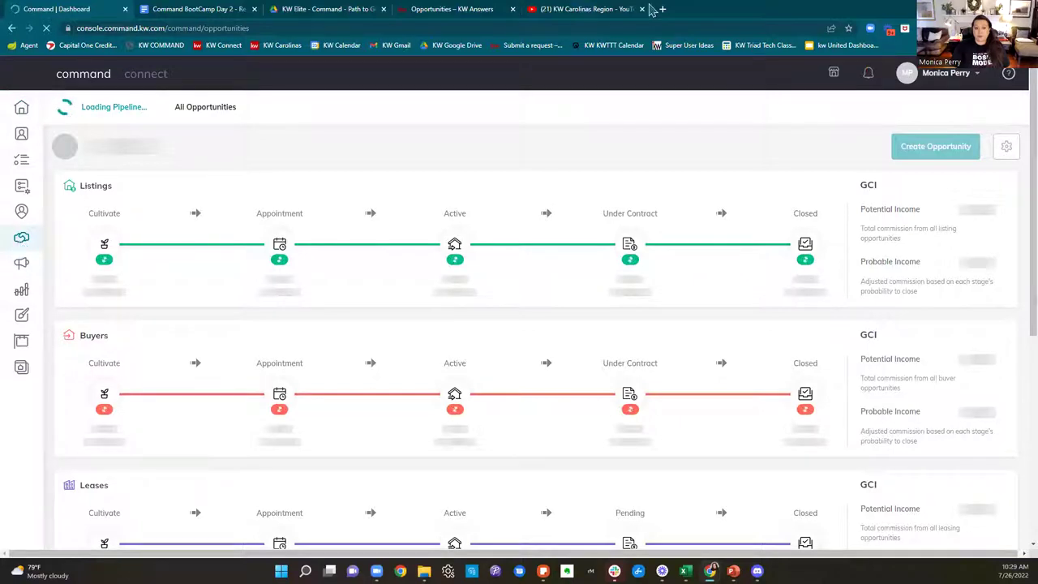
{"action": "left_click", "coordinate": [514, 11]}
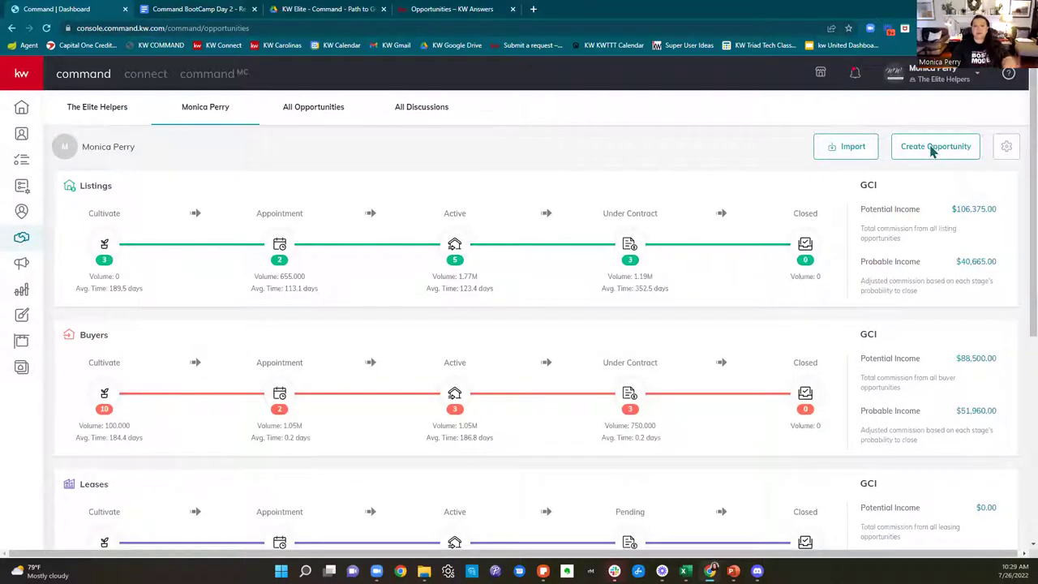
Step: Start a new opportunity with market center Winston Salem and type Buyer
{"action": "left_click", "coordinate": [933, 150]}
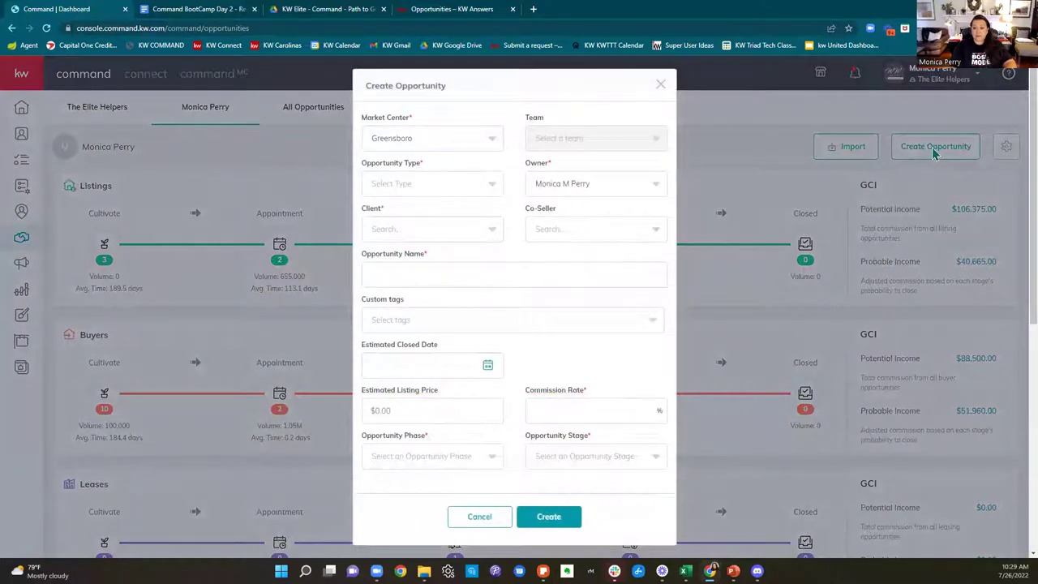
{"action": "left_click", "coordinate": [480, 142]}
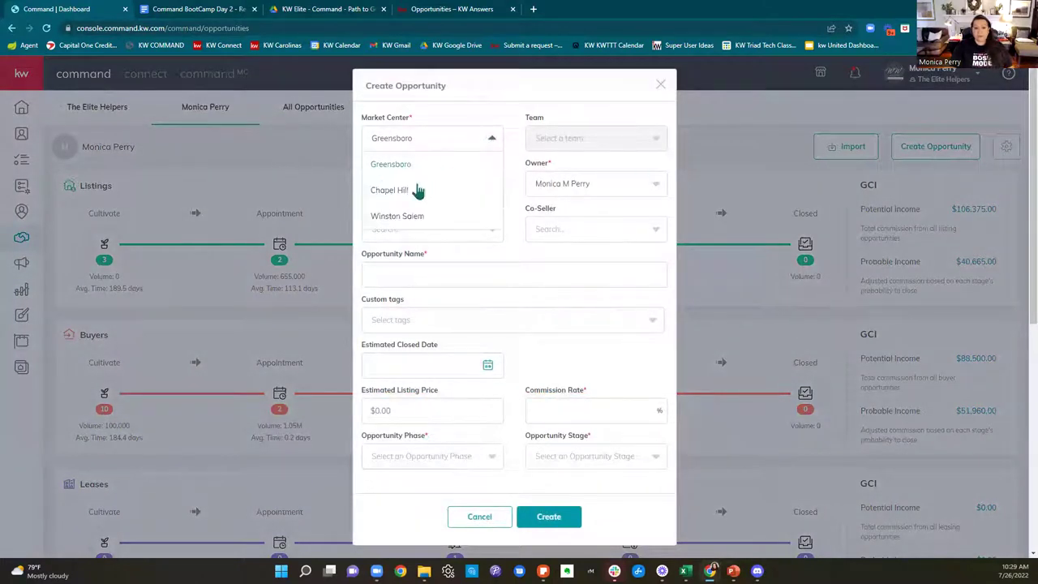
{"action": "left_click", "coordinate": [385, 218]}
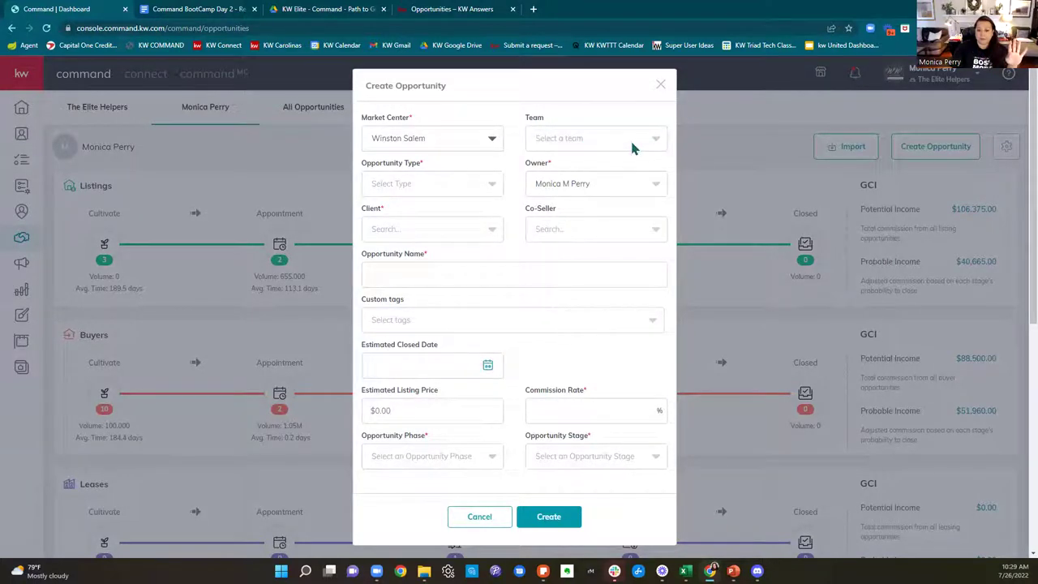
{"action": "left_click", "coordinate": [429, 181]}
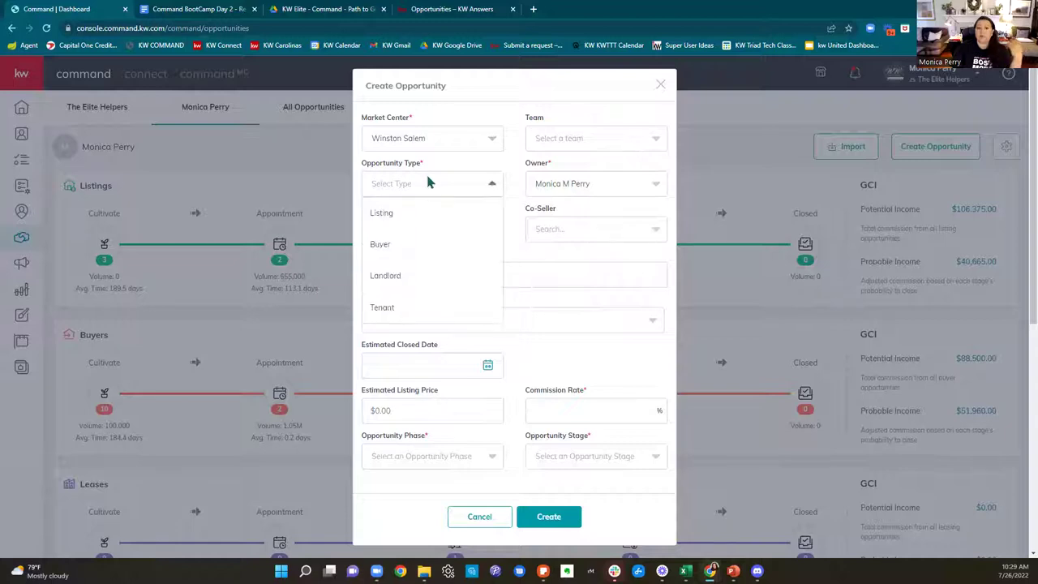
{"action": "left_click", "coordinate": [381, 246]}
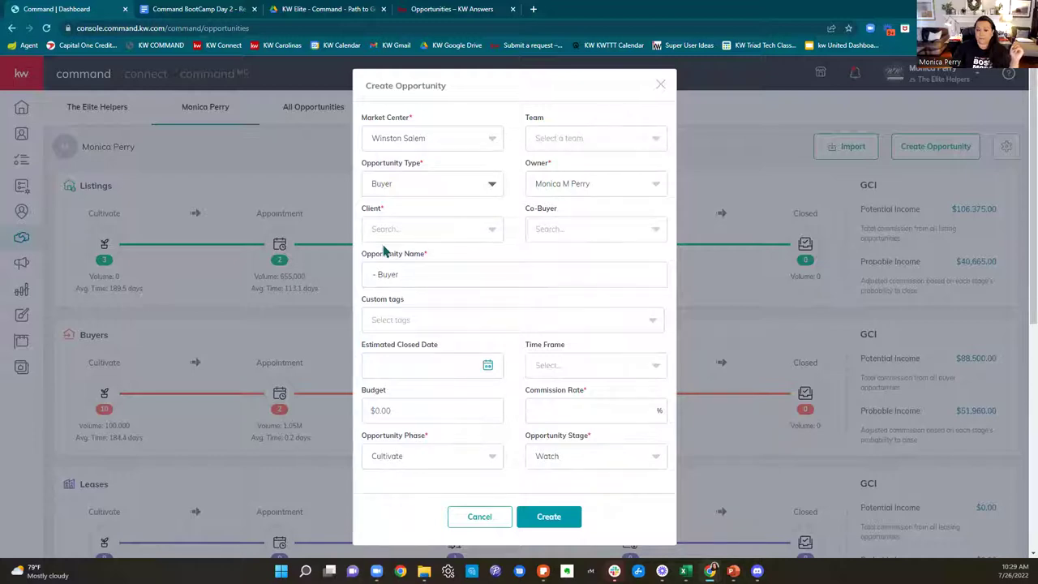
Step: Search for the client by first name and select the matching contact
{"action": "left_click", "coordinate": [383, 231]}
{"action": "type", "text": "Dakota"}
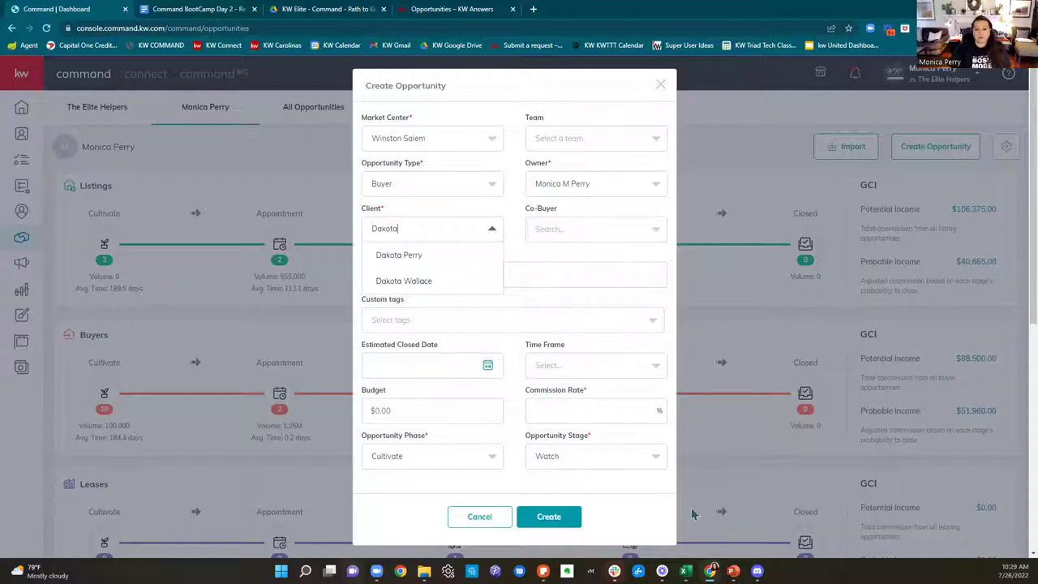
{"action": "left_click", "coordinate": [451, 258]}
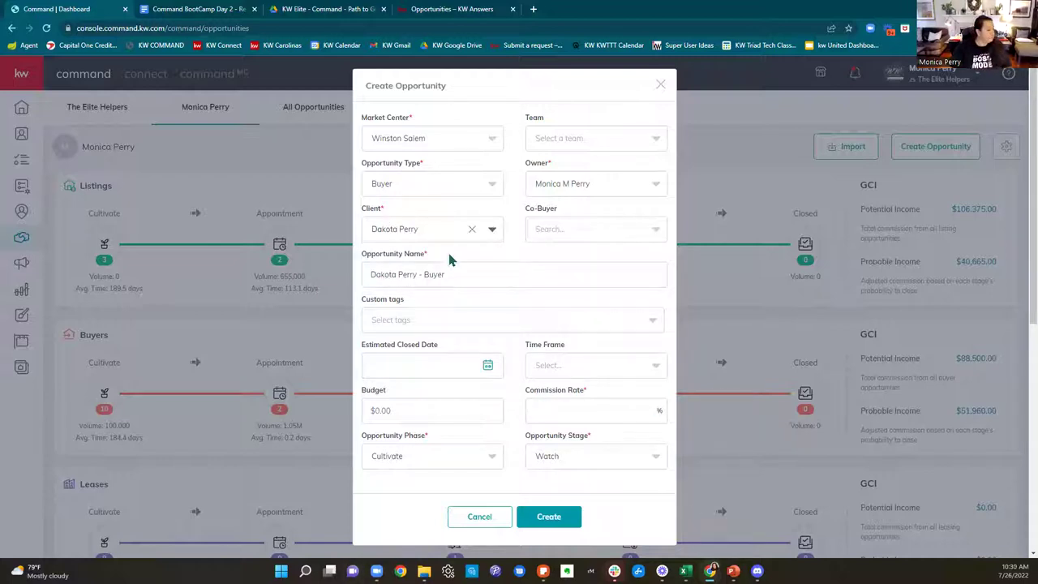
Step: Add the related contact as co-buyer and append the property's street address to the opportunity name
{"action": "left_click", "coordinate": [590, 232]}
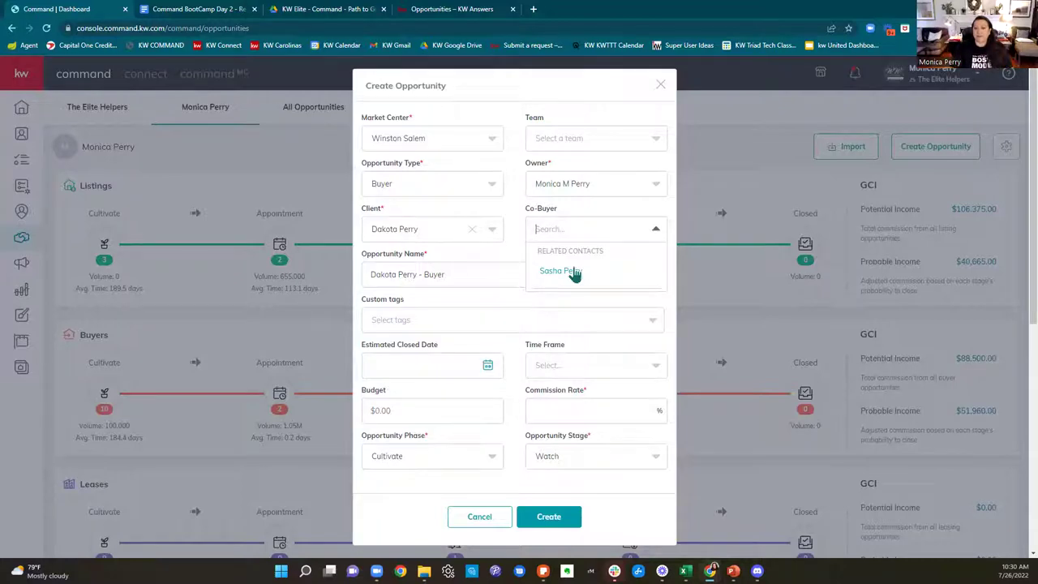
{"action": "left_click", "coordinate": [572, 272]}
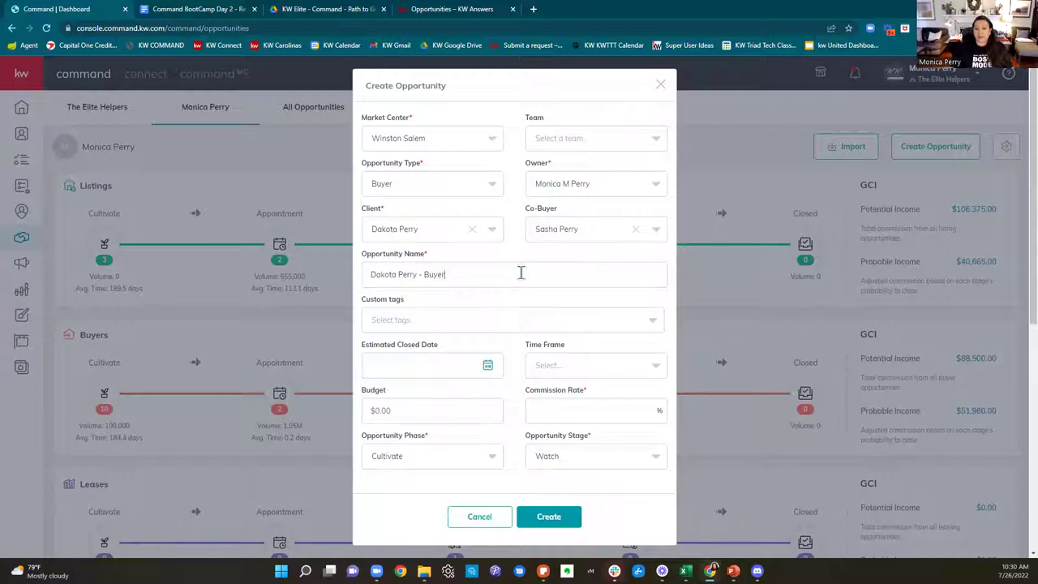
{"action": "triple_click", "coordinate": [439, 275]}
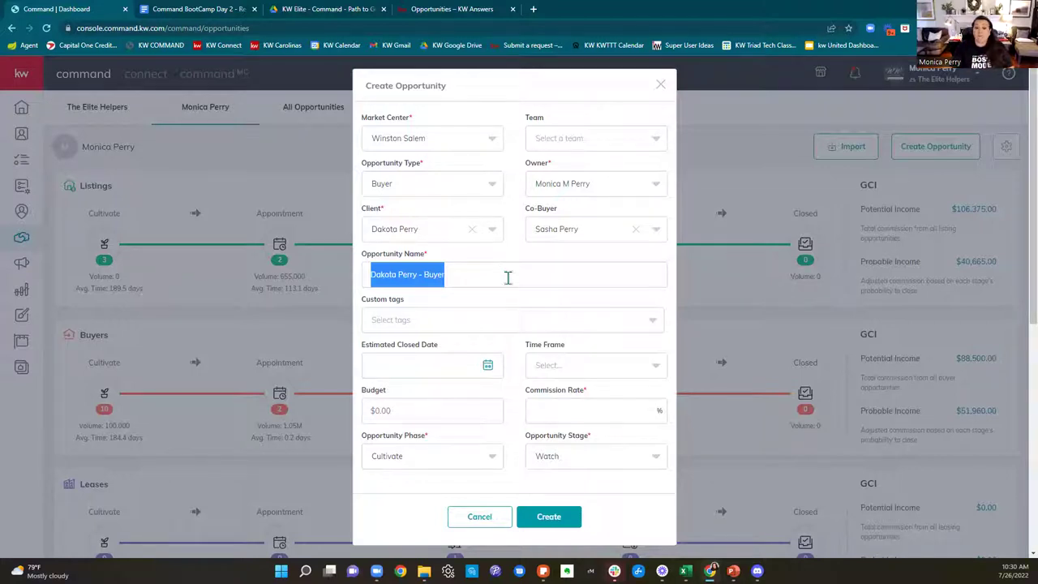
{"action": "left_click", "coordinate": [507, 277]}
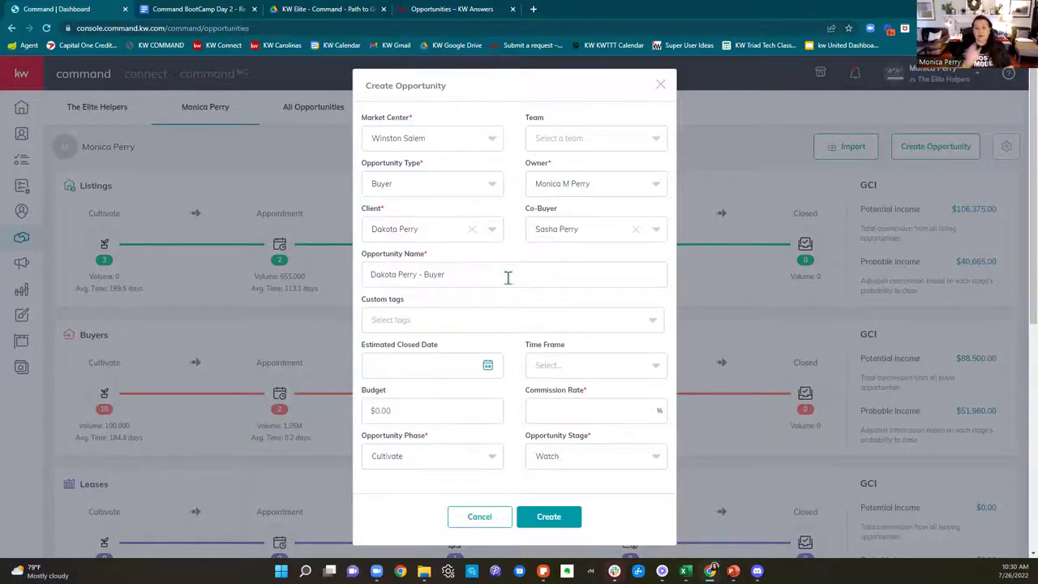
{"action": "type", "text": ","}
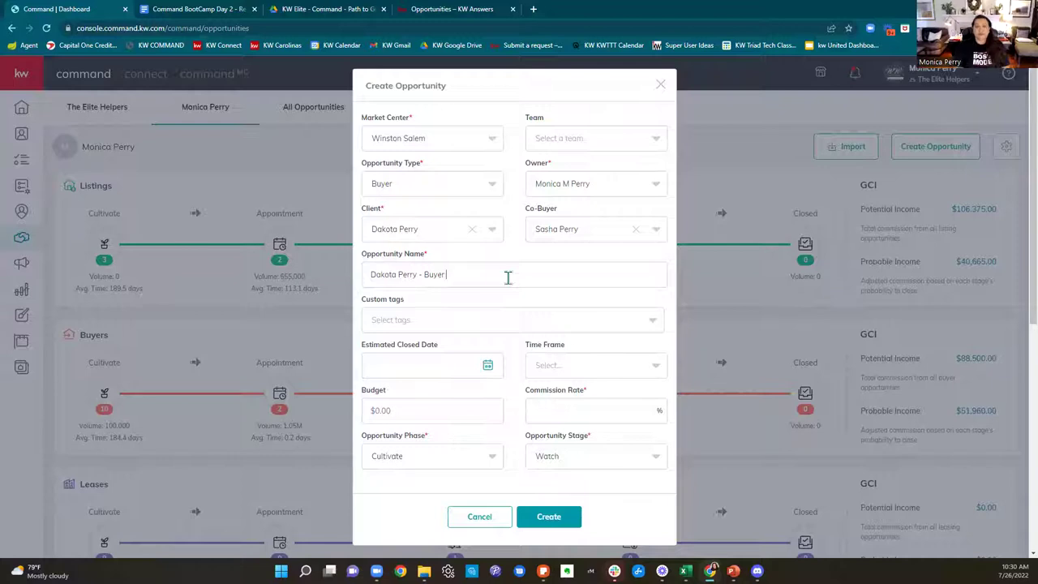
{"action": "type", "text": " 123 Main Street"}
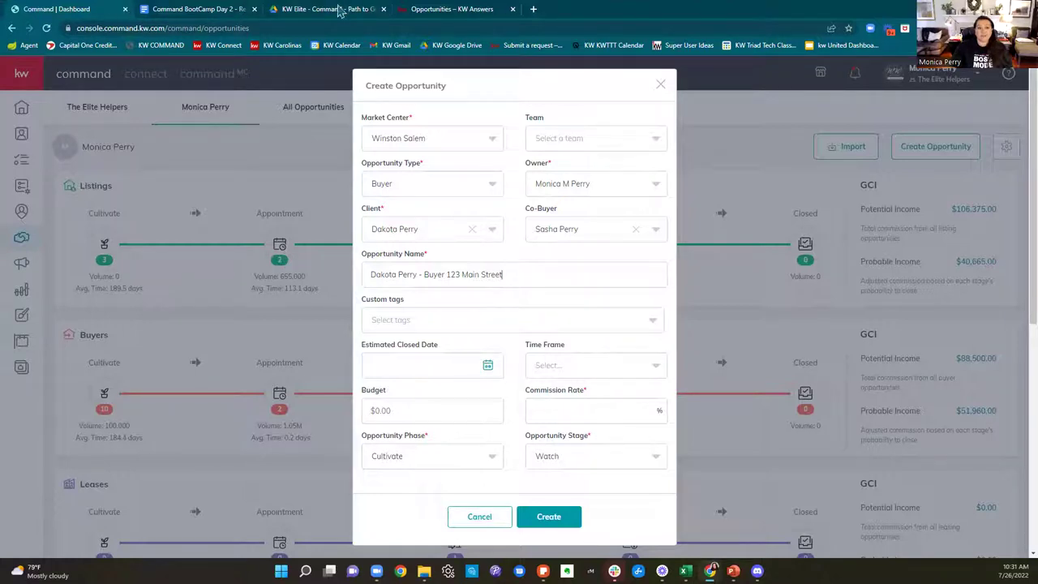
Step: Close the BootCamp resources document tab and return to the opportunity form in Command
{"action": "left_click", "coordinate": [209, 9]}
{"action": "left_click", "coordinate": [324, 8]}
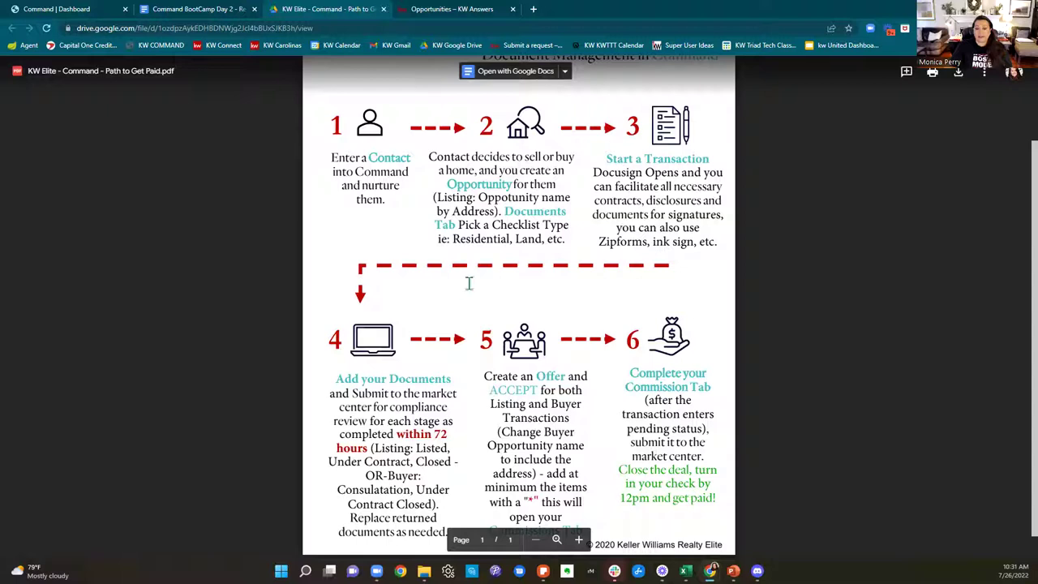
{"action": "left_click", "coordinate": [167, 16]}
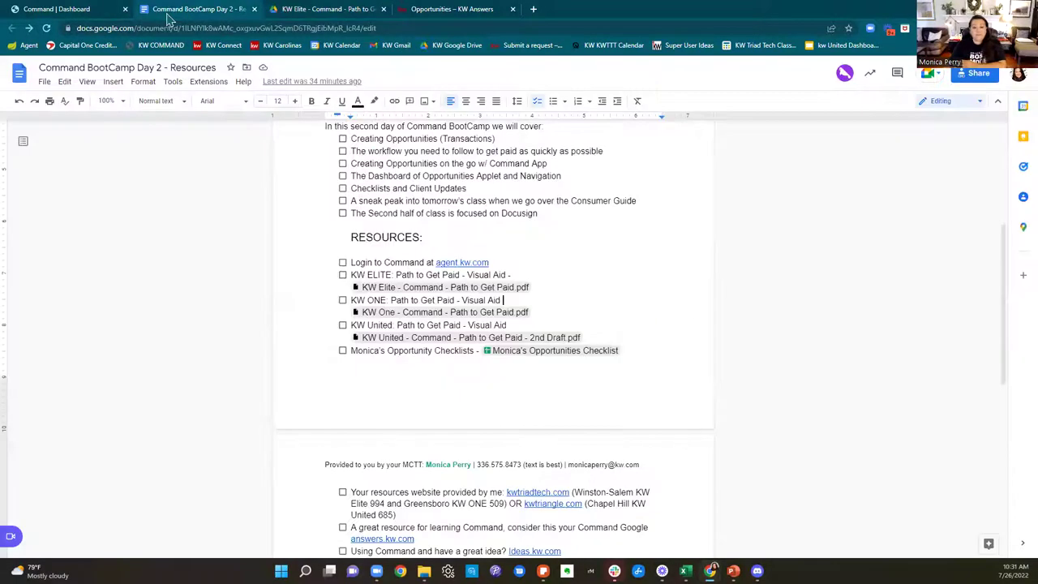
{"action": "left_click", "coordinate": [255, 10]}
{"action": "left_click", "coordinate": [57, 11]}
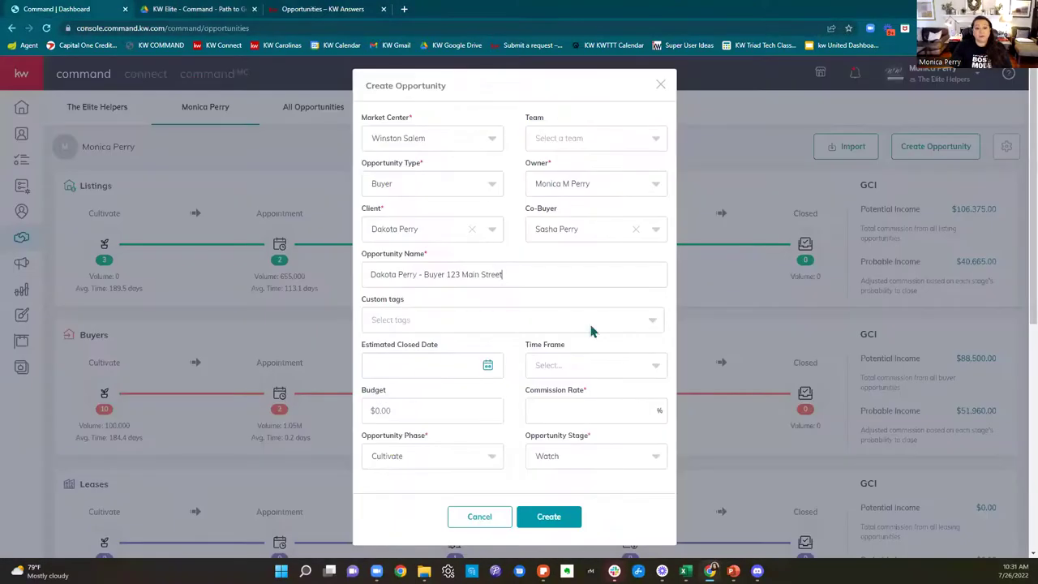
Step: Remove the co-buyer and add the Referral and Luxury custom tags
{"action": "left_click", "coordinate": [636, 229]}
{"action": "scroll", "coordinate": [577, 284], "scroll_direction": "down", "scroll_amount": 1}
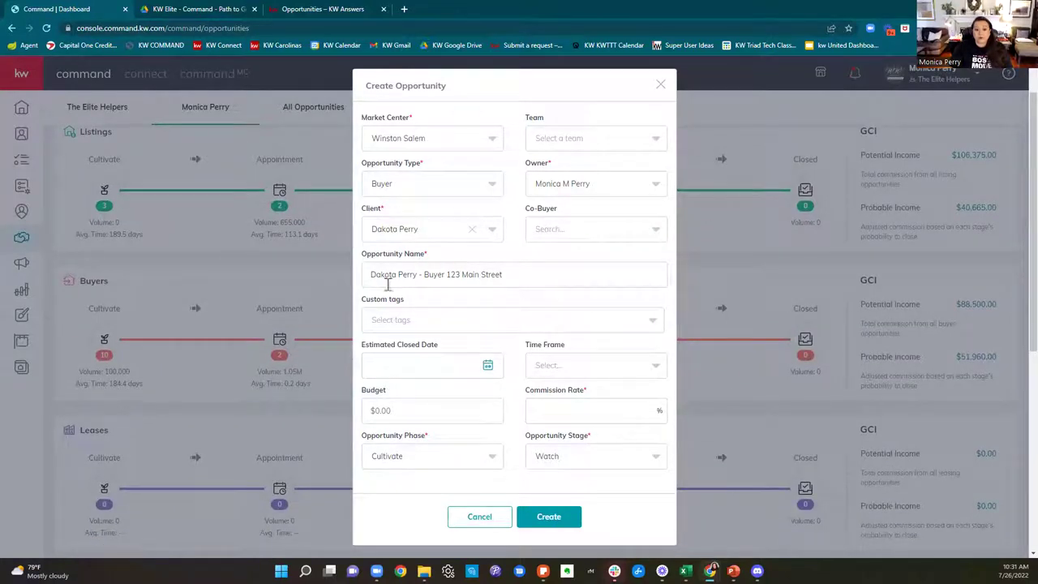
{"action": "left_click", "coordinate": [458, 320]}
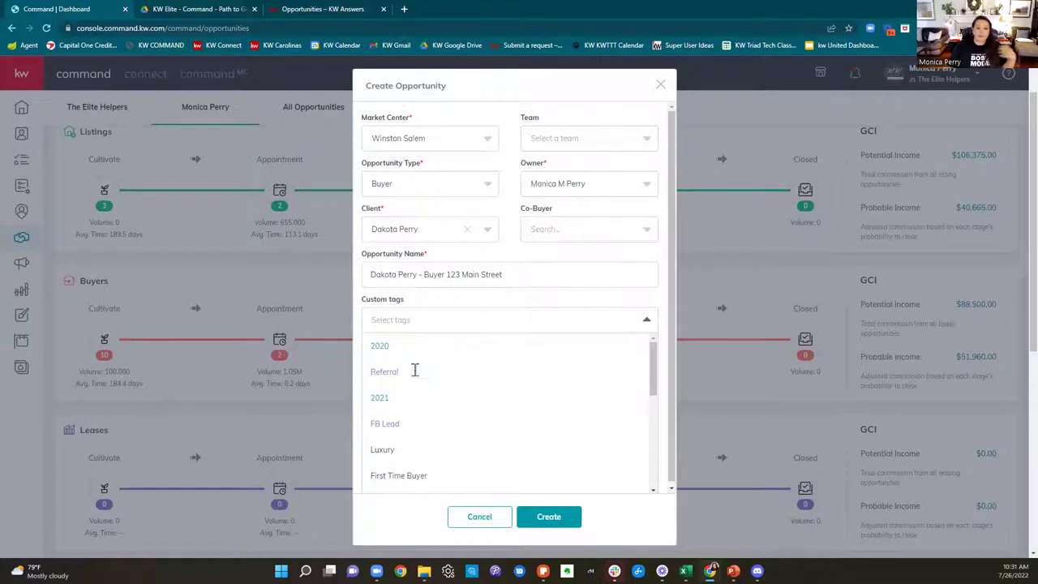
{"action": "left_click", "coordinate": [414, 372]}
{"action": "left_click", "coordinate": [488, 328]}
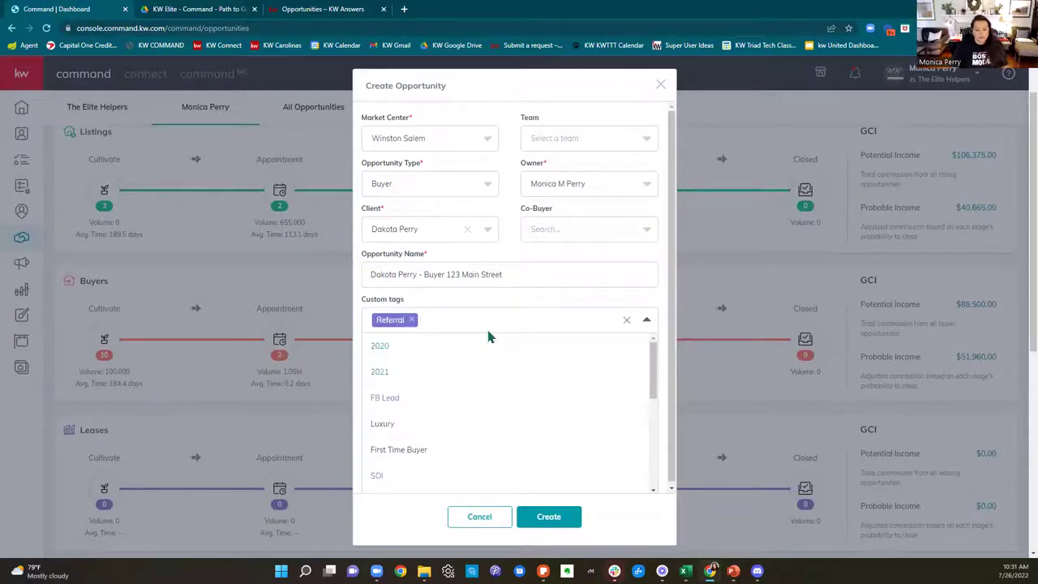
{"action": "type", "text": "Luxury"}
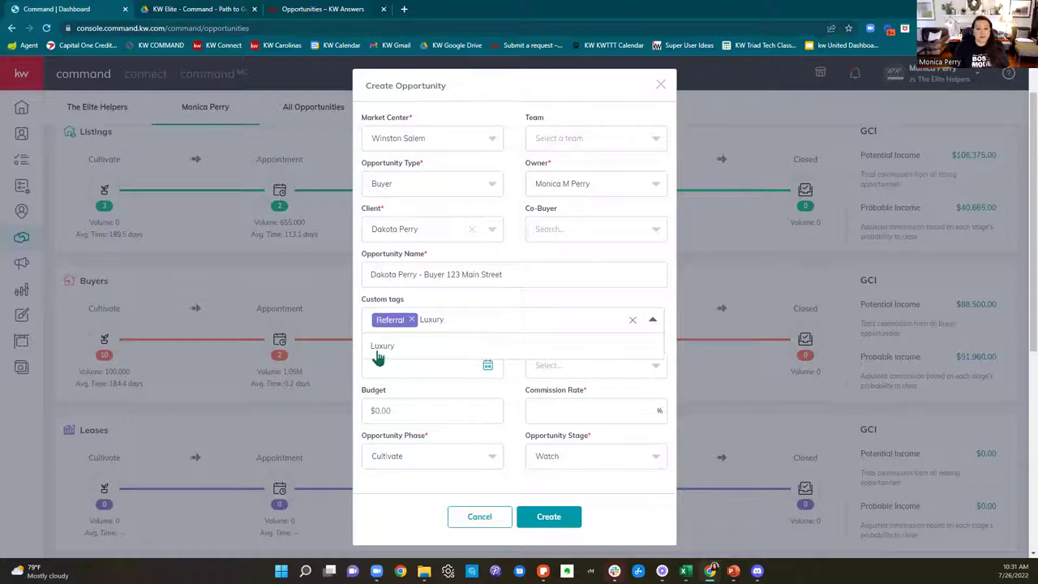
{"action": "left_click", "coordinate": [381, 346]}
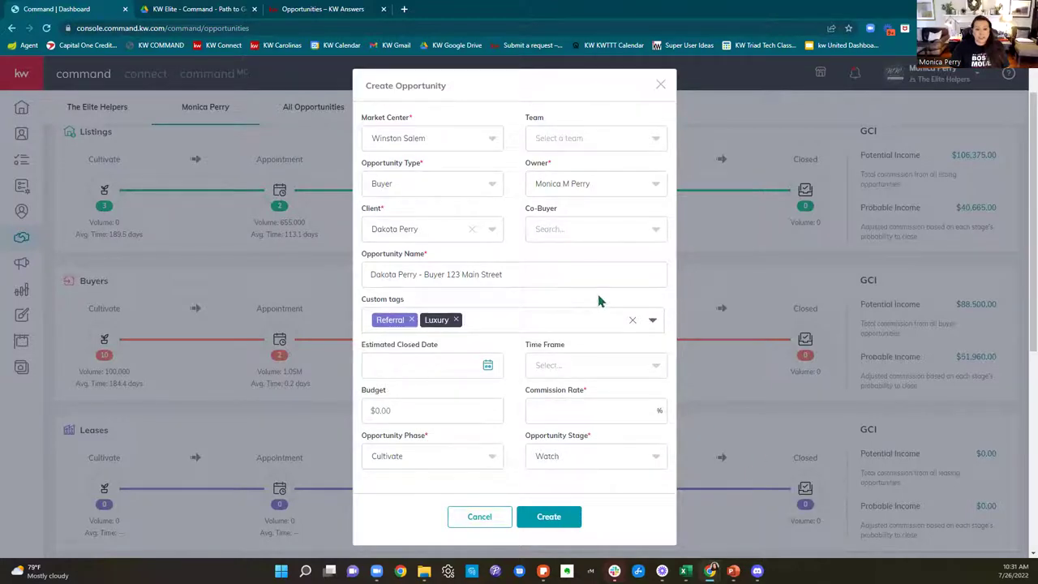
Step: Add the MoveUp custom tag and close the tag list
{"action": "left_click", "coordinate": [551, 318]}
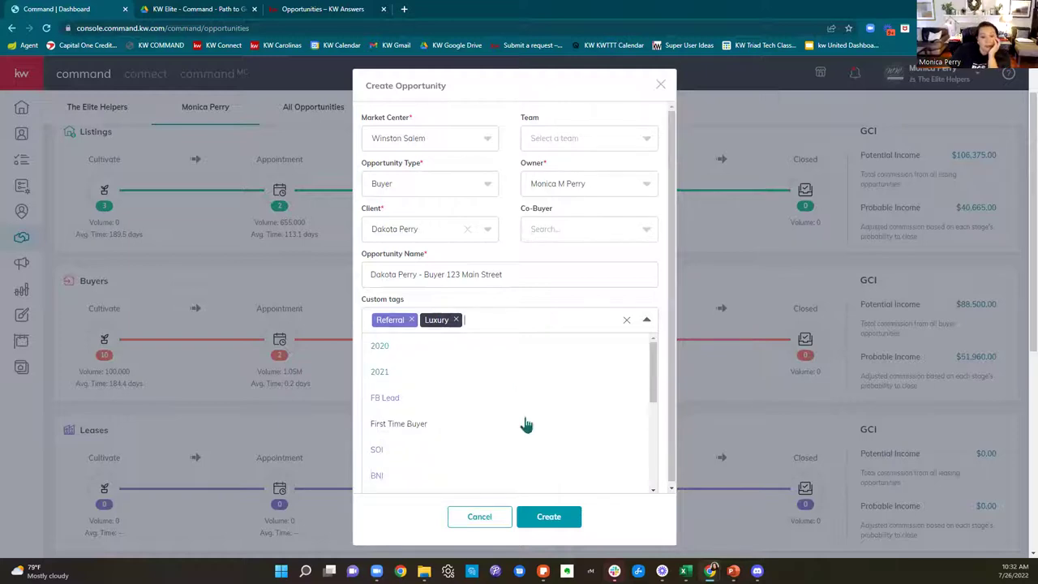
{"action": "scroll", "coordinate": [527, 423], "scroll_direction": "down", "scroll_amount": 1}
{"action": "scroll", "coordinate": [526, 424], "scroll_direction": "down", "scroll_amount": 1}
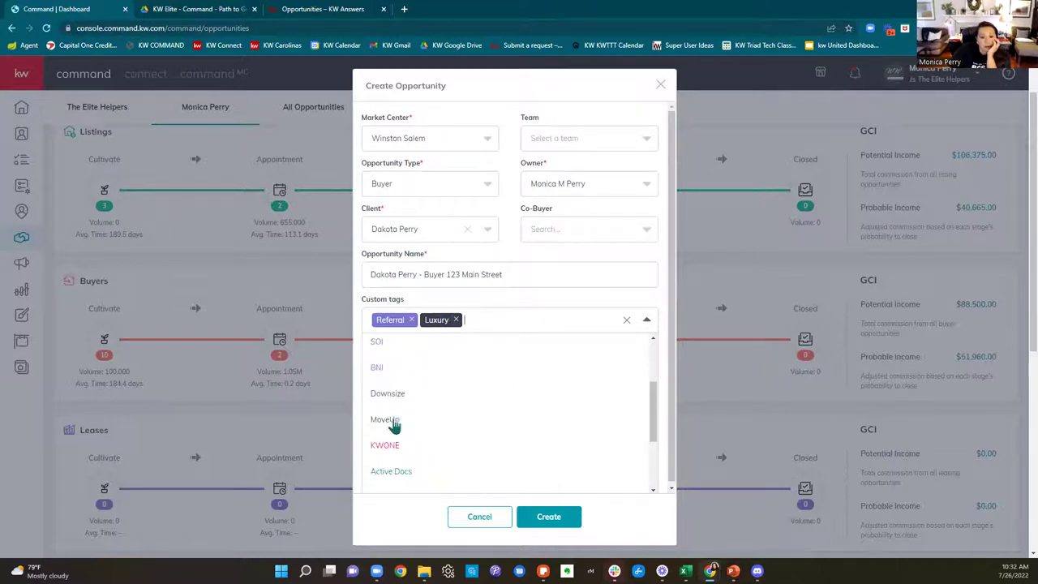
{"action": "left_click", "coordinate": [392, 421]}
{"action": "left_click", "coordinate": [572, 319]}
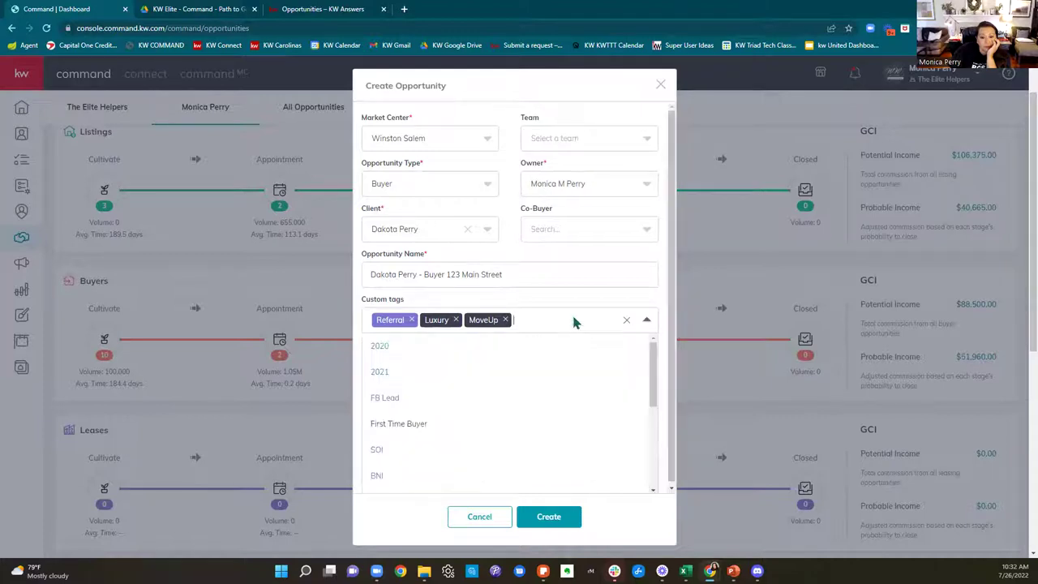
{"action": "scroll", "coordinate": [606, 478], "scroll_direction": "down", "scroll_amount": 1}
{"action": "scroll", "coordinate": [608, 477], "scroll_direction": "down", "scroll_amount": 1}
{"action": "scroll", "coordinate": [606, 475], "scroll_direction": "down", "scroll_amount": 2}
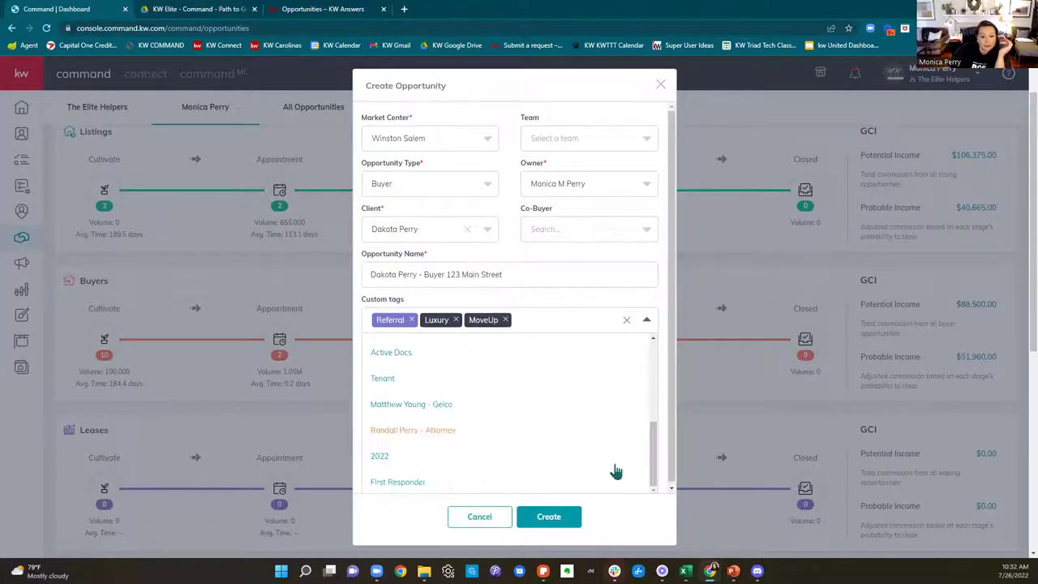
{"action": "left_click", "coordinate": [573, 299]}
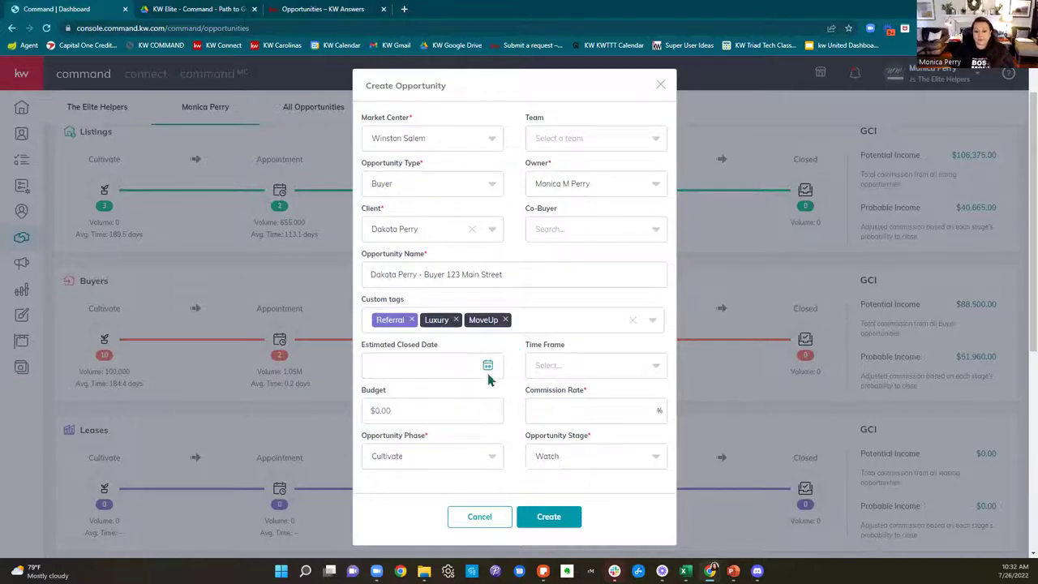
Step: Set the Estimated Closed Date to September 30, 2022 in the calendar
{"action": "left_click", "coordinate": [455, 364]}
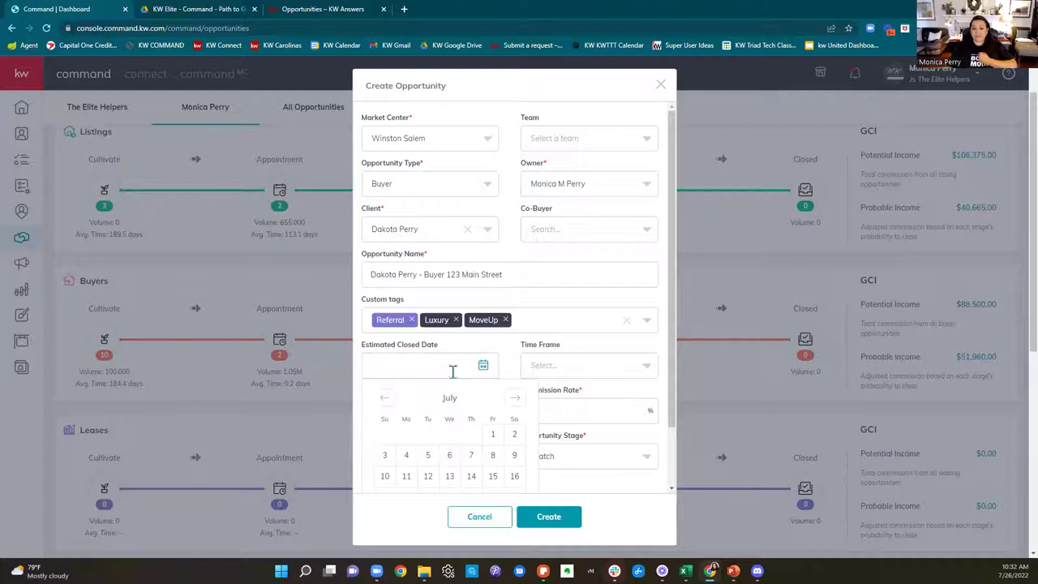
{"action": "scroll", "coordinate": [519, 405], "scroll_direction": "down", "scroll_amount": 1}
{"action": "left_click", "coordinate": [513, 332]}
{"action": "left_click", "coordinate": [513, 333]}
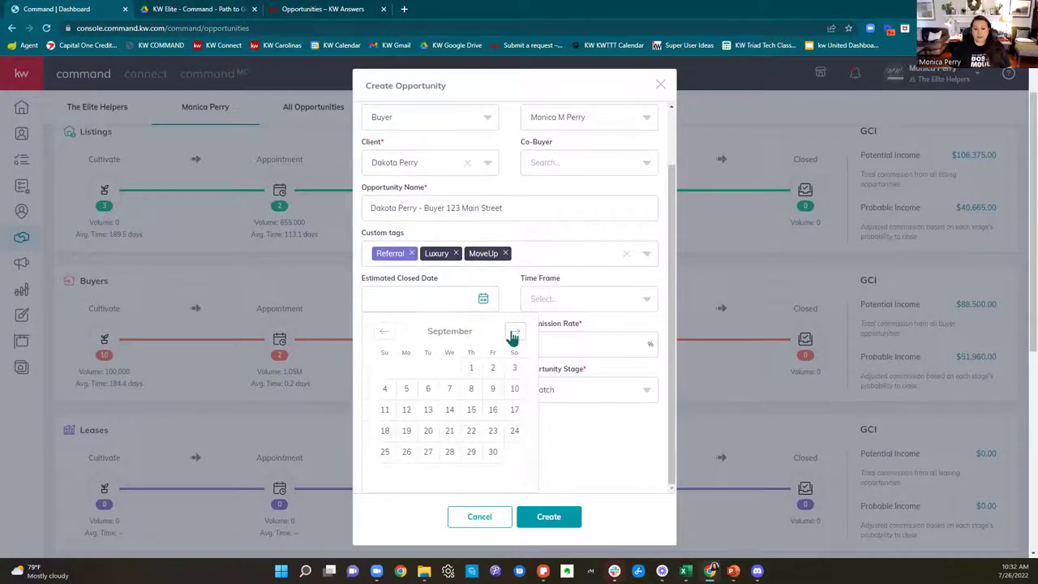
{"action": "left_click", "coordinate": [494, 454]}
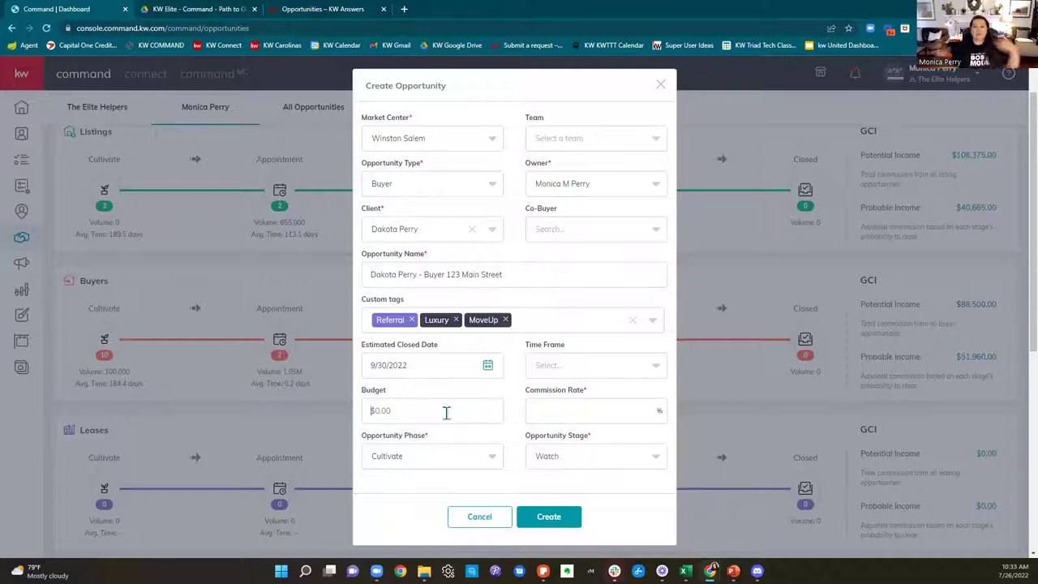
Step: Enter a budget of 750000 and a 3% commission rate, leaving time frame unset
{"action": "type", "text": "7500000"}
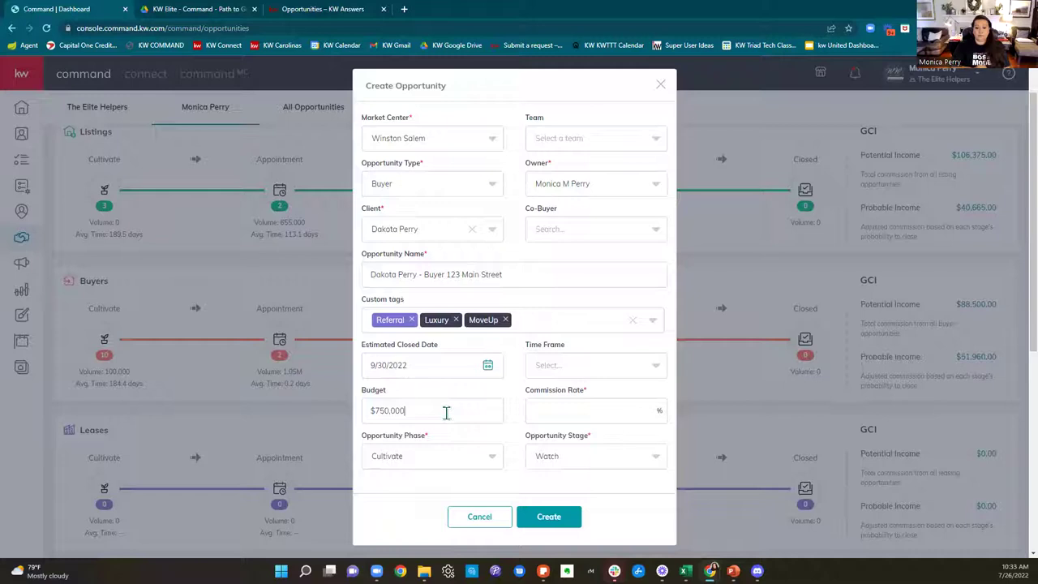
{"action": "left_click", "coordinate": [576, 405]}
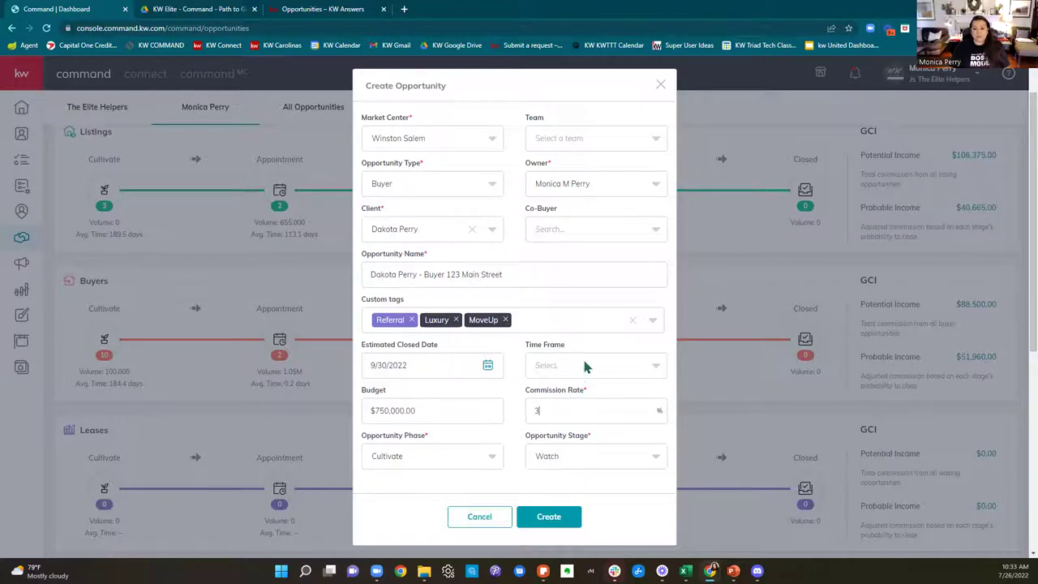
{"action": "left_click", "coordinate": [584, 365]}
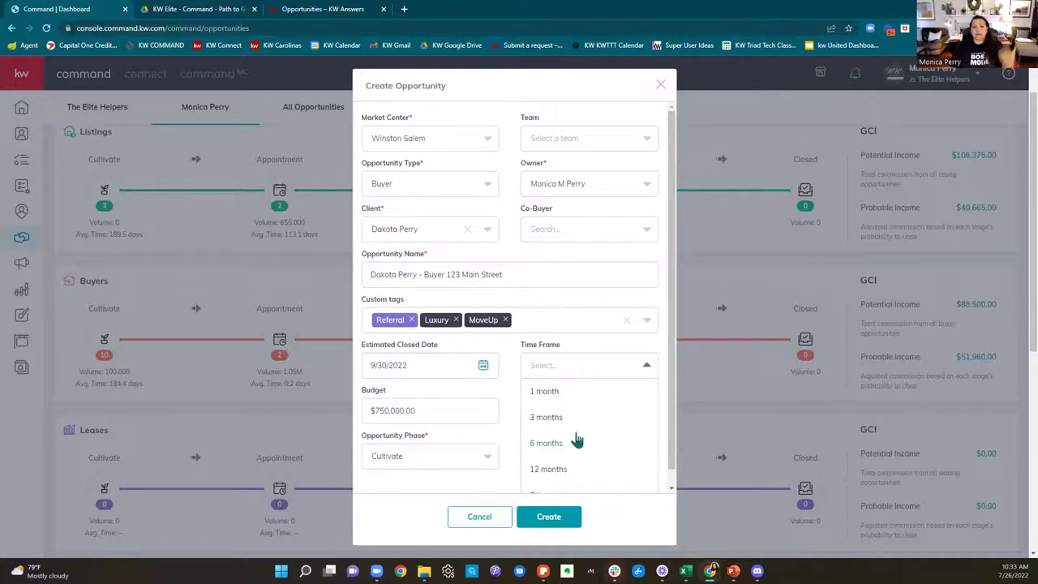
{"action": "scroll", "coordinate": [576, 439], "scroll_direction": "down", "scroll_amount": 1}
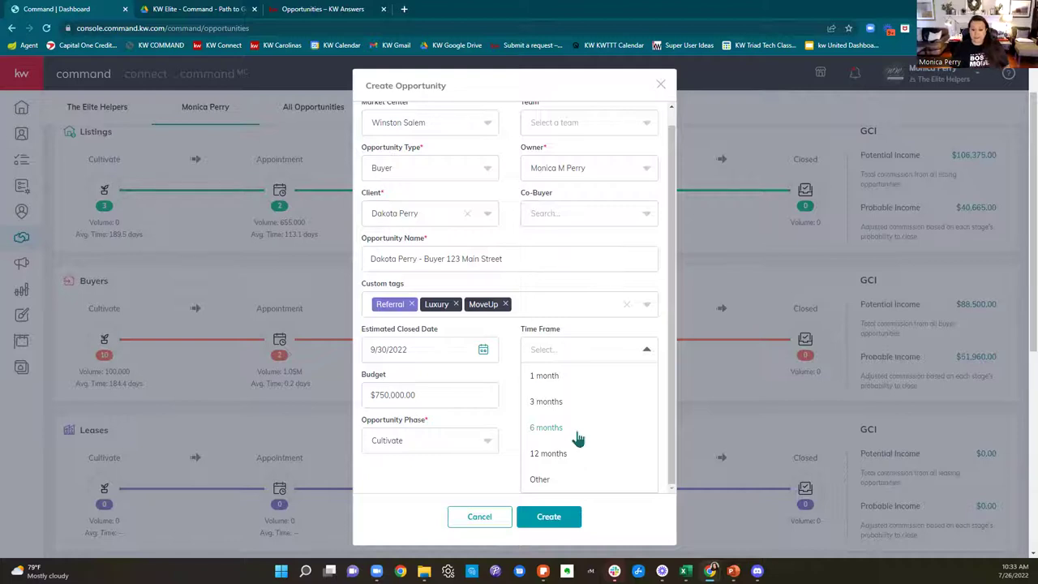
{"action": "left_click", "coordinate": [410, 467]}
Step: Set the opportunity phase to Appointment and confirm the stage is Scheduled
{"action": "scroll", "coordinate": [600, 435], "scroll_direction": "down", "scroll_amount": 3}
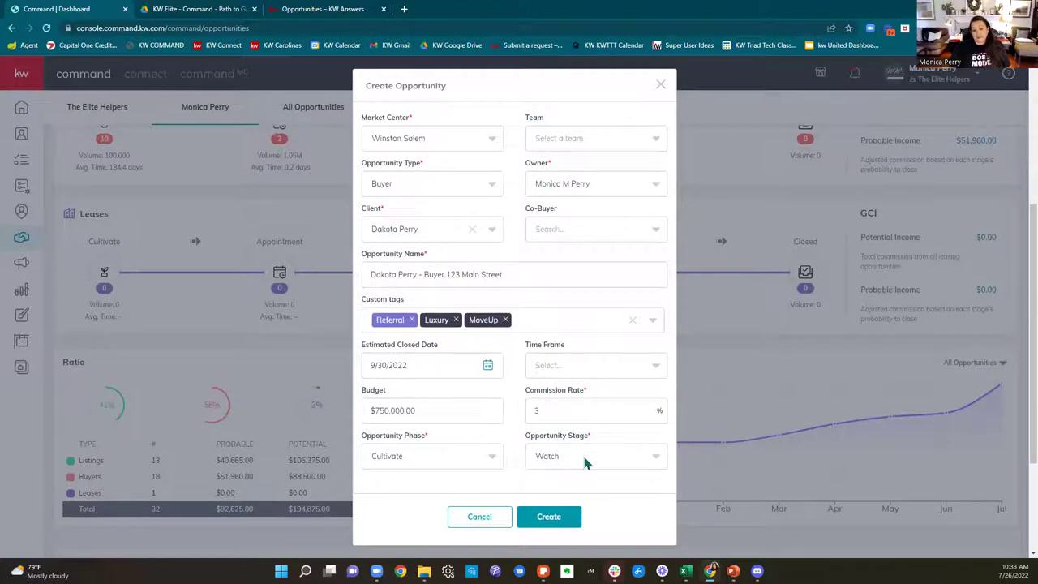
{"action": "left_click", "coordinate": [403, 468]}
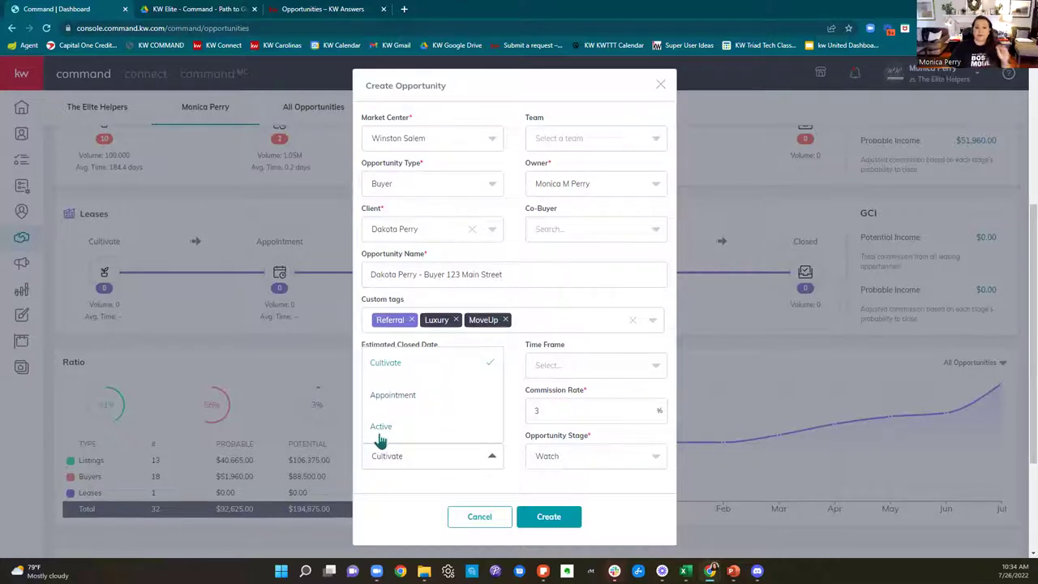
{"action": "left_click", "coordinate": [395, 395]}
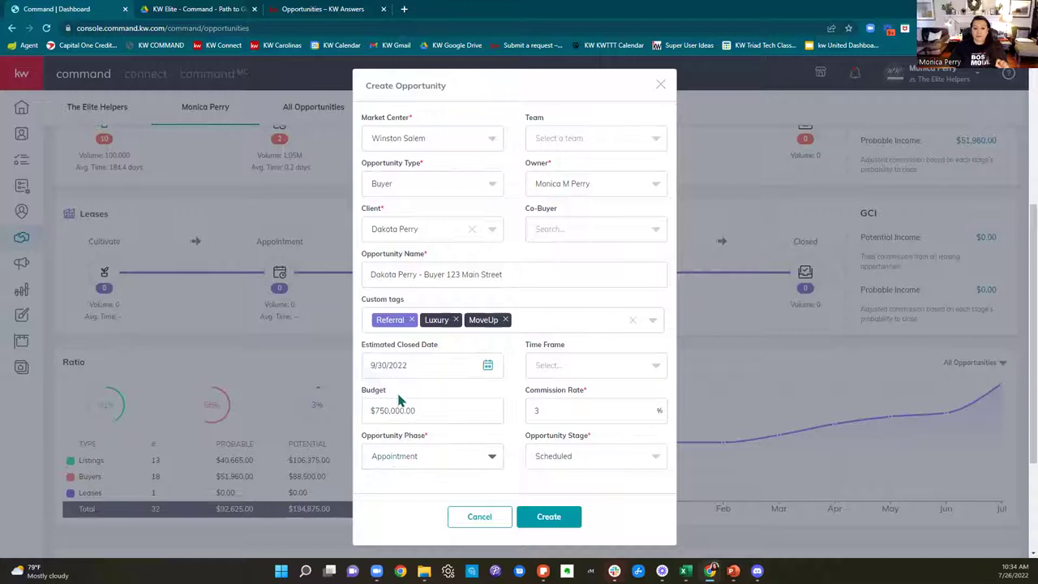
{"action": "left_click", "coordinate": [586, 458]}
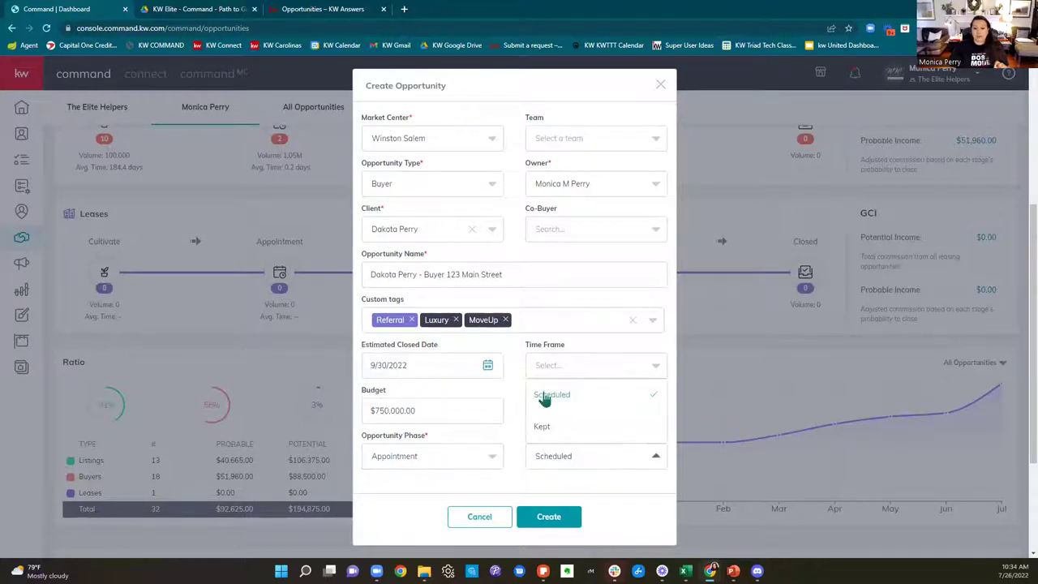
Step: Keep the Scheduled stage and create the buyer opportunity
{"action": "left_click", "coordinate": [617, 497]}
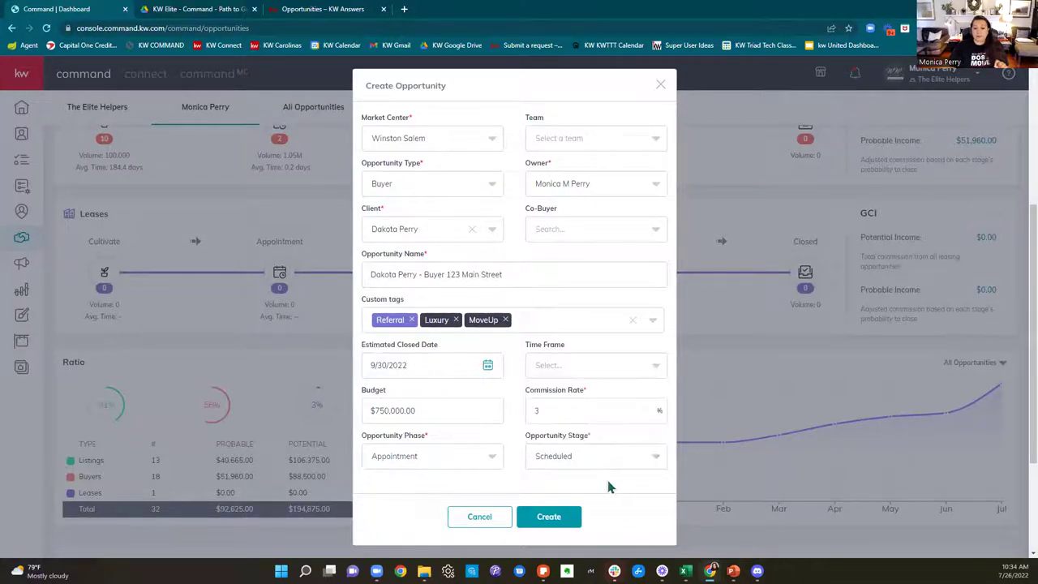
{"action": "scroll", "coordinate": [610, 486], "scroll_direction": "up", "scroll_amount": 3}
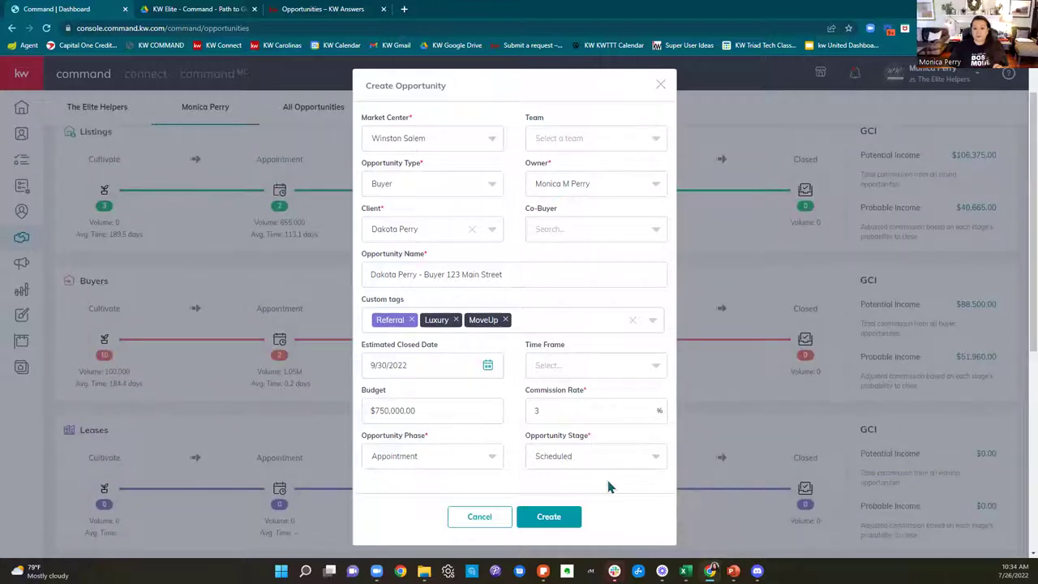
{"action": "left_click", "coordinate": [569, 514]}
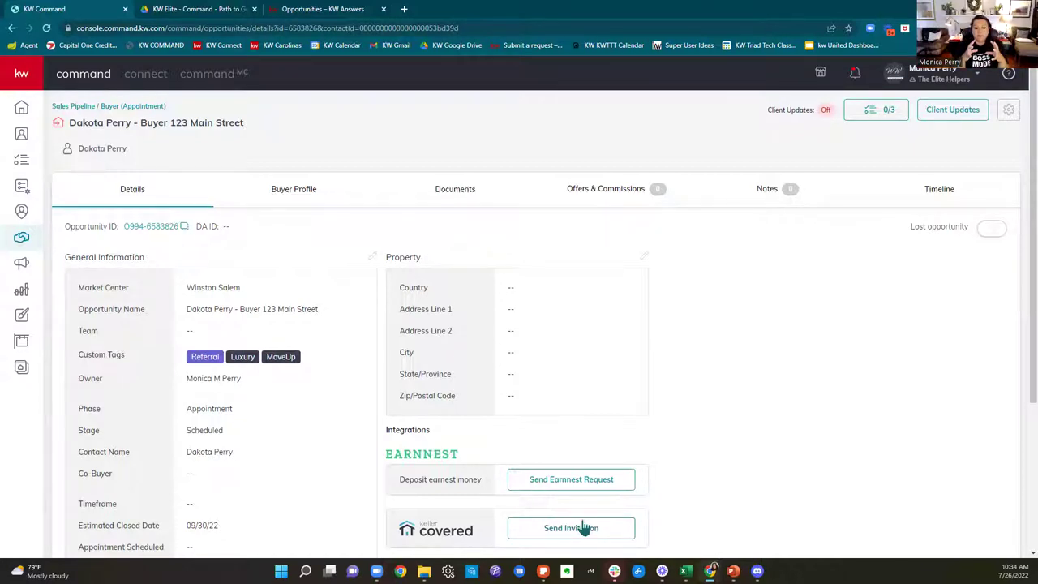
Step: Show the Buyers Appointment board from the Opportunities dashboard
{"action": "left_click", "coordinate": [21, 239]}
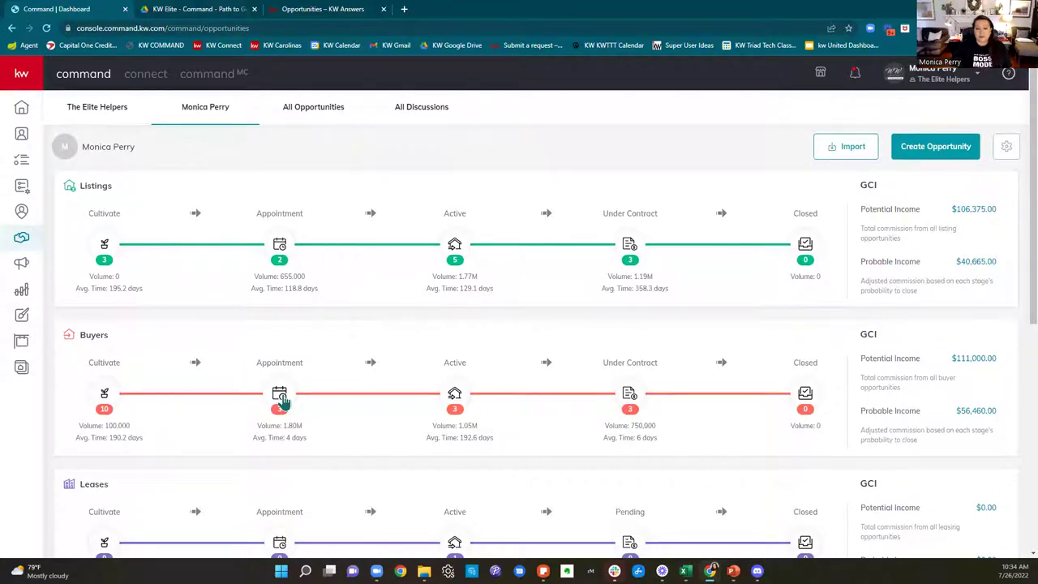
{"action": "left_click", "coordinate": [280, 397]}
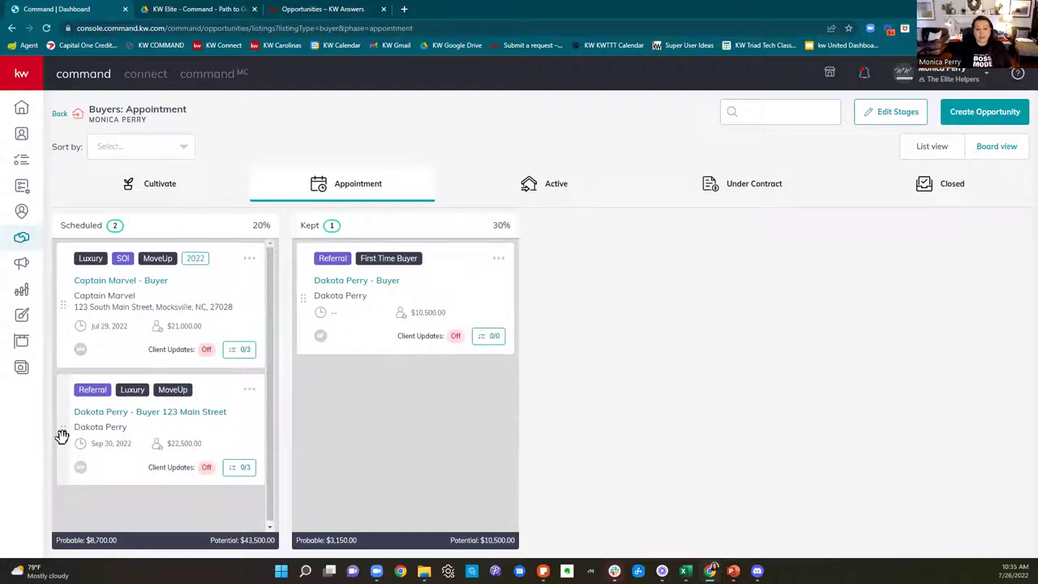
Step: Move the new opportunity card to Kept, then into the Active phase, and return to Opportunities
{"action": "left_click_drag", "start_coordinate": [62, 437], "coordinate": [301, 417]}
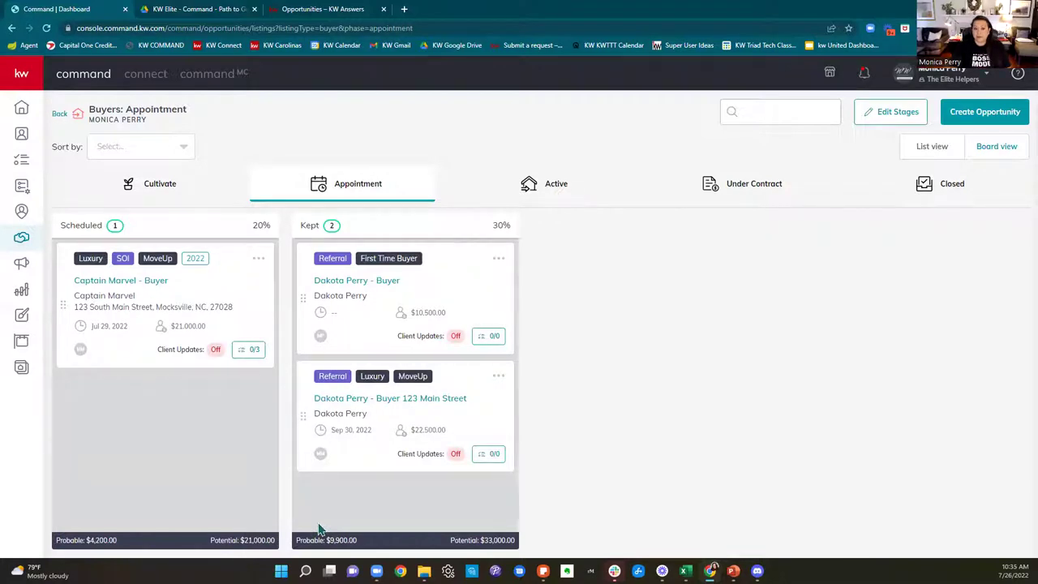
{"action": "left_click_drag", "start_coordinate": [303, 409], "coordinate": [480, 198]}
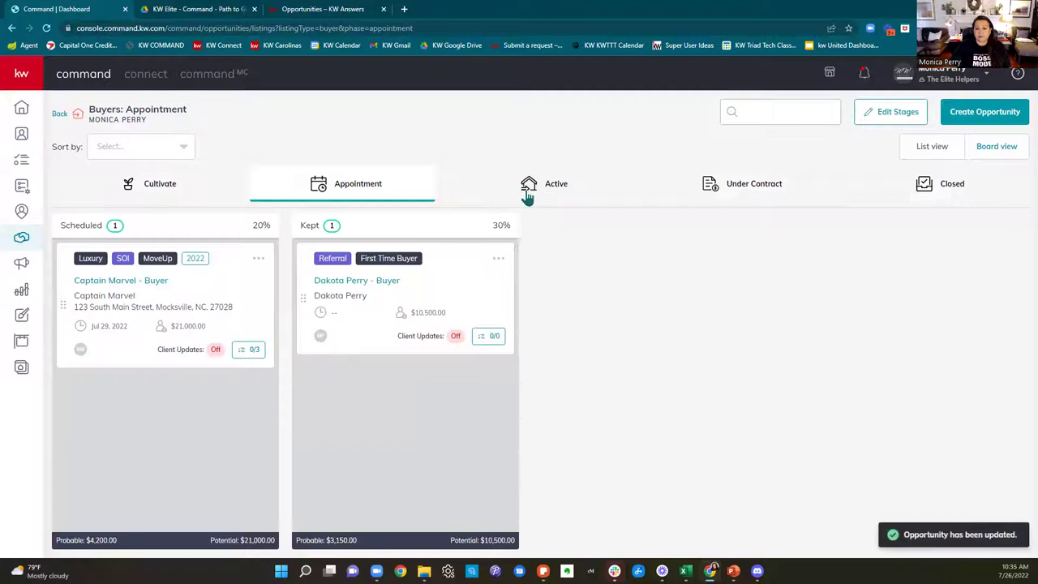
{"action": "left_click", "coordinate": [527, 194]}
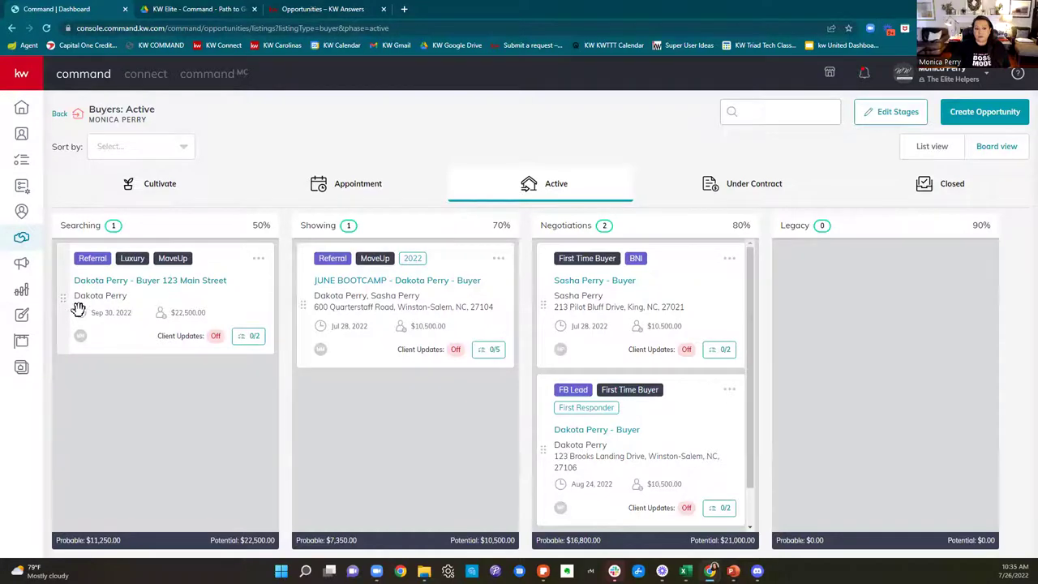
{"action": "mouse_move", "coordinate": [69, 306]}
{"action": "left_mouse_down"}
{"action": "mouse_move", "coordinate": [685, 350]}
{"action": "mouse_move", "coordinate": [76, 330]}
{"action": "mouse_move", "coordinate": [72, 302]}
{"action": "left_mouse_up"}
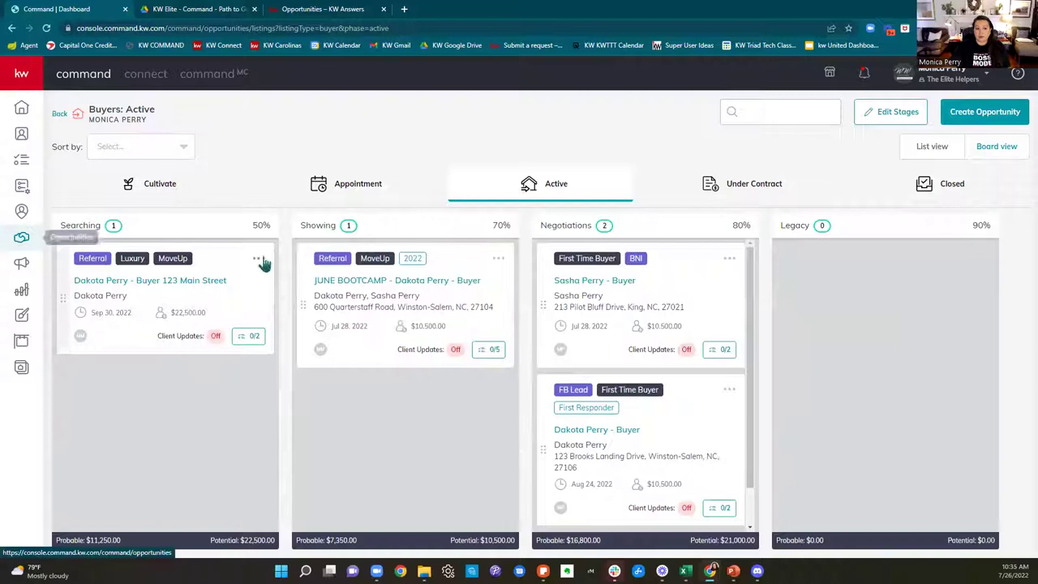
{"action": "left_click", "coordinate": [23, 244]}
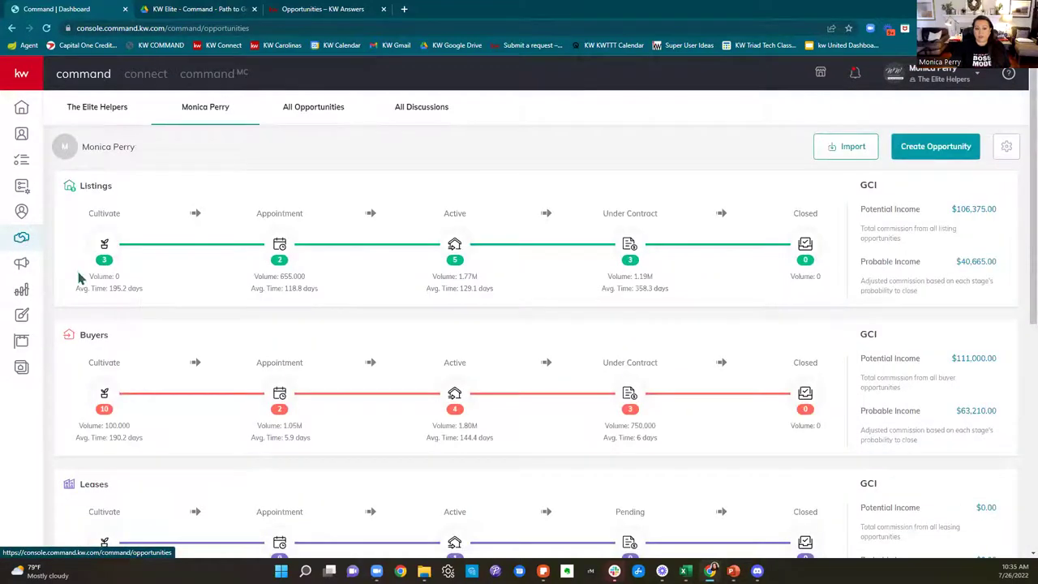
{"action": "scroll", "coordinate": [162, 275], "scroll_direction": "down", "scroll_amount": 2}
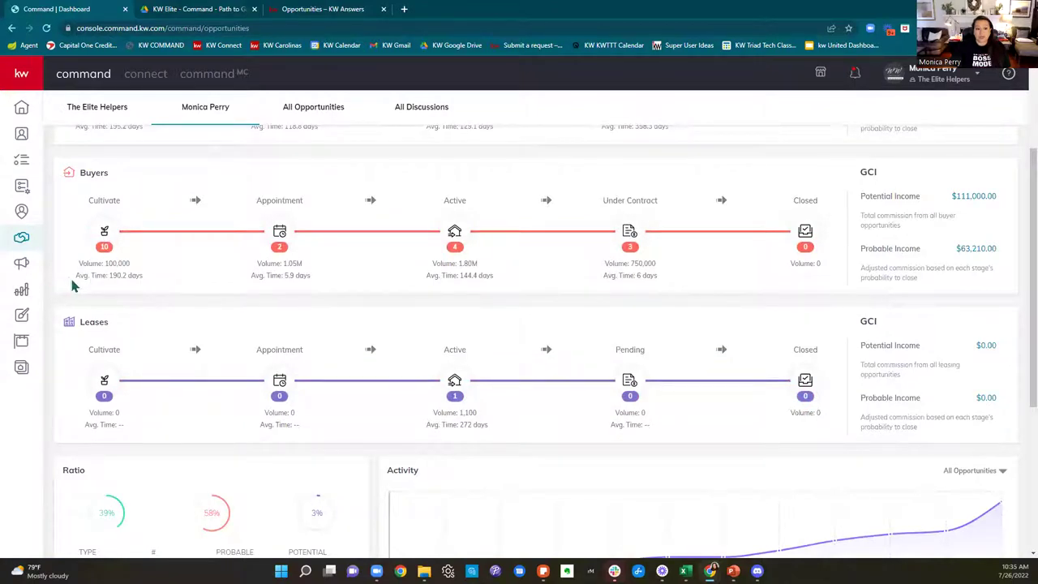
{"action": "left_click_drag", "start_coordinate": [68, 281], "coordinate": [206, 274]}
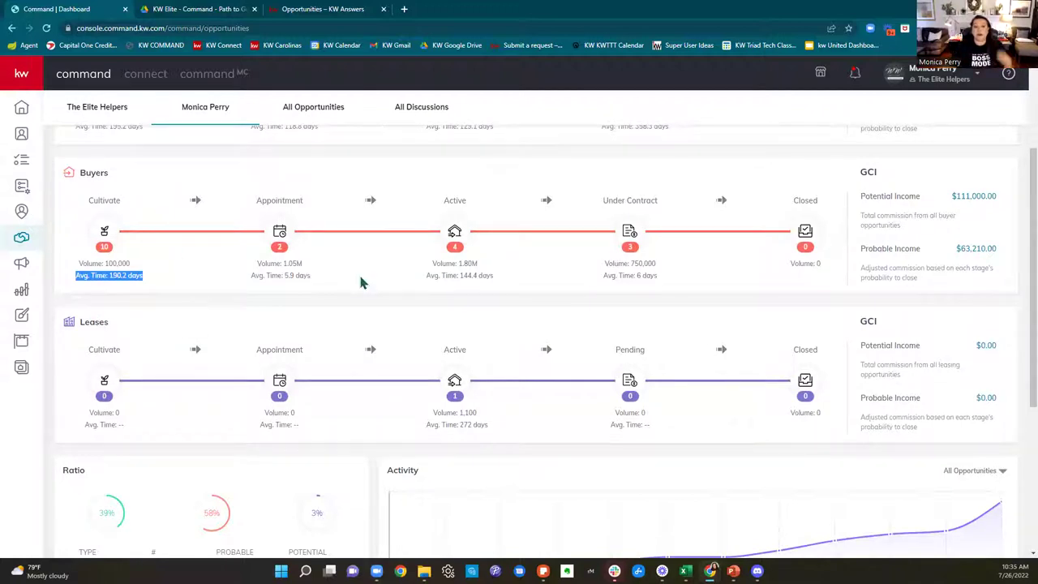
{"action": "scroll", "coordinate": [451, 284], "scroll_direction": "up", "scroll_amount": 2}
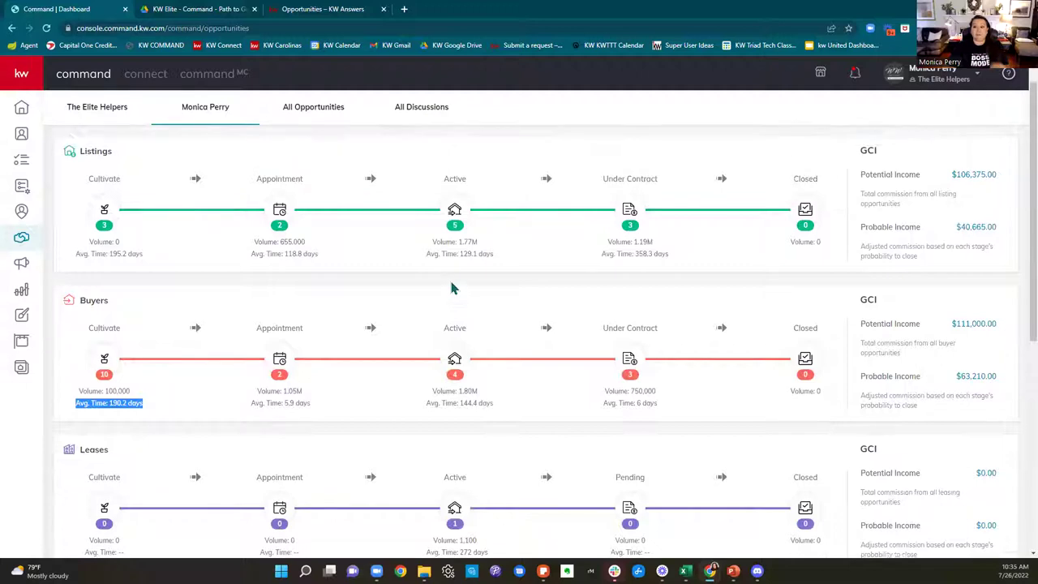
{"action": "scroll", "coordinate": [451, 288], "scroll_direction": "up", "scroll_amount": 1}
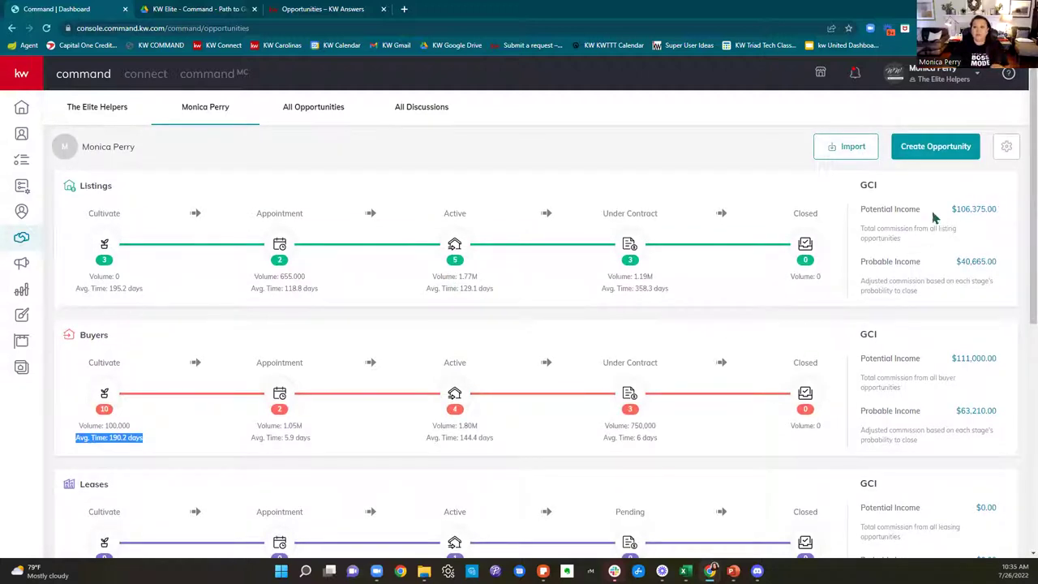
{"action": "left_click_drag", "start_coordinate": [857, 210], "coordinate": [1006, 215]}
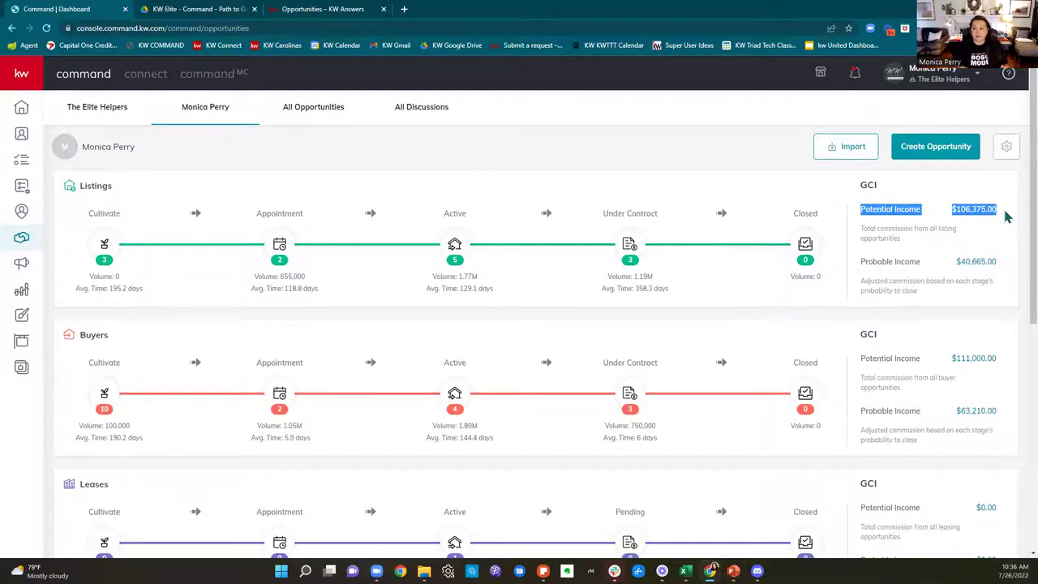
{"action": "left_click", "coordinate": [864, 263]}
{"action": "left_click_drag", "start_coordinate": [864, 263], "coordinate": [1014, 281]}
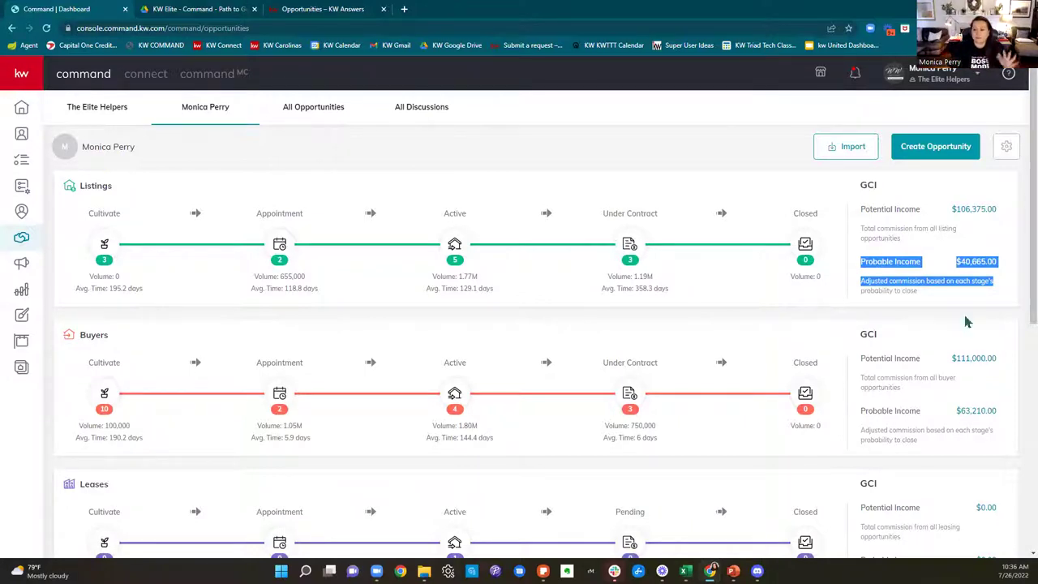
{"action": "left_click", "coordinate": [909, 317]}
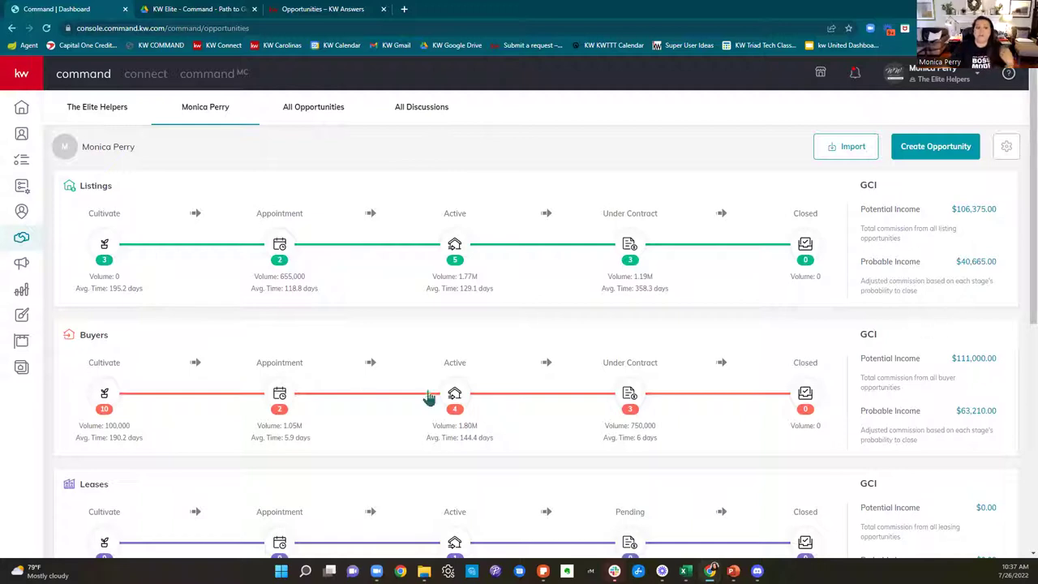
Step: From the Active buyers board, open the 'Buyer 123 Main Street' opportunity's details
{"action": "left_click", "coordinate": [455, 394]}
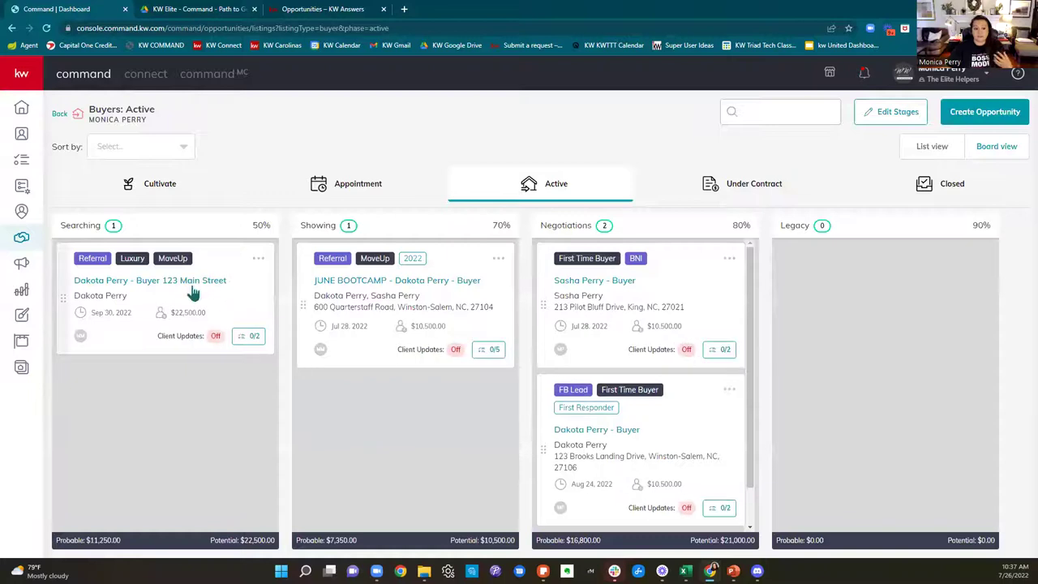
{"action": "left_click", "coordinate": [171, 293]}
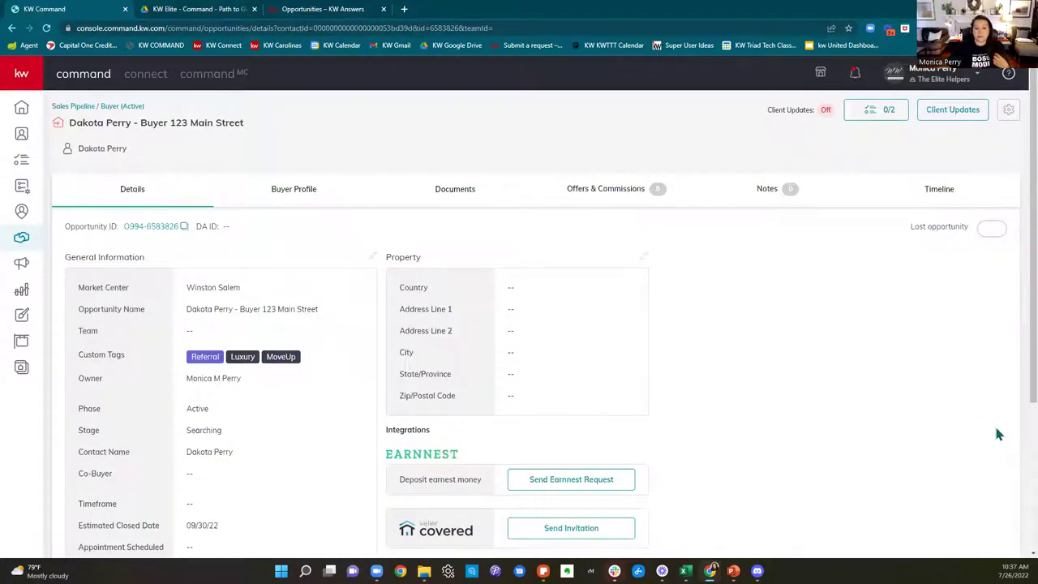
{"action": "scroll", "coordinate": [964, 414], "scroll_direction": "down", "scroll_amount": 3}
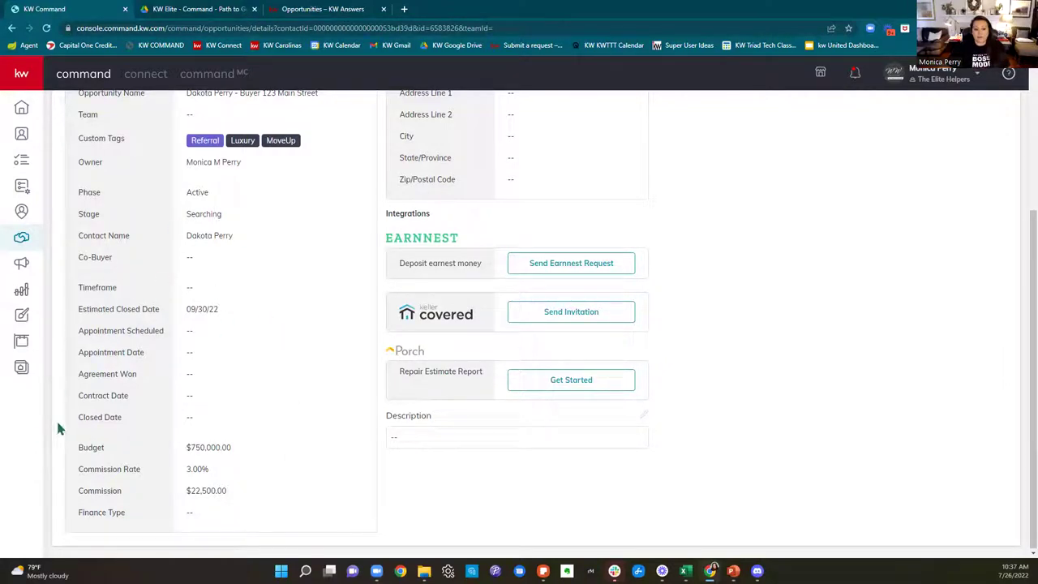
{"action": "scroll", "coordinate": [360, 461], "scroll_direction": "up", "scroll_amount": 4}
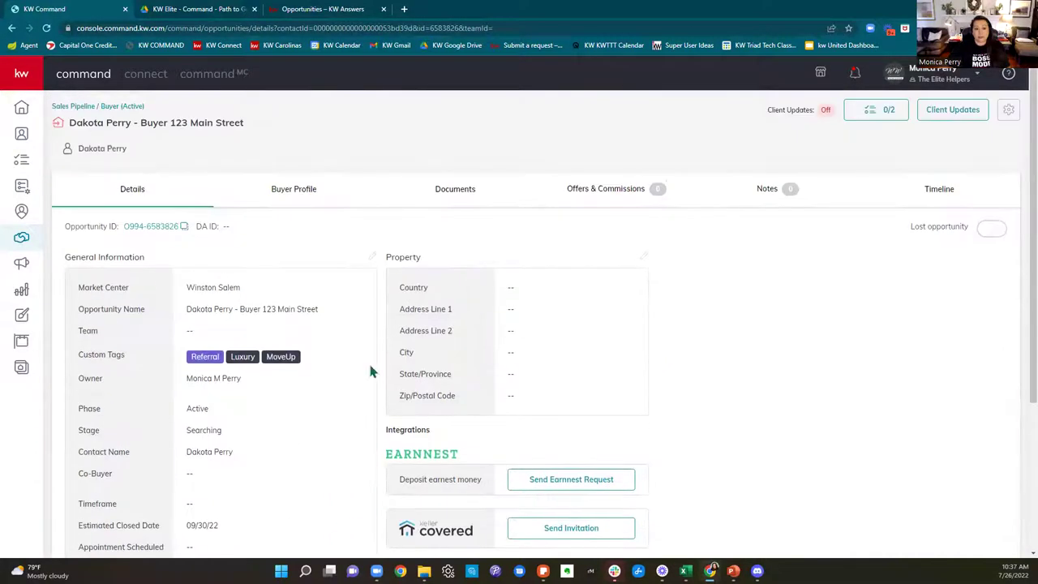
Step: Edit General Information, keeping phase Active and setting Time Frame to 1 month
{"action": "left_click", "coordinate": [373, 259]}
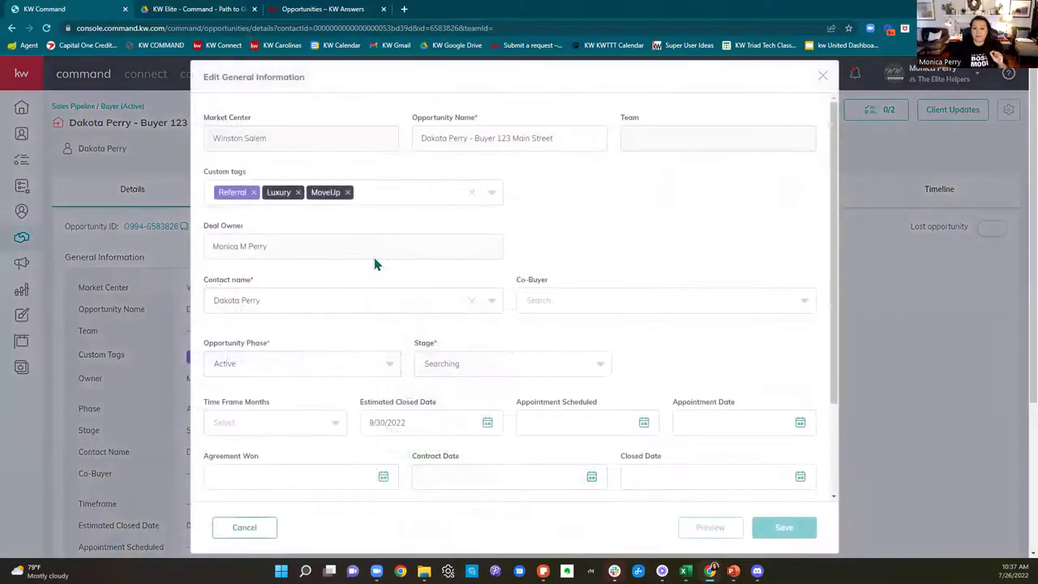
{"action": "scroll", "coordinate": [375, 263], "scroll_direction": "down", "scroll_amount": 1}
{"action": "left_click", "coordinate": [290, 312]}
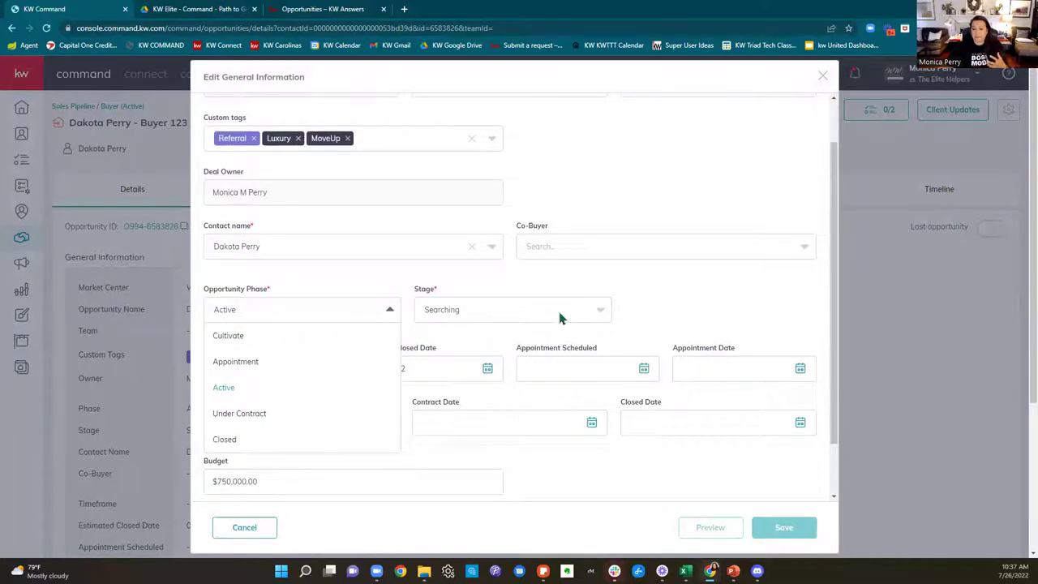
{"action": "left_click", "coordinate": [688, 305]}
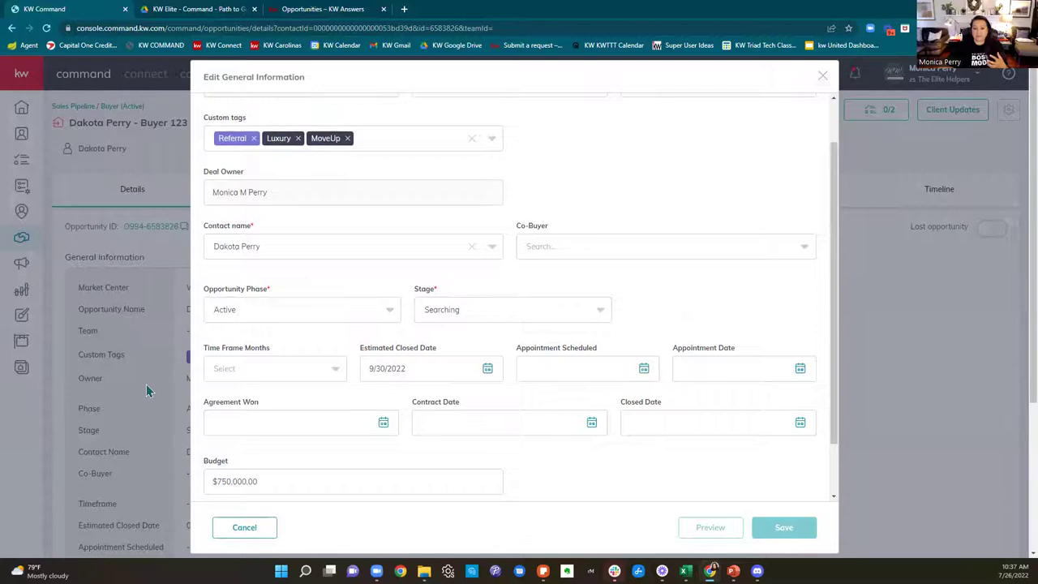
{"action": "left_click", "coordinate": [258, 369]}
{"action": "left_click", "coordinate": [230, 396]}
Step: Set Appointment Scheduled to July 25 and Appointment date to July 26
{"action": "left_click", "coordinate": [579, 369]}
{"action": "scroll", "coordinate": [749, 403], "scroll_direction": "down", "scroll_amount": 1}
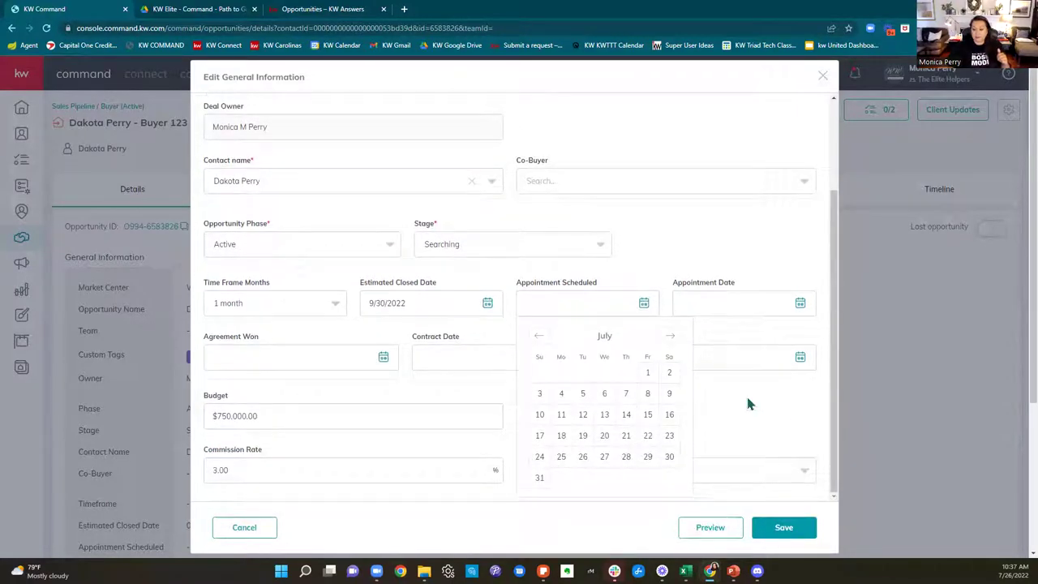
{"action": "left_click", "coordinate": [560, 456]}
{"action": "left_click", "coordinate": [689, 303]}
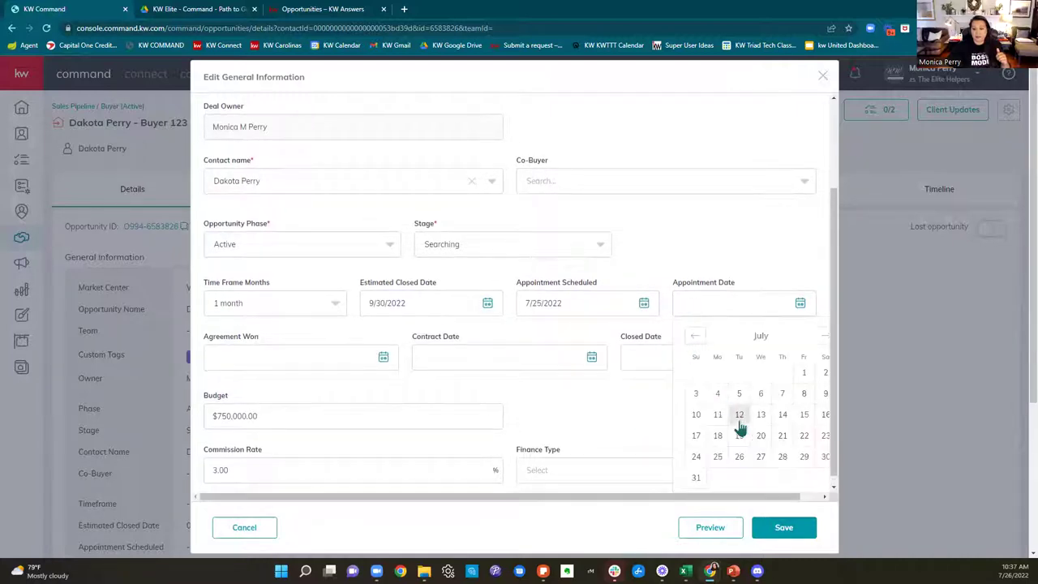
{"action": "left_click", "coordinate": [745, 464]}
Step: Set Agreement Won to July 26, Contract to July 27 and Closed to September 30
{"action": "left_click", "coordinate": [315, 359]}
{"action": "scroll", "coordinate": [244, 479], "scroll_direction": "down", "scroll_amount": 1}
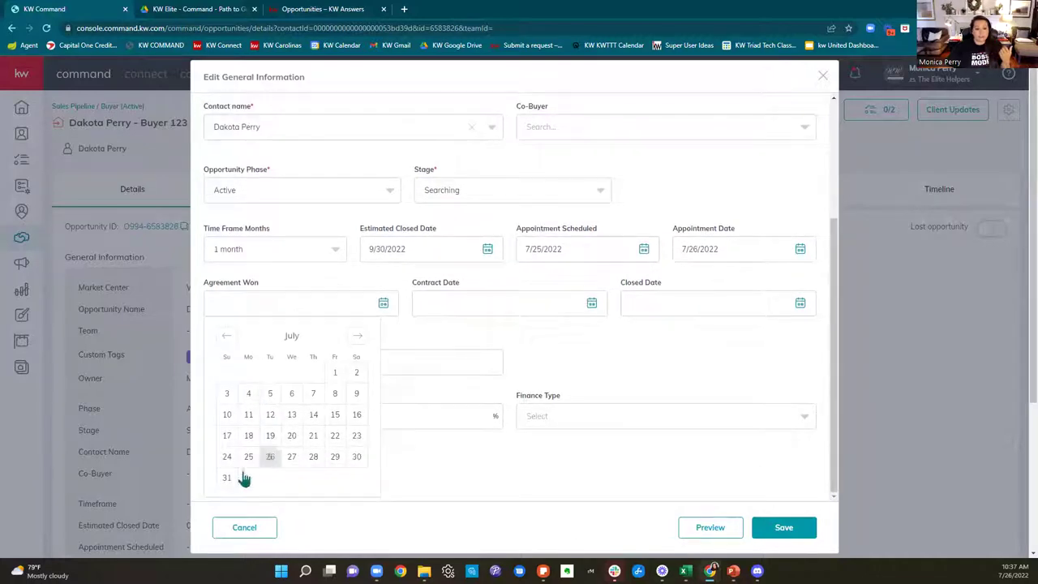
{"action": "left_click", "coordinate": [270, 457]}
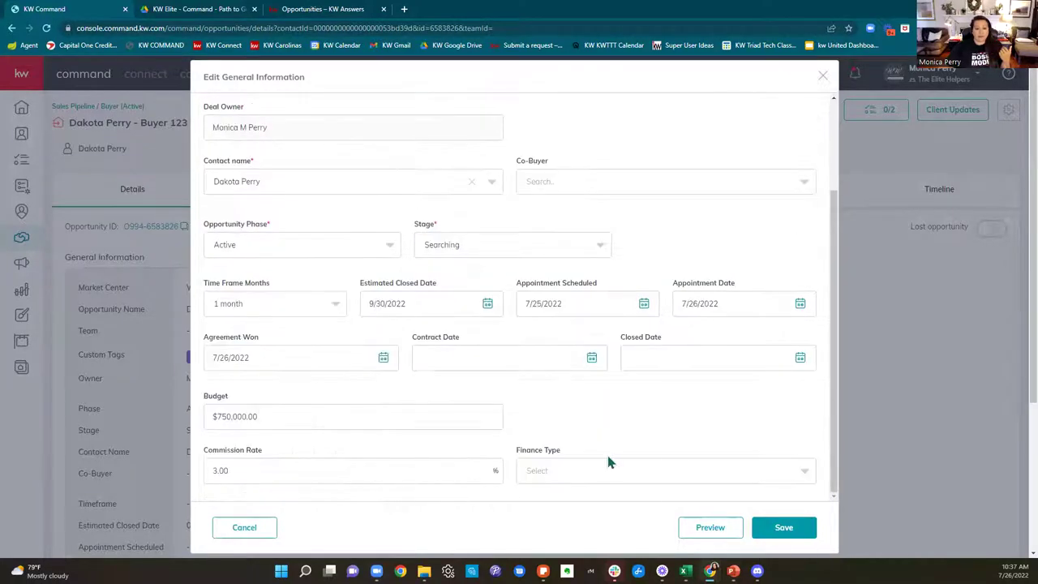
{"action": "left_click", "coordinate": [500, 362]}
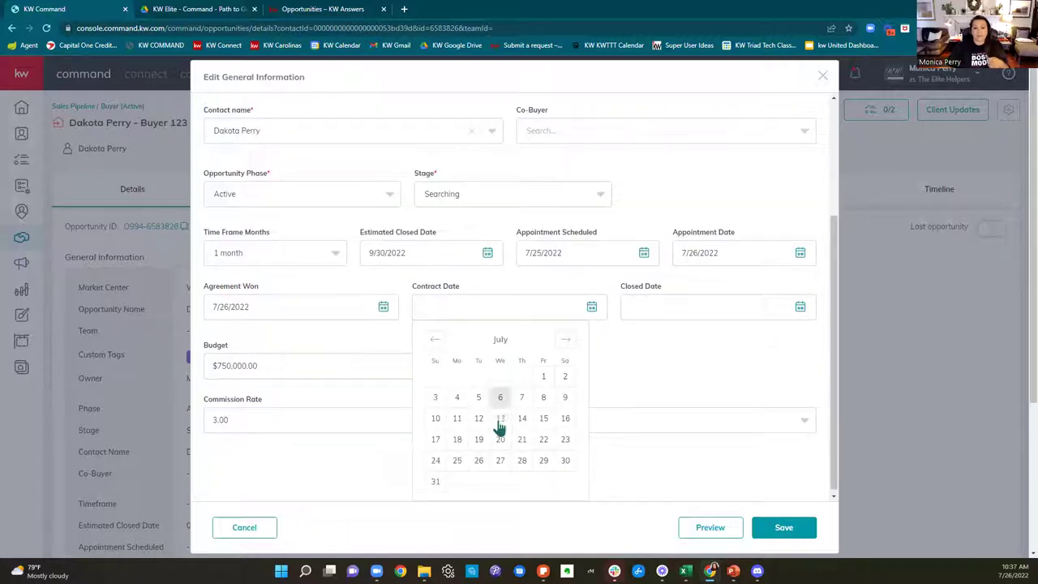
{"action": "left_click", "coordinate": [503, 469]}
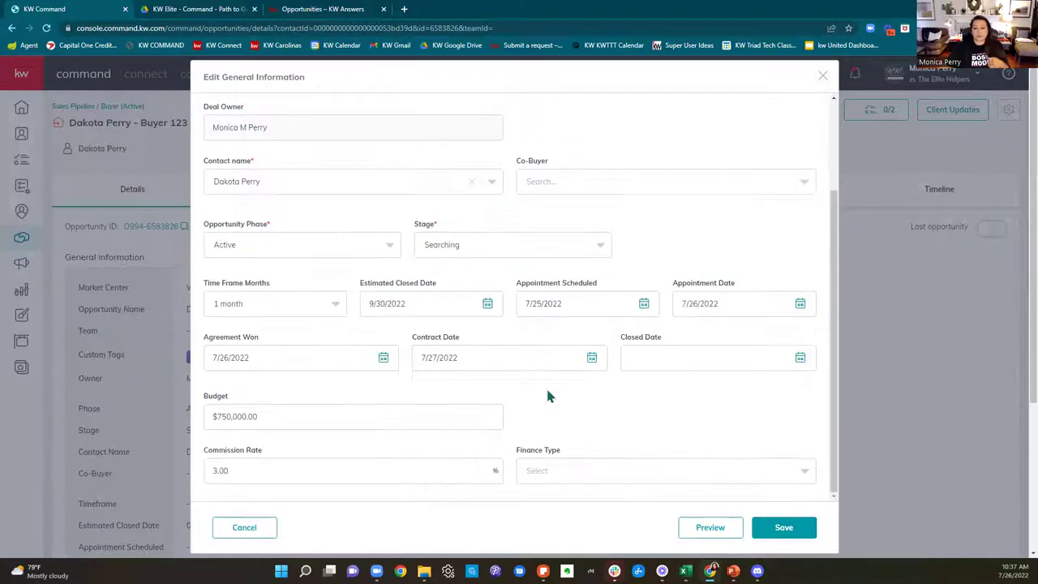
{"action": "left_click", "coordinate": [706, 359]}
{"action": "left_click", "coordinate": [776, 344]}
{"action": "left_click", "coordinate": [775, 344]}
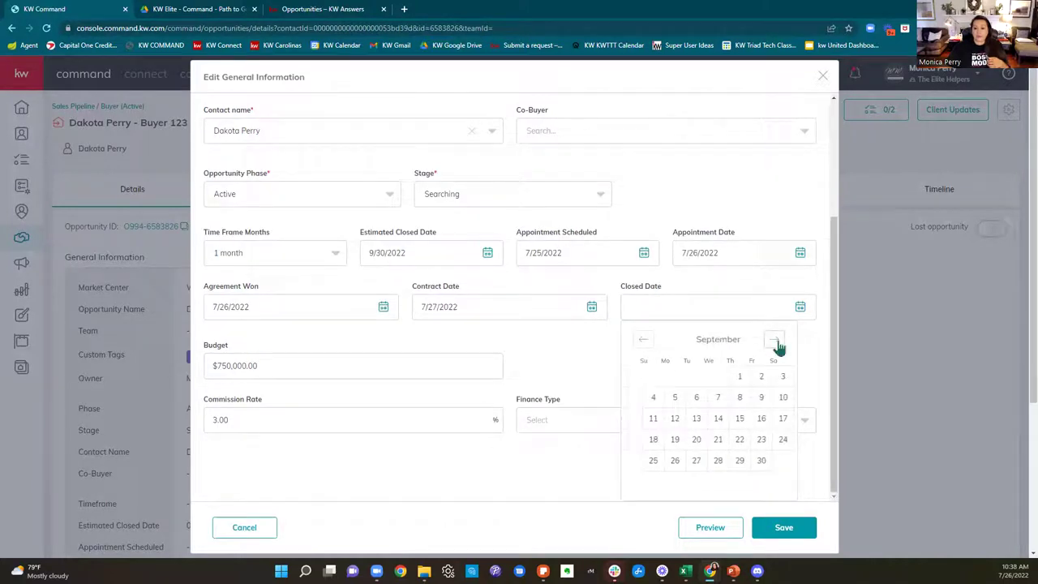
{"action": "left_click", "coordinate": [761, 459]}
Step: Choose Conventional finance type and save the general information
{"action": "scroll", "coordinate": [580, 417], "scroll_direction": "down", "scroll_amount": 3}
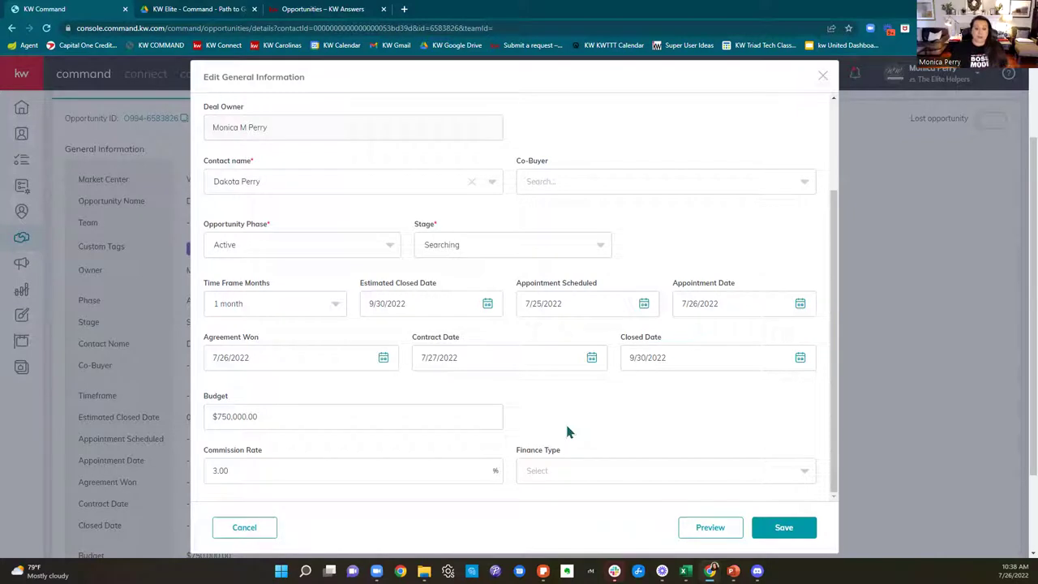
{"action": "scroll", "coordinate": [611, 424], "scroll_direction": "down", "scroll_amount": 1}
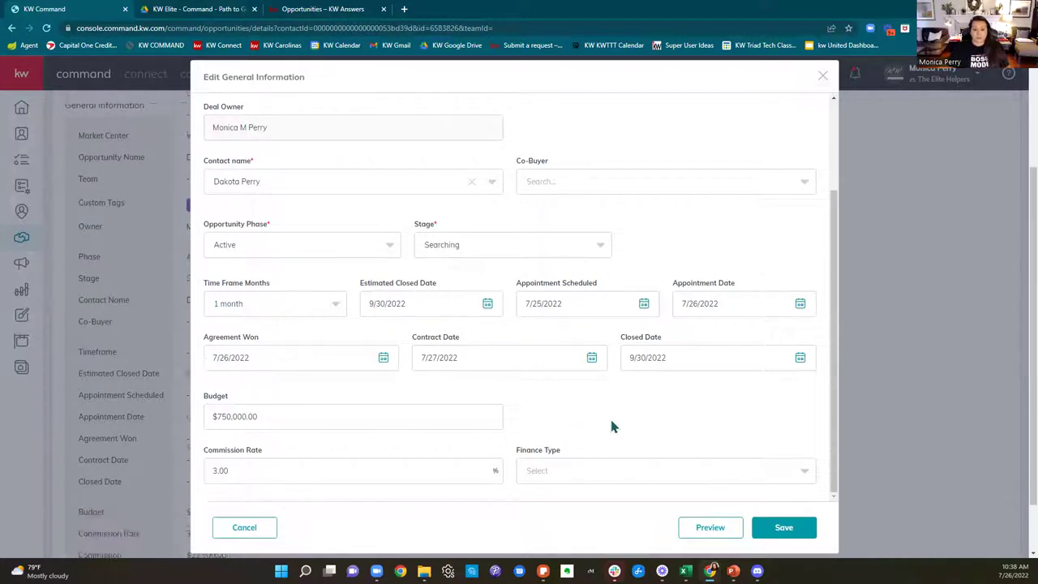
{"action": "left_click", "coordinate": [570, 480]}
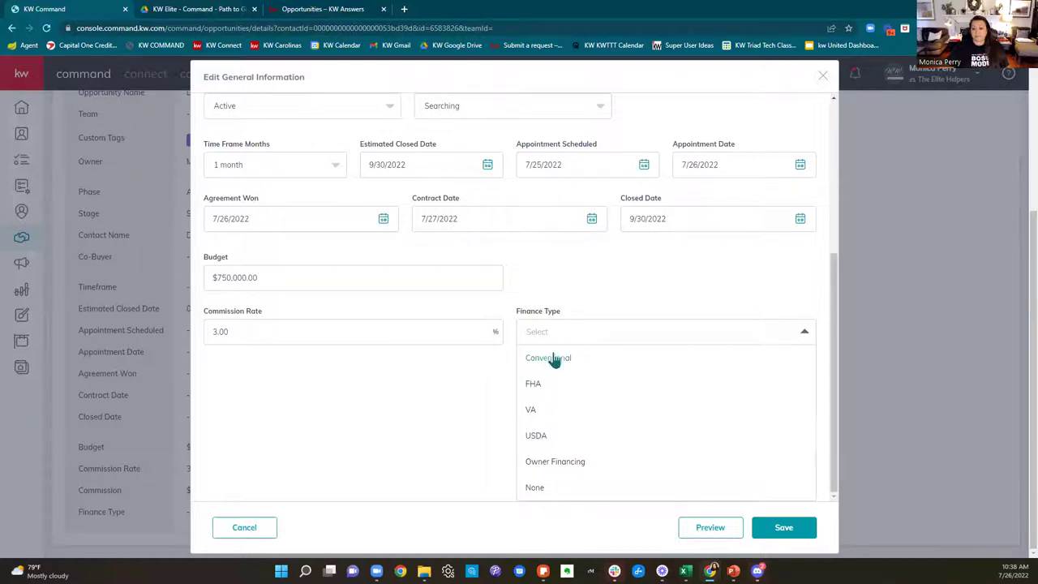
{"action": "left_click", "coordinate": [554, 359]}
{"action": "left_click", "coordinate": [807, 529]}
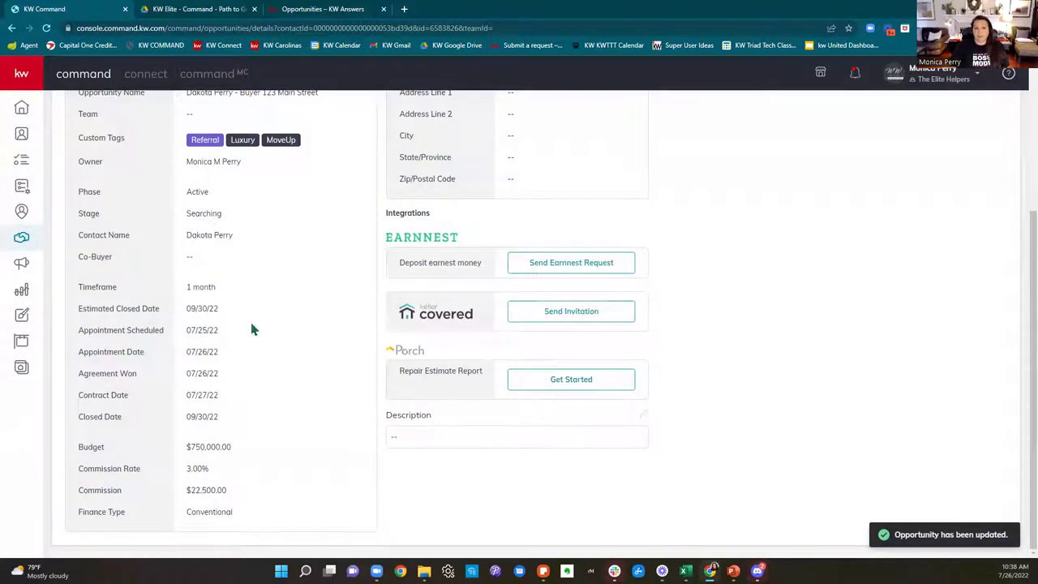
{"action": "scroll", "coordinate": [619, 443], "scroll_direction": "up", "scroll_amount": 3}
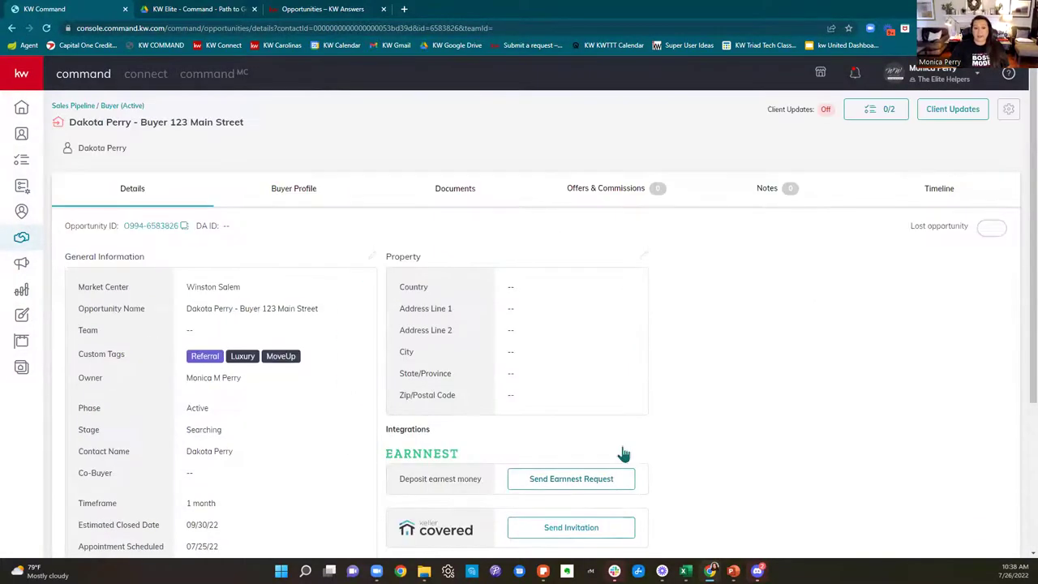
Step: Open a new Chrome tab and go to triad.mlsmatrix.com via the 'tr' suggestion
{"action": "left_click", "coordinate": [403, 9]}
{"action": "type", "text": "tr"}
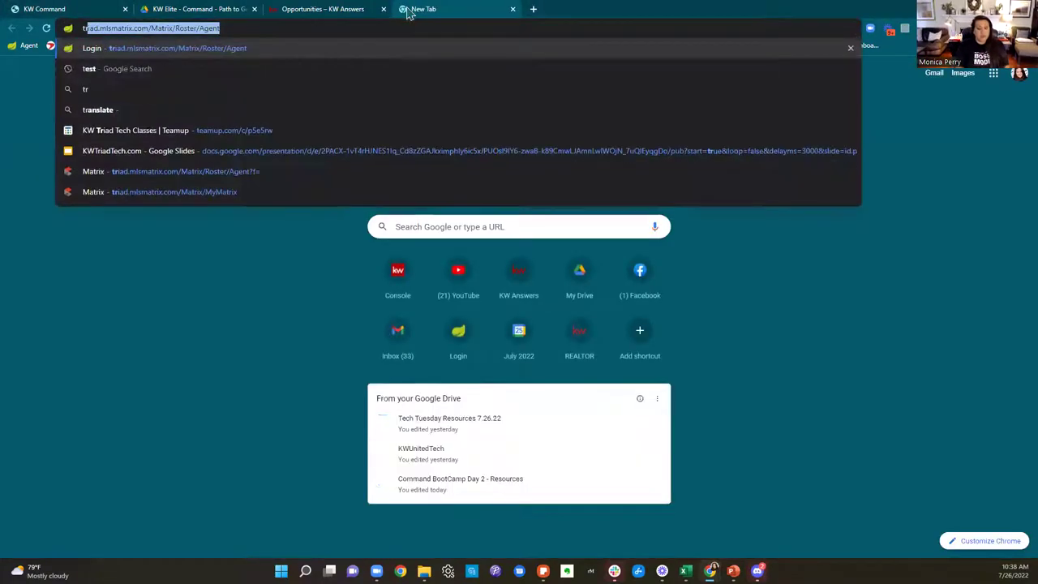
{"action": "key", "text": "Return"}
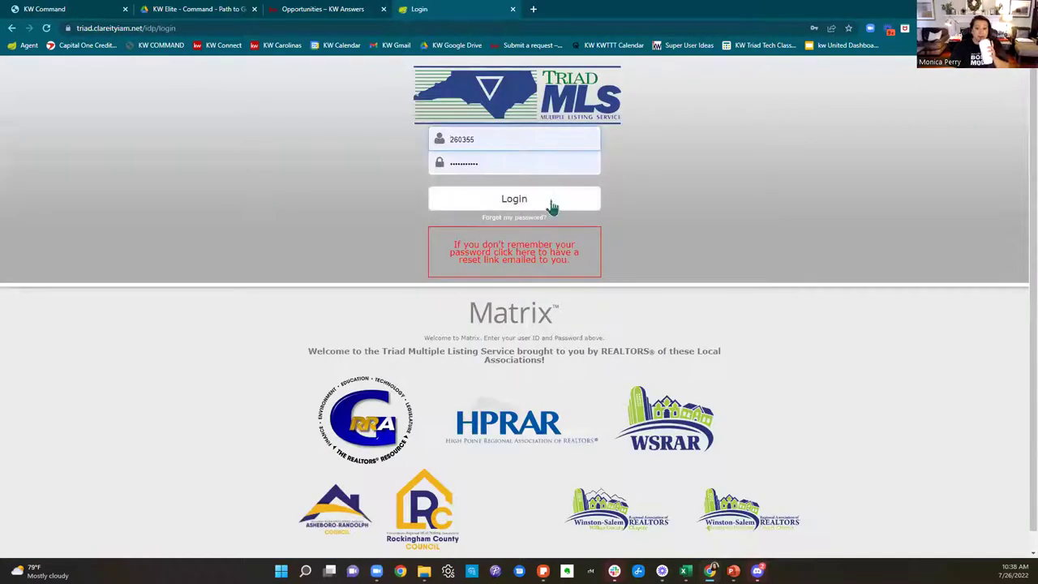
Step: Log in to Triad MLS Matrix and show the office's 163 active listings
{"action": "left_click", "coordinate": [550, 202]}
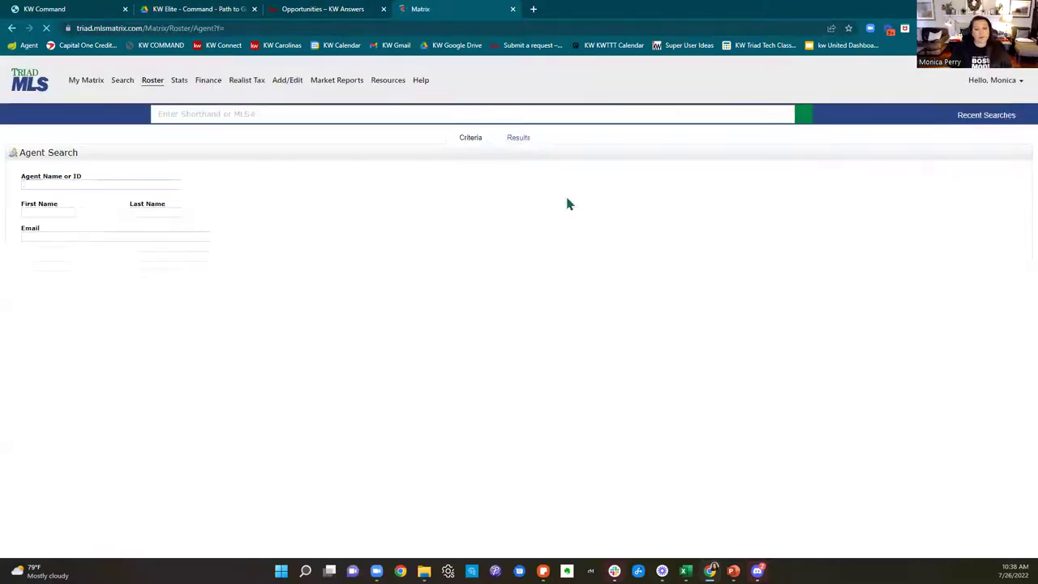
{"action": "mouse_move", "coordinate": [88, 83]}
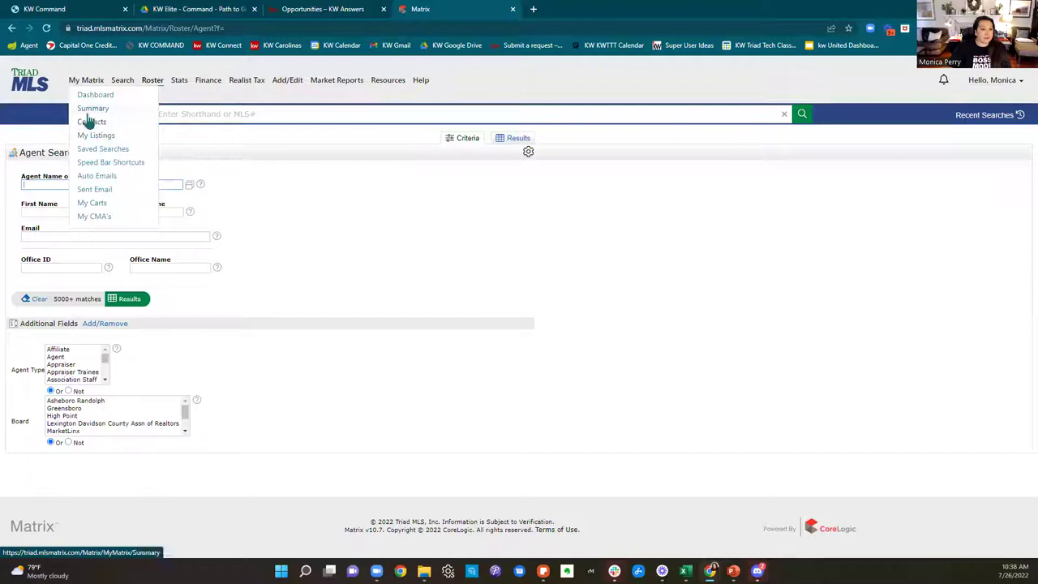
{"action": "left_click", "coordinate": [95, 95]}
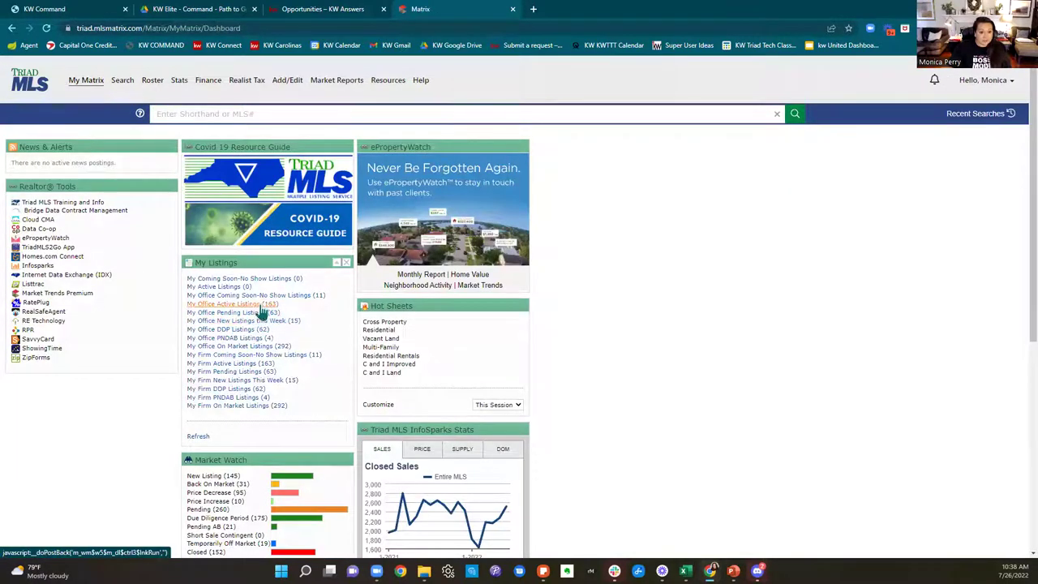
{"action": "left_click", "coordinate": [261, 305]}
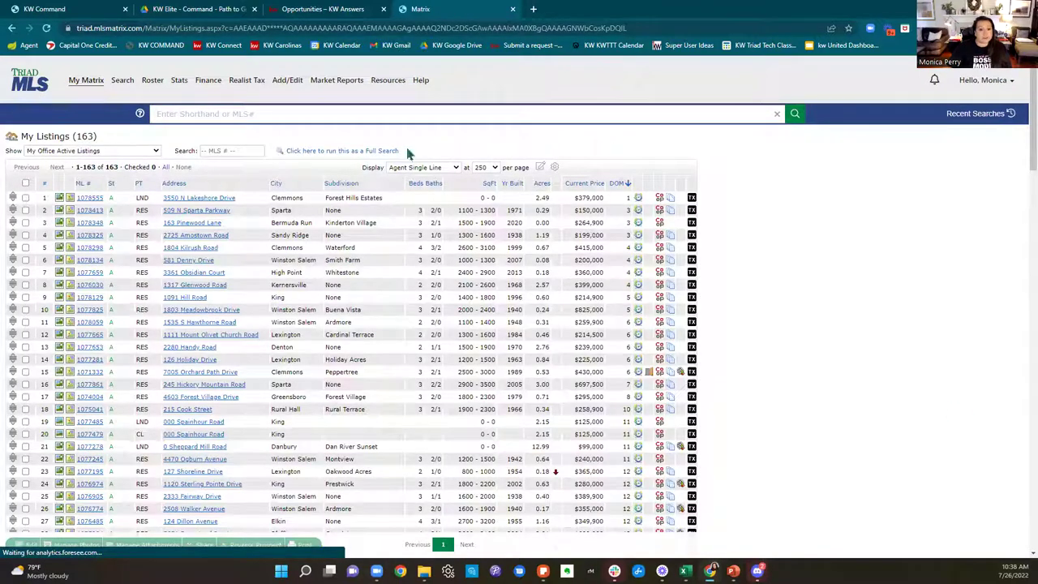
{"action": "left_click", "coordinate": [590, 191]}
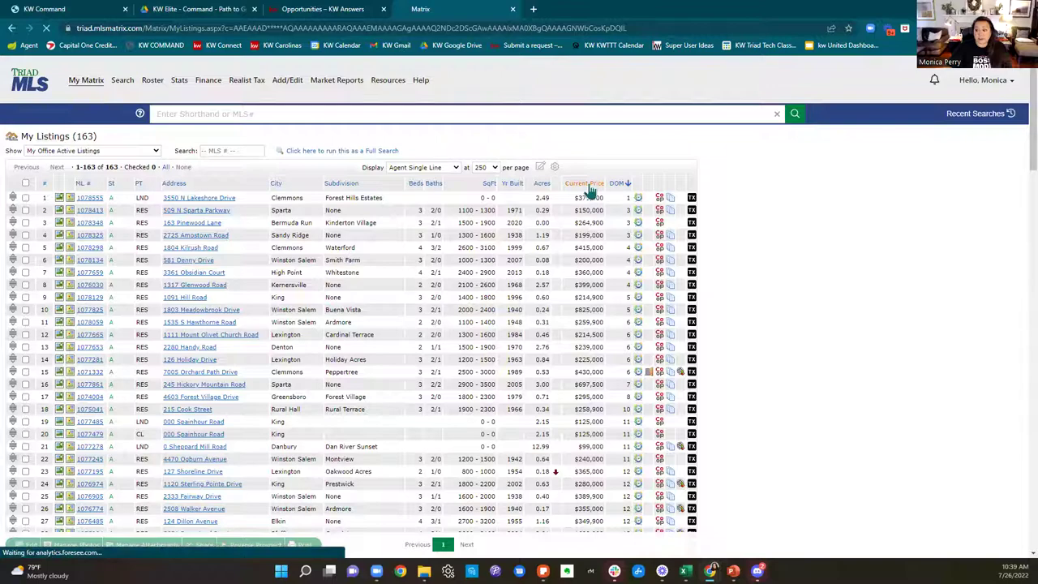
{"action": "left_click_drag", "start_coordinate": [585, 197], "coordinate": [604, 210]}
{"action": "left_click", "coordinate": [823, 247]}
{"action": "scroll", "coordinate": [823, 247], "scroll_direction": "down", "scroll_amount": 15}
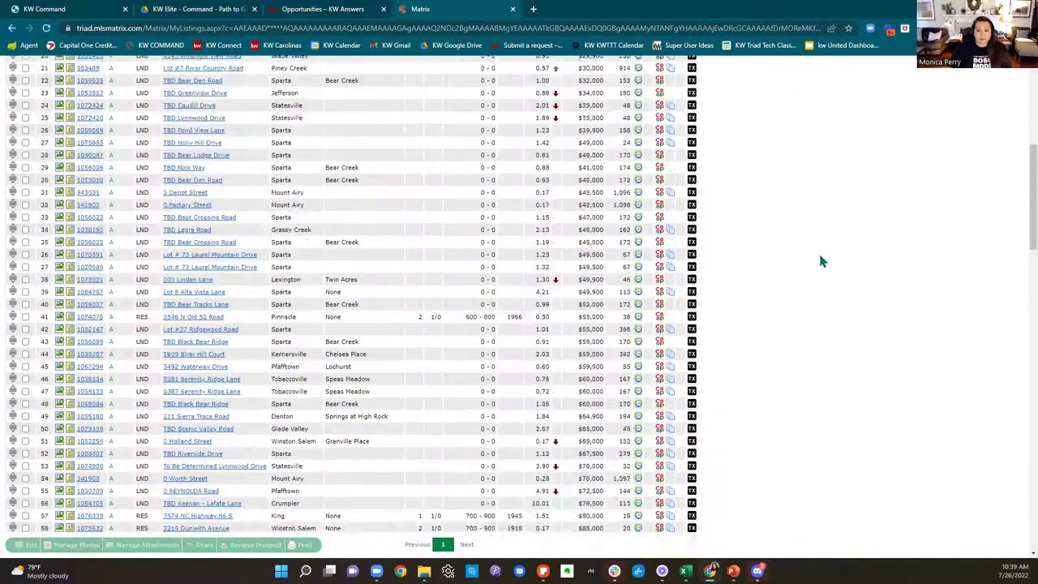
{"action": "scroll", "coordinate": [820, 261], "scroll_direction": "down", "scroll_amount": 10}
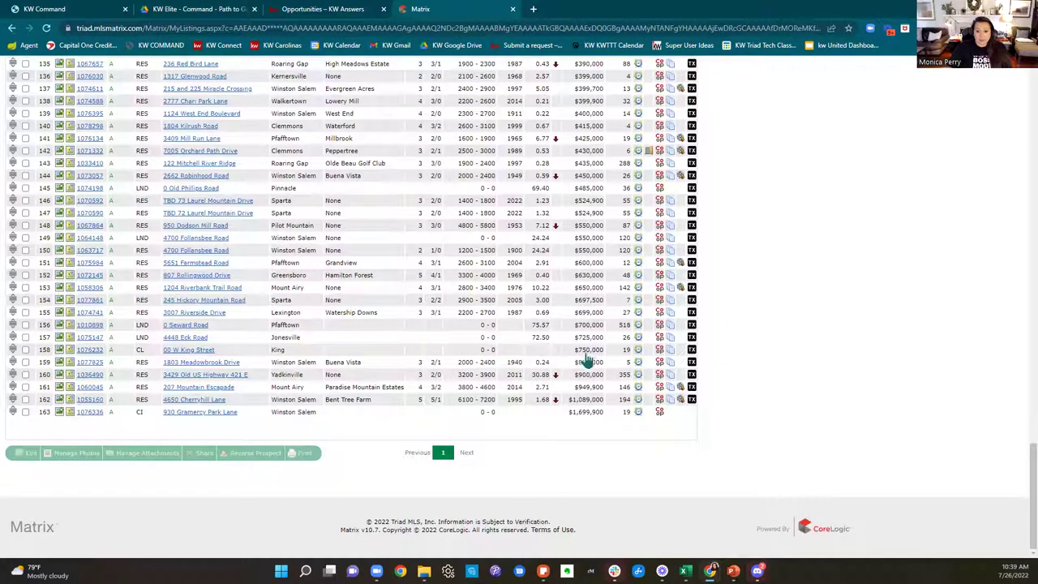
{"action": "left_click", "coordinate": [84, 363]}
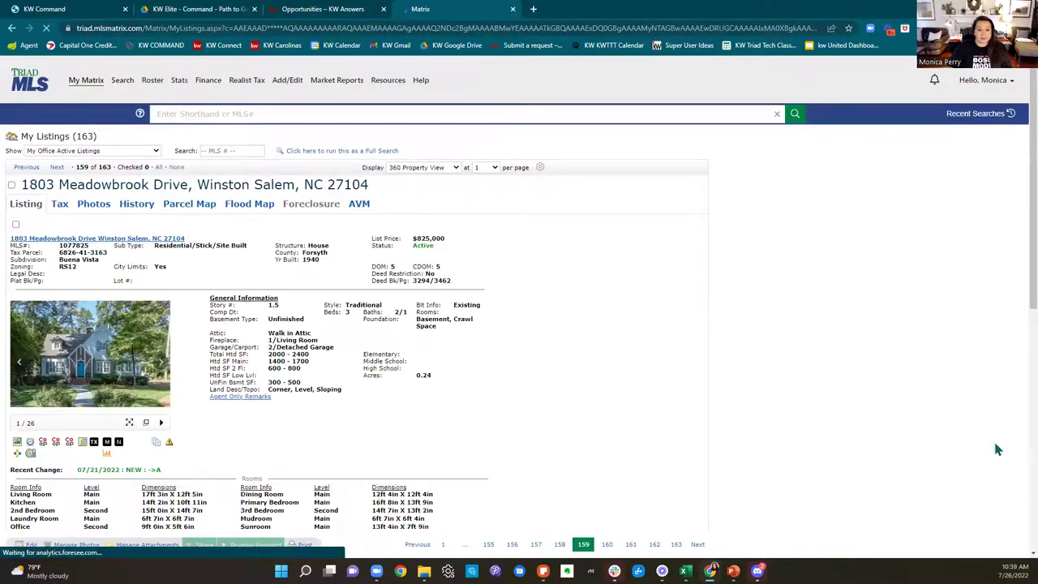
{"action": "scroll", "coordinate": [856, 378], "scroll_direction": "down", "scroll_amount": 1}
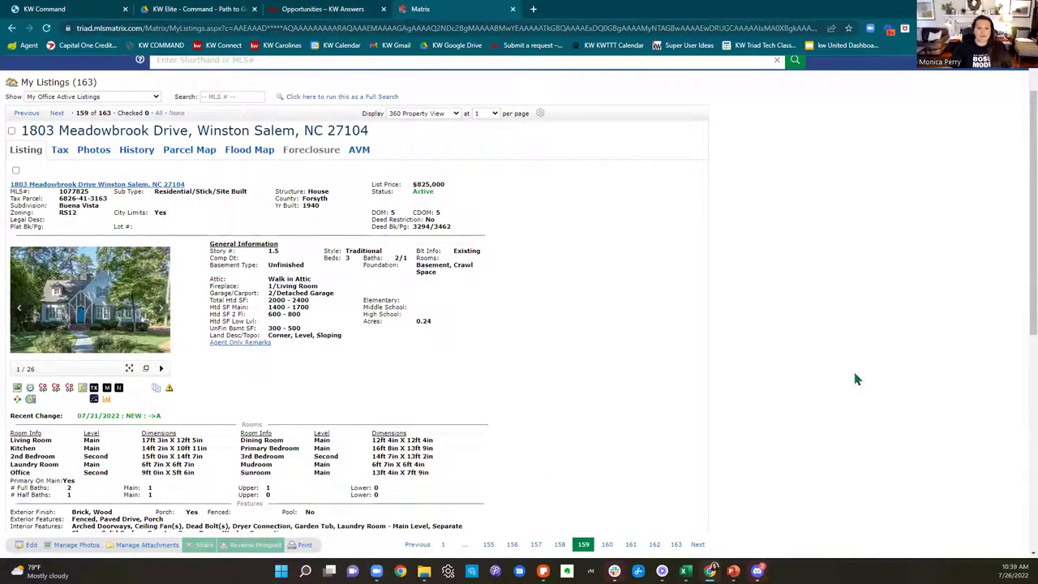
{"action": "scroll", "coordinate": [857, 379], "scroll_direction": "down", "scroll_amount": 1}
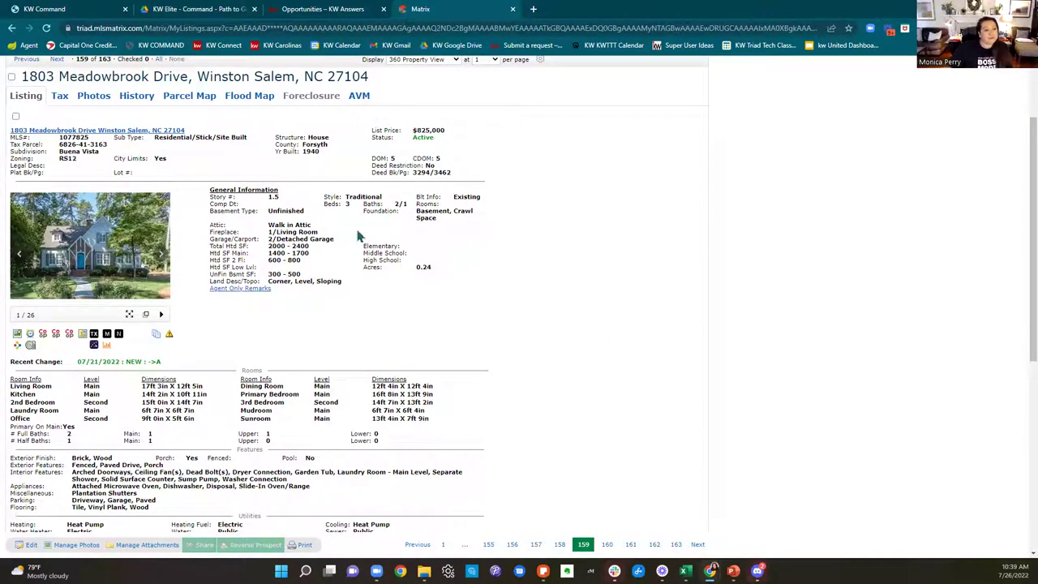
{"action": "scroll", "coordinate": [332, 284], "scroll_direction": "down", "scroll_amount": 4}
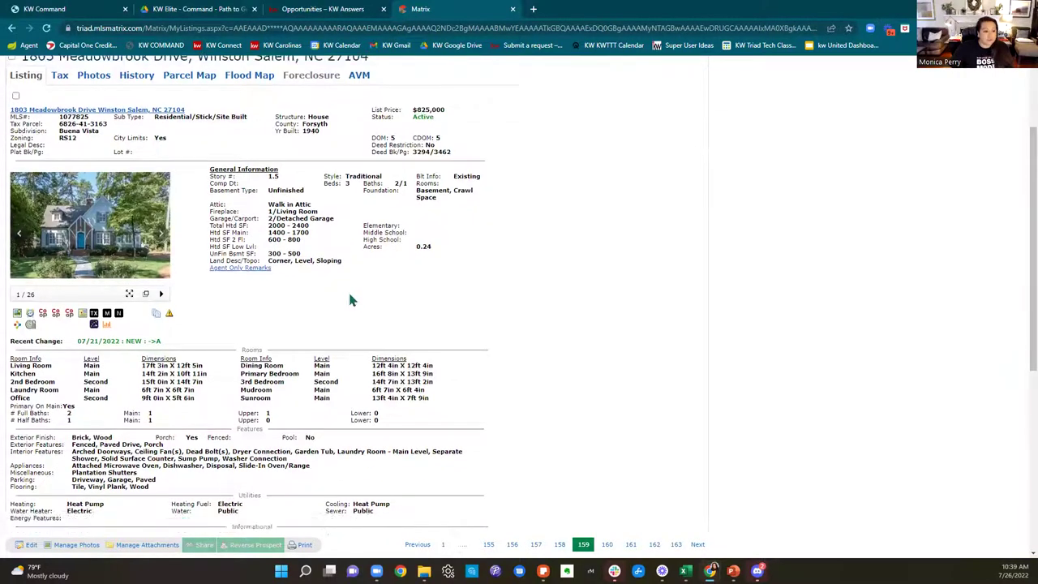
{"action": "scroll", "coordinate": [378, 338], "scroll_direction": "up", "scroll_amount": 6}
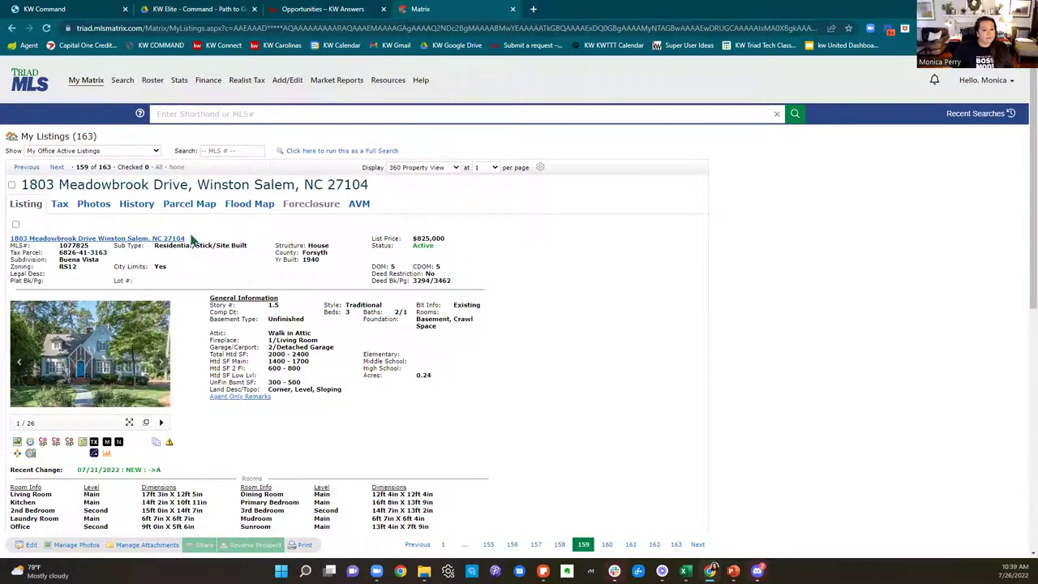
{"action": "left_click_drag", "start_coordinate": [193, 241], "coordinate": [11, 241]}
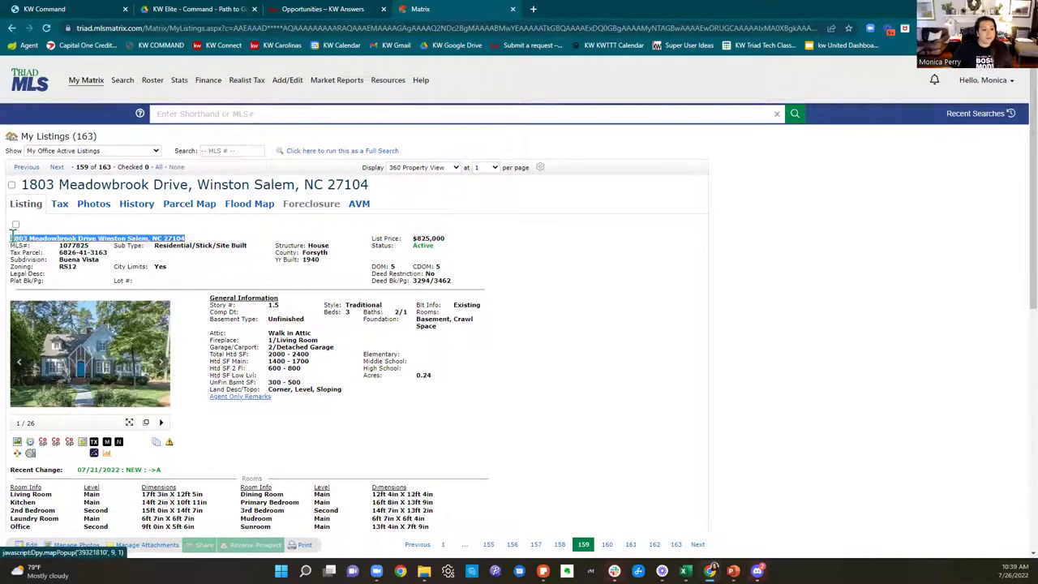
{"action": "right_click", "coordinate": [27, 239]}
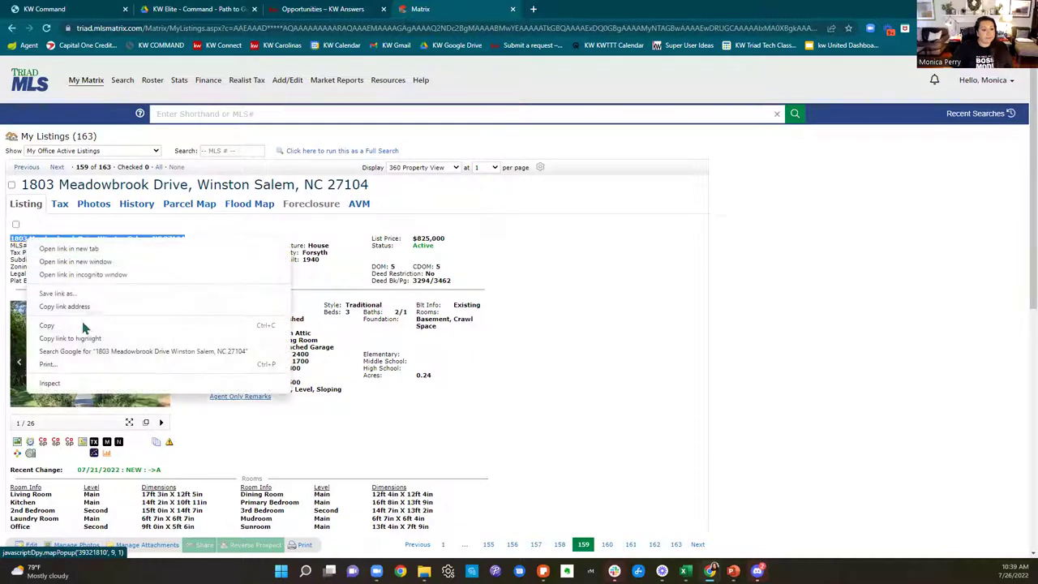
{"action": "left_click", "coordinate": [47, 325]}
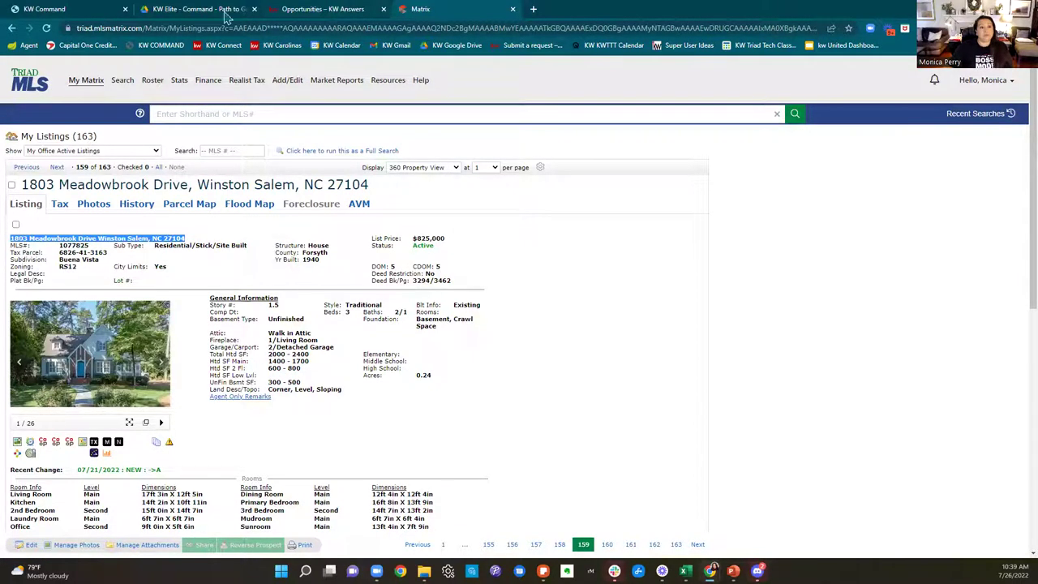
{"action": "left_click", "coordinate": [304, 8]}
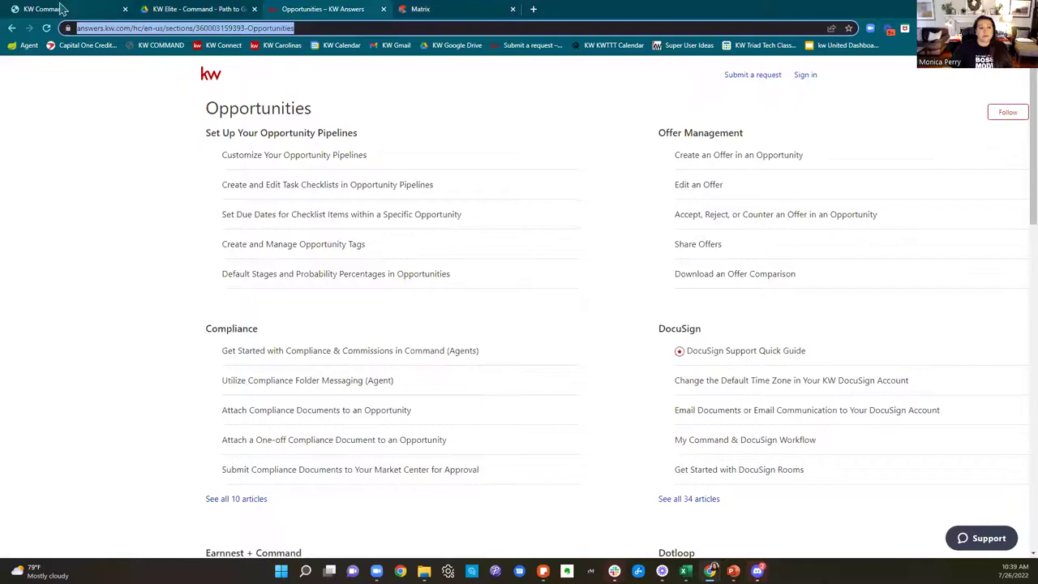
{"action": "left_click", "coordinate": [63, 8]}
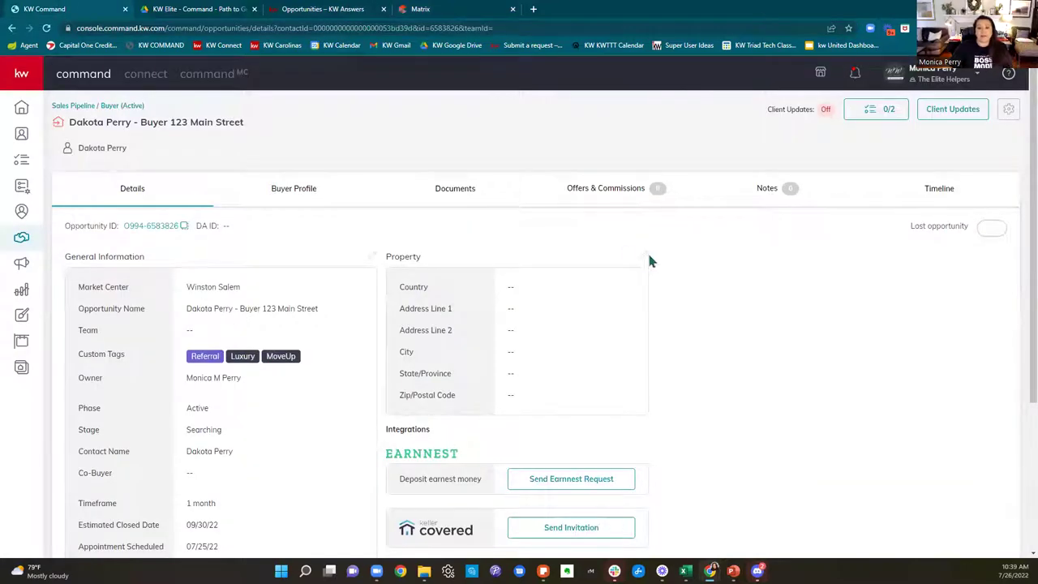
{"action": "left_click", "coordinate": [646, 257]}
{"action": "left_click", "coordinate": [397, 212]}
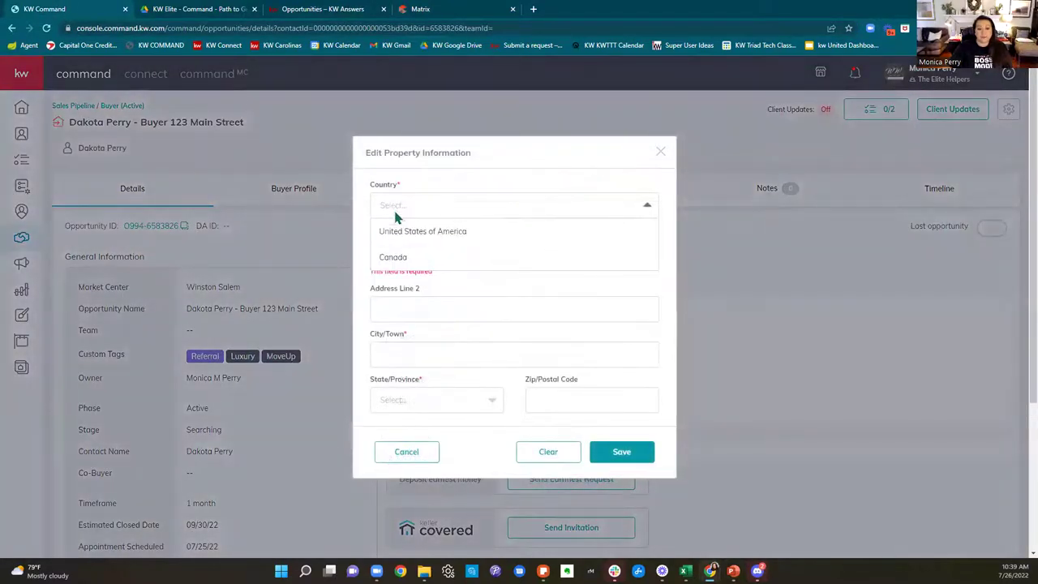
{"action": "left_click", "coordinate": [408, 231]}
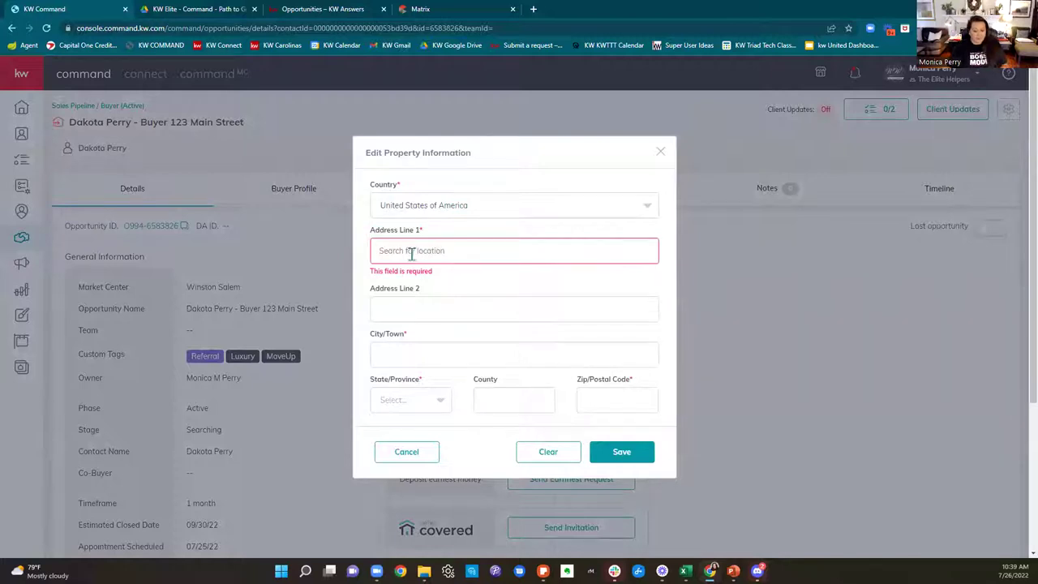
{"action": "left_click", "coordinate": [411, 253]}
{"action": "key", "text": "ctrl+v"}
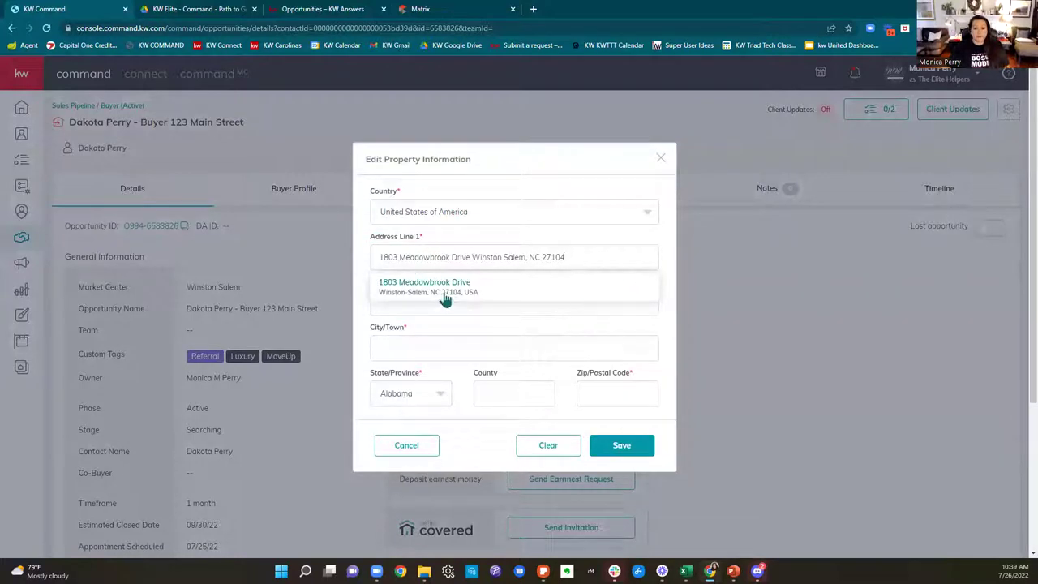
{"action": "left_click", "coordinate": [444, 288]}
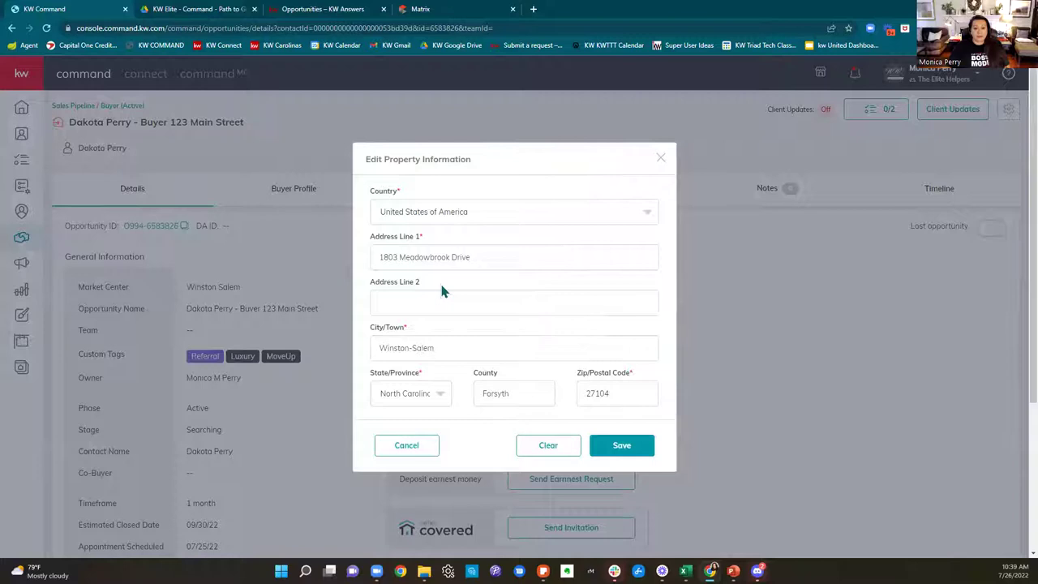
{"action": "left_click", "coordinate": [621, 445]}
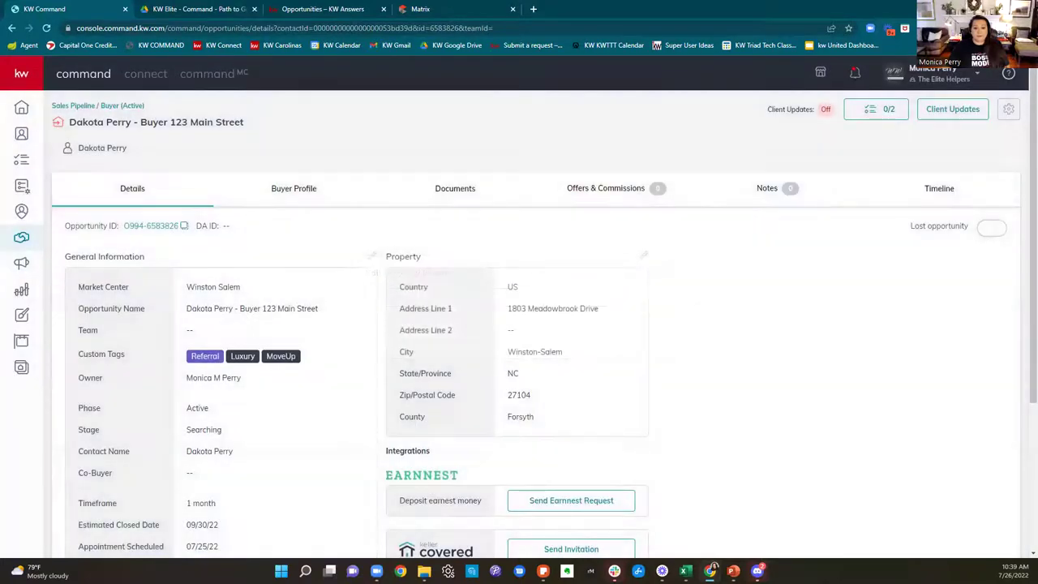
{"action": "scroll", "coordinate": [892, 413], "scroll_direction": "down", "scroll_amount": 2}
{"action": "scroll", "coordinate": [833, 386], "scroll_direction": "up", "scroll_amount": 2}
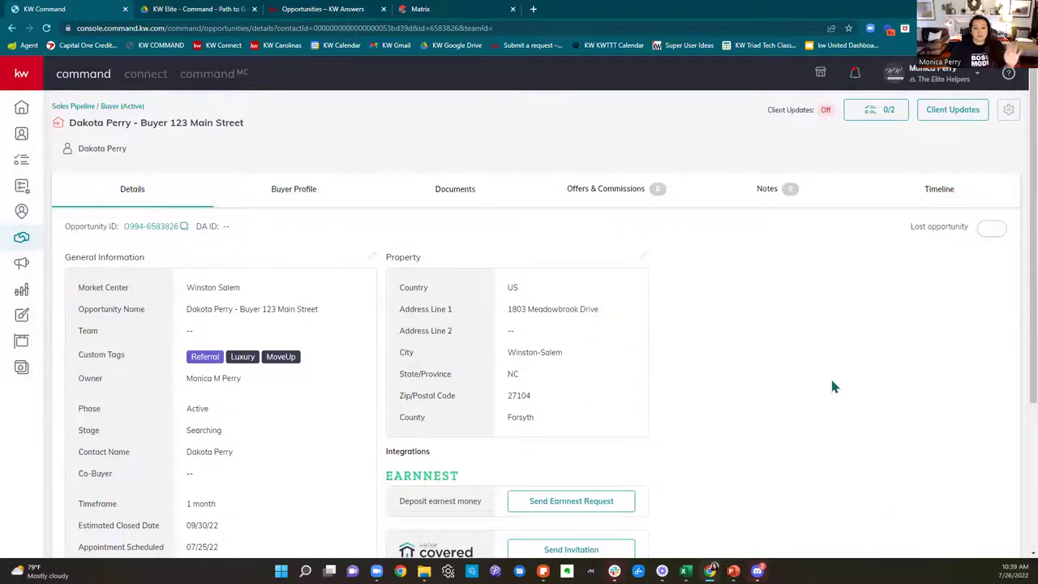
{"action": "scroll", "coordinate": [832, 387], "scroll_direction": "down", "scroll_amount": 2}
{"action": "scroll", "coordinate": [832, 387], "scroll_direction": "down", "scroll_amount": 1}
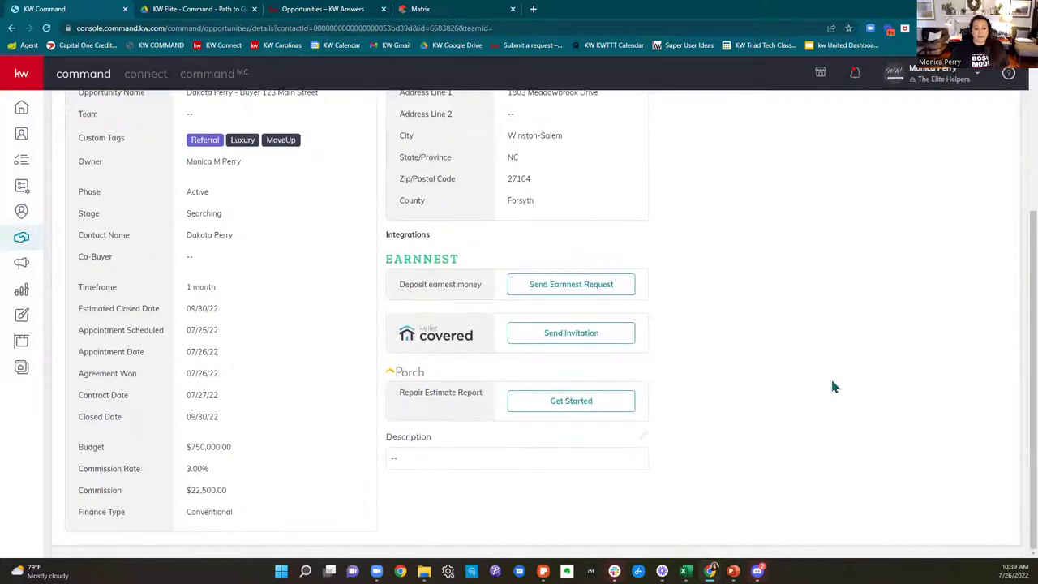
{"action": "scroll", "coordinate": [832, 386], "scroll_direction": "up", "scroll_amount": 3}
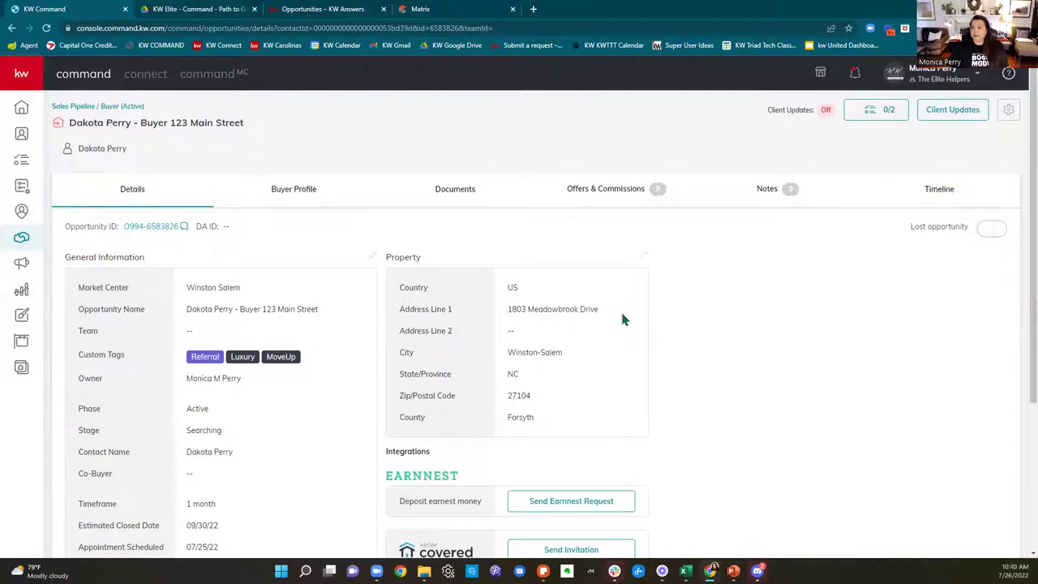
Step: Review the Buyer Profile's registration status, glance at the Path to Get Paid guide, then view Documents
{"action": "left_click", "coordinate": [292, 195]}
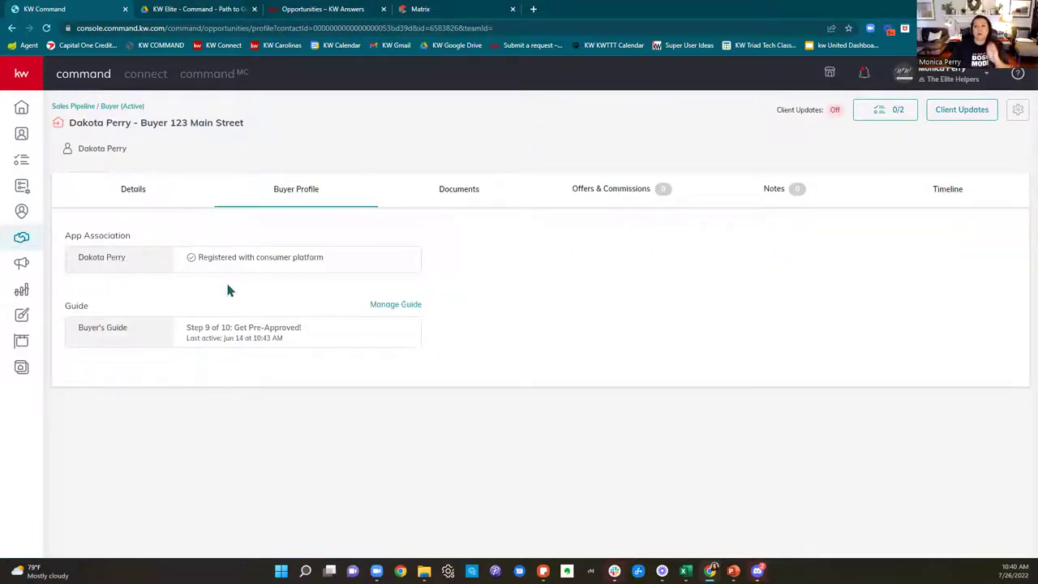
{"action": "left_click_drag", "start_coordinate": [212, 257], "coordinate": [359, 264]}
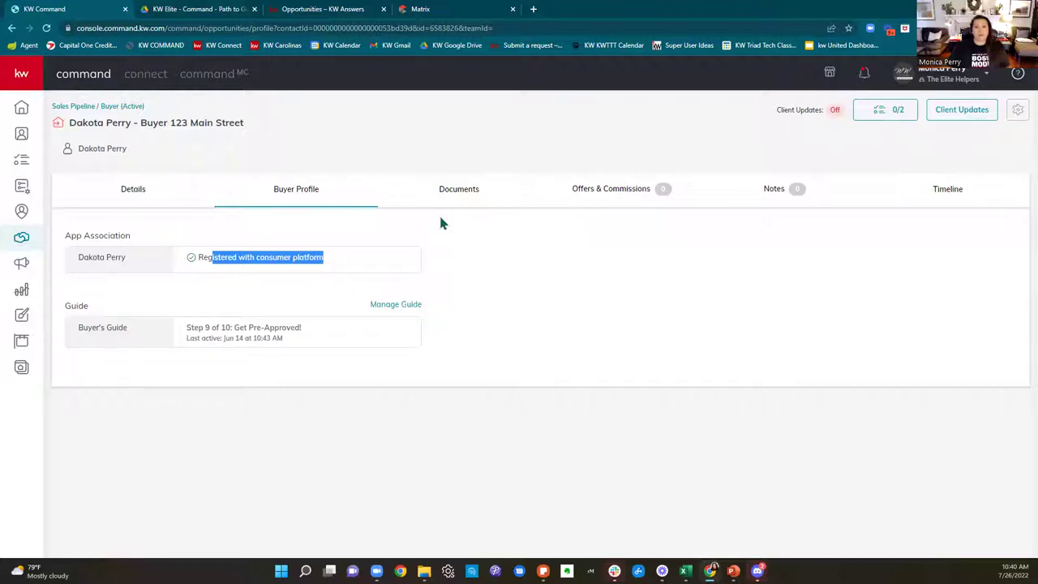
{"action": "left_click", "coordinate": [459, 200]}
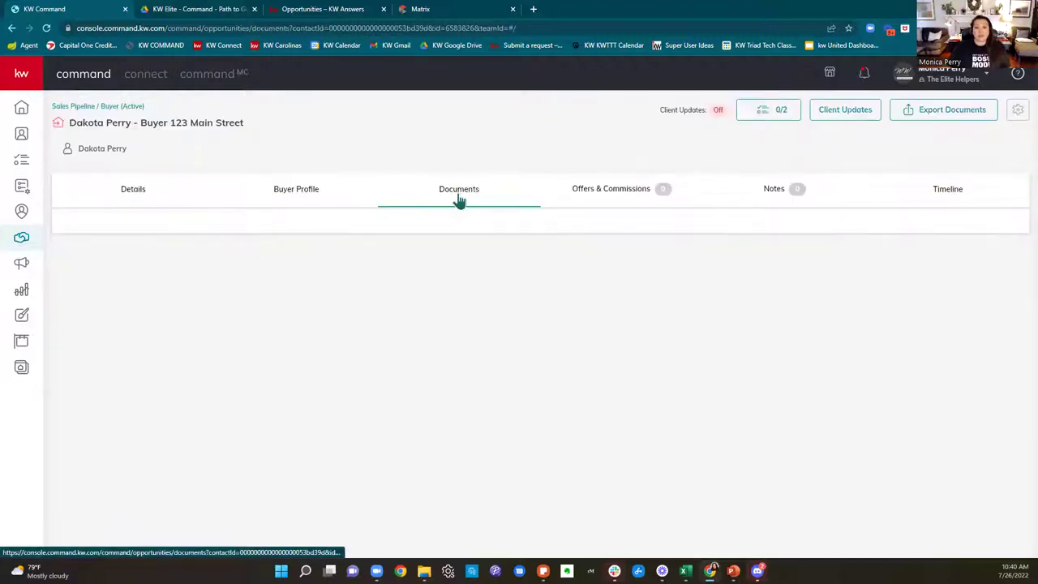
{"action": "left_click", "coordinate": [206, 9]}
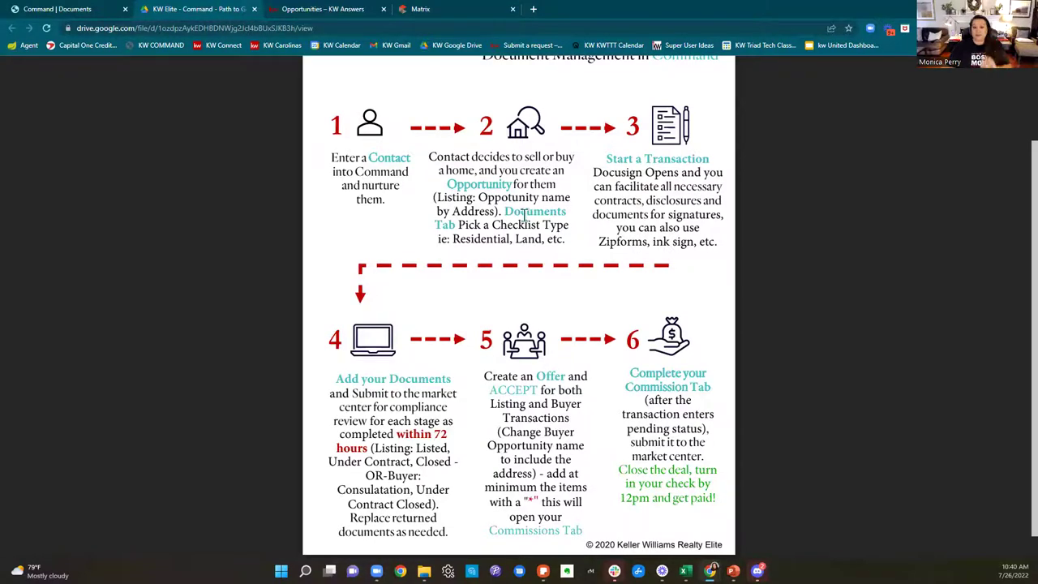
{"action": "left_click", "coordinate": [24, 10]}
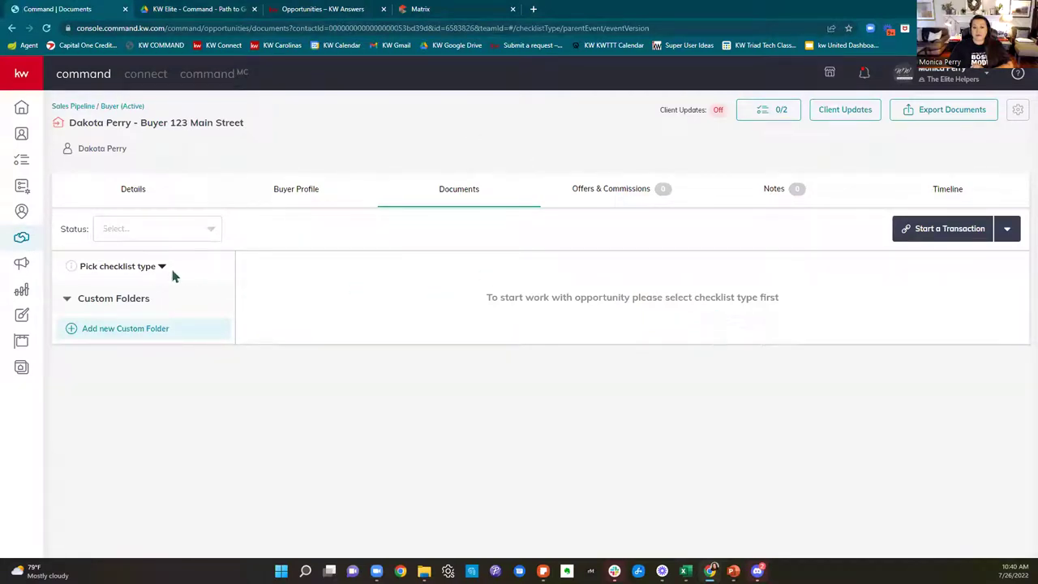
Step: Choose Residential as the opportunity's checklist type
{"action": "left_click", "coordinate": [150, 277]}
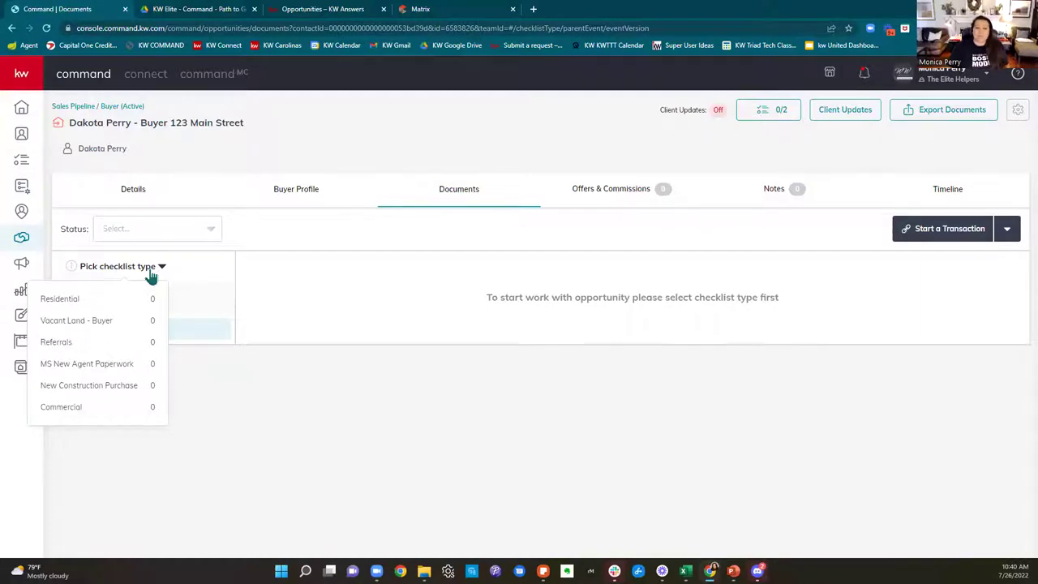
{"action": "left_click", "coordinate": [131, 299]}
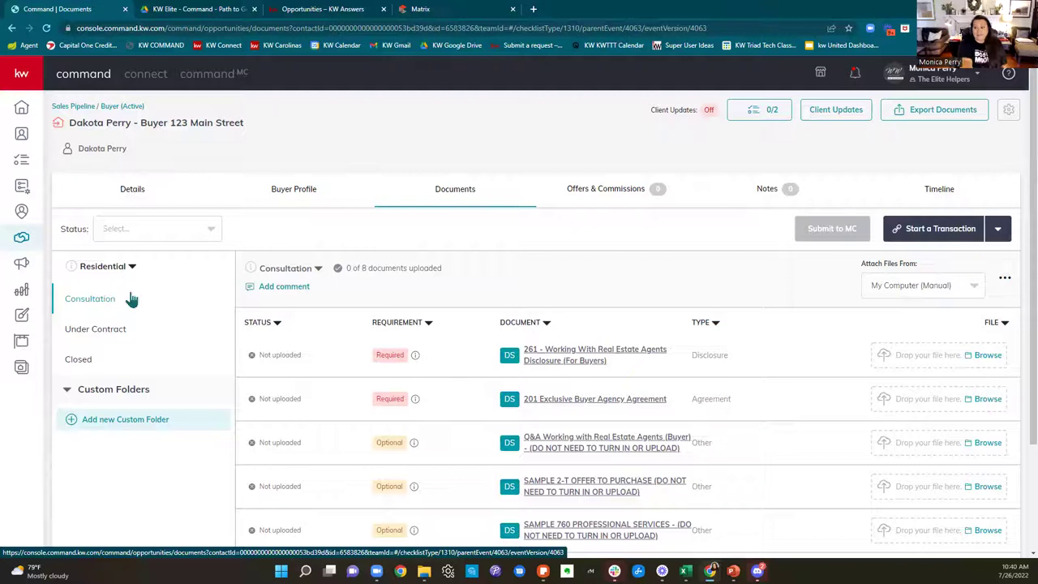
{"action": "scroll", "coordinate": [811, 259], "scroll_direction": "down", "scroll_amount": 2}
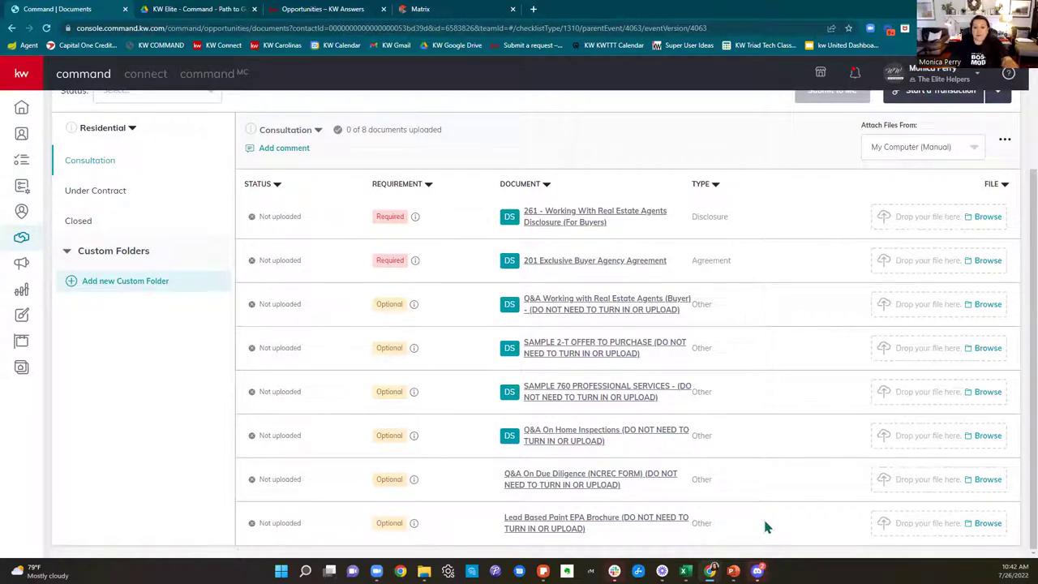
{"action": "left_click_drag", "start_coordinate": [364, 219], "coordinate": [704, 230]}
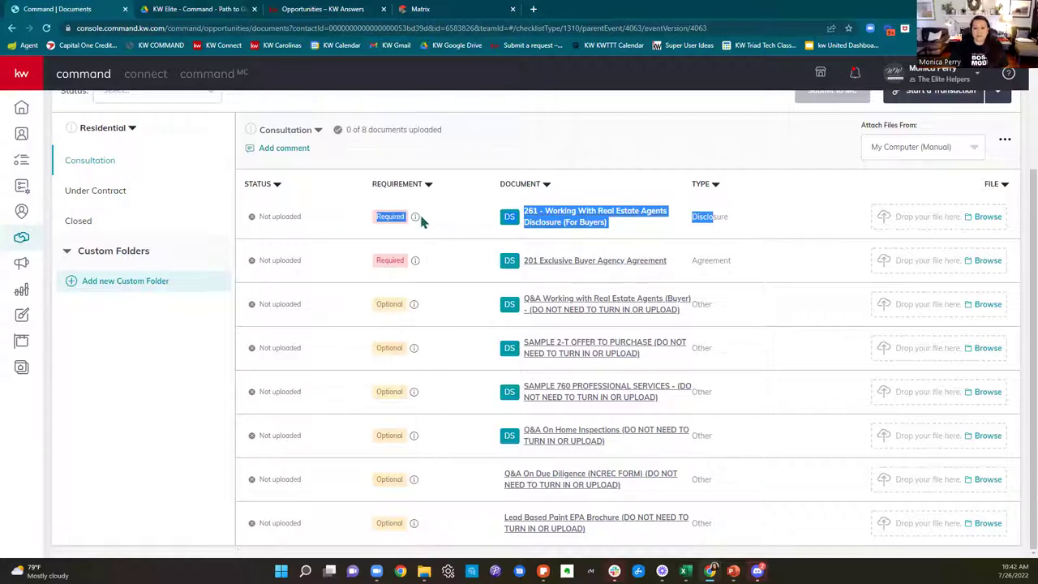
{"action": "mouse_move", "coordinate": [416, 221]}
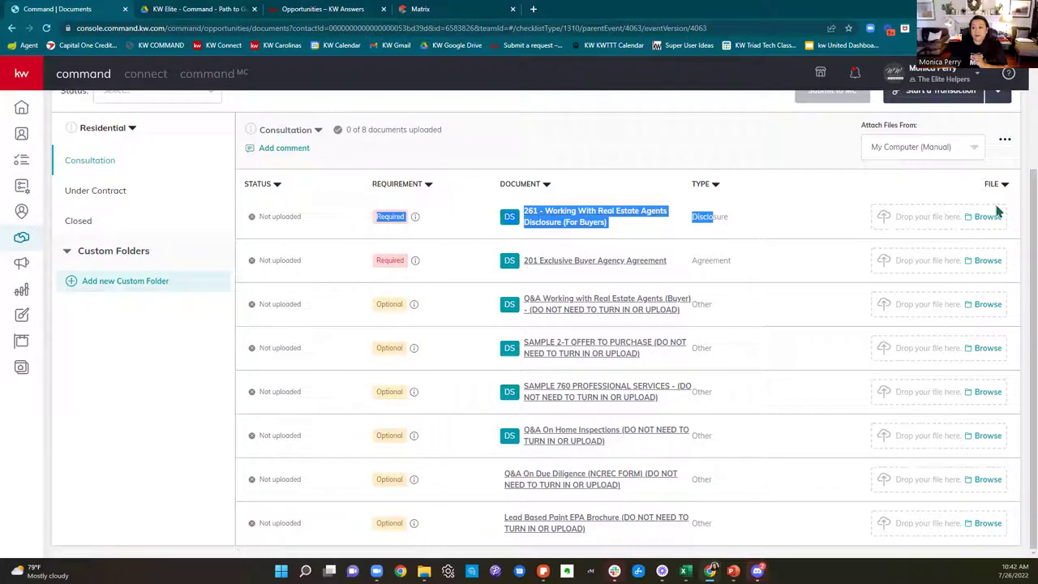
Step: Preview the Working With Real Estate Agents Disclosure, then close it back to the Consultation list
{"action": "left_click", "coordinate": [806, 217]}
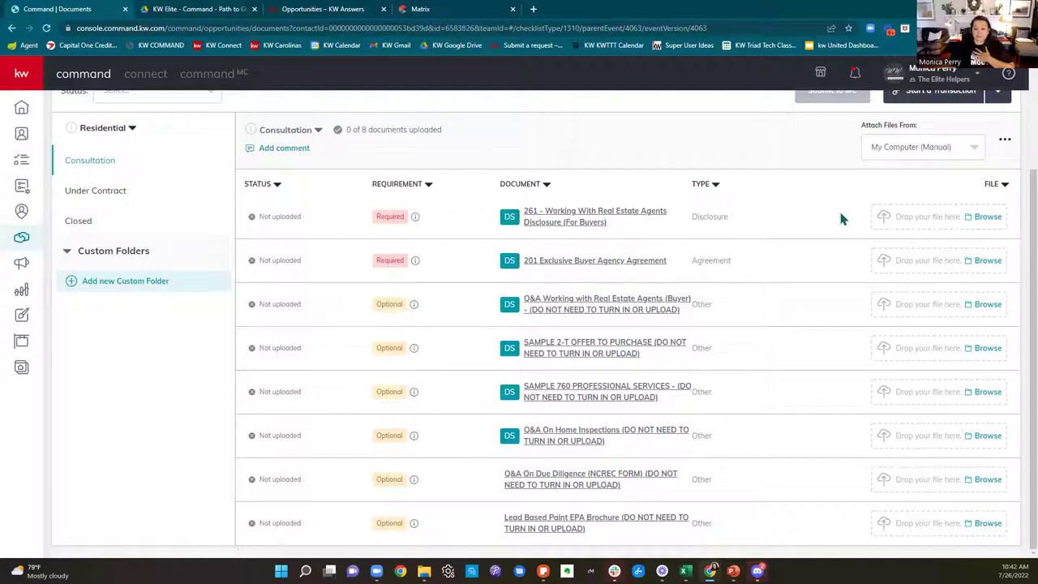
{"action": "left_click", "coordinate": [576, 216]}
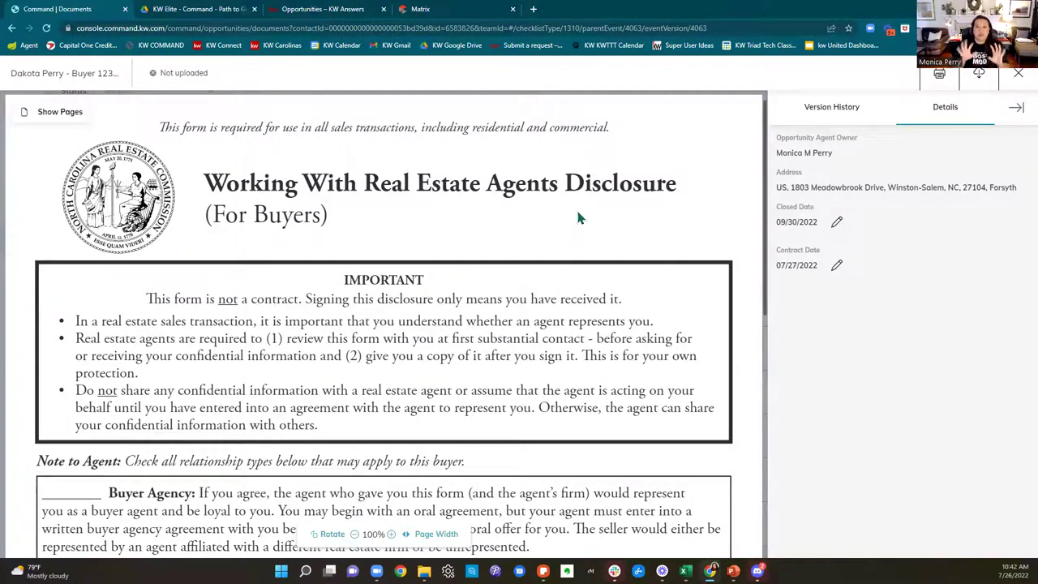
{"action": "scroll", "coordinate": [627, 234], "scroll_direction": "down", "scroll_amount": 9}
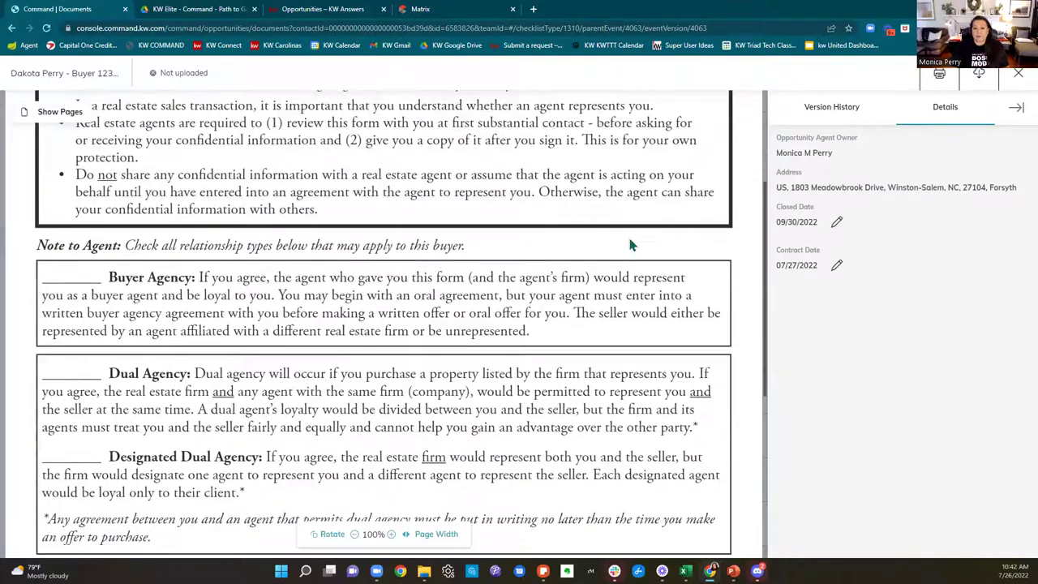
{"action": "scroll", "coordinate": [631, 244], "scroll_direction": "up", "scroll_amount": 4}
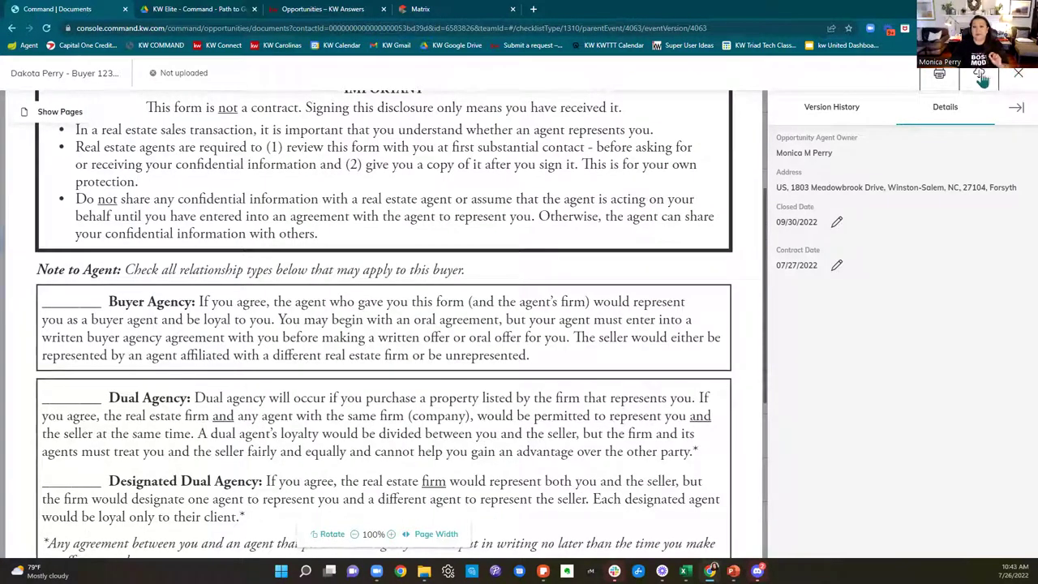
{"action": "left_click", "coordinate": [1019, 78]}
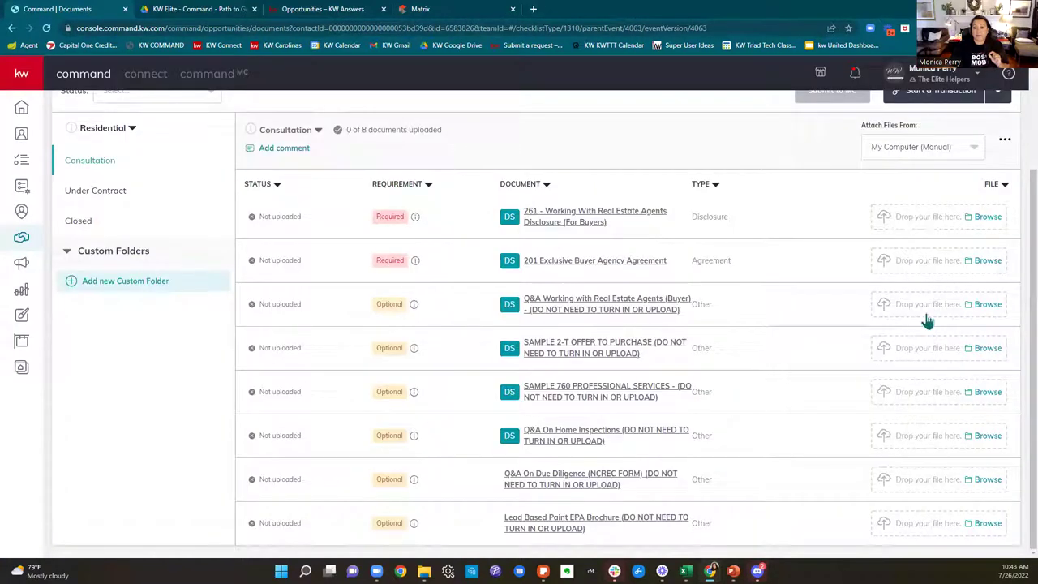
Step: Switch to the Under Contract checklist and highlight 'MLS Agent Full - DDP or Pending'
{"action": "scroll", "coordinate": [836, 405], "scroll_direction": "up", "scroll_amount": 2}
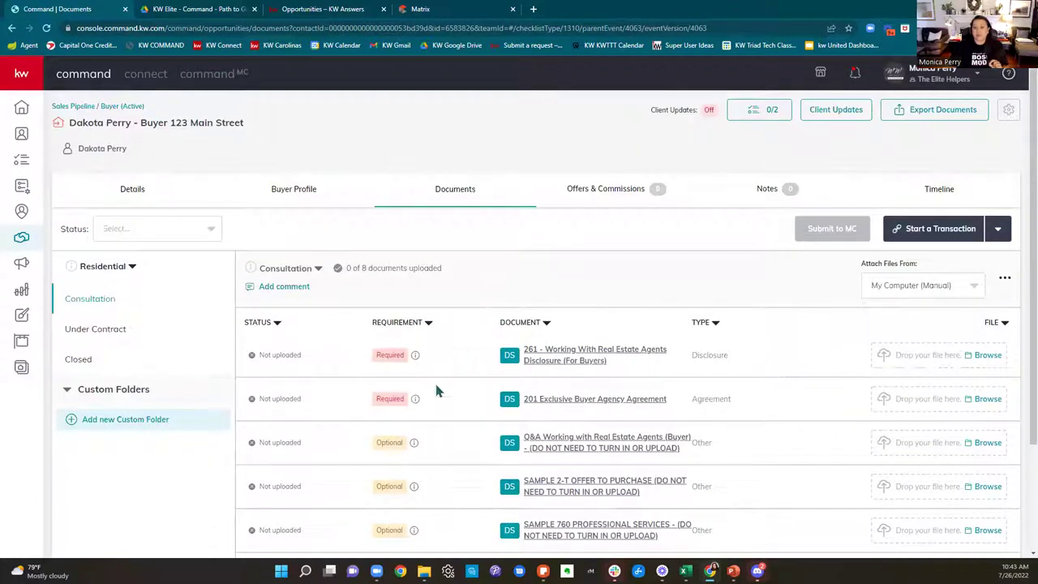
{"action": "scroll", "coordinate": [630, 431], "scroll_direction": "down", "scroll_amount": 1}
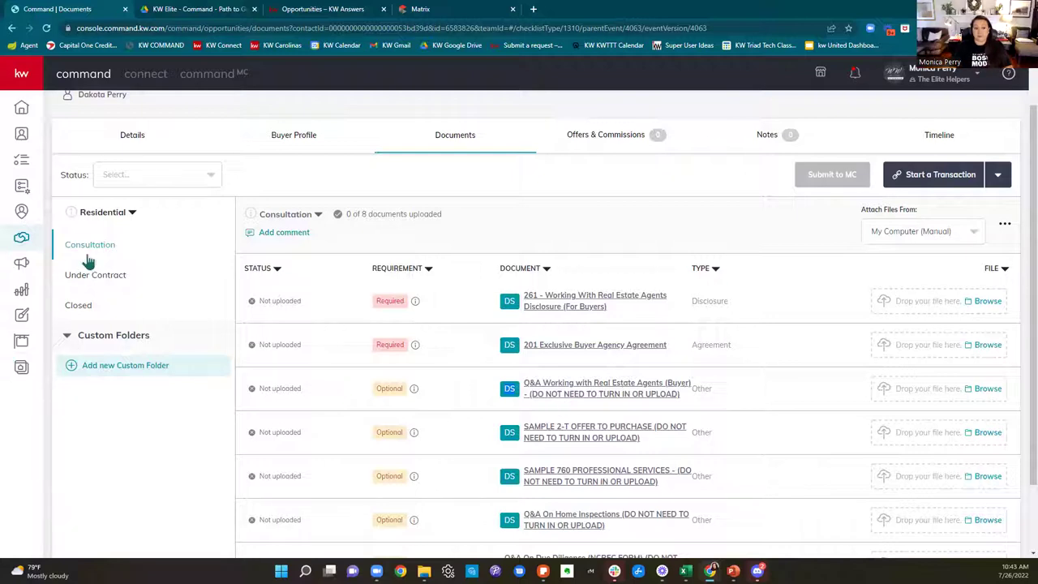
{"action": "scroll", "coordinate": [784, 220], "scroll_direction": "down", "scroll_amount": 1}
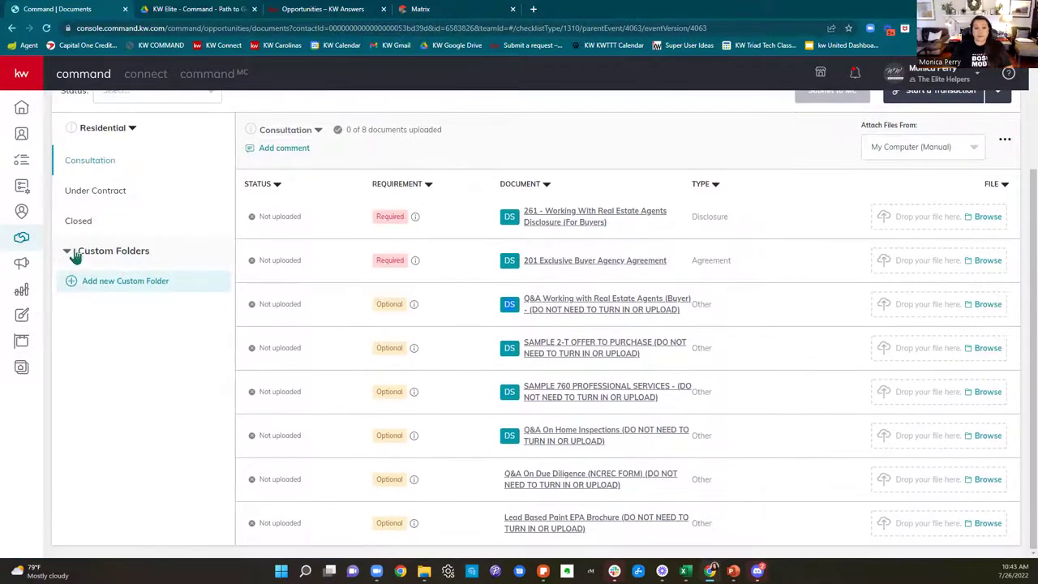
{"action": "left_click", "coordinate": [95, 190]}
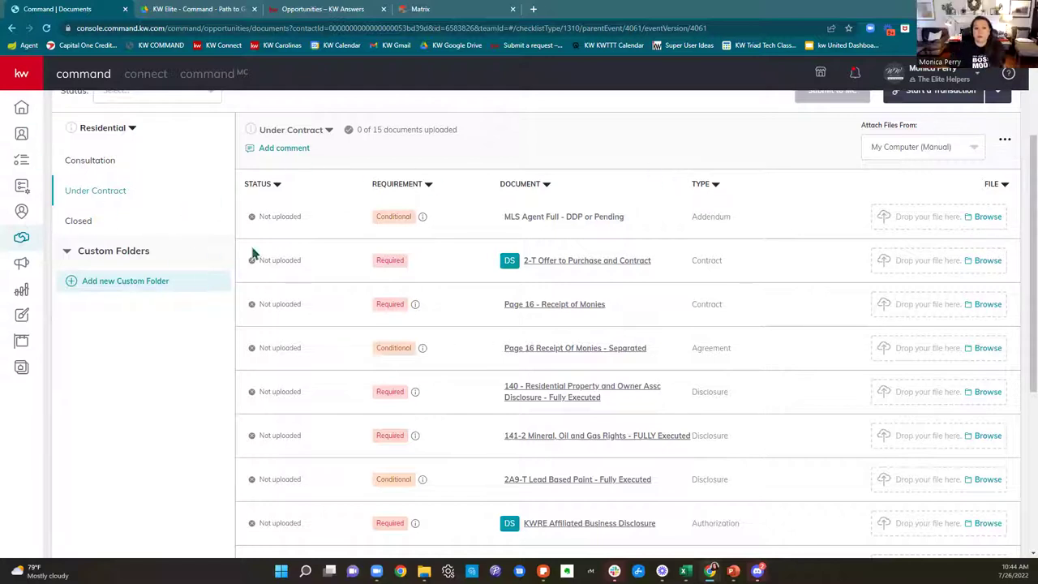
{"action": "left_click_drag", "start_coordinate": [496, 220], "coordinate": [622, 226]}
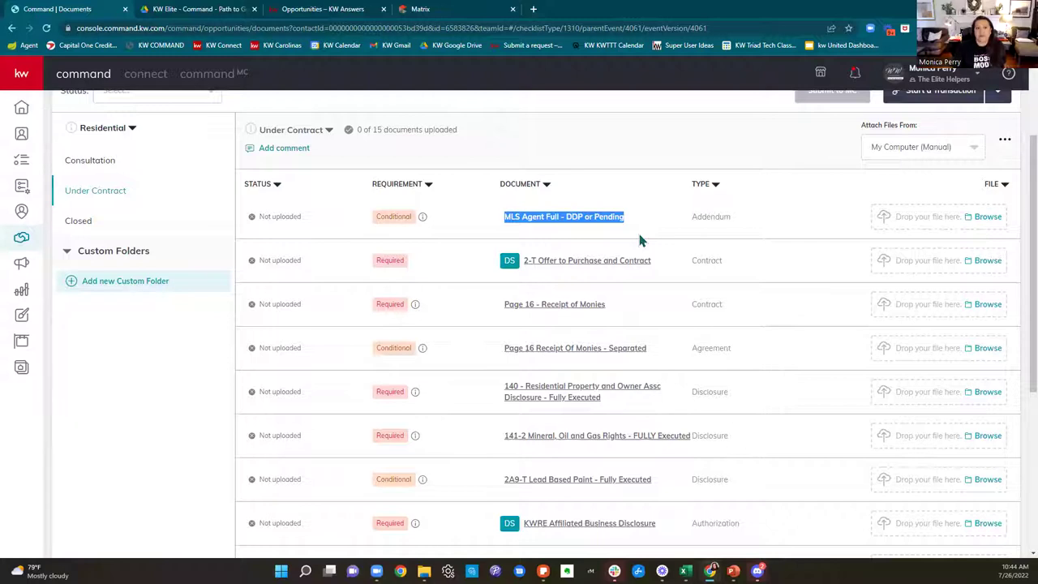
{"action": "left_click", "coordinate": [462, 15]}
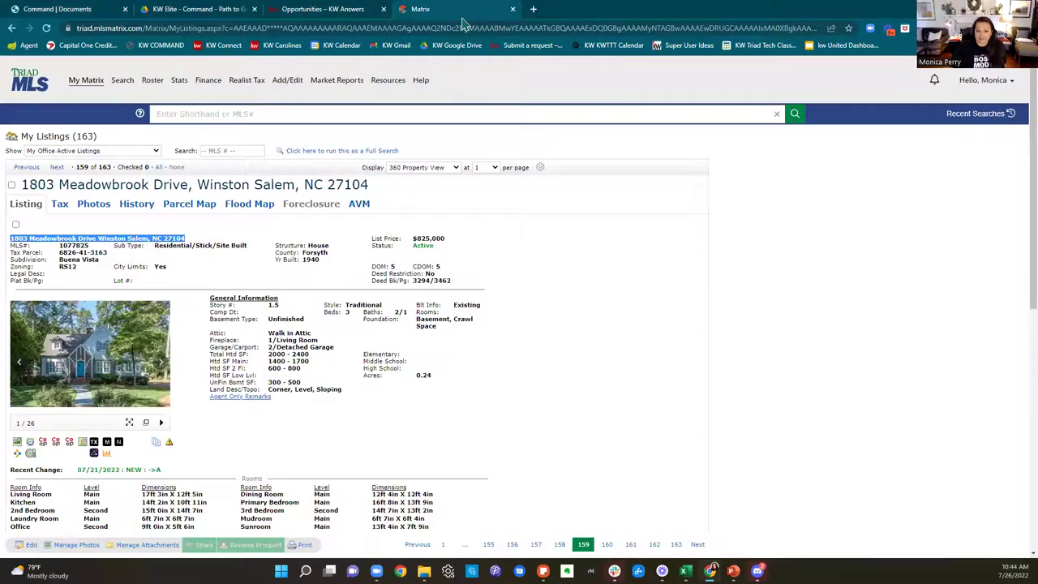
{"action": "scroll", "coordinate": [548, 368], "scroll_direction": "down", "scroll_amount": 4}
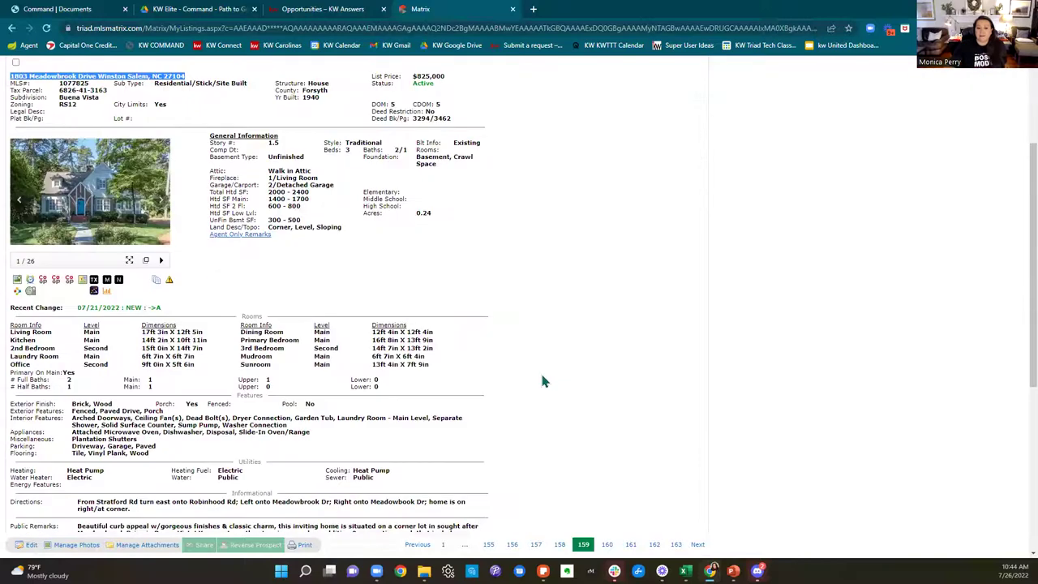
{"action": "scroll", "coordinate": [545, 381], "scroll_direction": "down", "scroll_amount": 2}
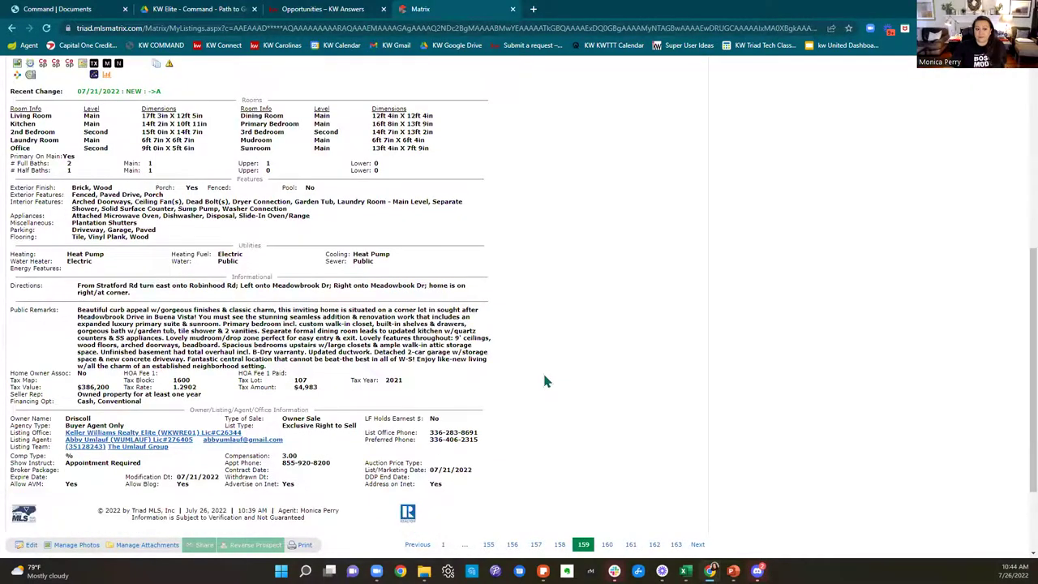
{"action": "scroll", "coordinate": [545, 381], "scroll_direction": "up", "scroll_amount": 3}
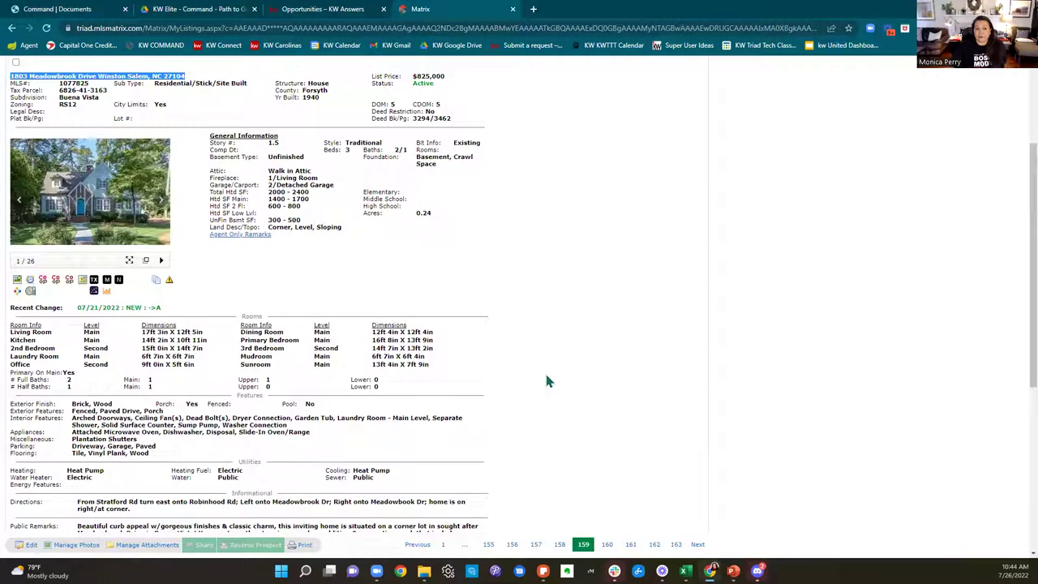
{"action": "scroll", "coordinate": [547, 381], "scroll_direction": "up", "scroll_amount": 2}
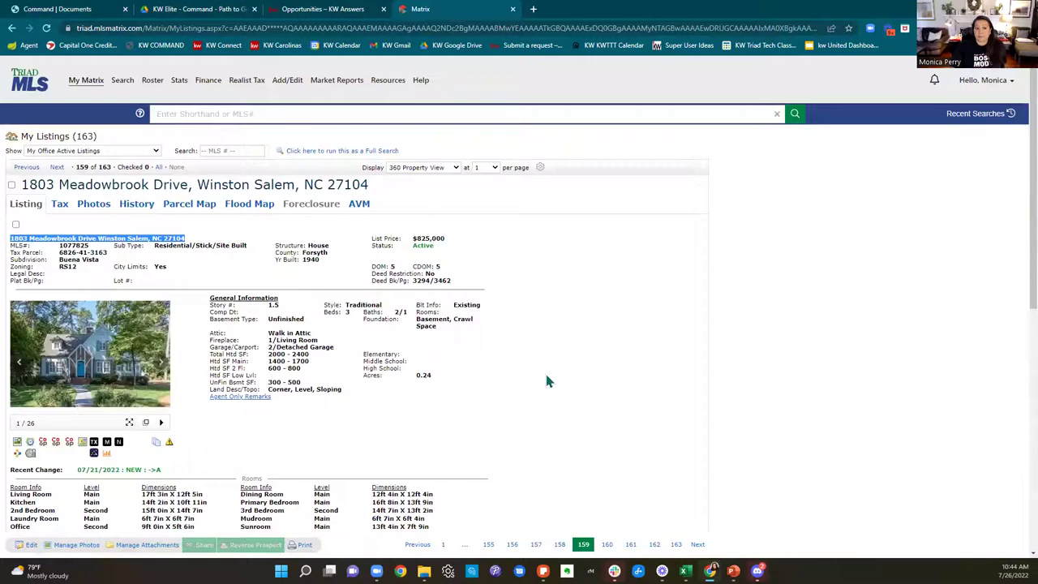
{"action": "scroll", "coordinate": [548, 380], "scroll_direction": "down", "scroll_amount": 10}
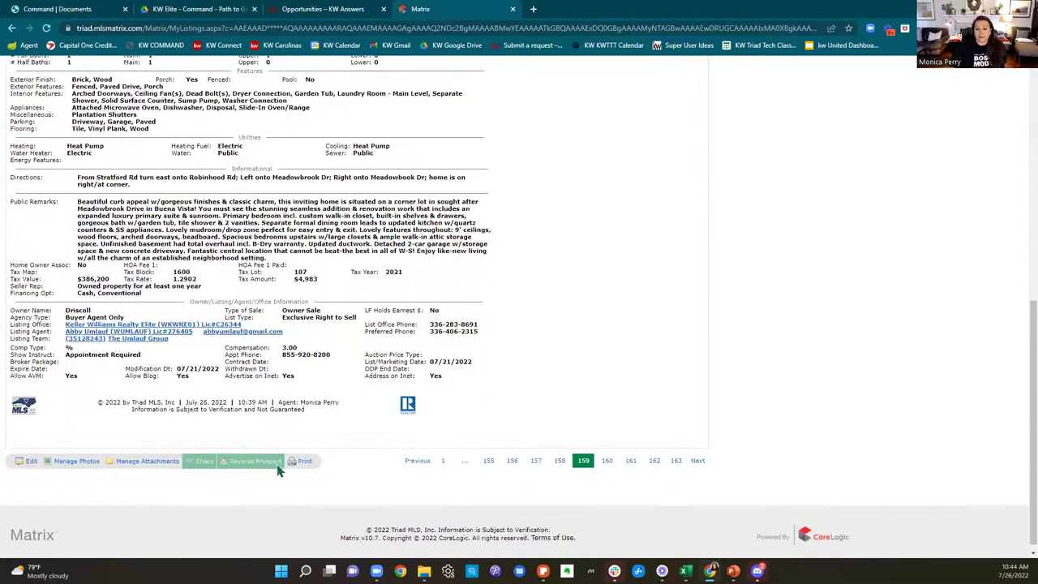
{"action": "left_click", "coordinate": [305, 462]}
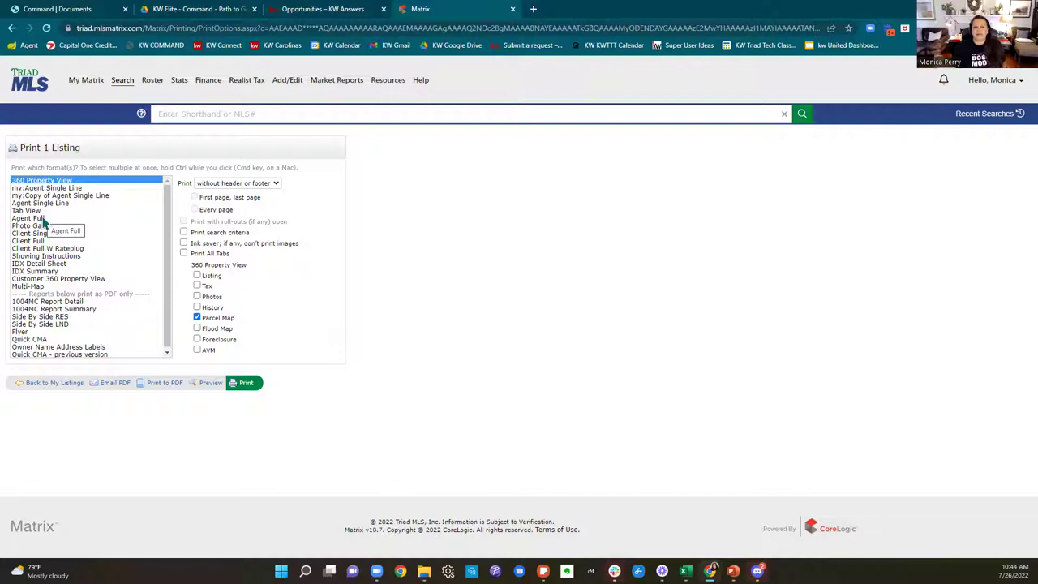
{"action": "left_click", "coordinate": [44, 218]}
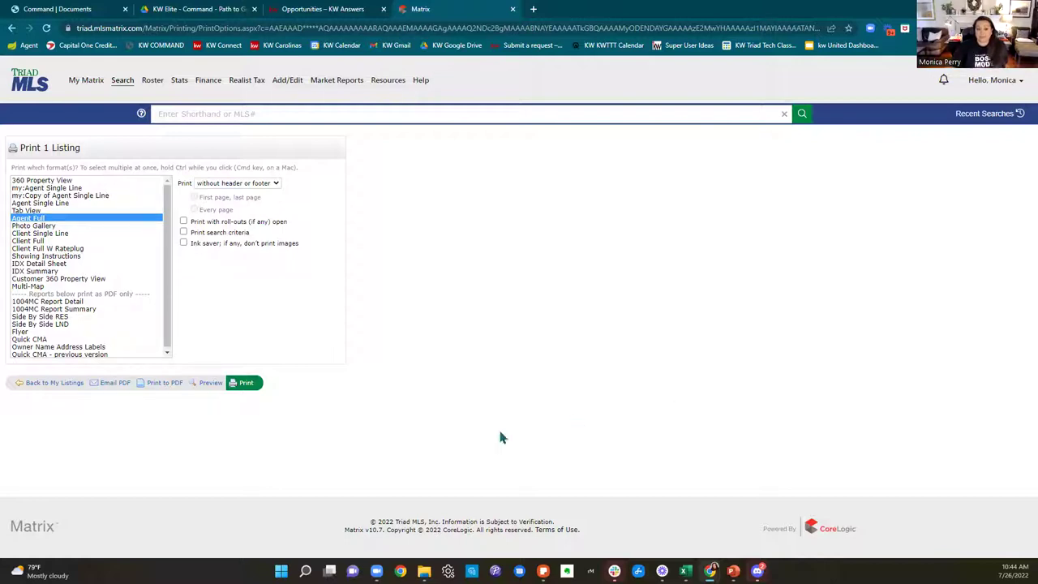
{"action": "left_click", "coordinate": [167, 383]}
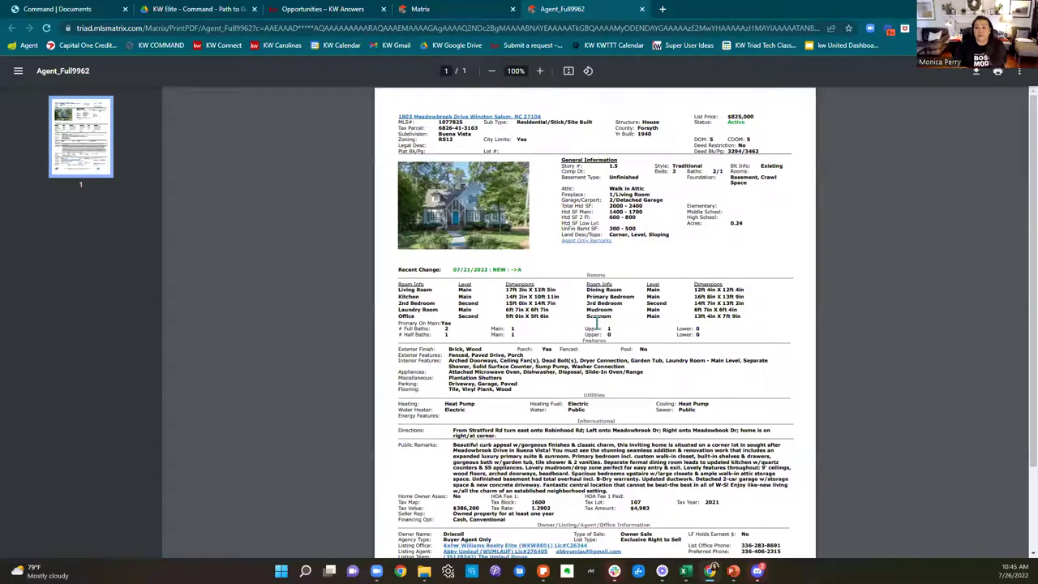
{"action": "left_click", "coordinate": [977, 73]}
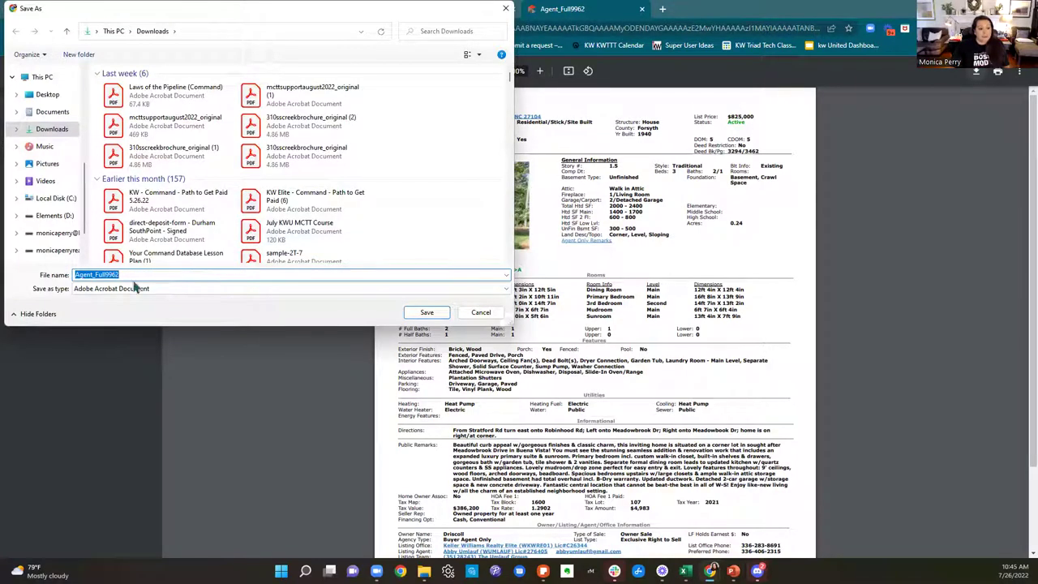
{"action": "left_click", "coordinate": [75, 274]}
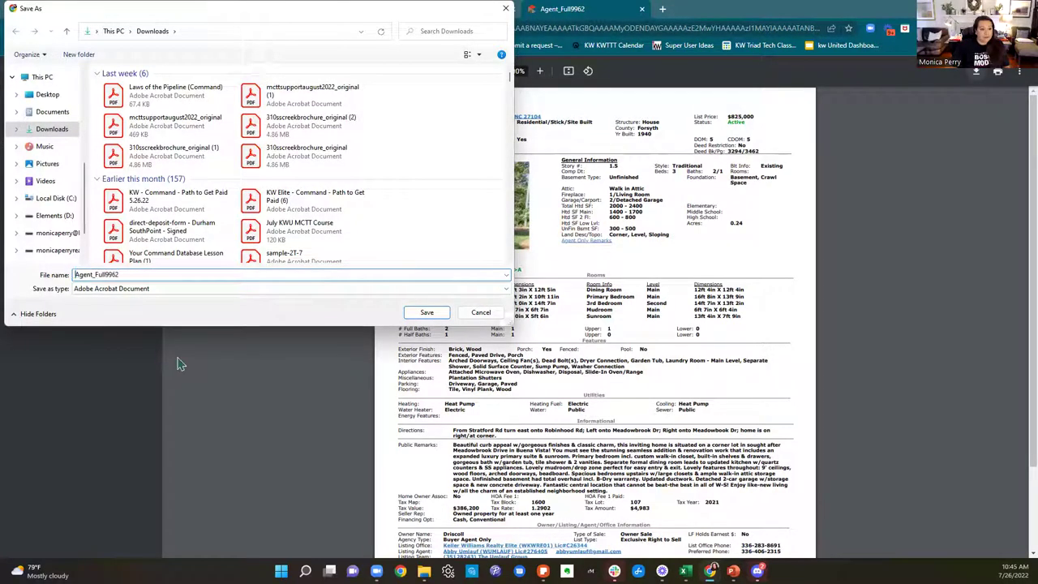
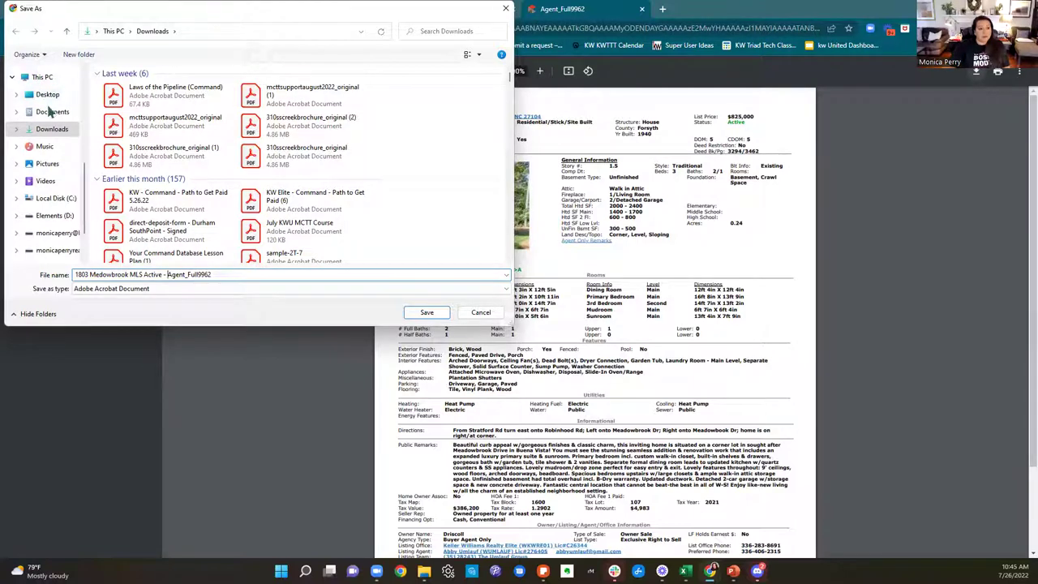
Step: Save the PDF into a new Desktop folder named 'July 2022 BootCamp'
{"action": "left_click", "coordinate": [53, 95]}
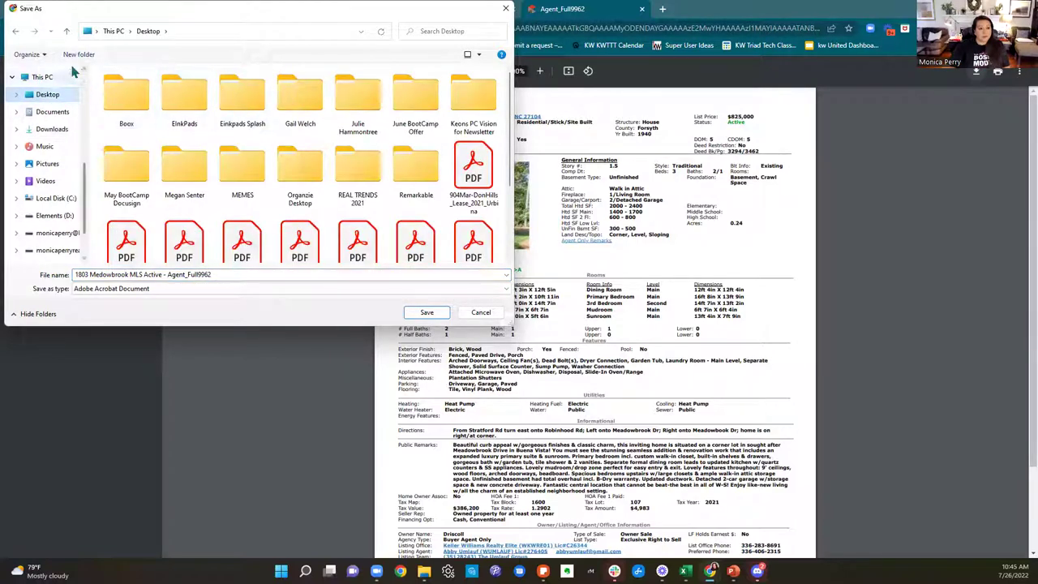
{"action": "left_click", "coordinate": [81, 55]}
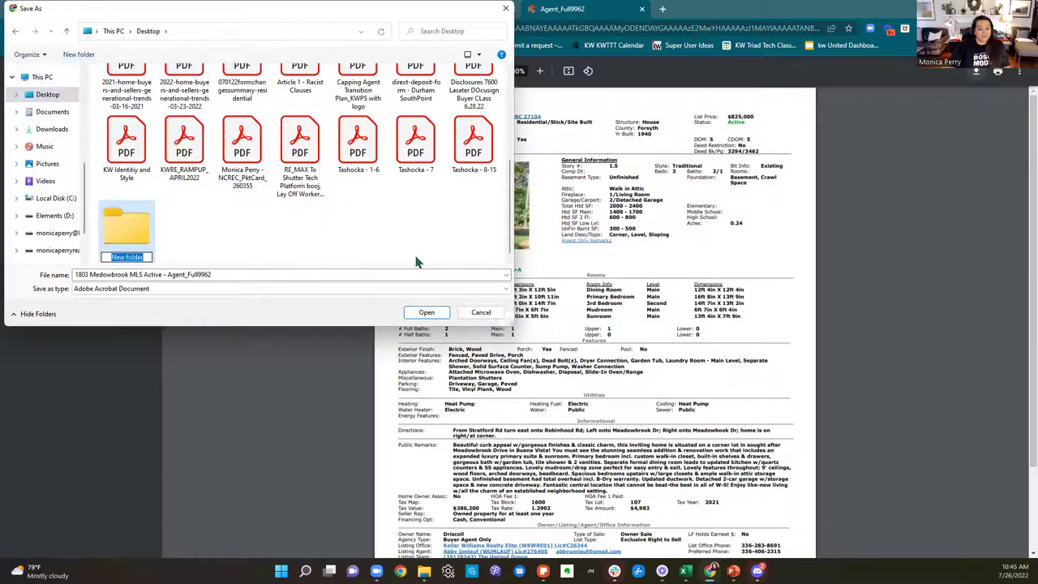
{"action": "type", "text": "July 2022 BootCamp"}
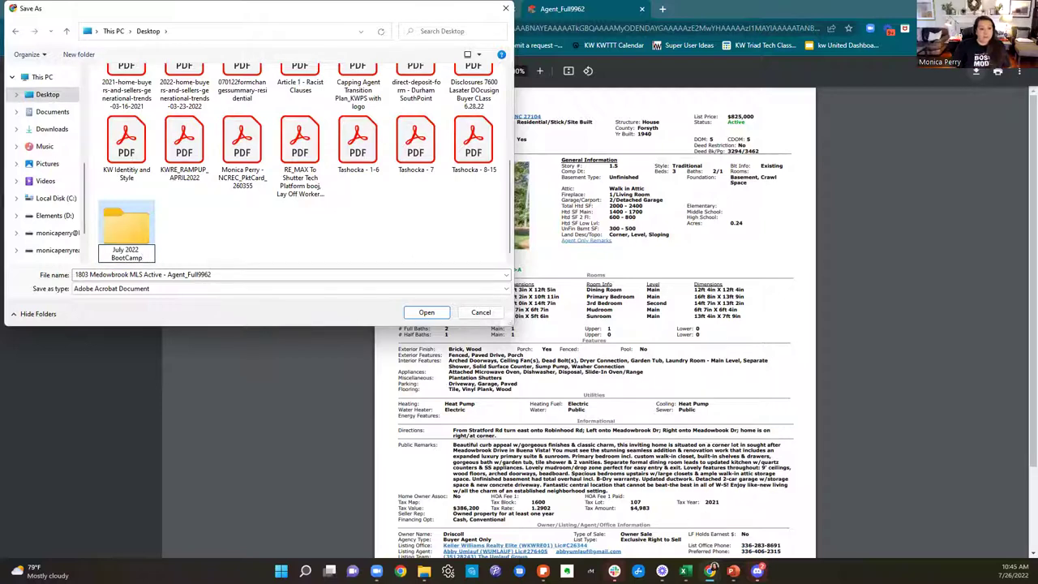
{"action": "left_click", "coordinate": [126, 243]}
{"action": "double_click", "coordinate": [124, 242]}
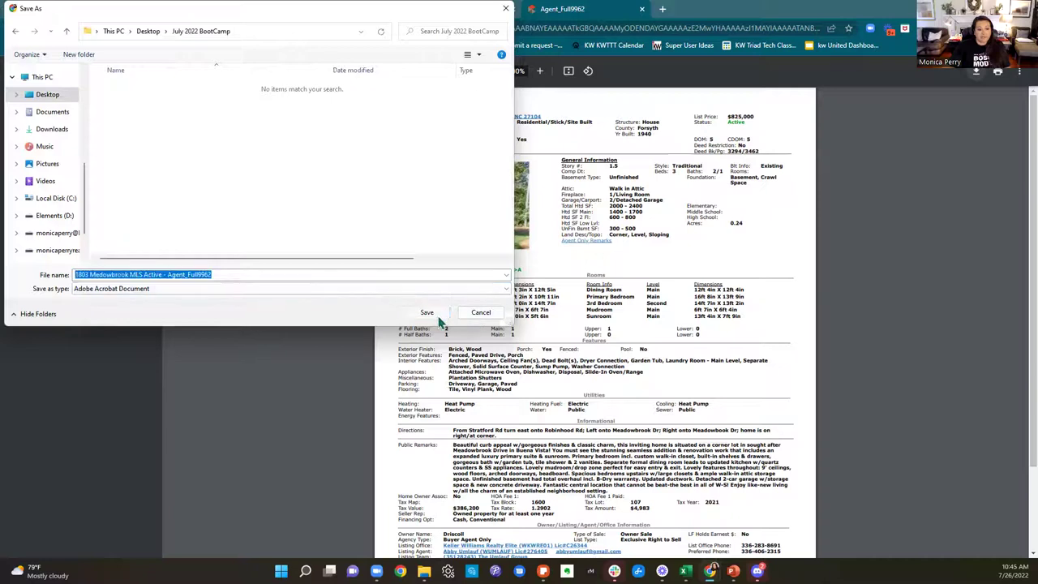
{"action": "left_click", "coordinate": [438, 319]}
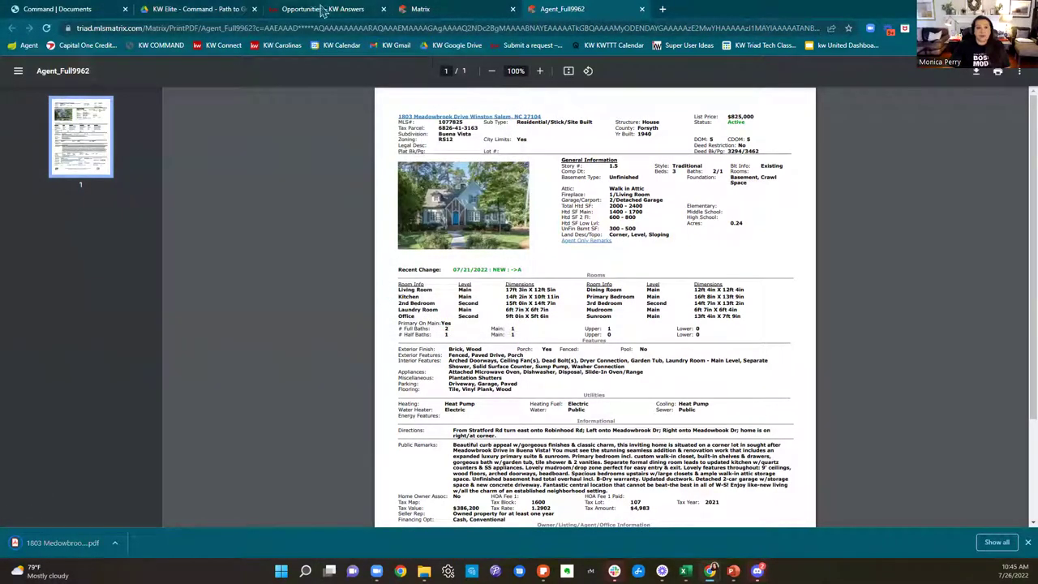
{"action": "left_click", "coordinate": [421, 9]}
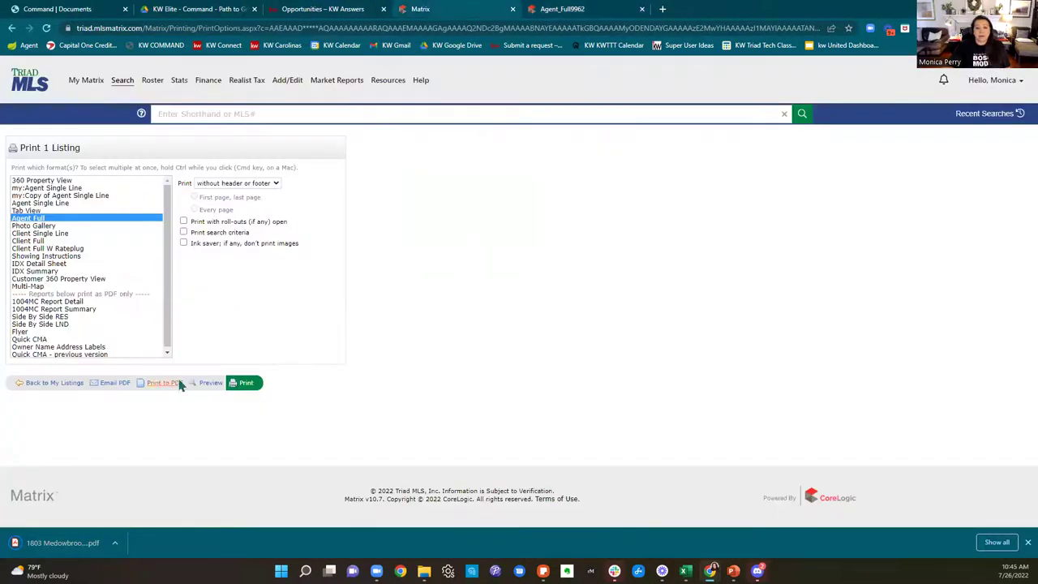
{"action": "left_click", "coordinate": [23, 382]}
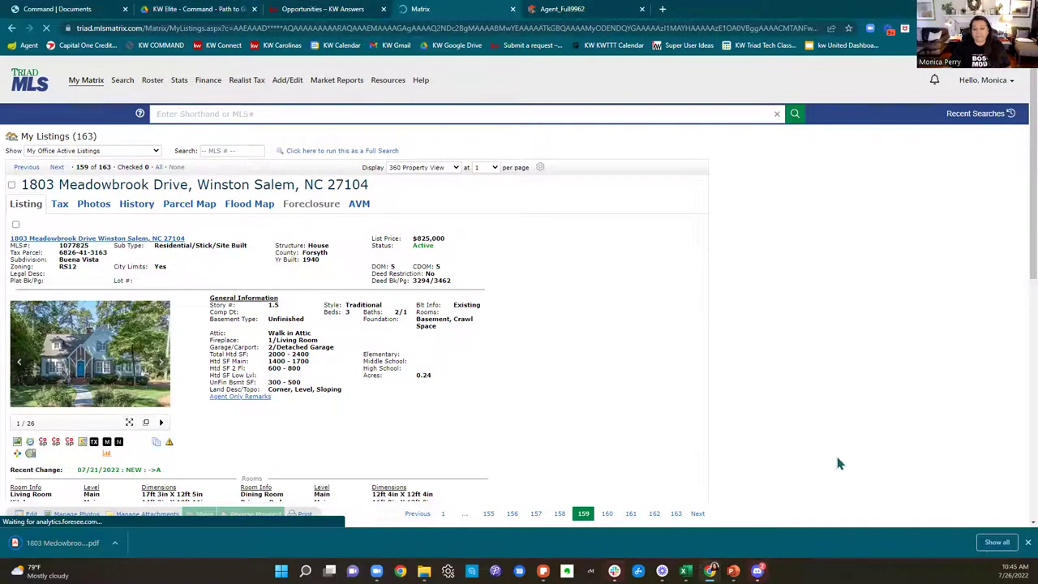
{"action": "scroll", "coordinate": [839, 463], "scroll_direction": "down", "scroll_amount": 2}
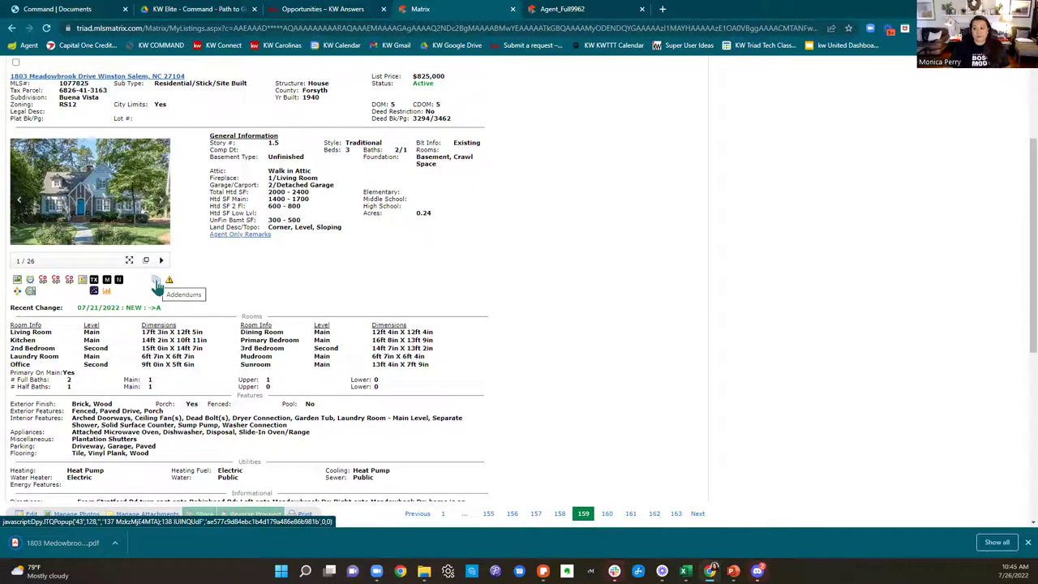
{"action": "left_click", "coordinate": [158, 284]}
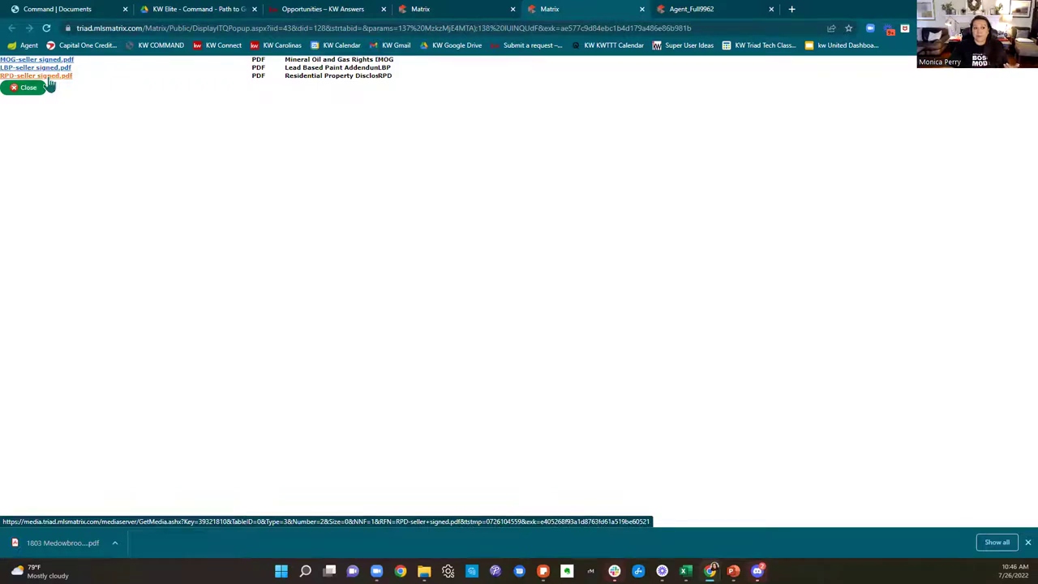
Step: Download MOG-seller signed.pdf and close the Agent_Full9962 PDF tab
{"action": "left_click", "coordinate": [46, 60]}
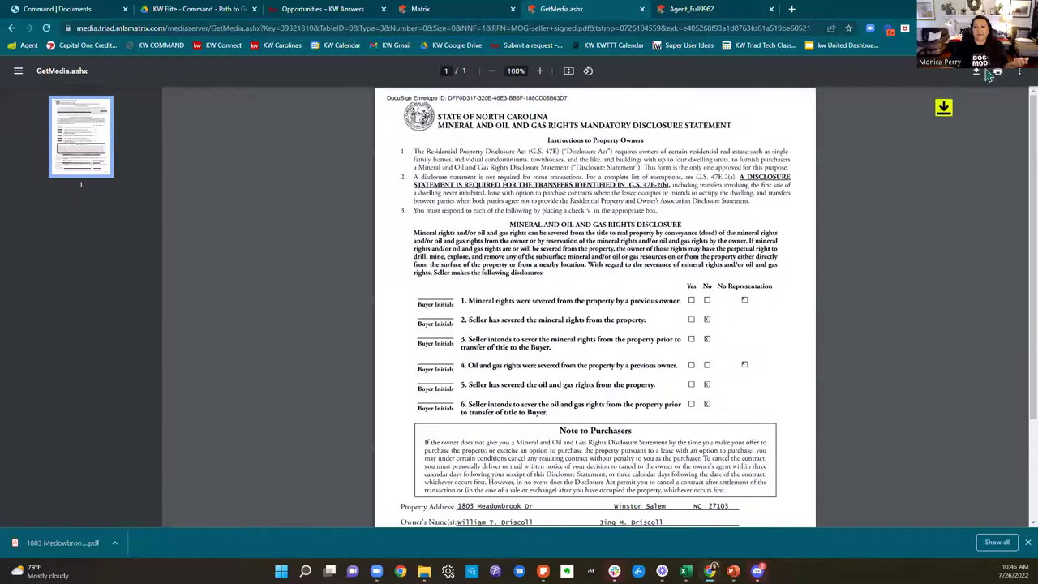
{"action": "left_click", "coordinate": [977, 72]}
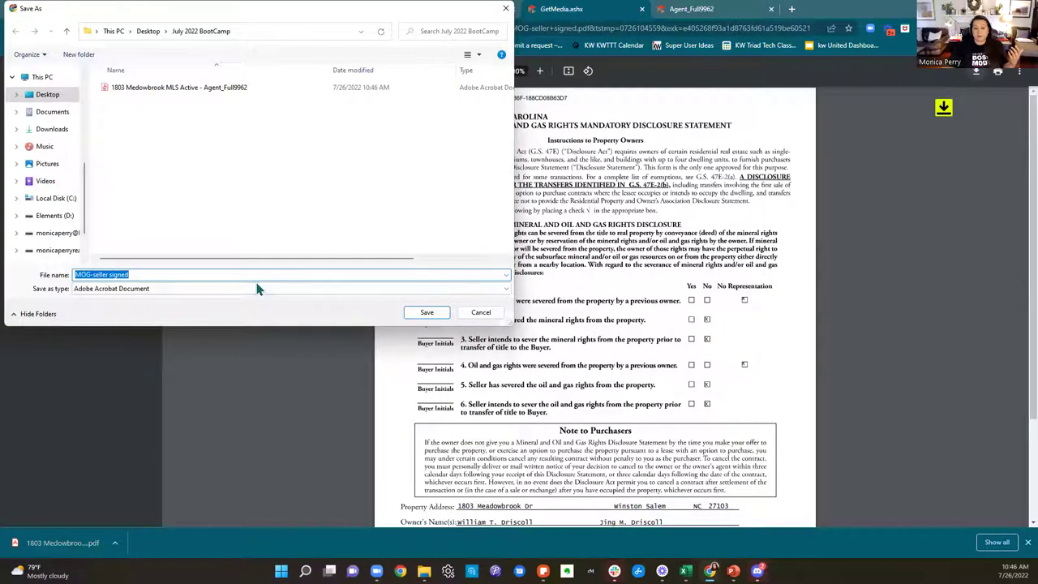
{"action": "left_click", "coordinate": [426, 312]}
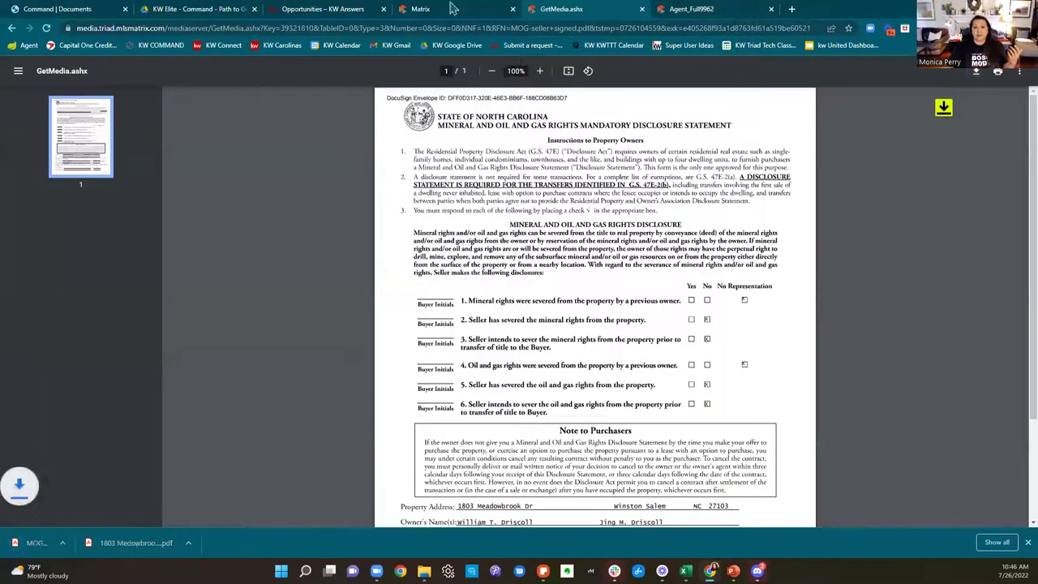
{"action": "left_click", "coordinate": [420, 9]}
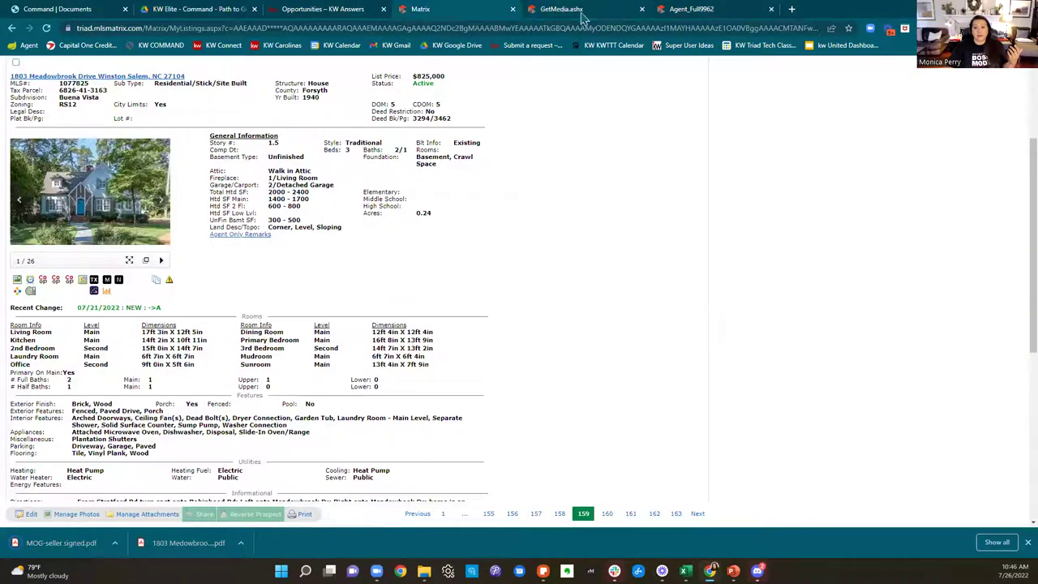
{"action": "left_click", "coordinate": [584, 13]}
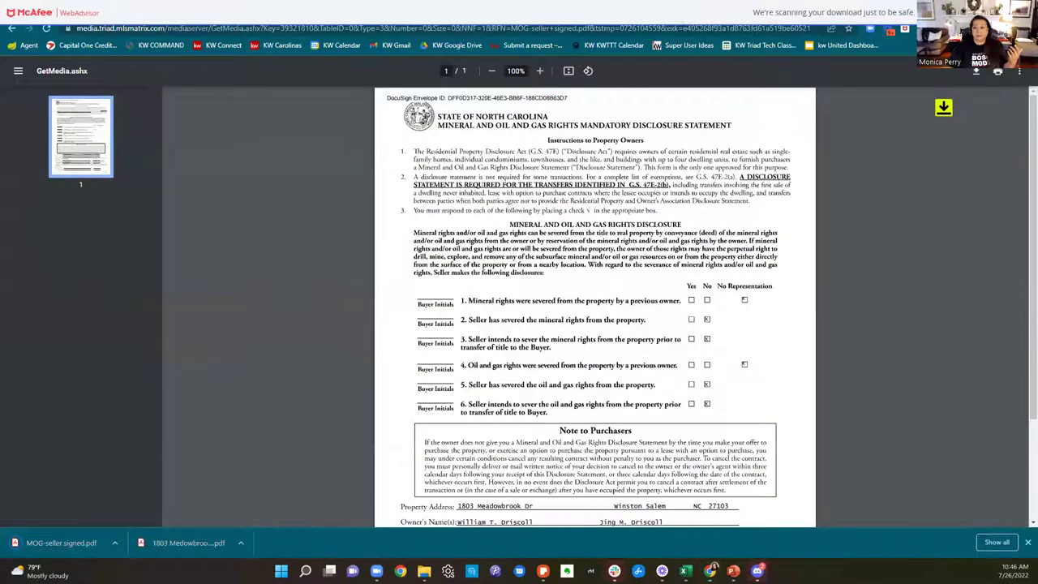
{"action": "left_click", "coordinate": [702, 10]}
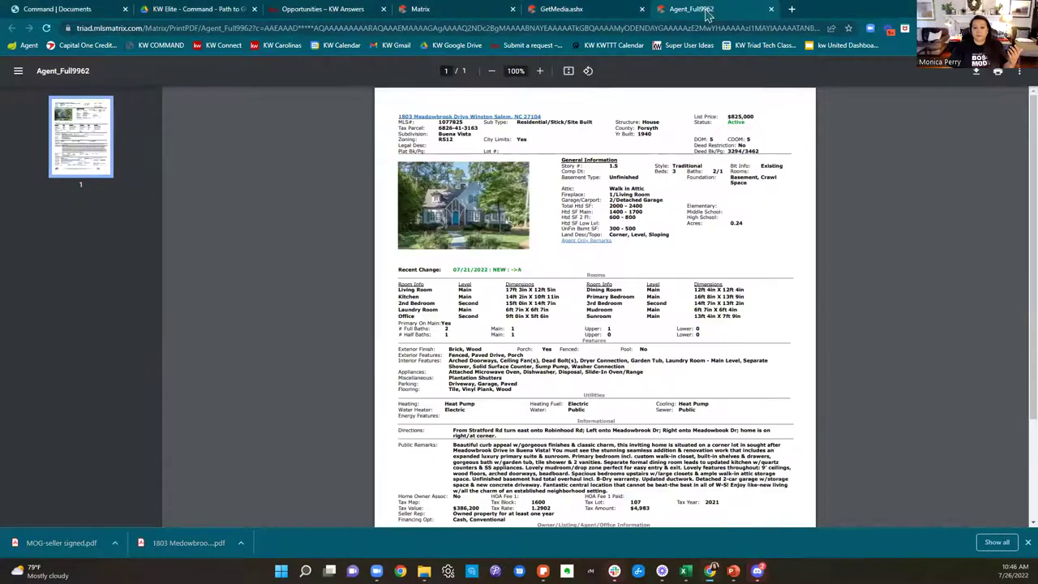
{"action": "left_click", "coordinate": [770, 9]}
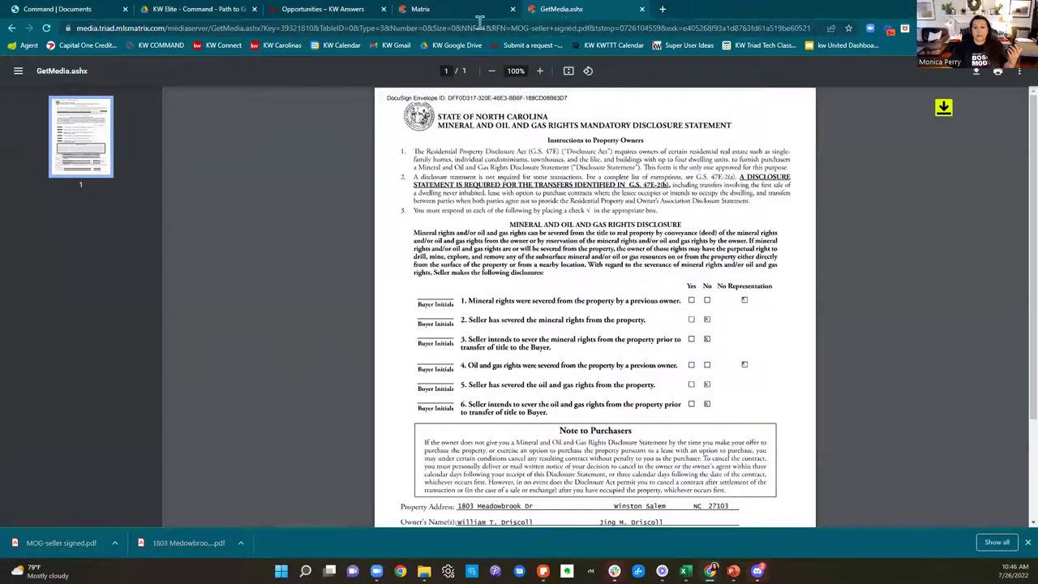
{"action": "left_click", "coordinate": [11, 28]}
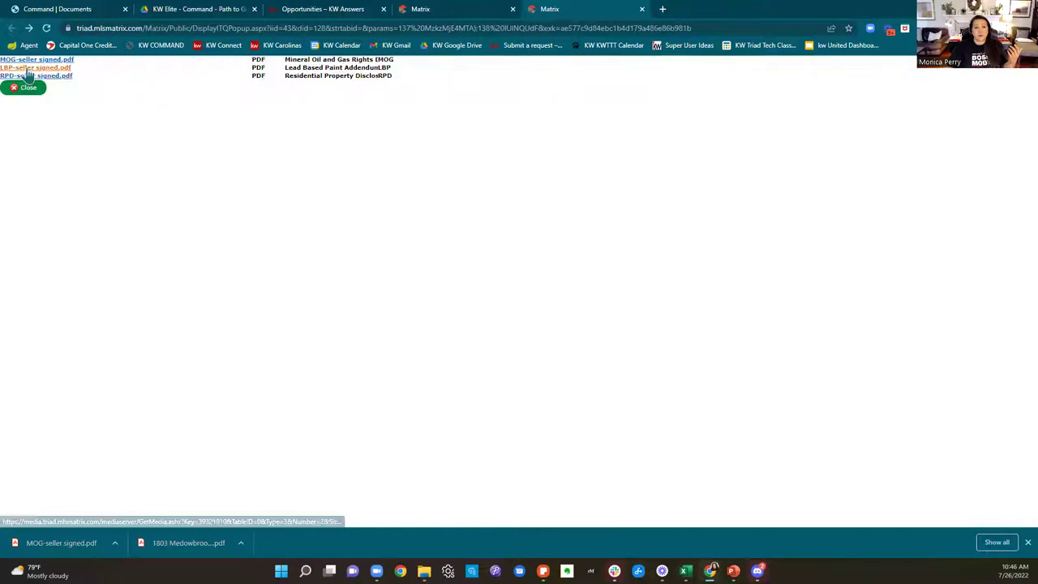
Step: Download LBP-seller signed.pdf and RPD-seller signed.pdf, then return to the Meadowbrook listing
{"action": "left_click", "coordinate": [27, 68]}
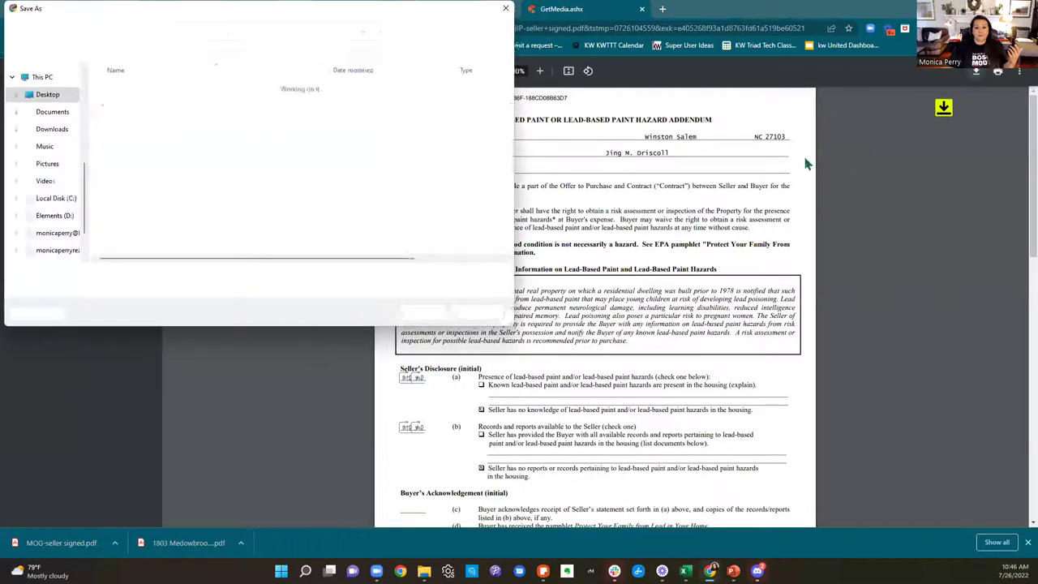
{"action": "left_click", "coordinate": [426, 313]}
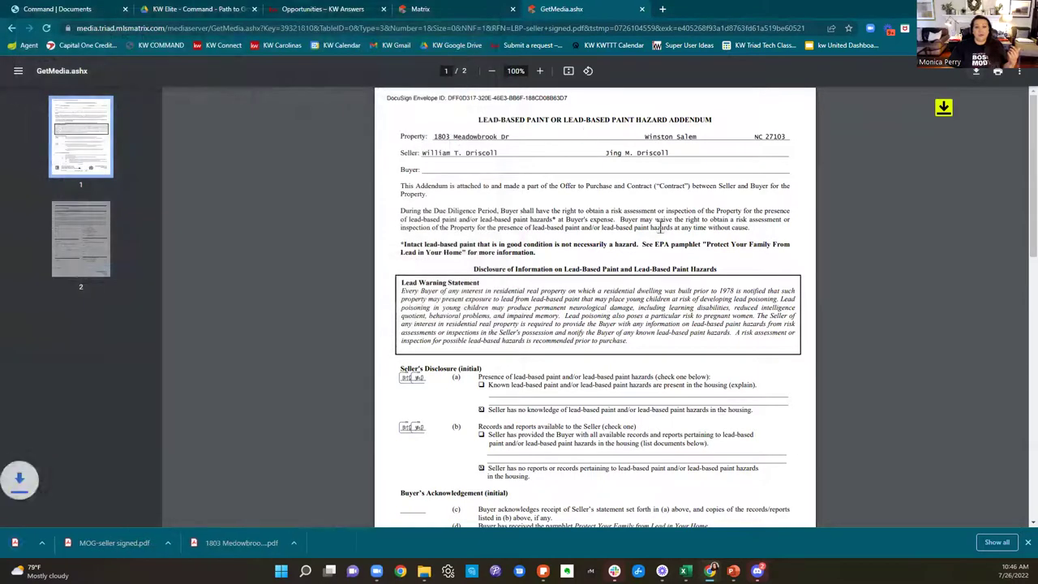
{"action": "left_click", "coordinate": [11, 29]}
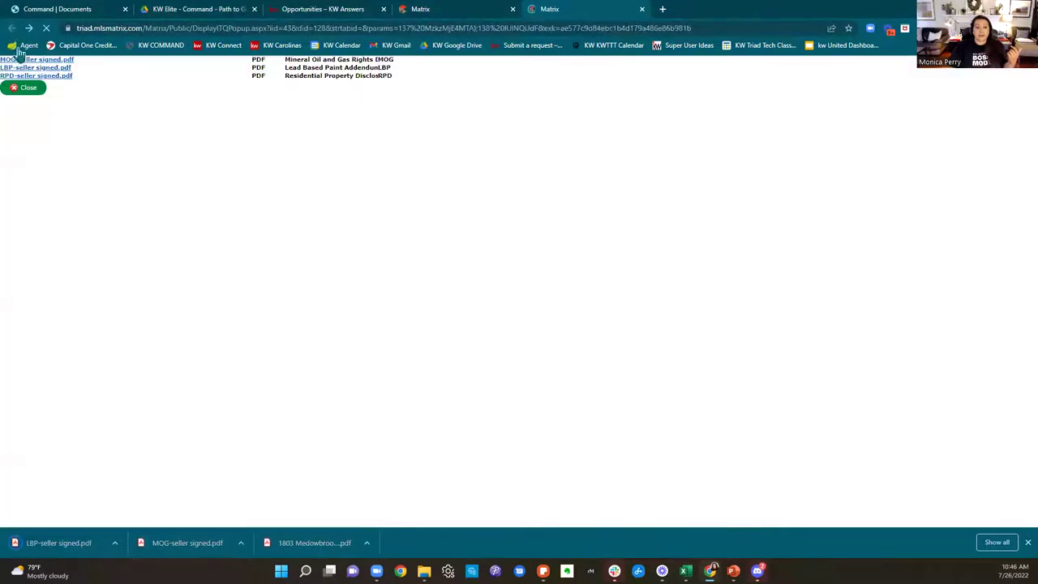
{"action": "left_click", "coordinate": [29, 77]}
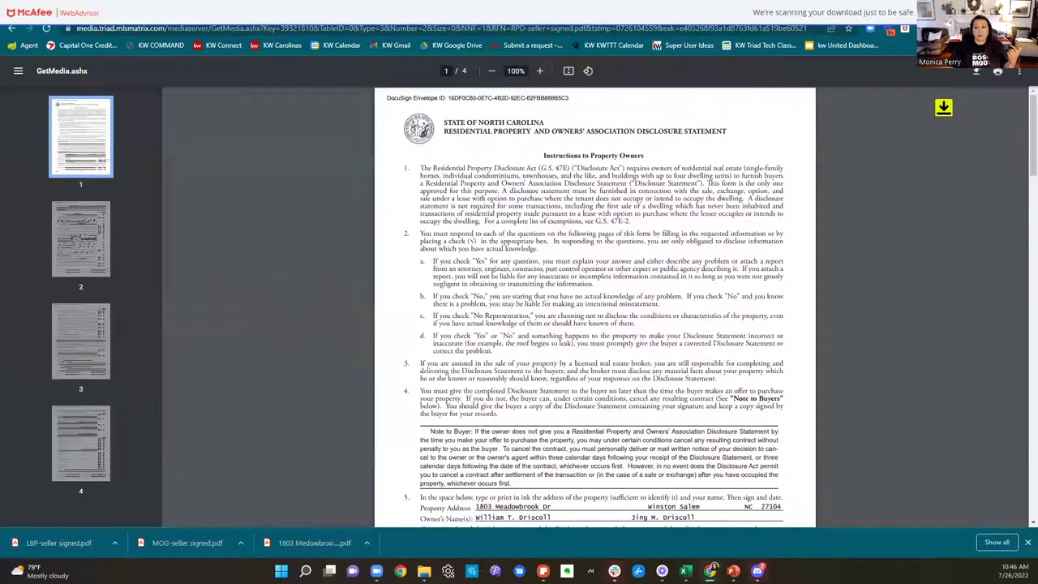
{"action": "left_click", "coordinate": [975, 71]}
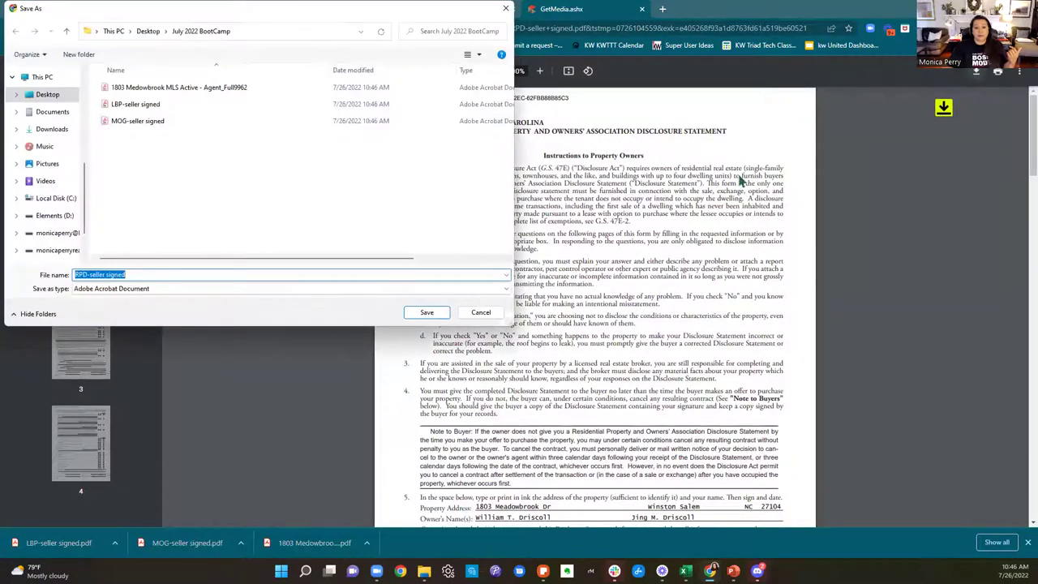
{"action": "left_click", "coordinate": [422, 312]}
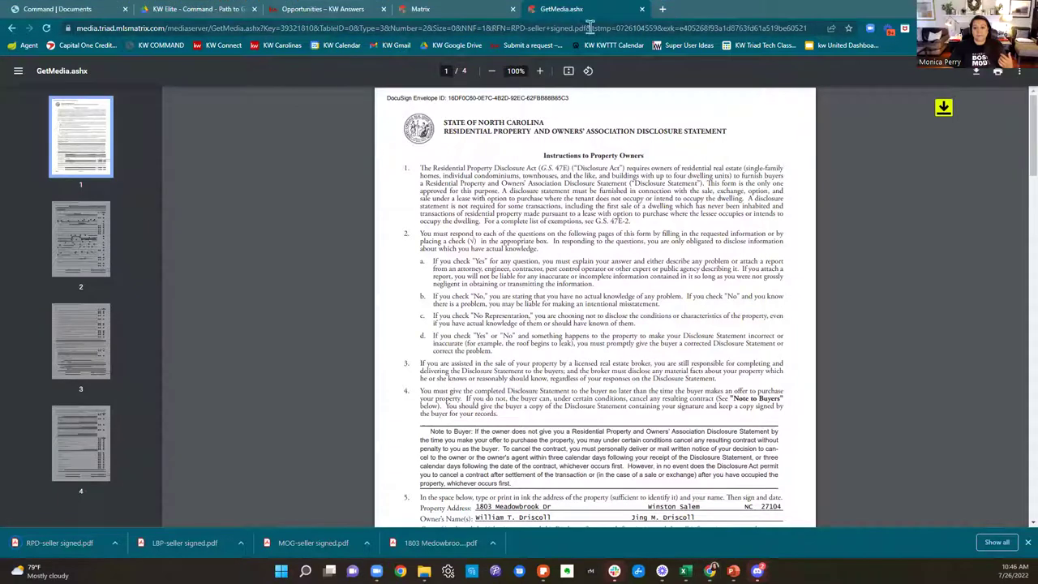
{"action": "left_click", "coordinate": [642, 9]}
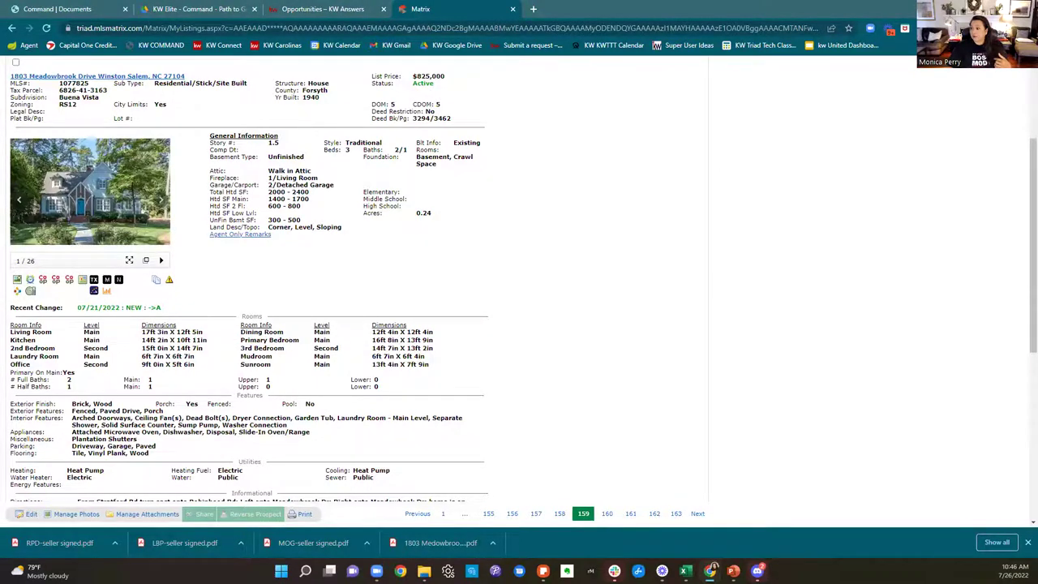
{"action": "scroll", "coordinate": [770, 317], "scroll_direction": "up", "scroll_amount": 3}
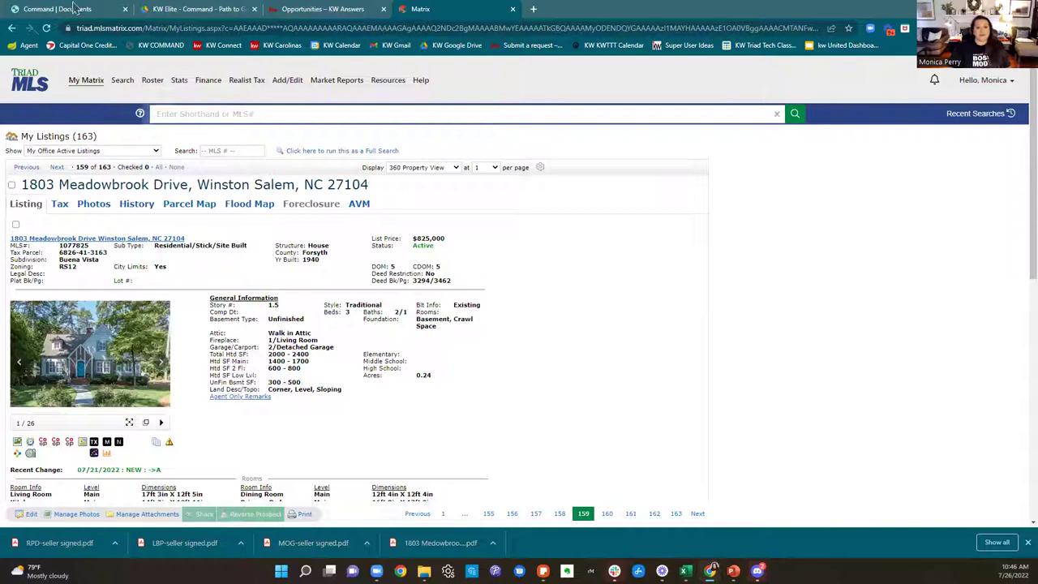
Step: Attach the agent-full PDF from Desktop > July 2022 BootCamp to the MLS Agent Full - DDP or Pending row
{"action": "left_click", "coordinate": [50, 9]}
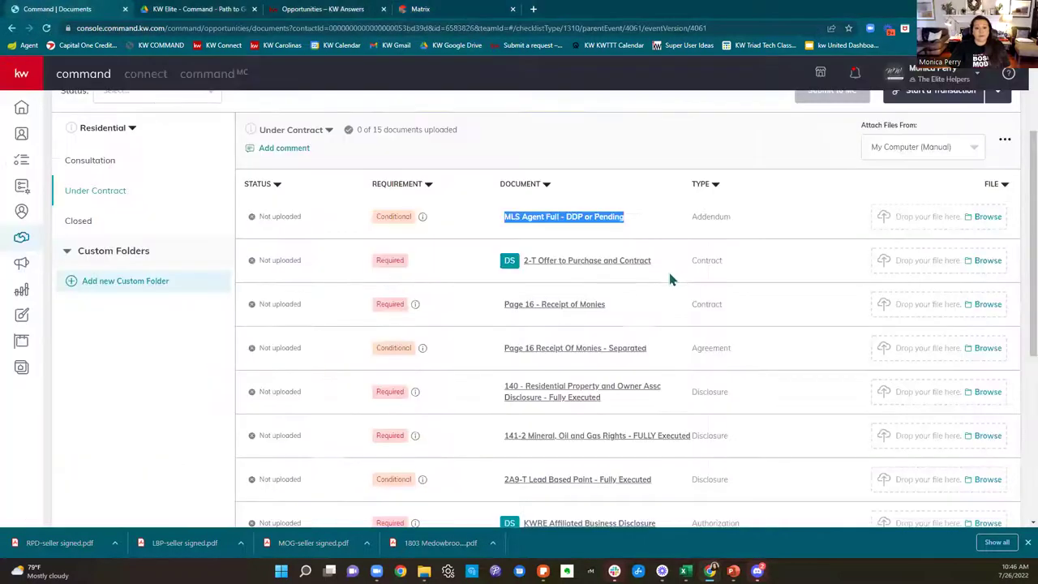
{"action": "left_click", "coordinate": [596, 157]}
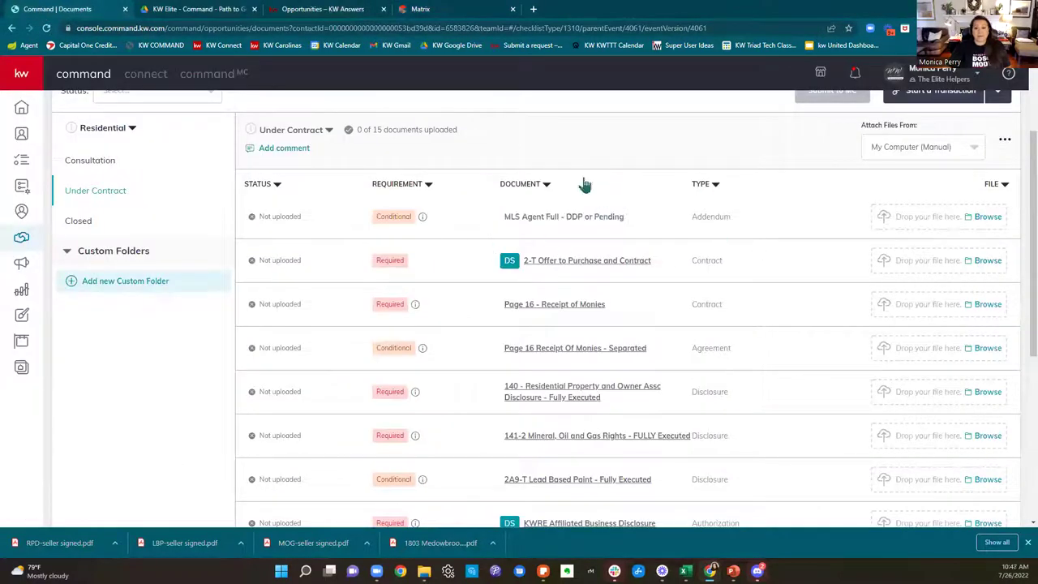
{"action": "left_click", "coordinate": [992, 222]}
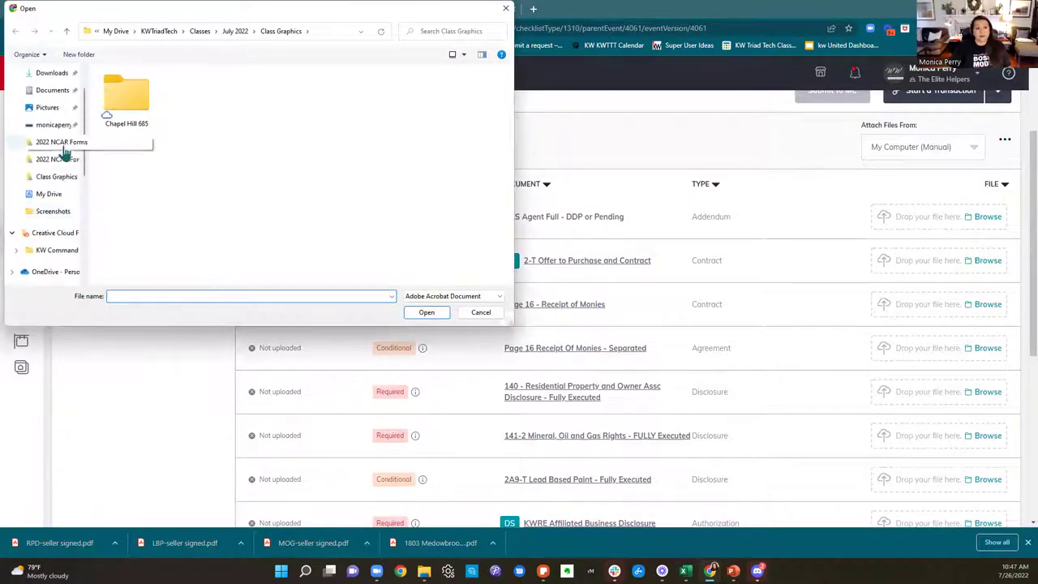
{"action": "scroll", "coordinate": [50, 207], "scroll_direction": "up", "scroll_amount": 1}
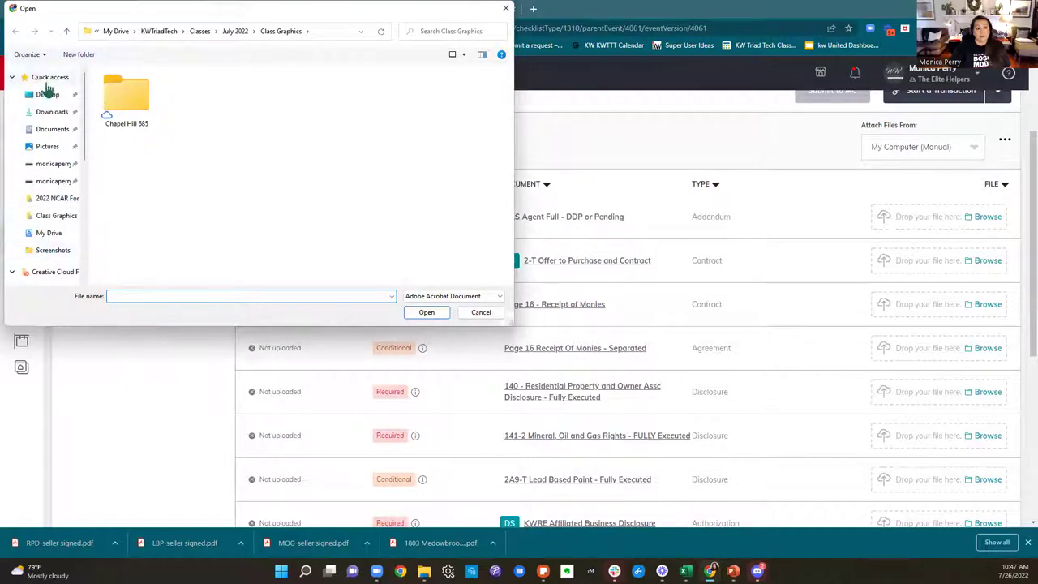
{"action": "left_click", "coordinate": [47, 96]}
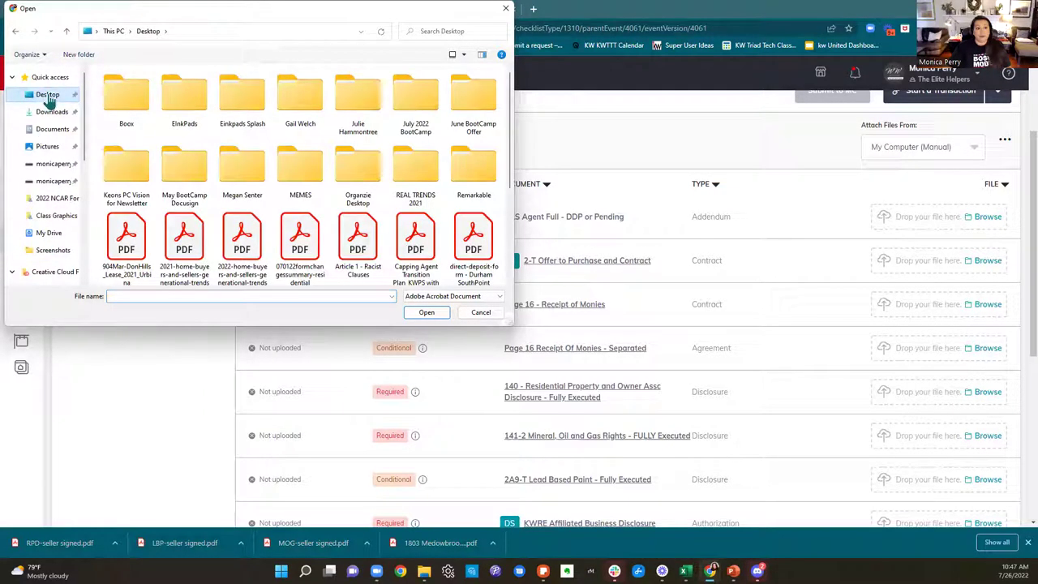
{"action": "double_click", "coordinate": [420, 123]}
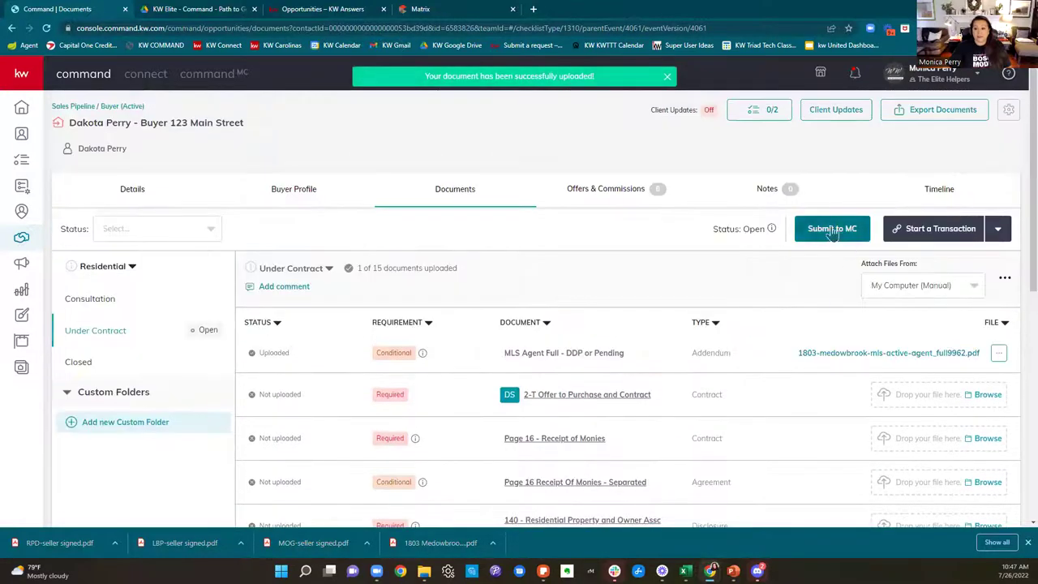
Step: Review the Consultation checklist's 8 documents, then start a new browser tab
{"action": "left_click", "coordinate": [96, 303]}
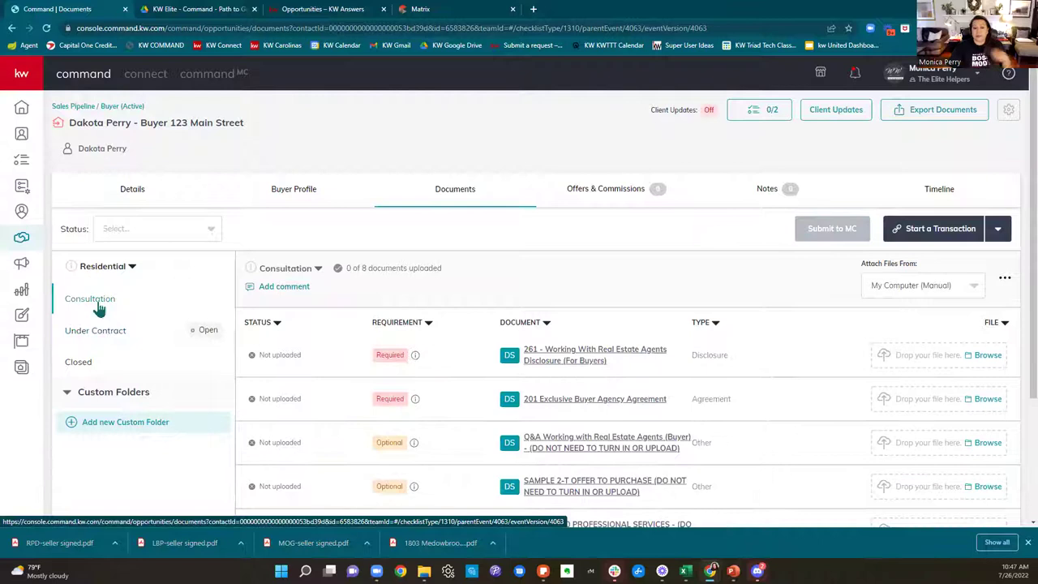
{"action": "scroll", "coordinate": [673, 373], "scroll_direction": "down", "scroll_amount": 2}
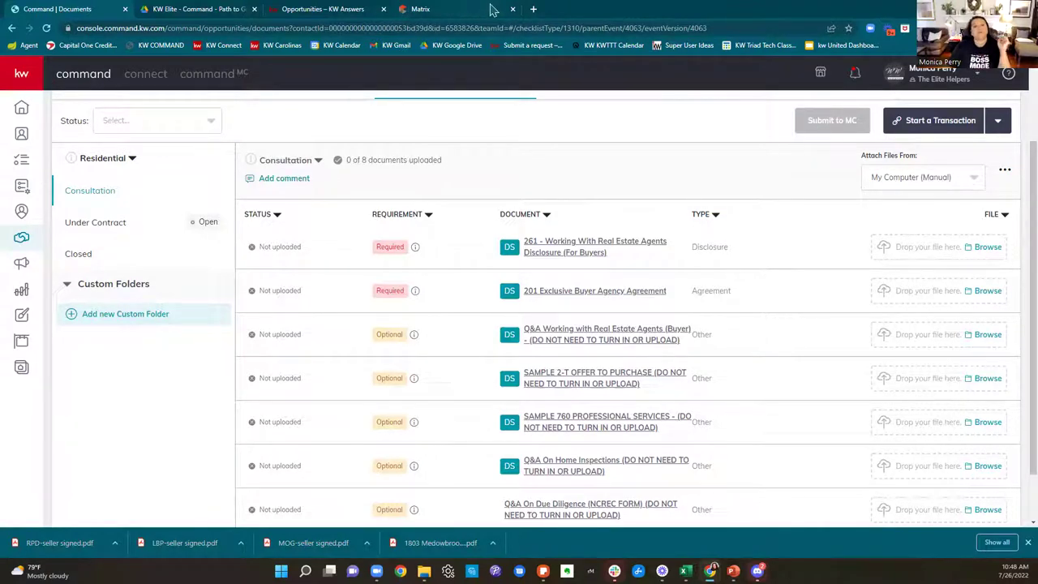
{"action": "left_click", "coordinate": [532, 9]}
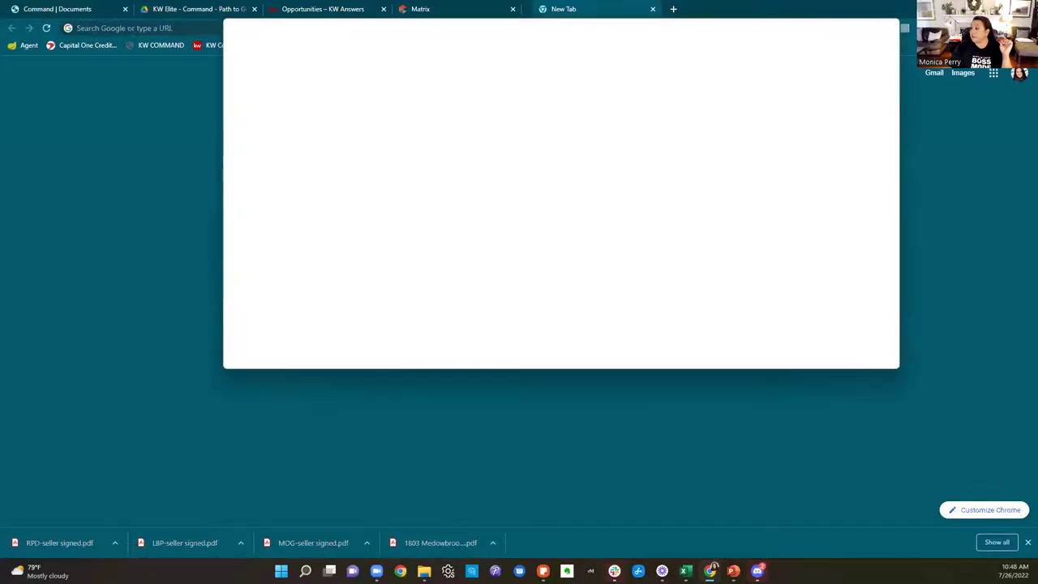
{"action": "left_click", "coordinate": [641, 9]}
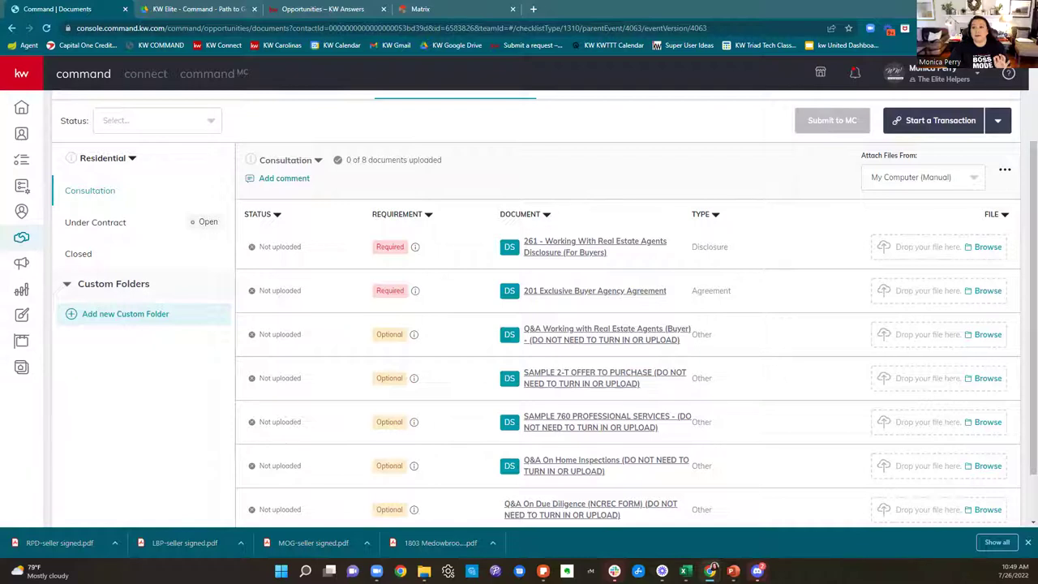
Step: Read the returned-for-updates compliance email full-size in Gmail, then go back to KW Command
{"action": "key", "text": "alt+Tab"}
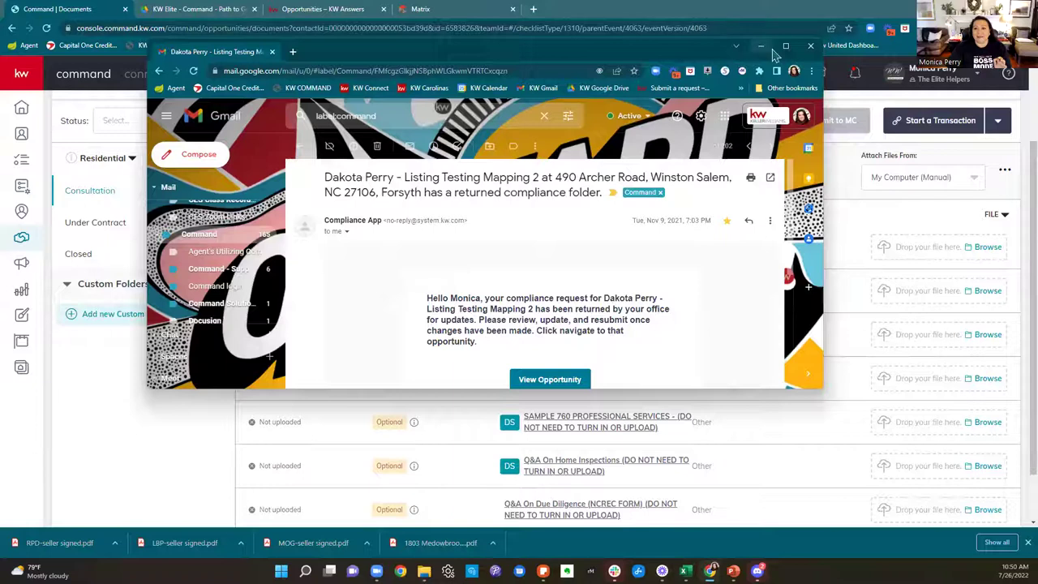
{"action": "left_click", "coordinate": [785, 45]}
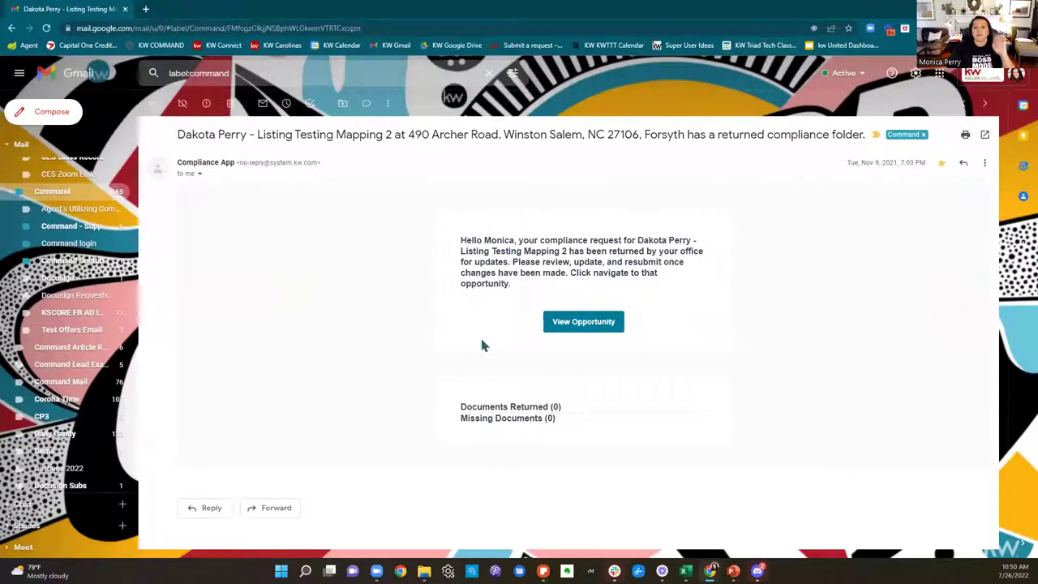
{"action": "left_click_drag", "start_coordinate": [471, 245], "coordinate": [710, 295]}
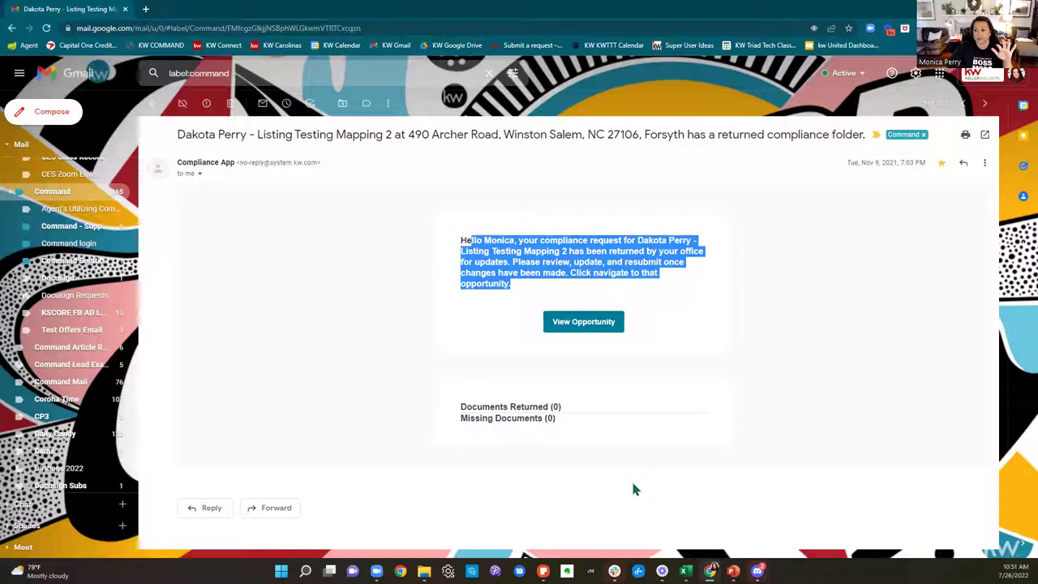
{"action": "key", "text": "alt+Tab"}
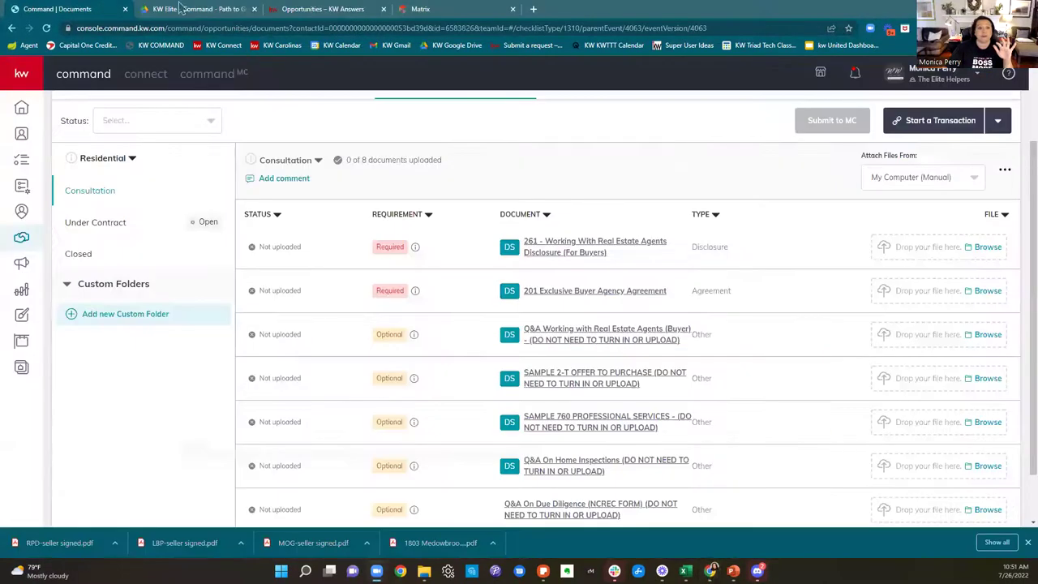
Step: Check notifications, then return to the Under Contract checklist
{"action": "left_click", "coordinate": [856, 75]}
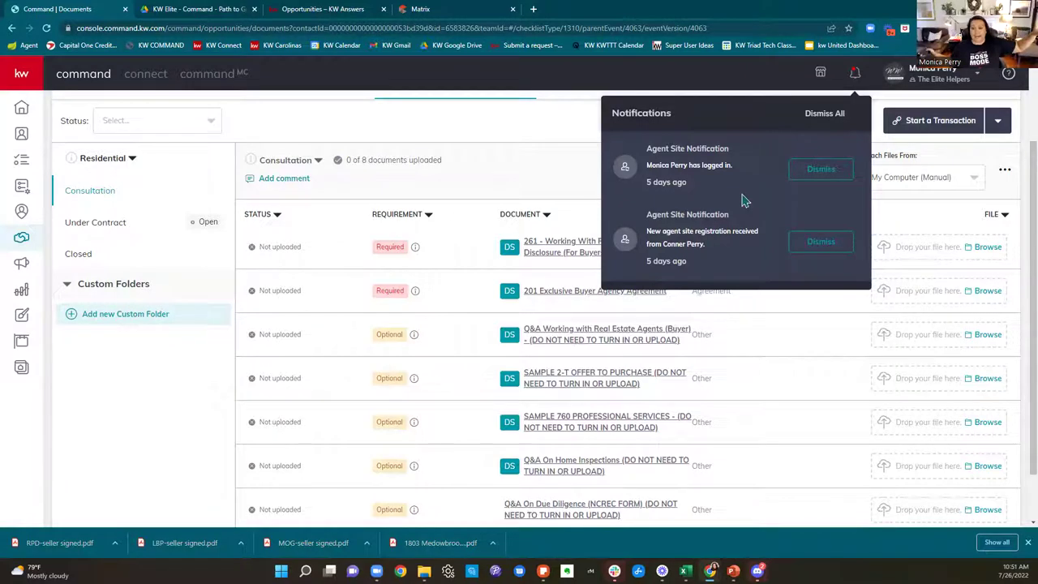
{"action": "left_click", "coordinate": [71, 224]}
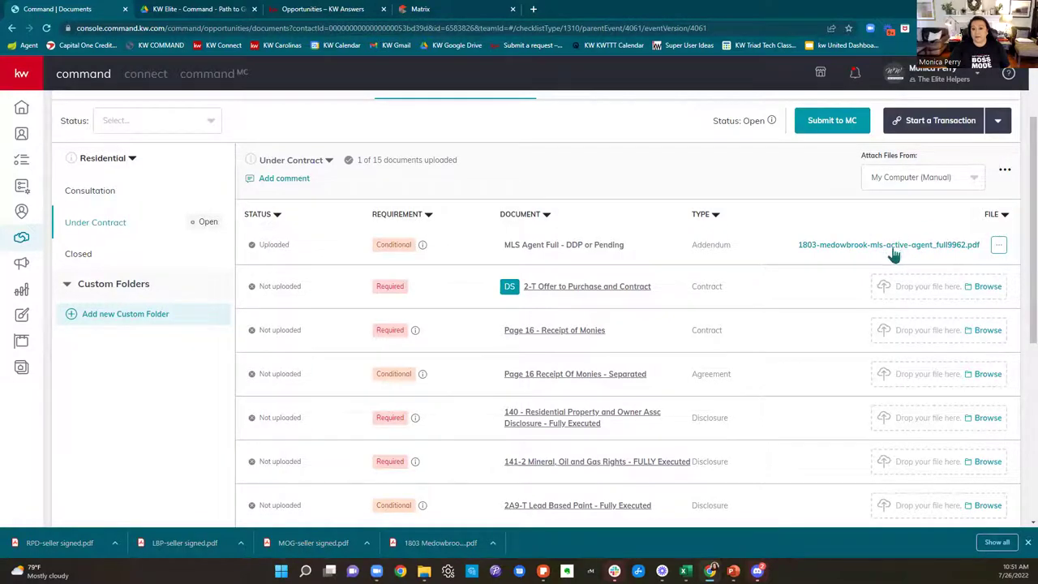
Step: Submit the Under Contract checklist to MC and confirm the submission
{"action": "left_click", "coordinate": [841, 128]}
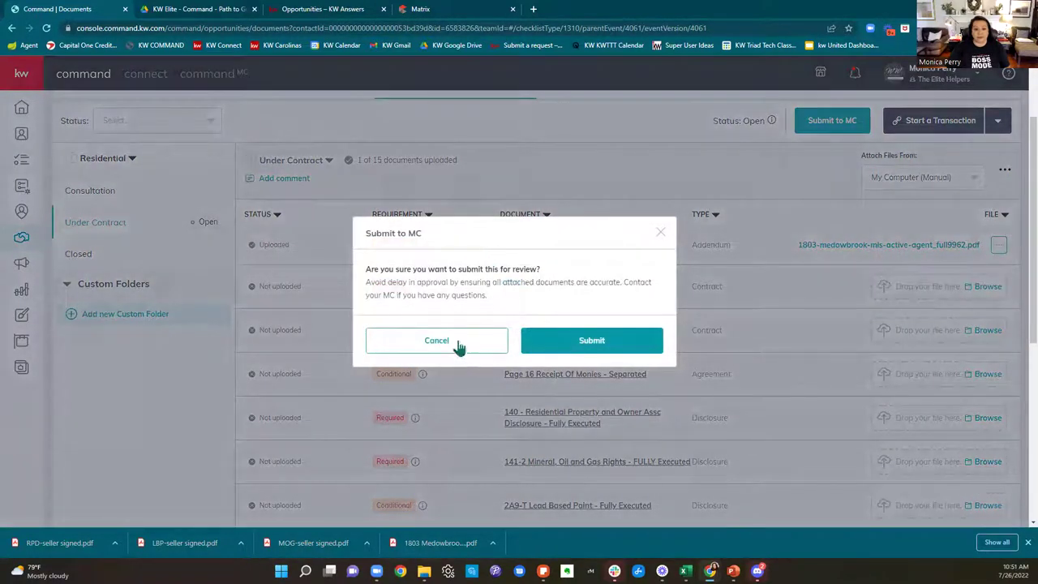
{"action": "left_click", "coordinate": [630, 354]}
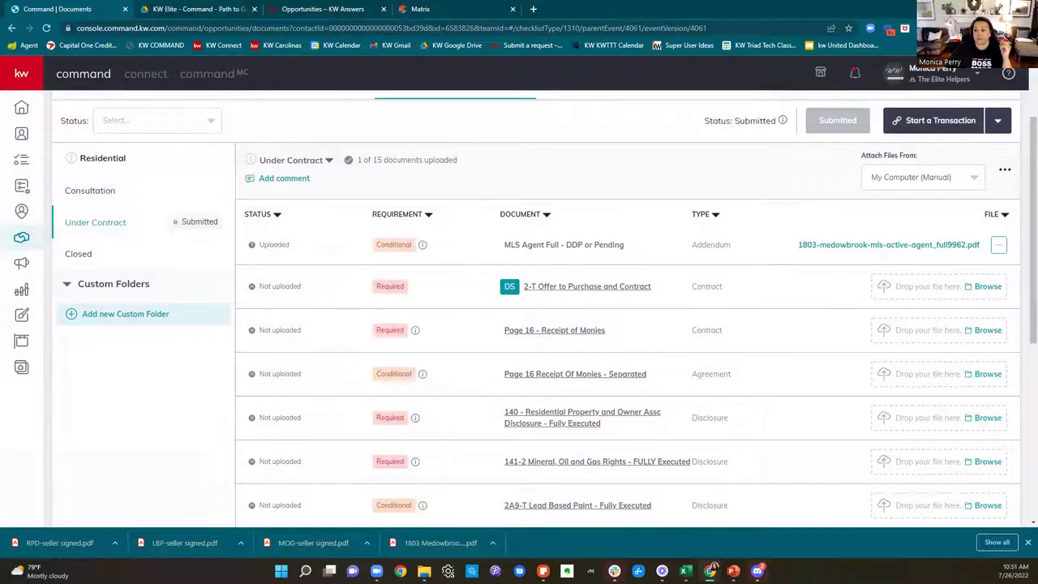
{"action": "left_click", "coordinate": [999, 247]}
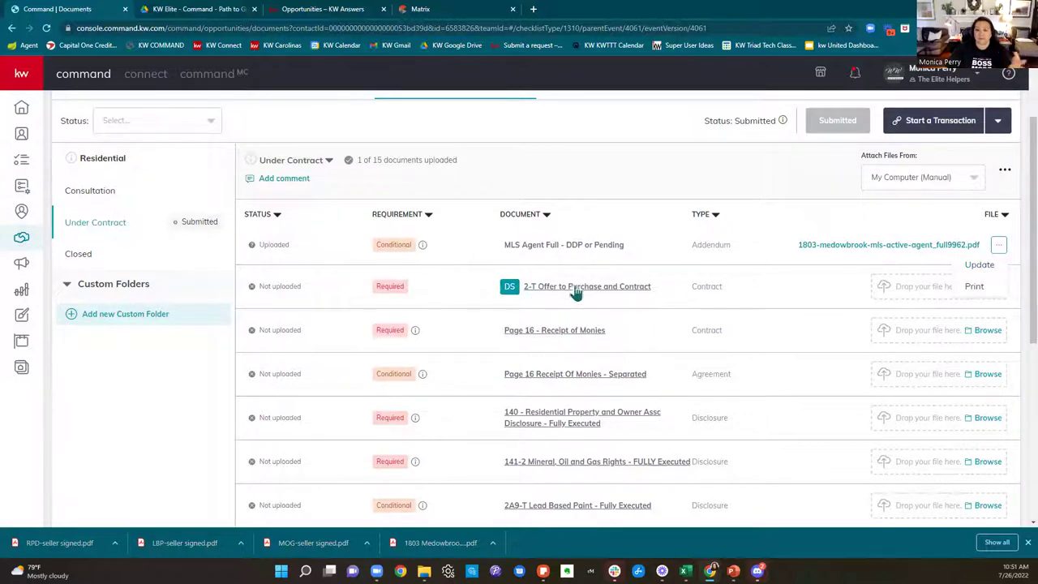
Step: Replace the MLS Agent Full row's file with LBP-seller signed.pdf via Update
{"action": "left_click", "coordinate": [977, 265]}
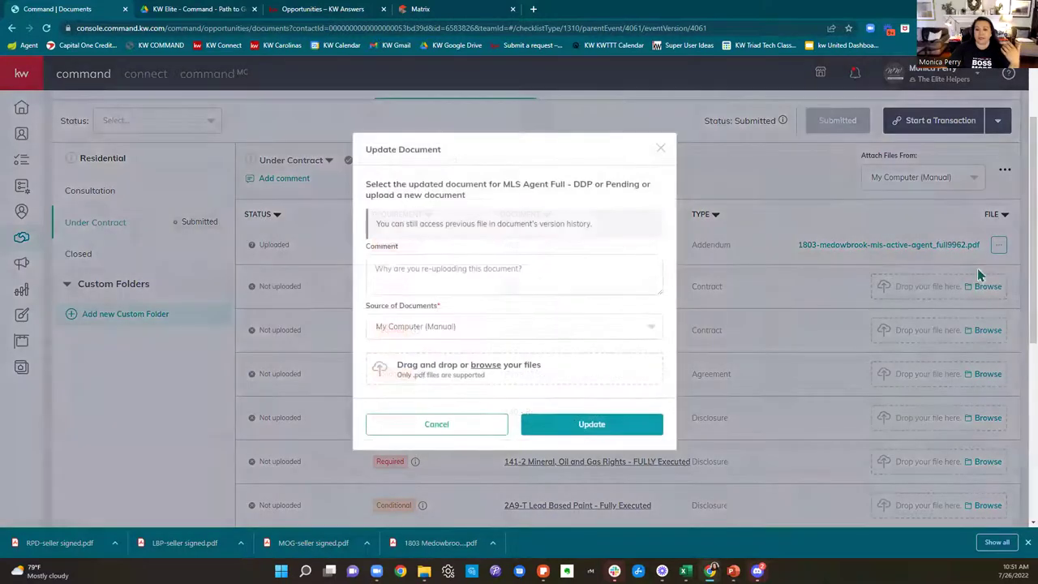
{"action": "left_click", "coordinate": [434, 267]}
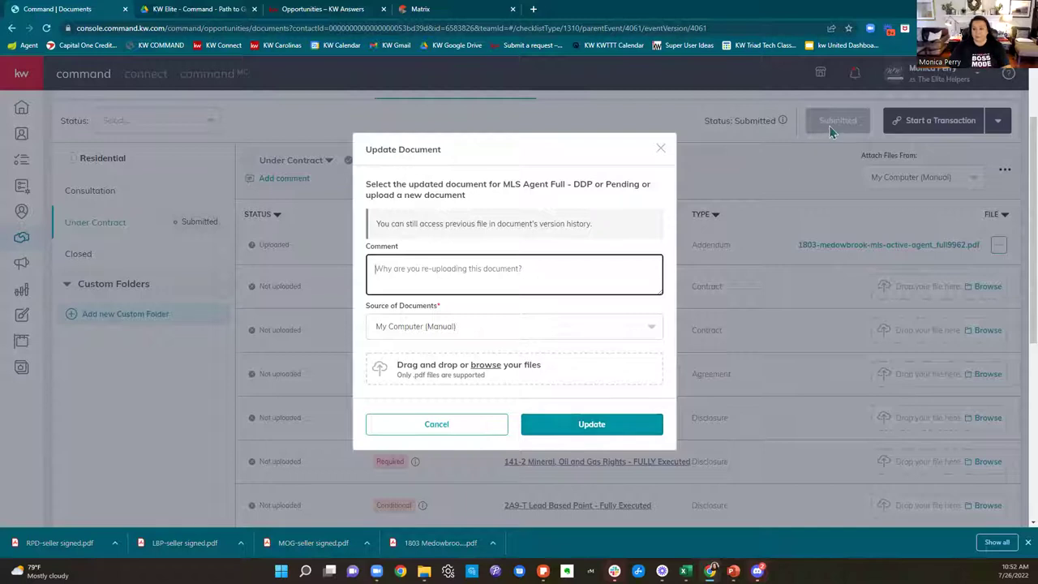
{"action": "left_click_drag", "start_coordinate": [474, 364], "coordinate": [464, 377]}
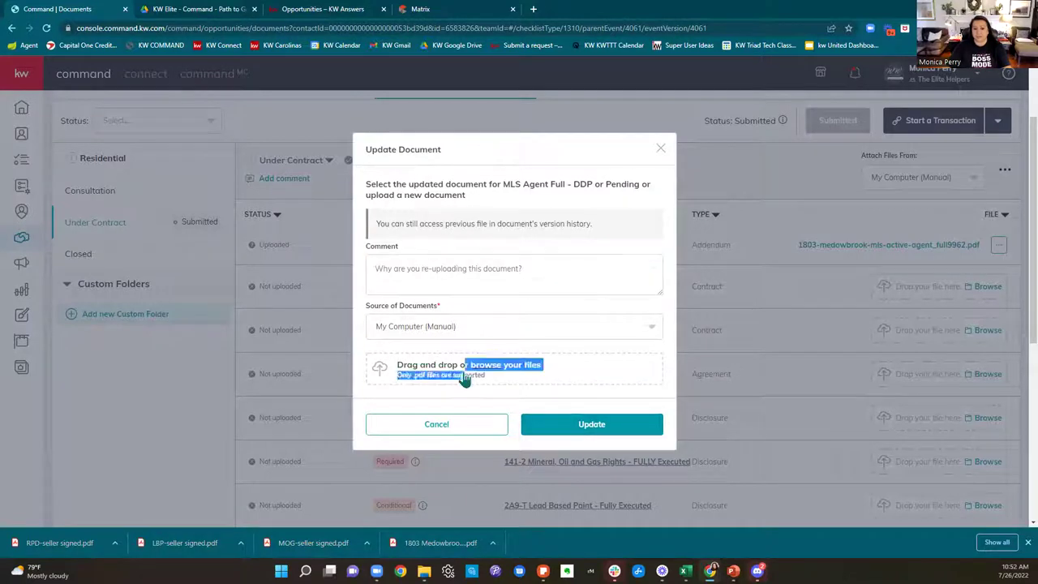
{"action": "left_click", "coordinate": [463, 376]}
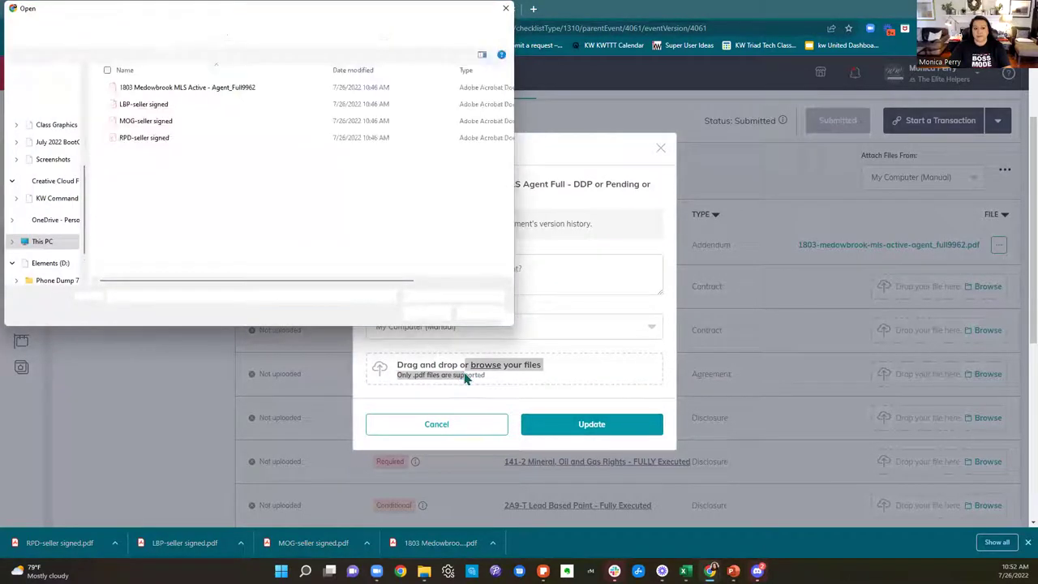
{"action": "left_click", "coordinate": [143, 104]}
{"action": "left_click", "coordinate": [426, 312]}
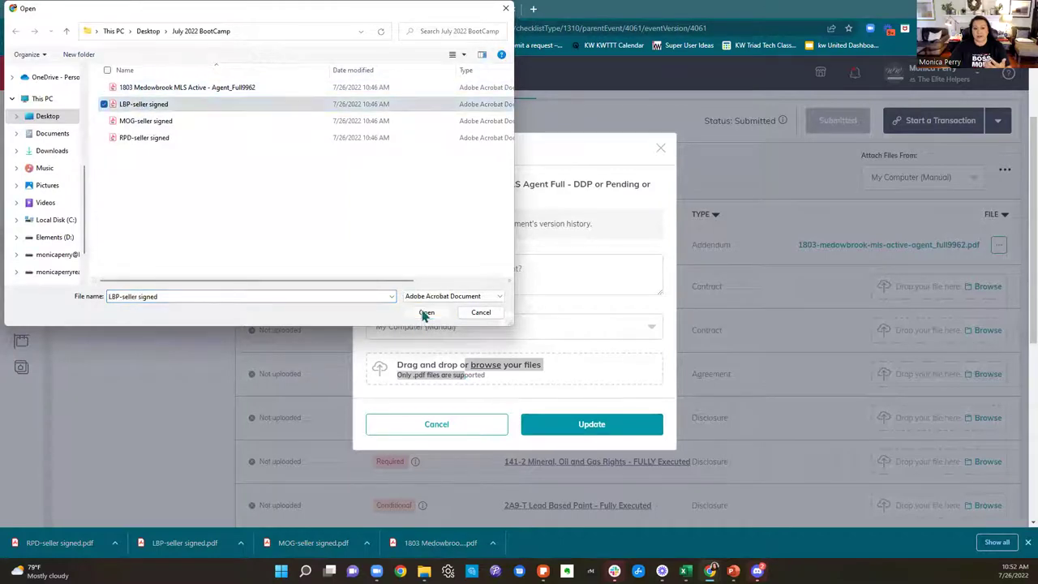
{"action": "left_click", "coordinate": [602, 430]}
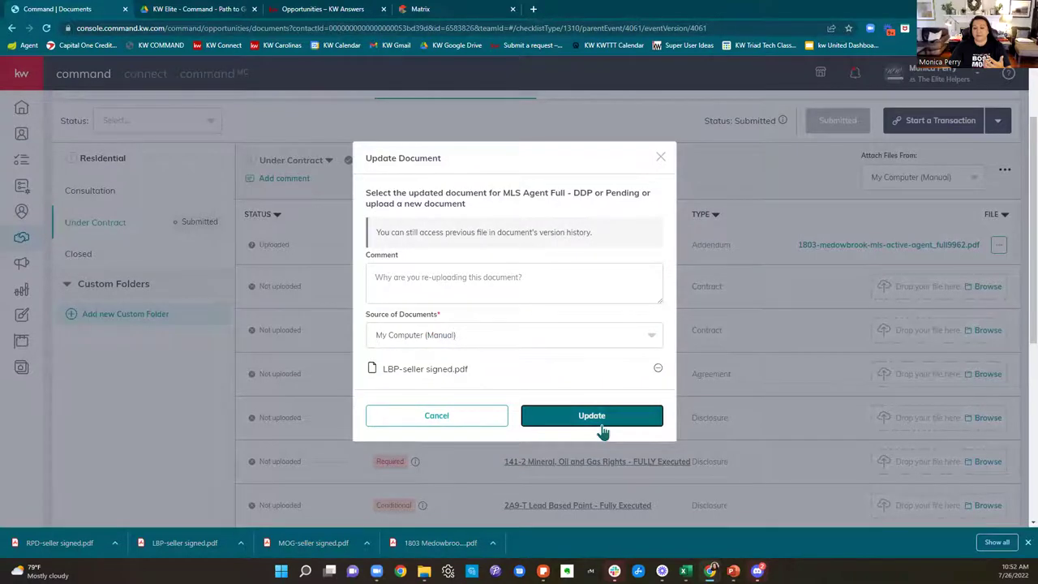
{"action": "left_click", "coordinate": [594, 417]}
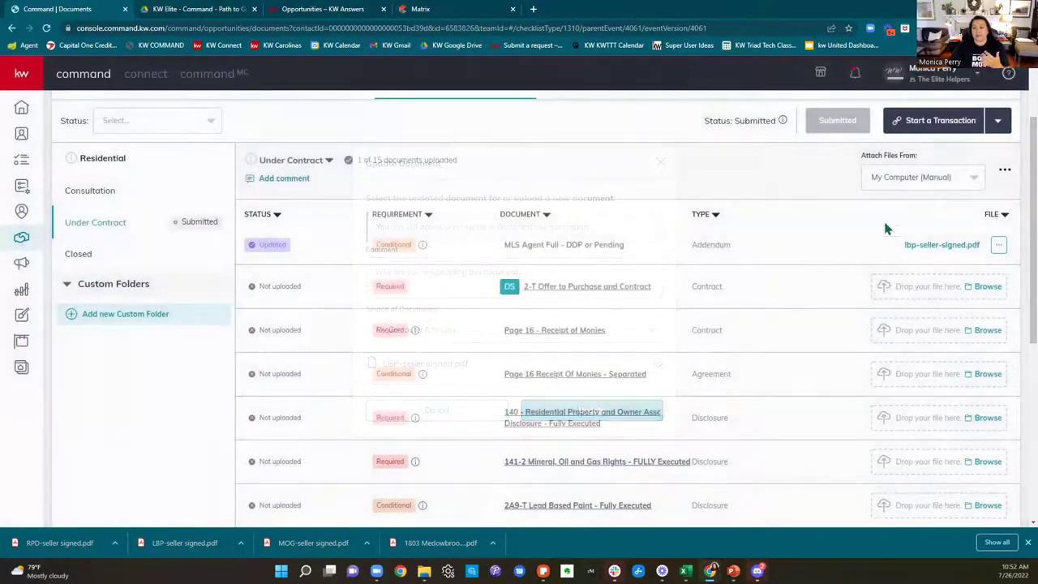
{"action": "scroll", "coordinate": [944, 318], "scroll_direction": "up", "scroll_amount": 2}
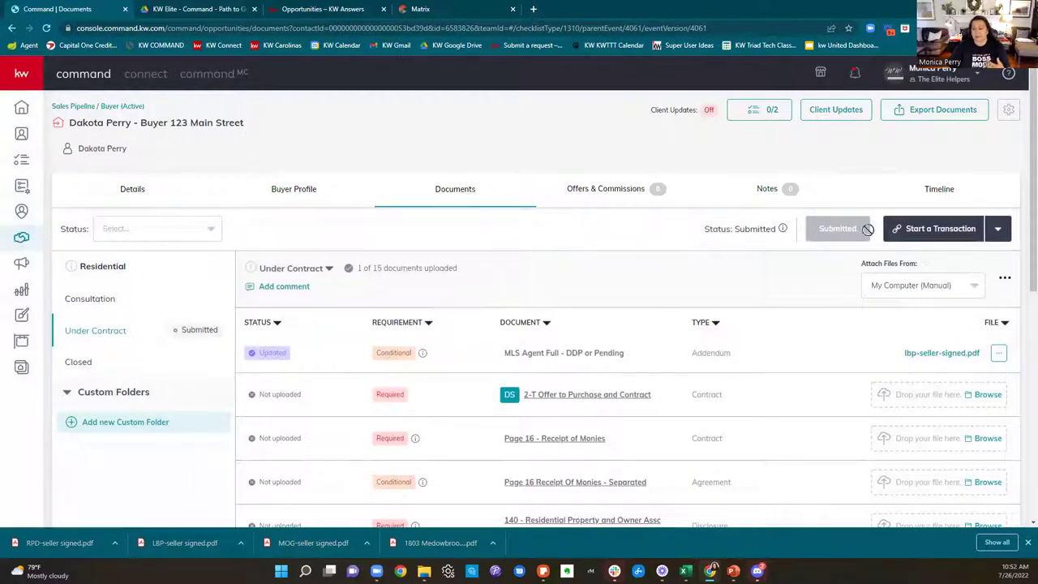
{"action": "scroll", "coordinate": [868, 230], "scroll_direction": "down", "scroll_amount": 1}
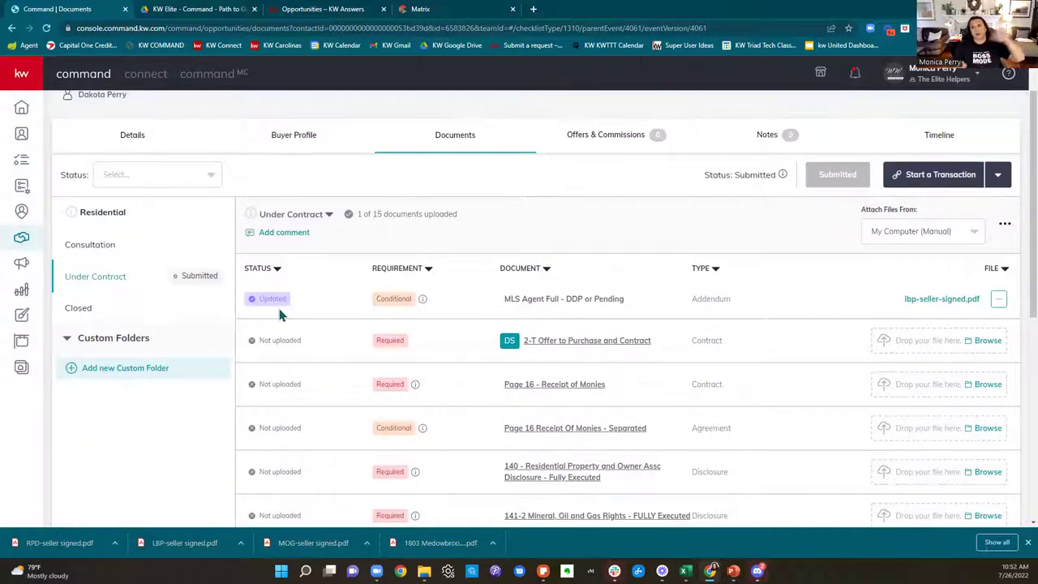
{"action": "left_click", "coordinate": [96, 252]}
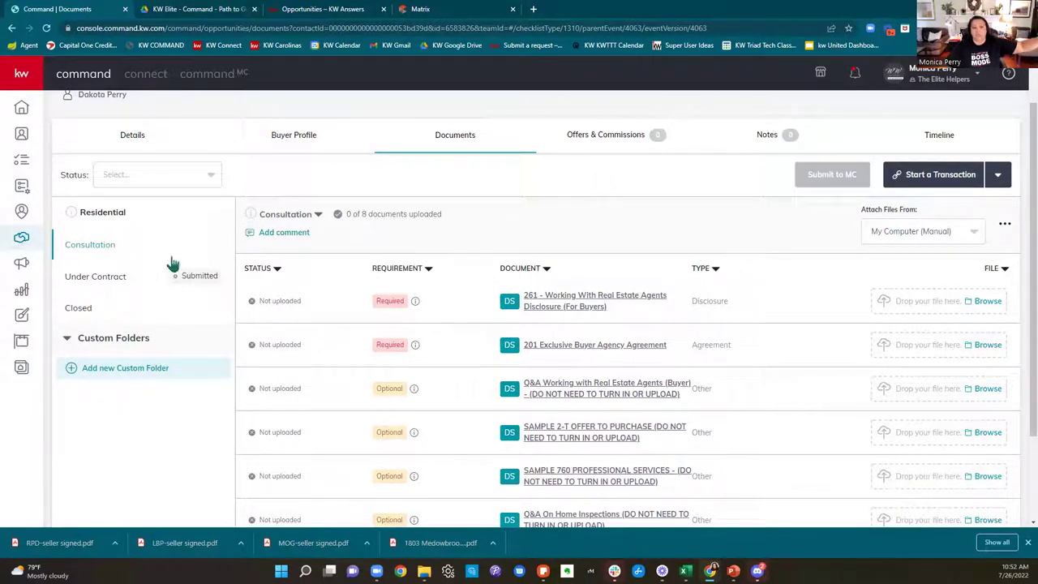
{"action": "left_click", "coordinate": [81, 284]}
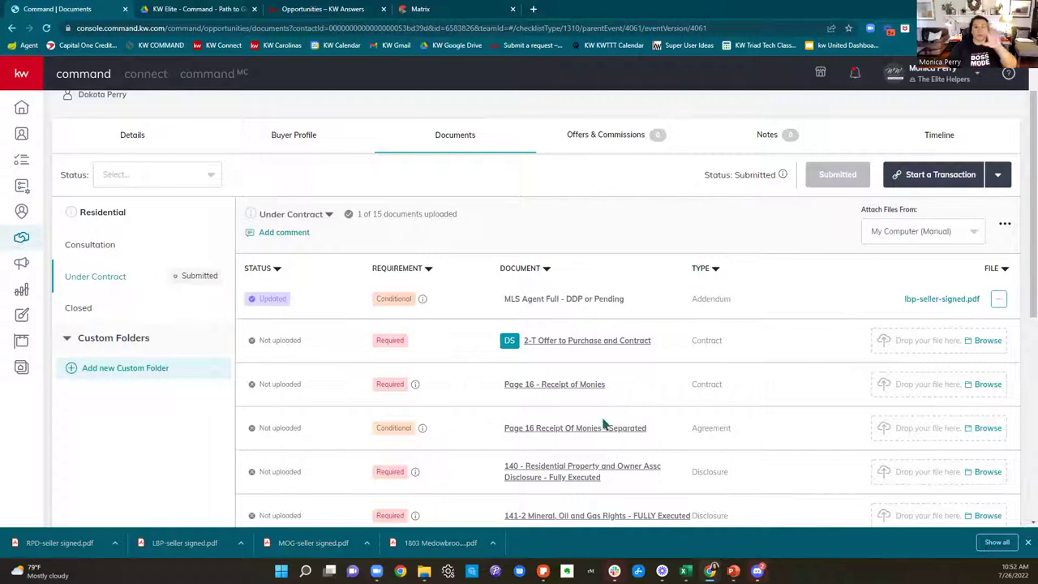
{"action": "scroll", "coordinate": [656, 415], "scroll_direction": "down", "scroll_amount": 2}
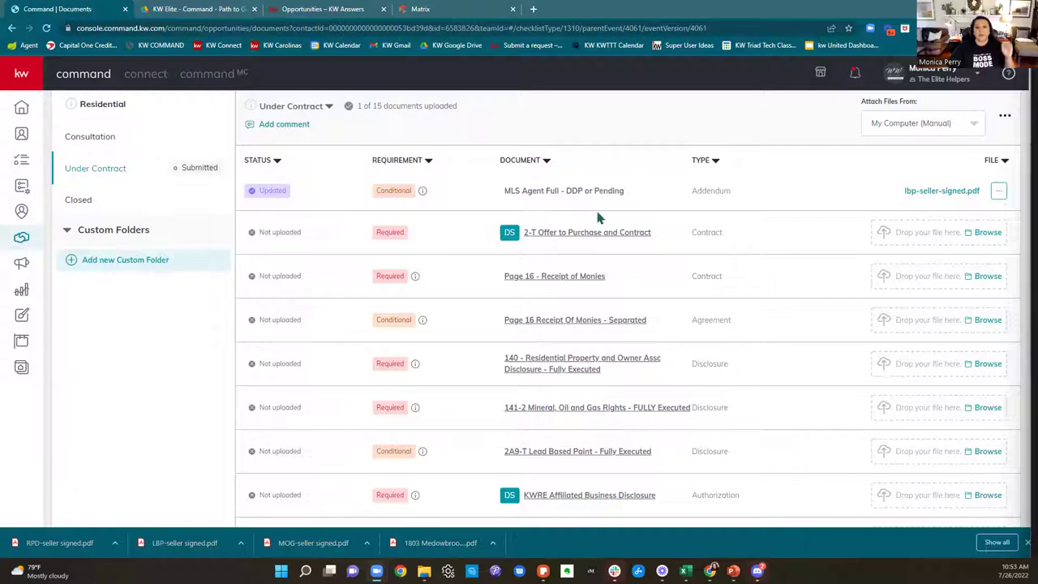
{"action": "scroll", "coordinate": [597, 218], "scroll_direction": "down", "scroll_amount": 2}
{"action": "scroll", "coordinate": [600, 218], "scroll_direction": "down", "scroll_amount": 2}
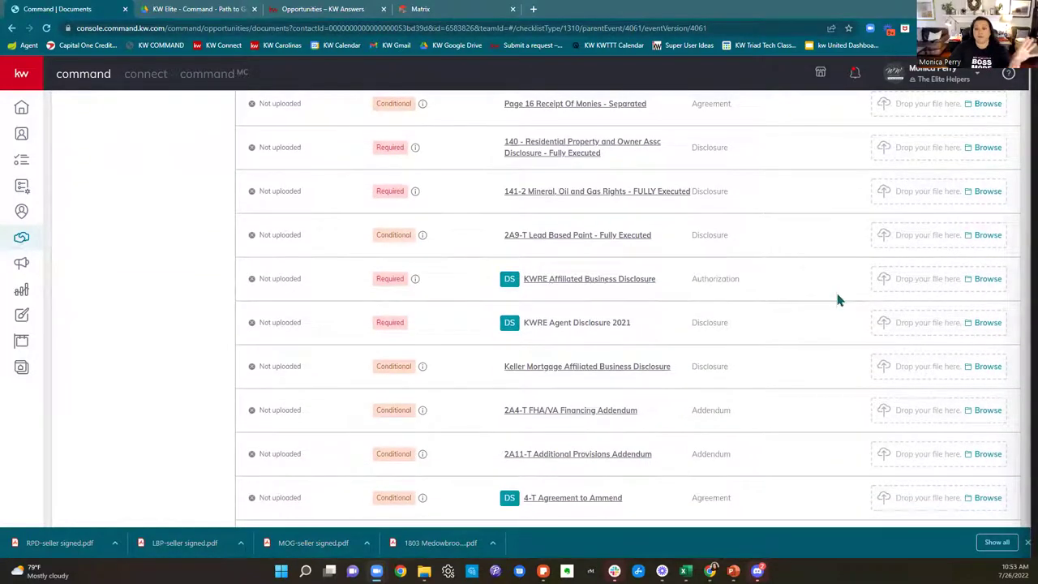
{"action": "scroll", "coordinate": [838, 299], "scroll_direction": "down", "scroll_amount": 2}
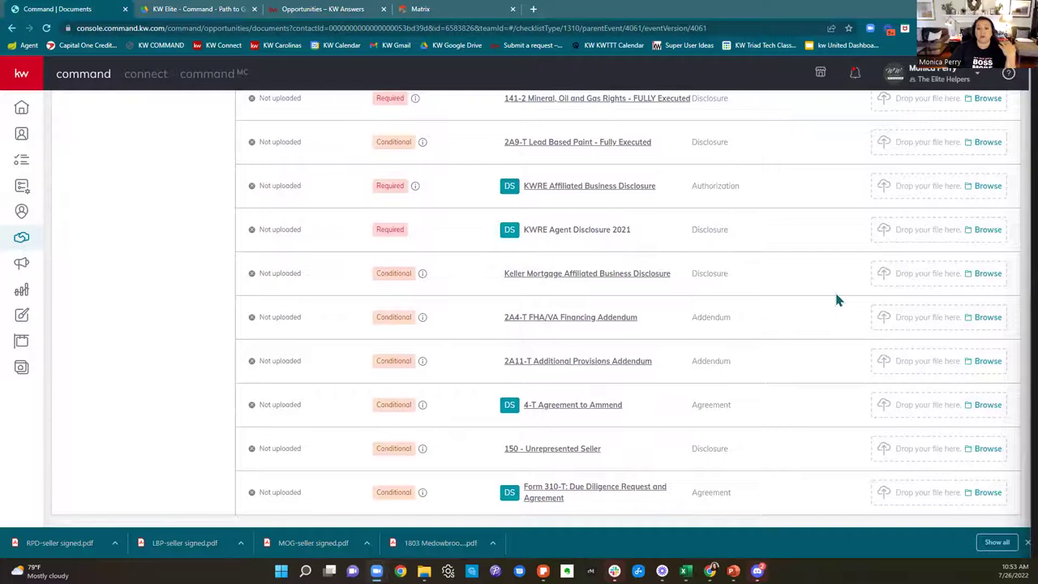
{"action": "scroll", "coordinate": [837, 300], "scroll_direction": "up", "scroll_amount": 7}
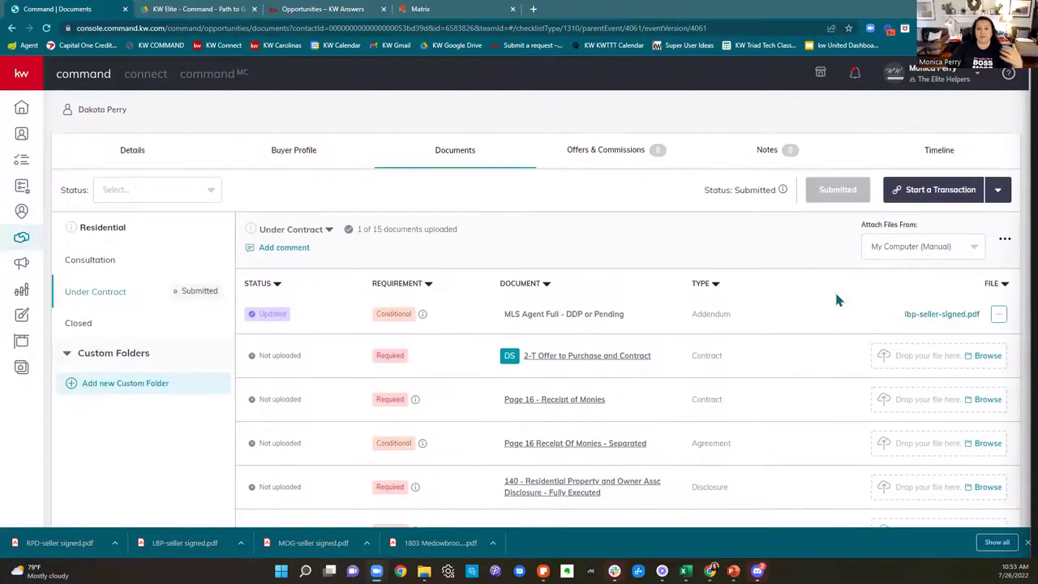
{"action": "scroll", "coordinate": [837, 300], "scroll_direction": "down", "scroll_amount": 1}
{"action": "scroll", "coordinate": [837, 300], "scroll_direction": "down", "scroll_amount": 1}
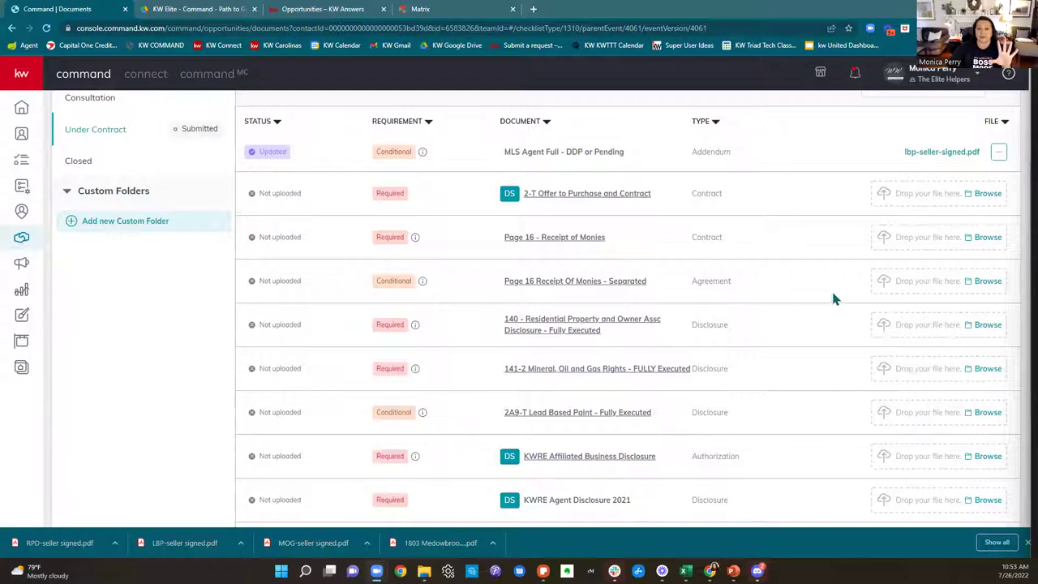
{"action": "mouse_move", "coordinate": [422, 156]}
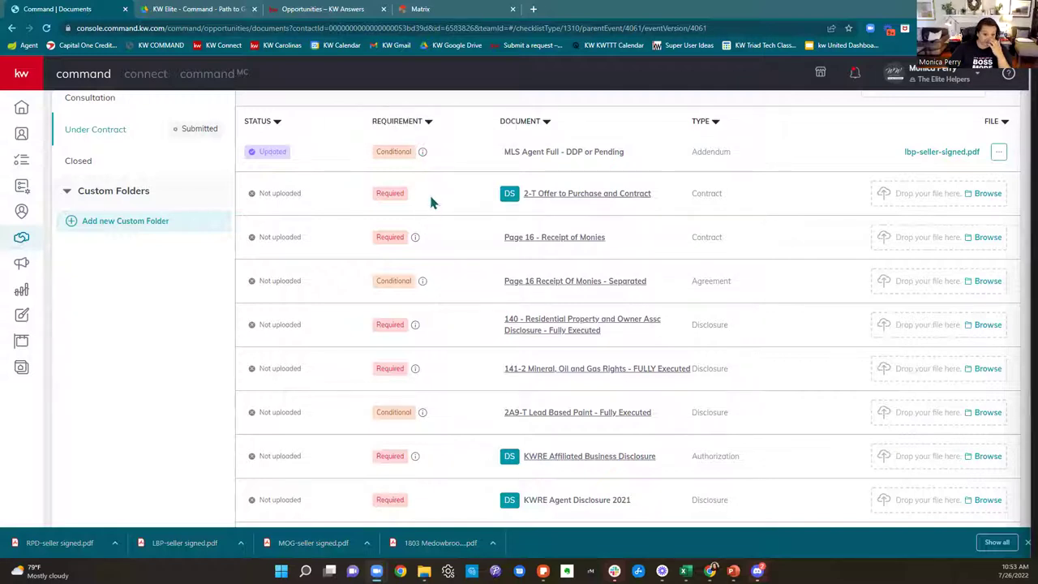
{"action": "mouse_move", "coordinate": [415, 240]}
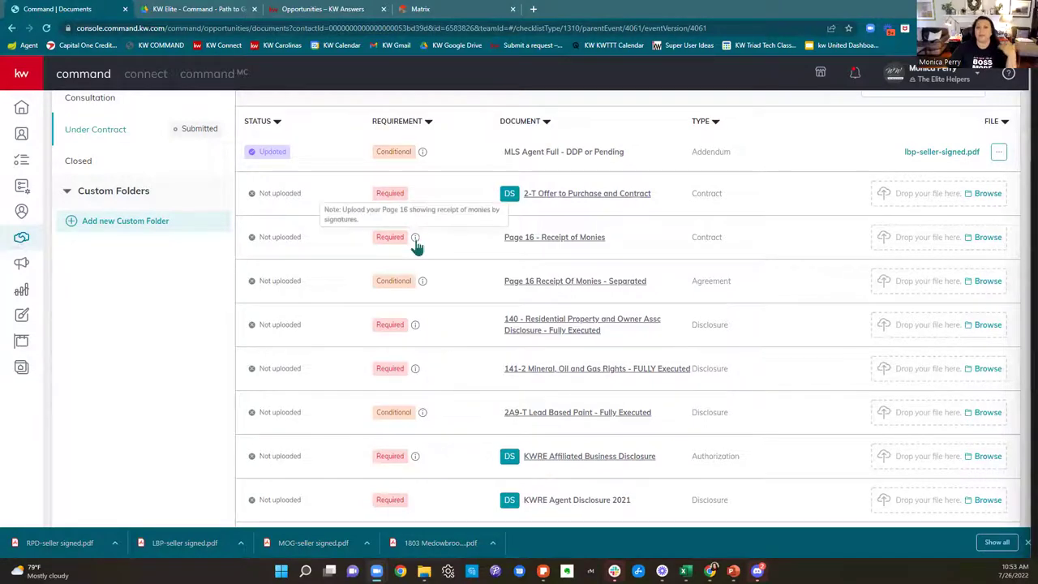
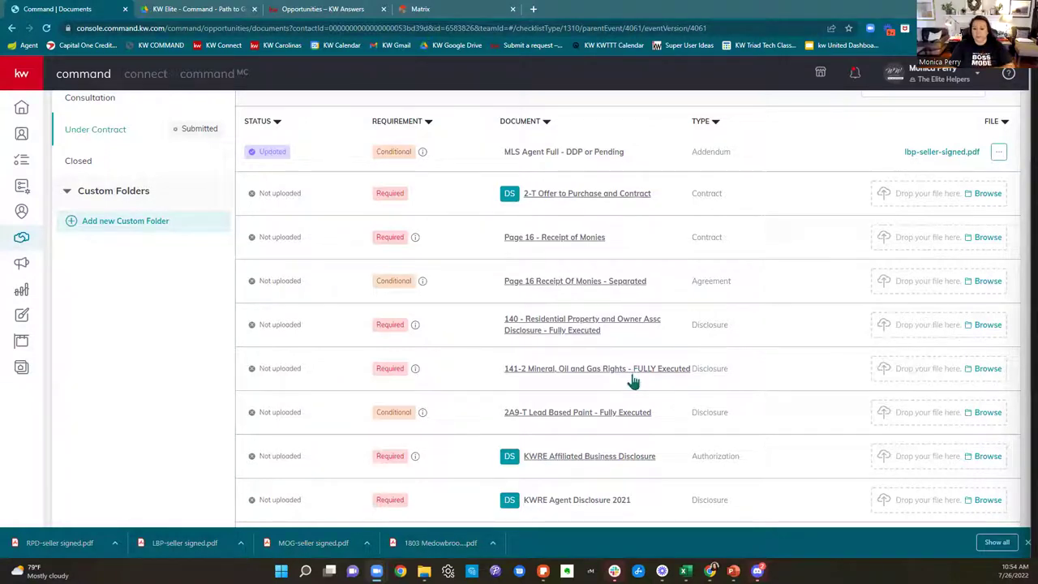
Step: Preview the Form 310-T Due Diligence document, then close the preview
{"action": "scroll", "coordinate": [633, 405], "scroll_direction": "down", "scroll_amount": 2}
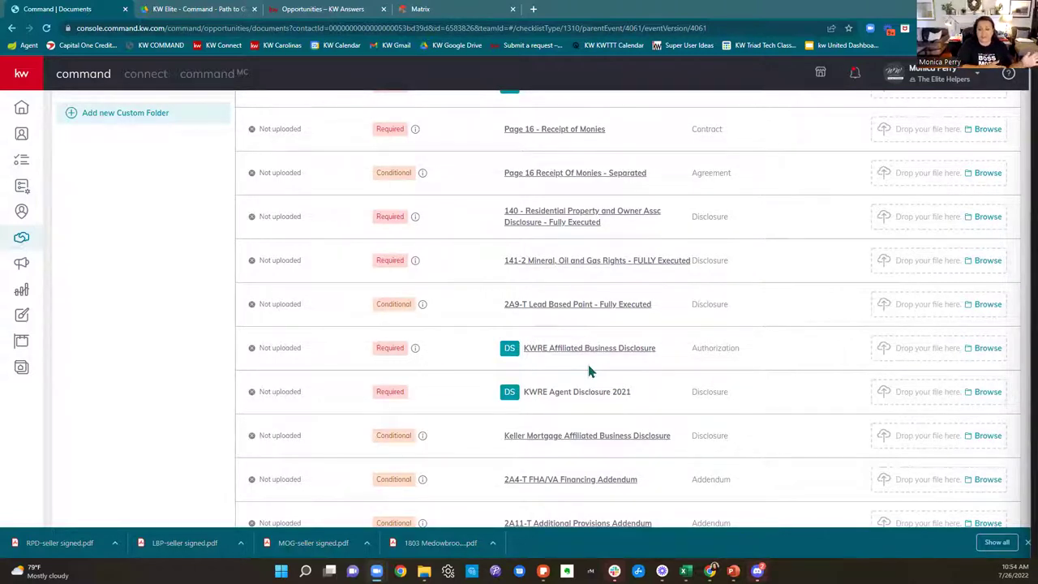
{"action": "scroll", "coordinate": [590, 370], "scroll_direction": "down", "scroll_amount": 2}
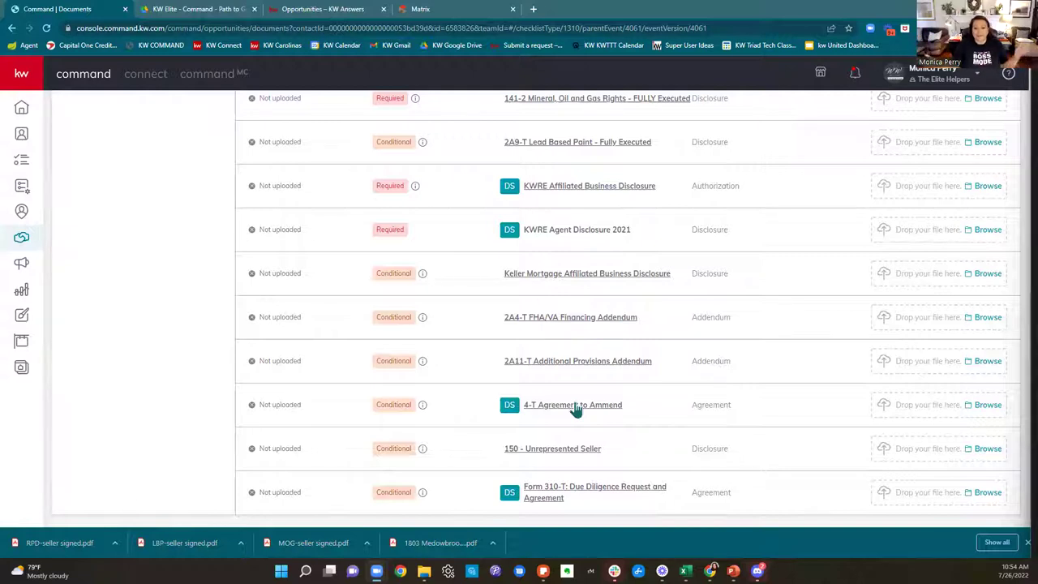
{"action": "mouse_move", "coordinate": [424, 365]}
{"action": "mouse_move", "coordinate": [421, 459]}
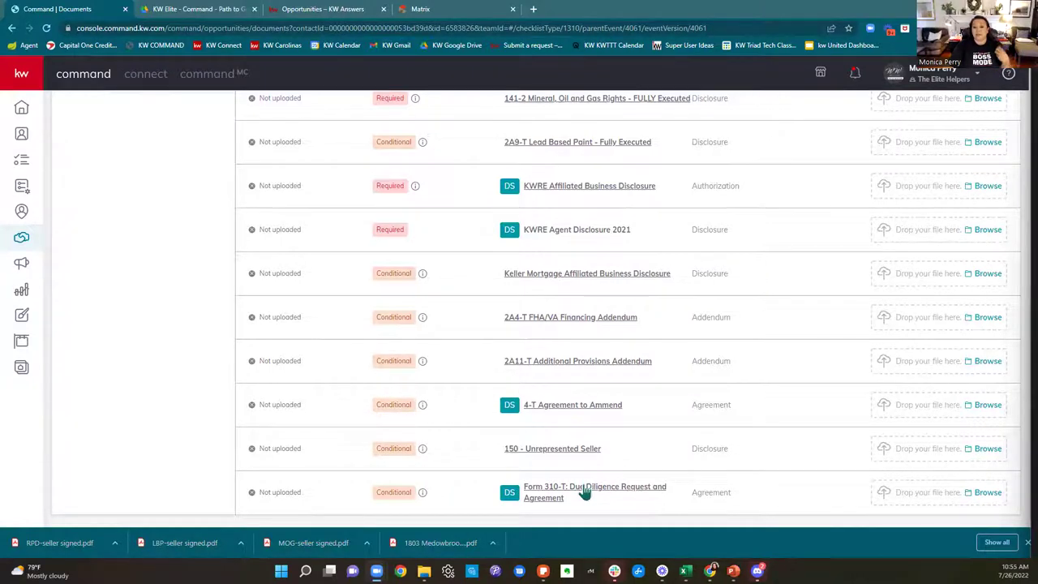
{"action": "left_click", "coordinate": [582, 489]}
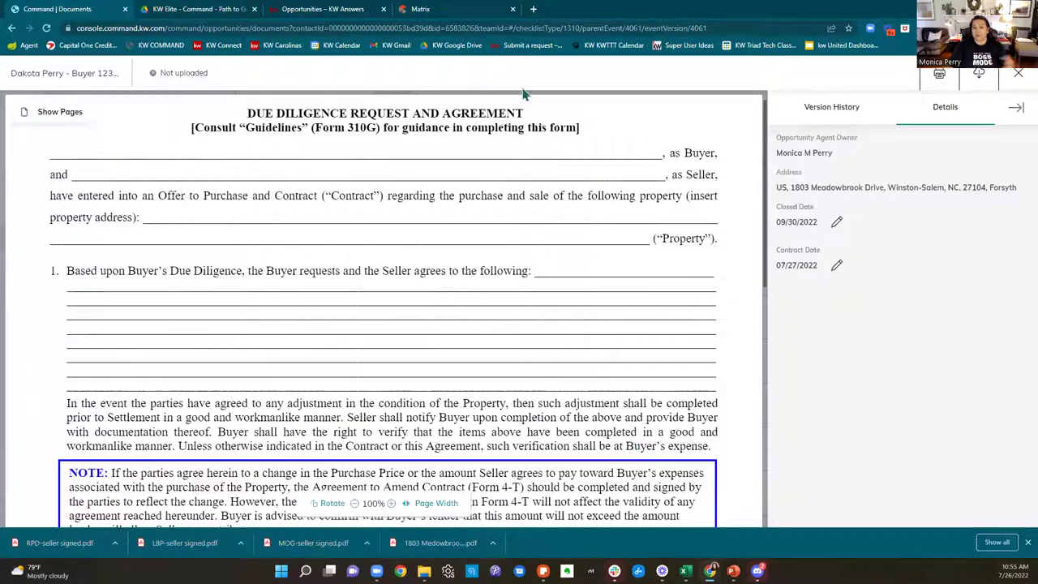
{"action": "left_click", "coordinate": [1018, 73]}
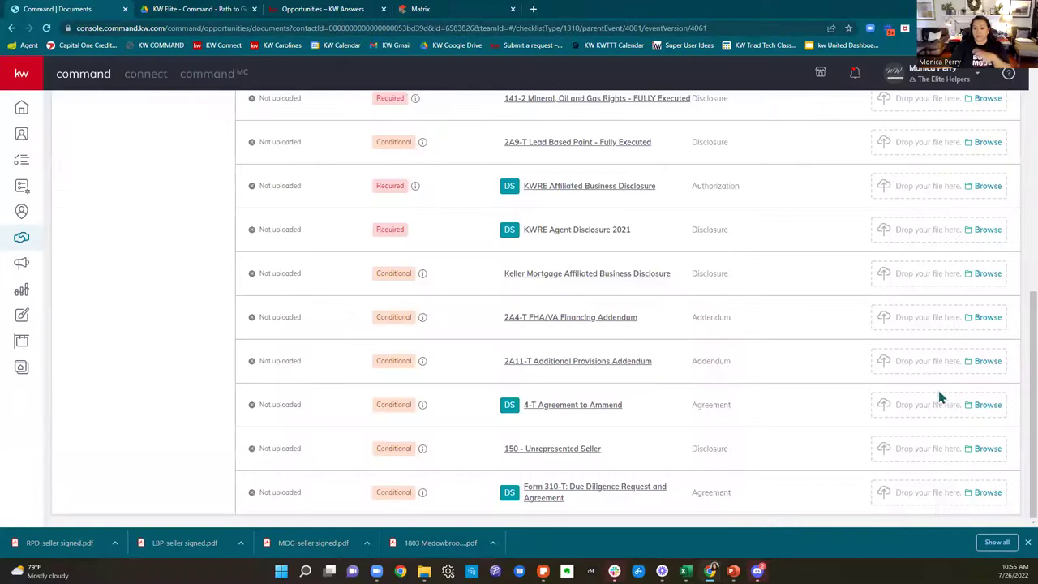
Step: Show the Closed folder's checklist of six required documents, none uploaded
{"action": "scroll", "coordinate": [746, 484], "scroll_direction": "up", "scroll_amount": 6}
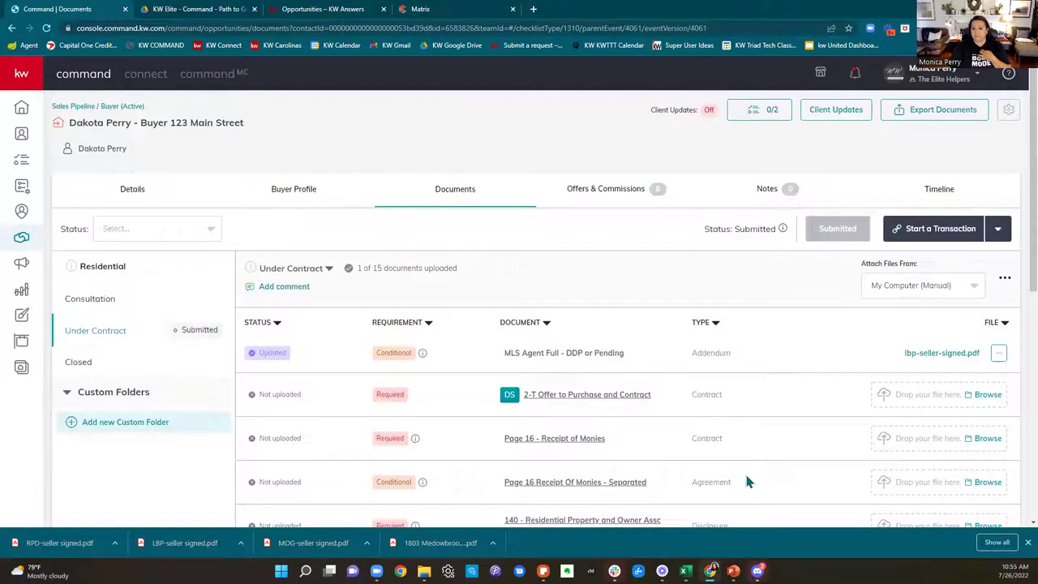
{"action": "left_click", "coordinate": [97, 367]}
{"action": "scroll", "coordinate": [616, 401], "scroll_direction": "down", "scroll_amount": 1}
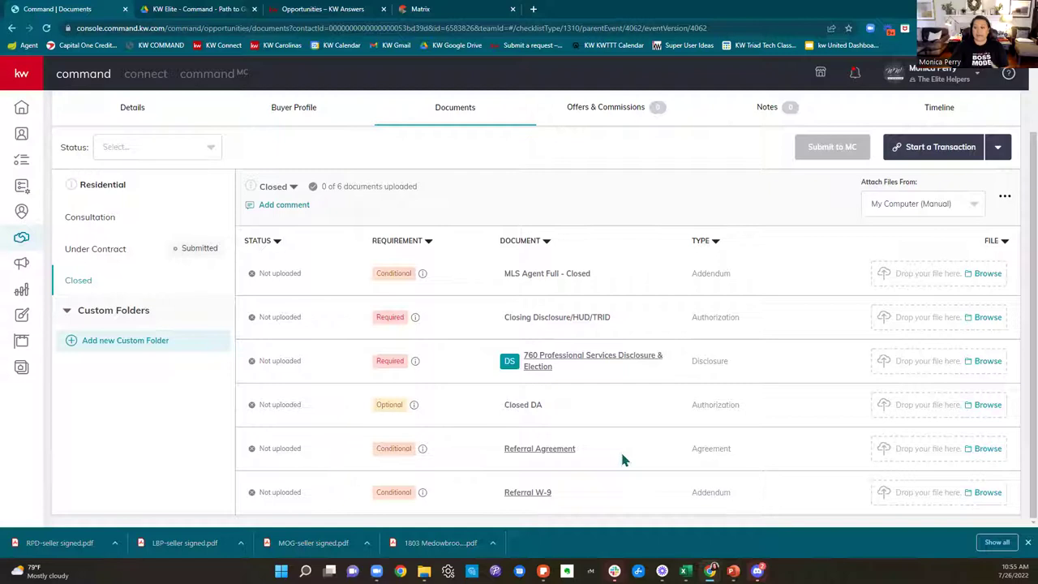
{"action": "mouse_move", "coordinate": [422, 450]}
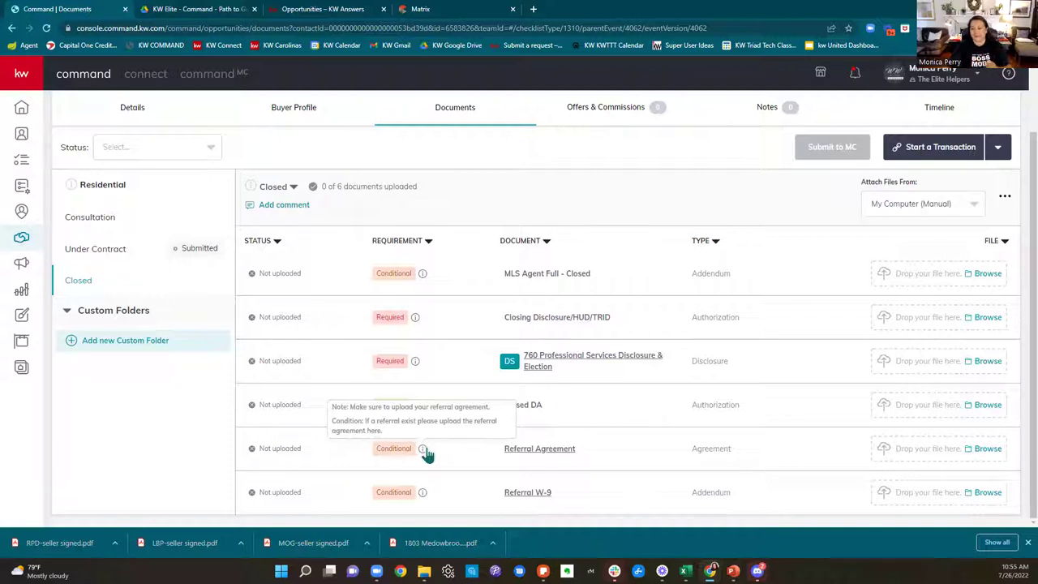
{"action": "left_click", "coordinate": [315, 11]}
{"action": "left_click", "coordinate": [219, 12]}
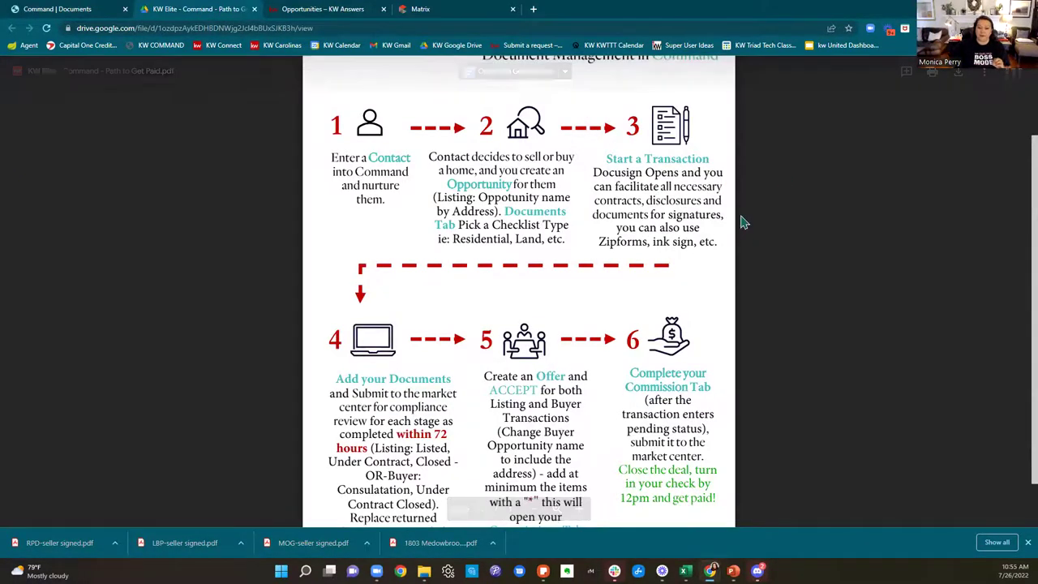
{"action": "scroll", "coordinate": [771, 214], "scroll_direction": "down", "scroll_amount": 1}
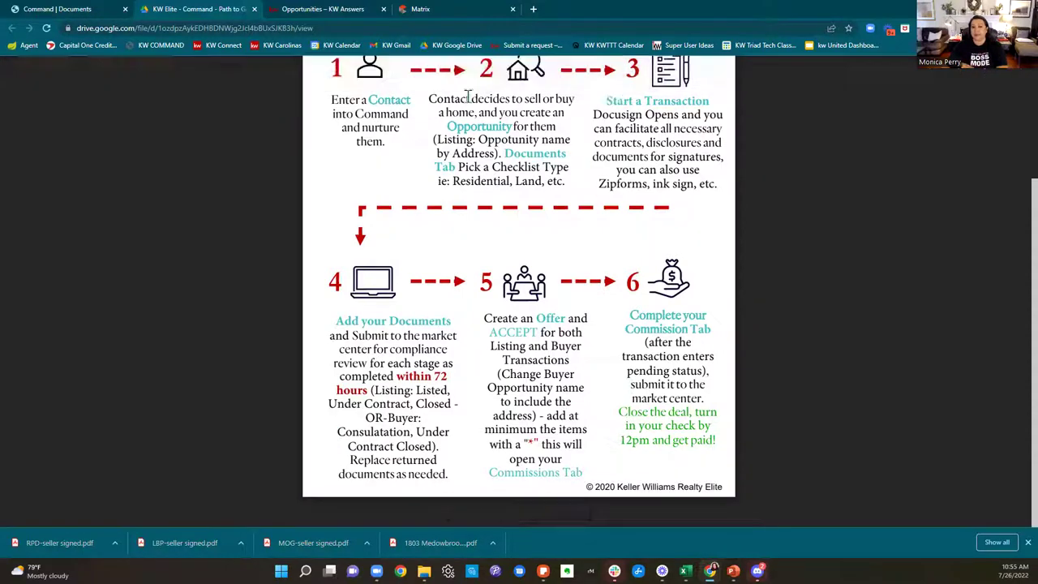
{"action": "left_click", "coordinate": [296, 8]}
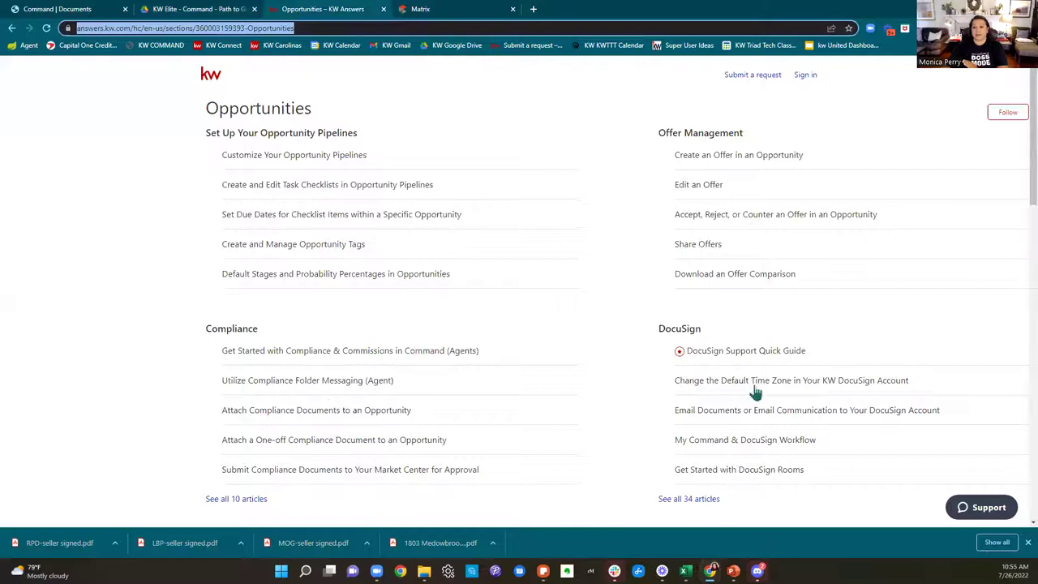
{"action": "left_click", "coordinate": [65, 12]}
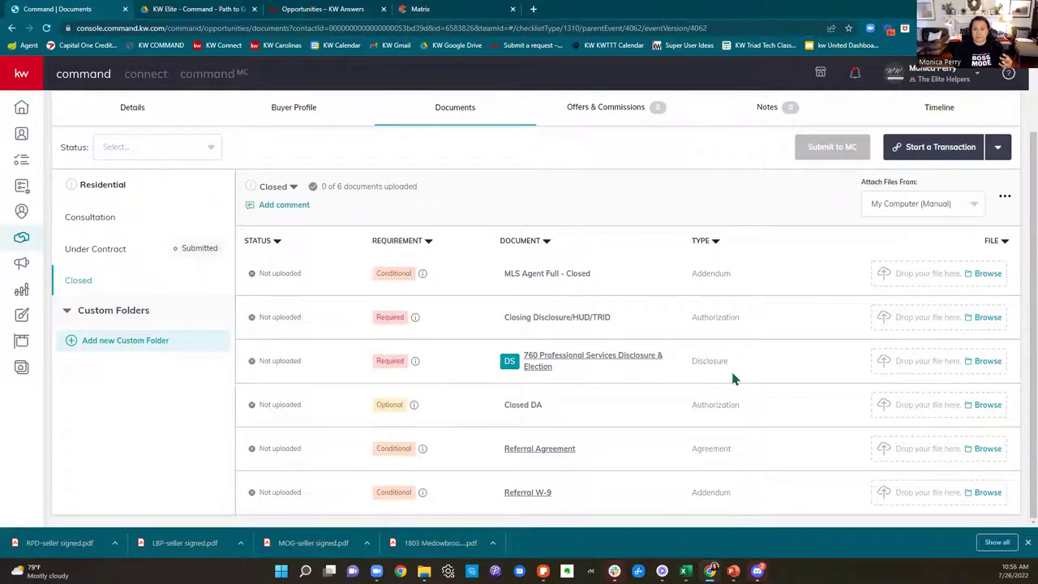
Step: Start a New Offer Version from the empty Offers & Commissions page
{"action": "scroll", "coordinate": [794, 355], "scroll_direction": "up", "scroll_amount": 1}
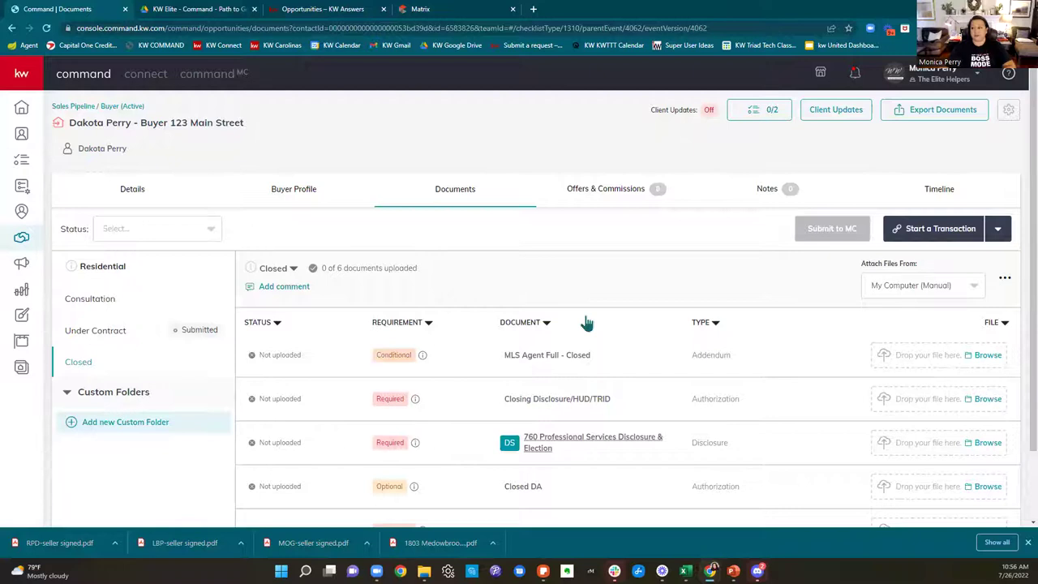
{"action": "left_click", "coordinate": [602, 192]}
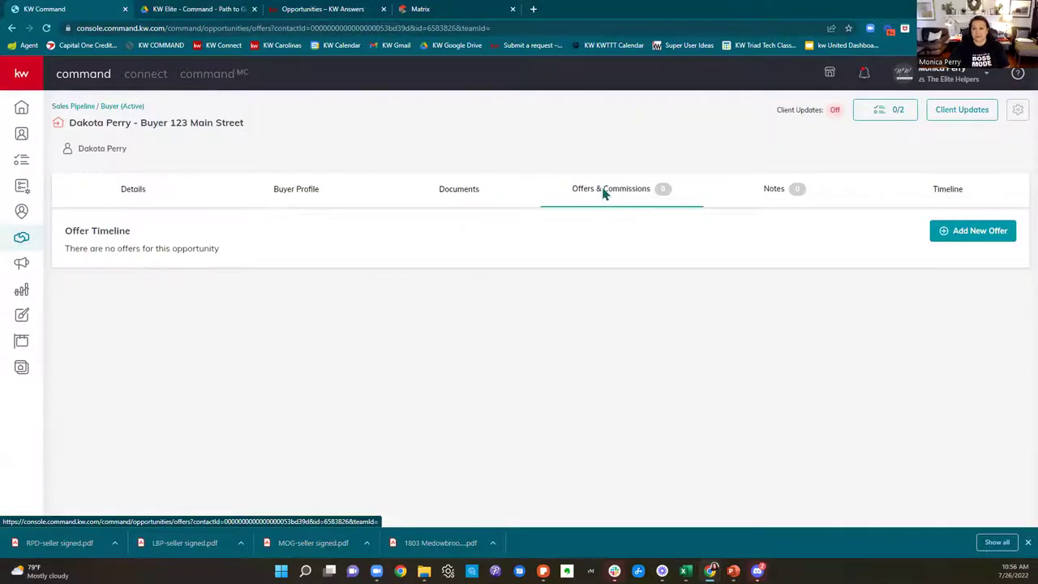
{"action": "left_click", "coordinate": [462, 199]}
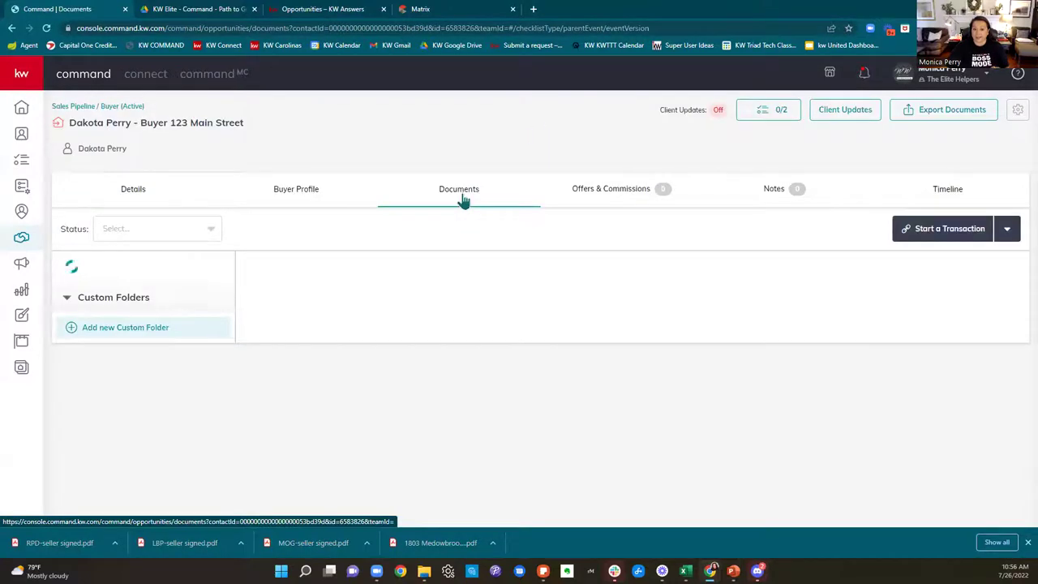
{"action": "left_click", "coordinate": [613, 187]}
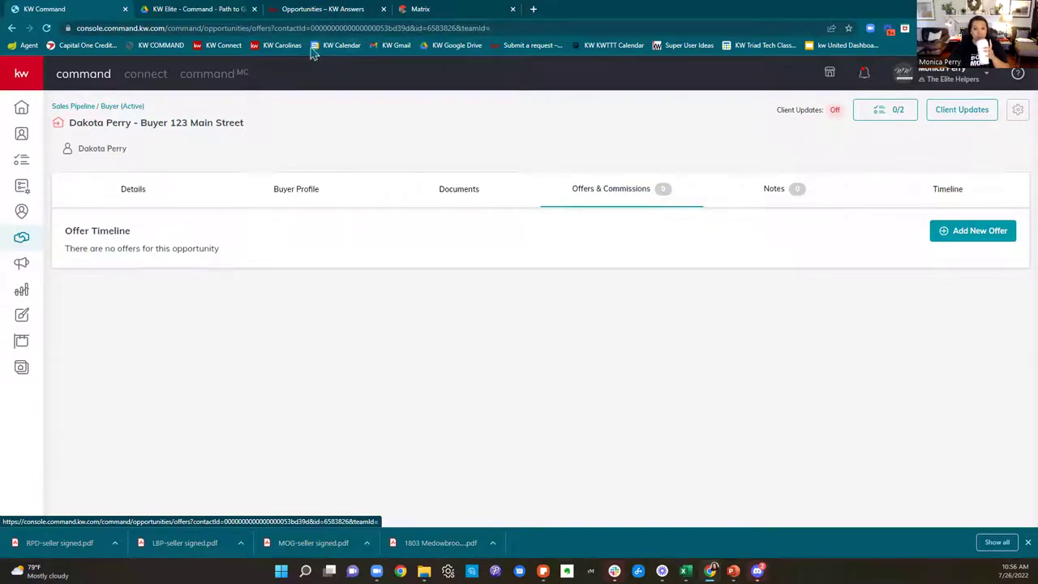
{"action": "left_click", "coordinate": [218, 9]}
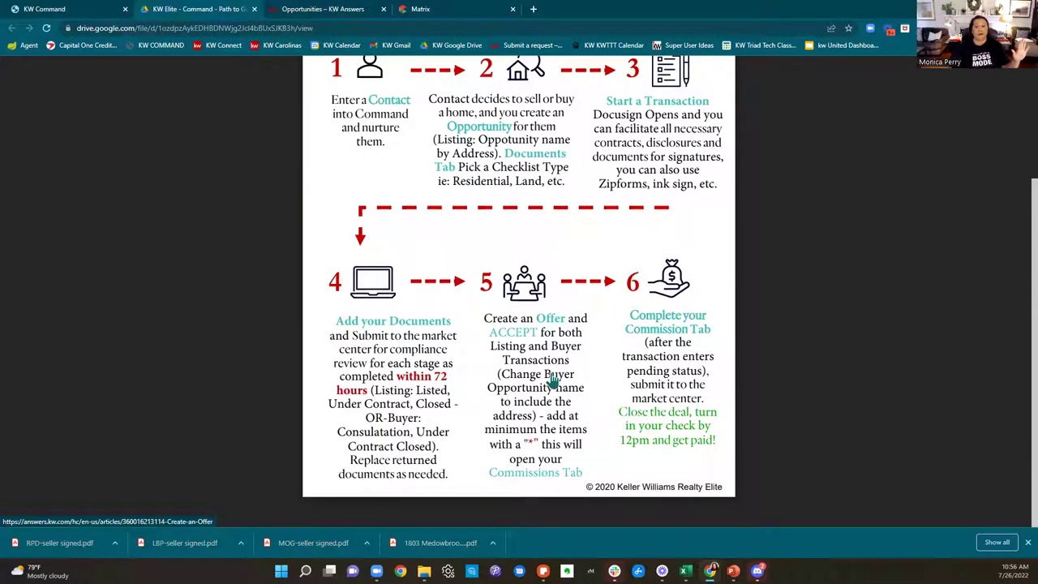
{"action": "left_click", "coordinate": [42, 9]}
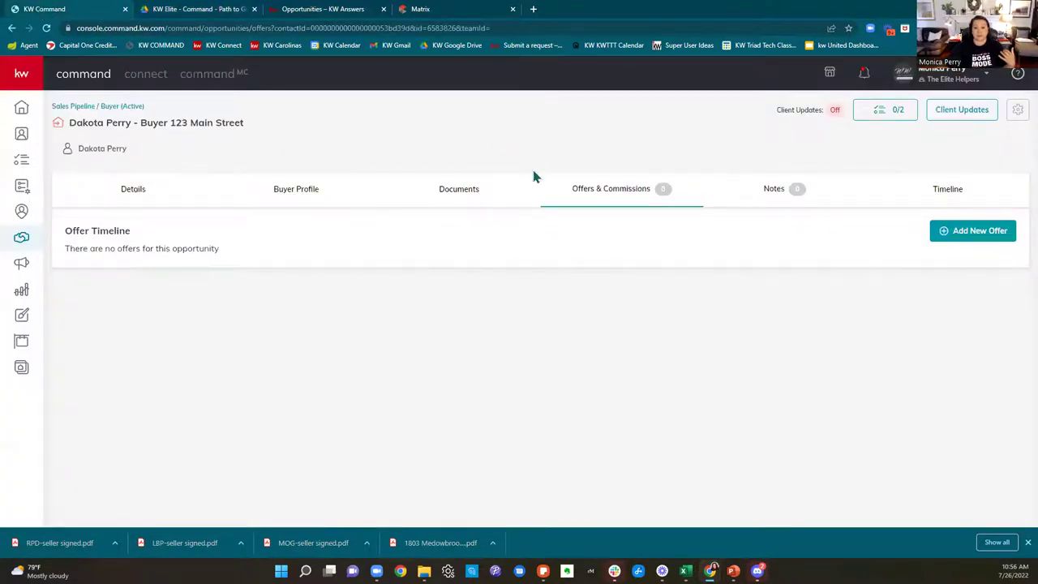
{"action": "left_click", "coordinate": [982, 240]}
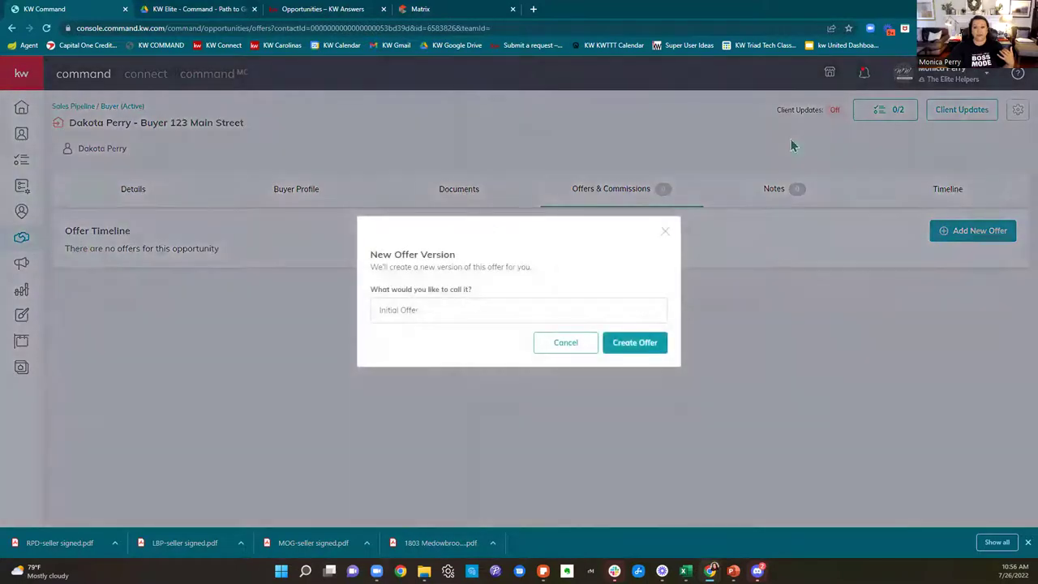
{"action": "left_click", "coordinate": [435, 12]}
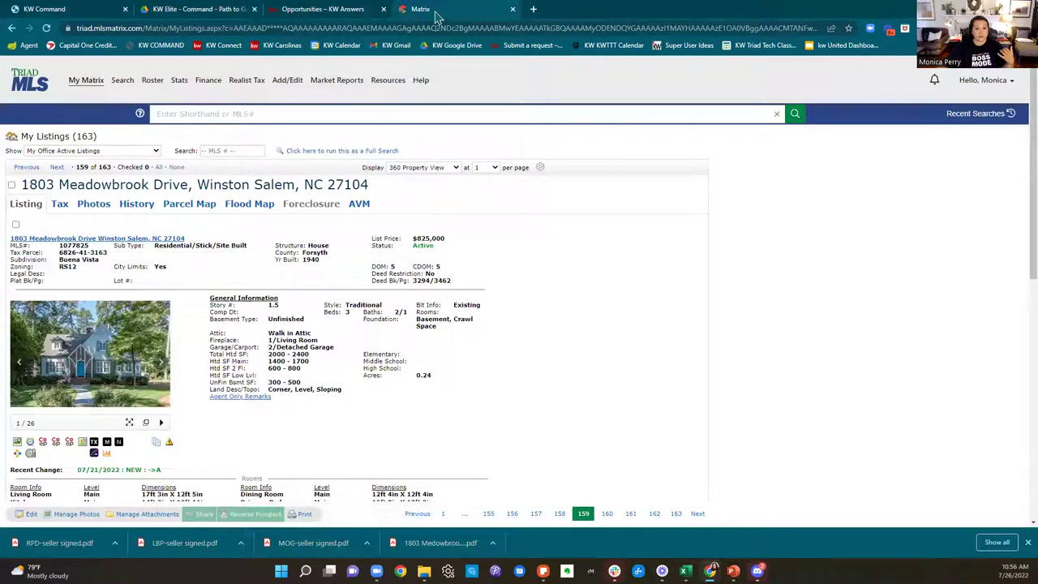
{"action": "left_click", "coordinate": [66, 11]}
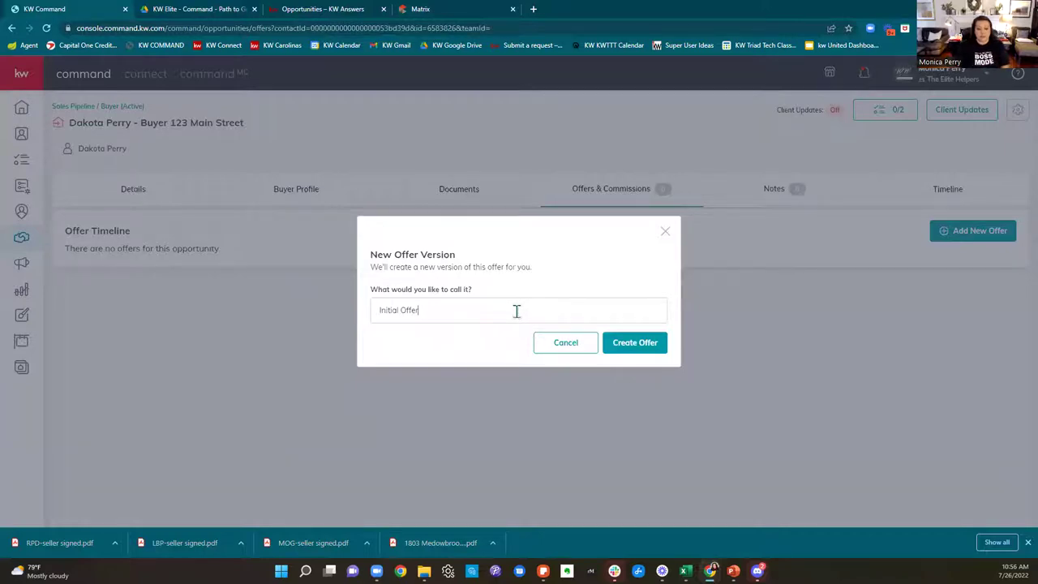
{"action": "key", "text": "BackSpace"}
{"action": "key", "text": "BackSpace"}
{"action": "key", "text": "BackSpace"}
{"action": "key", "text": "BackSpace"}
{"action": "key", "text": "BackSpace"}
{"action": "key", "text": "BackSpace"}
{"action": "key", "text": "BackSpace"}
{"action": "key", "text": "BackSpace"}
{"action": "key", "text": "BackSpace"}
{"action": "key", "text": "BackSpace"}
{"action": "key", "text": "BackSpace"}
{"action": "key", "text": "BackSpace"}
{"action": "type", "text": "A"}
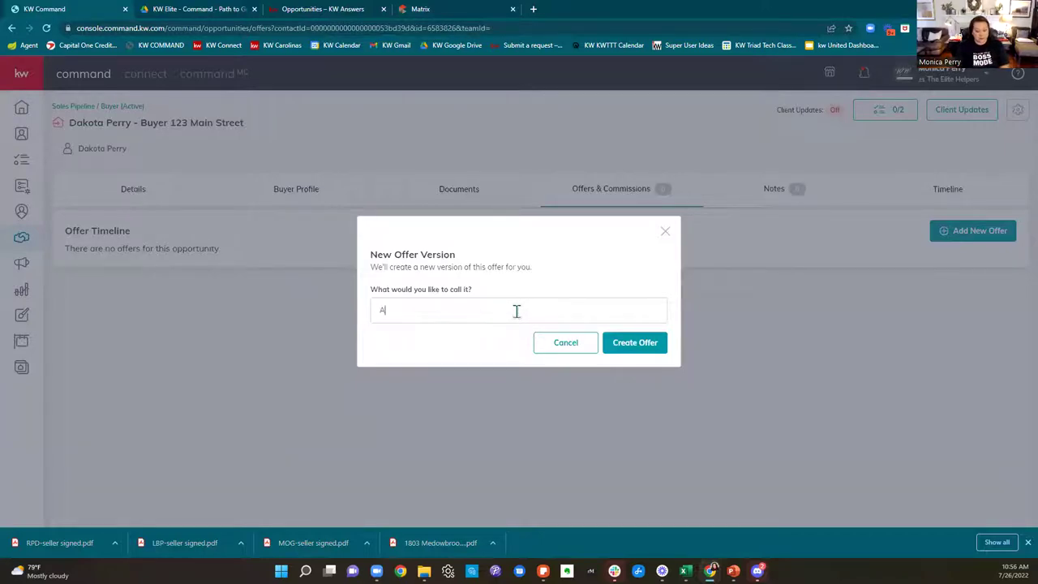
{"action": "type", "text": "ccepted Offer on"}
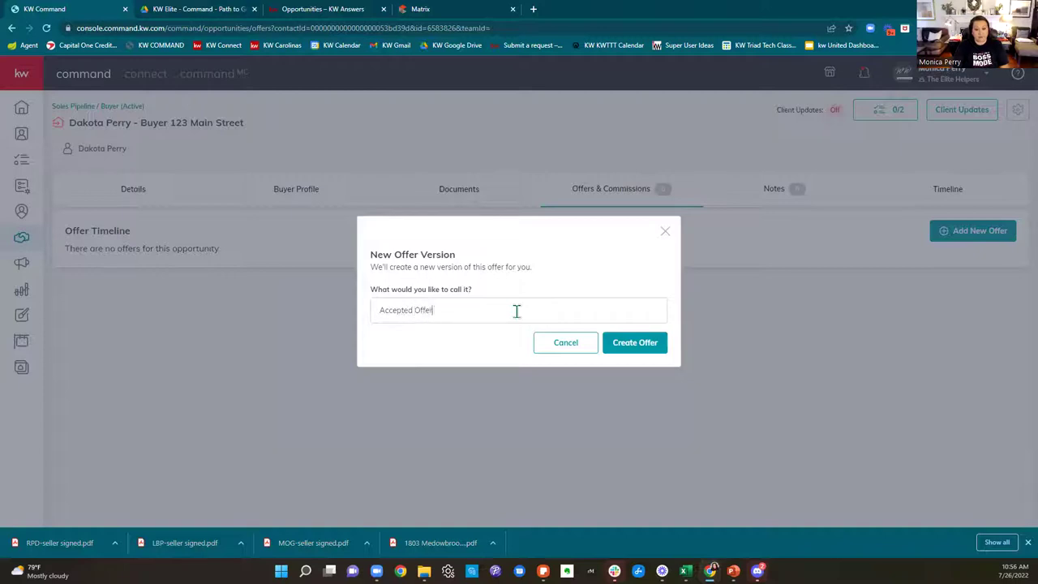
{"action": "left_click", "coordinate": [441, 11]}
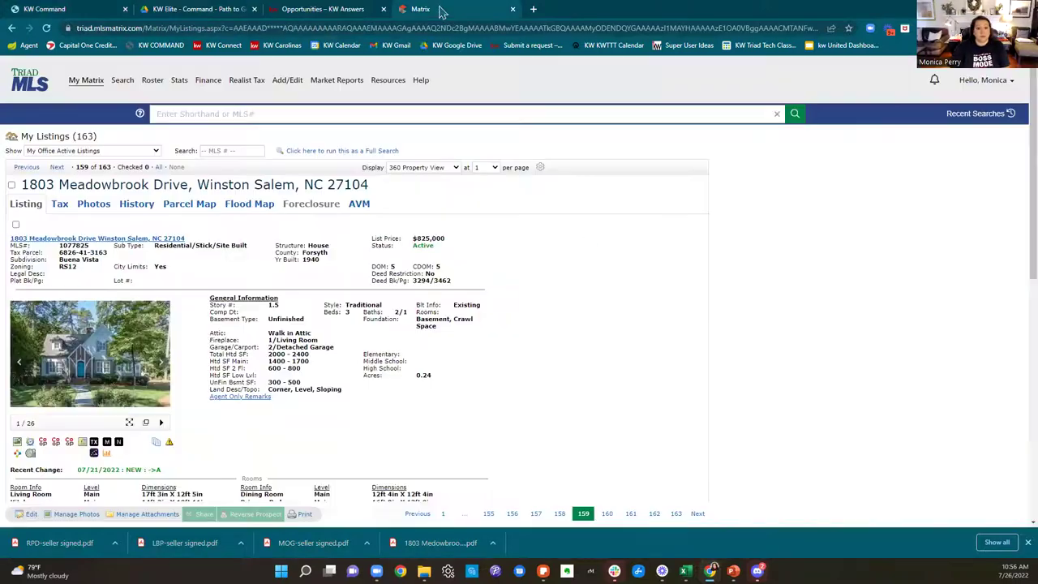
{"action": "left_click", "coordinate": [19, 12]}
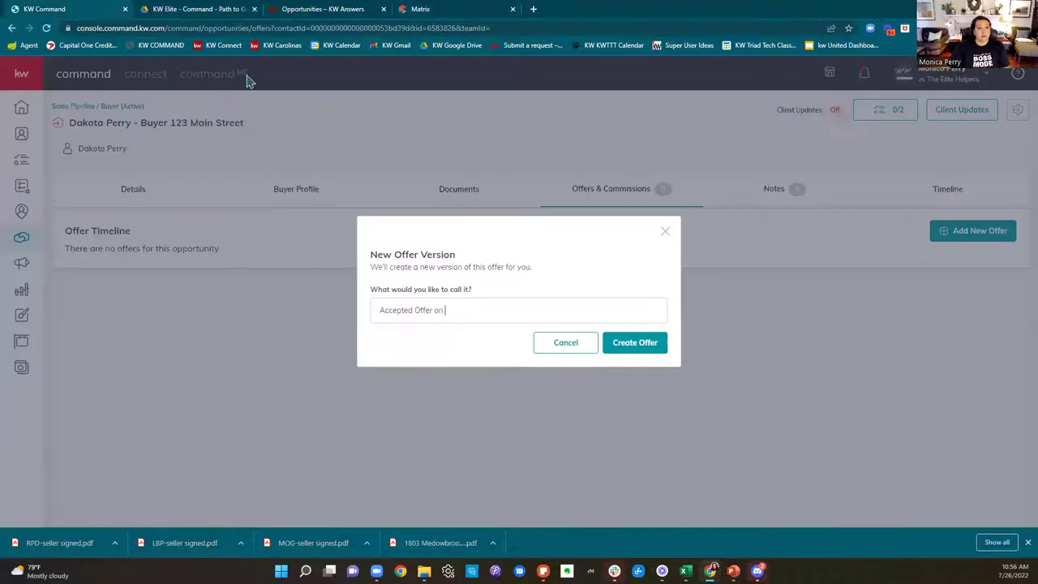
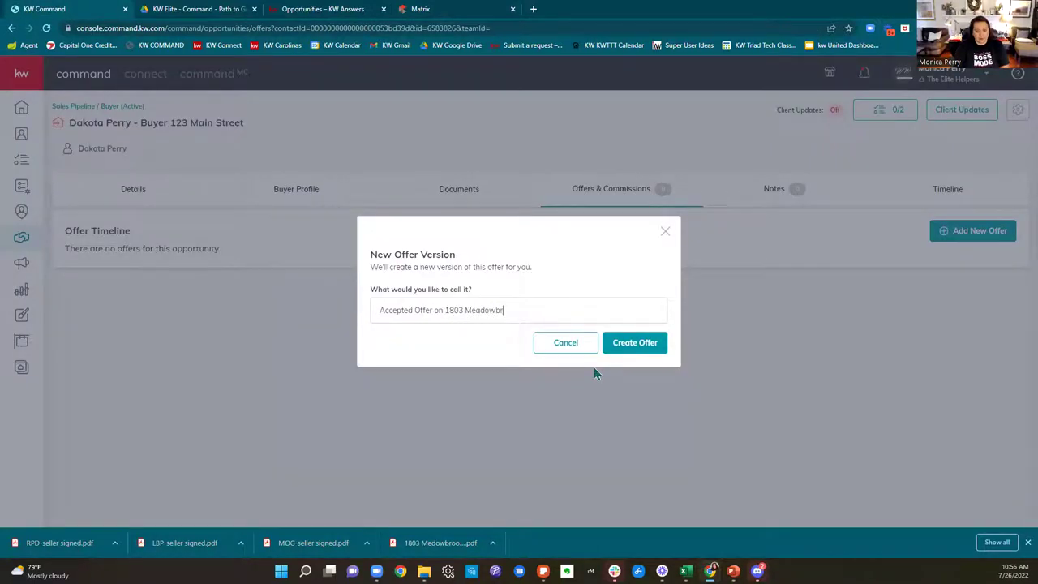
{"action": "left_click", "coordinate": [616, 340]}
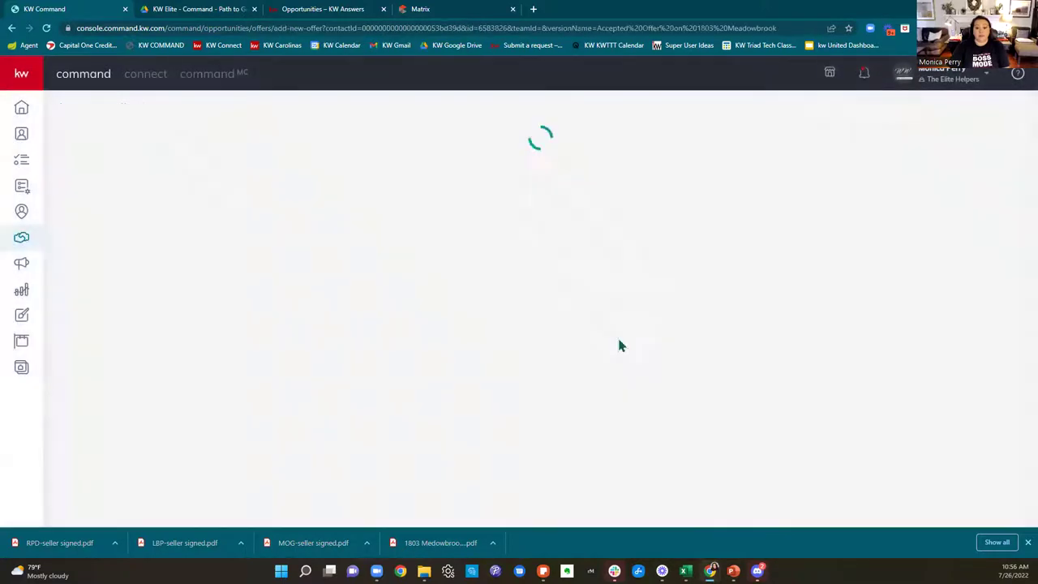
{"action": "scroll", "coordinate": [955, 327], "scroll_direction": "down", "scroll_amount": 1}
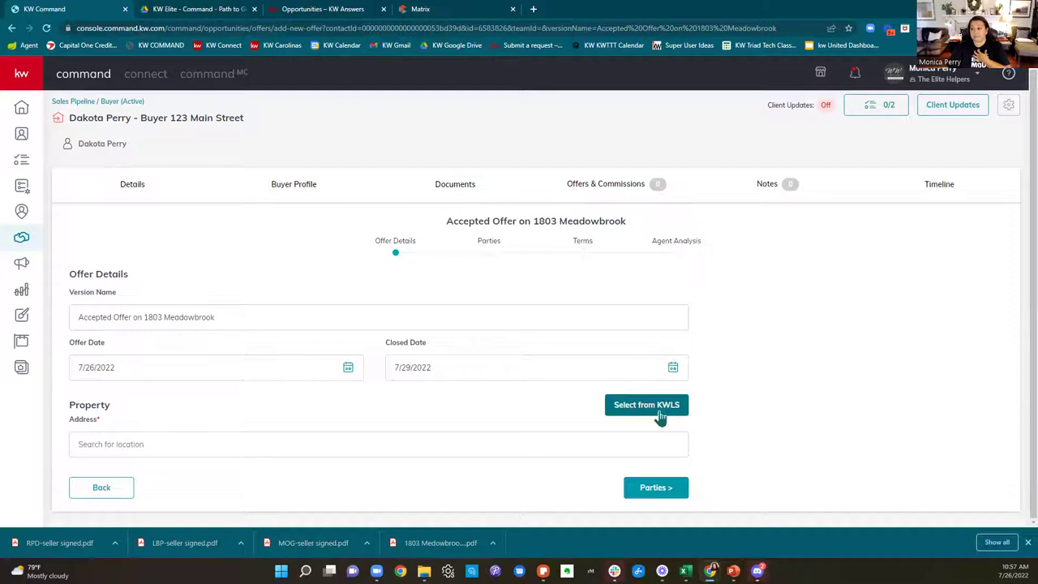
{"action": "left_click", "coordinate": [658, 411]}
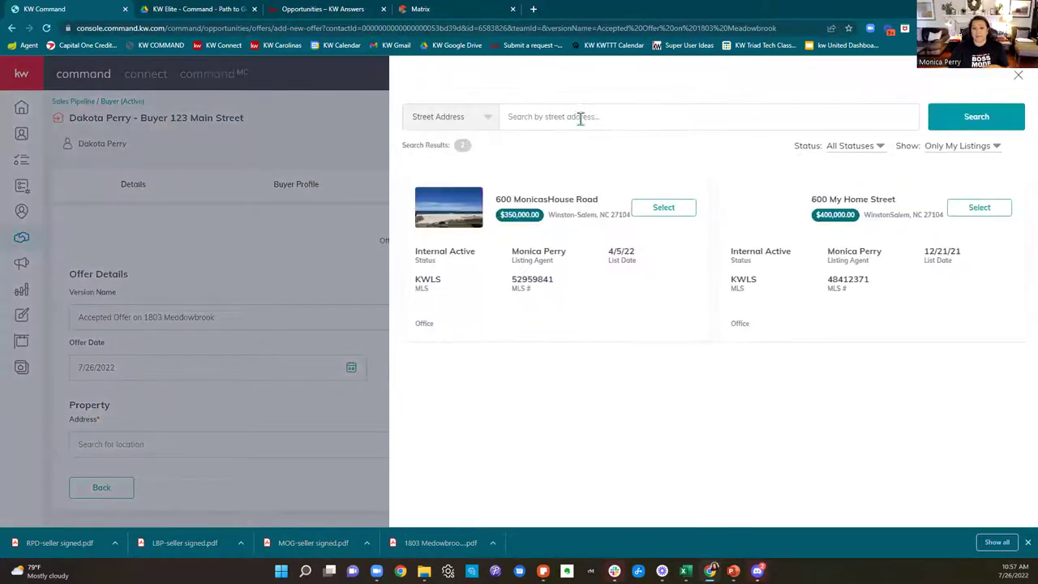
{"action": "left_click", "coordinate": [995, 147]}
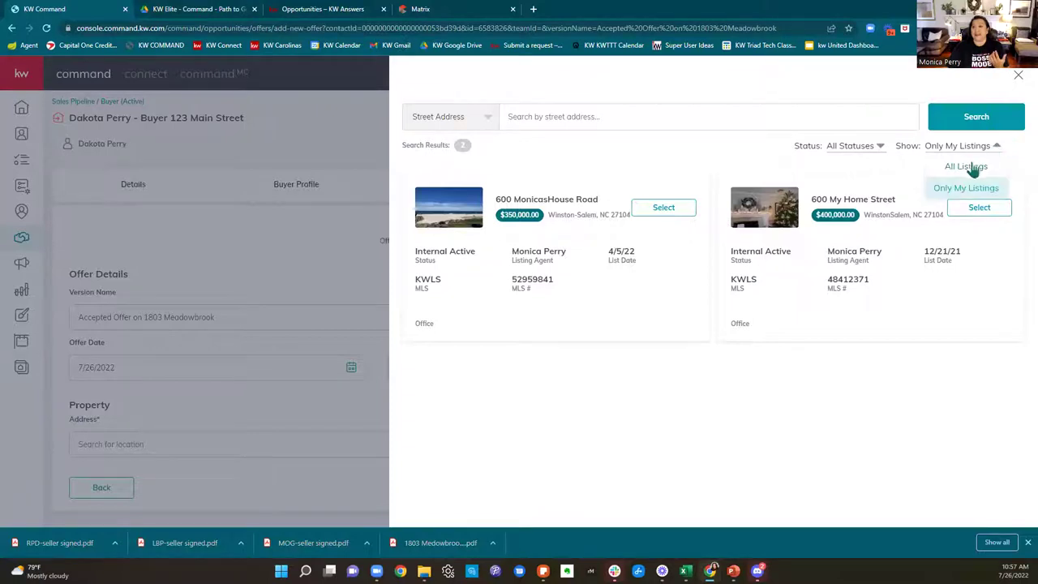
{"action": "left_click", "coordinate": [972, 167]}
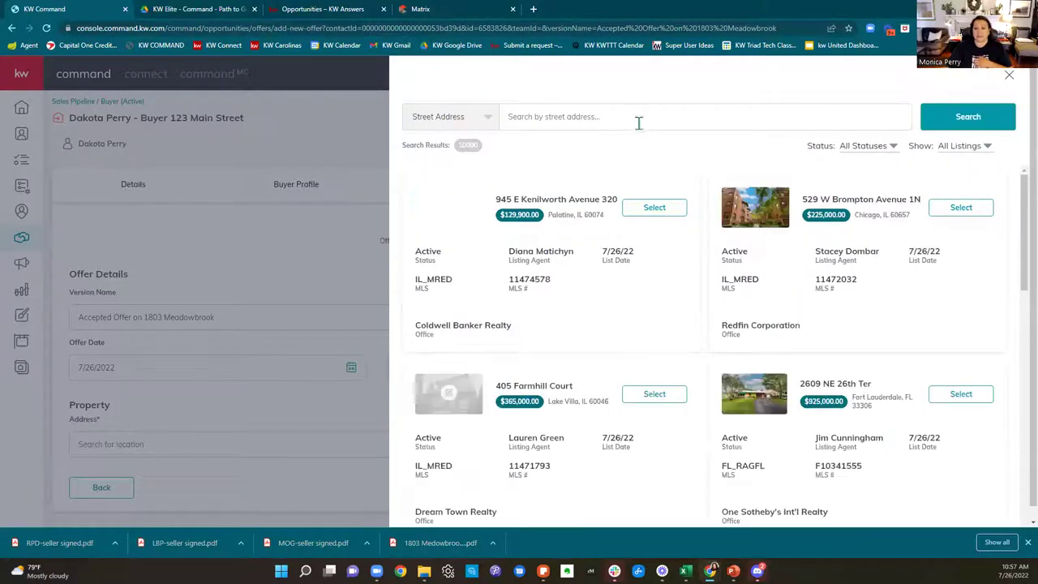
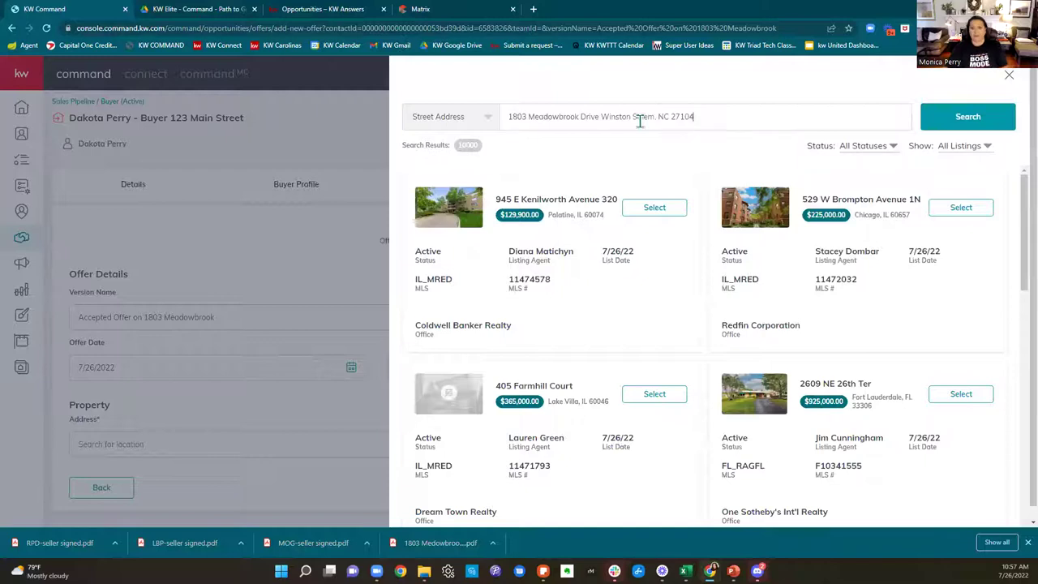
{"action": "left_click", "coordinate": [948, 117]}
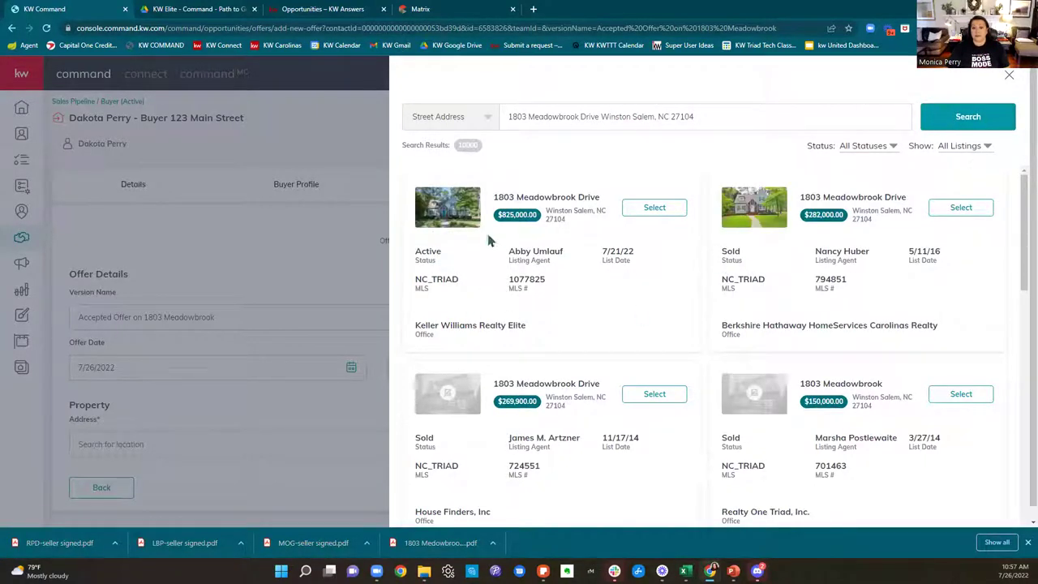
{"action": "left_click", "coordinate": [648, 215]}
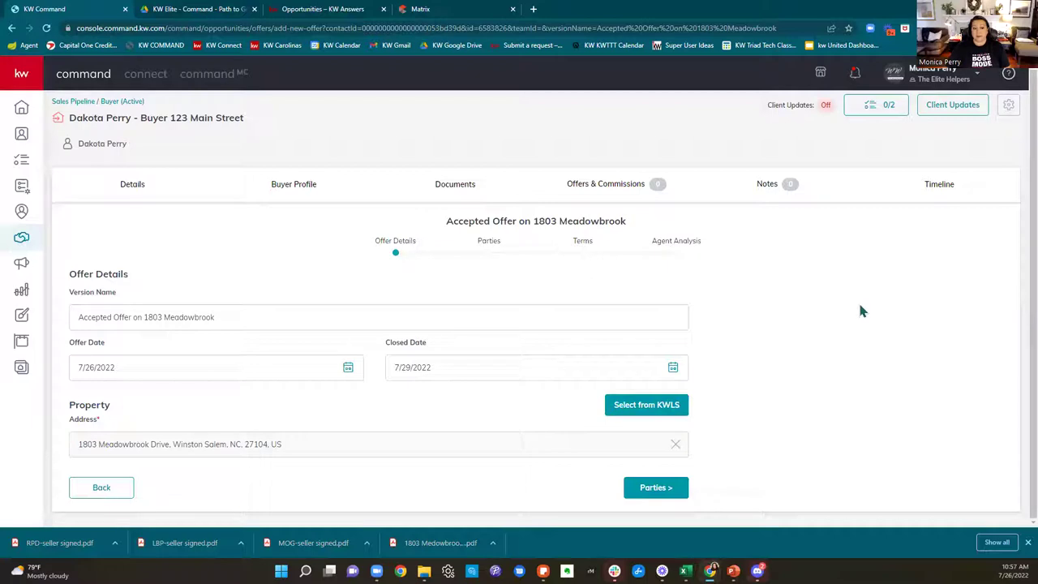
Step: Set the offer's closed date to September 30, 2022
{"action": "left_click", "coordinate": [673, 370]}
{"action": "left_click", "coordinate": [540, 399]}
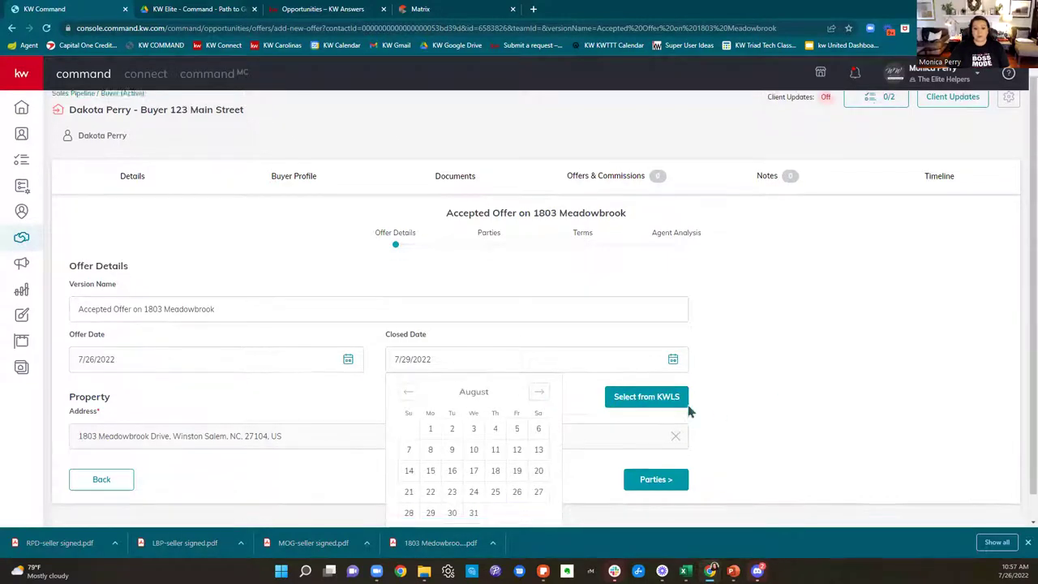
{"action": "left_click", "coordinate": [540, 366]}
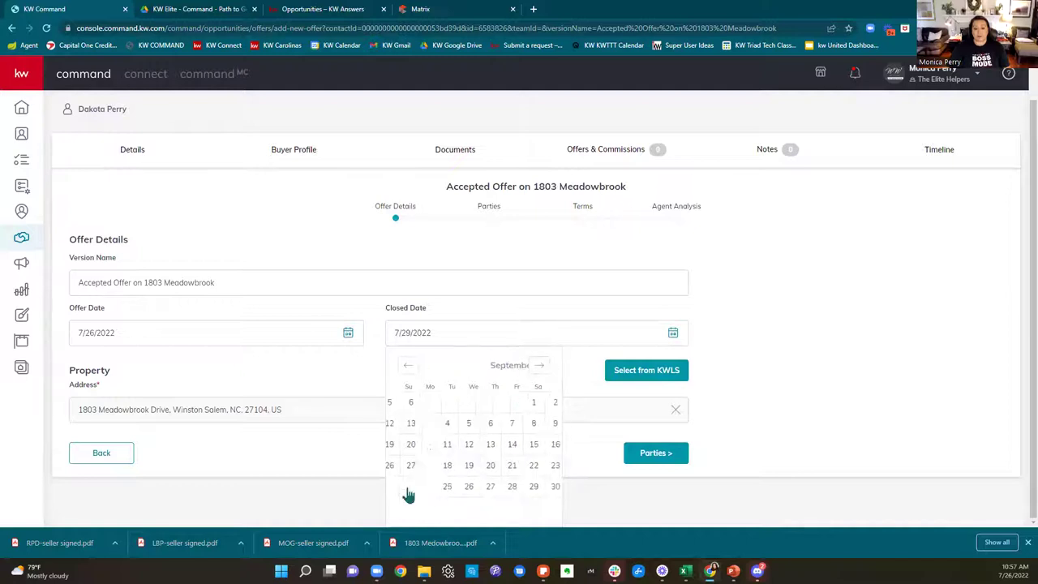
{"action": "left_click", "coordinate": [516, 487]}
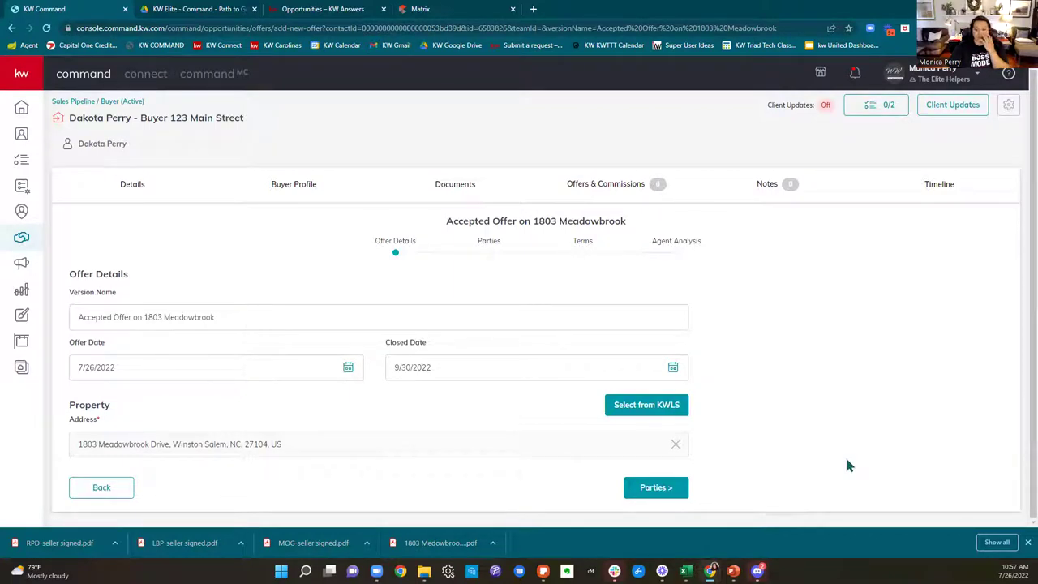
Step: On the Parties step, review the buyer's phone, buyer agent and listing agent
{"action": "left_click", "coordinate": [656, 487]}
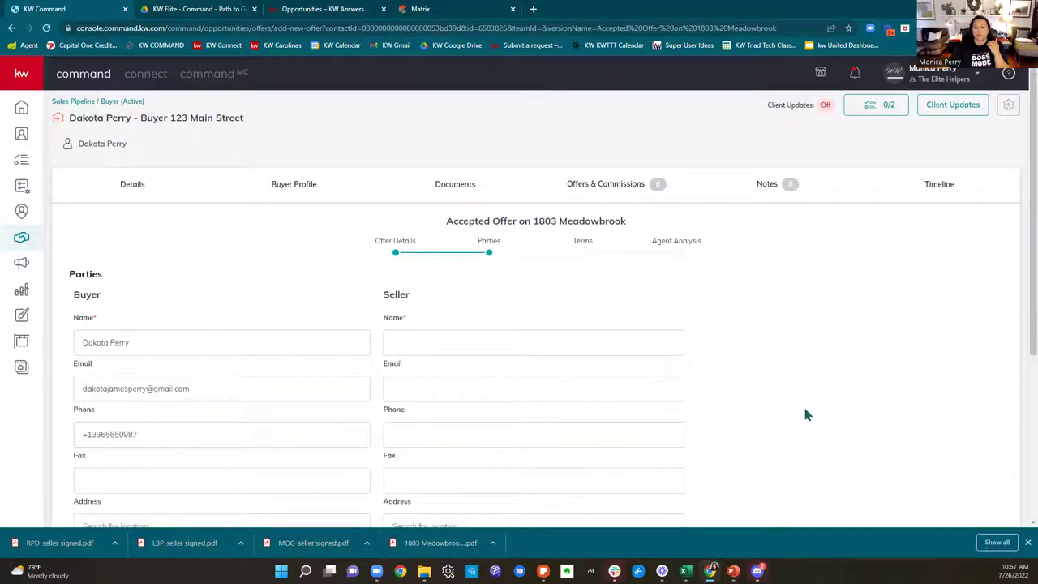
{"action": "scroll", "coordinate": [802, 406], "scroll_direction": "down", "scroll_amount": 1}
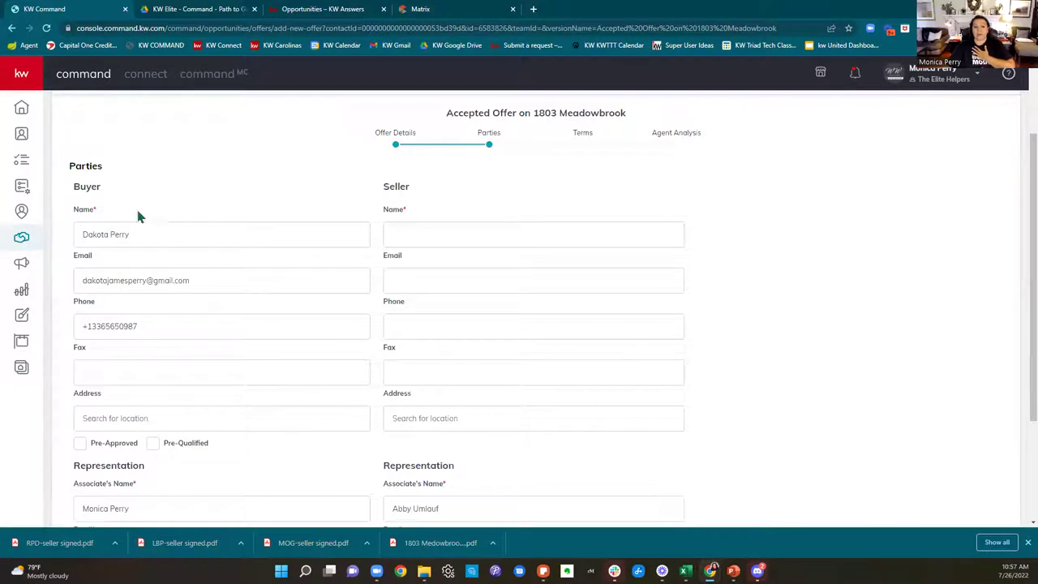
{"action": "left_click", "coordinate": [208, 325]}
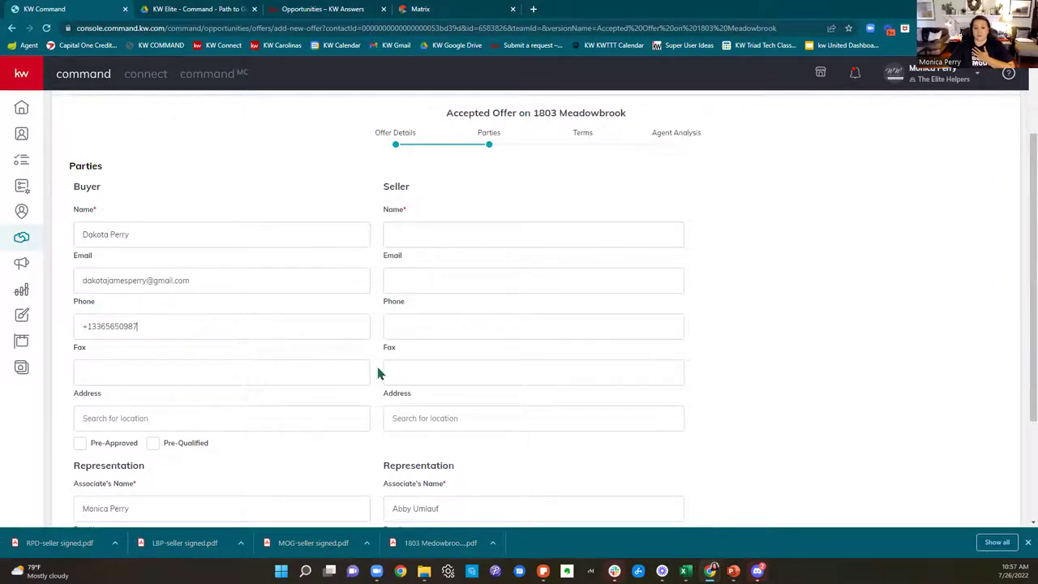
{"action": "scroll", "coordinate": [377, 365], "scroll_direction": "down", "scroll_amount": 2}
{"action": "left_click", "coordinate": [128, 349]}
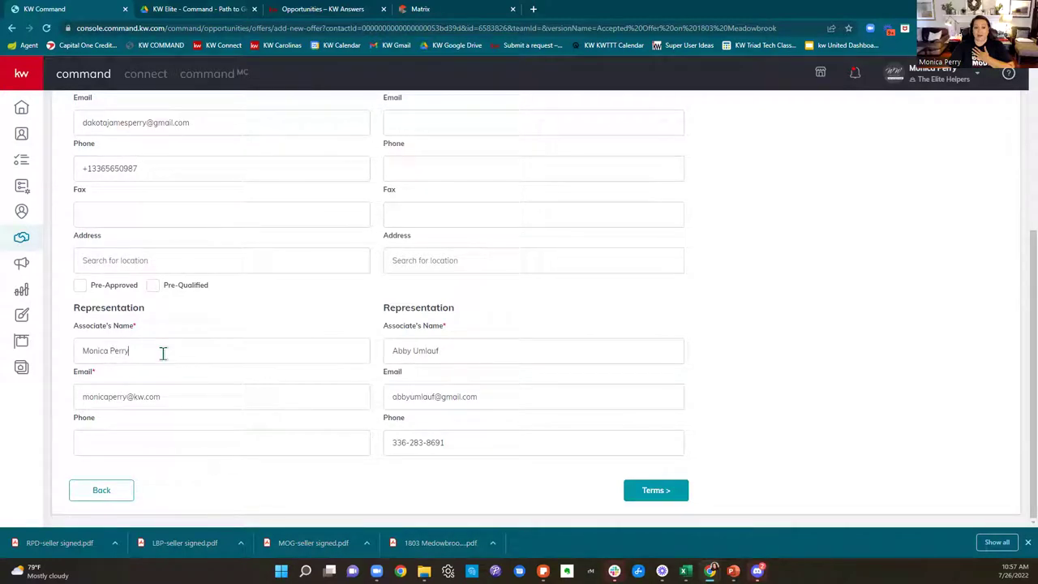
{"action": "left_click", "coordinate": [491, 354]}
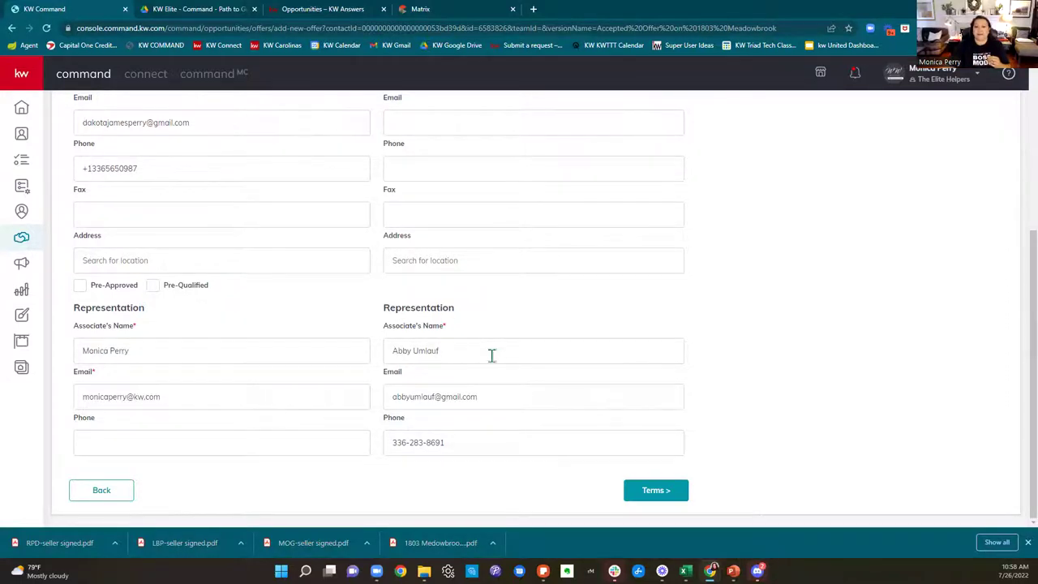
{"action": "scroll", "coordinate": [492, 354], "scroll_direction": "up", "scroll_amount": 3}
Step: Fill in Seller Name with the owner's name taken from the MLS listing
{"action": "left_click", "coordinate": [448, 295]}
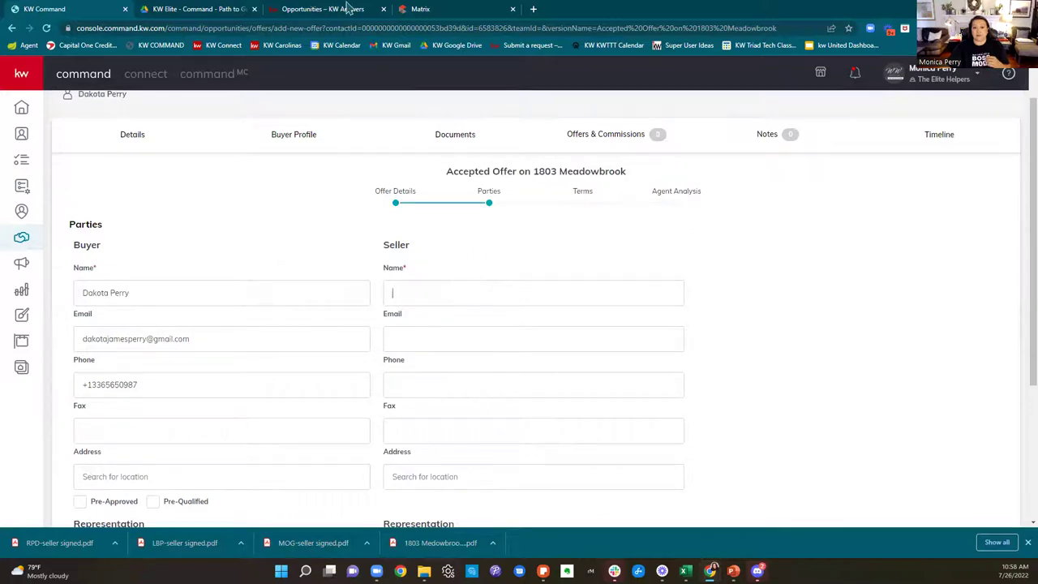
{"action": "left_click", "coordinate": [424, 10]}
{"action": "scroll", "coordinate": [278, 329], "scroll_direction": "down", "scroll_amount": 3}
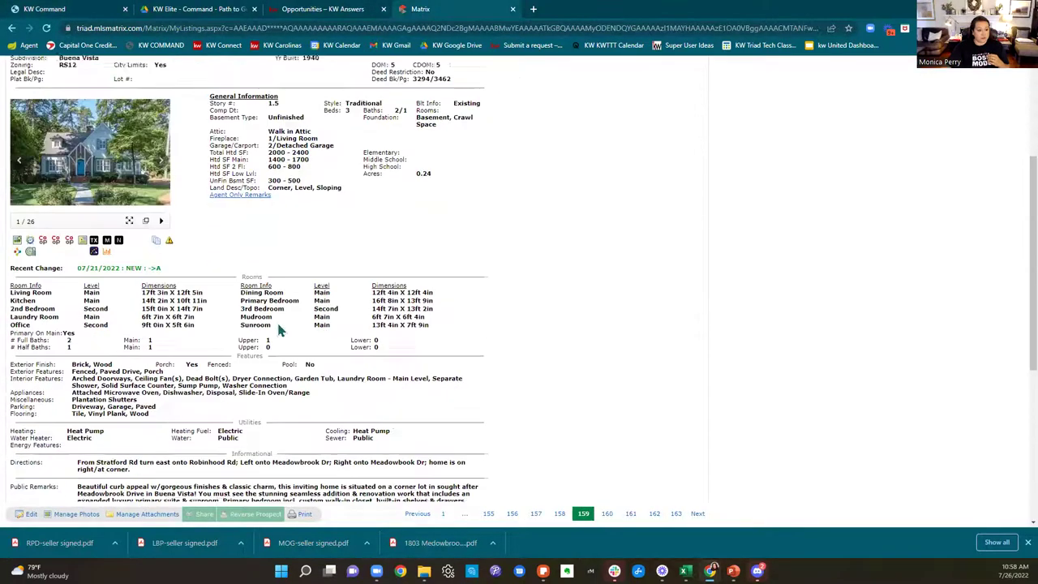
{"action": "scroll", "coordinate": [284, 333], "scroll_direction": "down", "scroll_amount": 3}
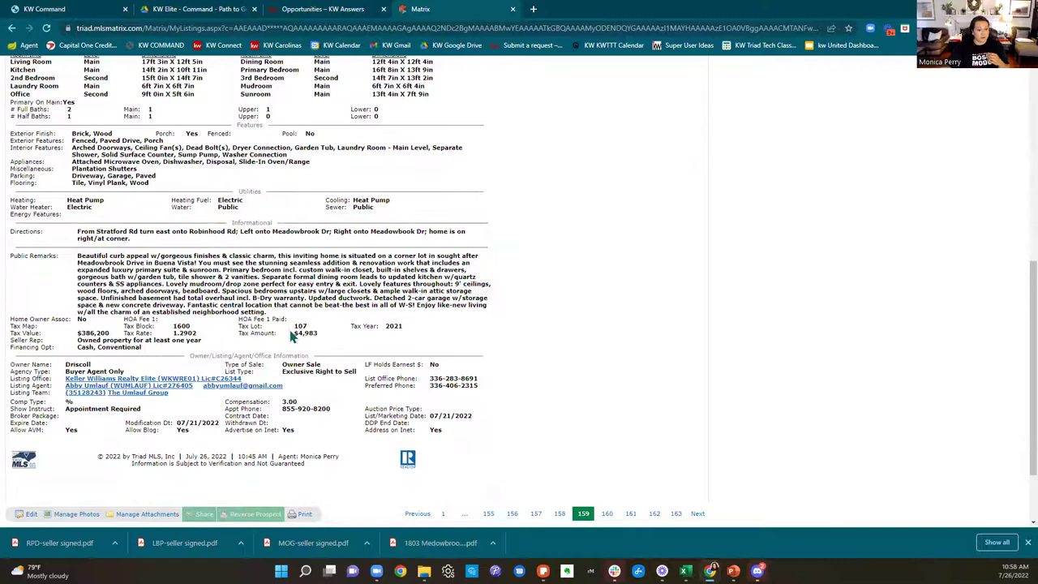
{"action": "scroll", "coordinate": [292, 336], "scroll_direction": "up", "scroll_amount": 6}
{"action": "left_click", "coordinate": [69, 10]}
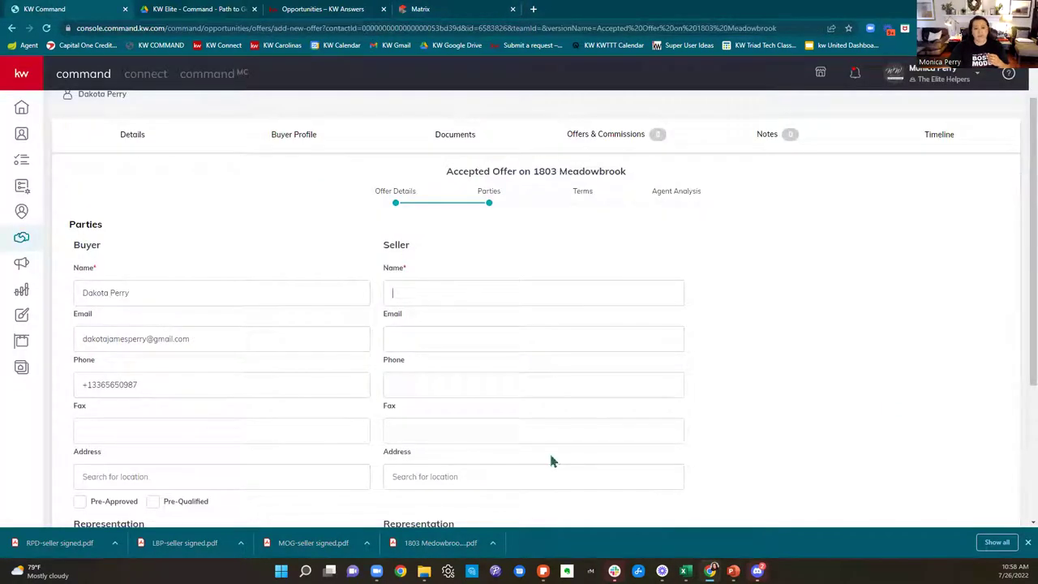
{"action": "type", "text": "Driscoll"}
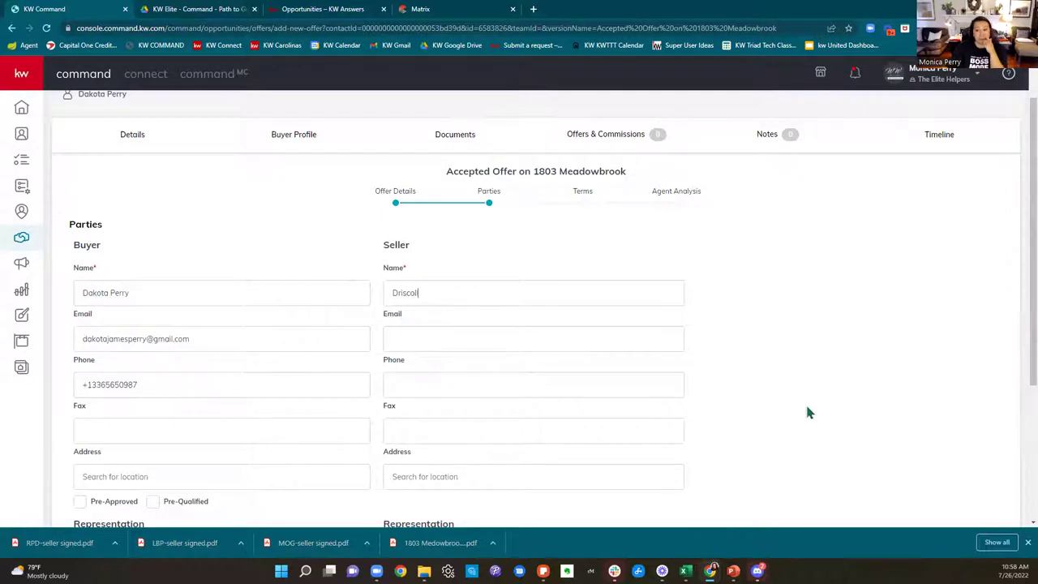
{"action": "scroll", "coordinate": [813, 410], "scroll_direction": "down", "scroll_amount": 1}
{"action": "scroll", "coordinate": [813, 413], "scroll_direction": "down", "scroll_amount": 2}
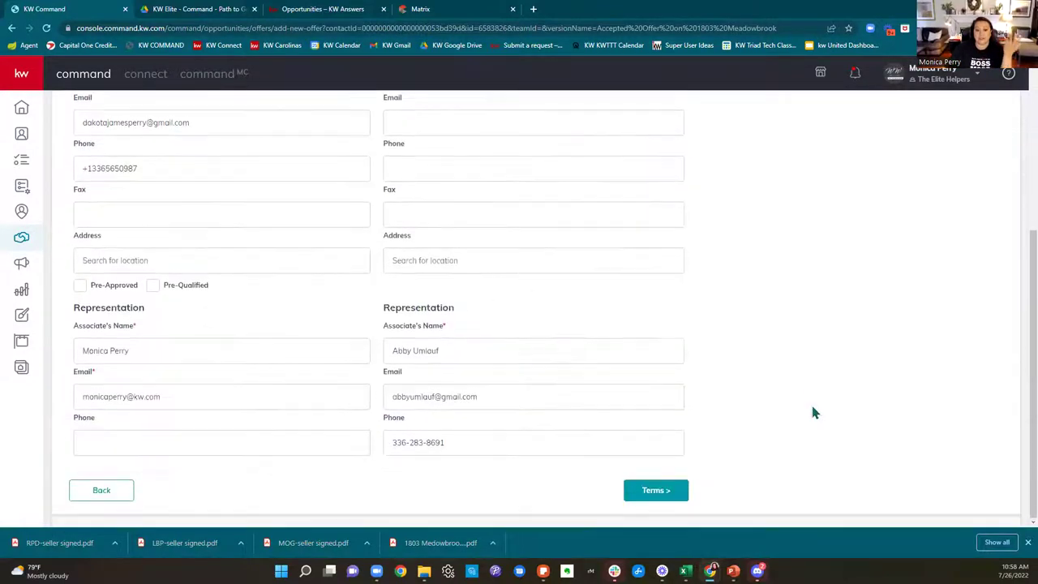
{"action": "scroll", "coordinate": [814, 413], "scroll_direction": "up", "scroll_amount": 4}
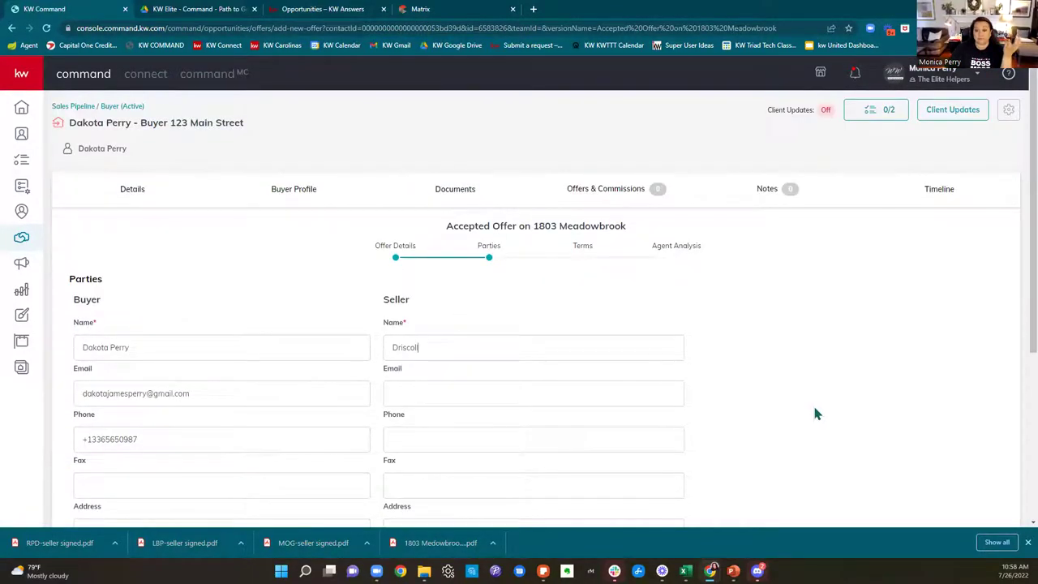
{"action": "scroll", "coordinate": [815, 412], "scroll_direction": "down", "scroll_amount": 4}
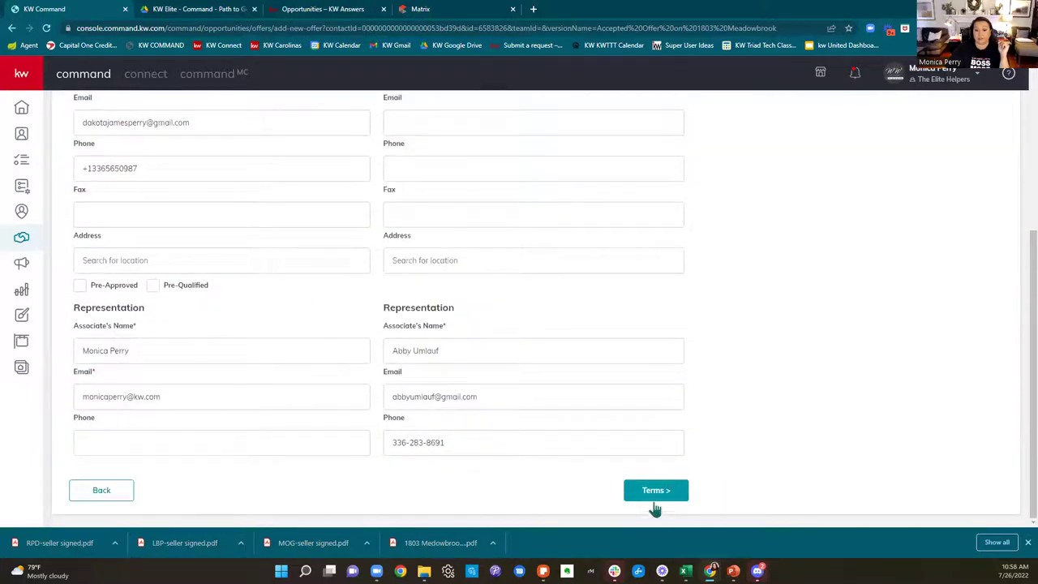
Step: On the Terms step, enter an 825,000 cash amount, then clear it
{"action": "left_click", "coordinate": [655, 491]}
{"action": "scroll", "coordinate": [813, 417], "scroll_direction": "up", "scroll_amount": 2}
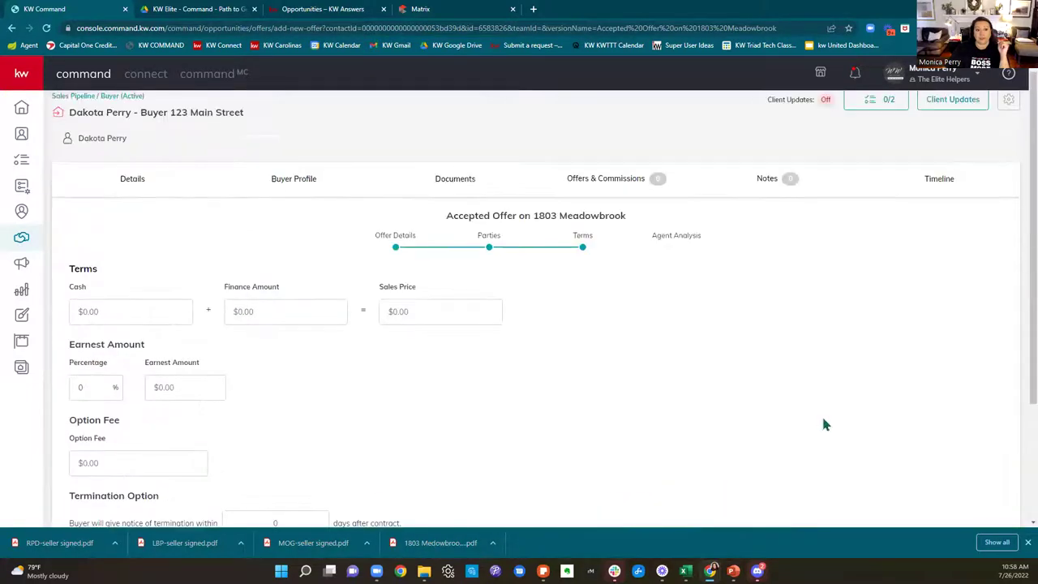
{"action": "left_click", "coordinate": [88, 310]}
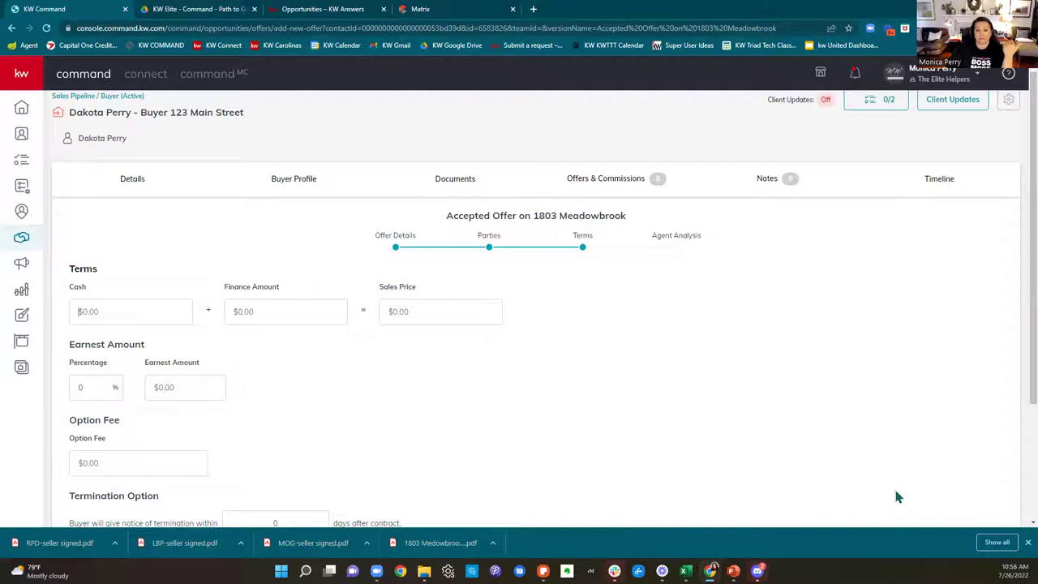
{"action": "left_click_drag", "start_coordinate": [378, 288], "coordinate": [437, 286]}
{"action": "left_click", "coordinate": [437, 311]}
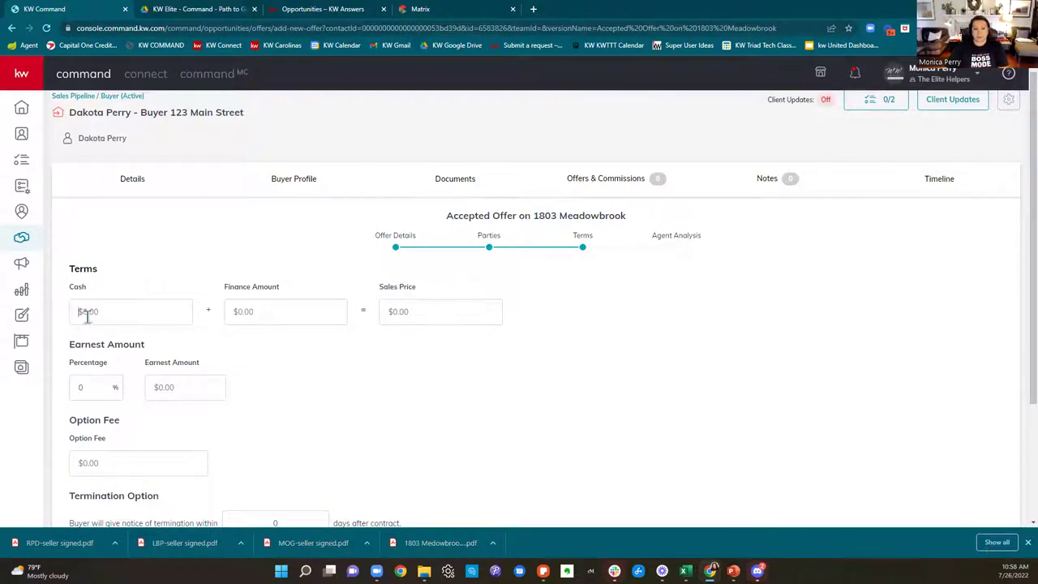
{"action": "type", "text": "8250000"}
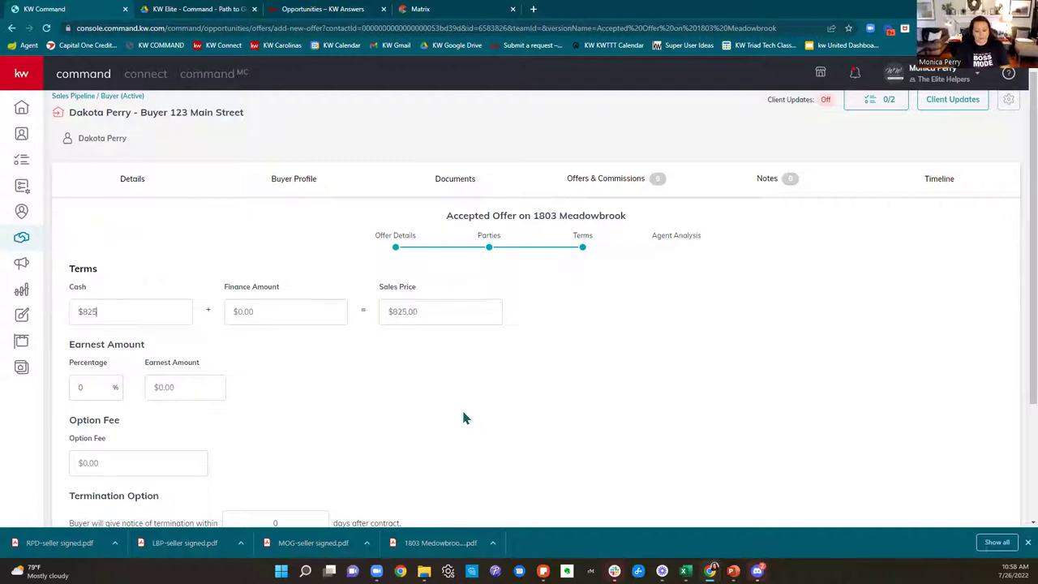
{"action": "key", "text": "BackSpace"}
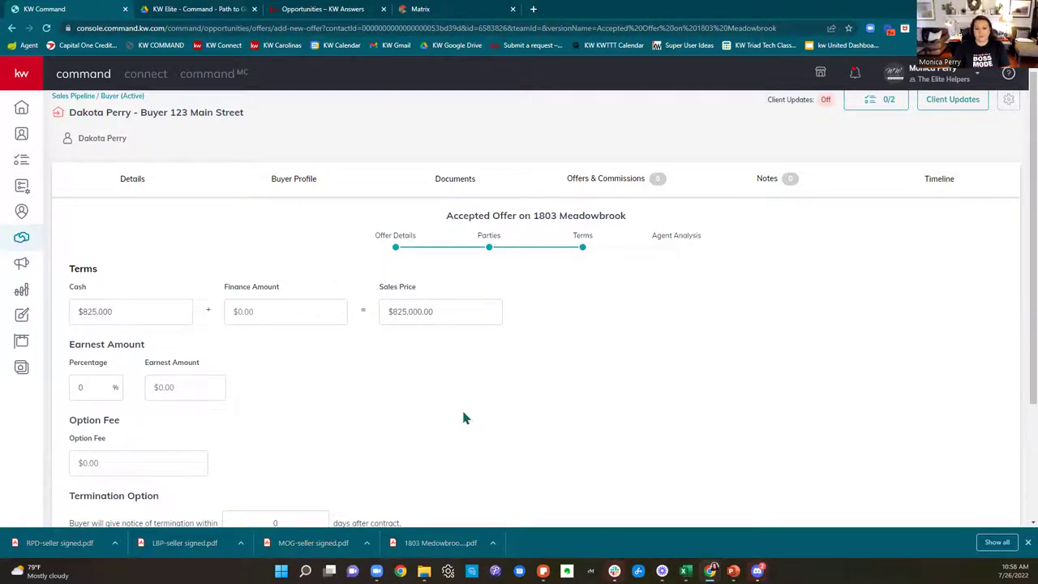
{"action": "left_click_drag", "start_coordinate": [138, 315], "coordinate": [24, 315]}
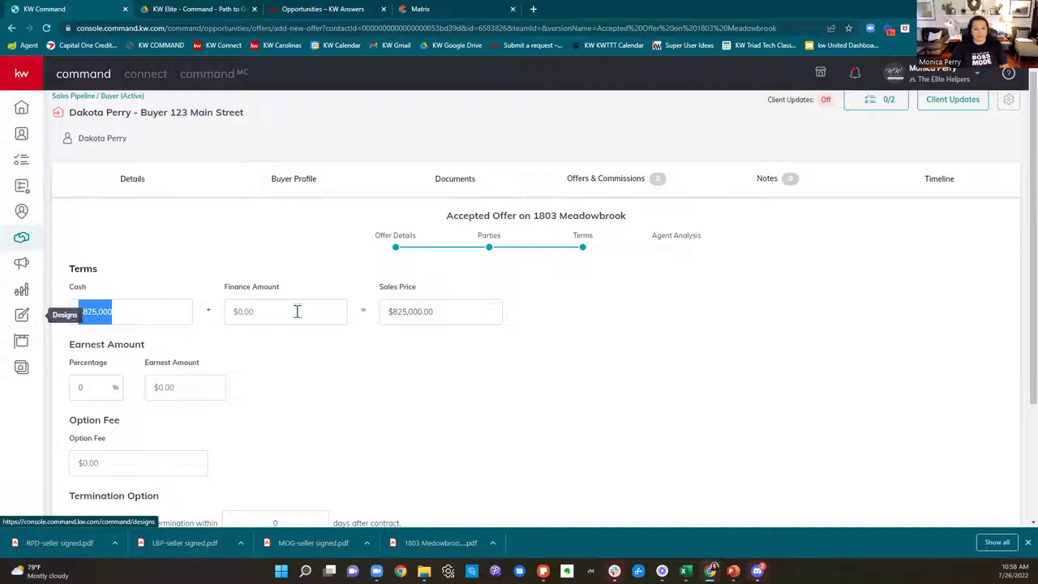
{"action": "key", "text": "BackSpace"}
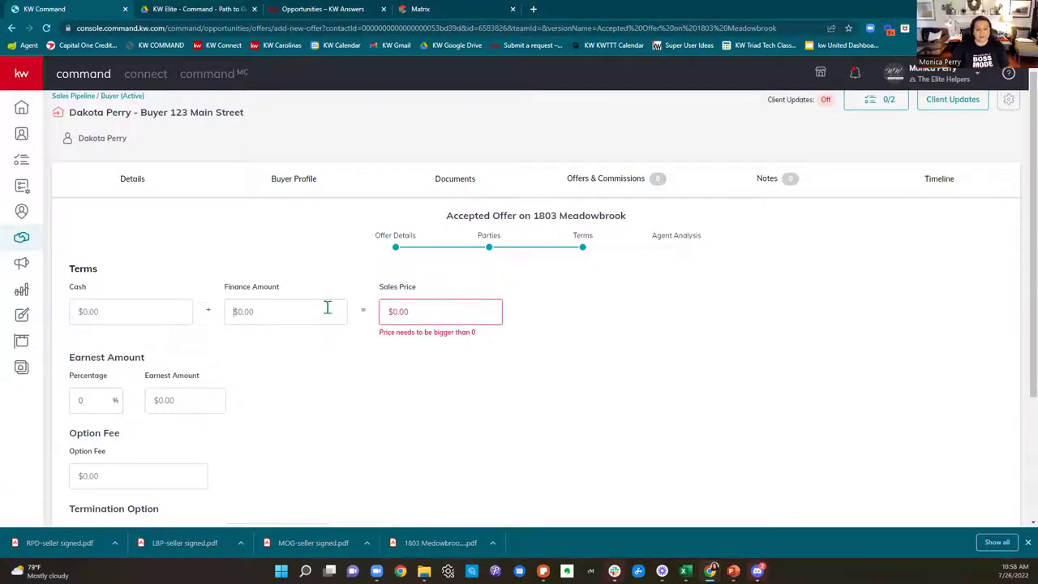
Step: Try a split of 300,000 cash and 425,000 finance amount
{"action": "left_click", "coordinate": [327, 307]}
{"action": "type", "text": "825000"}
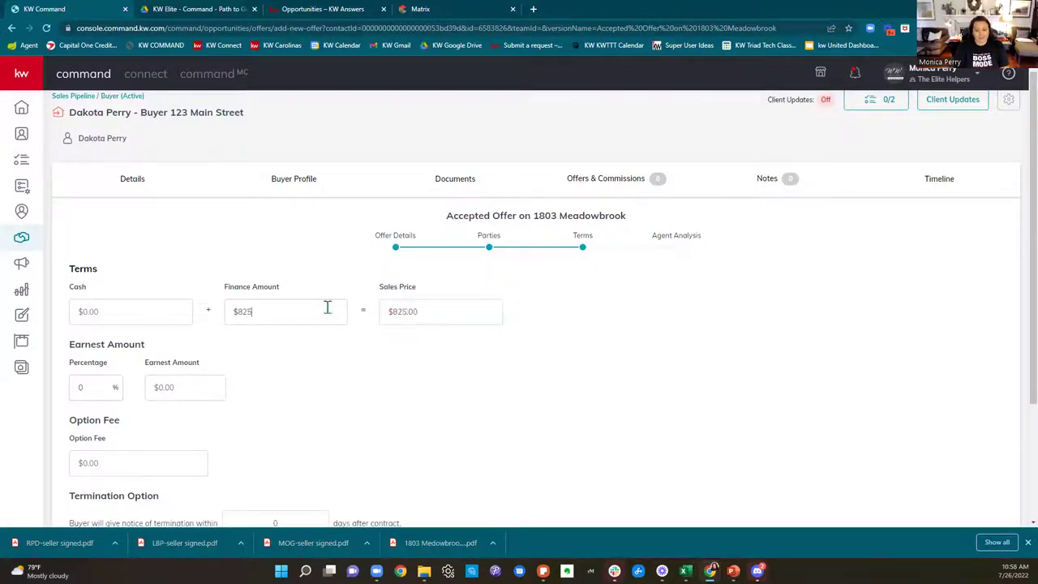
{"action": "key", "text": "BackSpace"}
{"action": "key", "text": "BackSpace"}
{"action": "key", "text": "BackSpace"}
{"action": "key", "text": "BackSpace"}
{"action": "key", "text": "BackSpace"}
{"action": "key", "text": "BackSpace"}
{"action": "left_click", "coordinate": [112, 307]}
{"action": "type", "text": "3"}
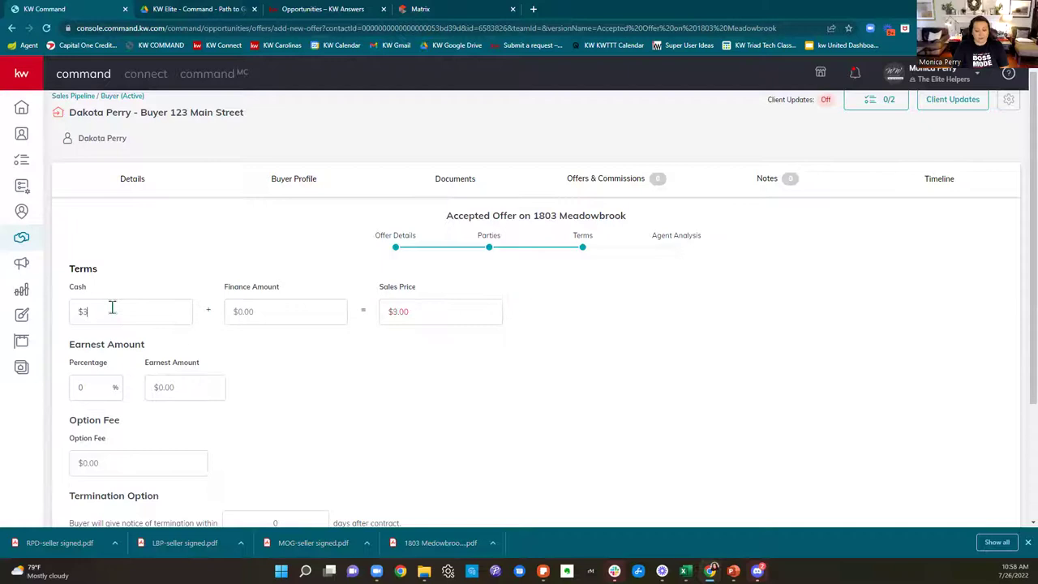
{"action": "type", "text": "00,000"}
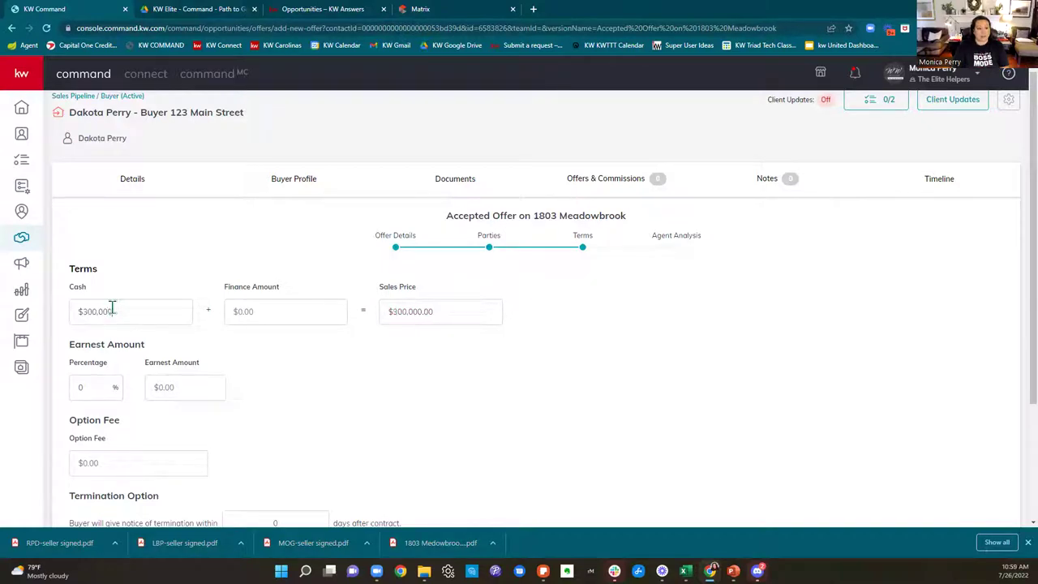
{"action": "left_click", "coordinate": [279, 320]}
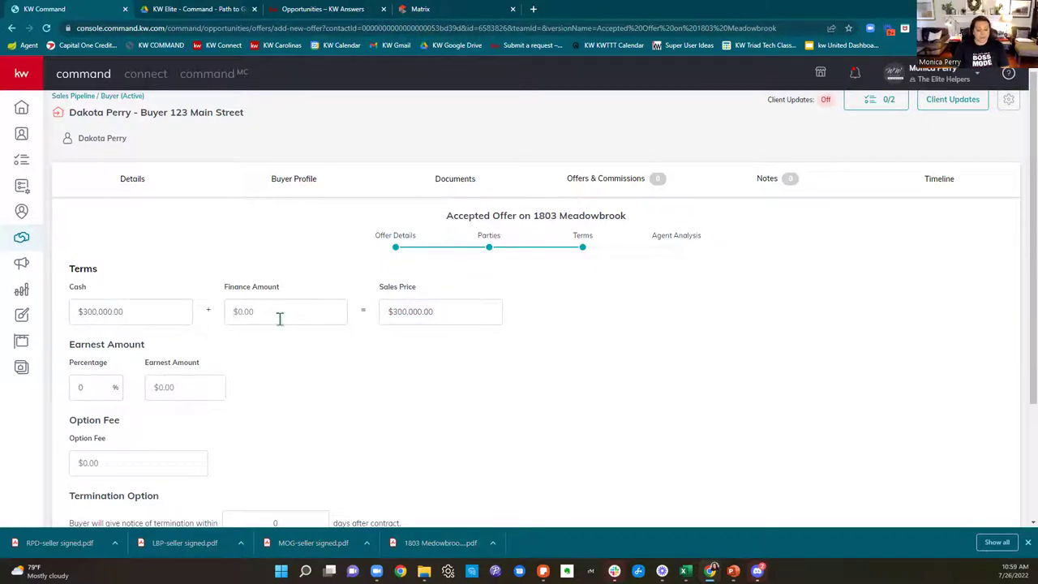
{"action": "type", "text": "4250000"}
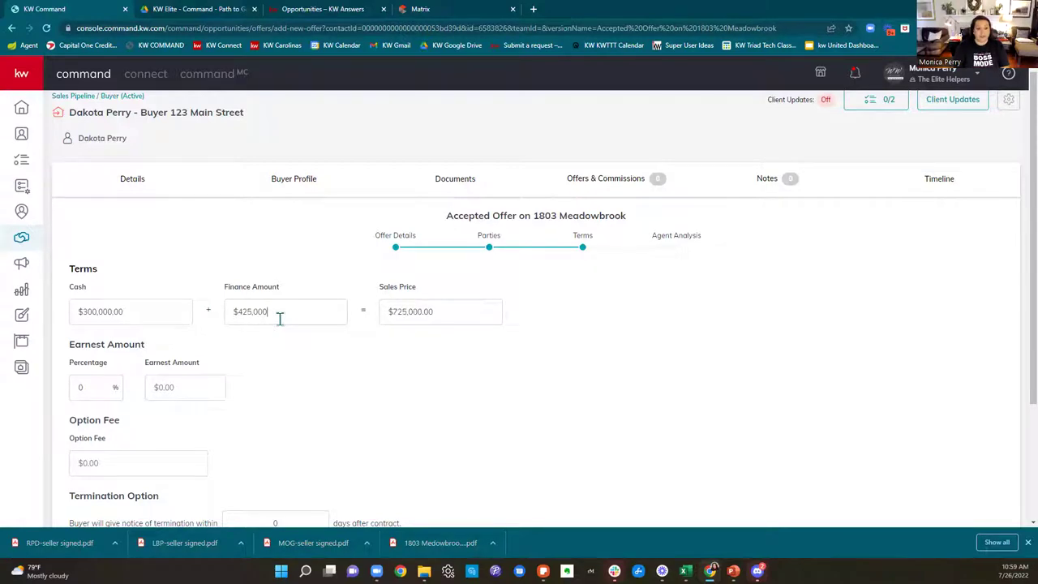
{"action": "left_click", "coordinate": [594, 375]}
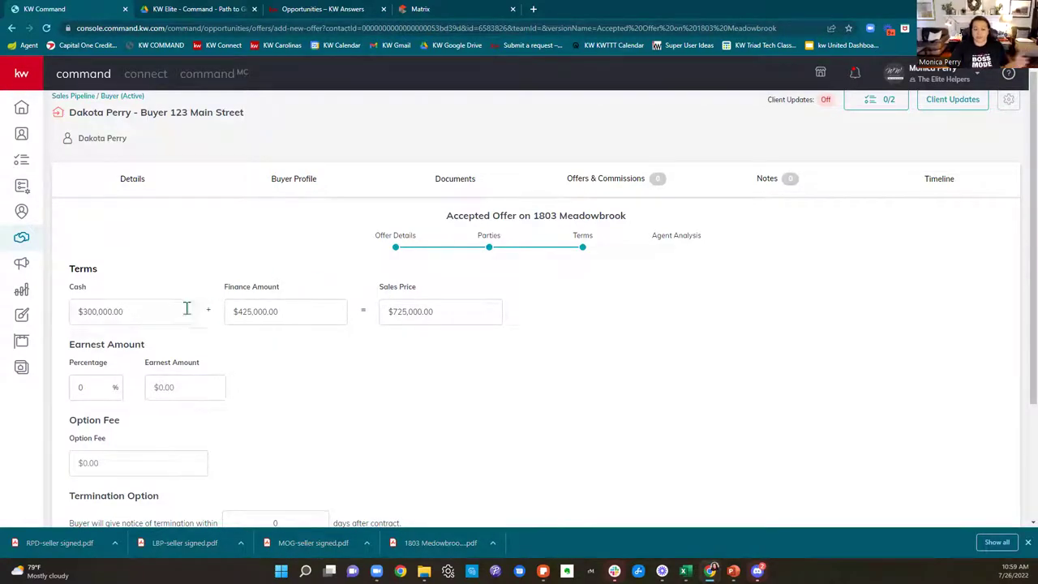
Step: Clear Cash to $0.00 and enter 825,000 as the Finance Amount
{"action": "triple_click", "coordinate": [91, 318]}
{"action": "key", "text": "BackSpace"}
{"action": "triple_click", "coordinate": [229, 311]}
{"action": "key", "text": "BackSpace"}
{"action": "type", "text": "8"}
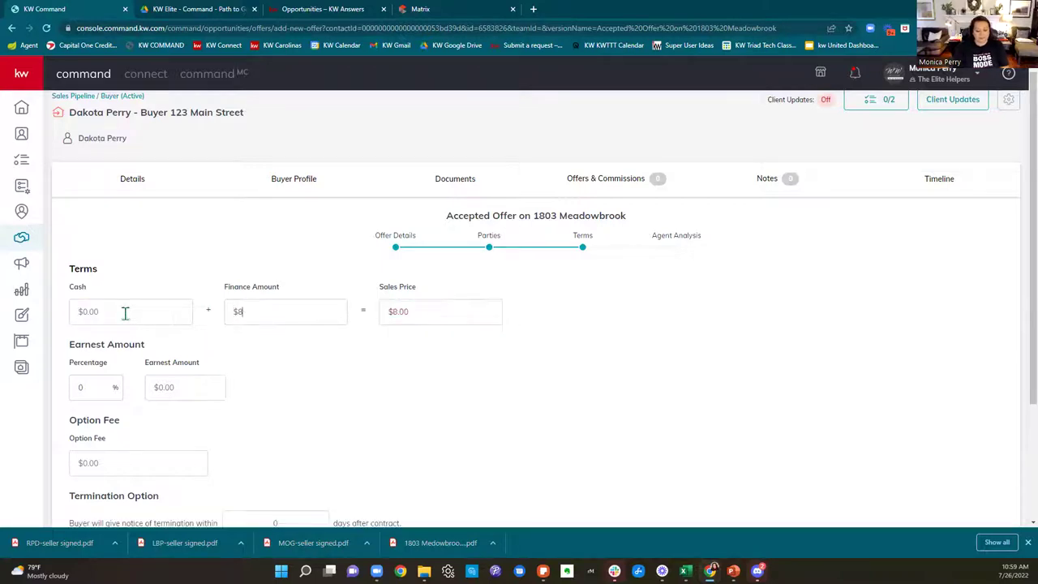
{"action": "type", "text": "25,000"}
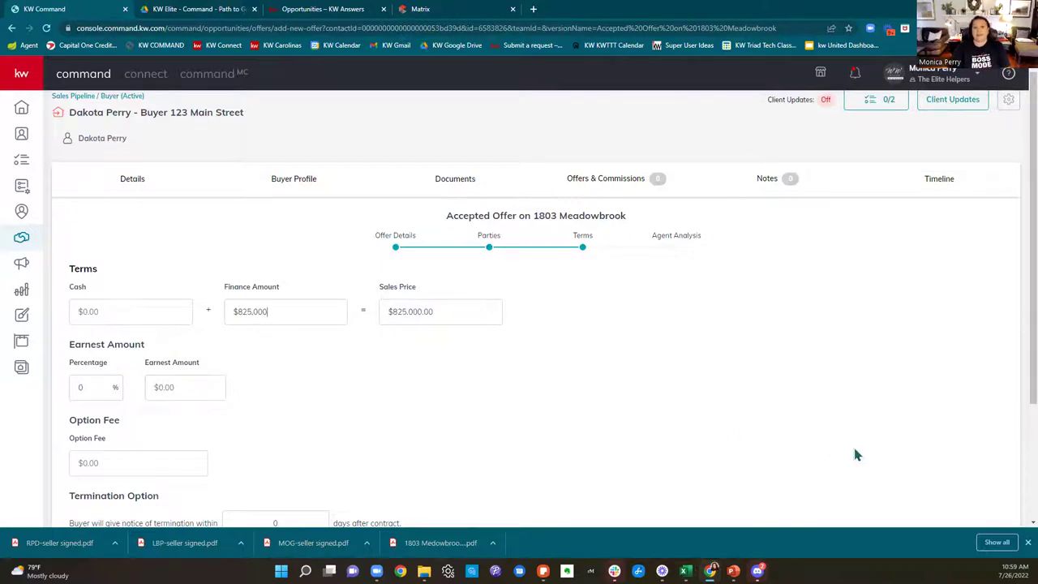
Step: Enter an earnest money amount of $100,000
{"action": "scroll", "coordinate": [857, 454], "scroll_direction": "down", "scroll_amount": 1}
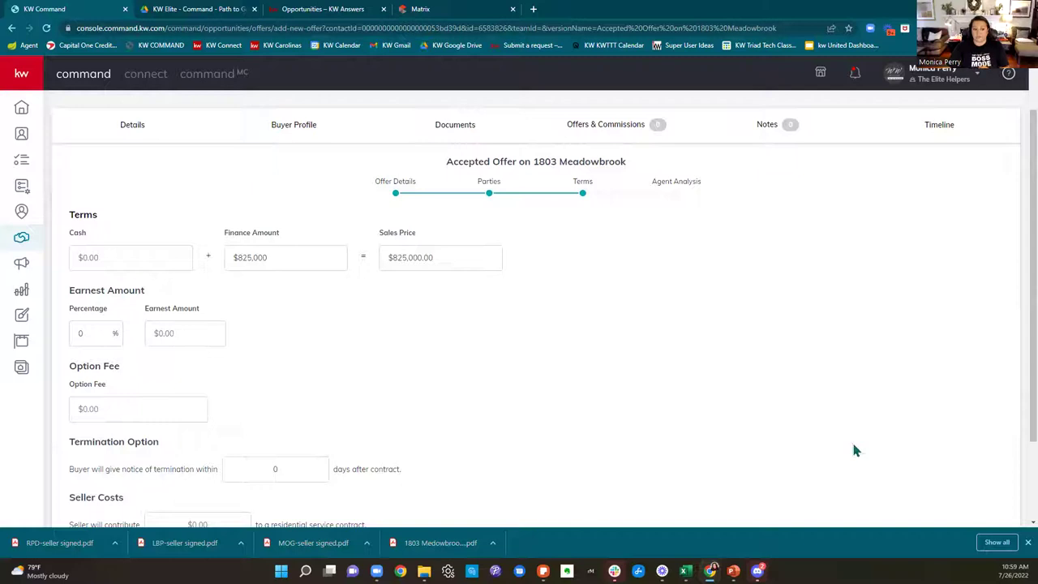
{"action": "left_click", "coordinate": [207, 336]}
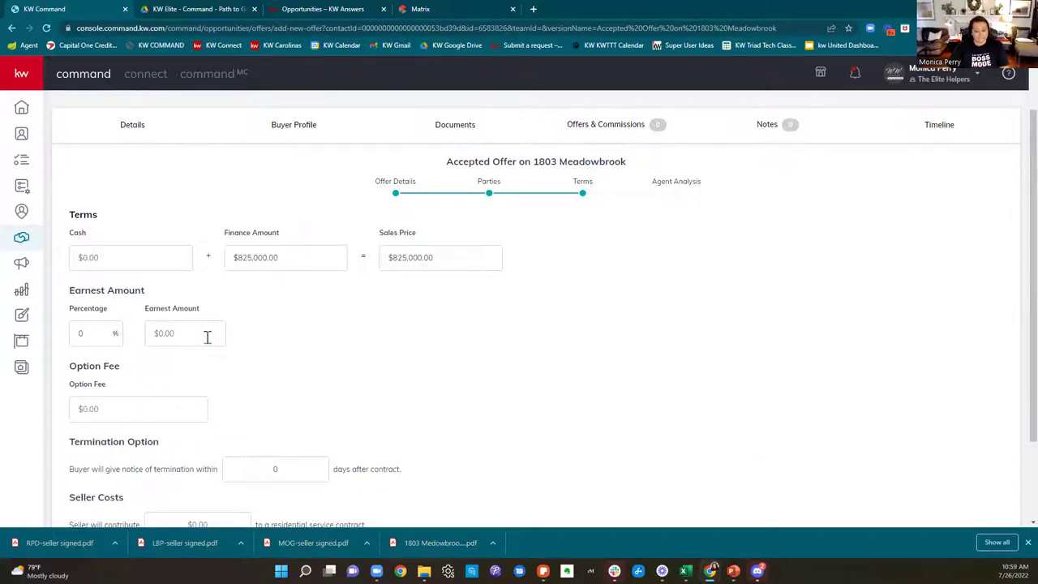
{"action": "type", "text": "500"}
{"action": "key", "text": "BackSpace"}
{"action": "key", "text": "BackSpace"}
{"action": "key", "text": "BackSpace"}
{"action": "type", "text": "100,000"}
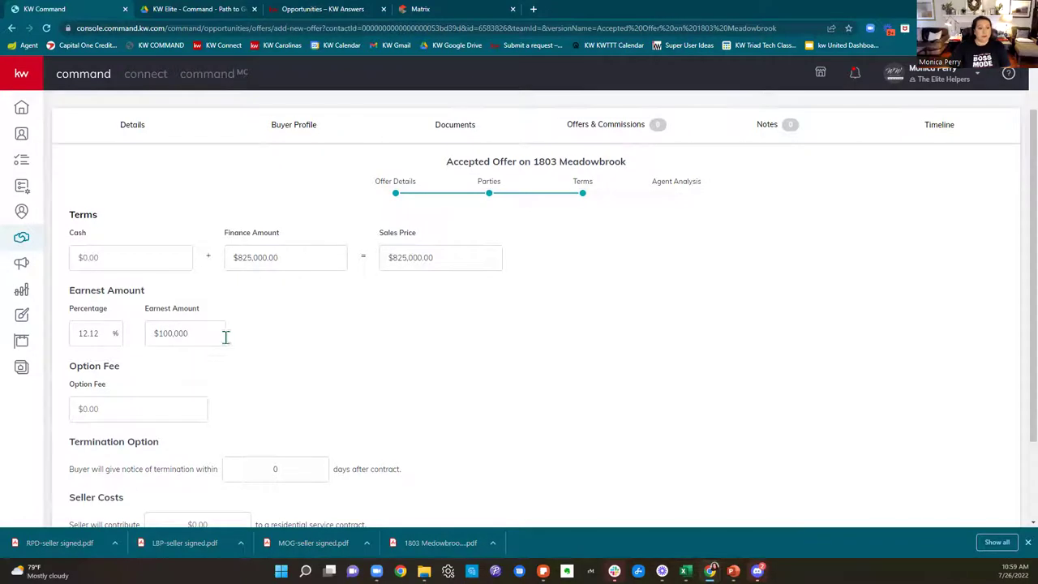
Step: Set a $50,000 option fee and a 20-day termination notice period
{"action": "scroll", "coordinate": [225, 337], "scroll_direction": "down", "scroll_amount": 2}
{"action": "left_click", "coordinate": [138, 294]}
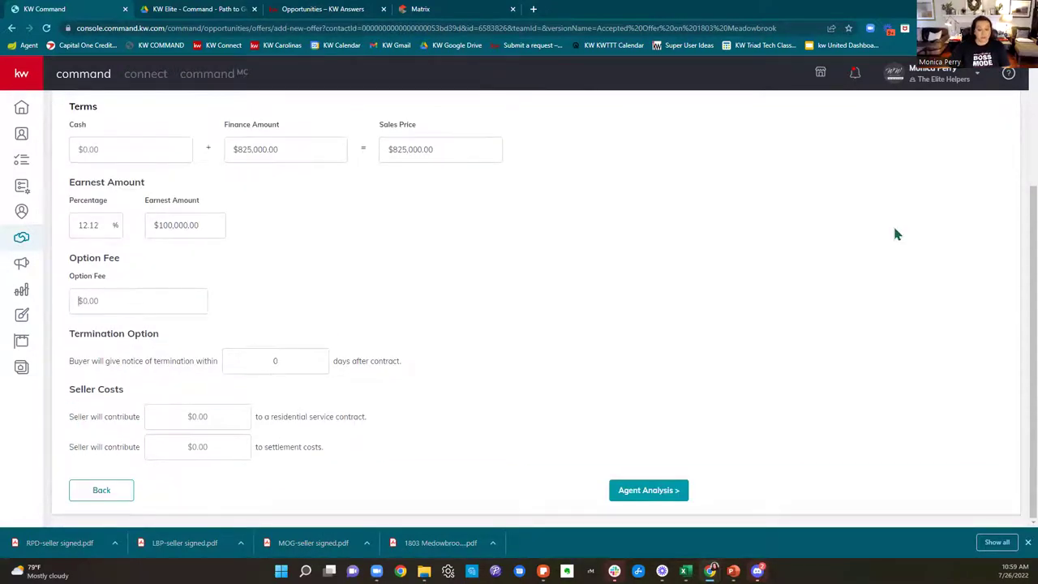
{"action": "type", "text": "500000"}
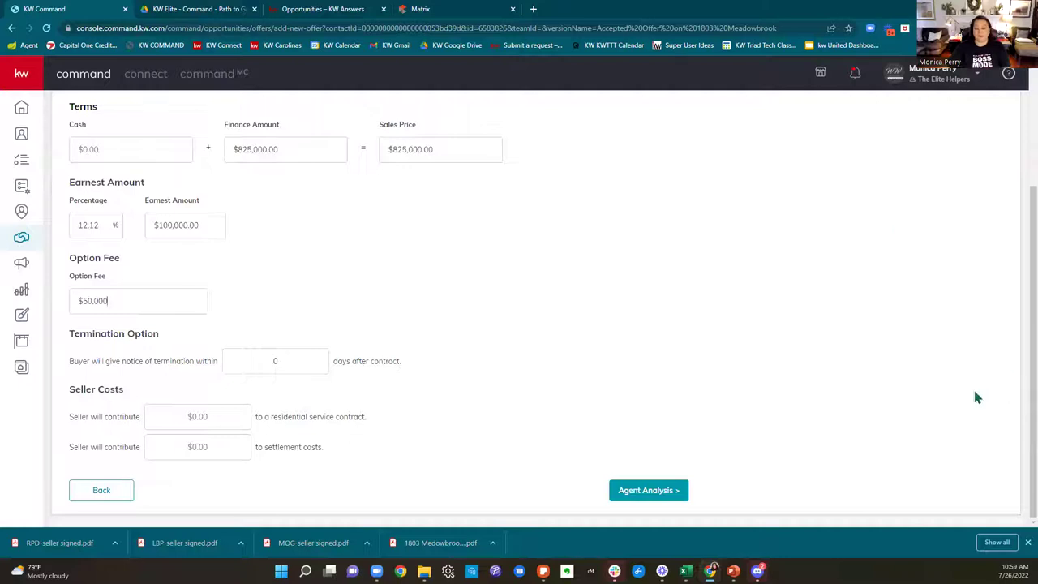
{"action": "left_click", "coordinate": [579, 475]}
{"action": "key", "text": "Tab"}
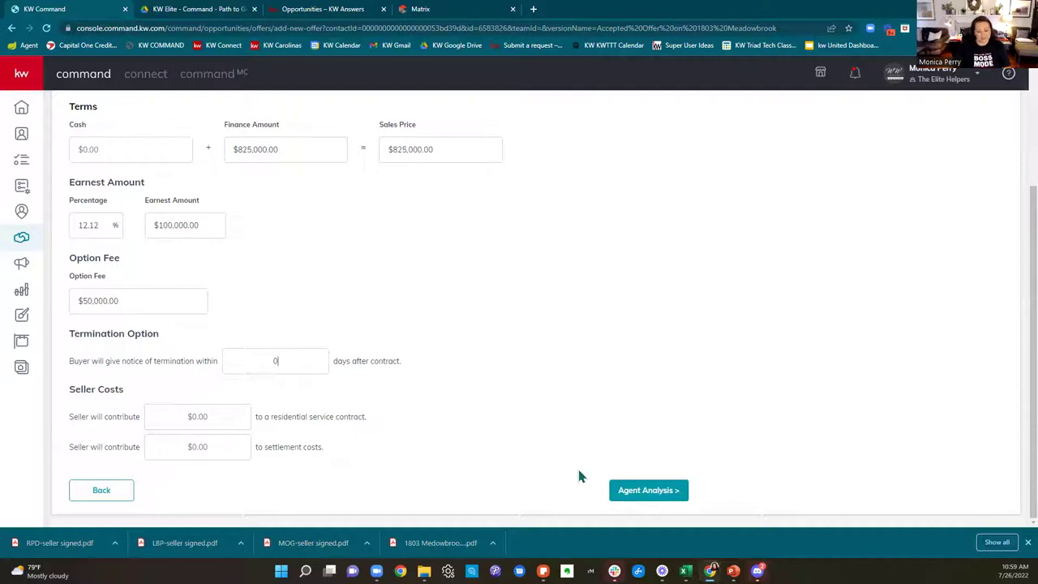
{"action": "type", "text": "20"}
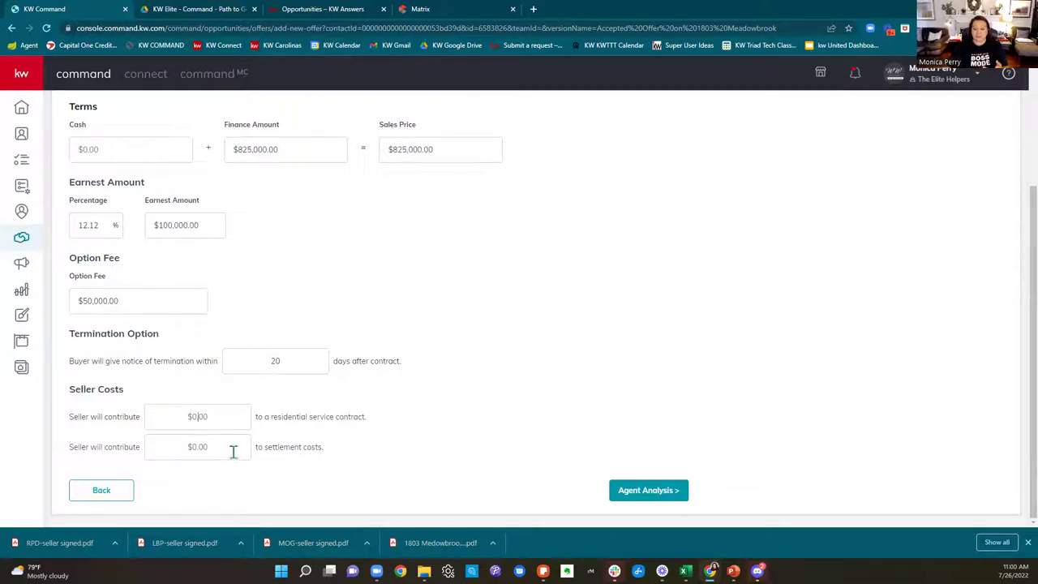
{"action": "left_click_drag", "start_coordinate": [58, 451], "coordinate": [331, 474]}
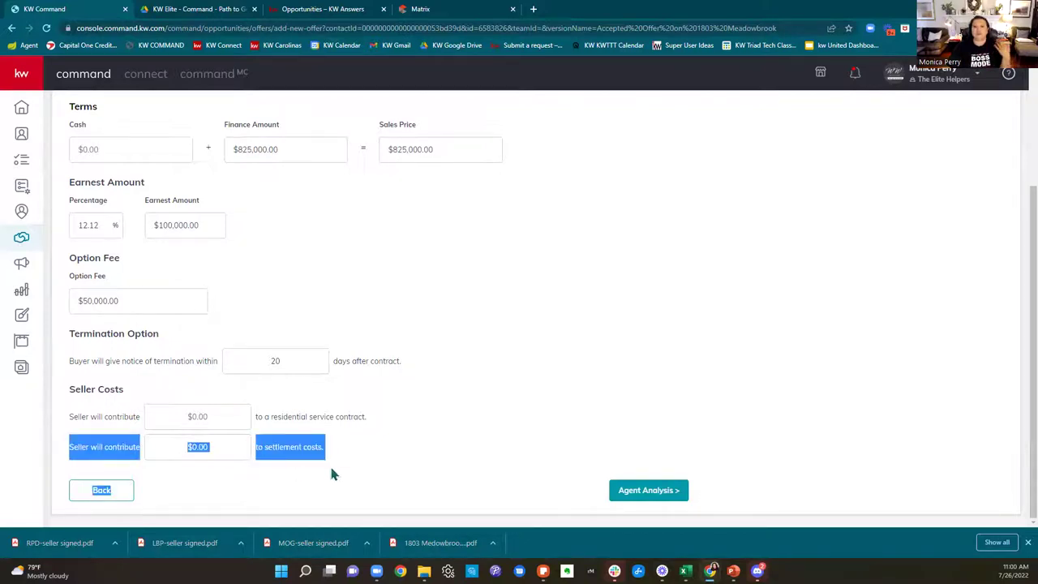
{"action": "left_click", "coordinate": [331, 474]}
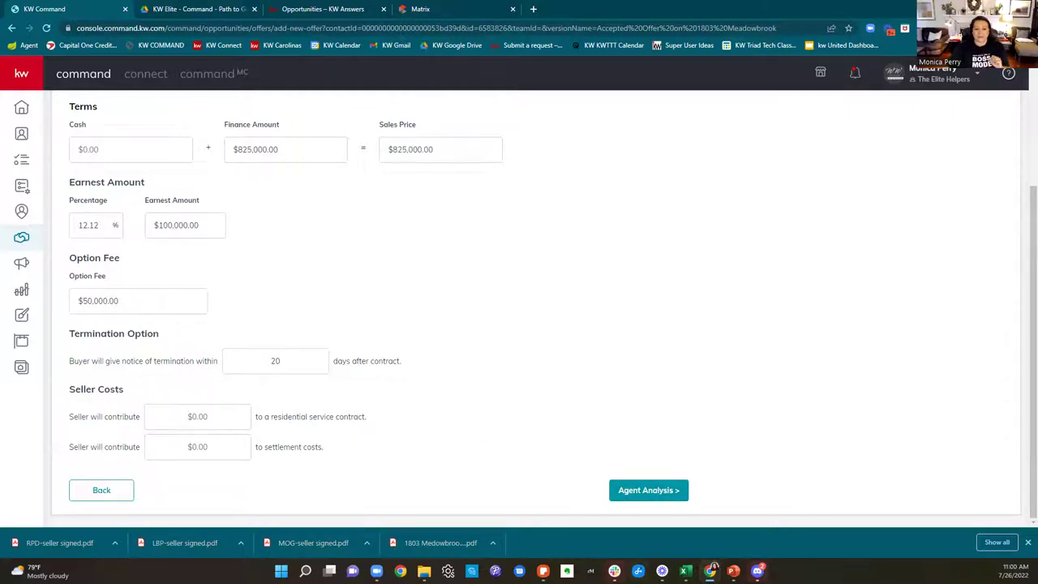
Step: Move the offer to the Agent Analysis step and click into the Pros field
{"action": "left_click", "coordinate": [654, 491]}
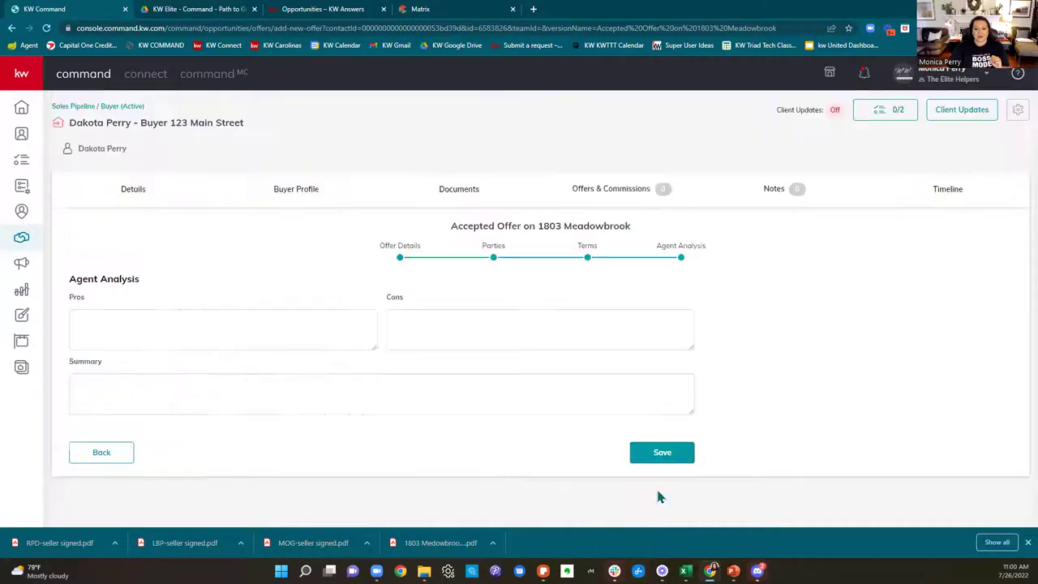
{"action": "left_click", "coordinate": [147, 330]}
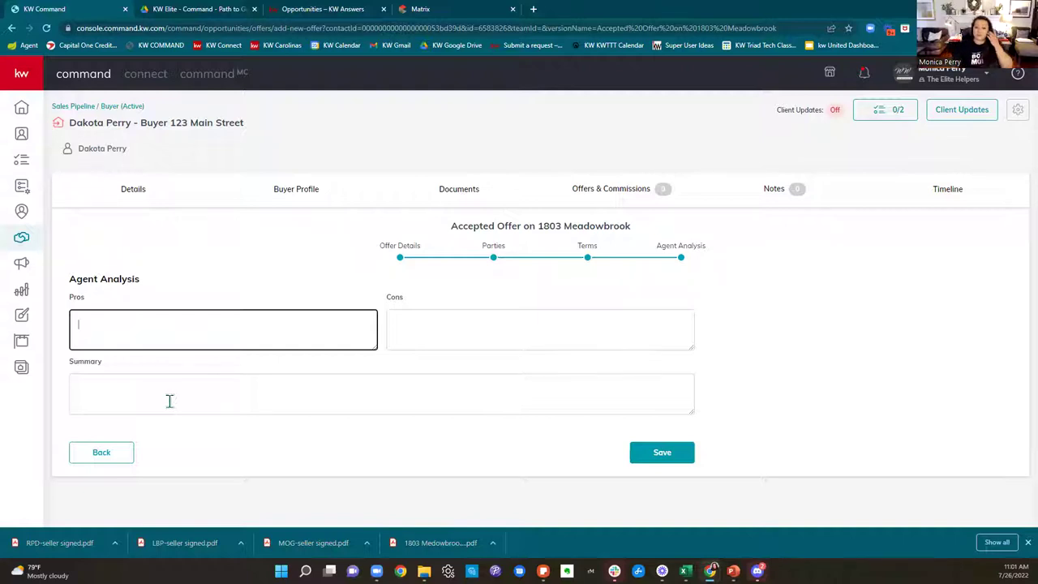
{"action": "left_click", "coordinate": [662, 454]}
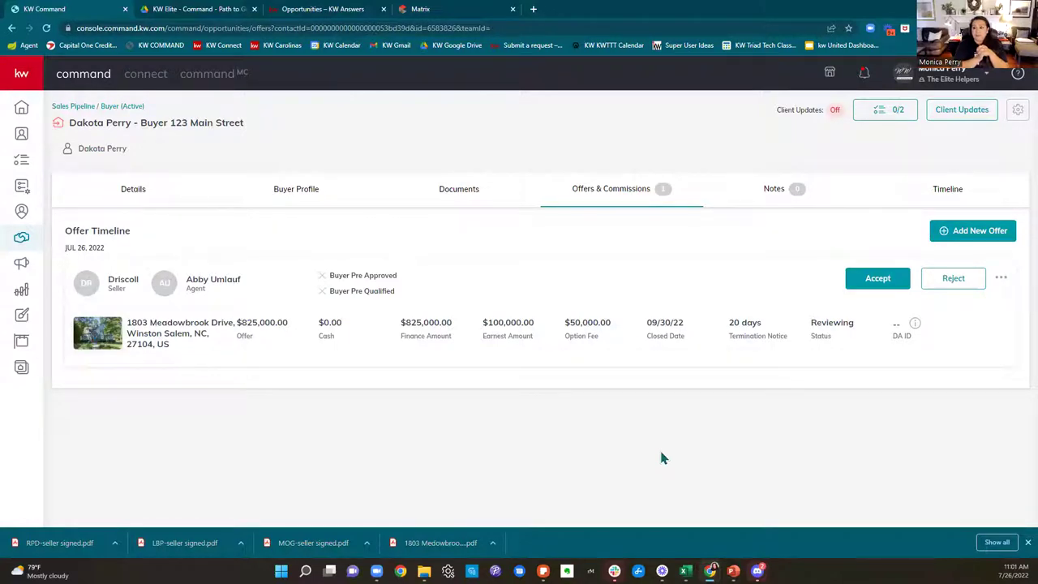
{"action": "left_click", "coordinate": [895, 282]}
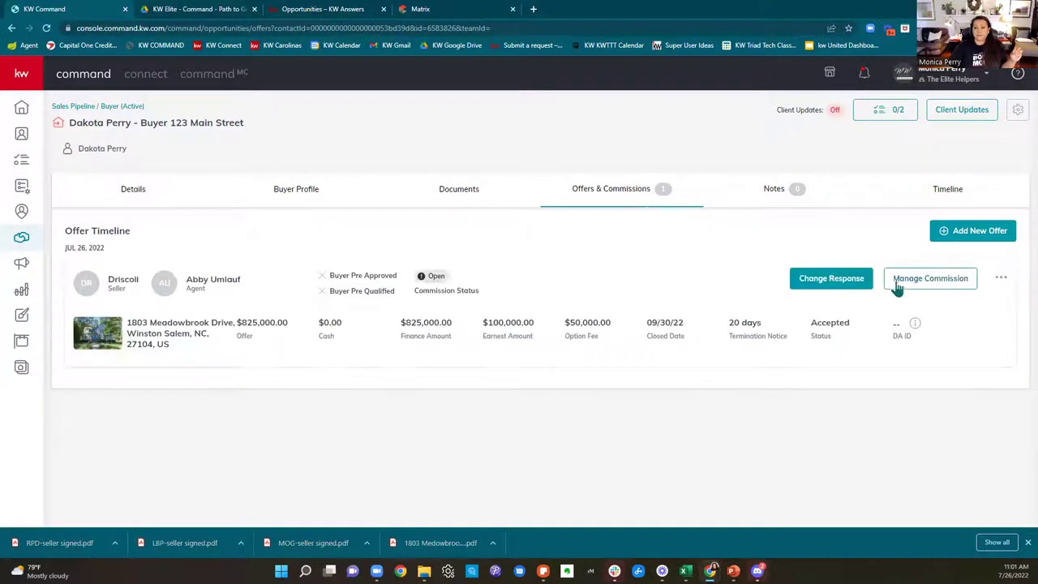
{"action": "left_click", "coordinate": [192, 11]}
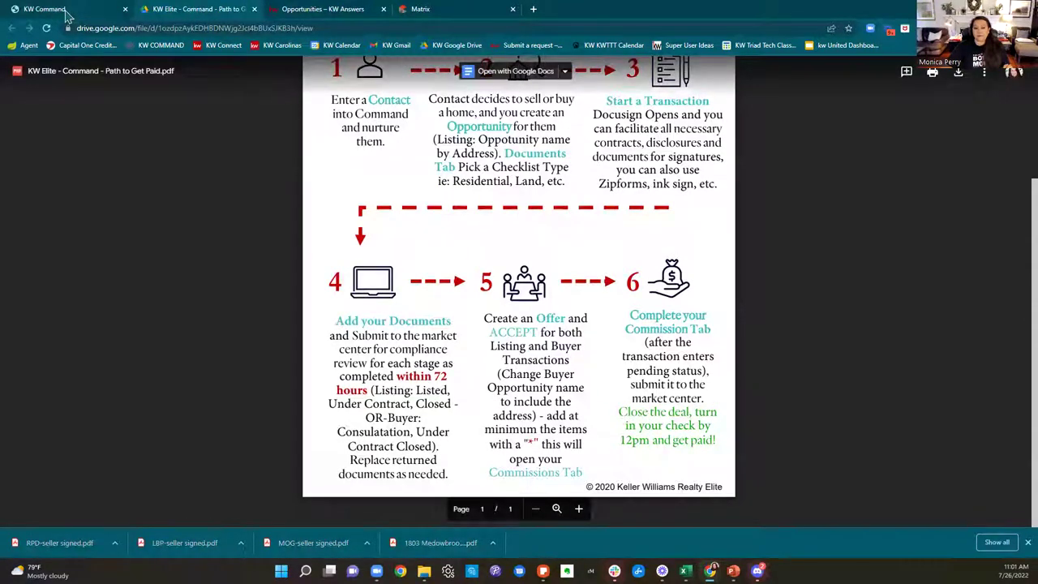
{"action": "key", "text": "ctrl+shift+Tab"}
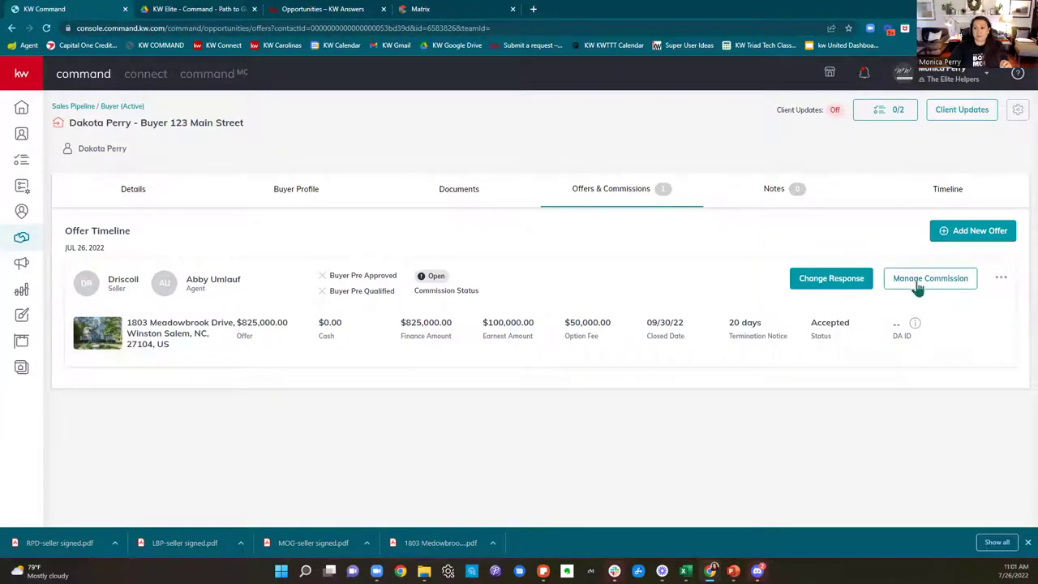
{"action": "left_click", "coordinate": [916, 279]}
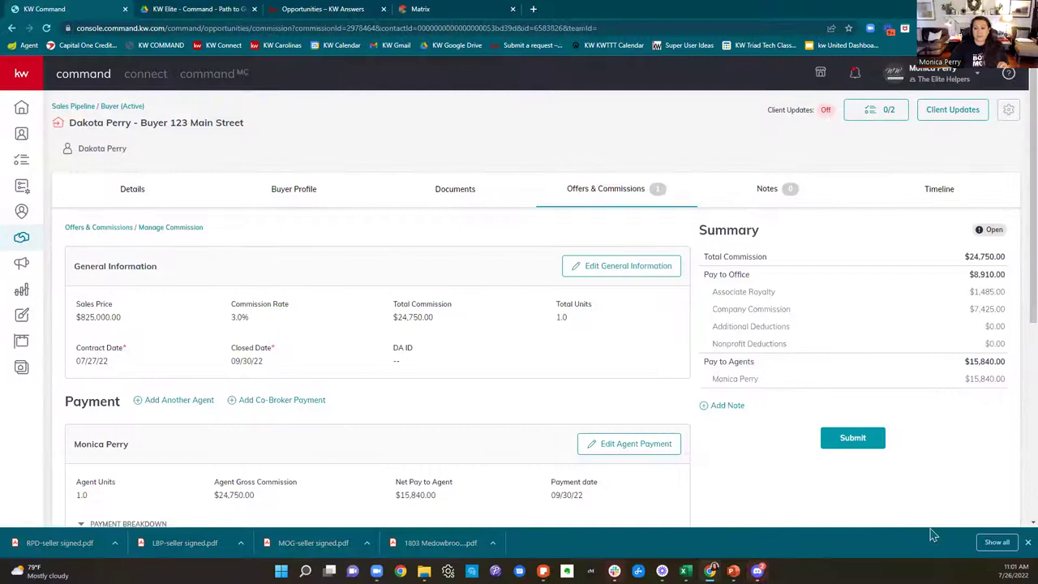
{"action": "scroll", "coordinate": [942, 459], "scroll_direction": "down", "scroll_amount": 1}
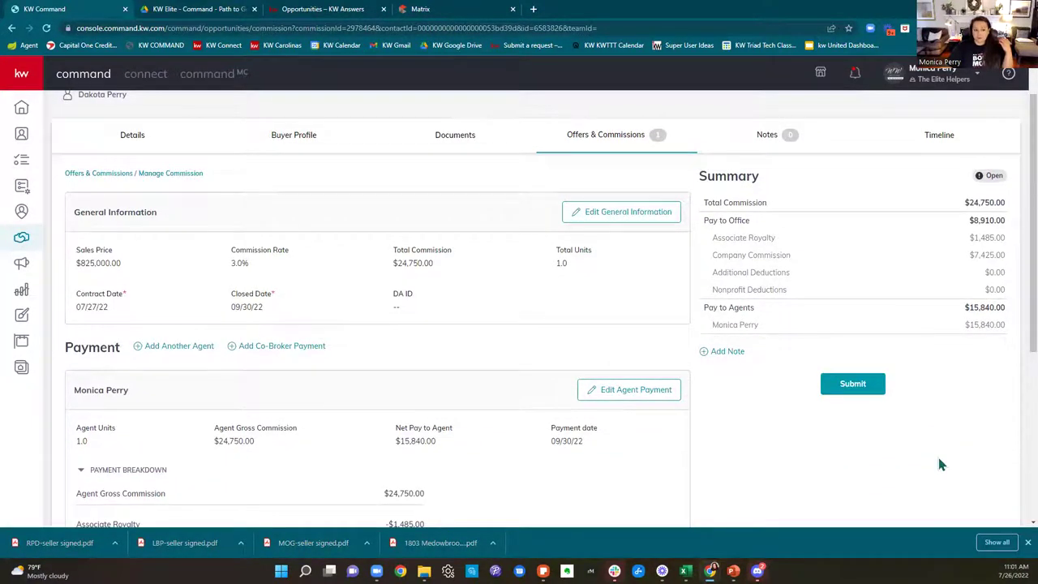
{"action": "scroll", "coordinate": [940, 464], "scroll_direction": "down", "scroll_amount": 1}
{"action": "scroll", "coordinate": [941, 463], "scroll_direction": "down", "scroll_amount": 1}
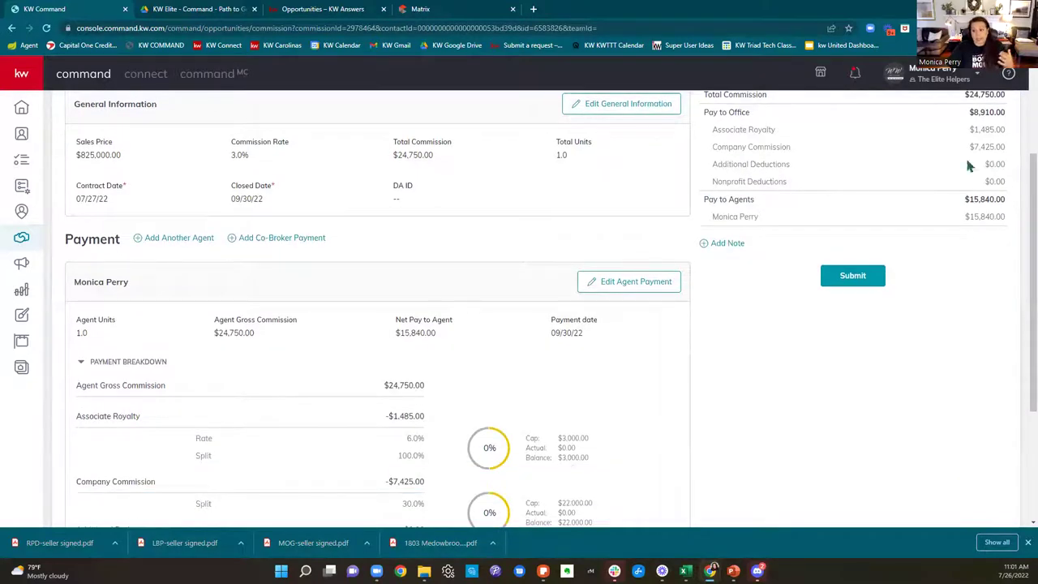
{"action": "scroll", "coordinate": [956, 301], "scroll_direction": "down", "scroll_amount": 2}
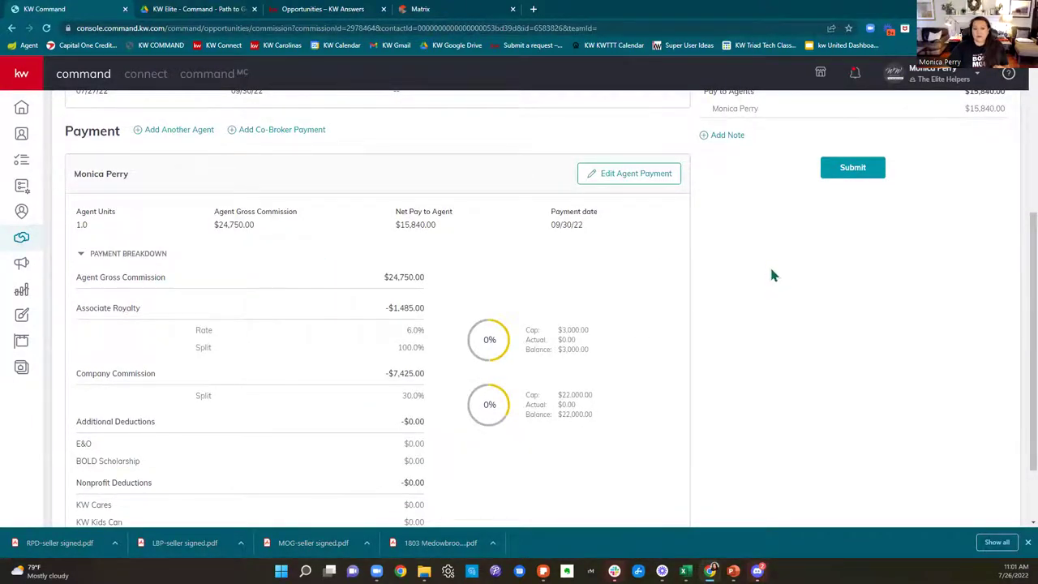
{"action": "scroll", "coordinate": [861, 472], "scroll_direction": "down", "scroll_amount": 2}
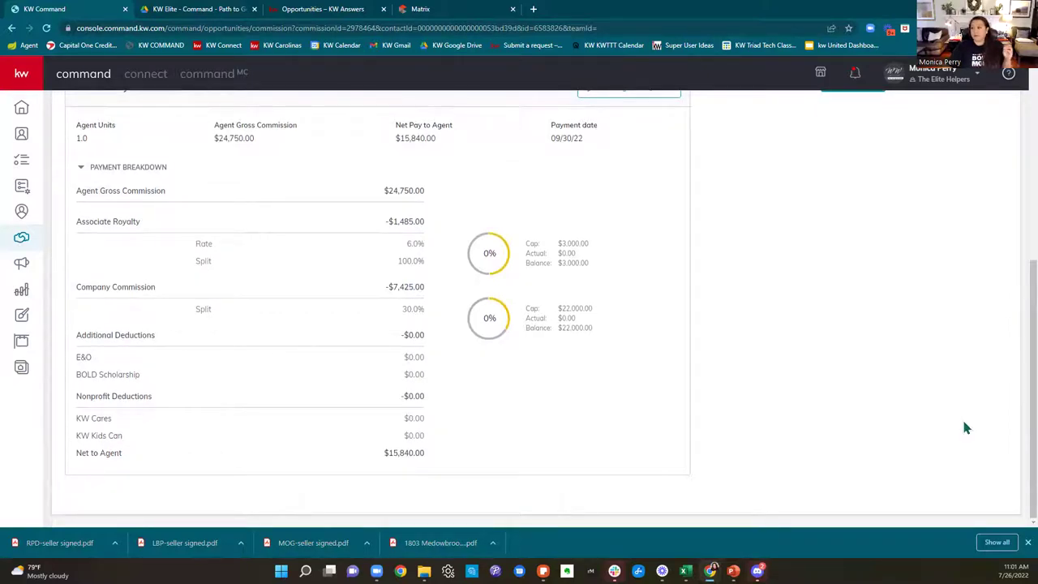
{"action": "scroll", "coordinate": [970, 423], "scroll_direction": "up", "scroll_amount": 2}
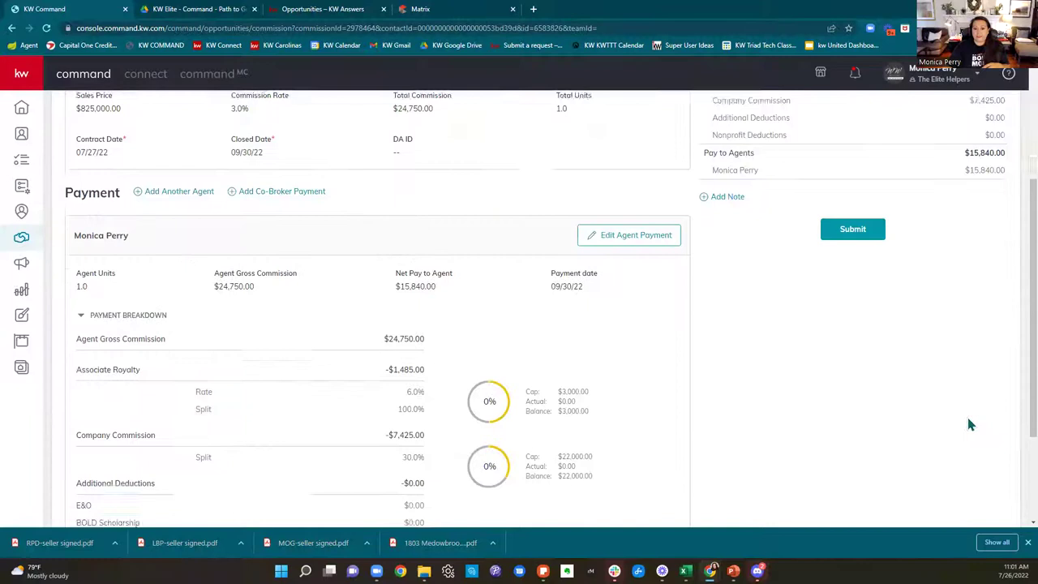
{"action": "scroll", "coordinate": [969, 421], "scroll_direction": "up", "scroll_amount": 2}
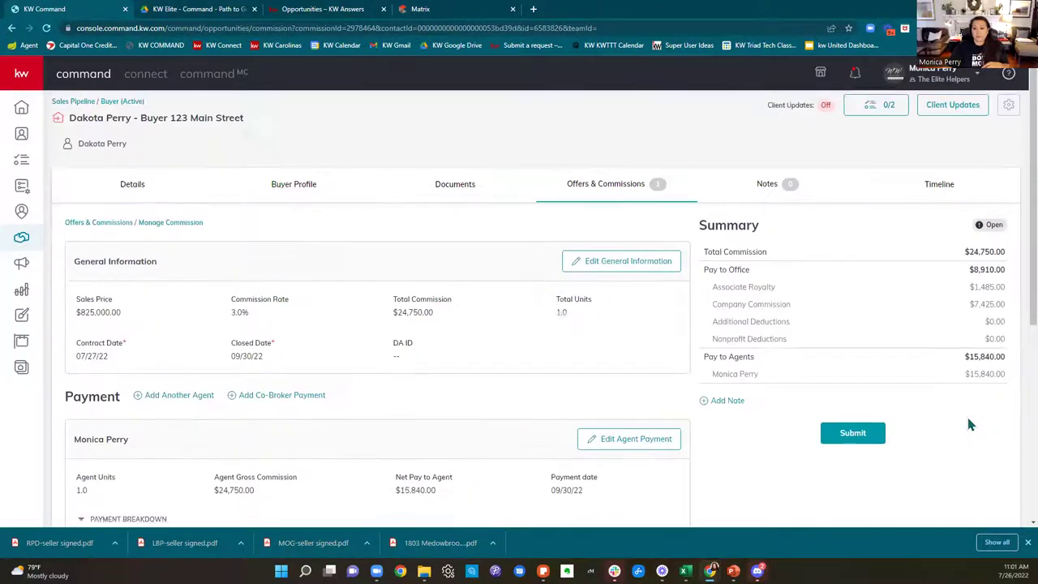
{"action": "scroll", "coordinate": [968, 421], "scroll_direction": "down", "scroll_amount": 1}
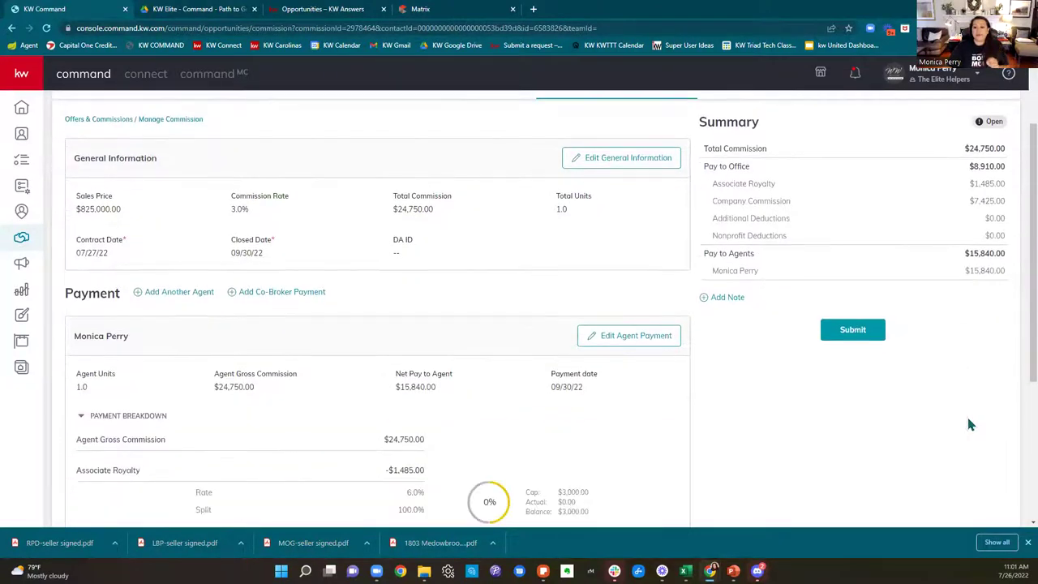
{"action": "scroll", "coordinate": [970, 423], "scroll_direction": "down", "scroll_amount": 1}
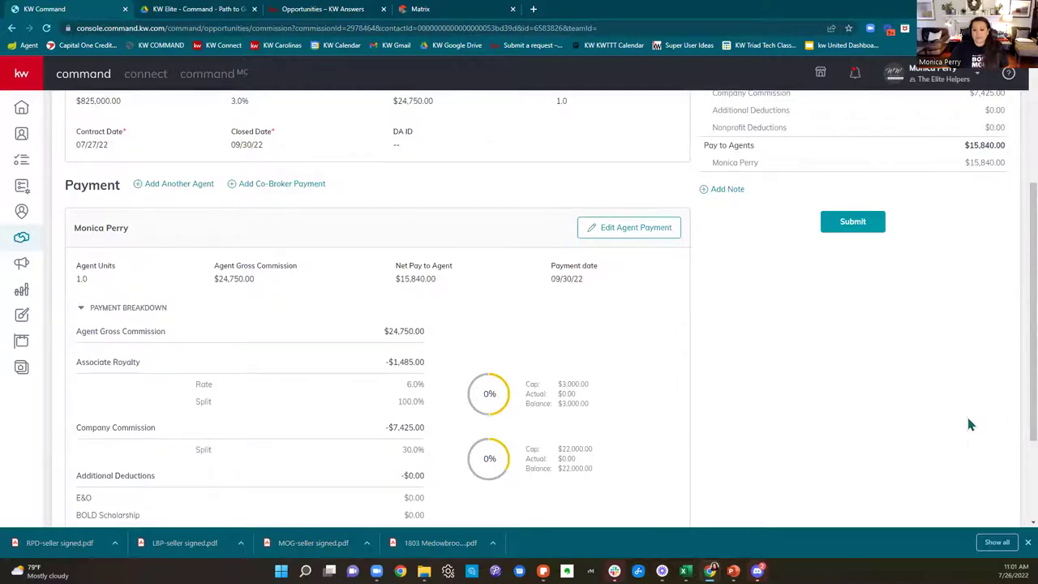
{"action": "scroll", "coordinate": [970, 424], "scroll_direction": "down", "scroll_amount": 2}
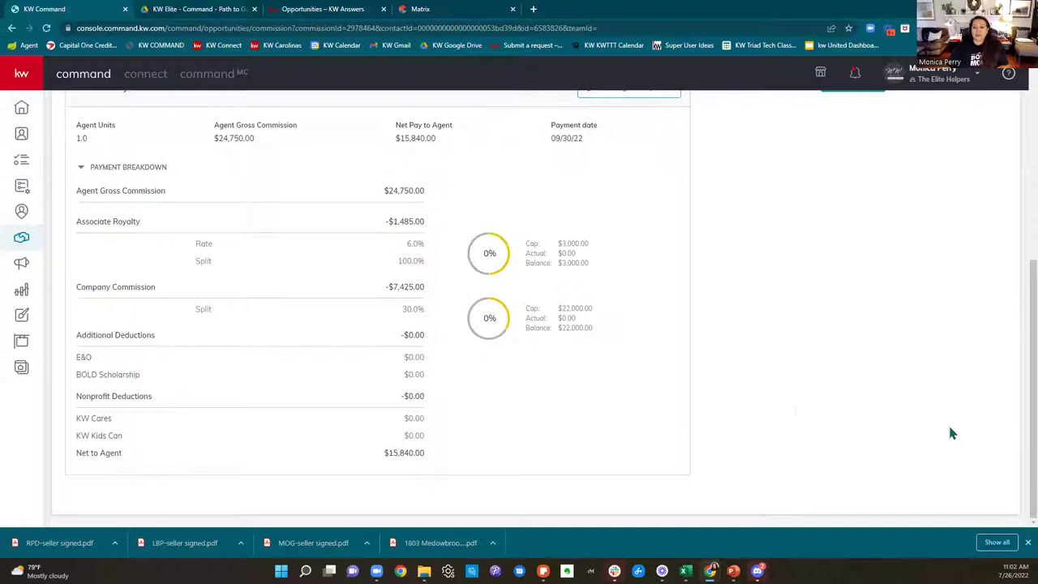
{"action": "scroll", "coordinate": [783, 413], "scroll_direction": "up", "scroll_amount": 3}
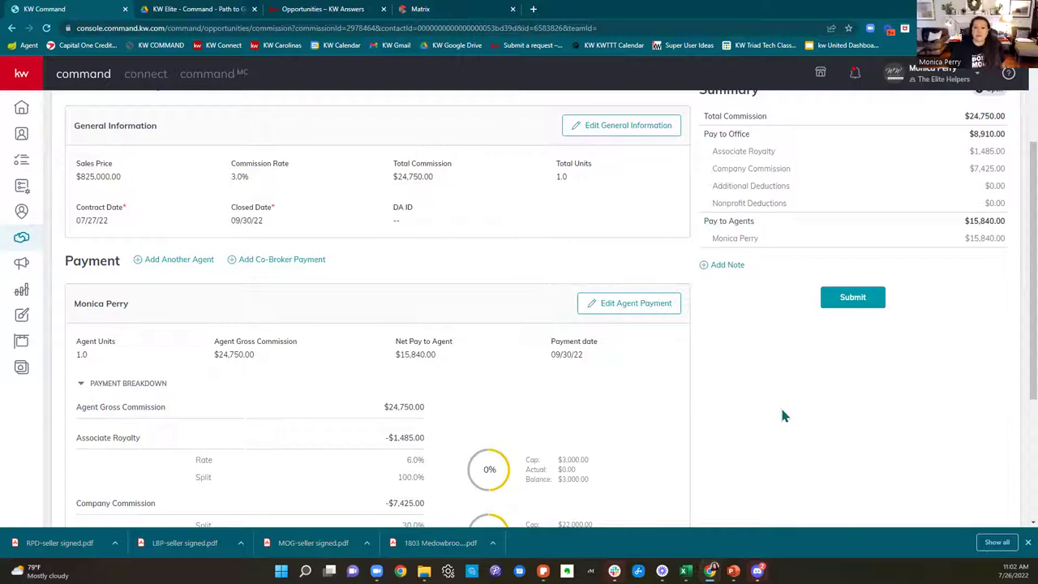
{"action": "scroll", "coordinate": [783, 415], "scroll_direction": "up", "scroll_amount": 2}
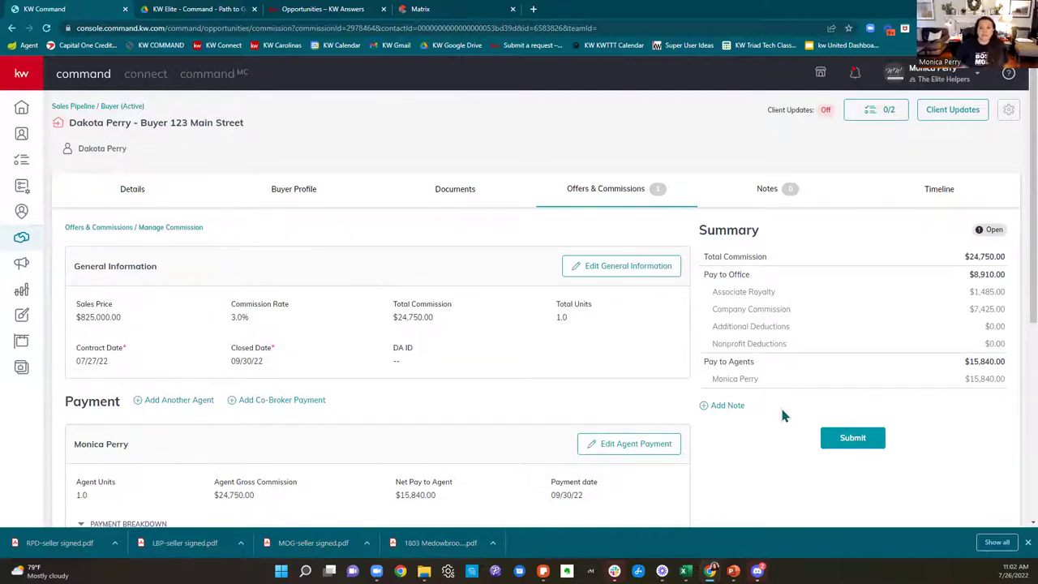
{"action": "left_click", "coordinate": [861, 437]}
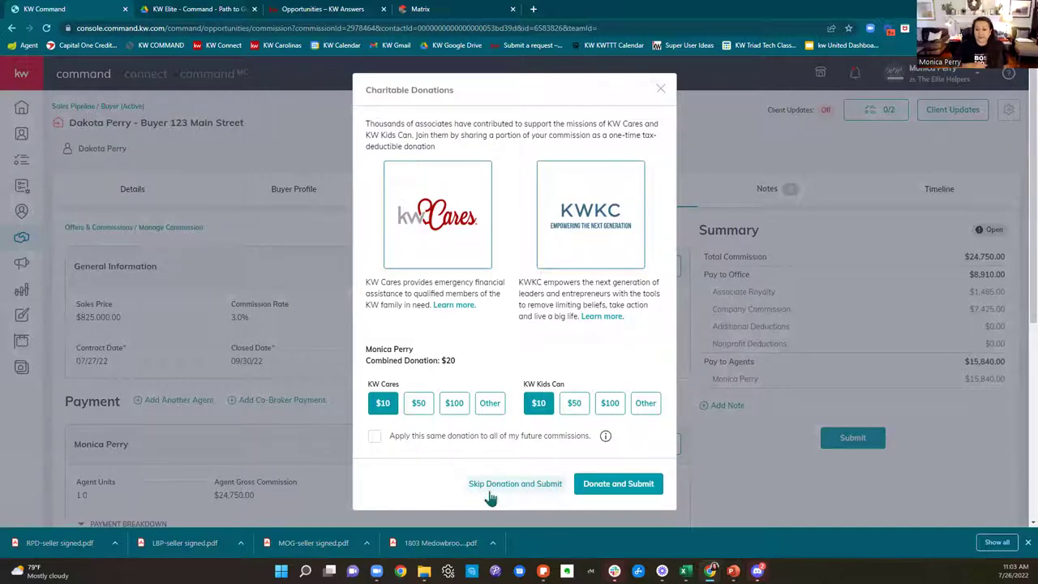
{"action": "left_click", "coordinate": [492, 404]}
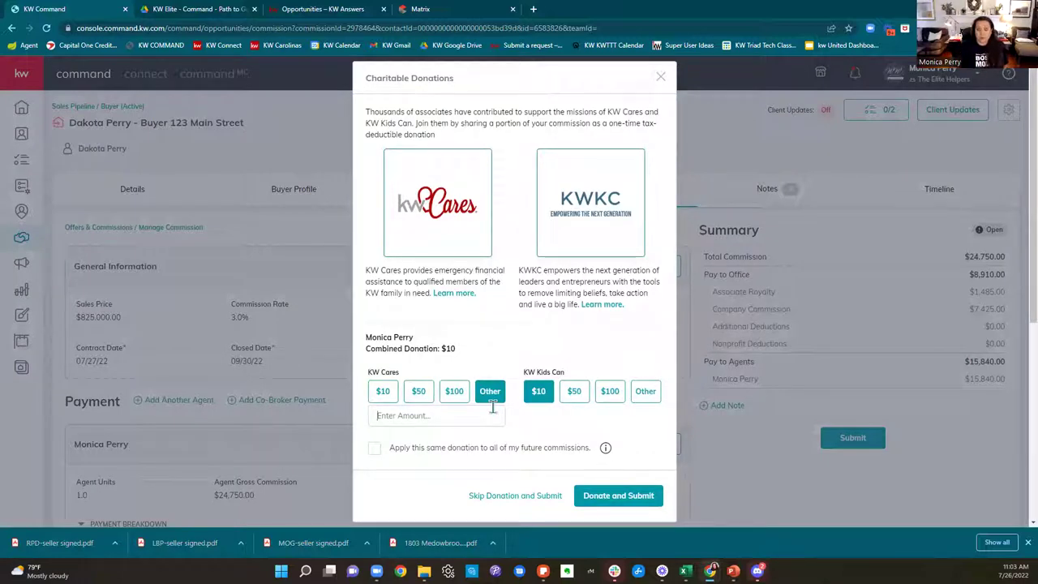
{"action": "left_click", "coordinate": [645, 390]}
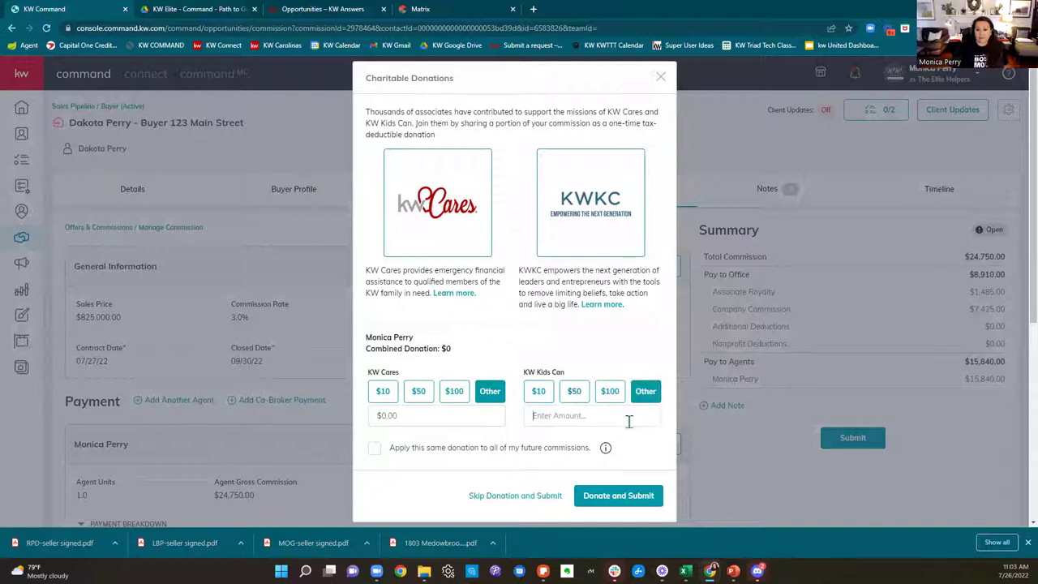
{"action": "type", "text": "0"}
{"action": "left_click", "coordinate": [375, 450]}
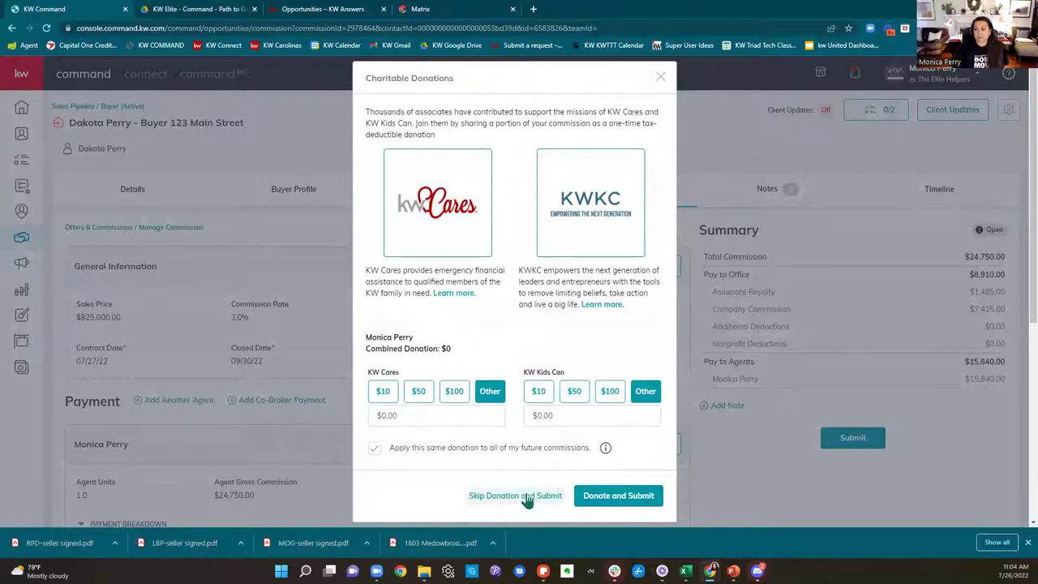
{"action": "left_click", "coordinate": [660, 79]}
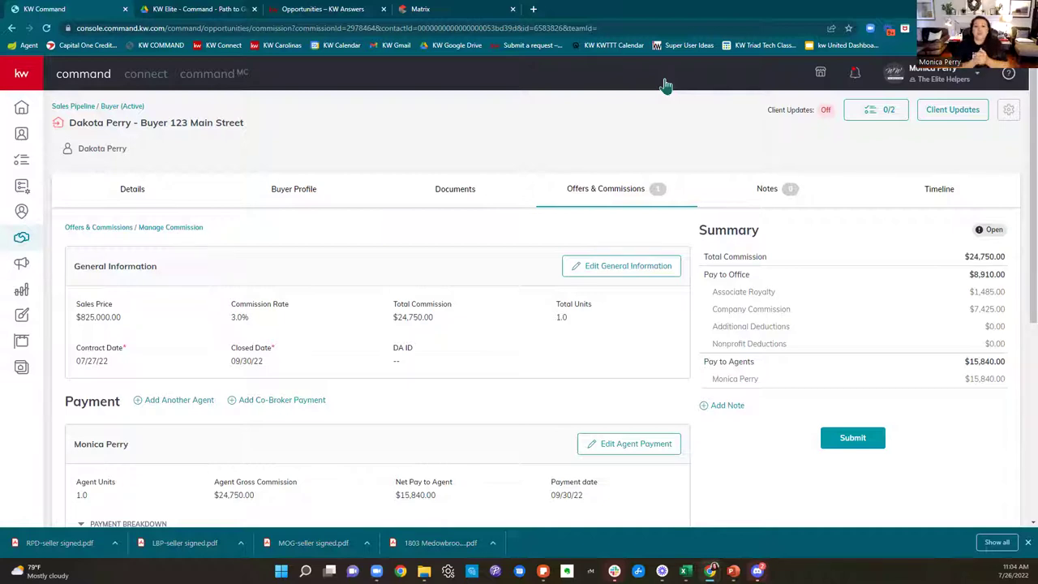
{"action": "left_click", "coordinate": [184, 11]}
{"action": "scroll", "coordinate": [551, 328], "scroll_direction": "up", "scroll_amount": 2}
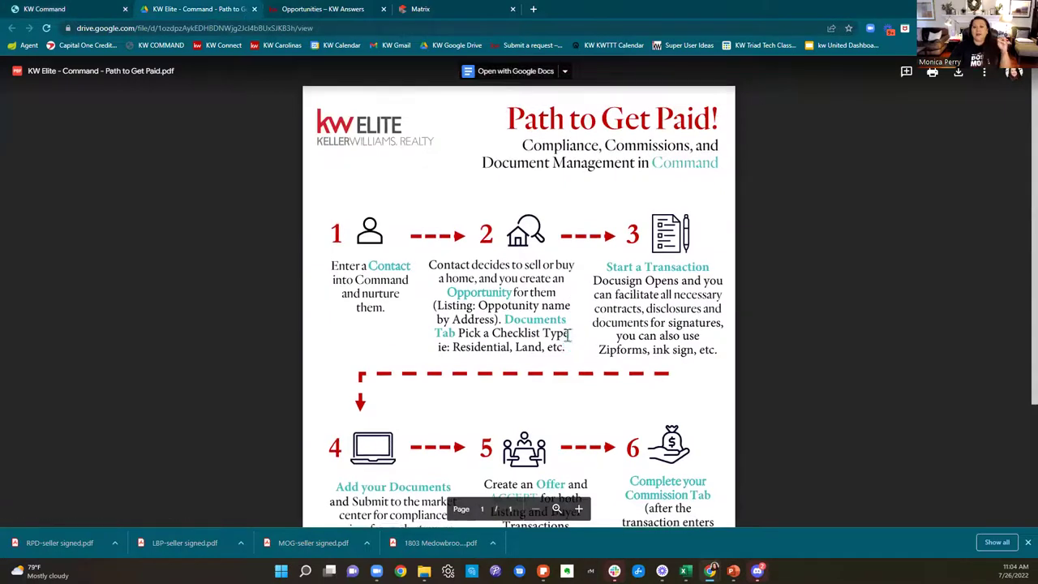
{"action": "scroll", "coordinate": [586, 359], "scroll_direction": "down", "scroll_amount": 1}
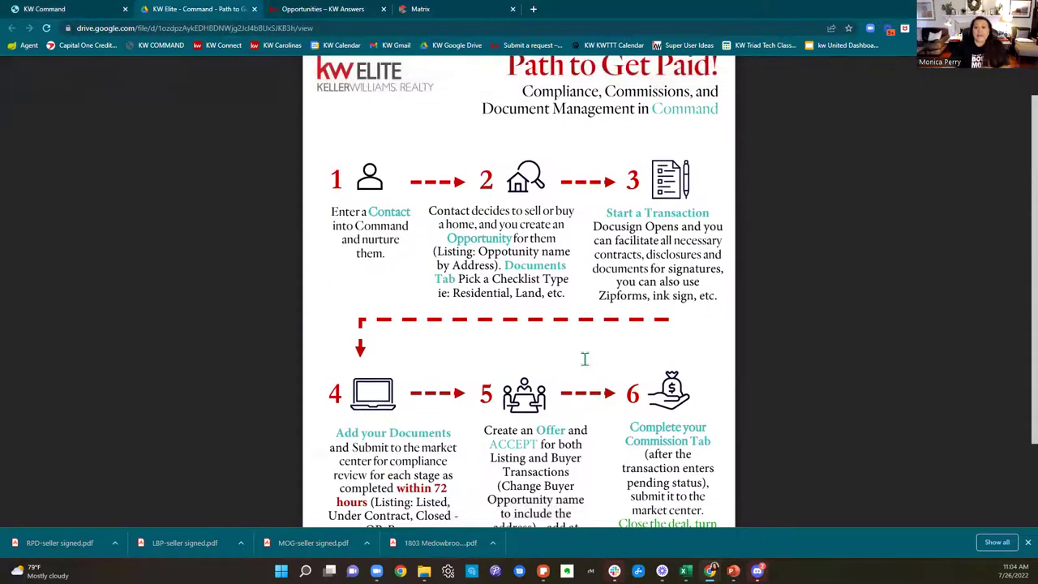
{"action": "scroll", "coordinate": [585, 359], "scroll_direction": "down", "scroll_amount": 1}
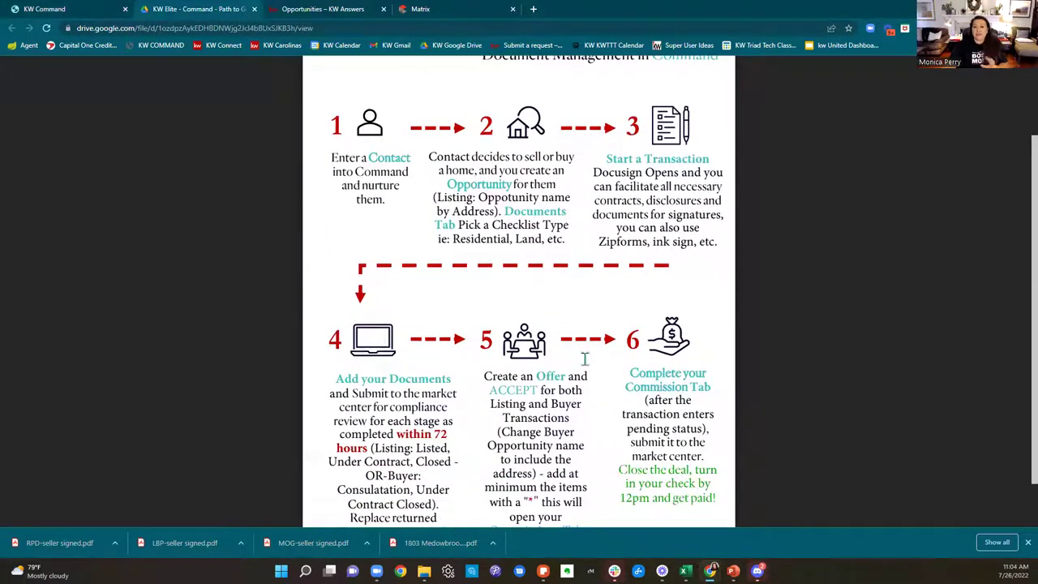
{"action": "scroll", "coordinate": [586, 365], "scroll_direction": "down", "scroll_amount": 1}
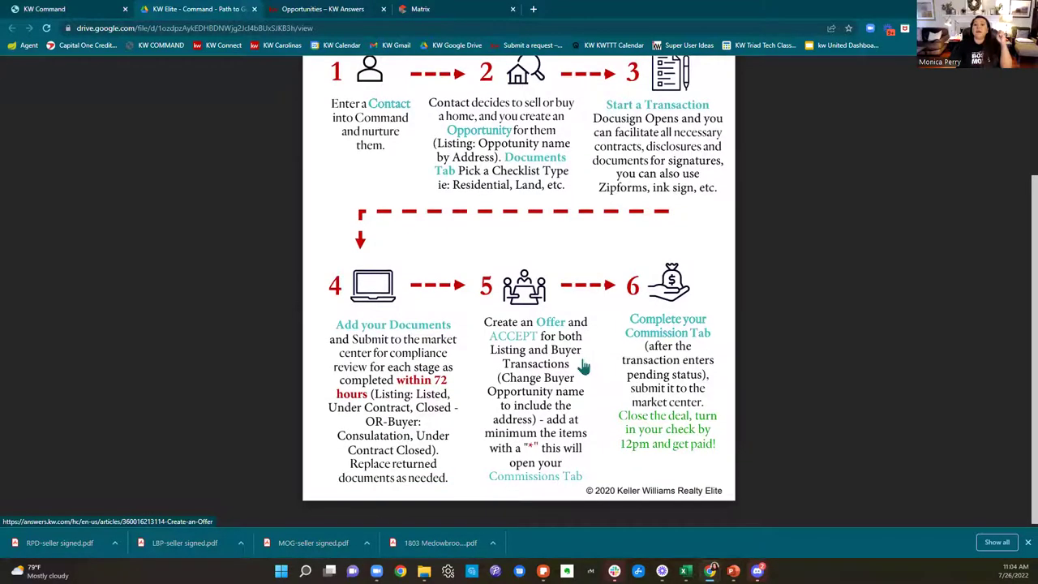
{"action": "left_click", "coordinate": [82, 12]}
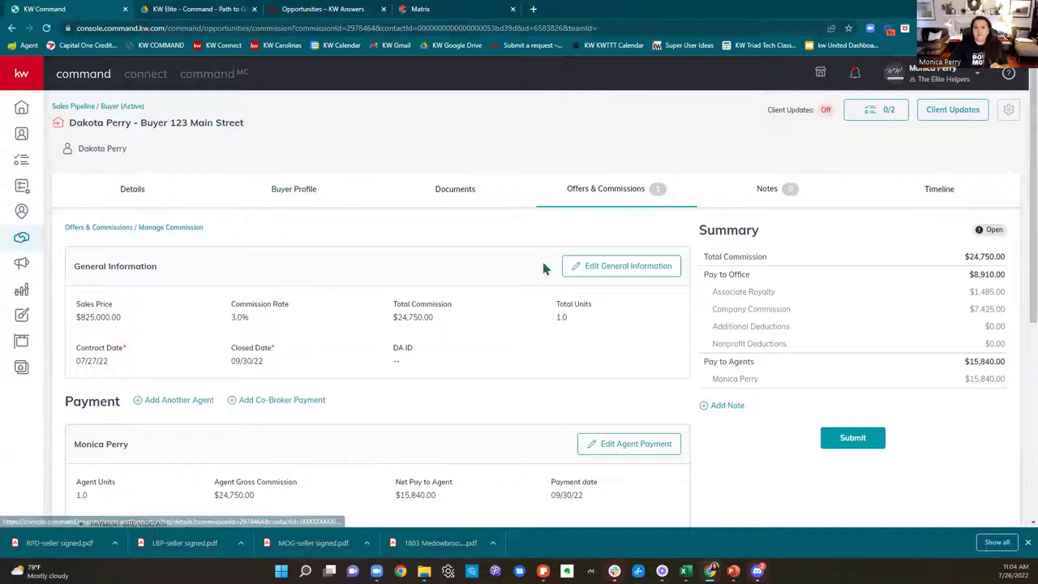
Step: Return to the Documents tab and scroll the Consultation checklist, 0 of 8 uploaded
{"action": "left_click", "coordinate": [447, 203]}
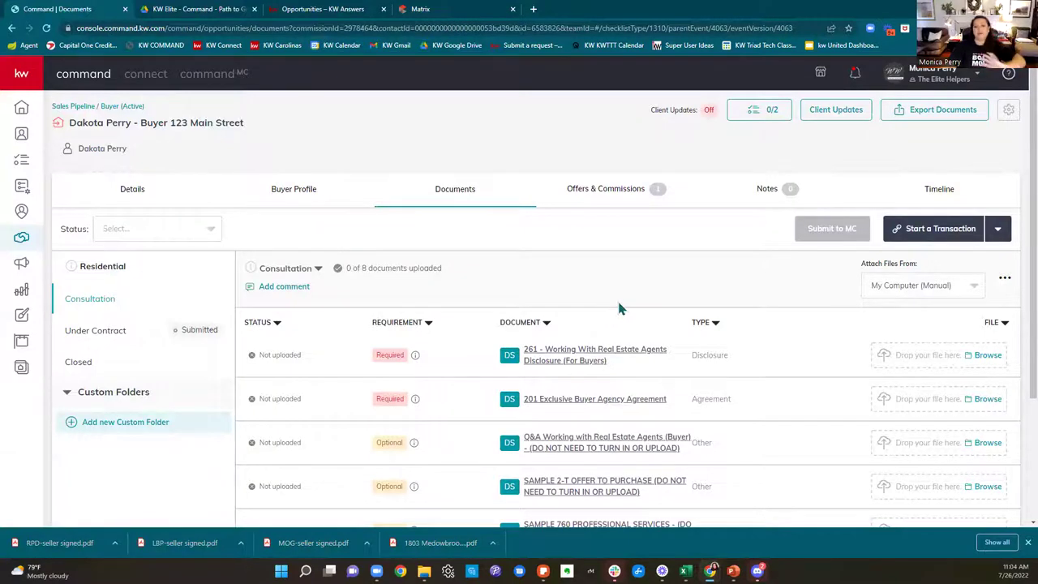
{"action": "scroll", "coordinate": [616, 302], "scroll_direction": "down", "scroll_amount": 2}
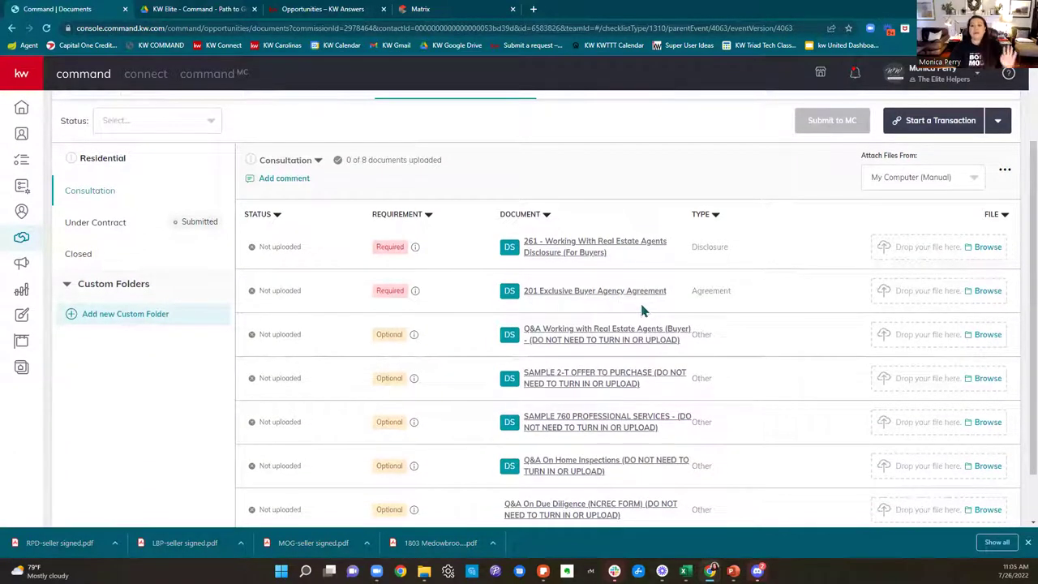
{"action": "scroll", "coordinate": [645, 444], "scroll_direction": "up", "scroll_amount": 1}
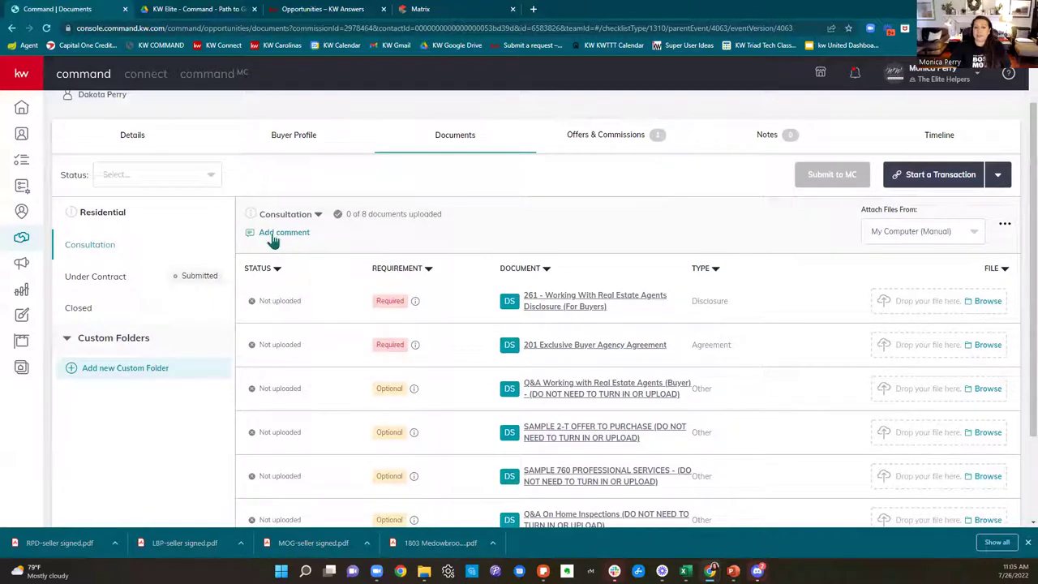
{"action": "left_click", "coordinate": [272, 235]}
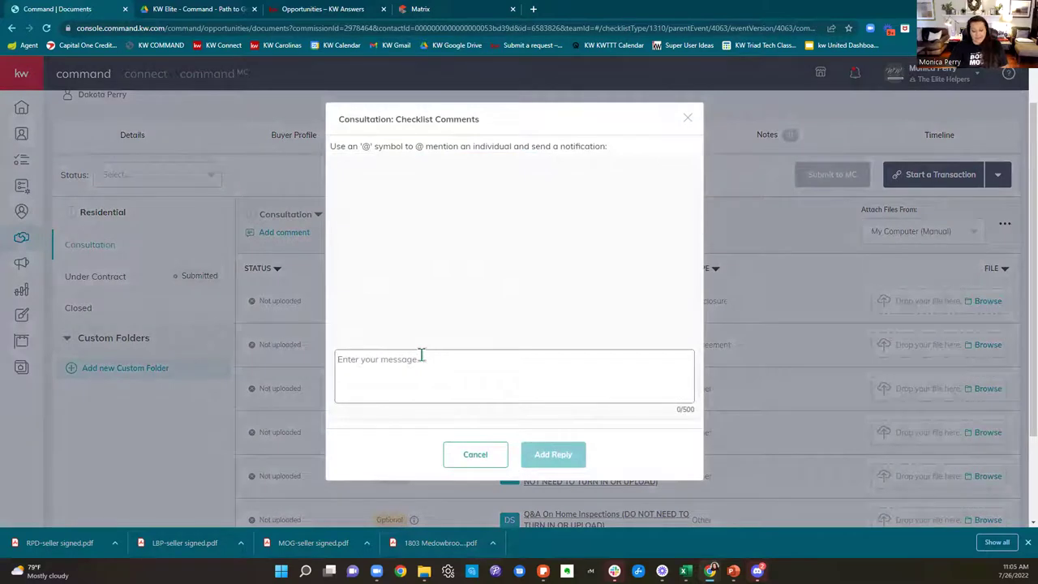
{"action": "type", "text": "@"}
{"action": "scroll", "coordinate": [394, 420], "scroll_direction": "down", "scroll_amount": 2}
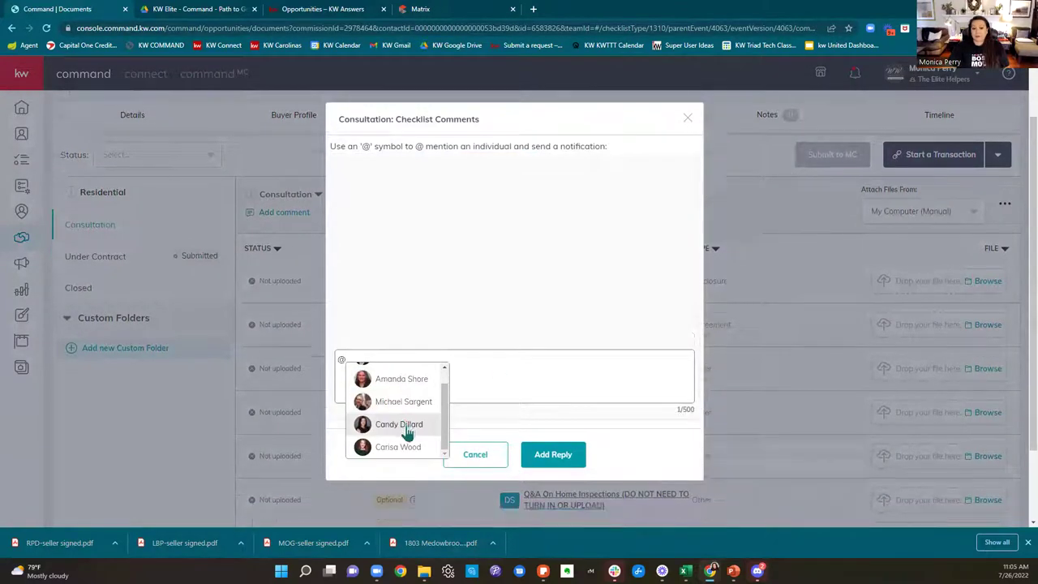
{"action": "scroll", "coordinate": [406, 430], "scroll_direction": "up", "scroll_amount": 1}
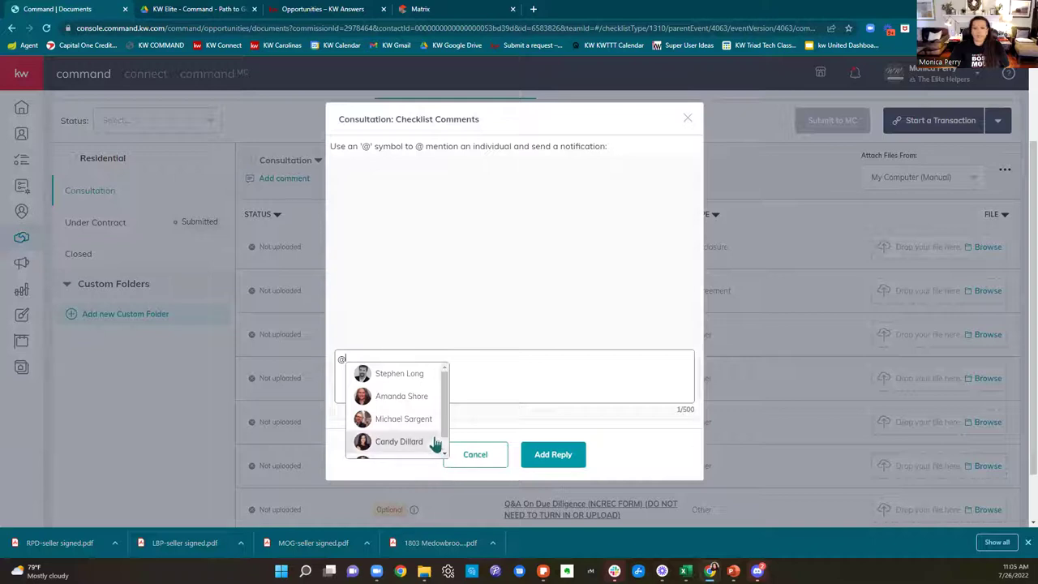
{"action": "left_click", "coordinate": [409, 374]}
{"action": "type", "text": "I dont"}
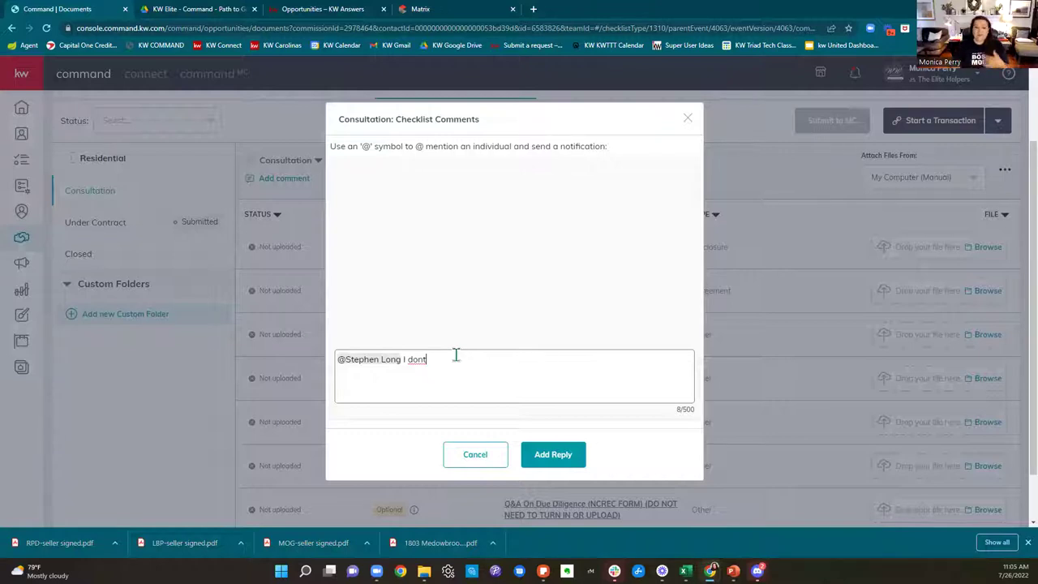
{"action": "key", "text": "BackSpace"}
{"action": "key", "text": "BackSpace"}
{"action": "key", "text": "BackSpace"}
{"action": "key", "text": "BackSpace"}
{"action": "key", "text": "BackSpace"}
{"action": "key", "text": "BackSpace"}
{"action": "key", "text": "BackSpace"}
{"action": "key", "text": "BackSpace"}
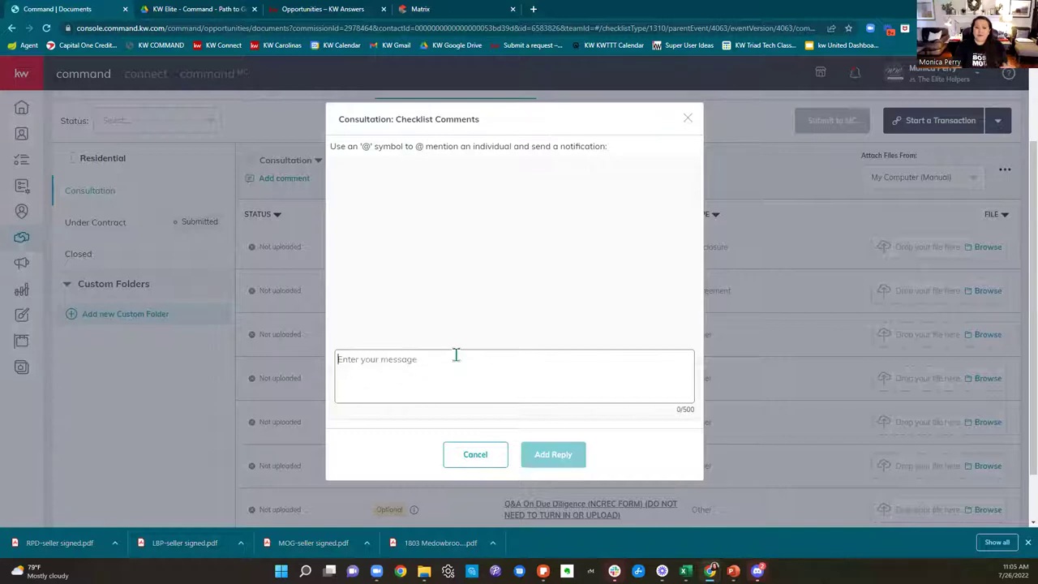
{"action": "type", "text": "@"}
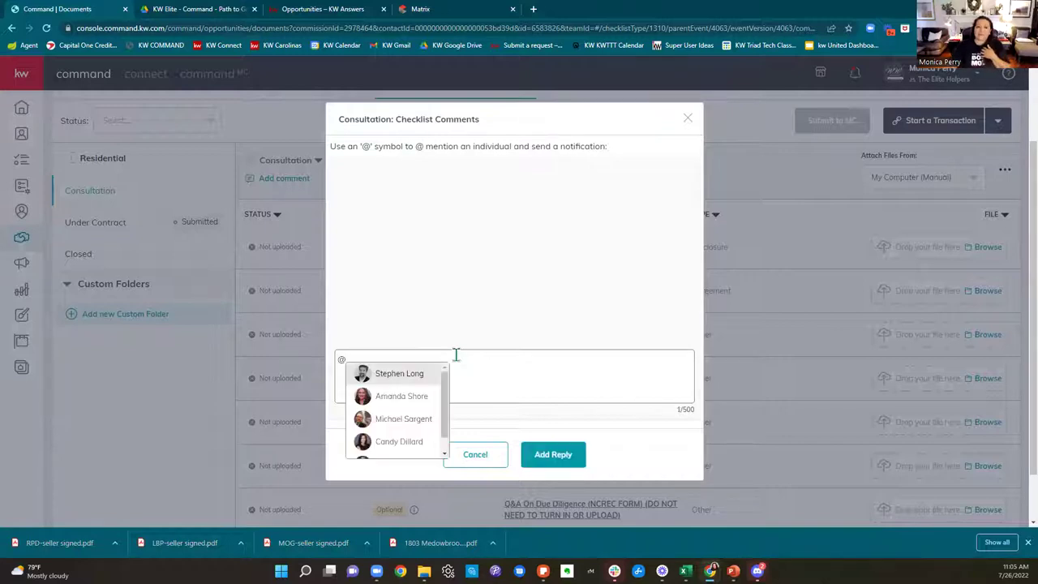
{"action": "scroll", "coordinate": [429, 409], "scroll_direction": "down", "scroll_amount": 1}
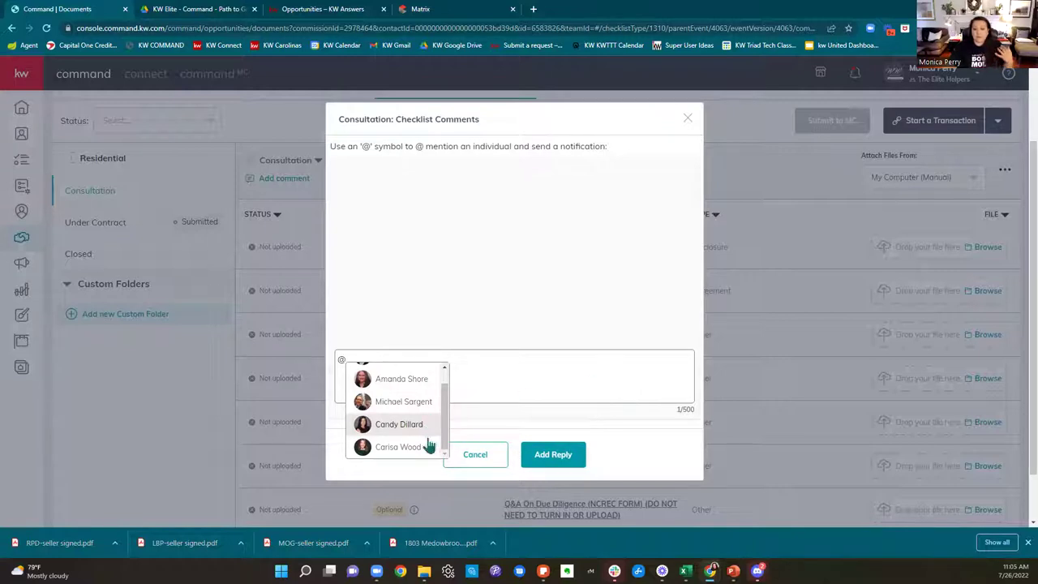
{"action": "scroll", "coordinate": [425, 430], "scroll_direction": "up", "scroll_amount": 1}
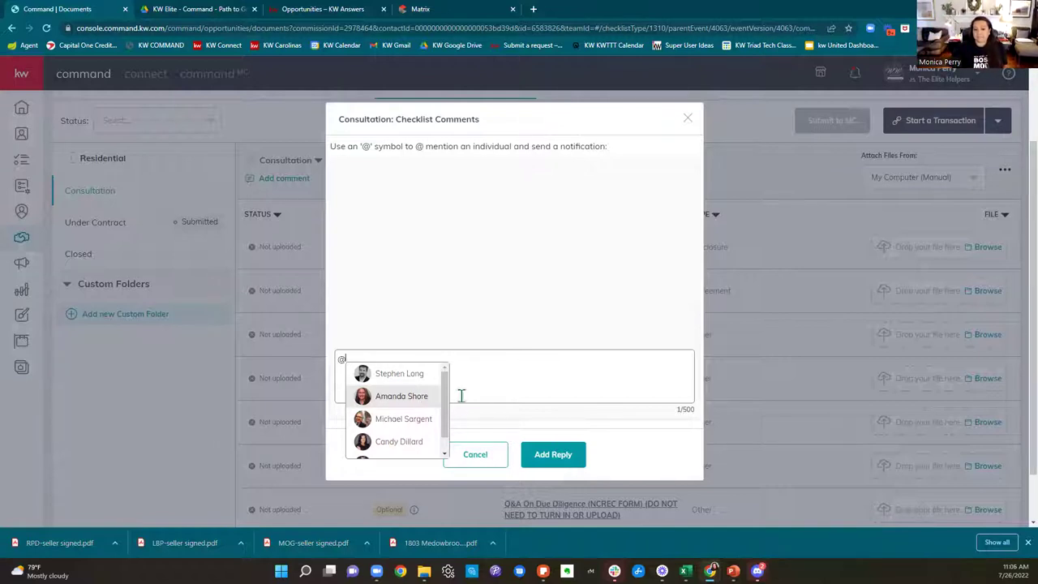
{"action": "left_click", "coordinate": [531, 373]}
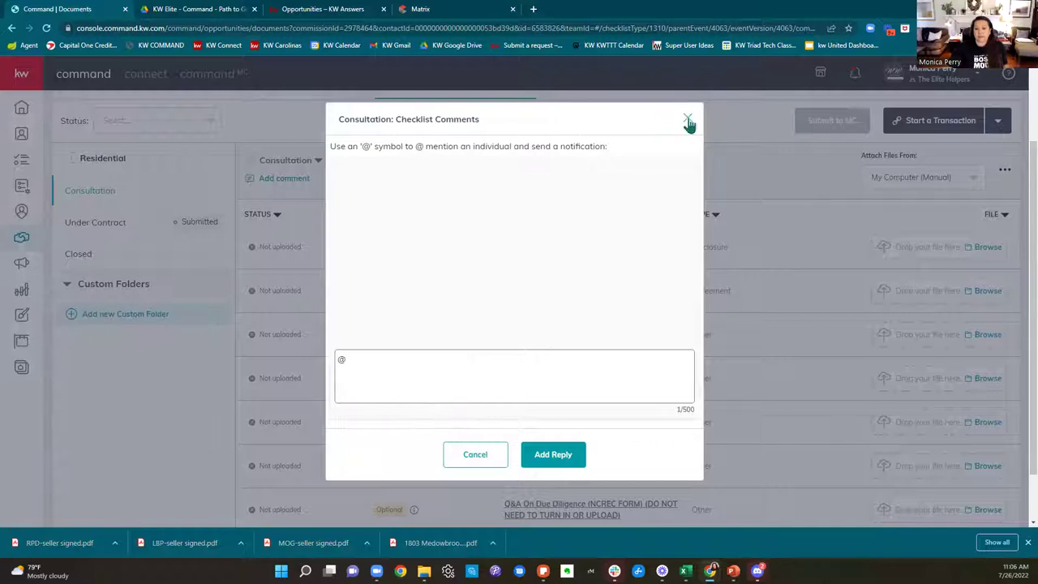
{"action": "left_click", "coordinate": [687, 119]}
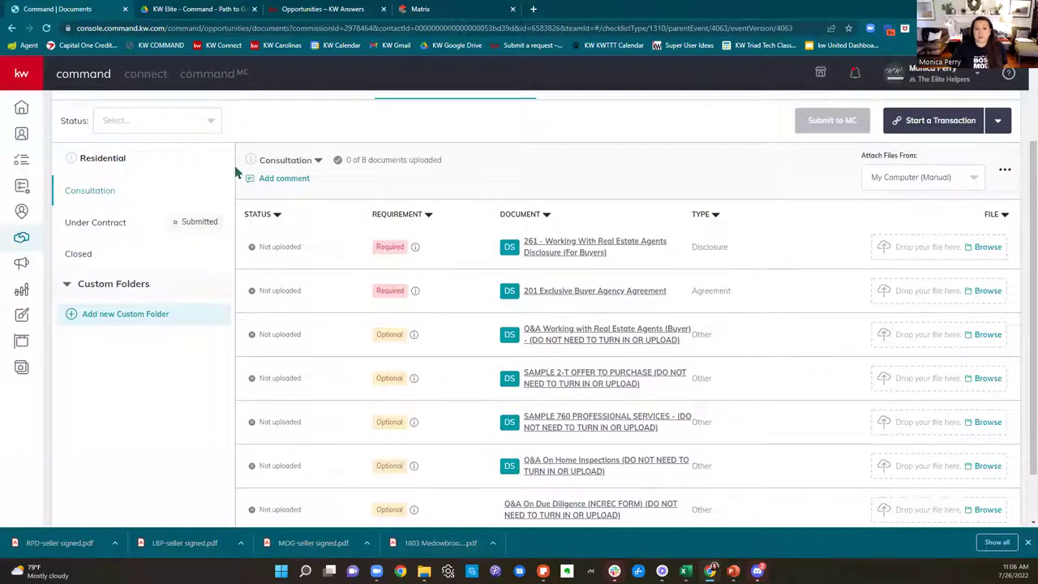
Step: Review the Under Contract checklist documents and recent notifications, then bring up the Path to Get Paid guide PDF
{"action": "left_click", "coordinate": [79, 229]}
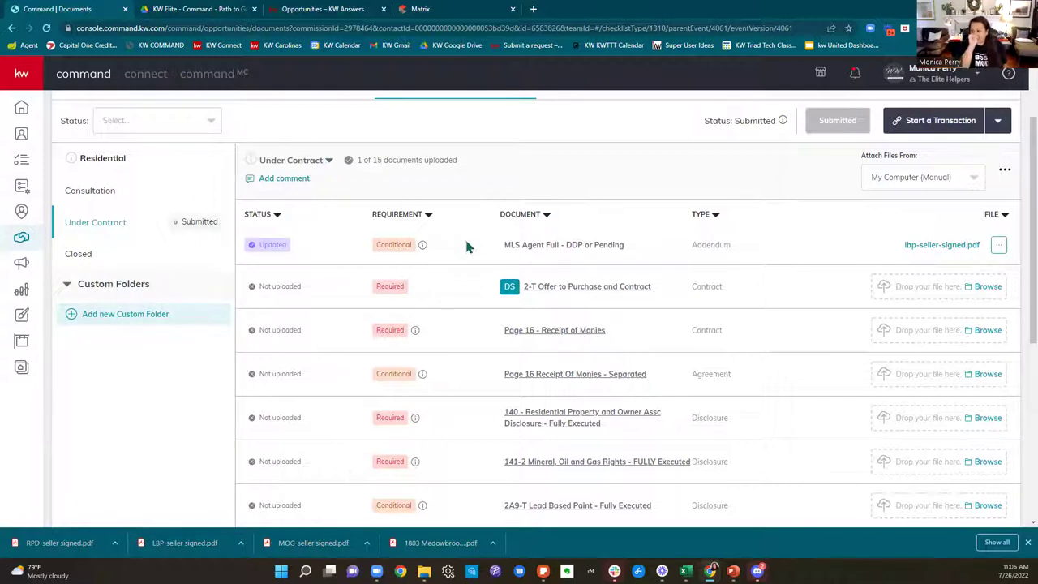
{"action": "scroll", "coordinate": [492, 241], "scroll_direction": "up", "scroll_amount": 1}
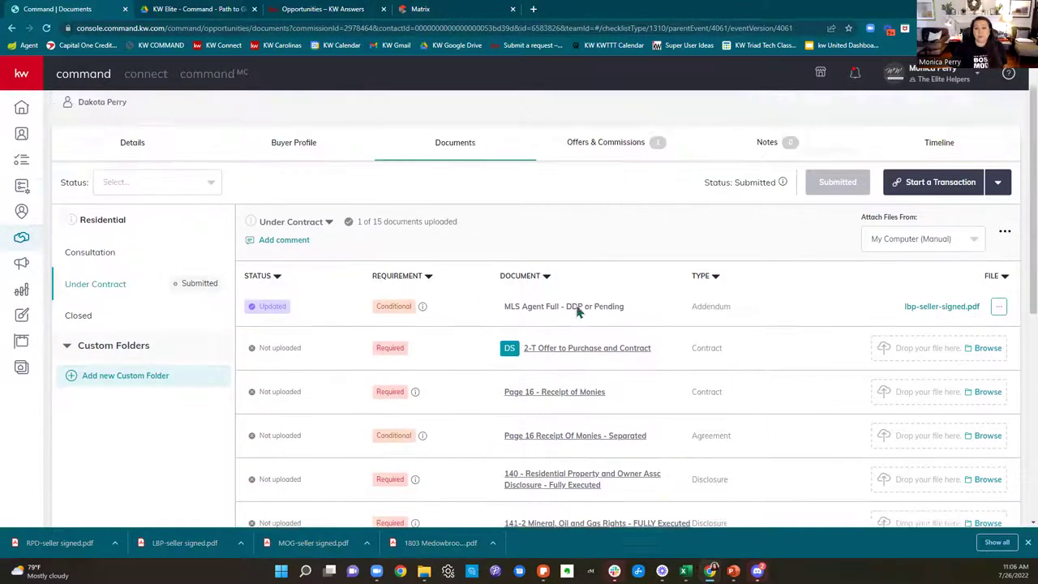
{"action": "left_click", "coordinate": [854, 73]}
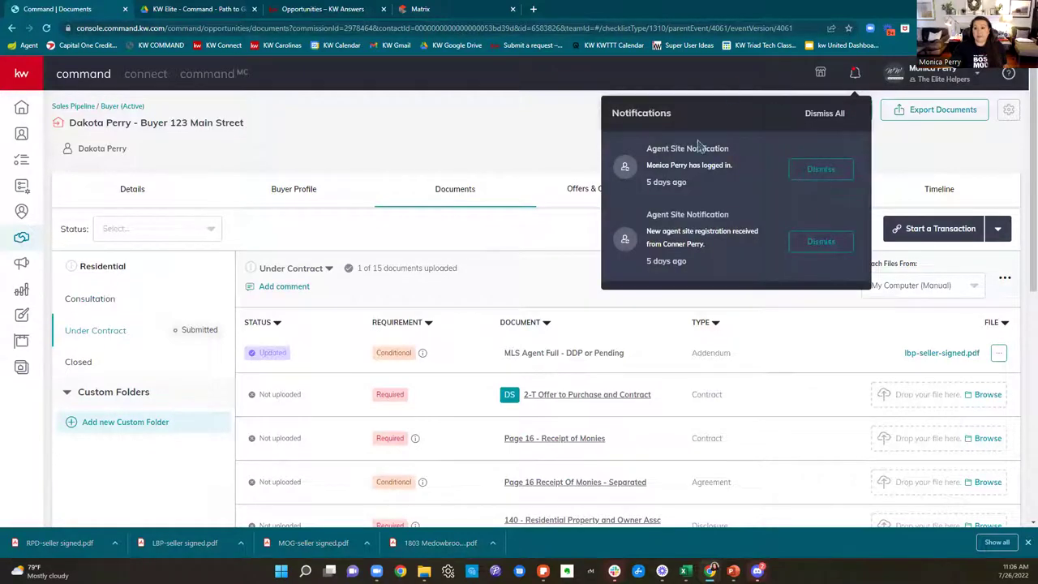
{"action": "left_click", "coordinate": [548, 151]}
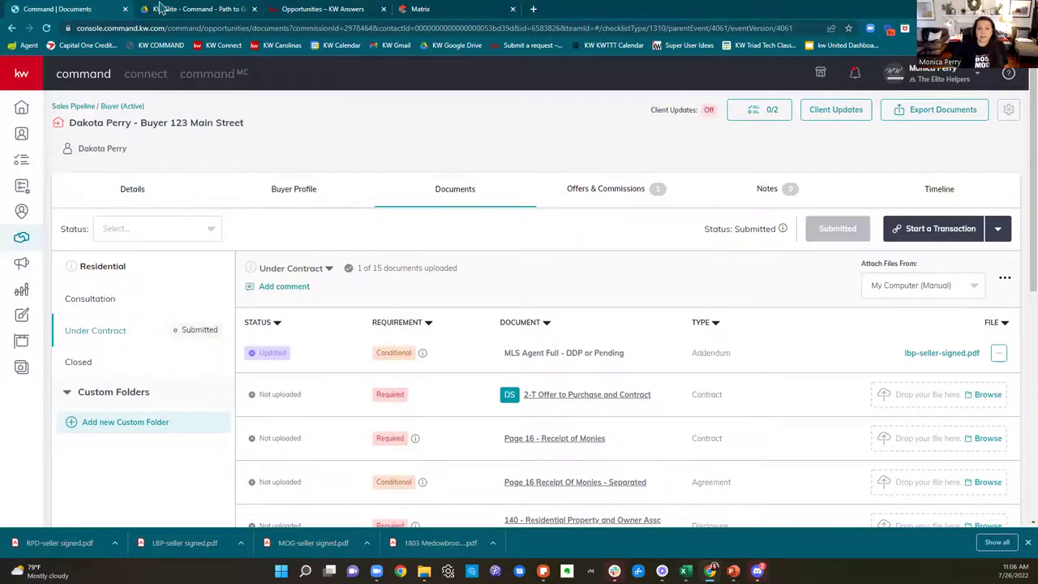
{"action": "left_click", "coordinate": [160, 8]}
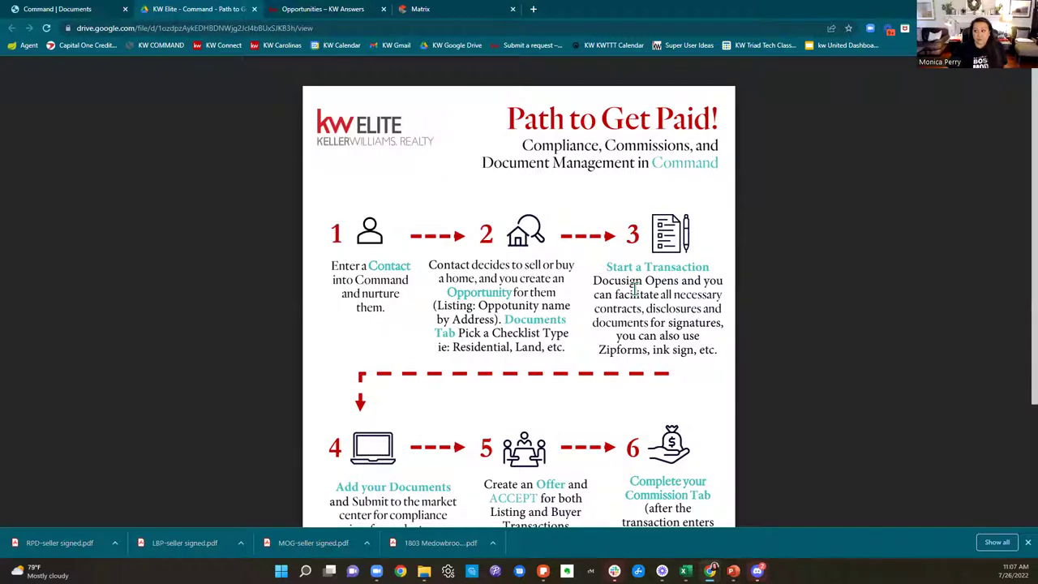
Step: Scroll through the Path to Get Paid PDF and return to the Command | Documents tab
{"action": "scroll", "coordinate": [634, 287], "scroll_direction": "down", "scroll_amount": 3}
{"action": "scroll", "coordinate": [637, 288], "scroll_direction": "up", "scroll_amount": 3}
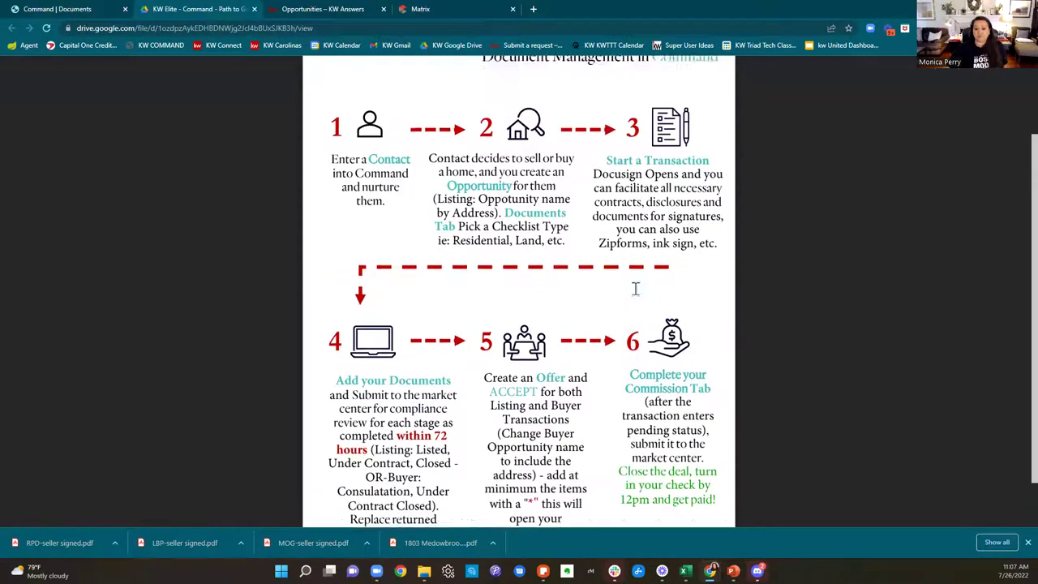
{"action": "left_click", "coordinate": [74, 11]}
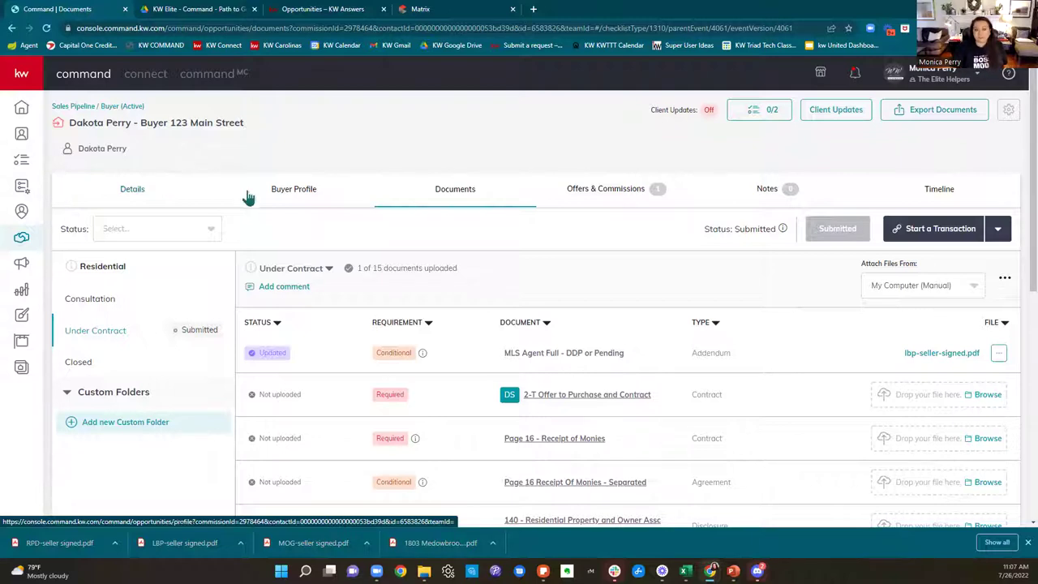
Step: Dismiss the browser context menu and bring up Export Documents for the buyer opportunity
{"action": "scroll", "coordinate": [604, 248], "scroll_direction": "down", "scroll_amount": 1}
{"action": "scroll", "coordinate": [604, 249], "scroll_direction": "up", "scroll_amount": 1}
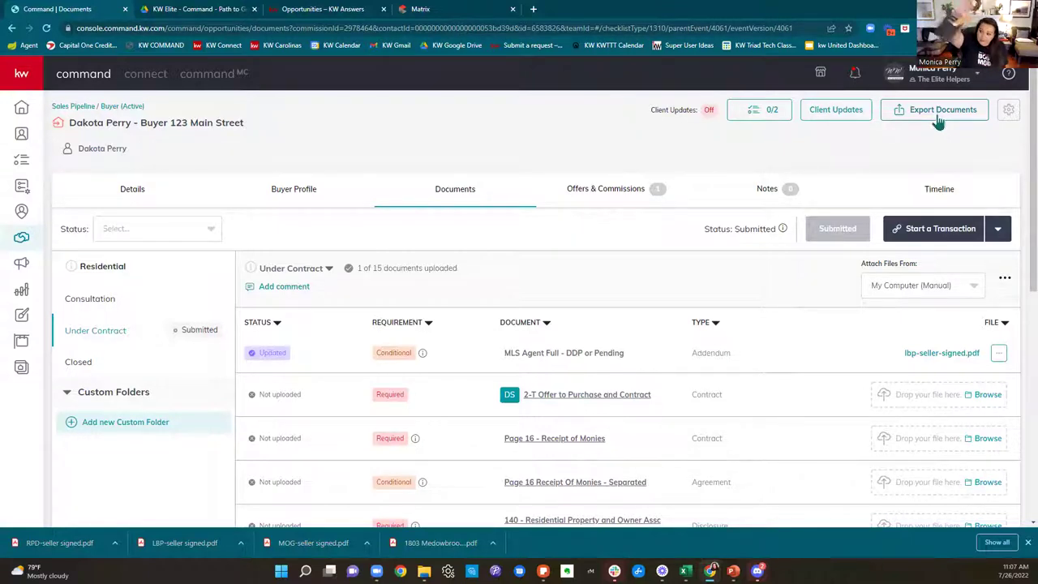
{"action": "right_click", "coordinate": [677, 169]}
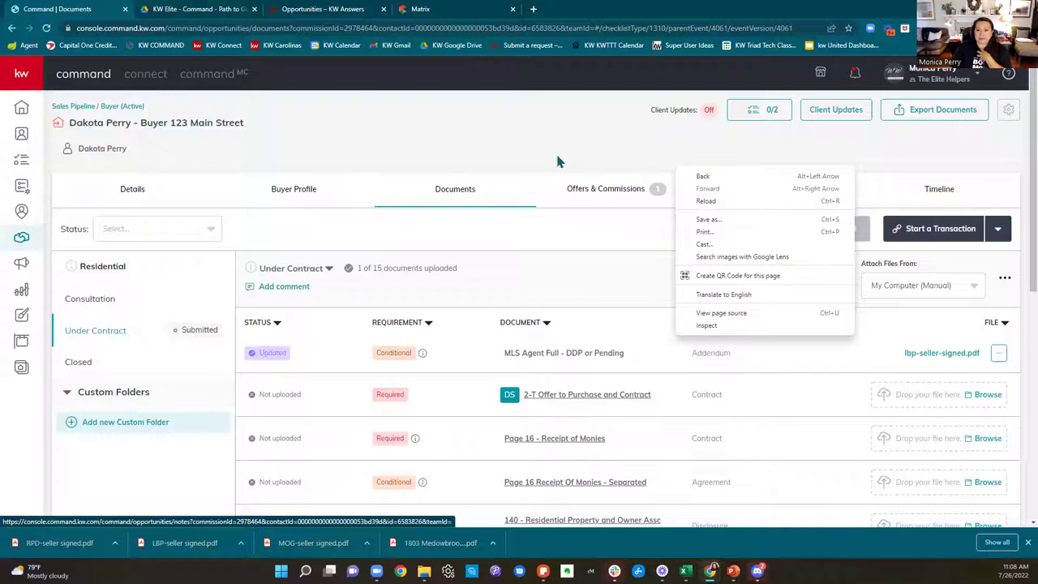
{"action": "left_click", "coordinate": [558, 162]}
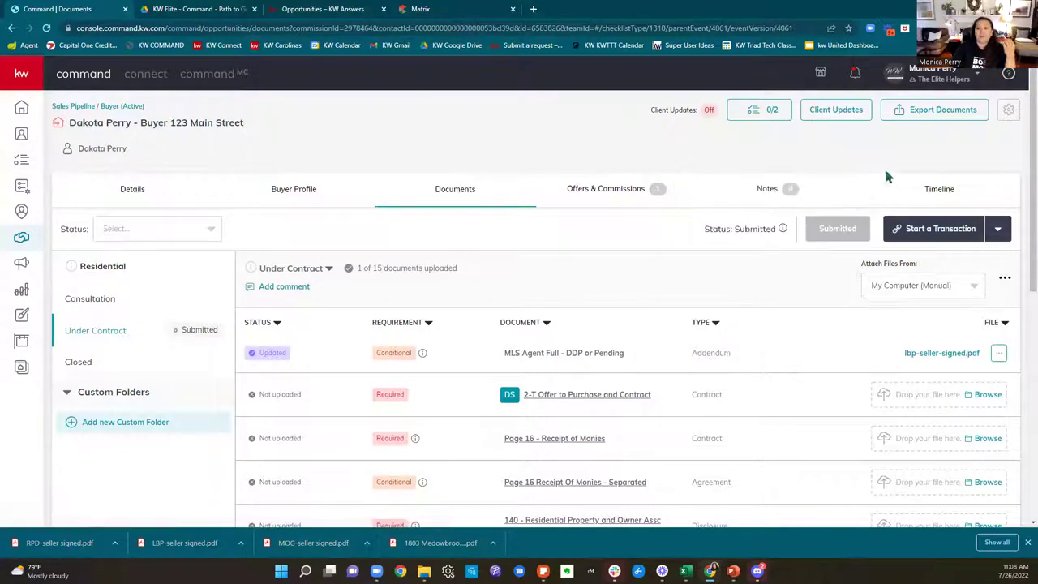
{"action": "left_click", "coordinate": [930, 117]}
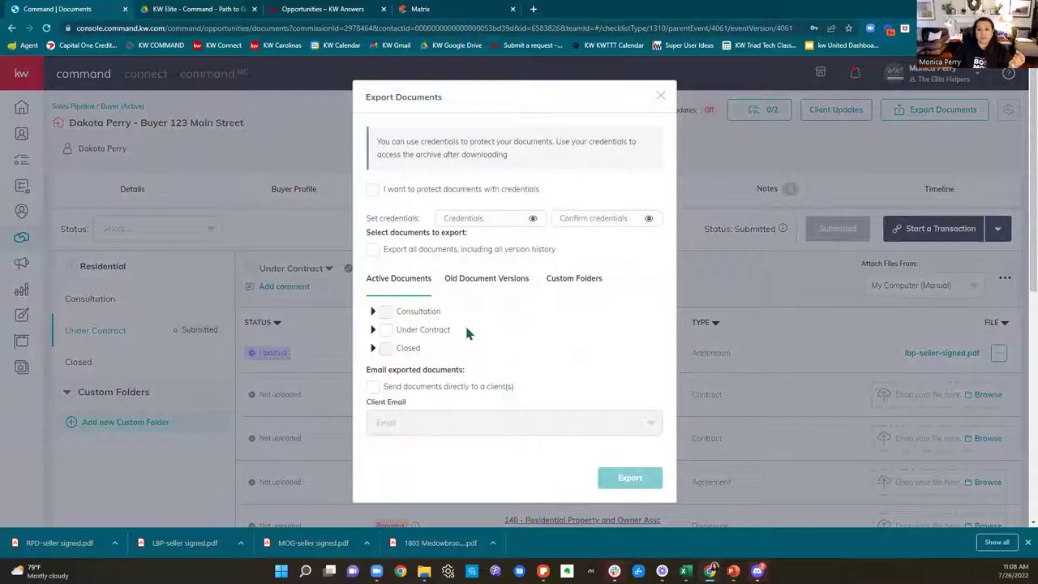
Step: Try the password protection, Export all documents and Send to client options, then close without exporting
{"action": "left_click", "coordinate": [374, 193]}
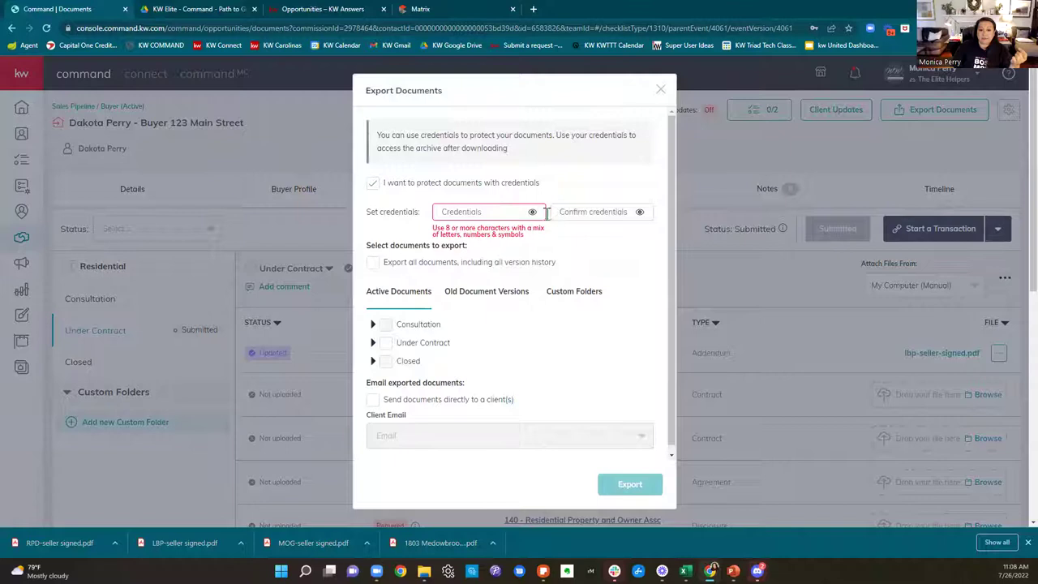
{"action": "left_click", "coordinate": [372, 184]}
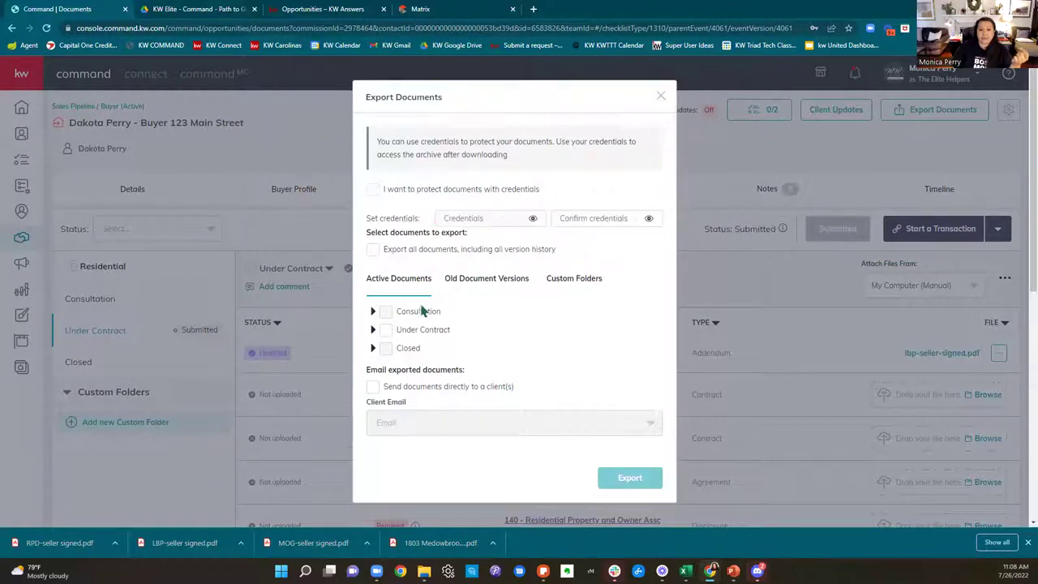
{"action": "left_click", "coordinate": [373, 249]}
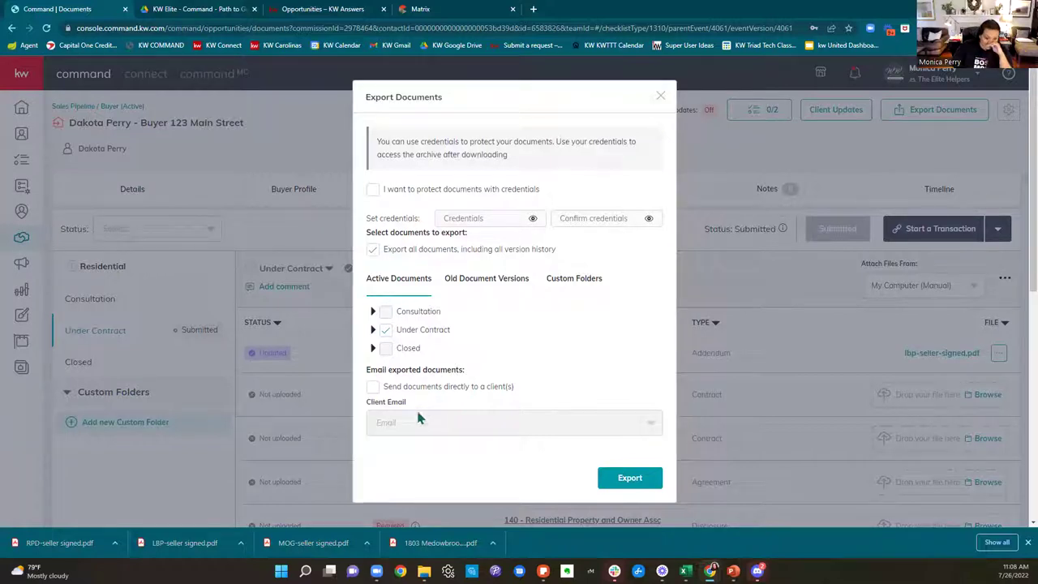
{"action": "left_click", "coordinate": [372, 386]}
{"action": "left_click", "coordinate": [402, 430]}
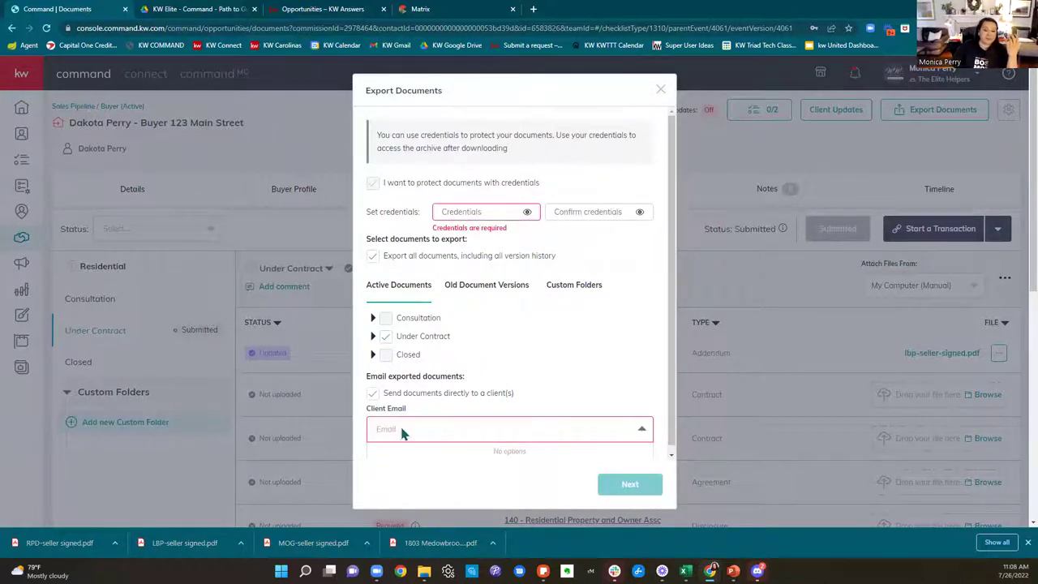
{"action": "left_click", "coordinate": [660, 91]}
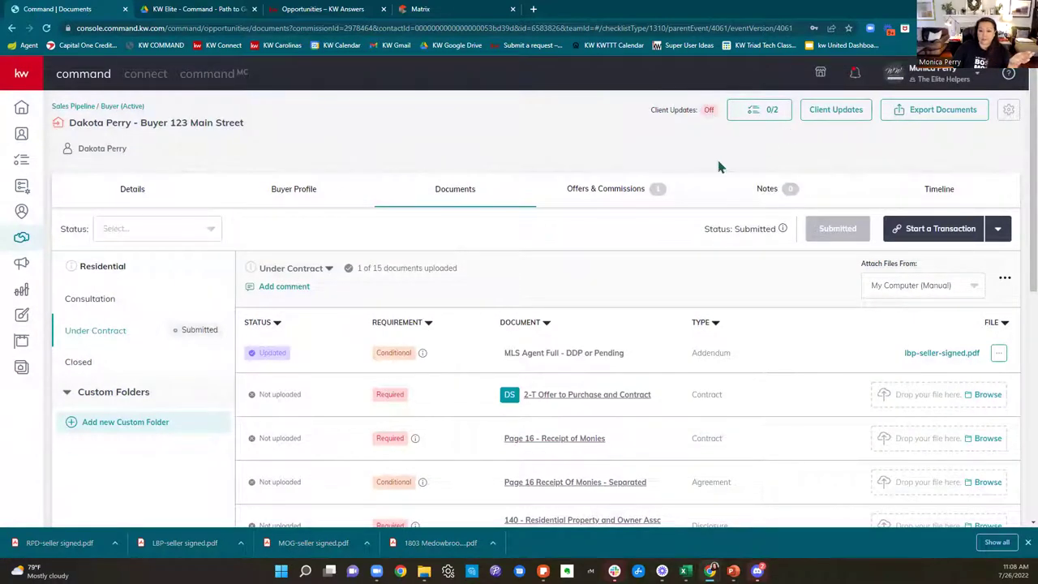
{"action": "left_click", "coordinate": [489, 10]}
{"action": "scroll", "coordinate": [340, 337], "scroll_direction": "down", "scroll_amount": 3}
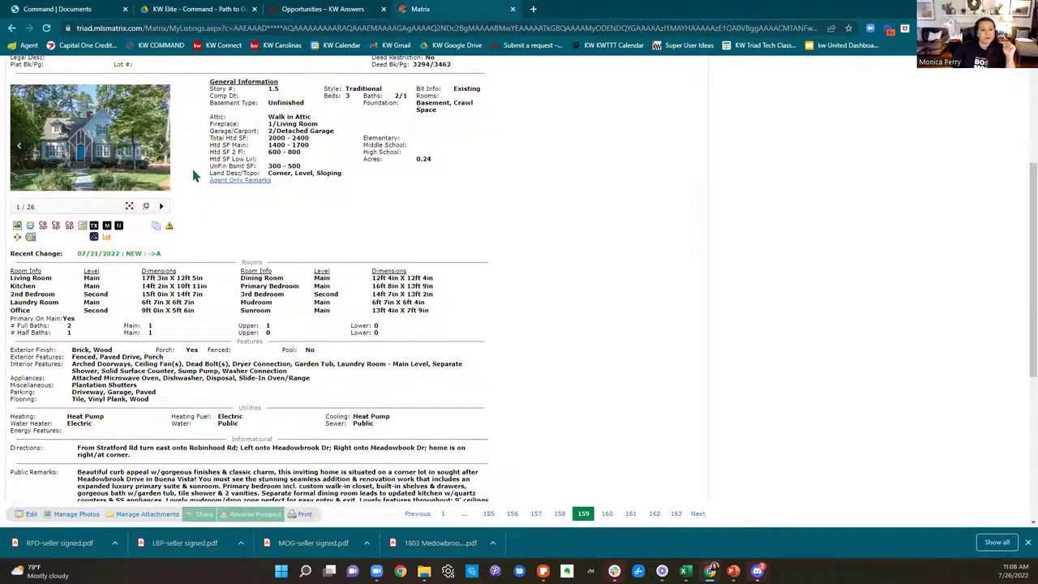
{"action": "left_click", "coordinate": [159, 227]}
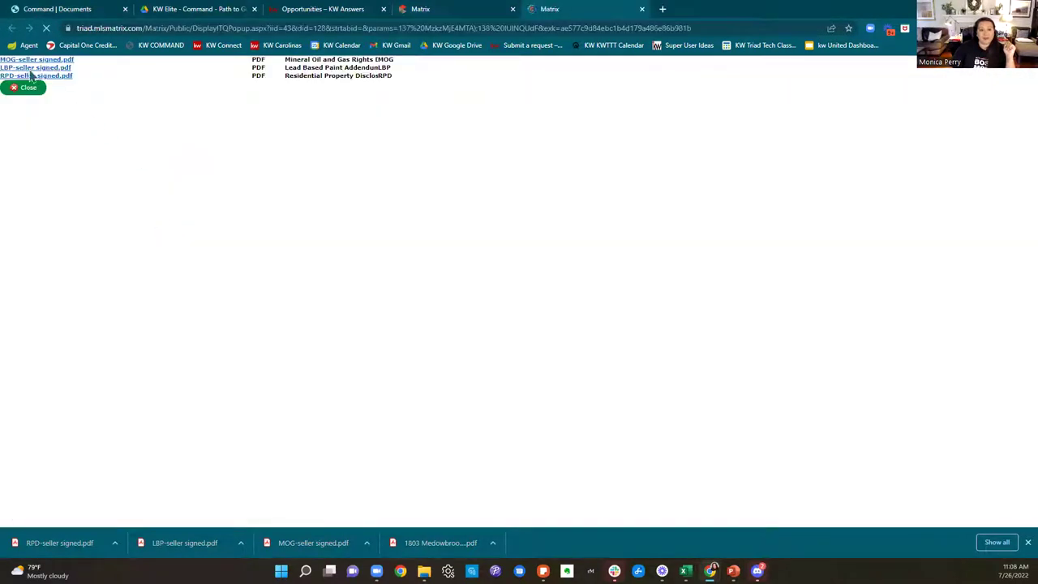
{"action": "left_click", "coordinate": [75, 9]}
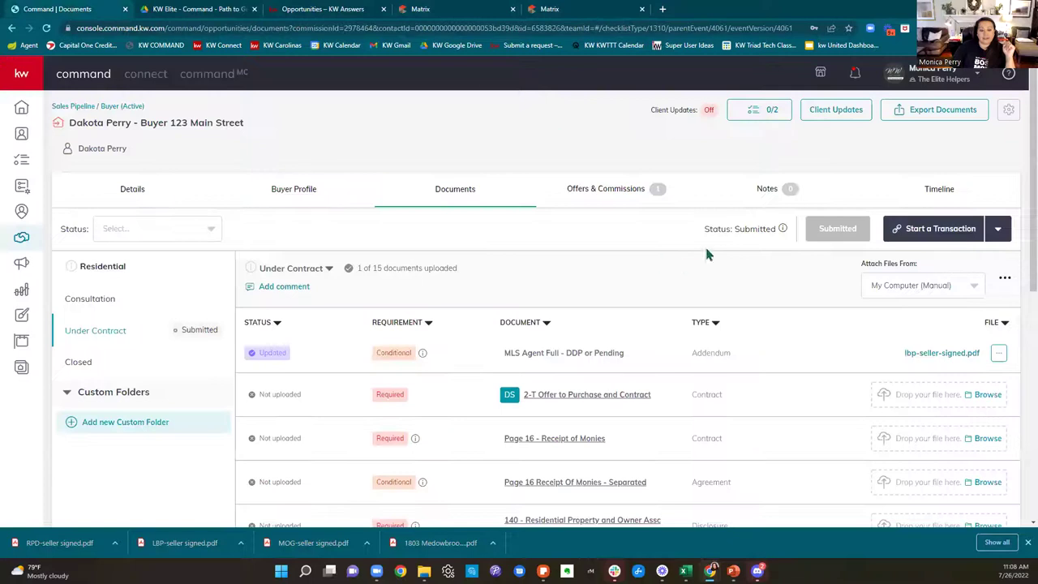
{"action": "scroll", "coordinate": [714, 251], "scroll_direction": "down", "scroll_amount": 2}
{"action": "scroll", "coordinate": [771, 336], "scroll_direction": "down", "scroll_amount": 1}
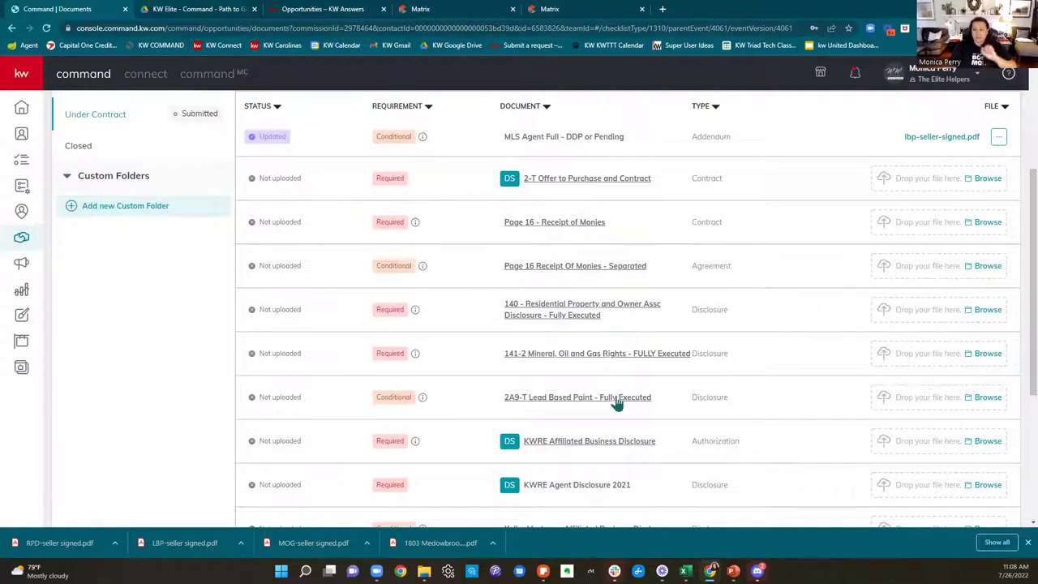
Step: Revisit the listing, reopen its attached seller-signed PDFs, and return to the Command checklist
{"action": "left_click", "coordinate": [550, 10]}
{"action": "left_click", "coordinate": [452, 9]}
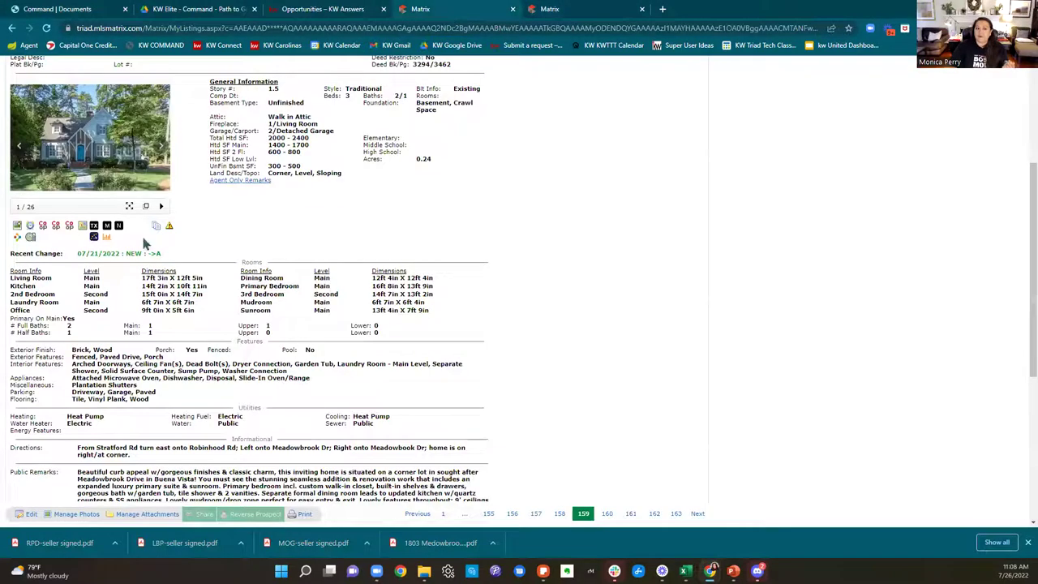
{"action": "scroll", "coordinate": [228, 301], "scroll_direction": "up", "scroll_amount": 3}
{"action": "left_click", "coordinate": [157, 443]}
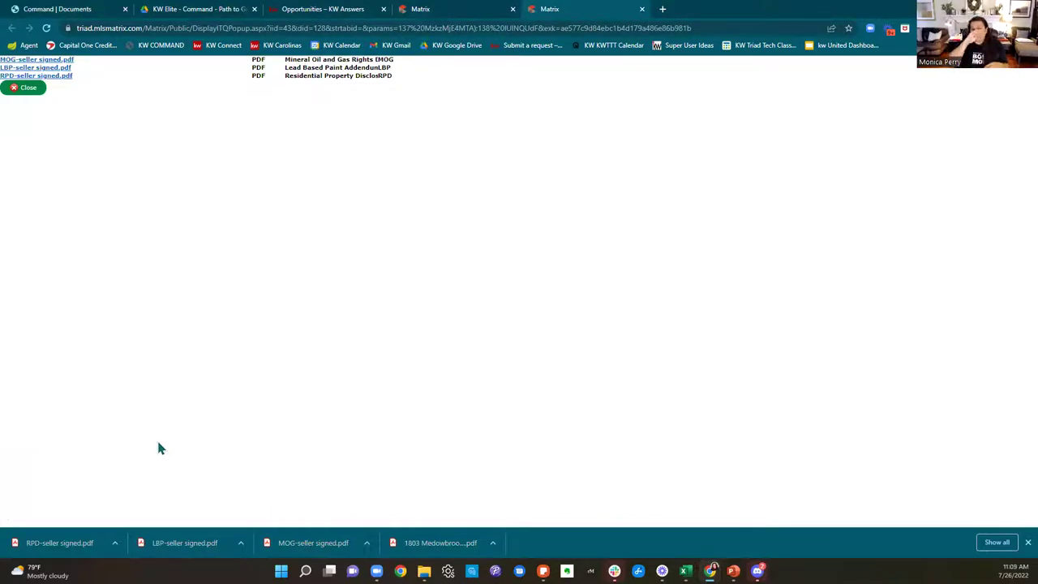
{"action": "left_click", "coordinate": [81, 11]}
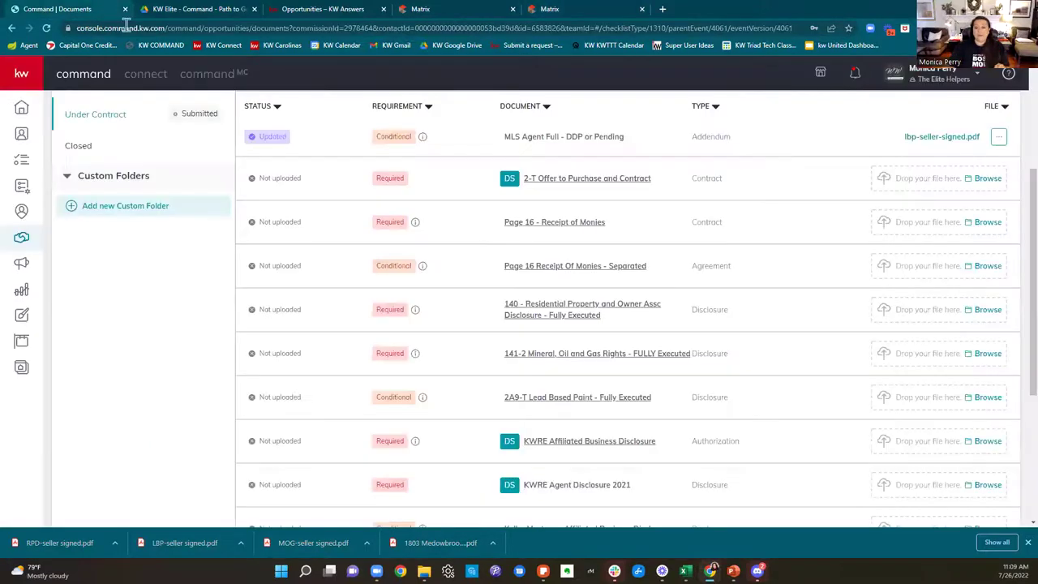
{"action": "scroll", "coordinate": [933, 269], "scroll_direction": "up", "scroll_amount": 3}
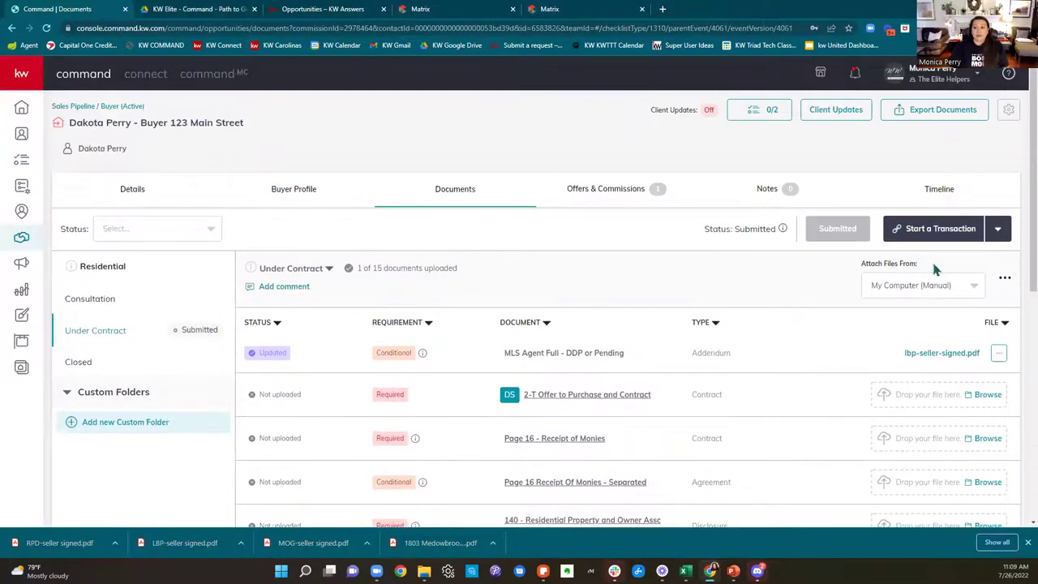
Step: Start Split & Attach PDF from the checklist's more-actions menu and browse for a file
{"action": "left_click", "coordinate": [1004, 283]}
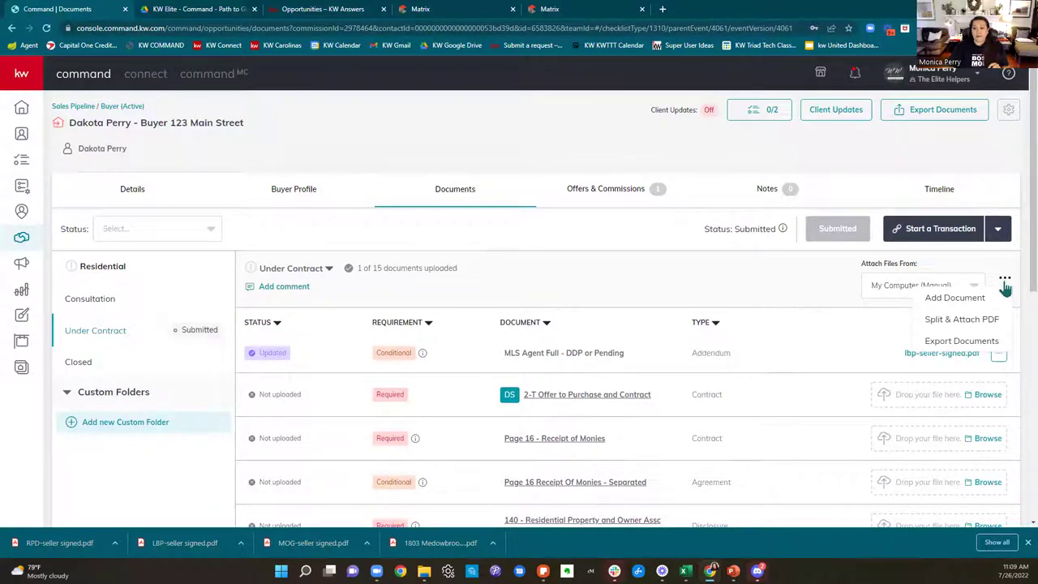
{"action": "left_click", "coordinate": [974, 323]}
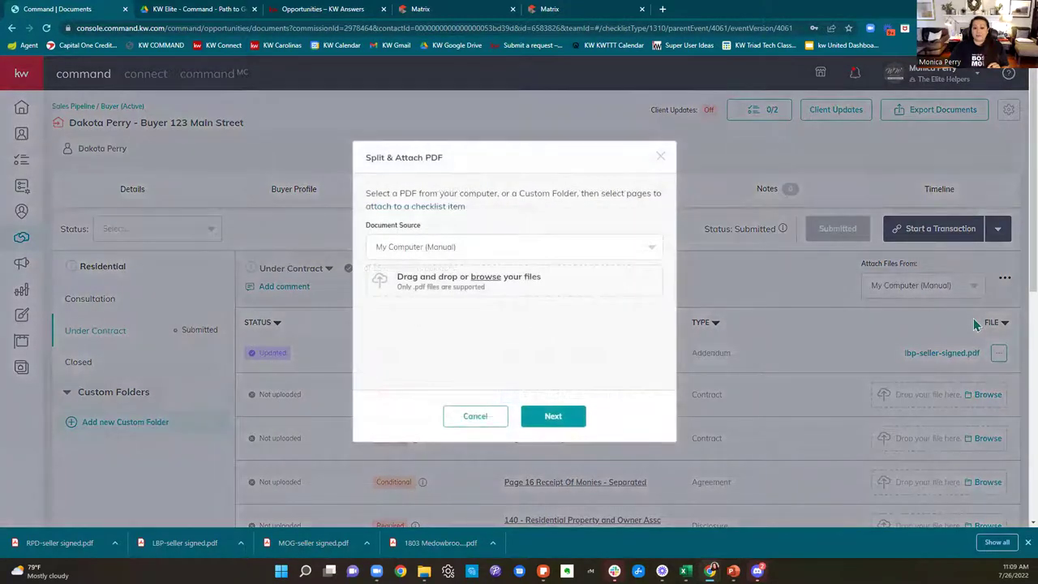
{"action": "left_click", "coordinate": [485, 277]}
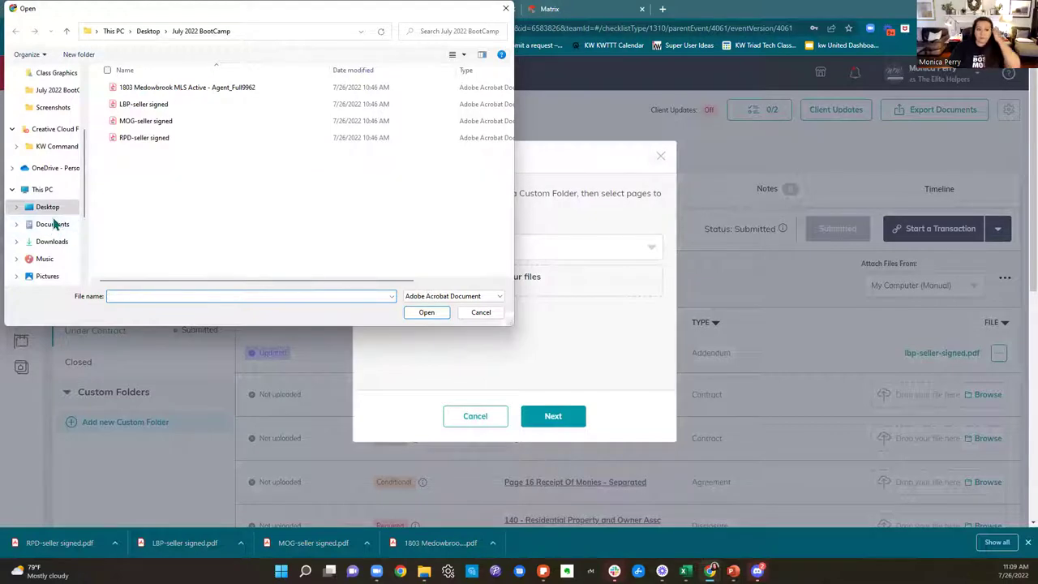
Step: Browse the Desktop and June BootCamp Offer folders, then select KW Identity and Style.pdf
{"action": "scroll", "coordinate": [51, 212], "scroll_direction": "up", "scroll_amount": 3}
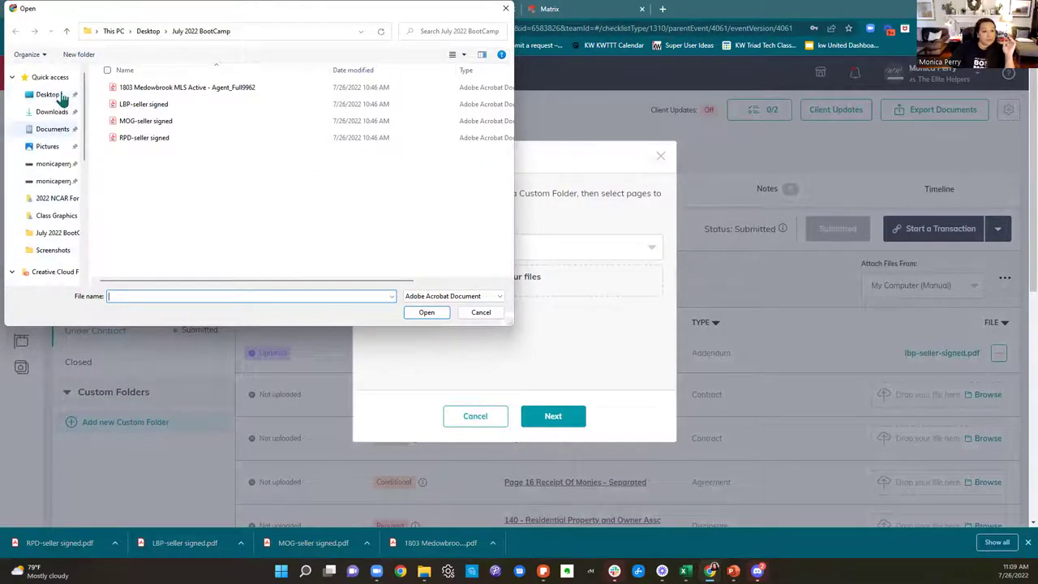
{"action": "left_click", "coordinate": [50, 94]}
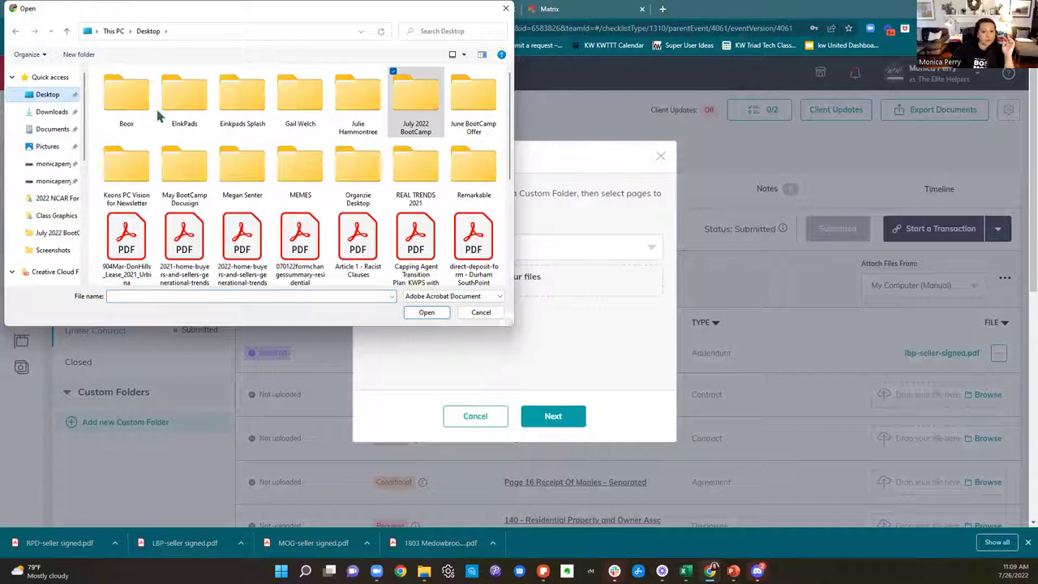
{"action": "left_click", "coordinate": [476, 117]}
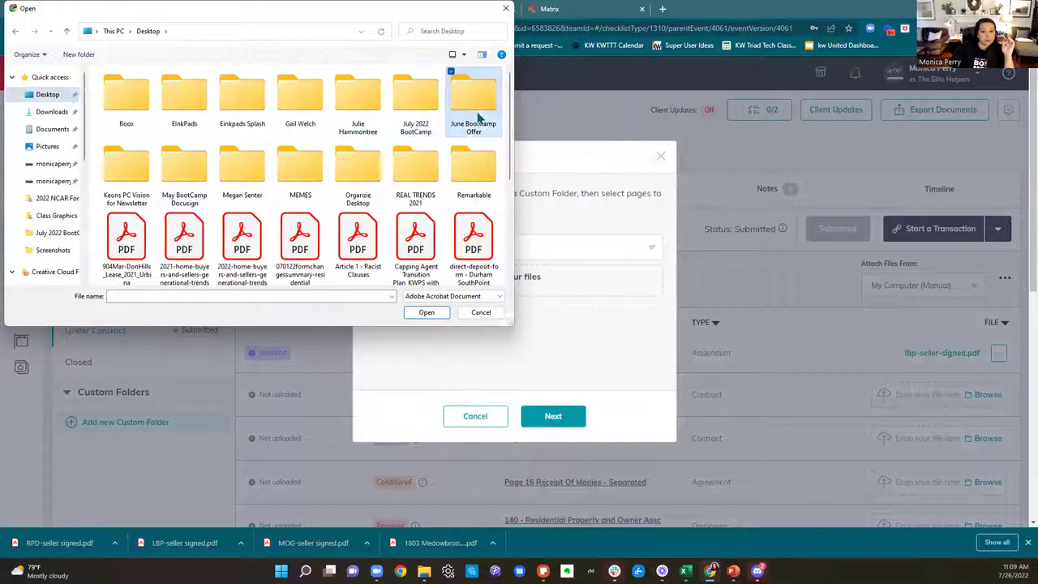
{"action": "double_click", "coordinate": [477, 117]}
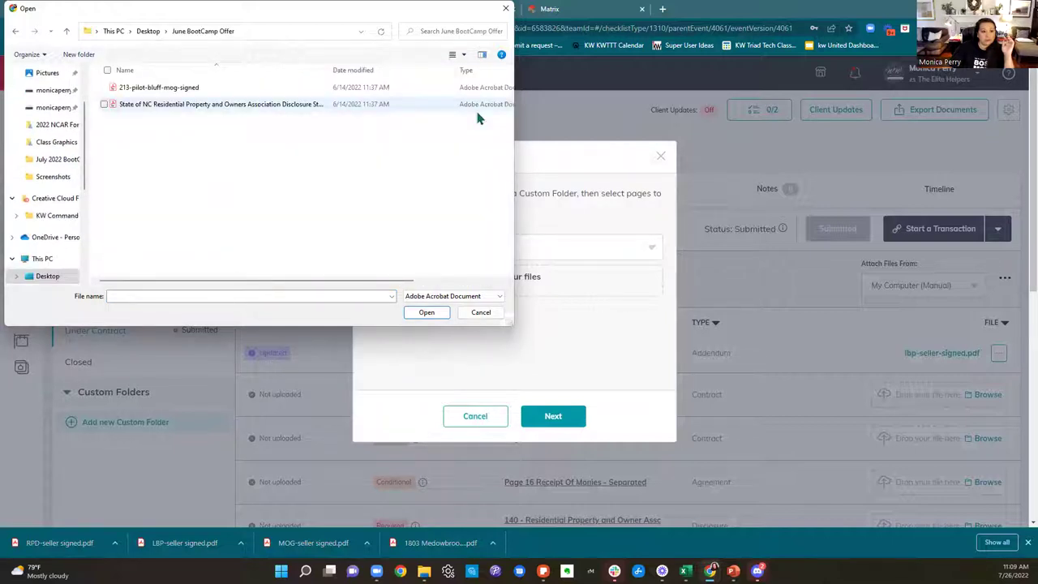
{"action": "left_click", "coordinate": [13, 32]}
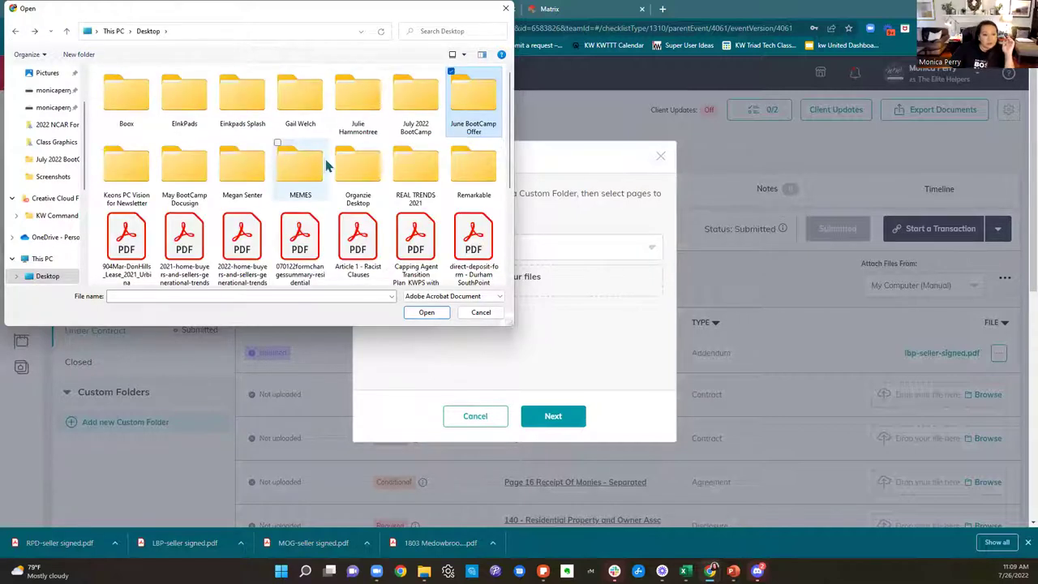
{"action": "scroll", "coordinate": [326, 164], "scroll_direction": "down", "scroll_amount": 1}
{"action": "scroll", "coordinate": [329, 163], "scroll_direction": "down", "scroll_amount": 3}
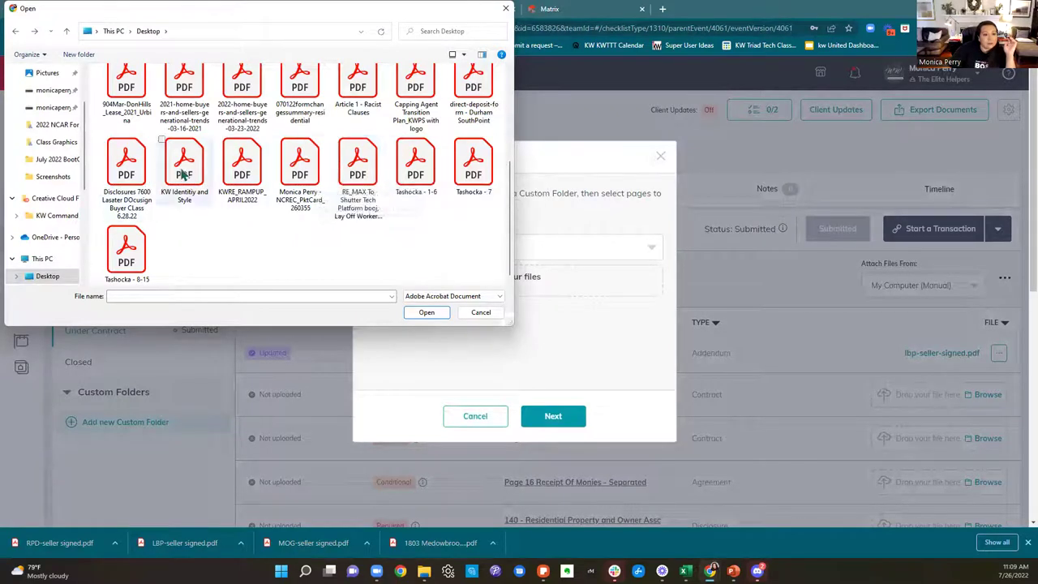
{"action": "left_click", "coordinate": [187, 172]}
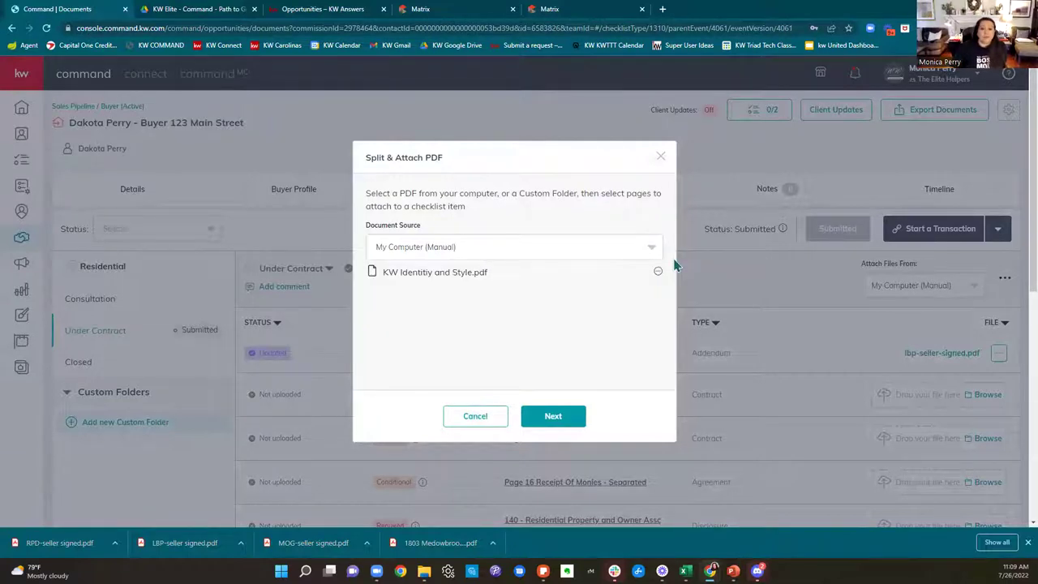
Step: Attach pages 1-4 as 'RPD' to 140 - Residential Property and Owner Assc Disclosure
{"action": "left_click", "coordinate": [580, 415]}
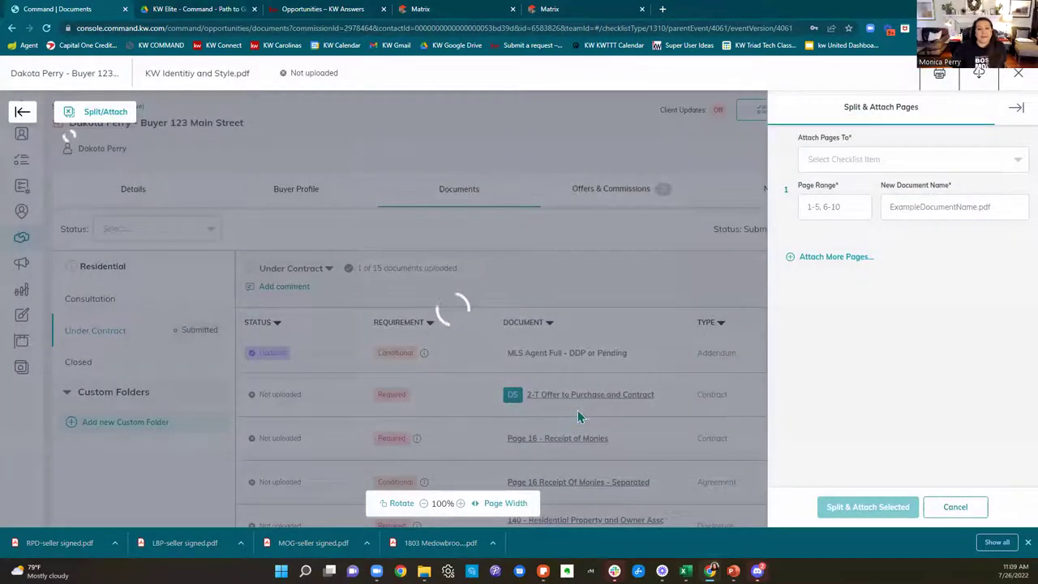
{"action": "left_click", "coordinate": [836, 165]}
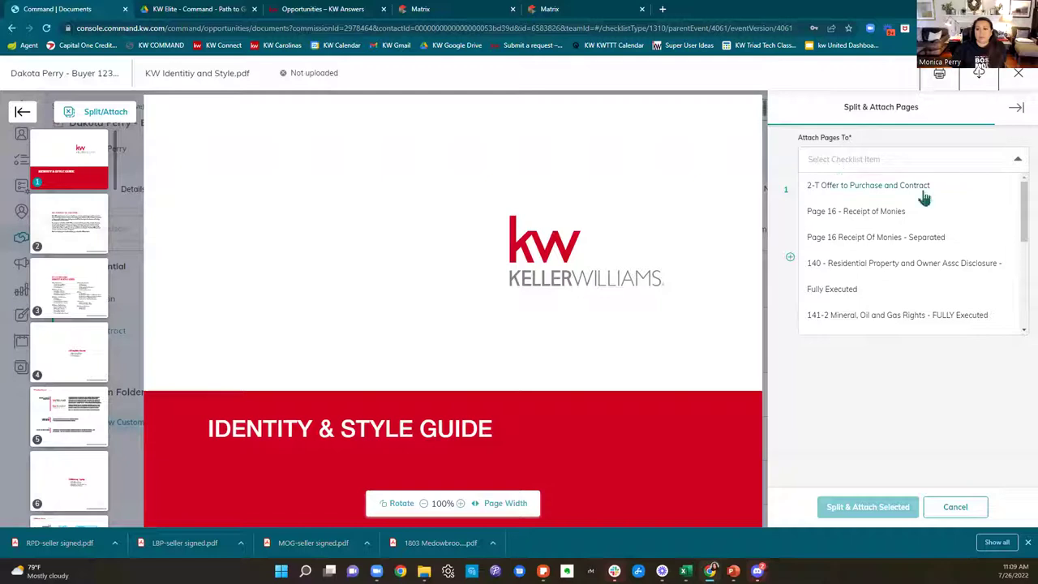
{"action": "left_click", "coordinate": [869, 265]}
{"action": "left_click", "coordinate": [830, 206]}
{"action": "type", "text": "1-4"}
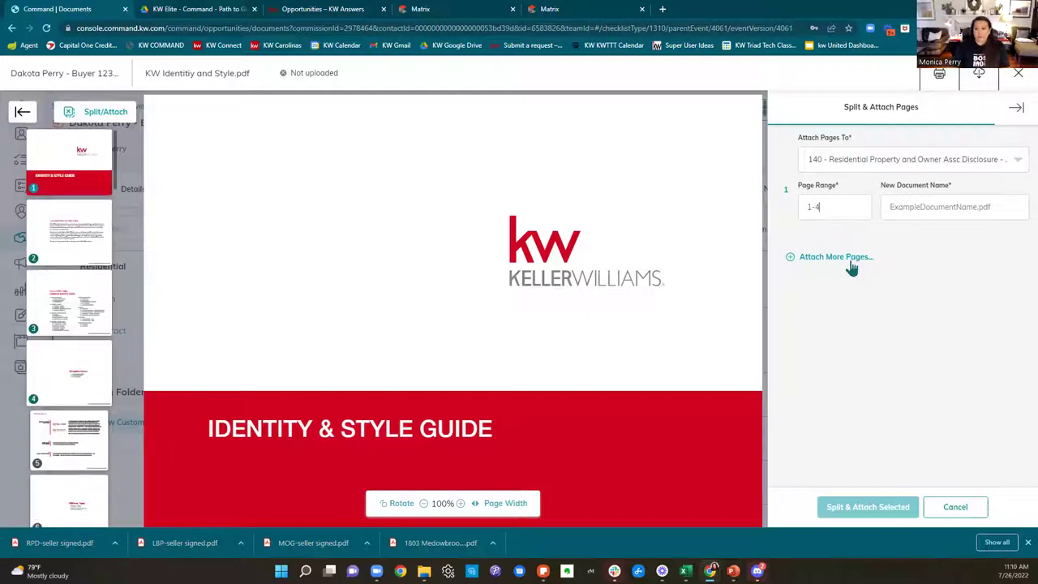
{"action": "left_click", "coordinate": [932, 206]}
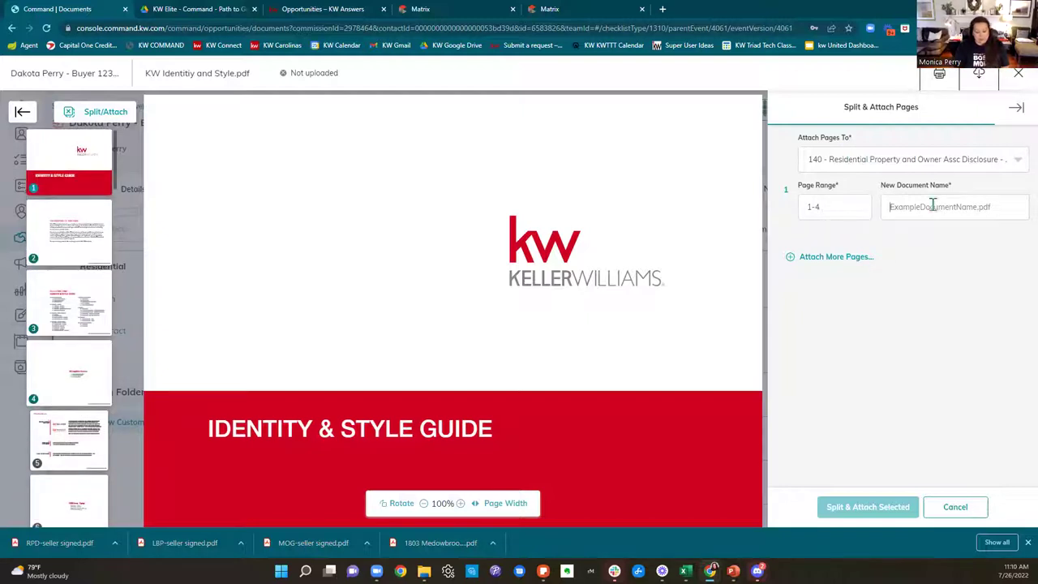
{"action": "type", "text": "RPD"}
{"action": "key", "text": "BackSpace"}
{"action": "key", "text": "BackSpace"}
{"action": "type", "text": "PD"}
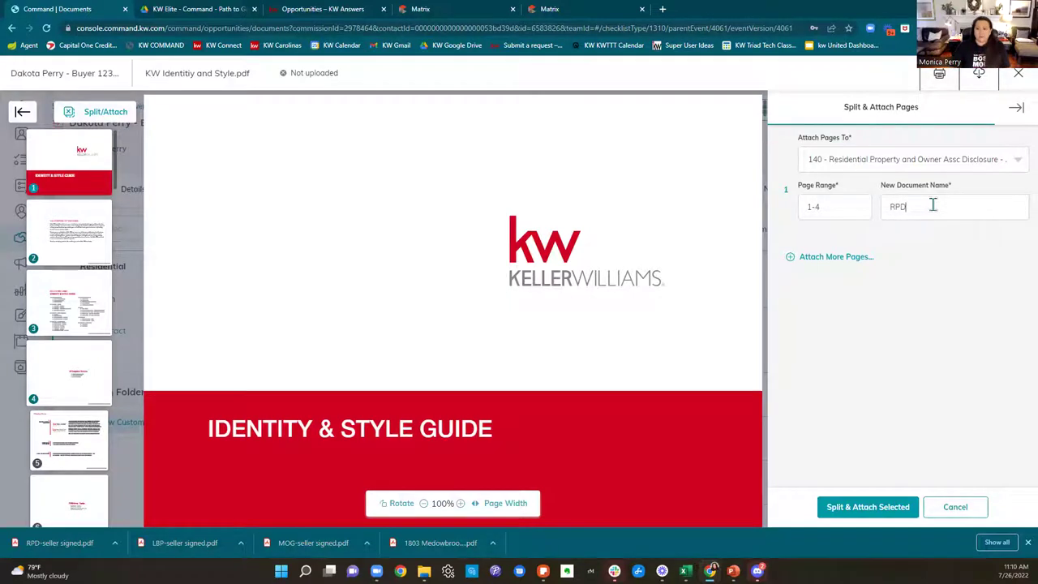
Step: Add page 5 as 'MOG' attached to 141-2 Mineral, Oil and Gas Rights
{"action": "left_click", "coordinate": [861, 258]}
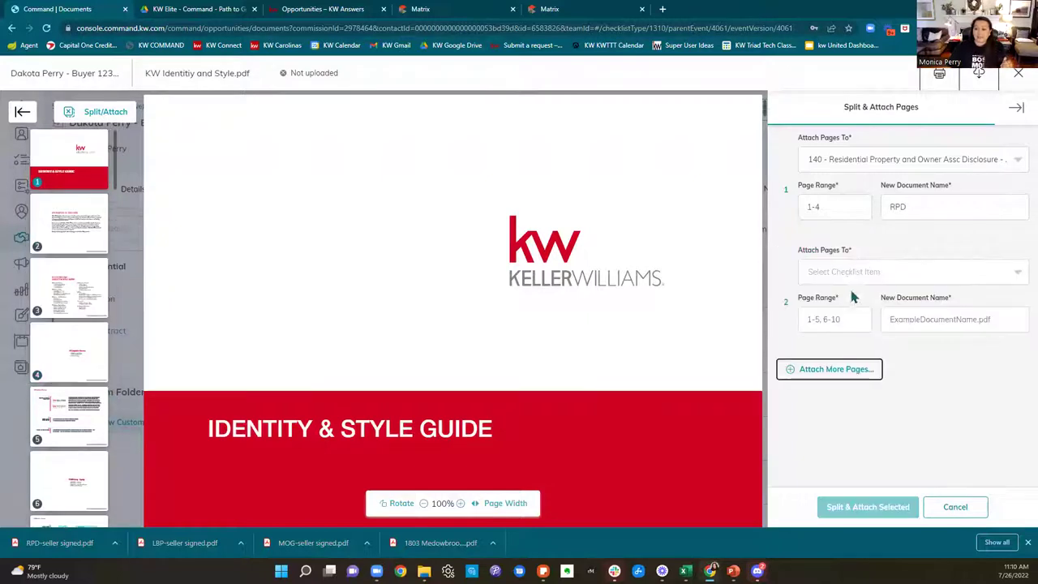
{"action": "left_click", "coordinate": [843, 274]}
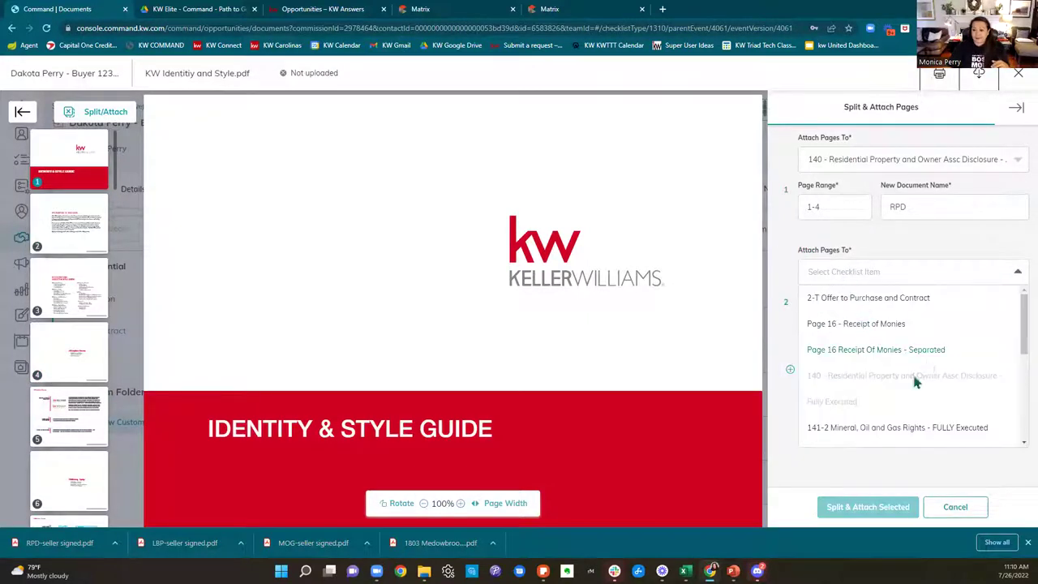
{"action": "left_click", "coordinate": [892, 430]}
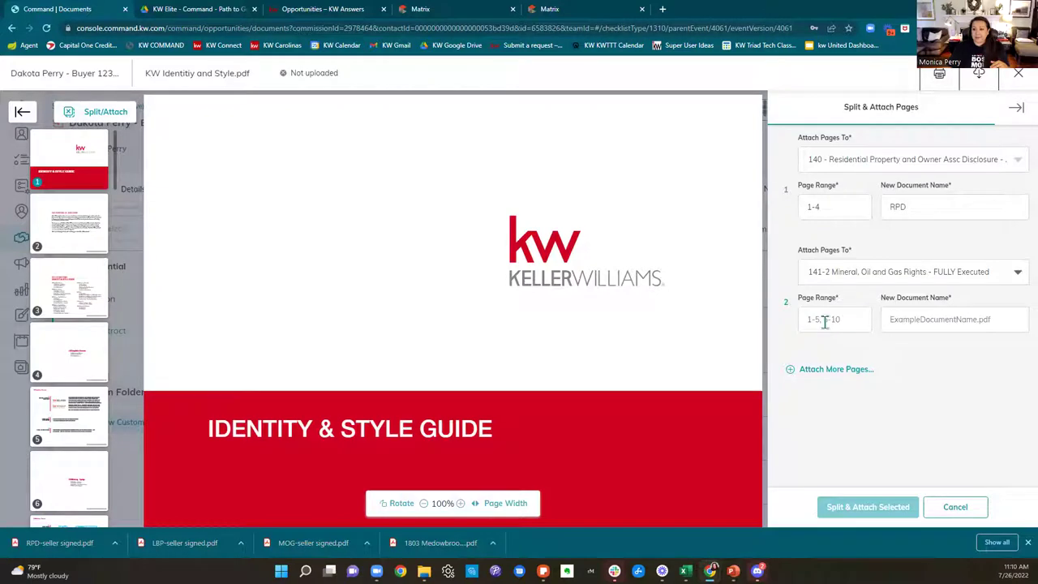
{"action": "left_click", "coordinate": [824, 321]}
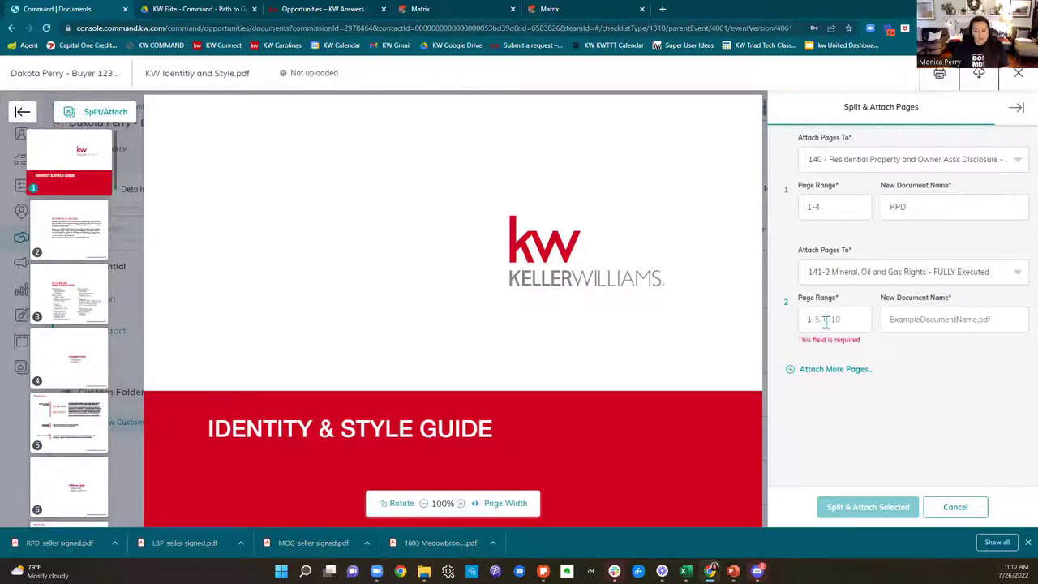
{"action": "type", "text": "5"}
{"action": "left_click", "coordinate": [943, 316]}
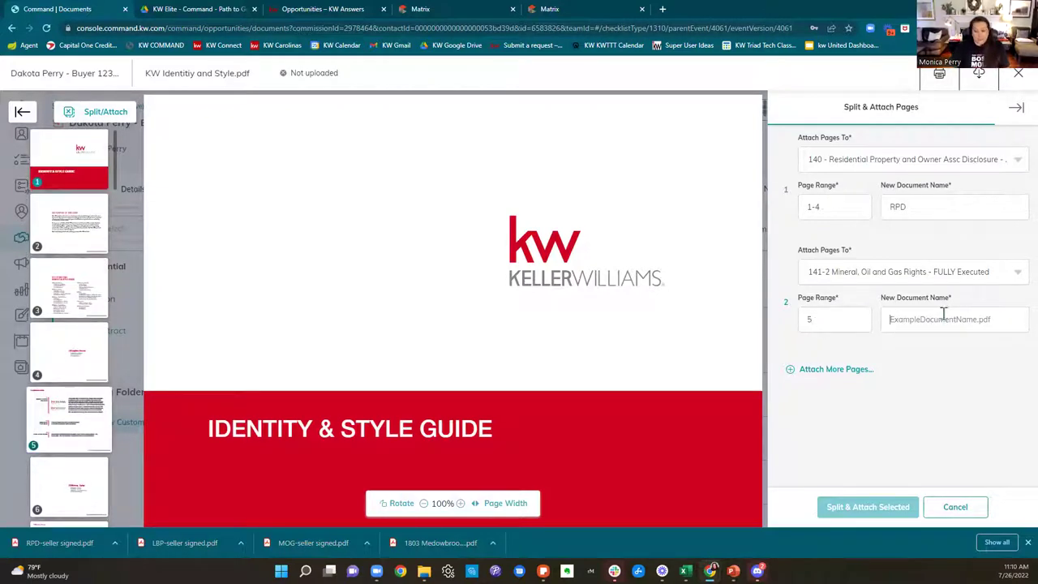
{"action": "type", "text": "MOG"}
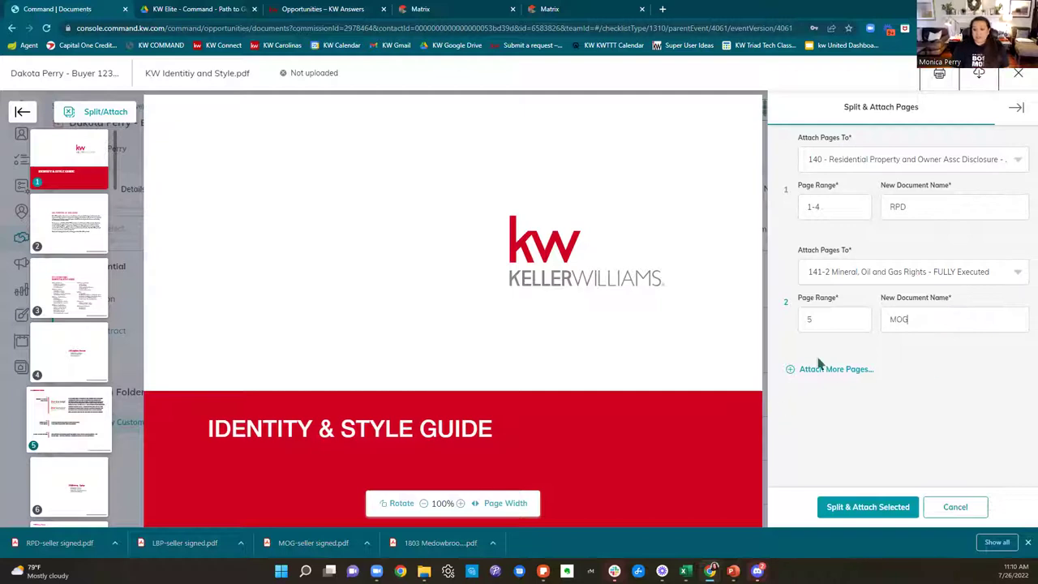
Step: Add pages 6-7 as 'LBP' for 2A9-T Lead Based Paint, then split and attach all three
{"action": "left_click", "coordinate": [820, 369]}
{"action": "left_click", "coordinate": [852, 372]}
{"action": "scroll", "coordinate": [911, 433], "scroll_direction": "down", "scroll_amount": 3}
{"action": "scroll", "coordinate": [910, 434], "scroll_direction": "down", "scroll_amount": 2}
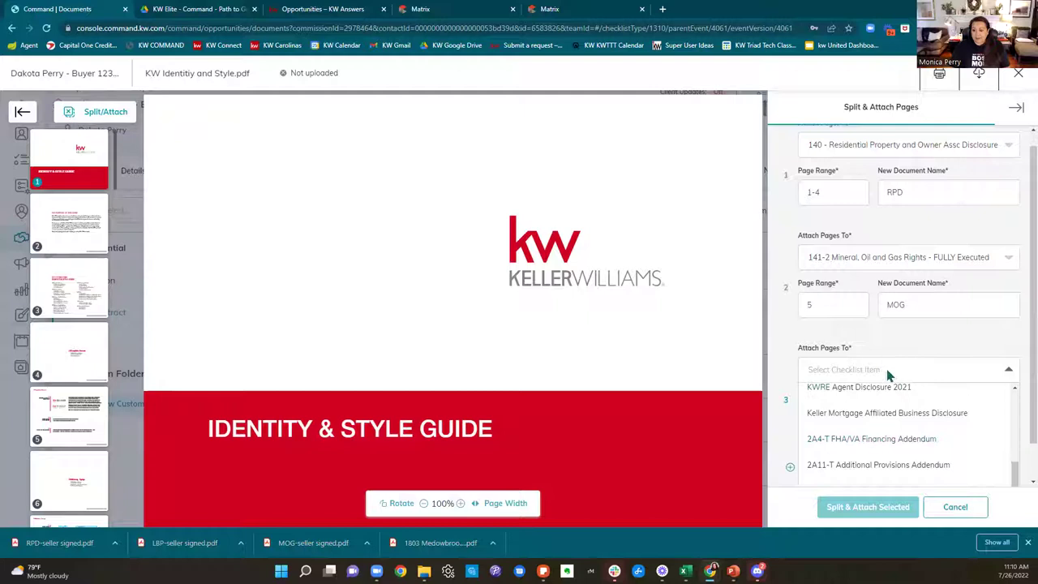
{"action": "scroll", "coordinate": [958, 455], "scroll_direction": "down", "scroll_amount": 1}
{"action": "scroll", "coordinate": [958, 454], "scroll_direction": "up", "scroll_amount": 3}
{"action": "left_click", "coordinate": [925, 414]}
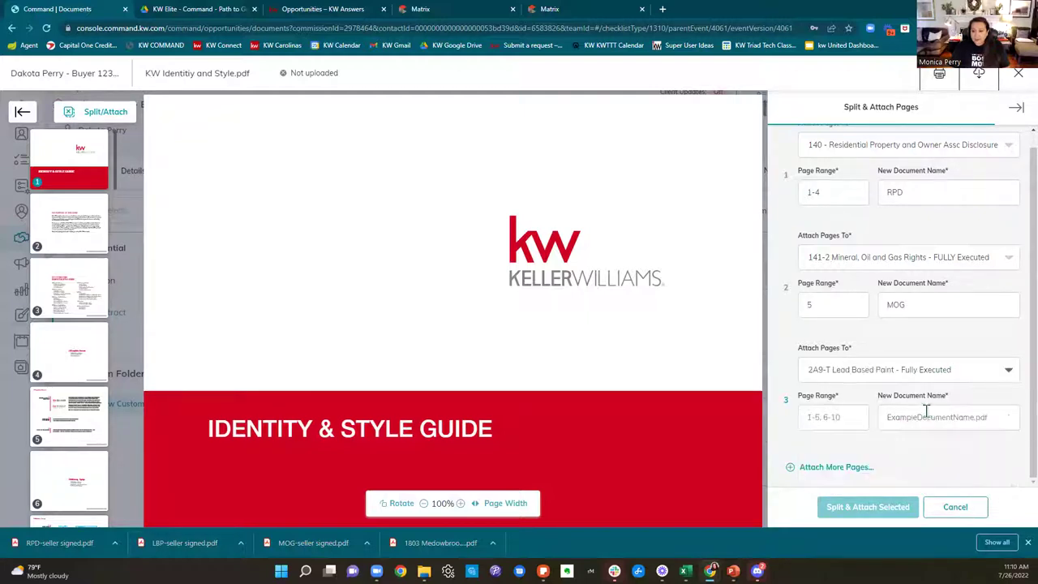
{"action": "left_click", "coordinate": [851, 417]}
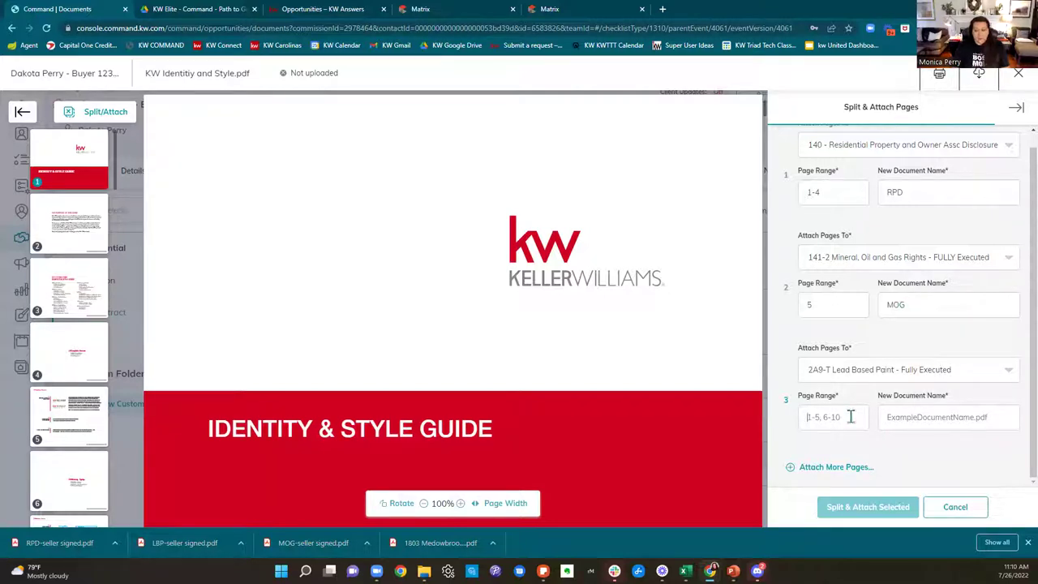
{"action": "type", "text": "6-7"}
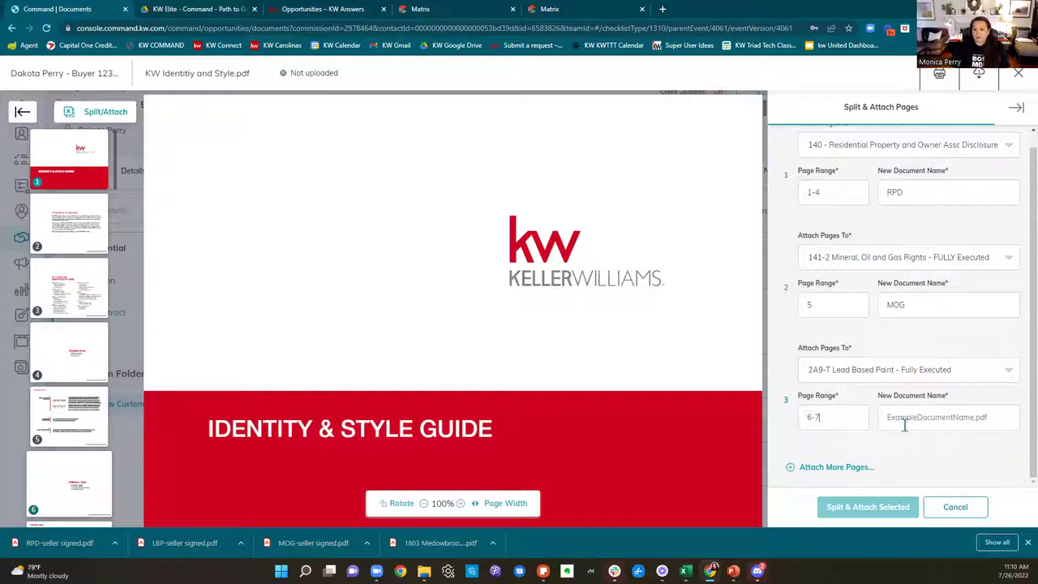
{"action": "left_click", "coordinate": [905, 420]}
{"action": "type", "text": "LBP"}
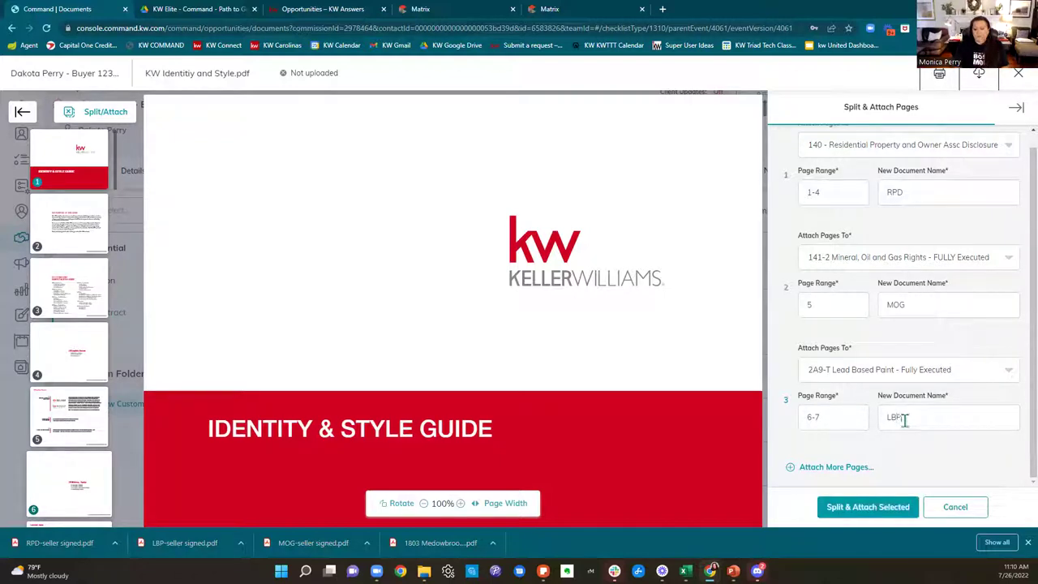
{"action": "left_click", "coordinate": [892, 506]}
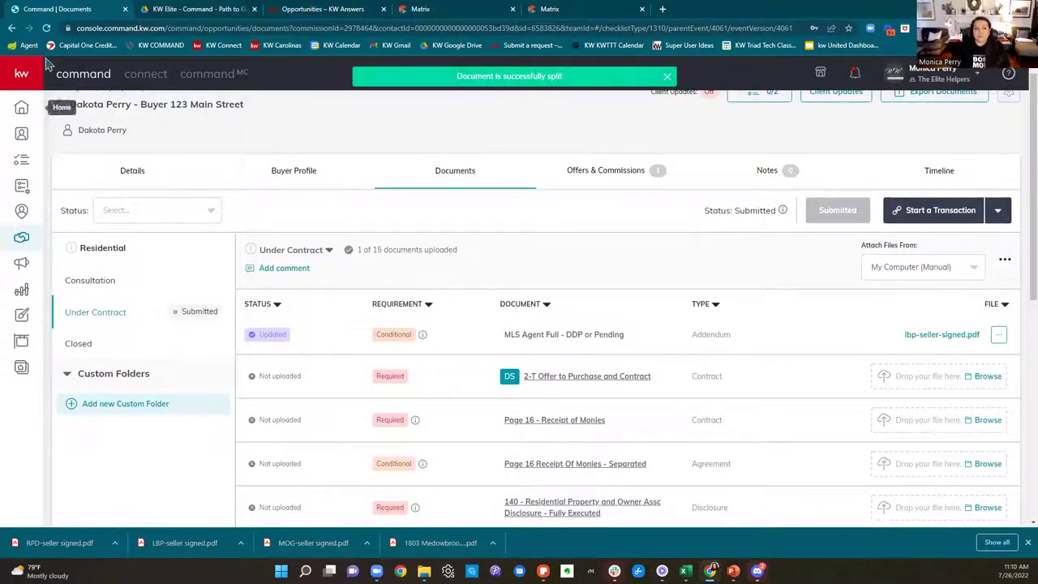
Step: Reload the page and scroll the Documents list to confirm rpd.pdf and mog.pdf, 3 of 15 uploaded
{"action": "left_click", "coordinate": [46, 28]}
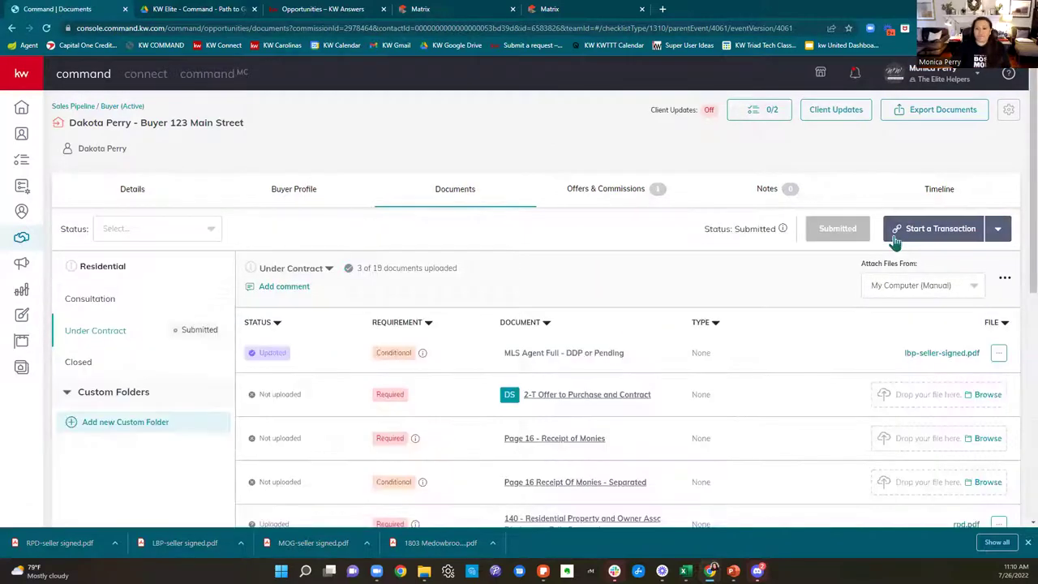
{"action": "scroll", "coordinate": [905, 256], "scroll_direction": "down", "scroll_amount": 5}
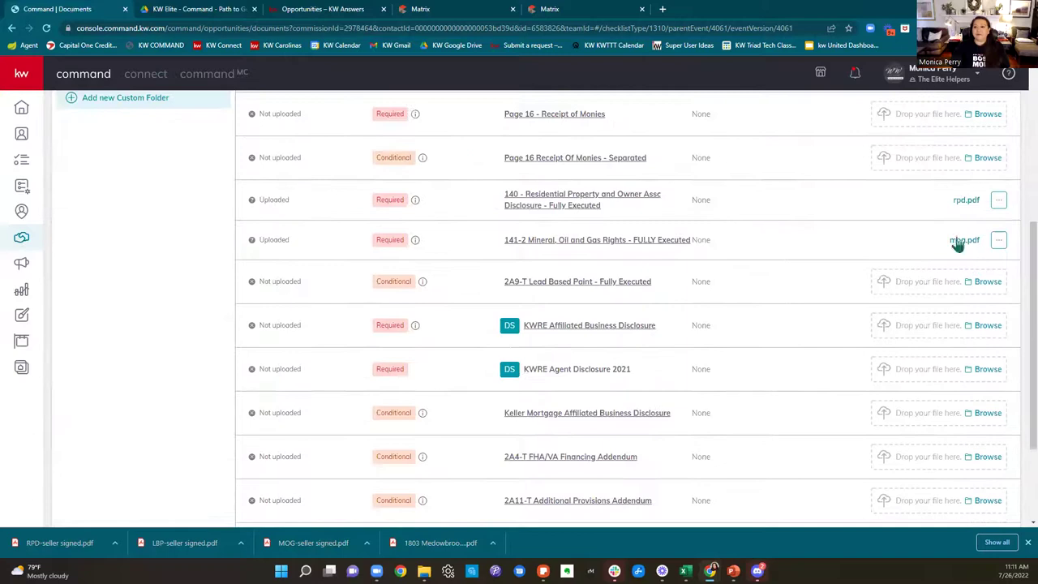
{"action": "scroll", "coordinate": [963, 256], "scroll_direction": "down", "scroll_amount": 2}
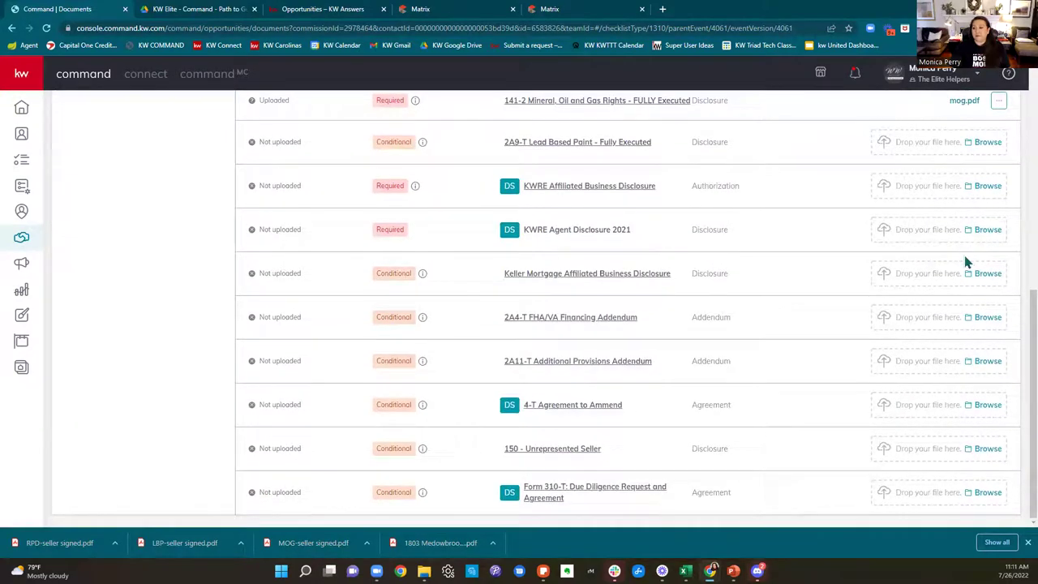
{"action": "scroll", "coordinate": [965, 256], "scroll_direction": "up", "scroll_amount": 4}
{"action": "scroll", "coordinate": [965, 256], "scroll_direction": "up", "scroll_amount": 2}
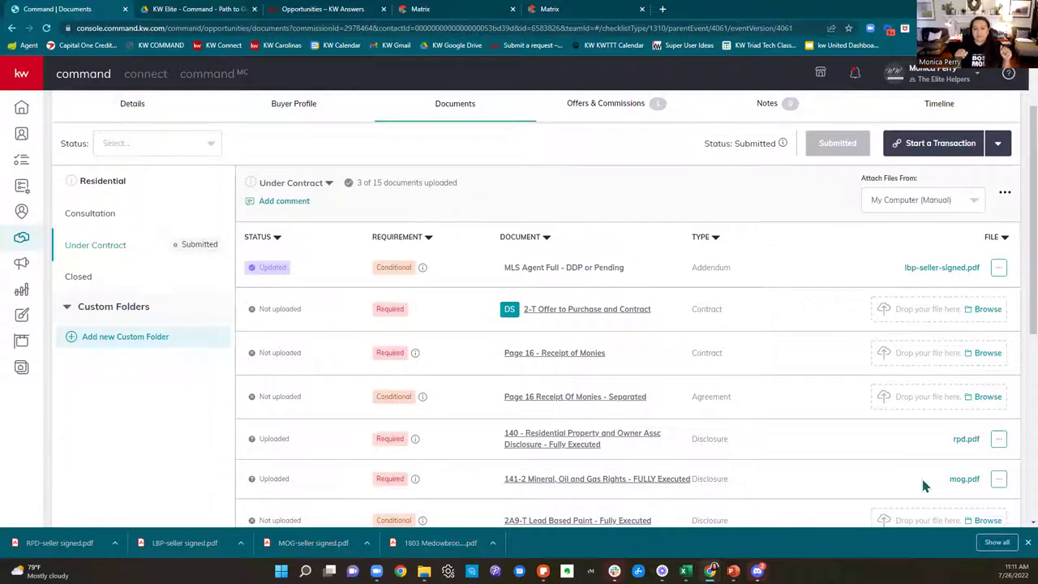
{"action": "scroll", "coordinate": [922, 484], "scroll_direction": "up", "scroll_amount": 1}
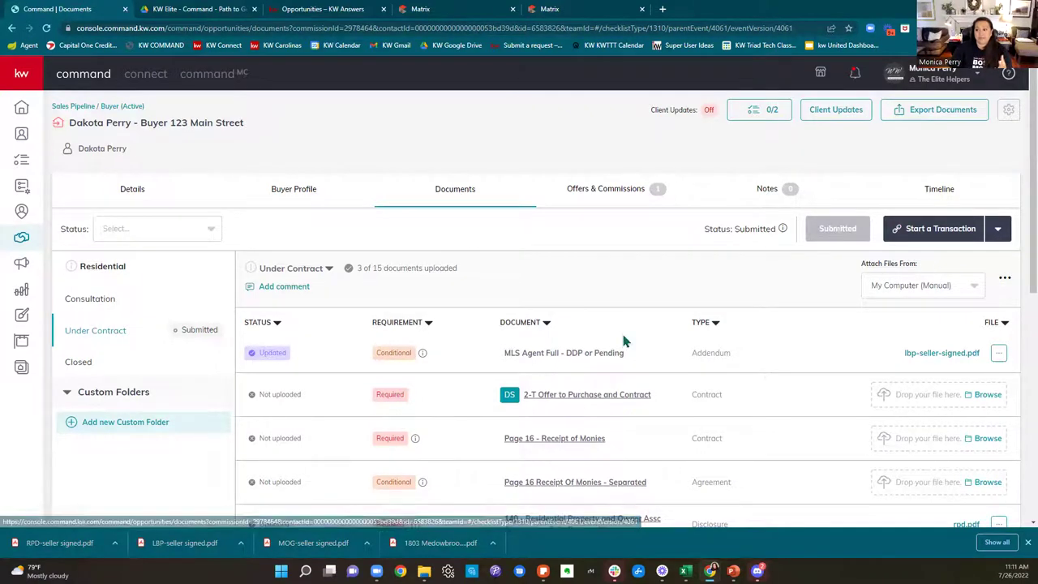
{"action": "scroll", "coordinate": [623, 341], "scroll_direction": "down", "scroll_amount": 1}
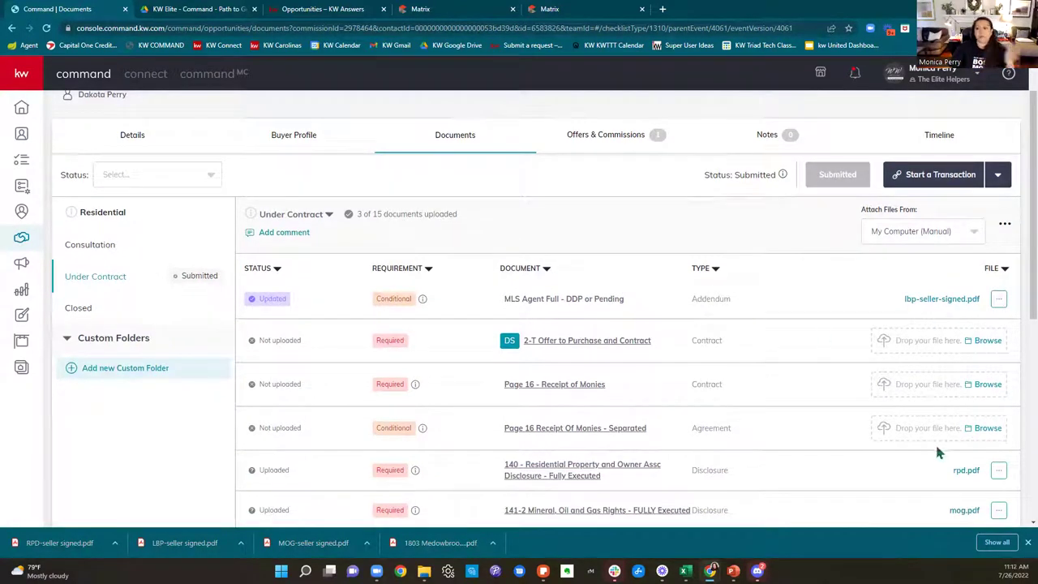
{"action": "scroll", "coordinate": [940, 442], "scroll_direction": "down", "scroll_amount": 1}
{"action": "scroll", "coordinate": [944, 438], "scroll_direction": "up", "scroll_amount": 2}
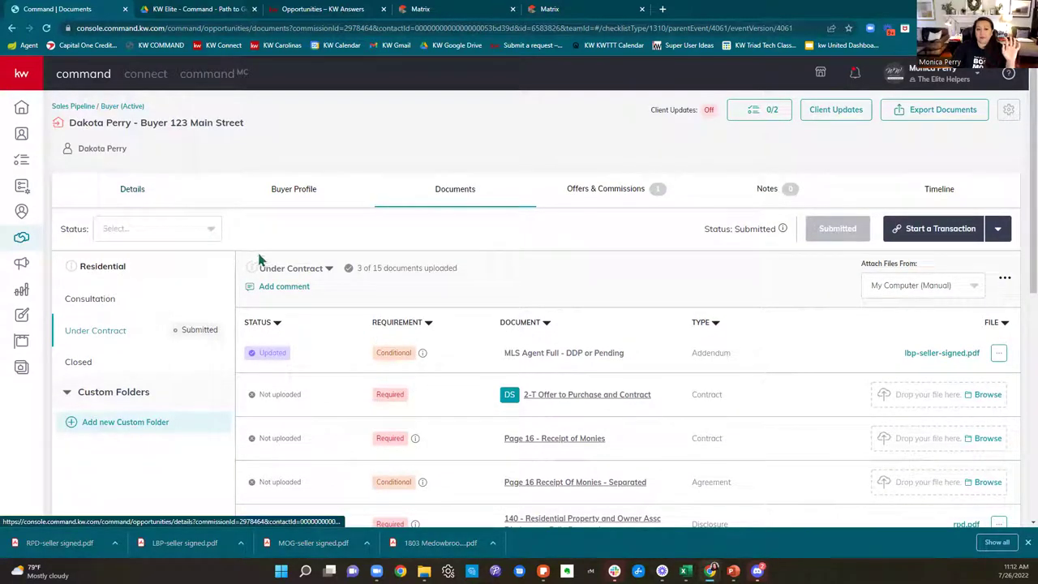
Step: Create a new Under Contract checklist version named 'New Offer 567 Maple Street'
{"action": "left_click", "coordinate": [300, 276]}
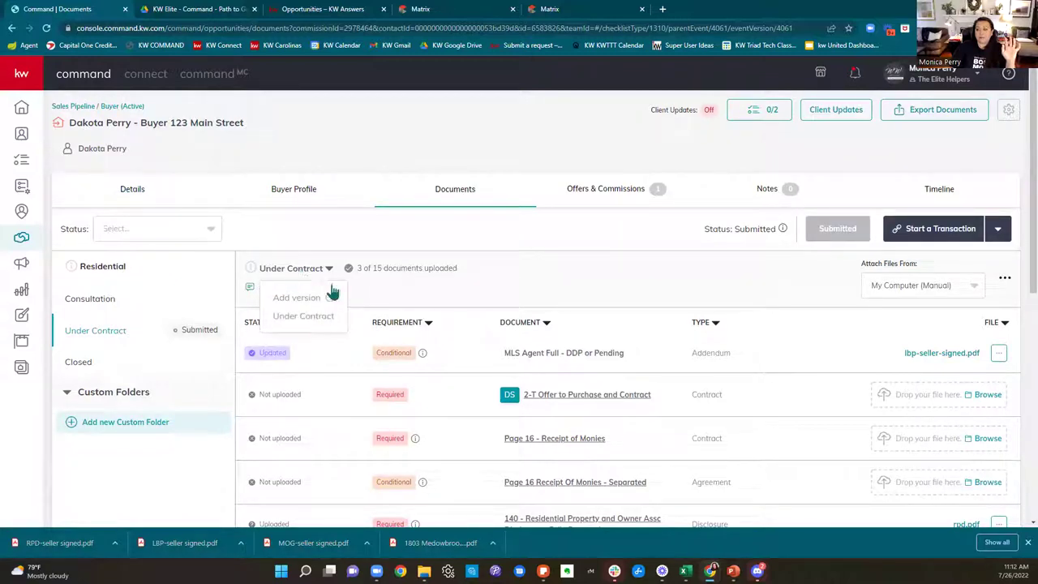
{"action": "left_click", "coordinate": [329, 271]}
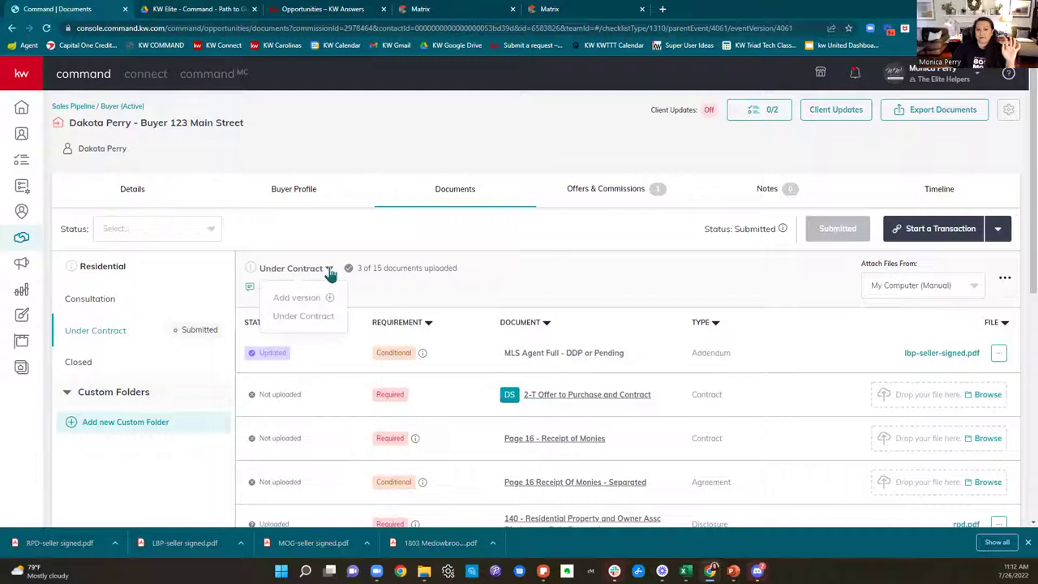
{"action": "left_click", "coordinate": [333, 298]}
{"action": "key", "text": "ctrl+a"}
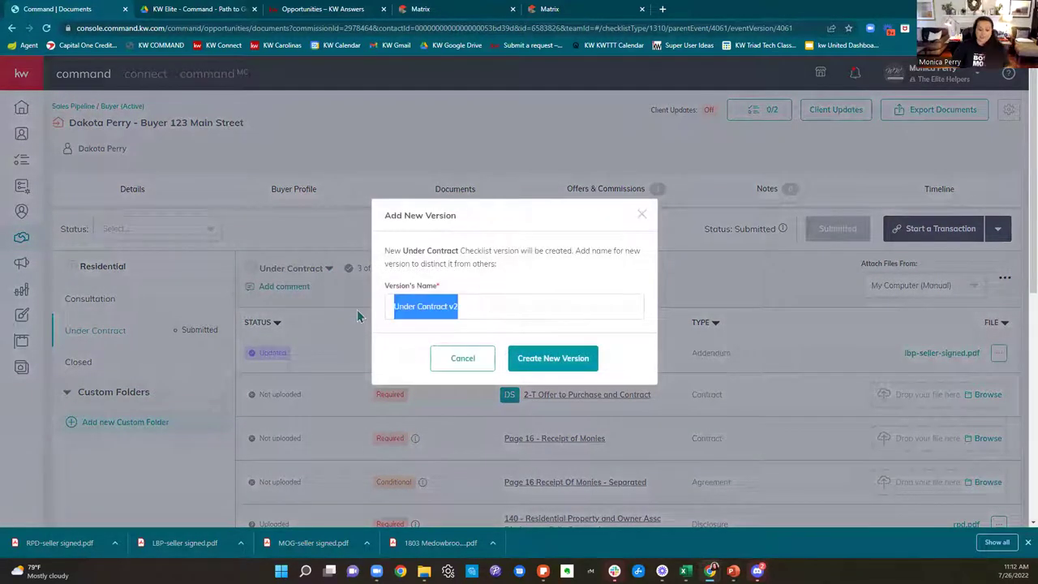
{"action": "type", "text": "New C"}
{"action": "type", "text": "ffe"}
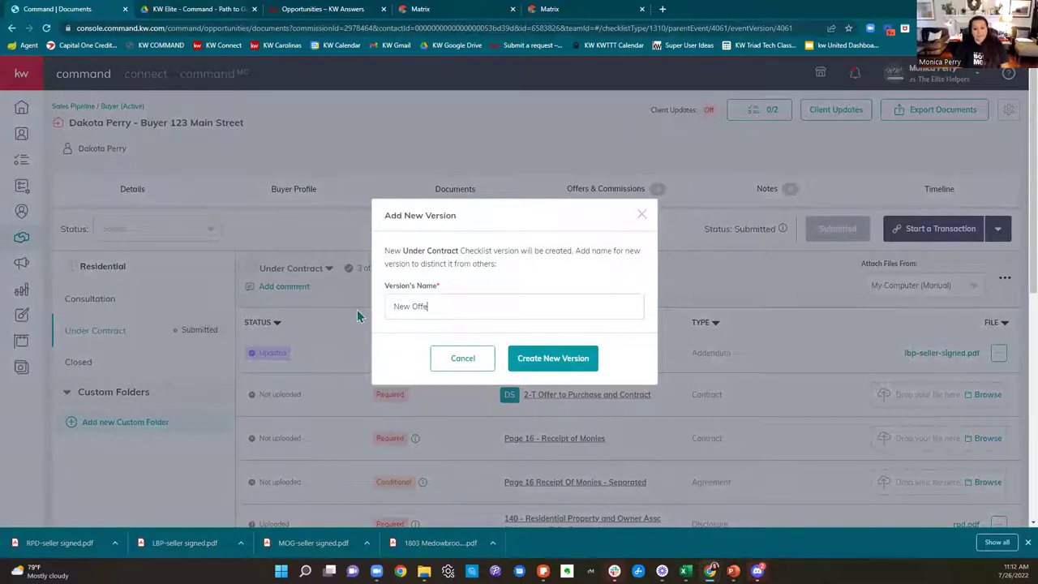
{"action": "type", "text": "r 567 Maple Street"}
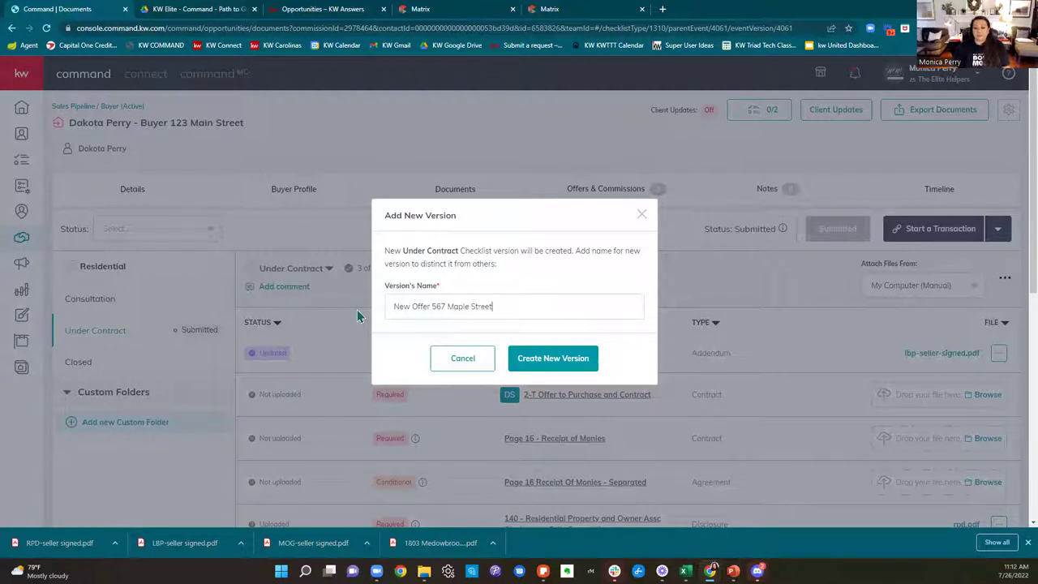
{"action": "left_click", "coordinate": [559, 362]}
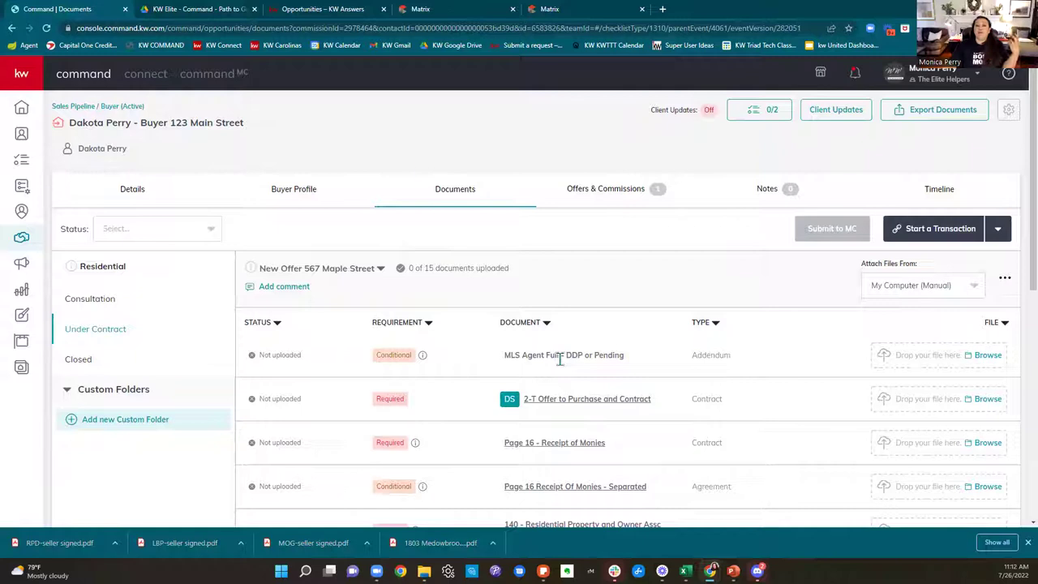
{"action": "left_click", "coordinate": [365, 274]}
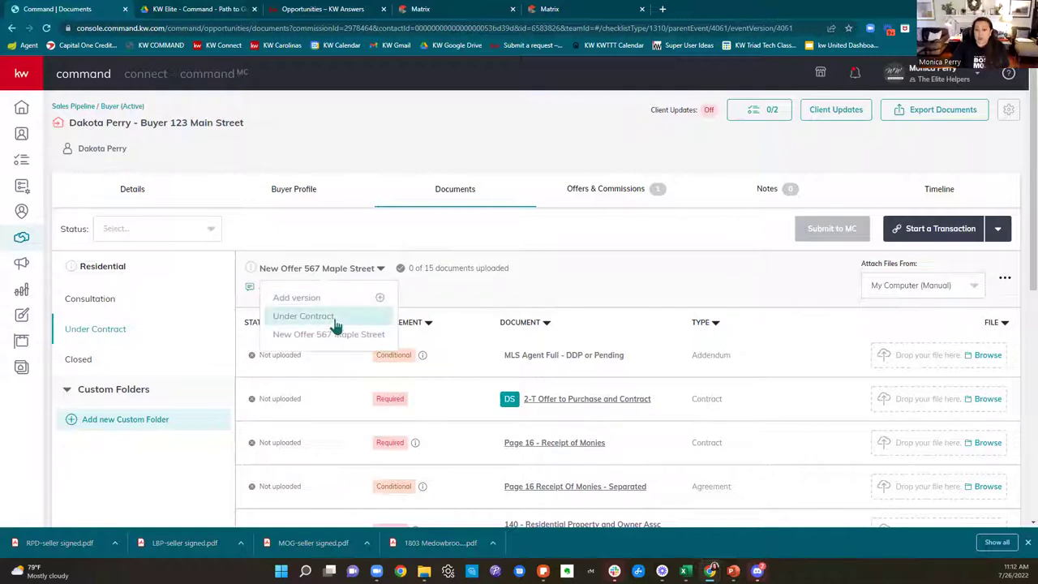
{"action": "left_click", "coordinate": [335, 318]}
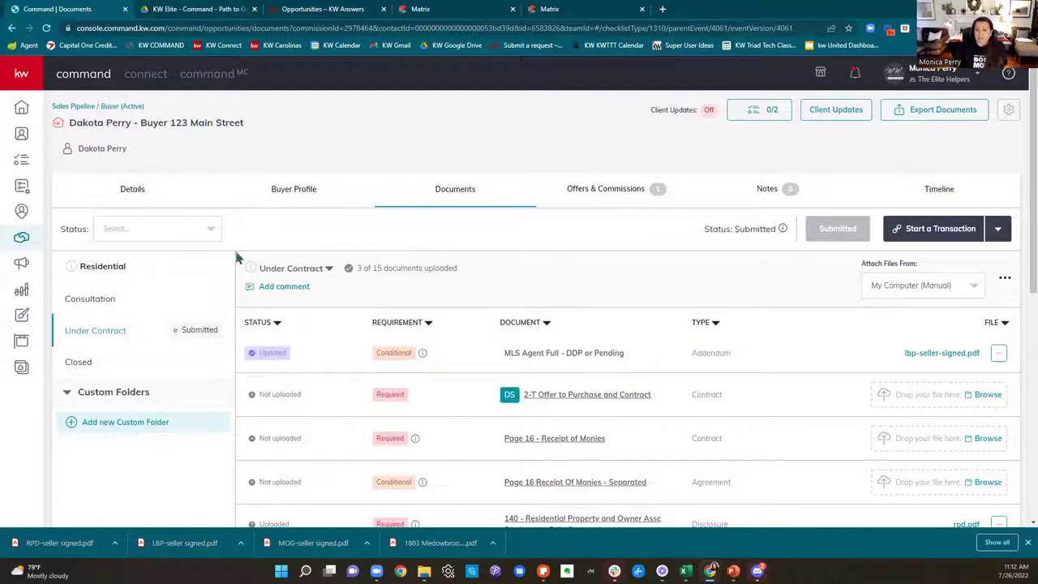
{"action": "left_click", "coordinate": [280, 269]}
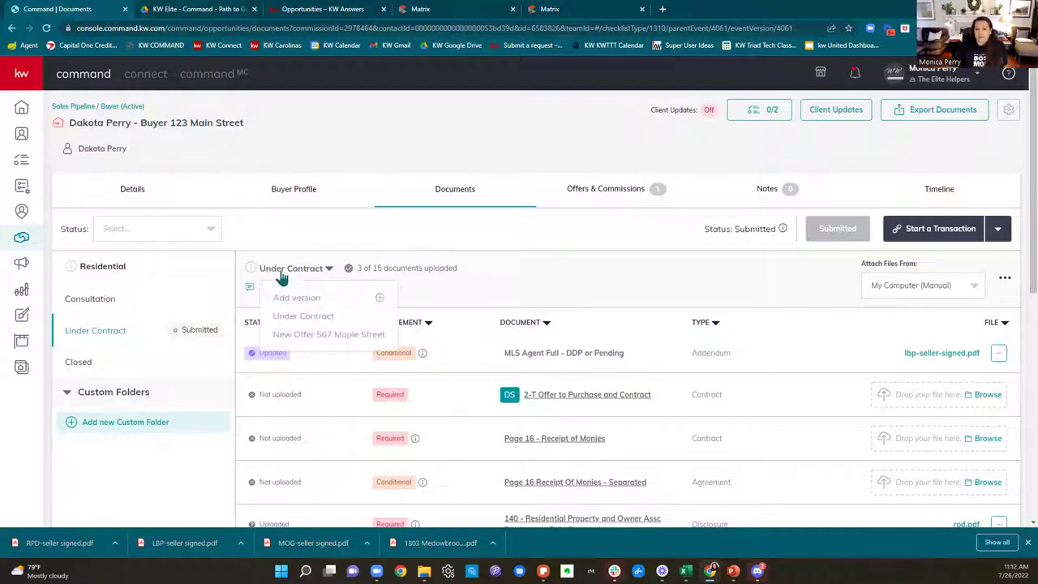
{"action": "left_click", "coordinate": [306, 335]}
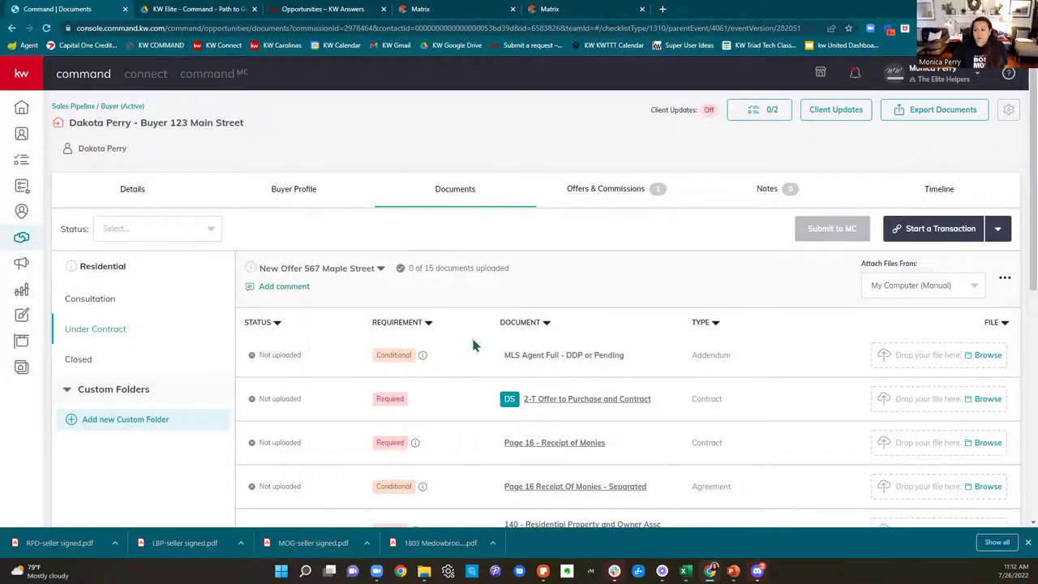
{"action": "scroll", "coordinate": [644, 375], "scroll_direction": "down", "scroll_amount": 3}
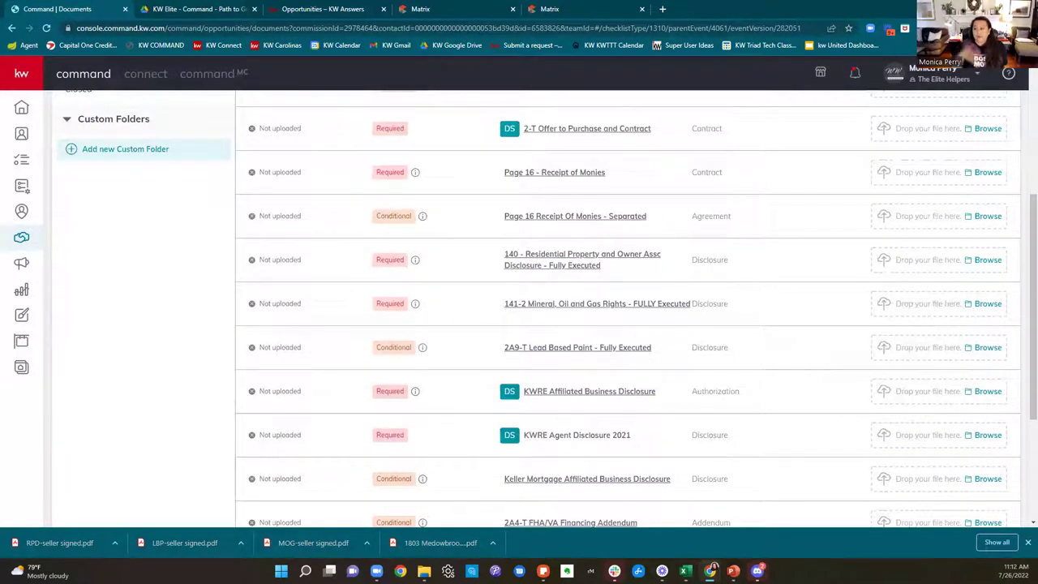
{"action": "scroll", "coordinate": [880, 324], "scroll_direction": "up", "scroll_amount": 3}
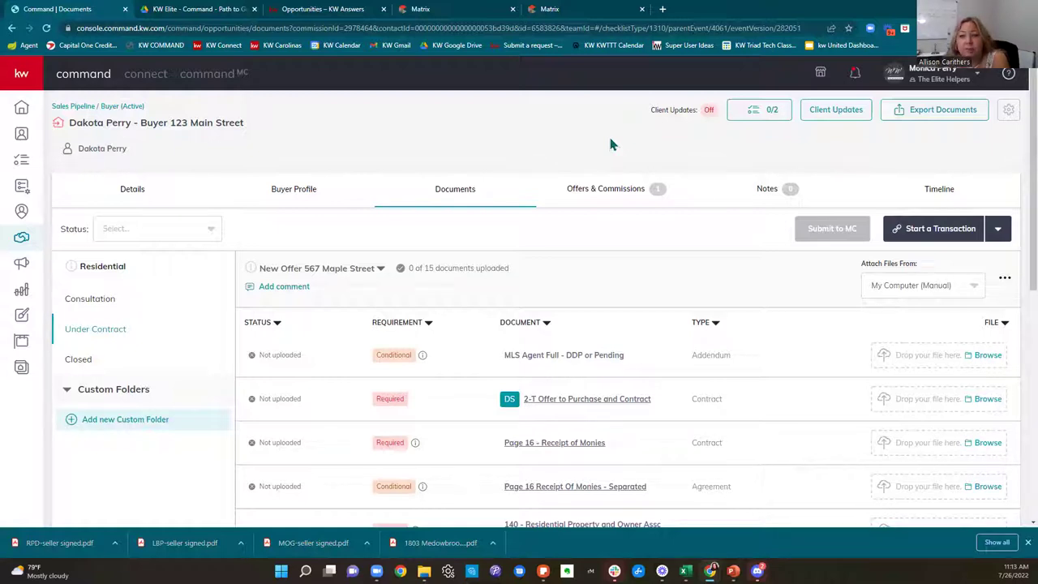
Step: Stop at the Opportunities pipeline overview, then bring up the team's Contacts list
{"action": "left_click", "coordinate": [21, 243]}
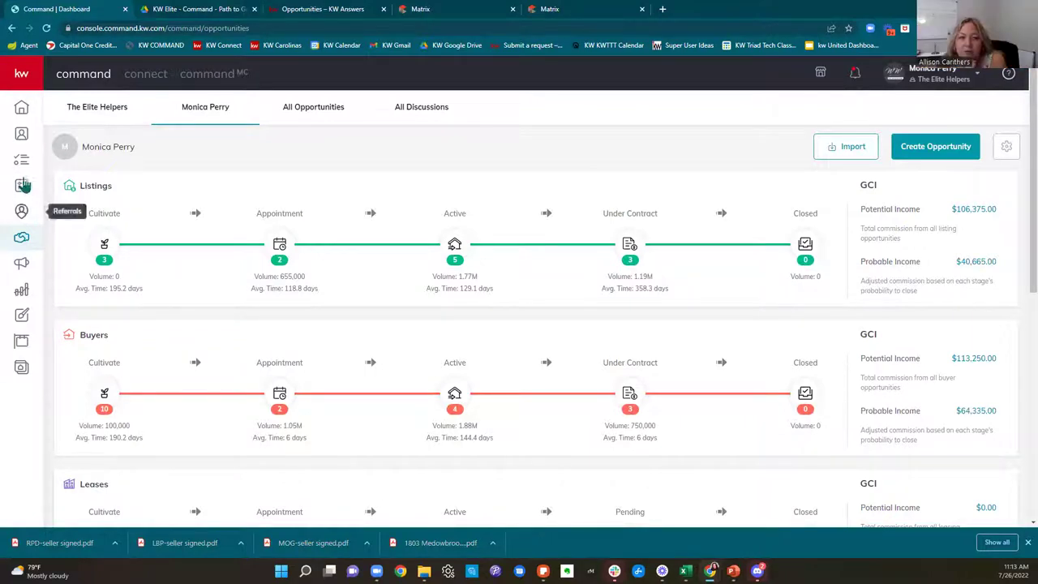
{"action": "left_click", "coordinate": [23, 141]}
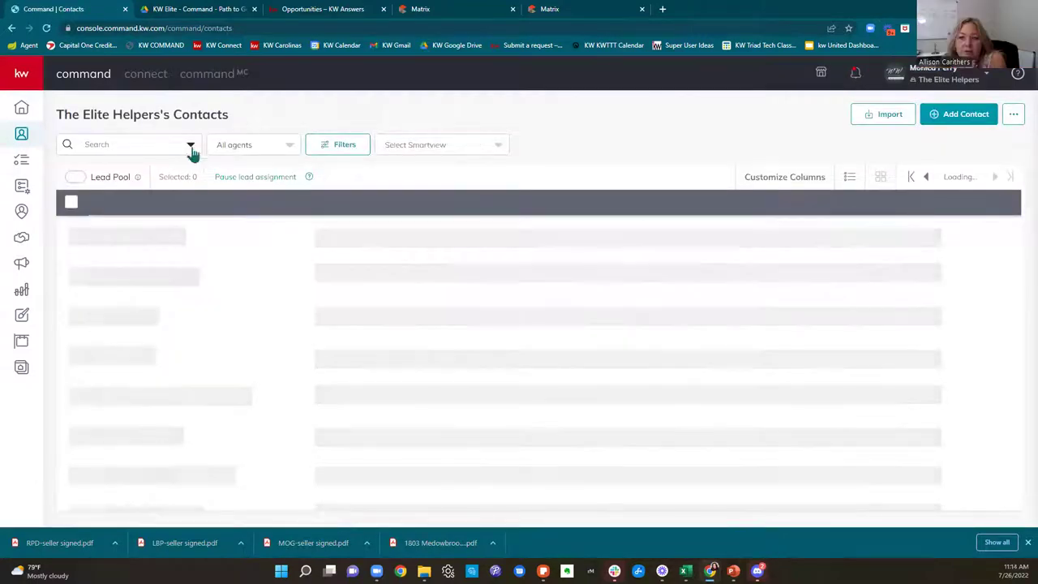
Step: Search the contacts for the buyer's name and switch to the personal account's contacts
{"action": "left_click", "coordinate": [130, 147]}
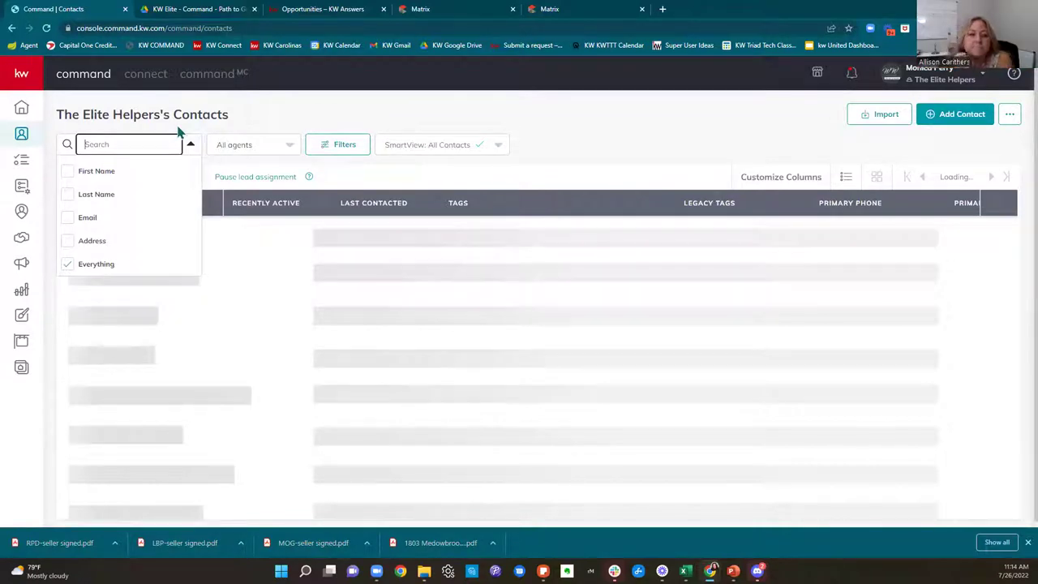
{"action": "type", "text": "dakota"}
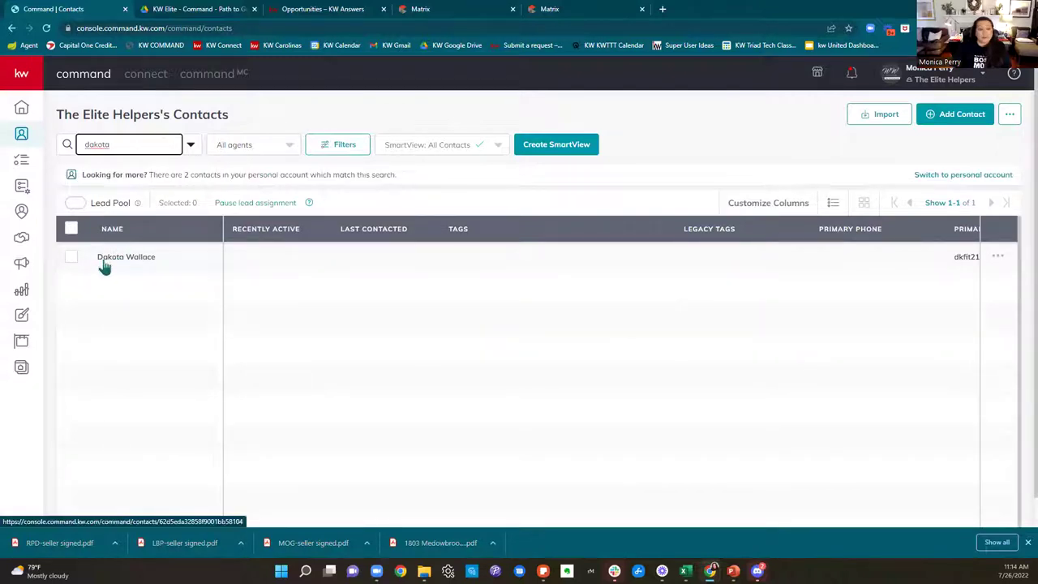
{"action": "left_click", "coordinate": [943, 177]}
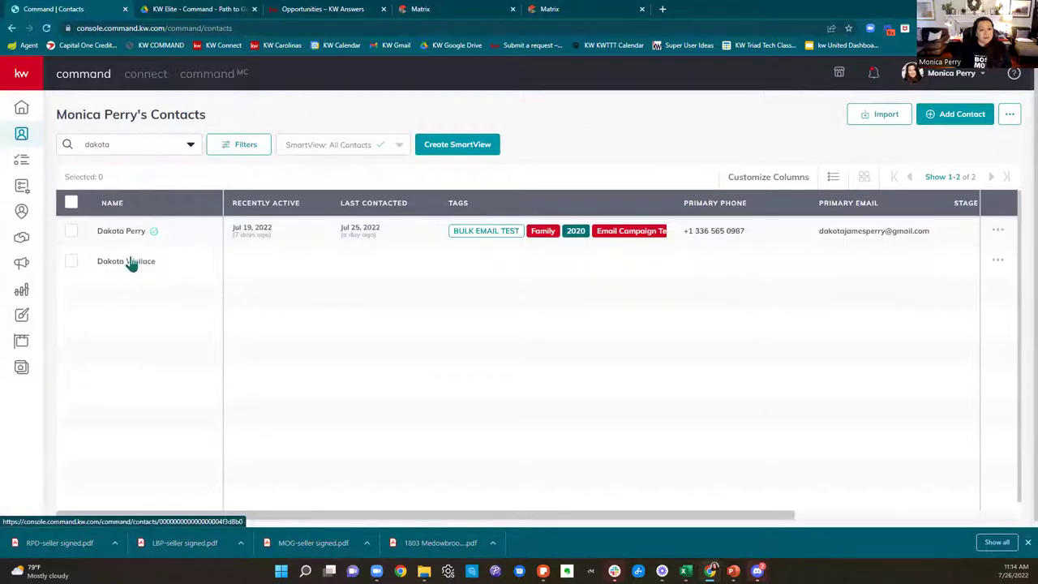
Step: Open the buyer's record and list its 27 opportunities, newest the $750,000 123 Main Street deal
{"action": "left_click", "coordinate": [121, 257]}
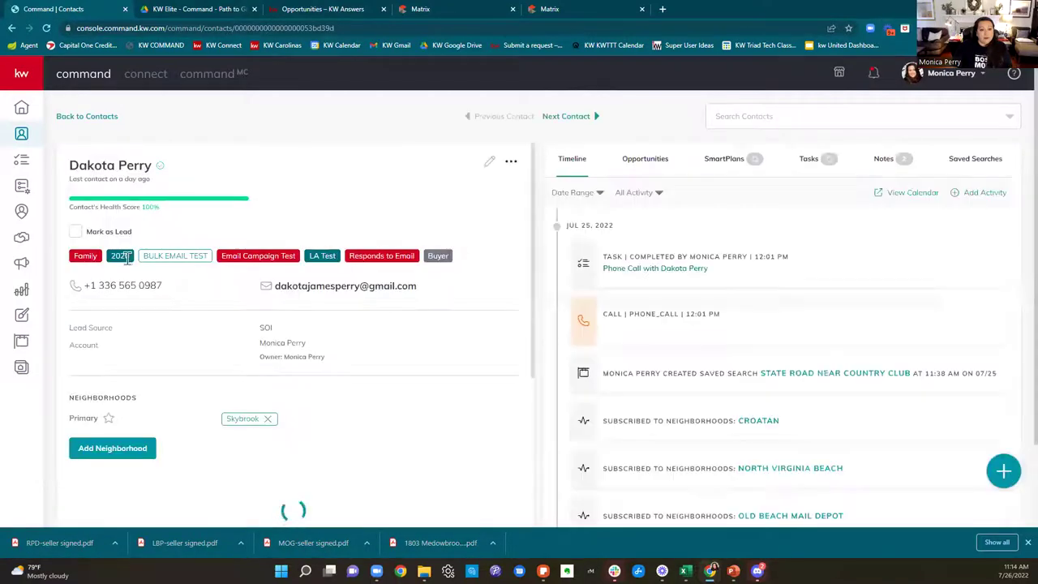
{"action": "left_click", "coordinate": [655, 163]}
{"action": "scroll", "coordinate": [875, 304], "scroll_direction": "down", "scroll_amount": 5}
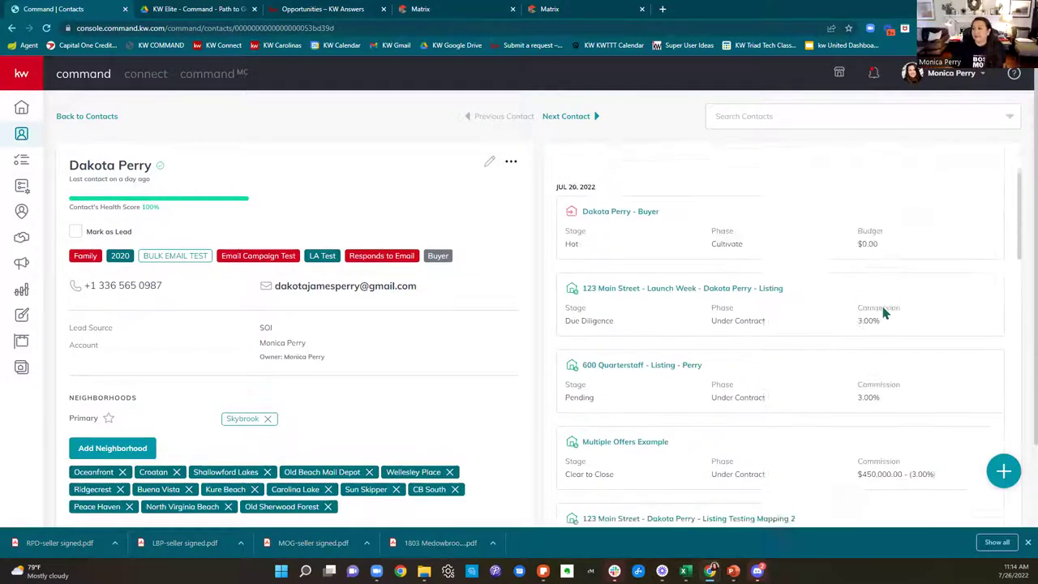
{"action": "scroll", "coordinate": [881, 316], "scroll_direction": "down", "scroll_amount": 10}
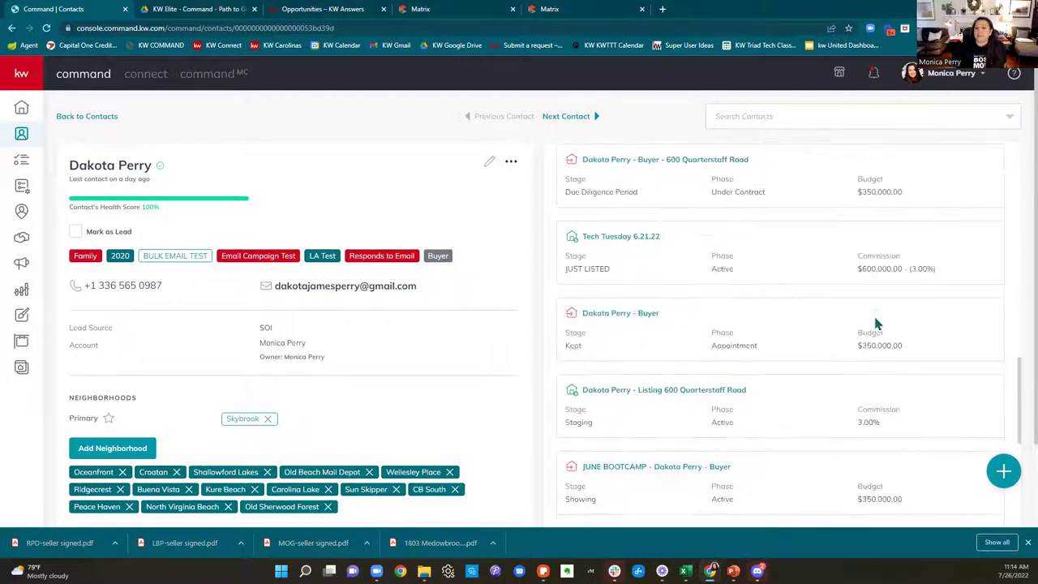
{"action": "scroll", "coordinate": [879, 328], "scroll_direction": "down", "scroll_amount": 4}
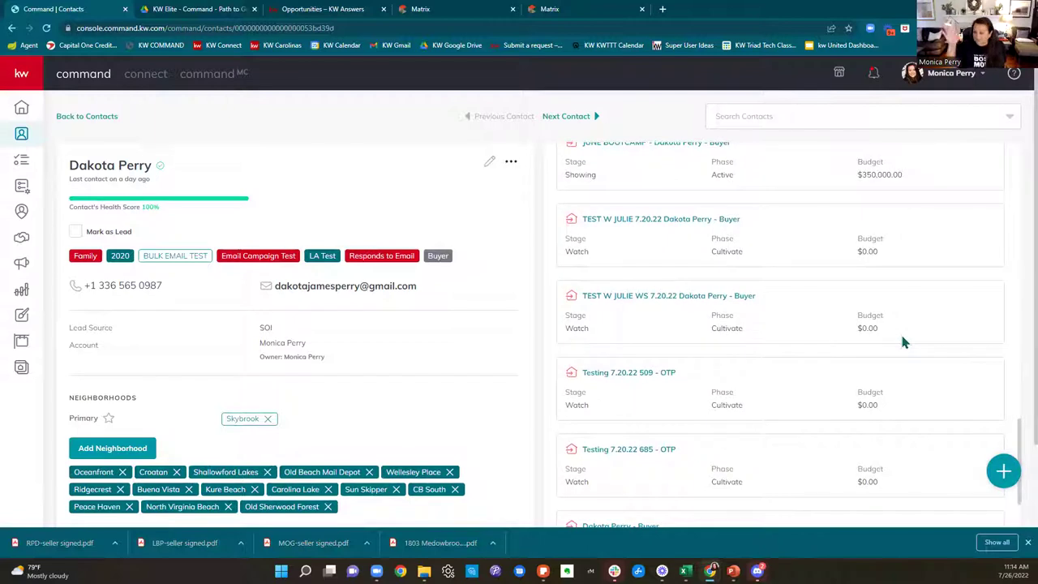
{"action": "scroll", "coordinate": [904, 356], "scroll_direction": "down", "scroll_amount": 10}
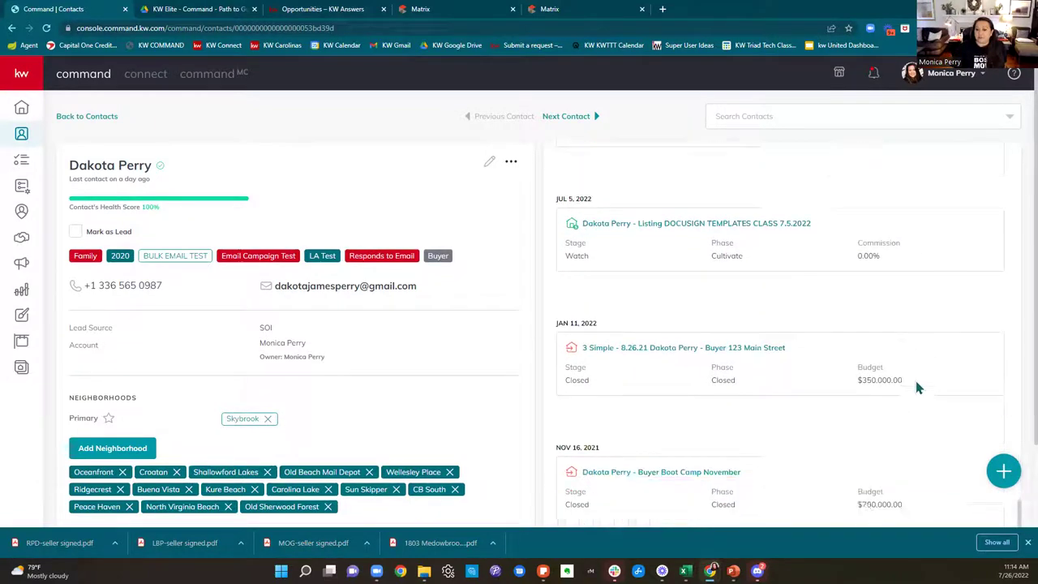
{"action": "scroll", "coordinate": [916, 387], "scroll_direction": "up", "scroll_amount": 20}
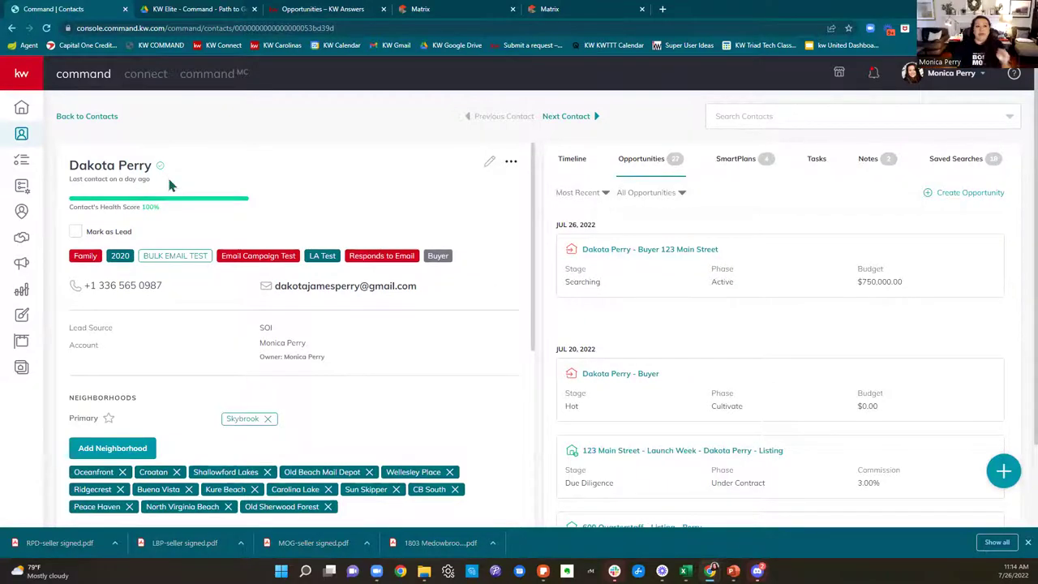
Step: Bring up the KW Elite - Command - Path to Get Paid.pdf tab and scroll its six steps
{"action": "left_click", "coordinate": [174, 9]}
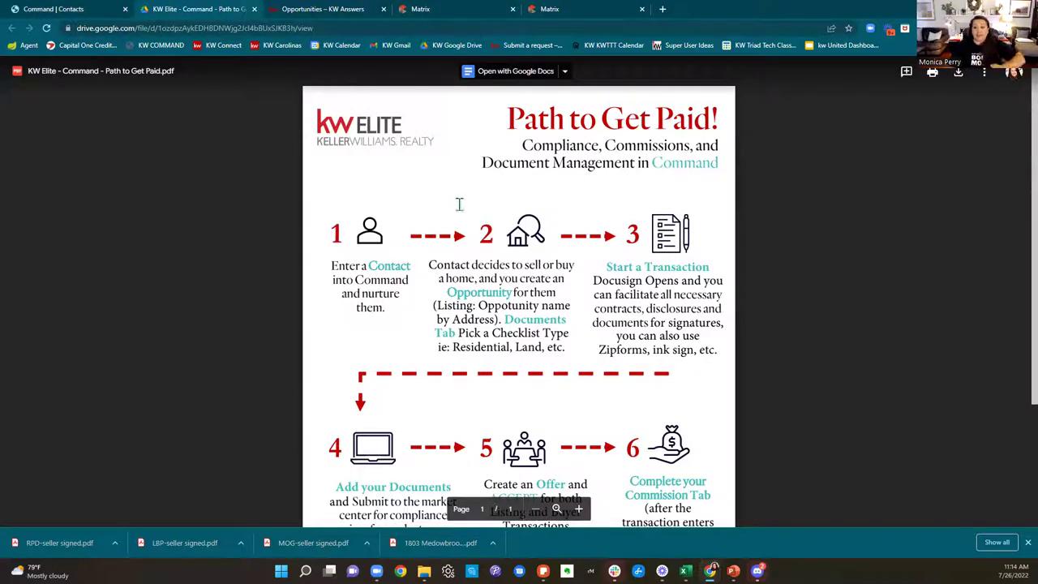
{"action": "scroll", "coordinate": [598, 269], "scroll_direction": "down", "scroll_amount": 1}
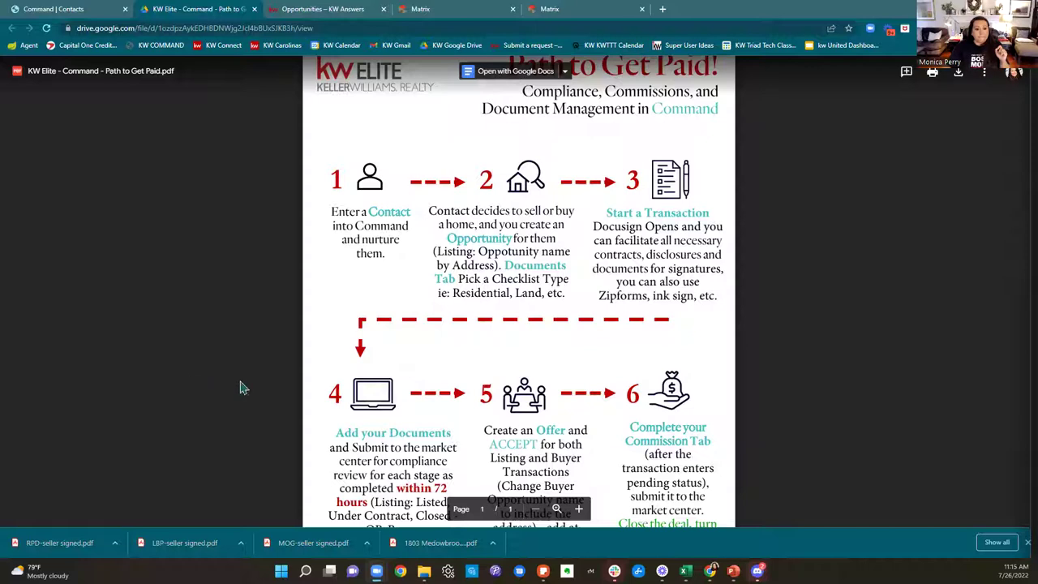
{"action": "left_click", "coordinate": [664, 10]}
{"action": "type", "text": "5 mo"}
{"action": "key", "text": "BackSpace"}
{"action": "key", "text": "BackSpace"}
{"action": "type", "text": "inu"}
{"action": "key", "text": "Return"}
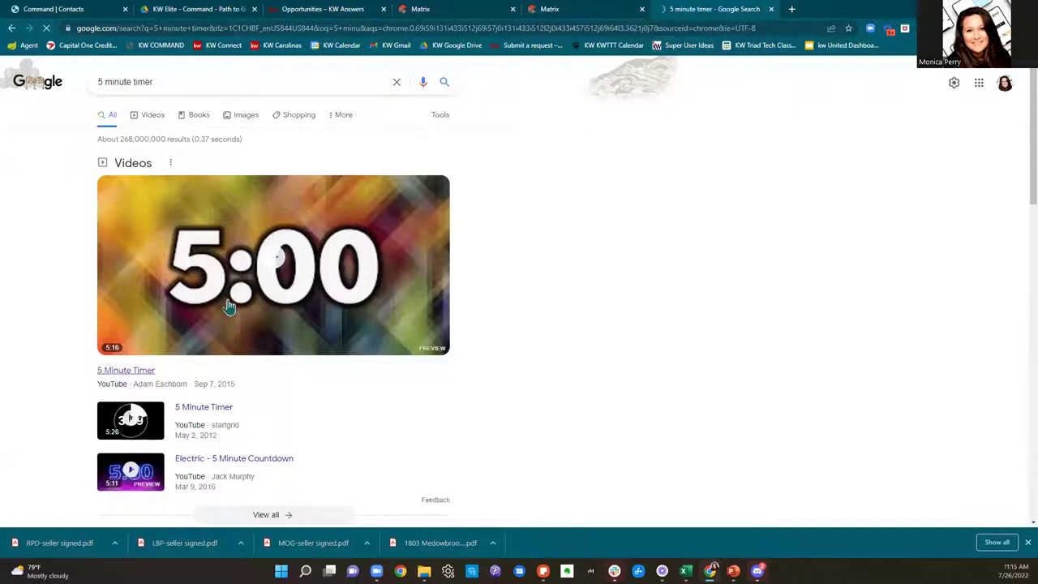
{"action": "left_click", "coordinate": [273, 264]}
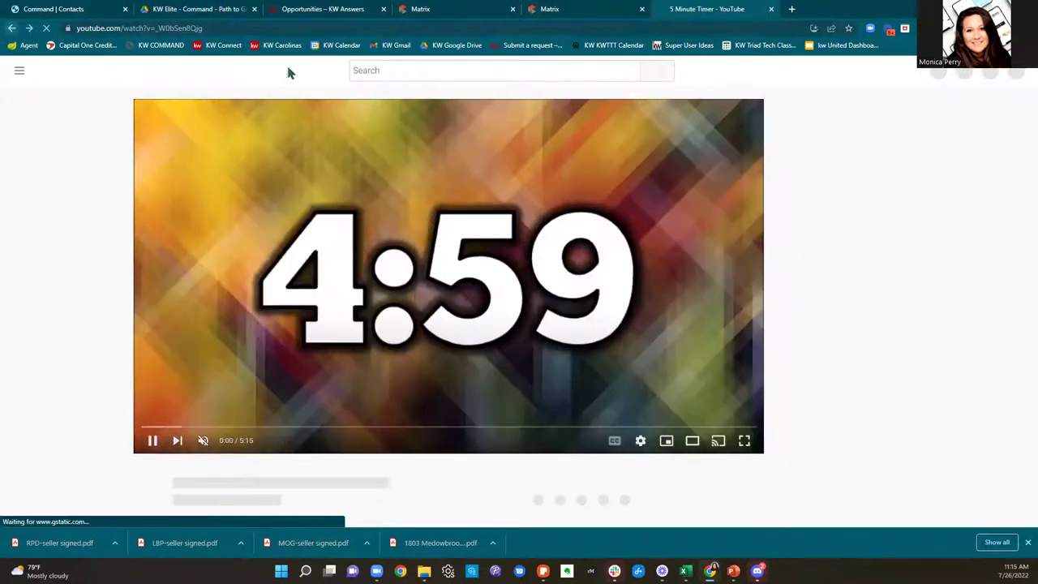
{"action": "key", "text": "alt+Left"}
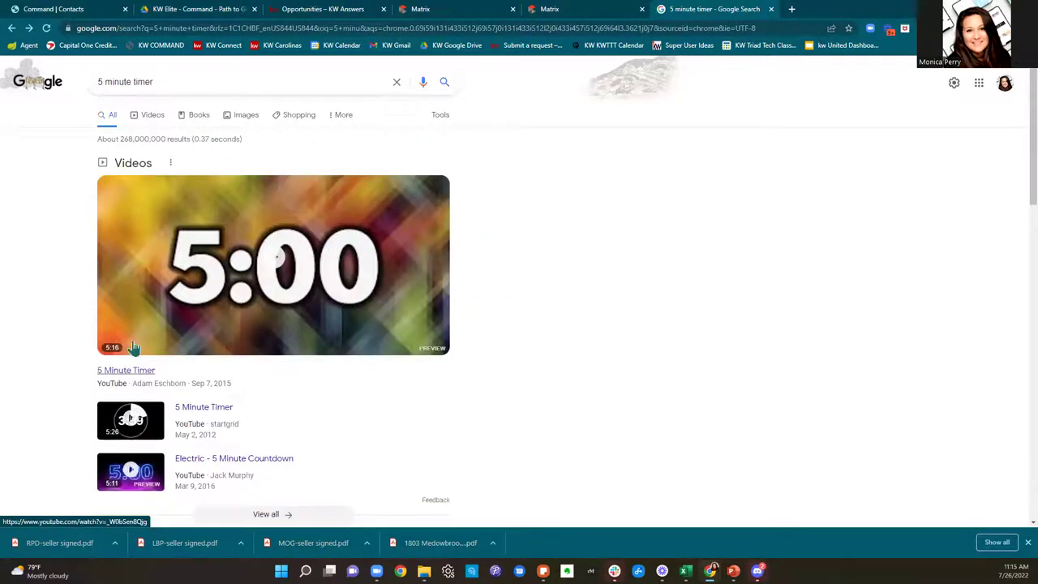
{"action": "left_click", "coordinate": [221, 75]}
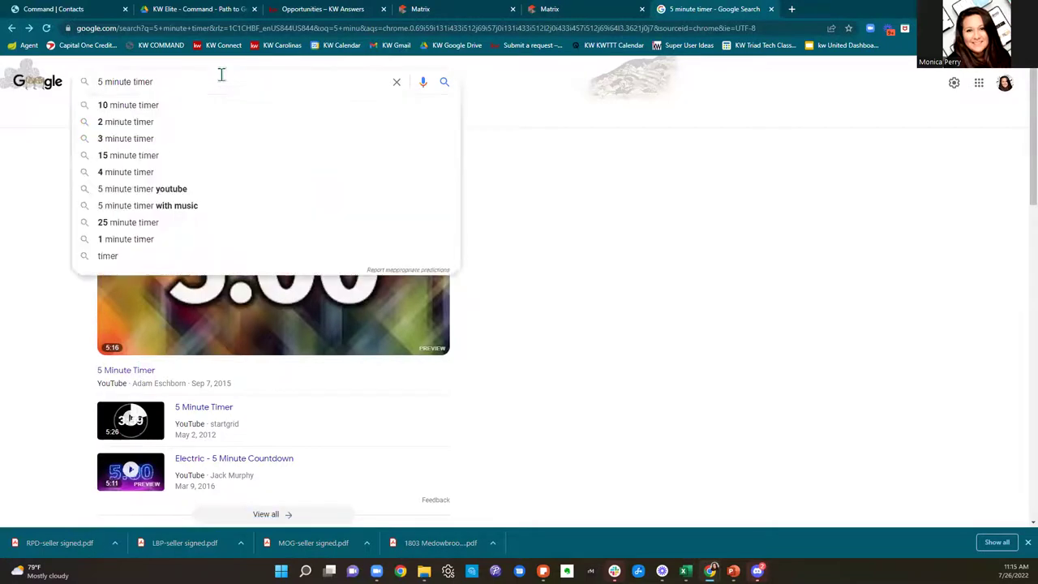
{"action": "key", "text": "Return"}
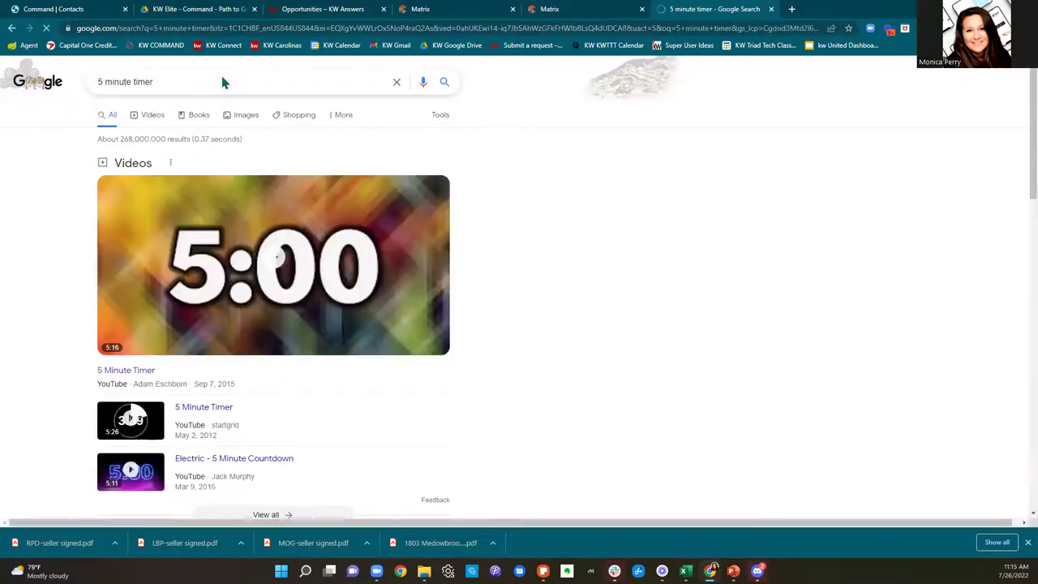
{"action": "scroll", "coordinate": [598, 292], "scroll_direction": "down", "scroll_amount": 5}
{"action": "scroll", "coordinate": [598, 294], "scroll_direction": "down", "scroll_amount": 2}
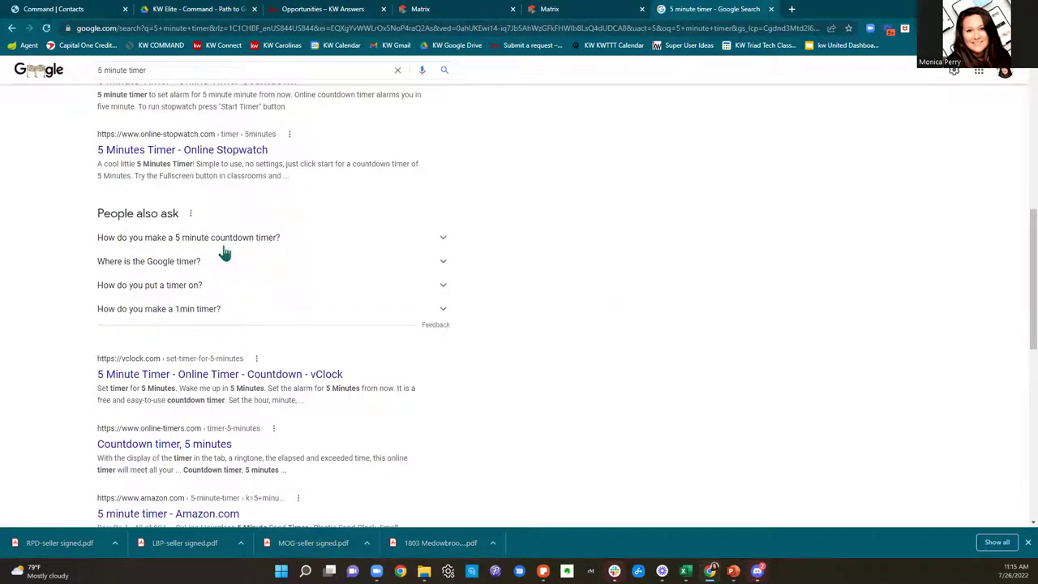
{"action": "left_click", "coordinate": [182, 158]}
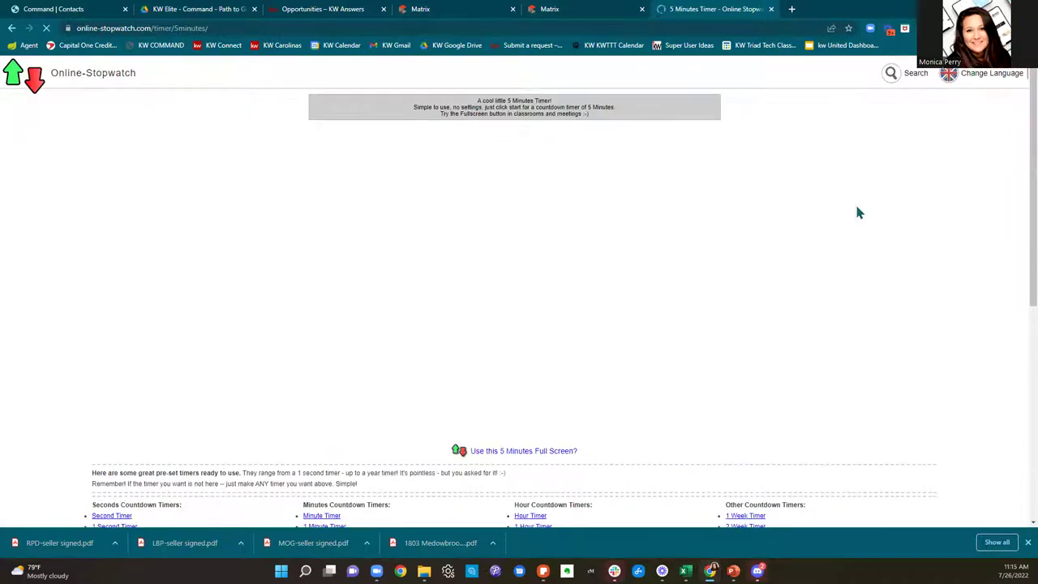
{"action": "left_click", "coordinate": [12, 29]}
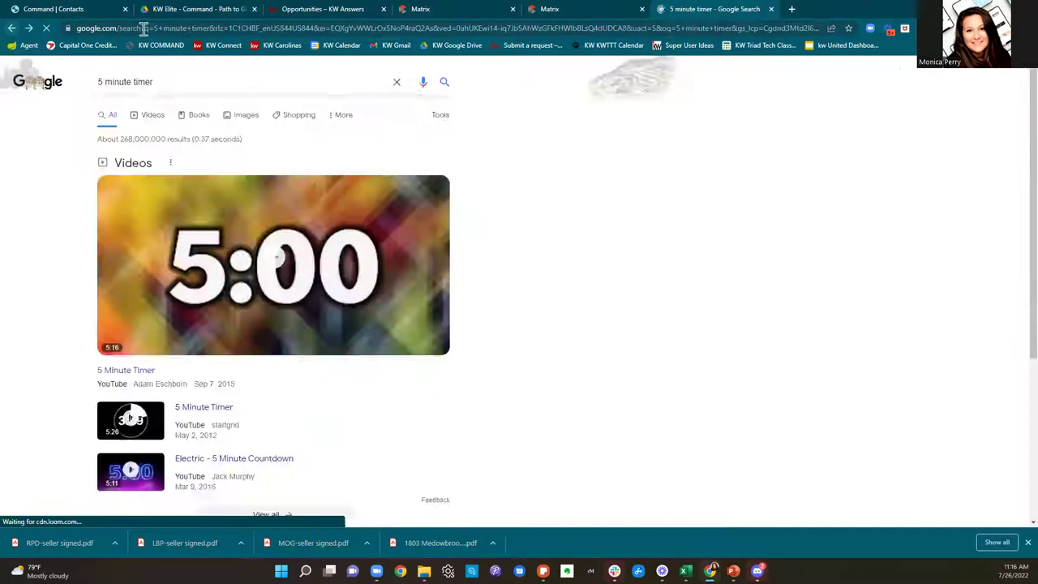
{"action": "left_click", "coordinate": [770, 9]}
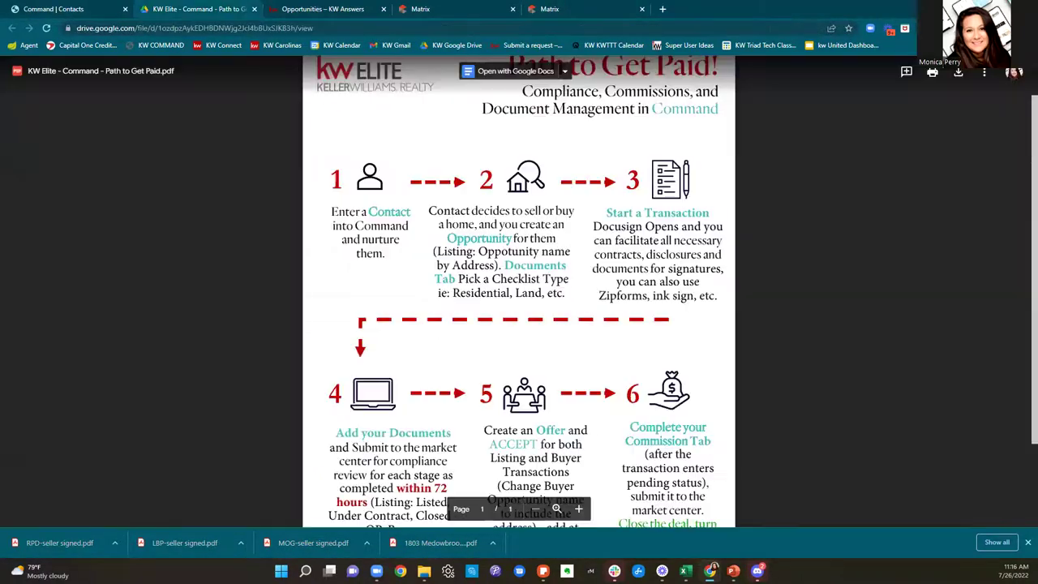
Step: Load YouTube in a new tab and go to the Team Meeting Pump Up playlist
{"action": "left_click", "coordinate": [665, 10]}
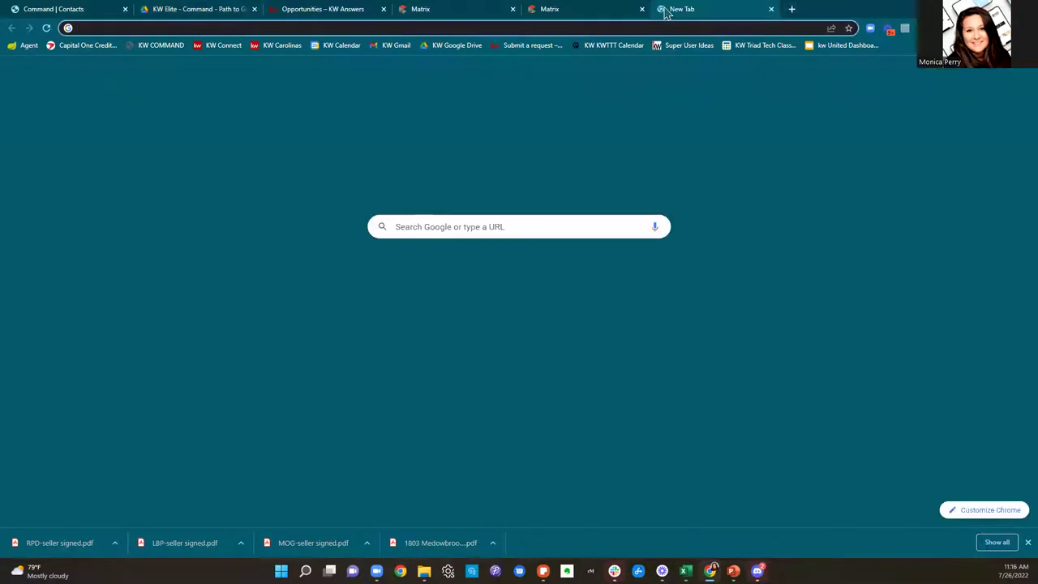
{"action": "type", "text": "yout"}
{"action": "key", "text": "Return"}
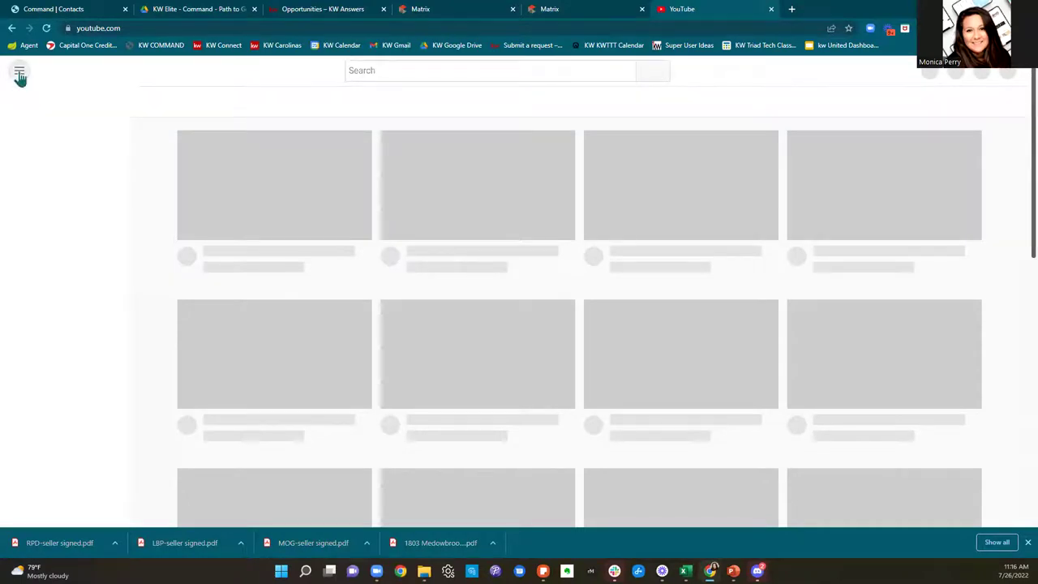
{"action": "left_click", "coordinate": [19, 73]}
{"action": "left_click", "coordinate": [56, 379]}
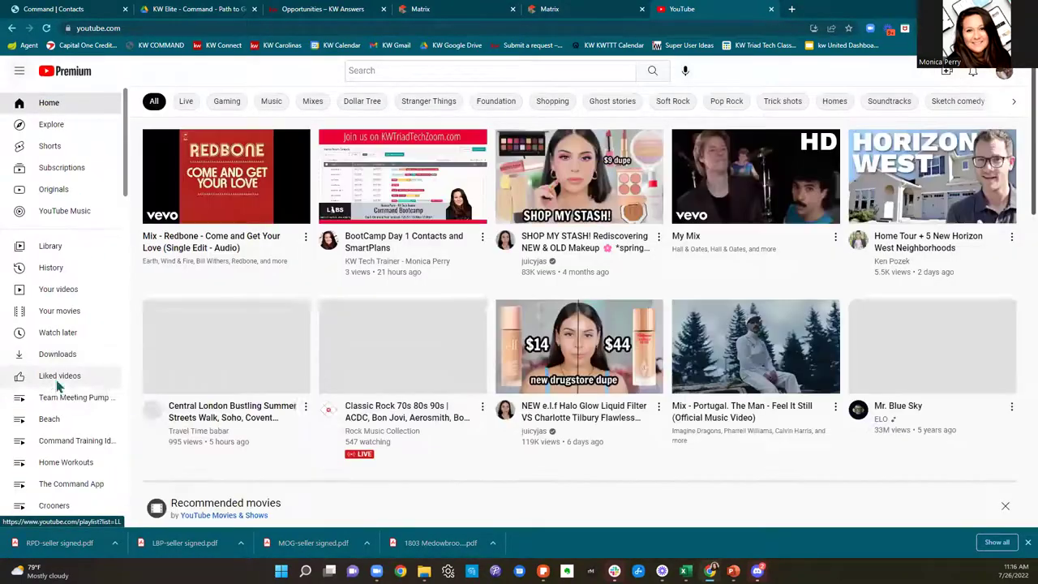
{"action": "scroll", "coordinate": [63, 399], "scroll_direction": "down", "scroll_amount": 4}
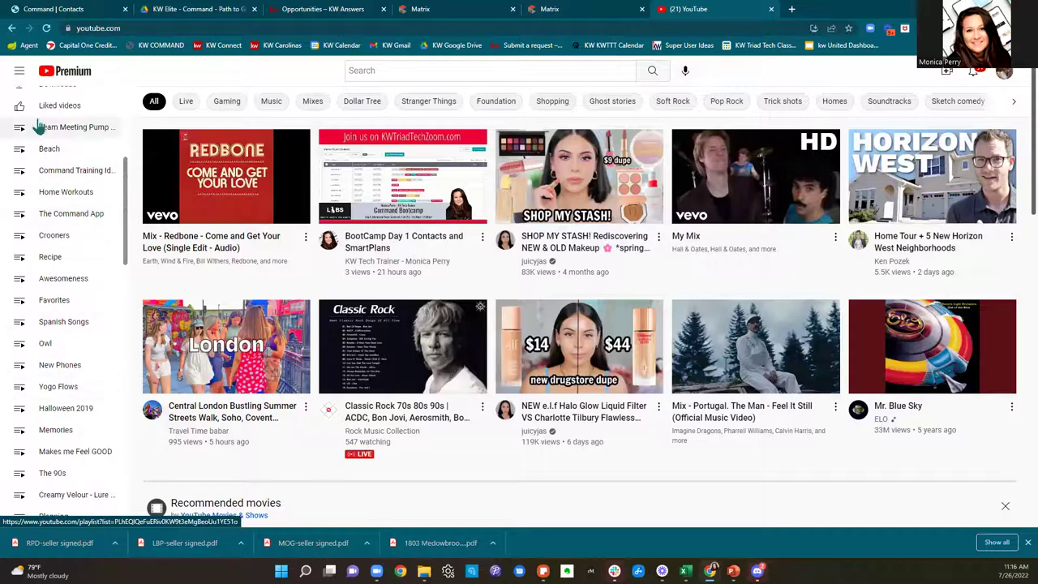
{"action": "left_click", "coordinate": [36, 126]}
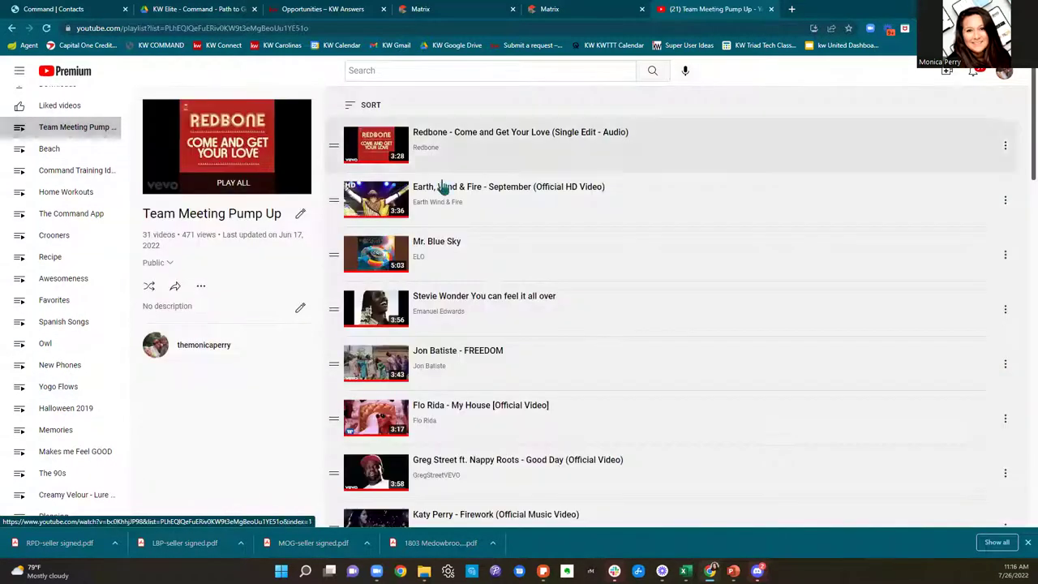
Step: Scroll down the playlist and play Toto – Africa from the start
{"action": "scroll", "coordinate": [876, 280], "scroll_direction": "down", "scroll_amount": 2}
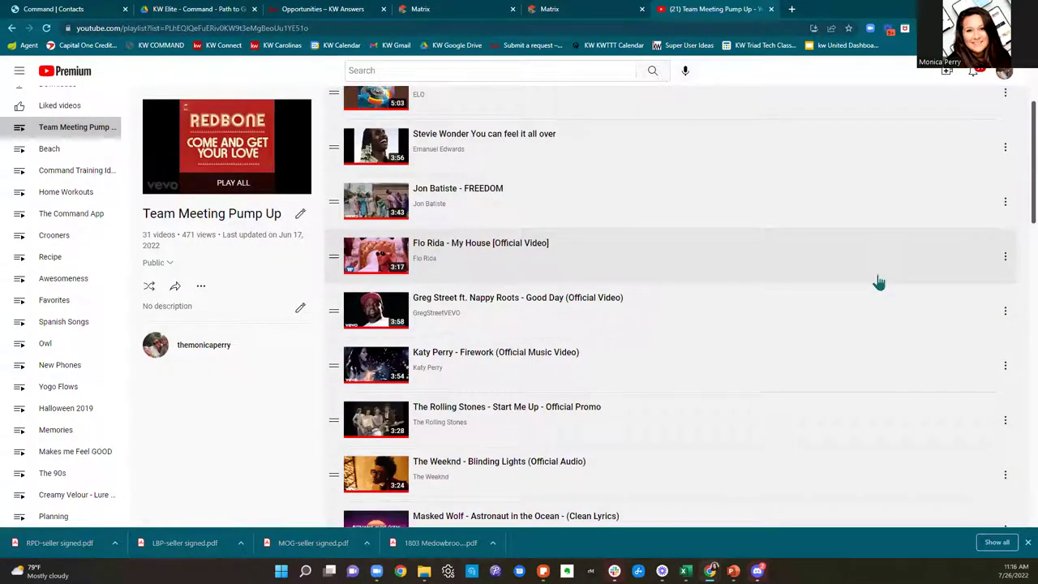
{"action": "scroll", "coordinate": [878, 282], "scroll_direction": "down", "scroll_amount": 2}
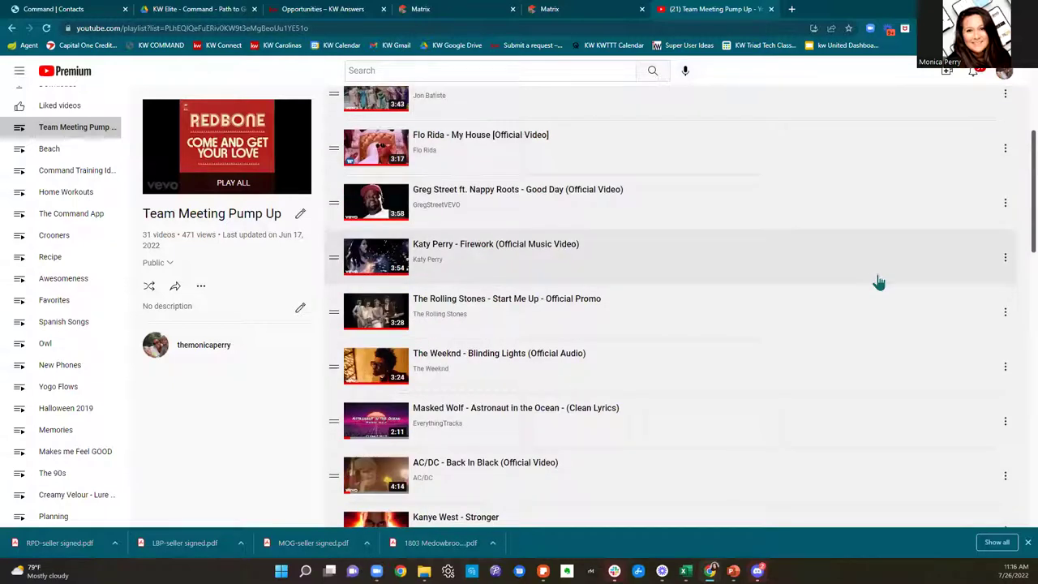
{"action": "scroll", "coordinate": [878, 281], "scroll_direction": "down", "scroll_amount": 3}
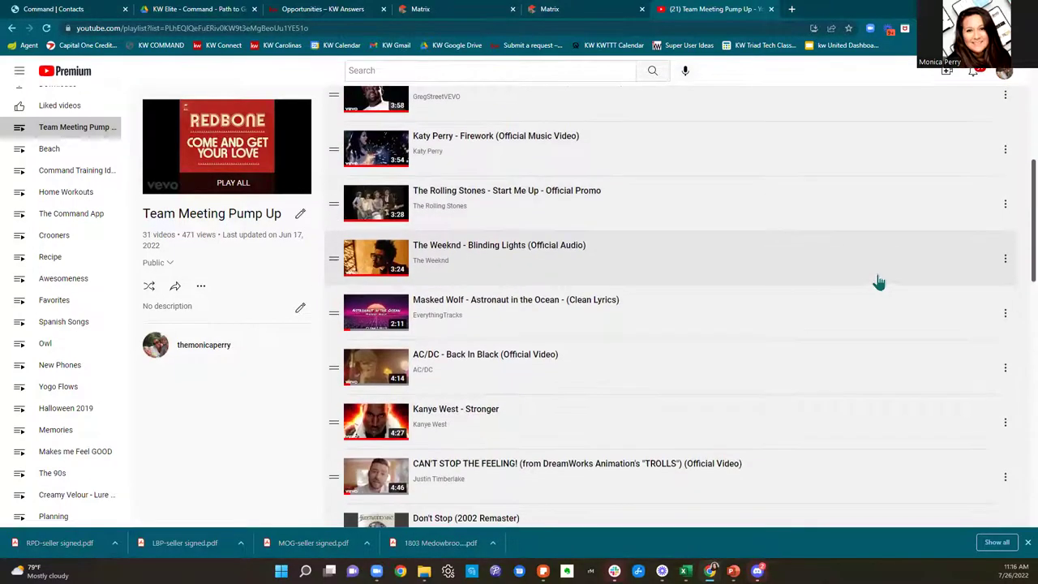
{"action": "scroll", "coordinate": [878, 281], "scroll_direction": "down", "scroll_amount": 3}
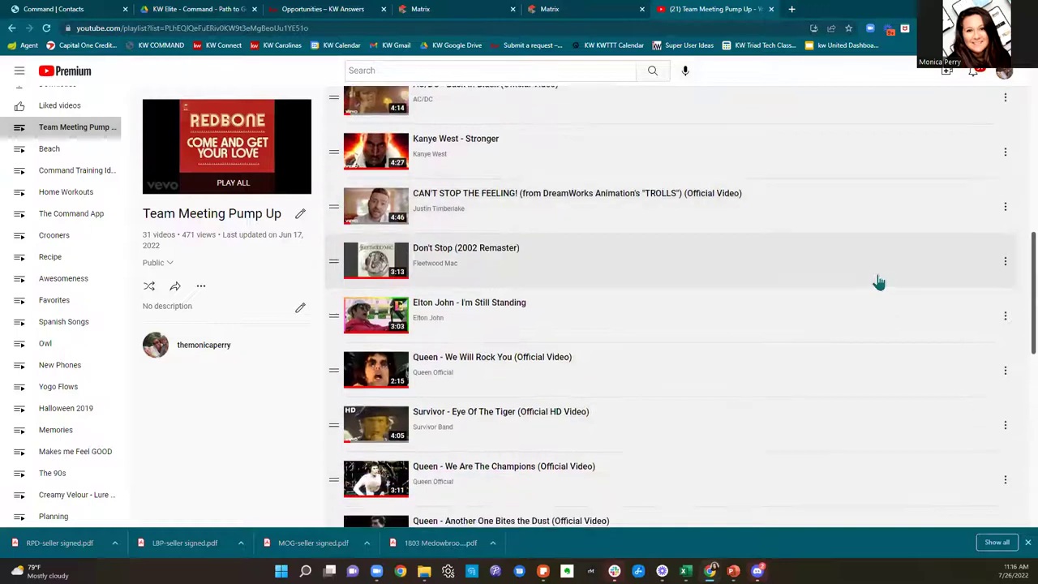
{"action": "scroll", "coordinate": [877, 282], "scroll_direction": "down", "scroll_amount": 3}
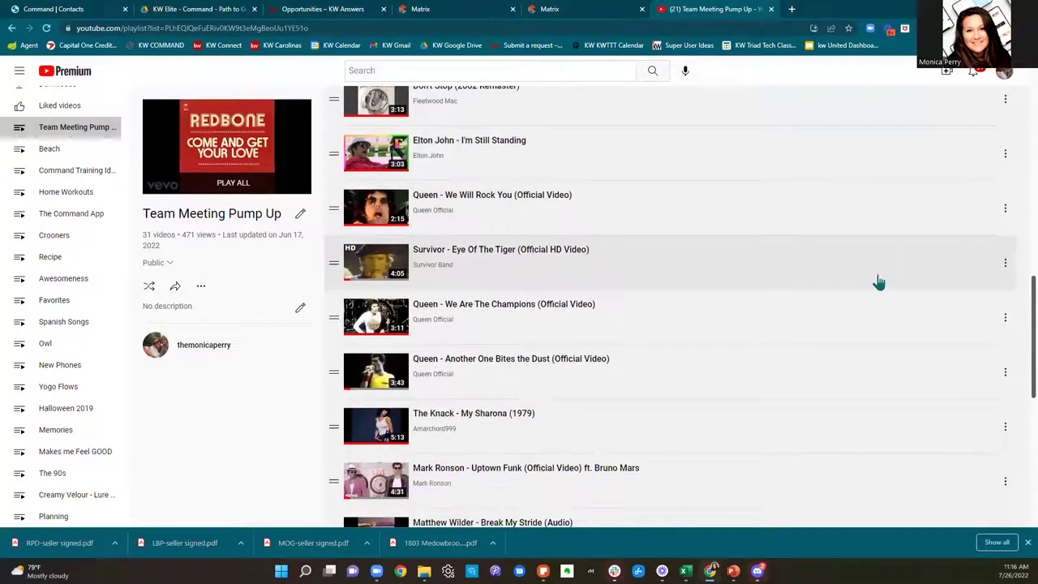
{"action": "scroll", "coordinate": [878, 281], "scroll_direction": "down", "scroll_amount": 2}
{"action": "scroll", "coordinate": [878, 281], "scroll_direction": "down", "scroll_amount": 2}
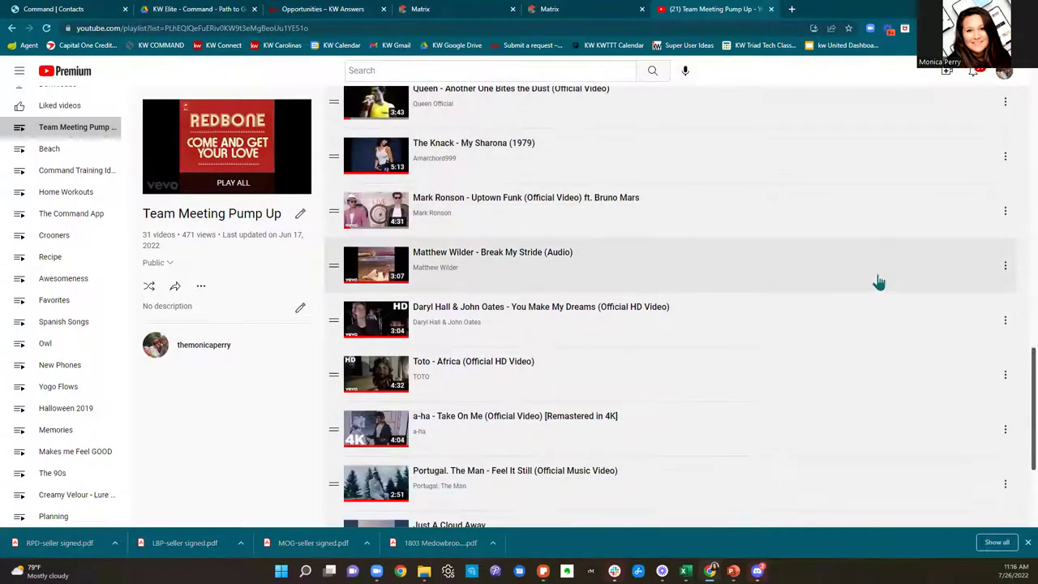
{"action": "scroll", "coordinate": [877, 282], "scroll_direction": "down", "scroll_amount": 2}
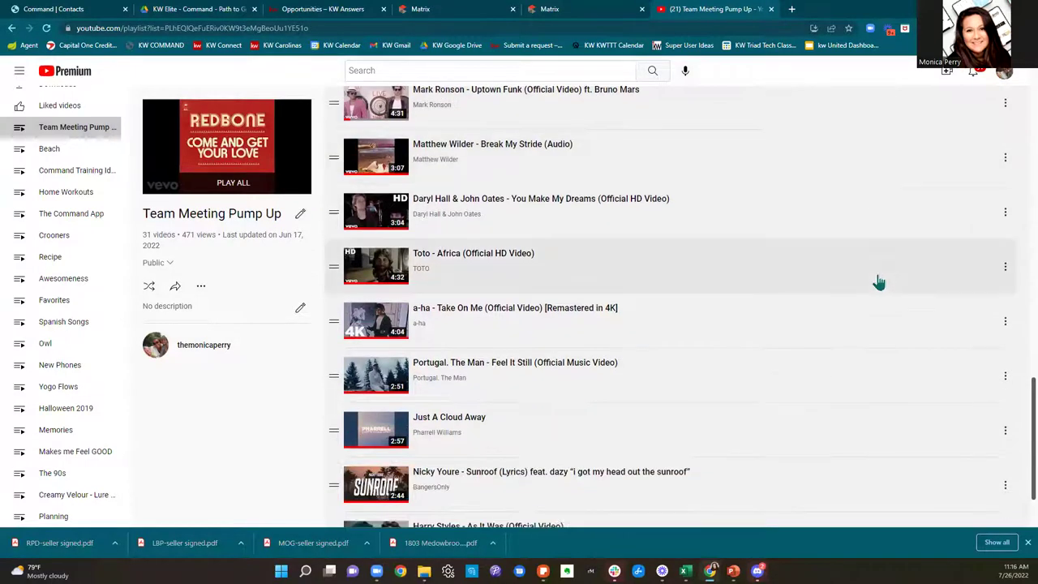
{"action": "left_click", "coordinate": [387, 265]}
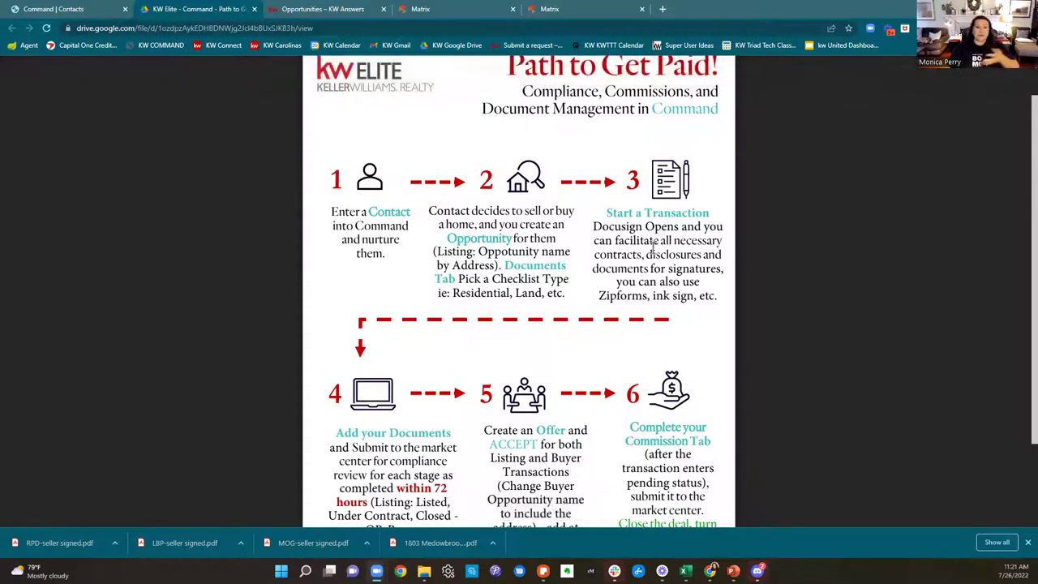
Step: Highlight 'Start a Transaction' in the PDF and return to the buyer contact's Command page
{"action": "left_click_drag", "start_coordinate": [607, 213], "coordinate": [699, 214]}
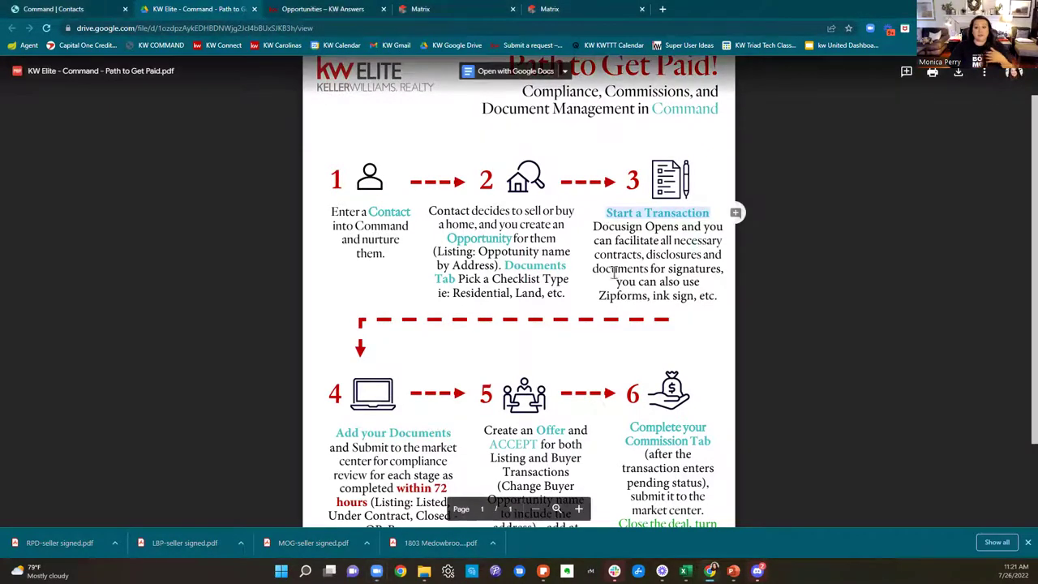
{"action": "left_click", "coordinate": [57, 10]}
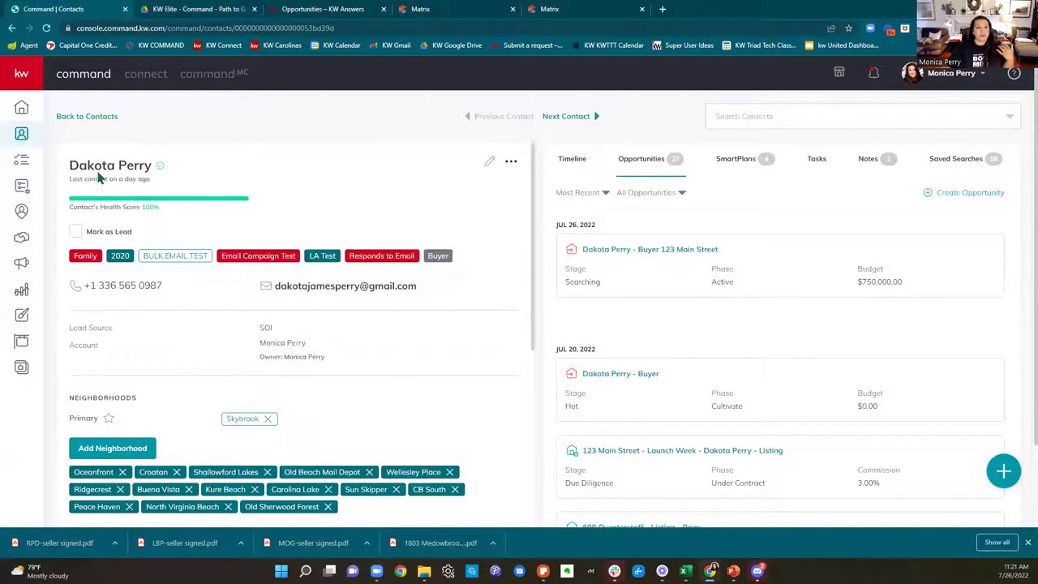
Step: Open Buyer 123 Main Street's Documents tab, showing the Consultation checklist at 0 of 8 uploaded
{"action": "left_click", "coordinate": [636, 253]}
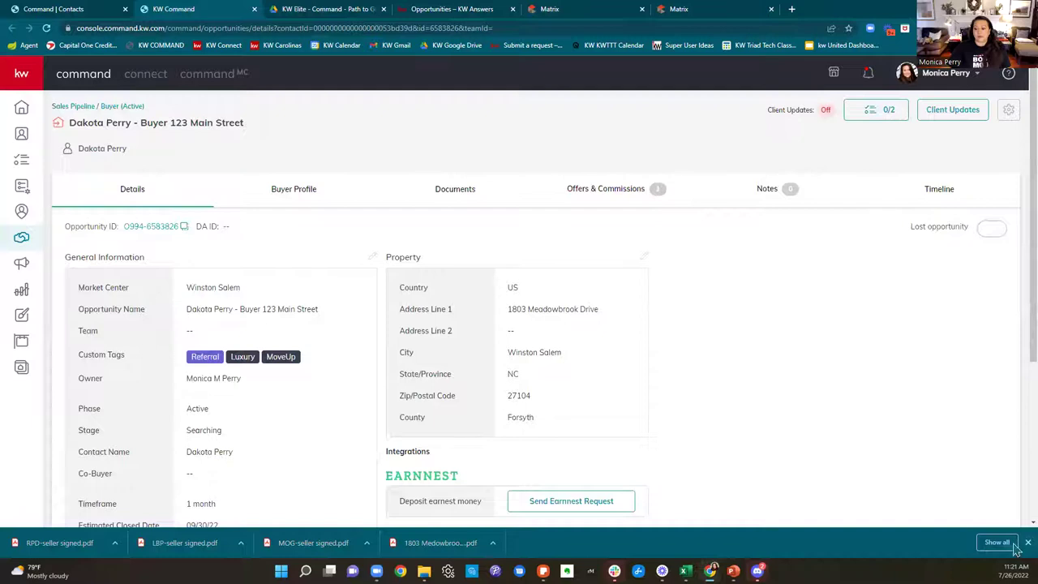
{"action": "left_click", "coordinate": [1027, 542]}
{"action": "scroll", "coordinate": [751, 271], "scroll_direction": "down", "scroll_amount": 2}
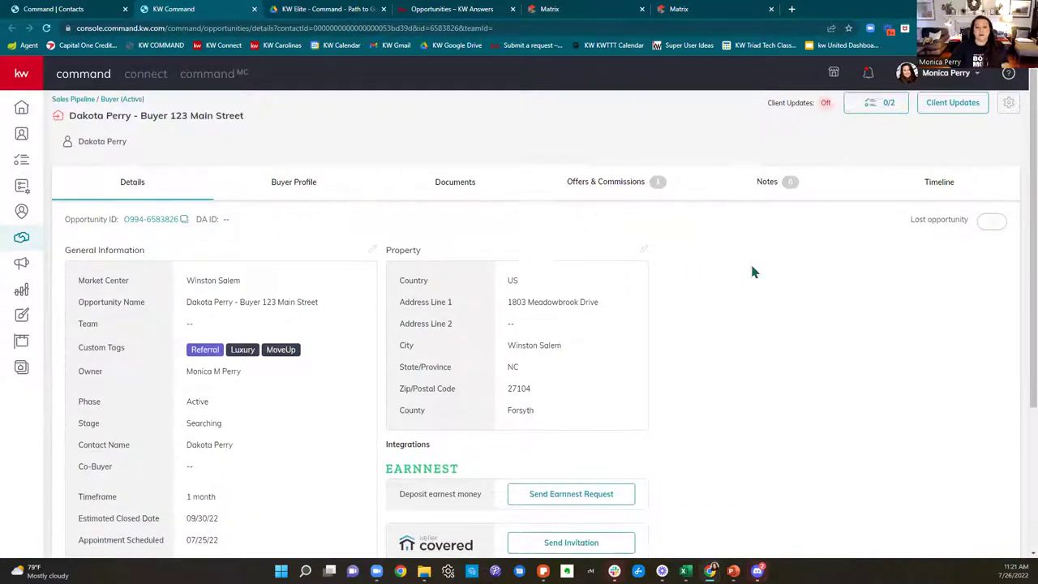
{"action": "scroll", "coordinate": [751, 271], "scroll_direction": "up", "scroll_amount": 2}
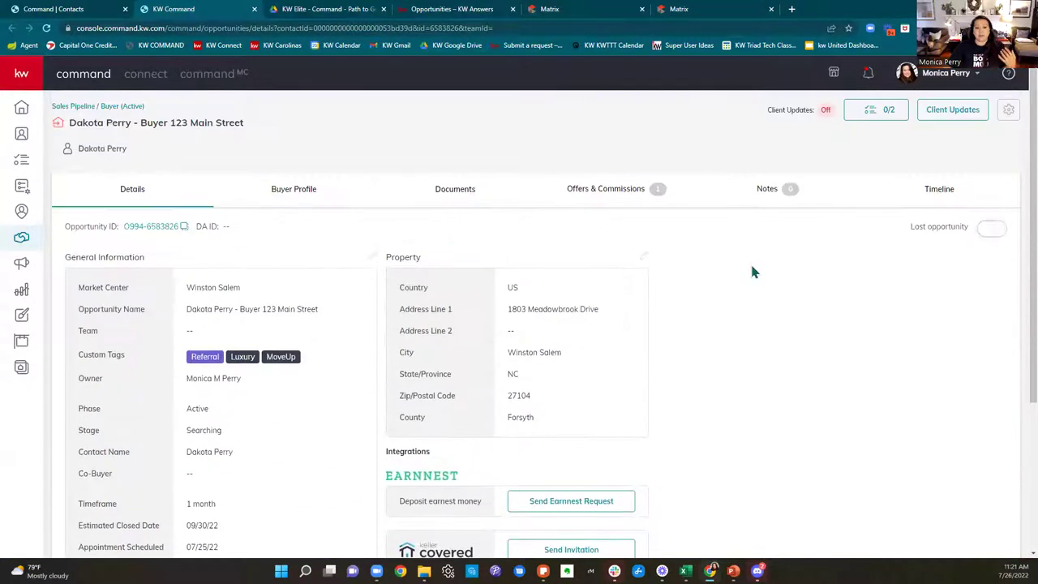
{"action": "left_click", "coordinate": [462, 197]}
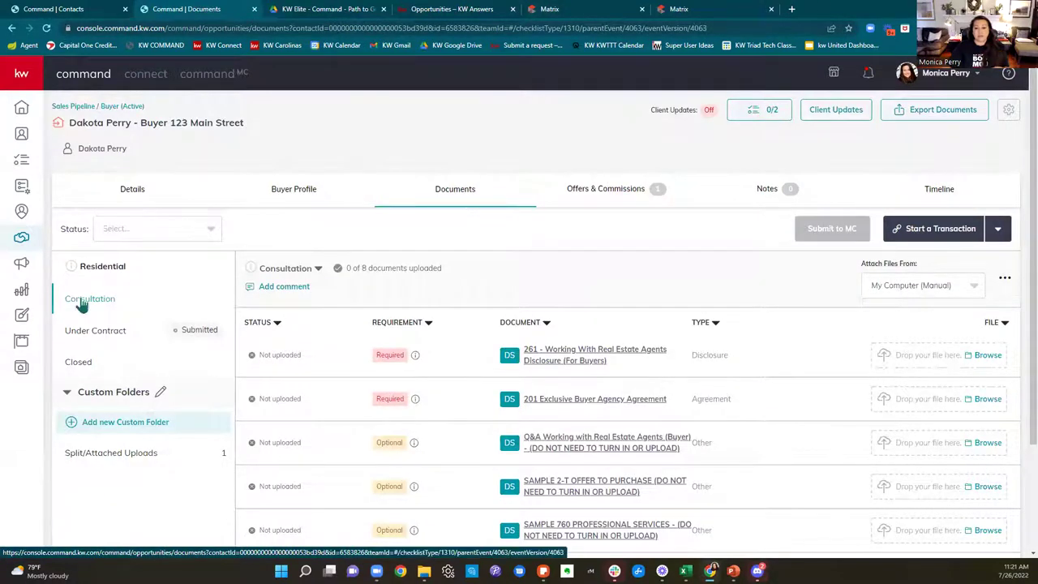
Step: Choose DocuSign under Start a Transaction, opening the DocuSign Rooms sign-in page in a new tab
{"action": "left_click", "coordinate": [946, 234]}
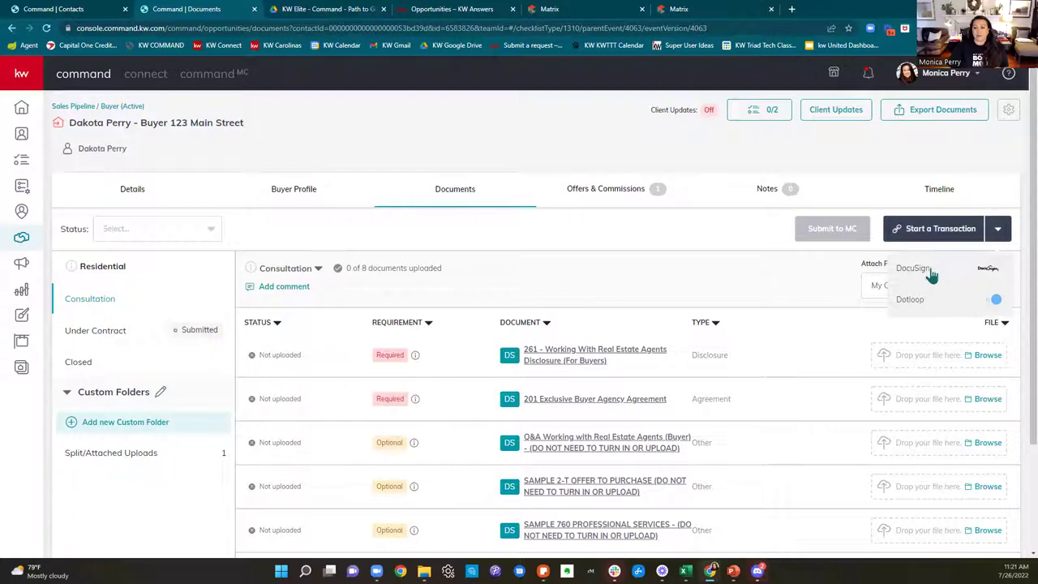
{"action": "left_click", "coordinate": [931, 276]}
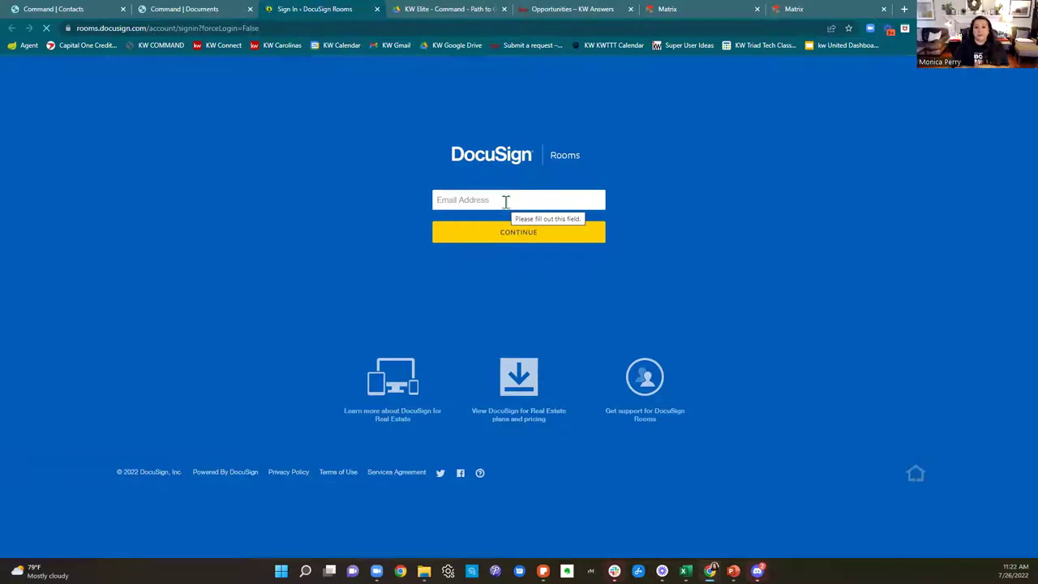
Step: Sign in to DocuSign Rooms with the pasted e-mail and saved password, then close the Command | Contacts tab
{"action": "key", "text": "ctrl+v"}
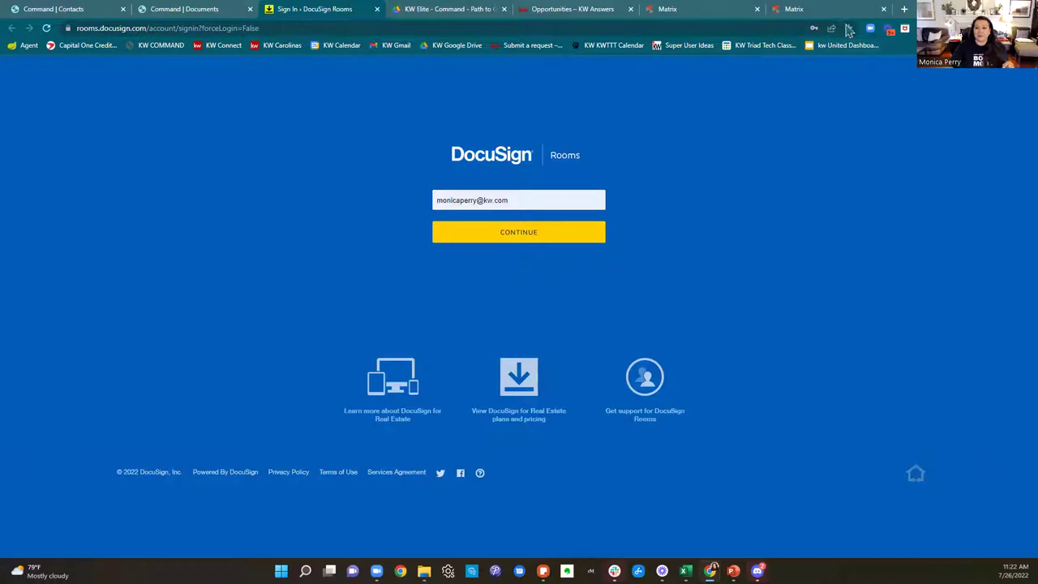
{"action": "left_click", "coordinate": [544, 238]}
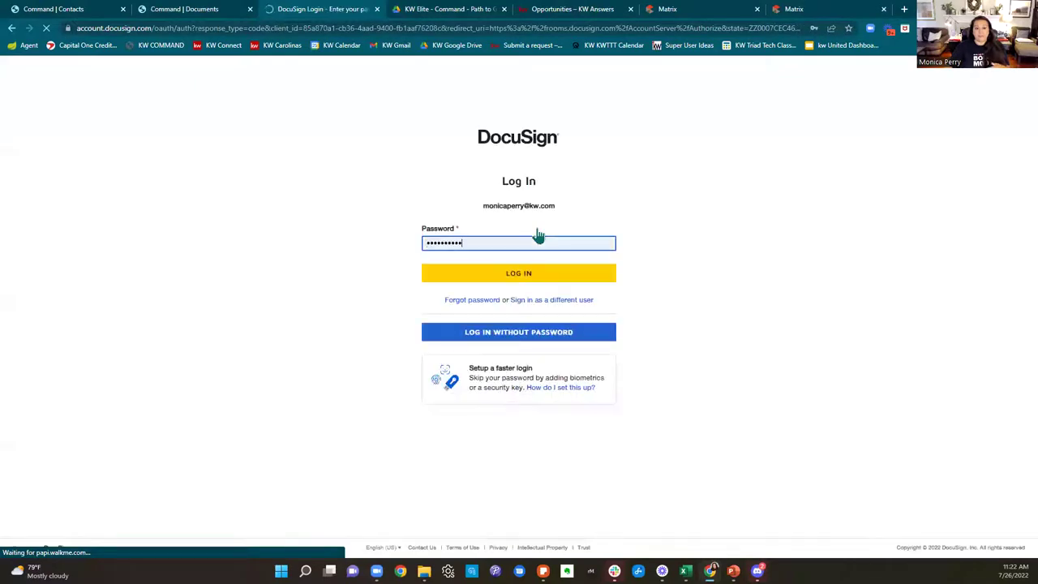
{"action": "left_click", "coordinate": [537, 273]}
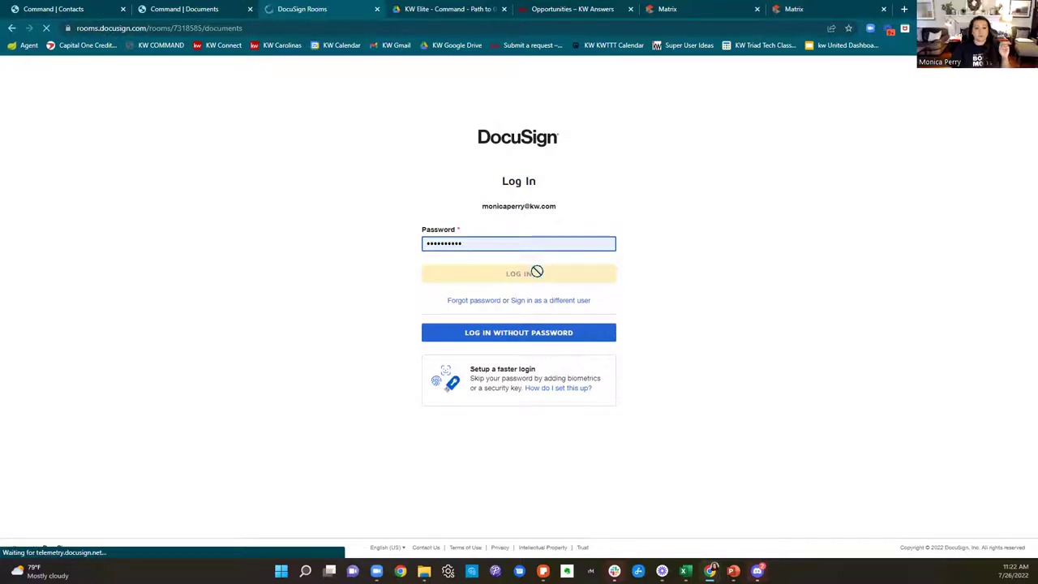
{"action": "left_click", "coordinate": [122, 9]}
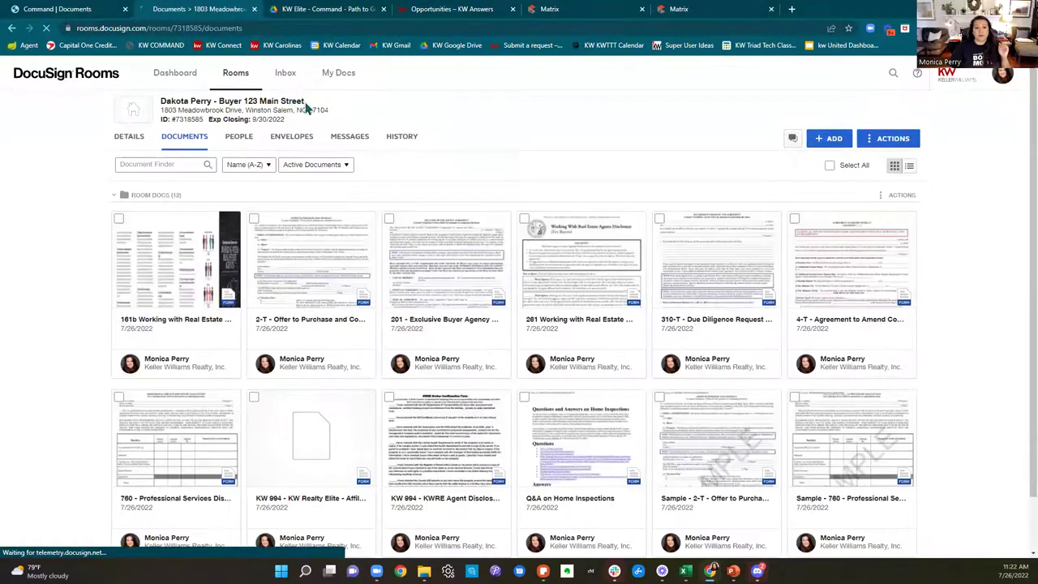
Step: Compare the DocuSign room's title against the Command opportunity's title across the two tabs
{"action": "left_click_drag", "start_coordinate": [317, 104], "coordinate": [156, 103]}
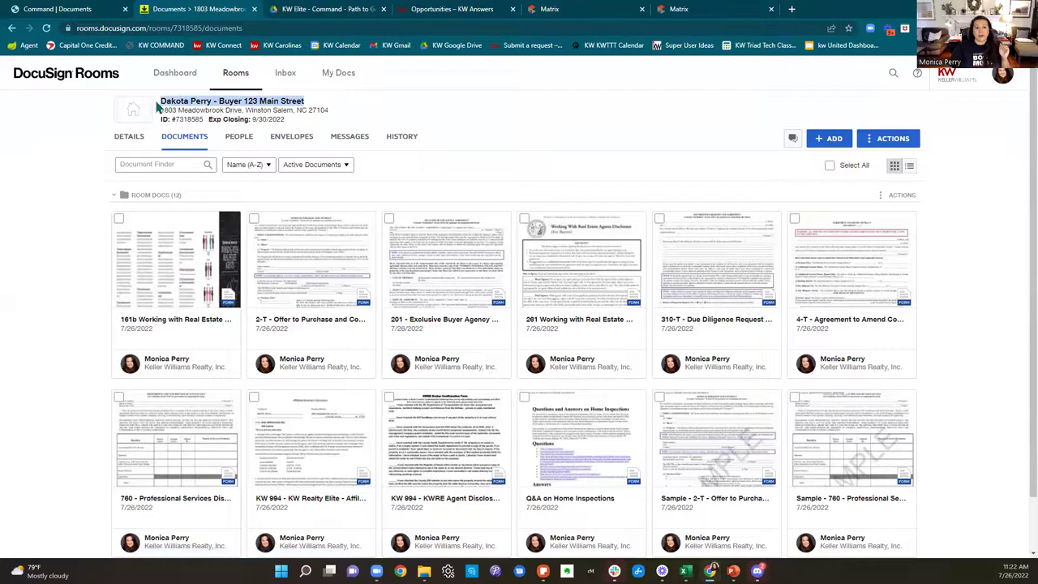
{"action": "key", "text": "ctrl+shift+Tab"}
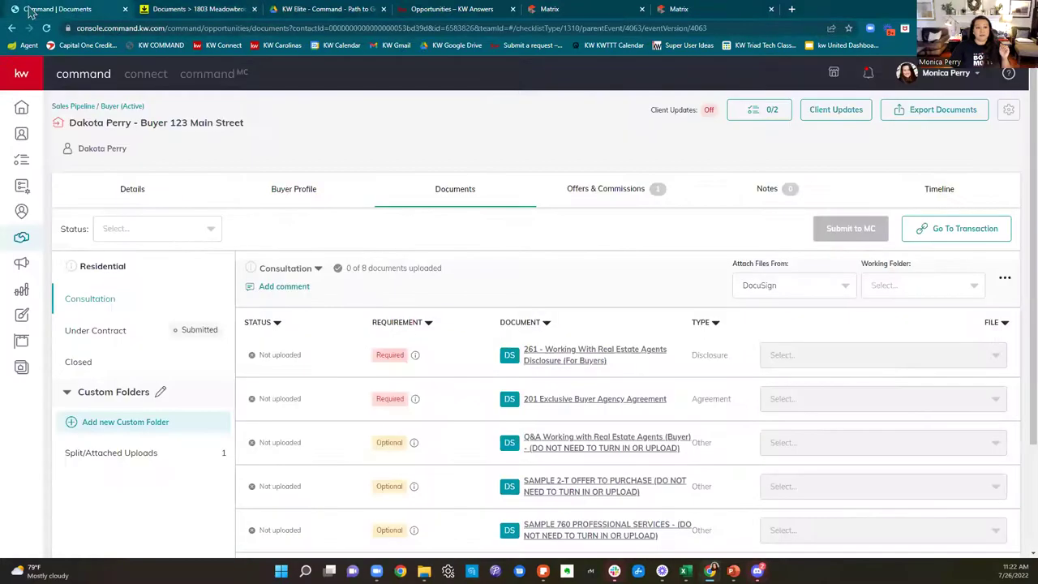
{"action": "left_click_drag", "start_coordinate": [69, 122], "coordinate": [253, 127]}
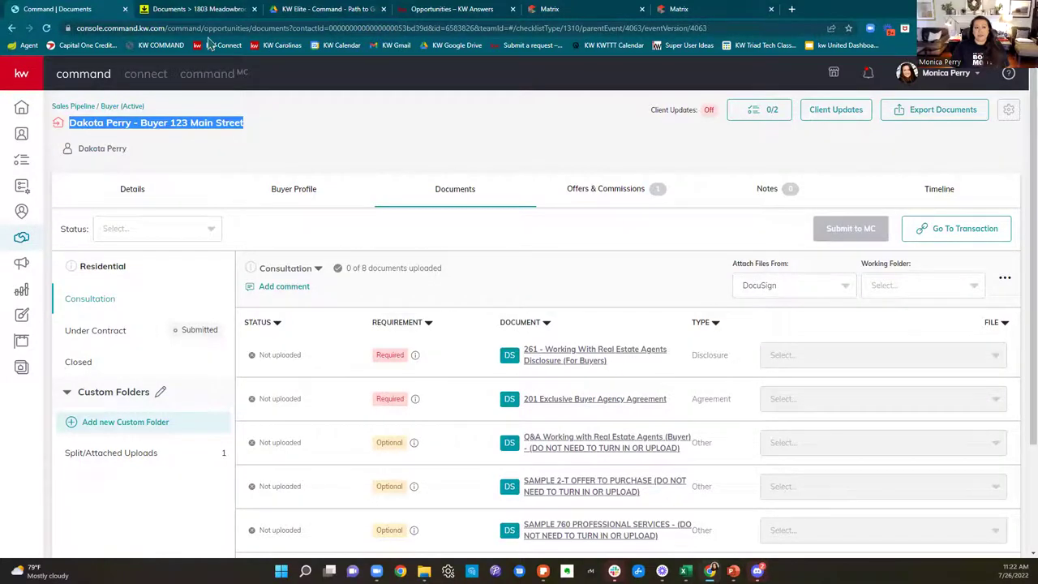
{"action": "key", "text": "ctrl+Tab"}
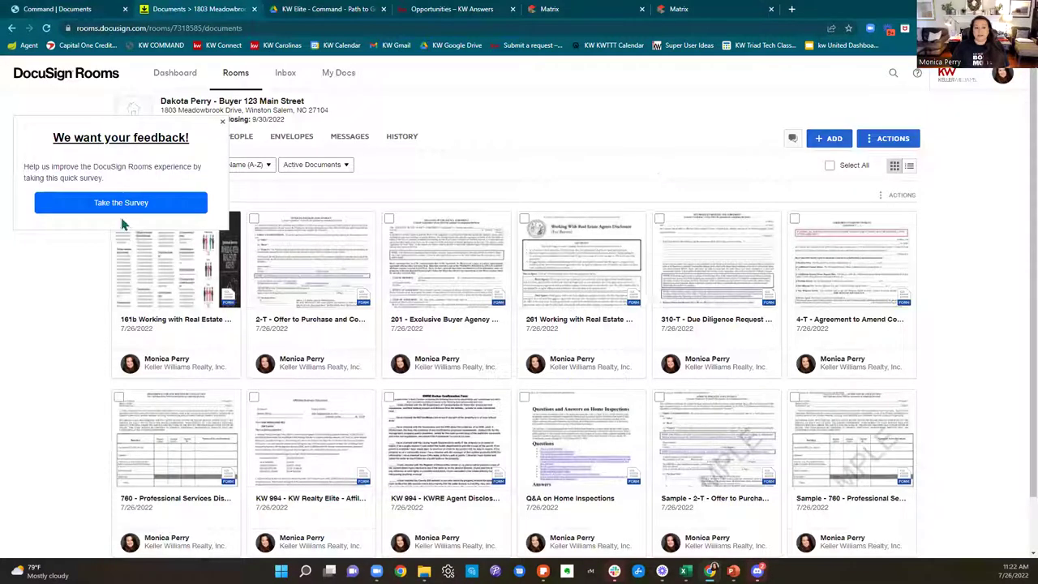
Step: Dismiss the feedback survey, review the twelve room documents, and open the + ADD source menu
{"action": "left_click", "coordinate": [222, 124]}
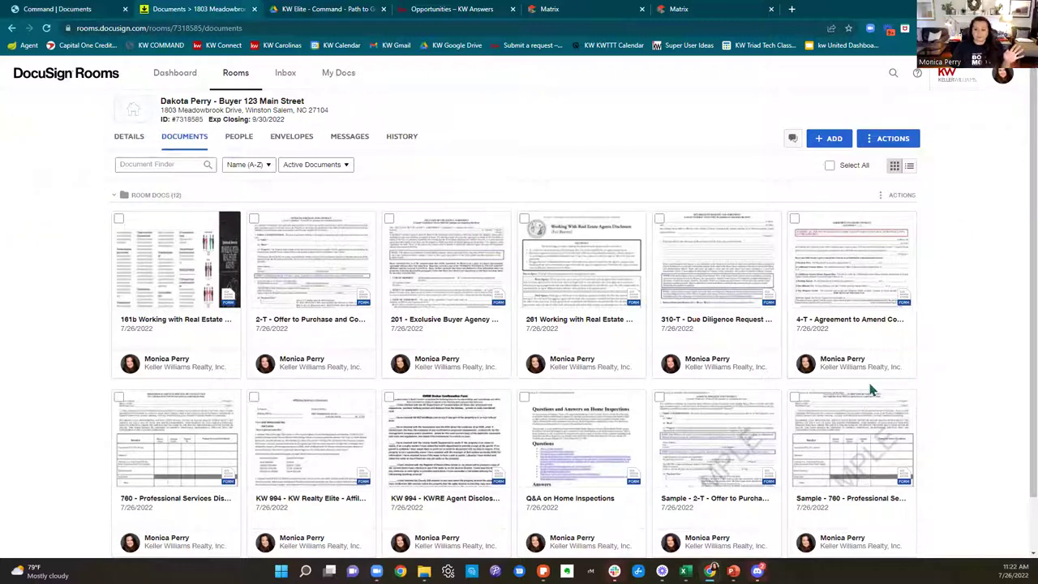
{"action": "scroll", "coordinate": [884, 377], "scroll_direction": "down", "scroll_amount": 2}
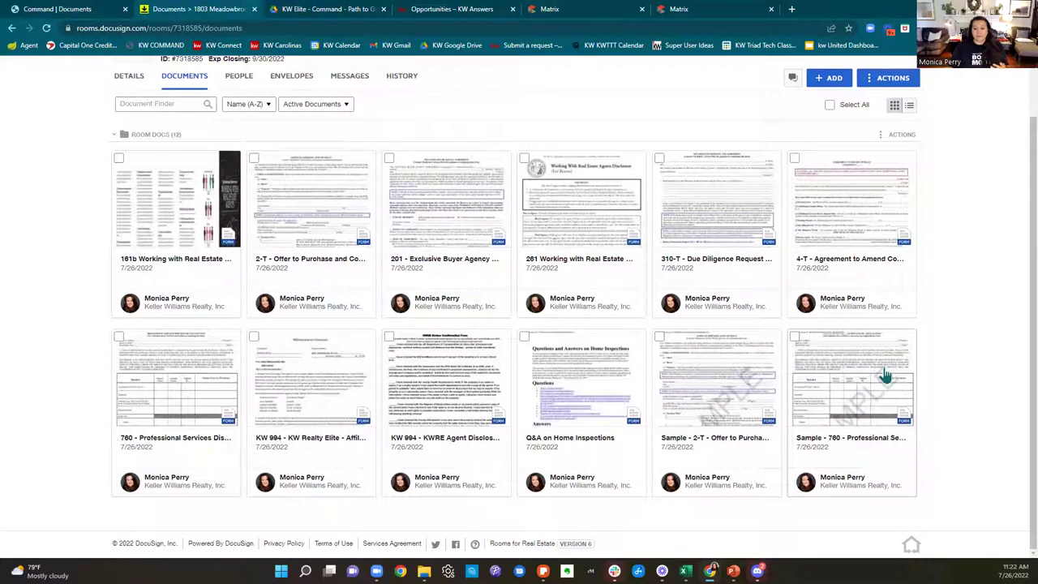
{"action": "scroll", "coordinate": [883, 376], "scroll_direction": "up", "scroll_amount": 2}
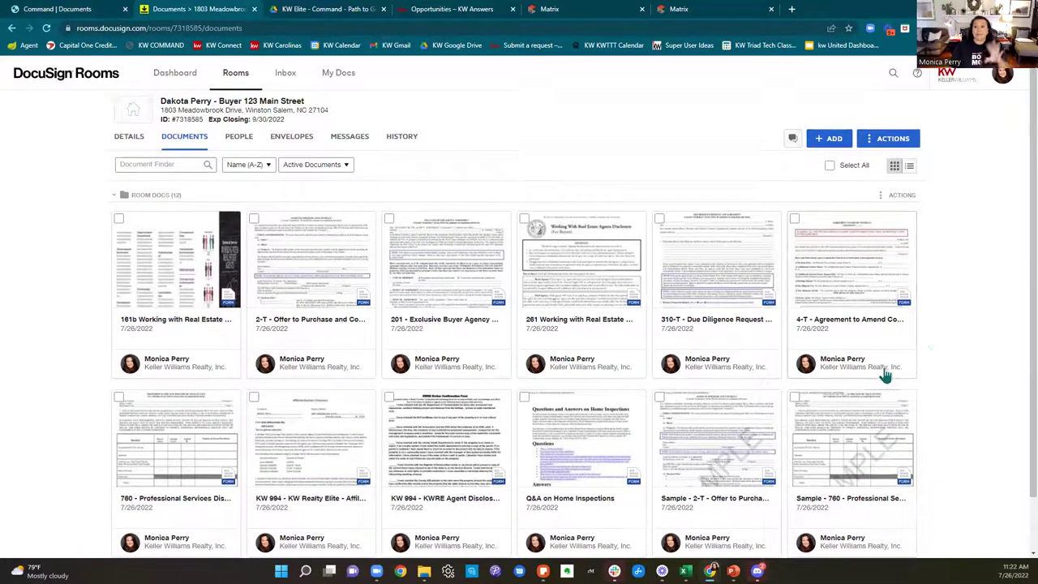
{"action": "scroll", "coordinate": [952, 331], "scroll_direction": "down", "scroll_amount": 2}
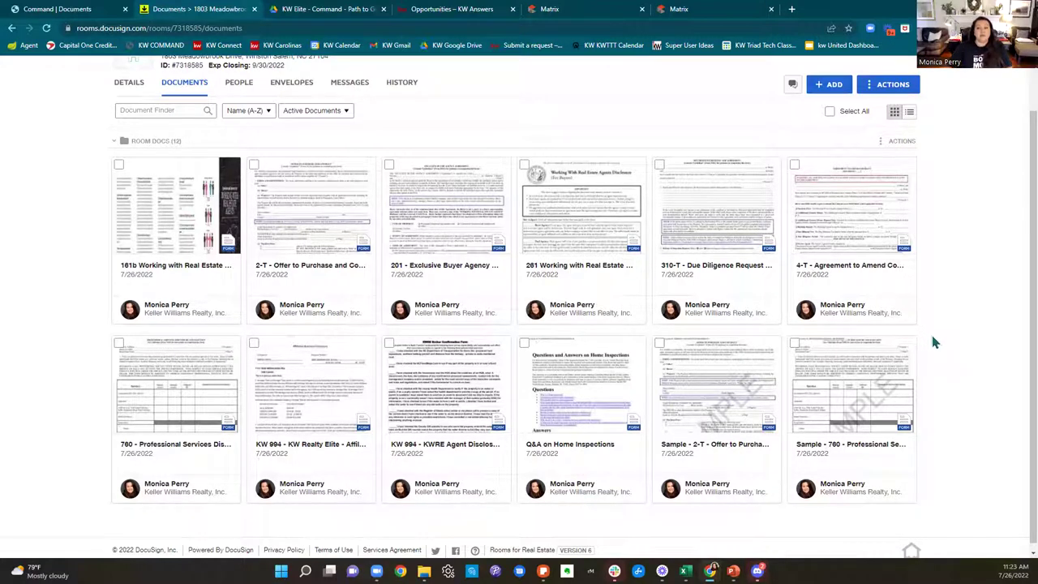
{"action": "scroll", "coordinate": [945, 235], "scroll_direction": "up", "scroll_amount": 1}
{"action": "left_click", "coordinate": [835, 139]}
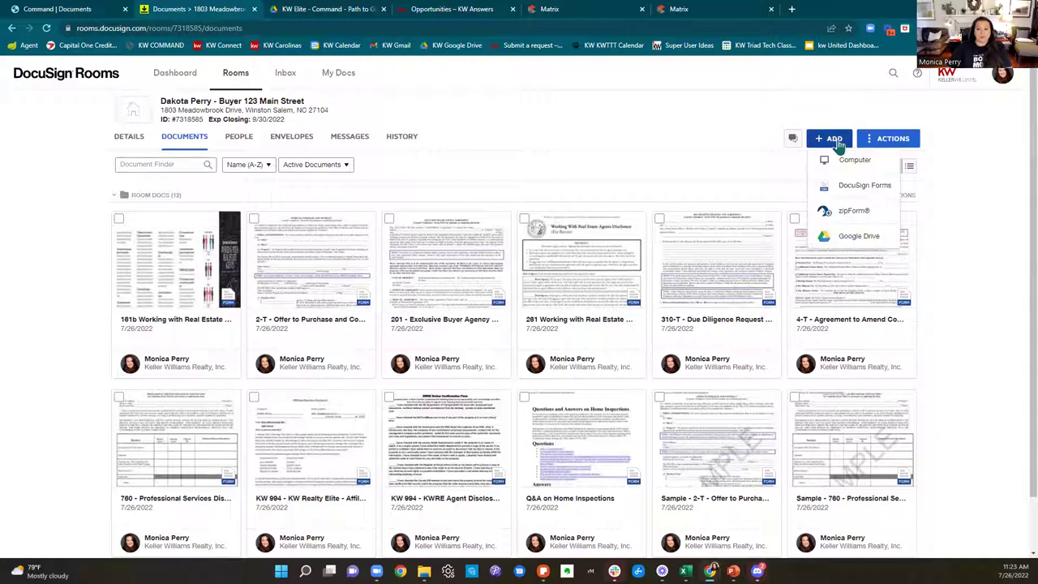
Step: Choose DocuSign Forms and expand the libraries to include TMLS - Triad MLS and TMLS - Triangle MLS
{"action": "left_click", "coordinate": [846, 188]}
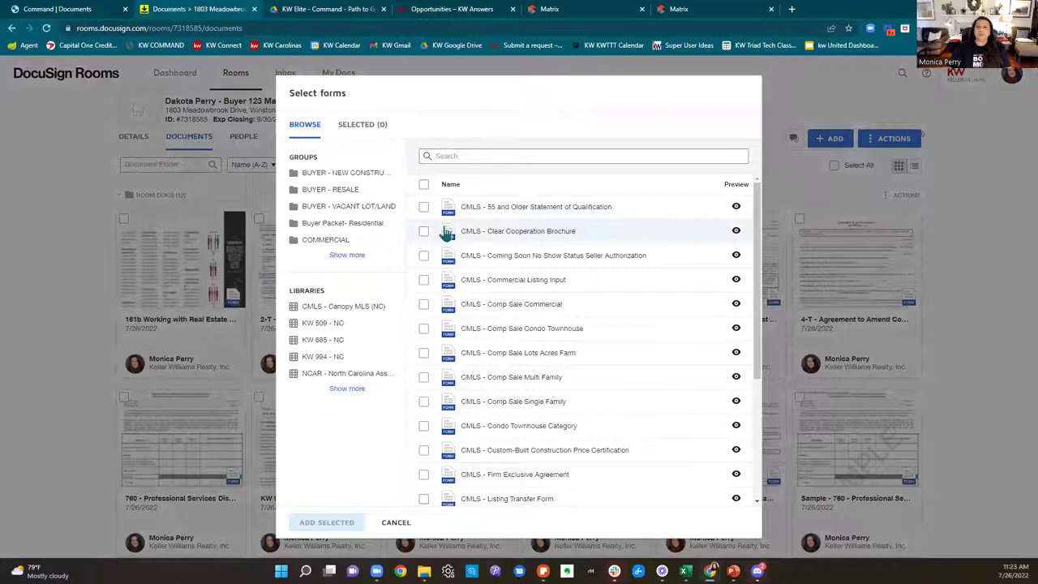
{"action": "left_click", "coordinate": [349, 261]}
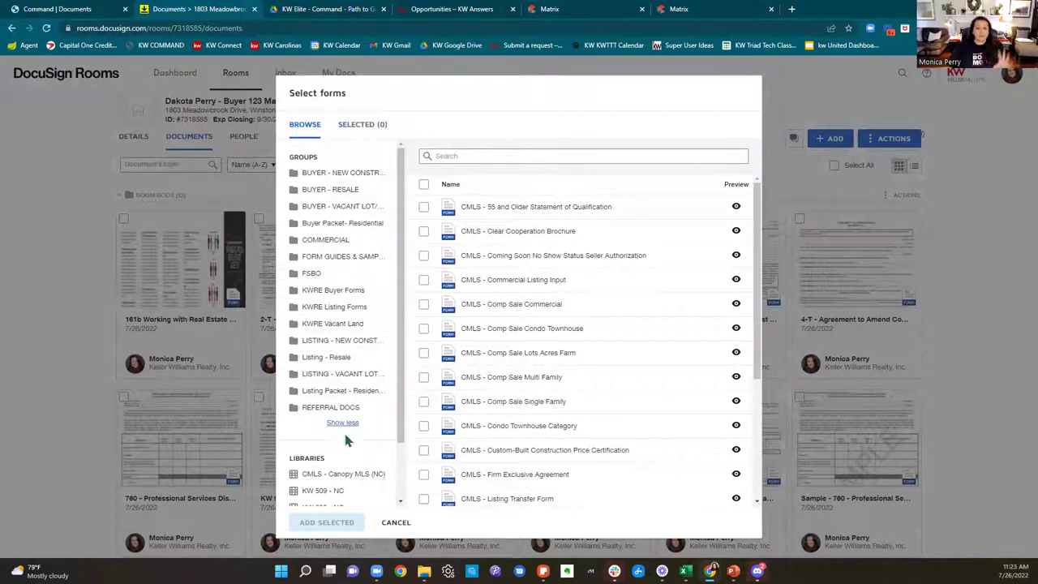
{"action": "left_click", "coordinate": [344, 423]}
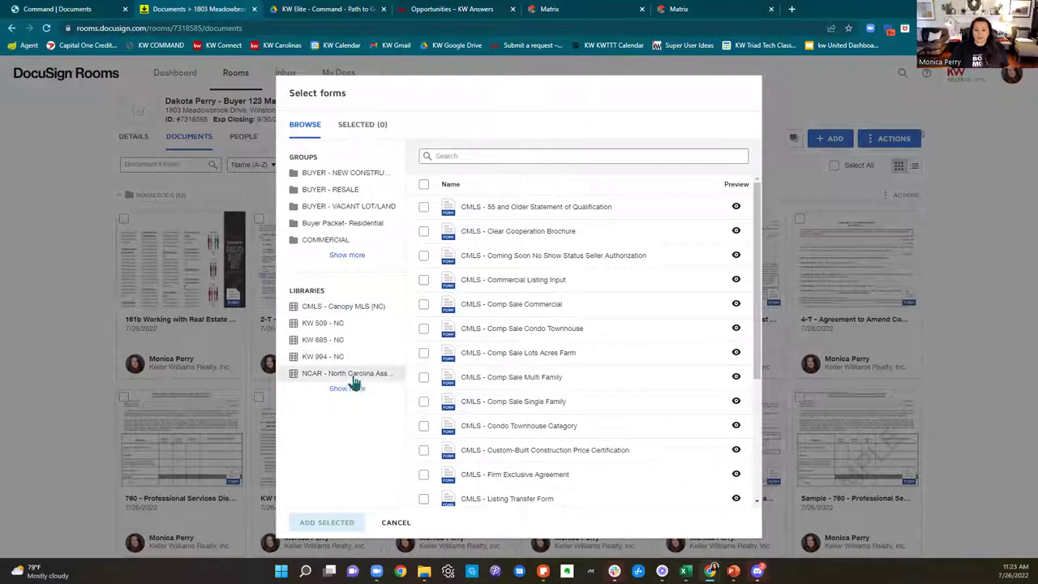
{"action": "left_click", "coordinate": [347, 388]}
{"action": "left_click", "coordinate": [340, 306]}
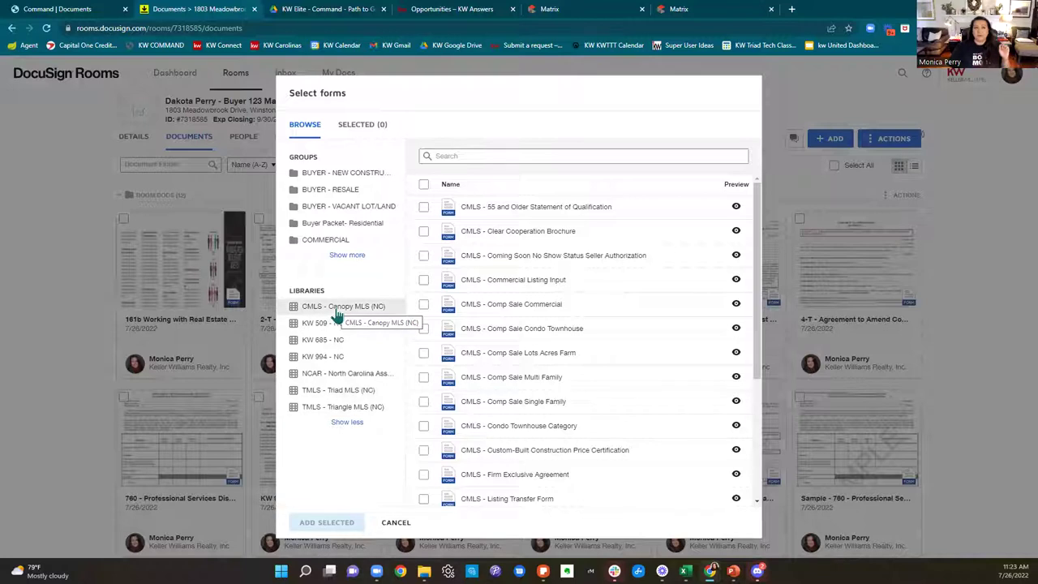
{"action": "left_click", "coordinate": [324, 395]}
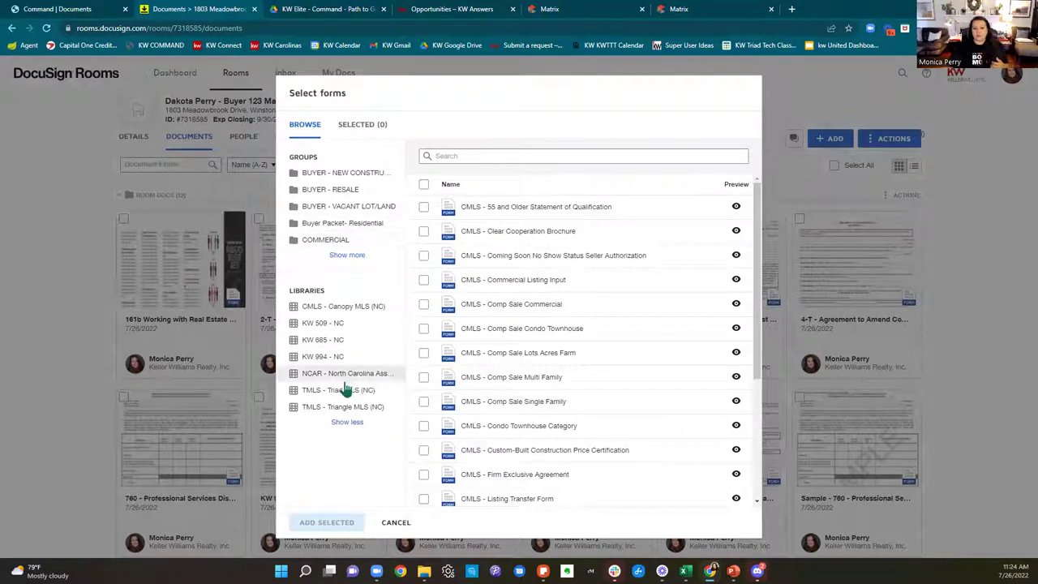
Step: Browse the NCAR library's forms, search for 'lead', then clear the search filter
{"action": "left_click", "coordinate": [347, 379]}
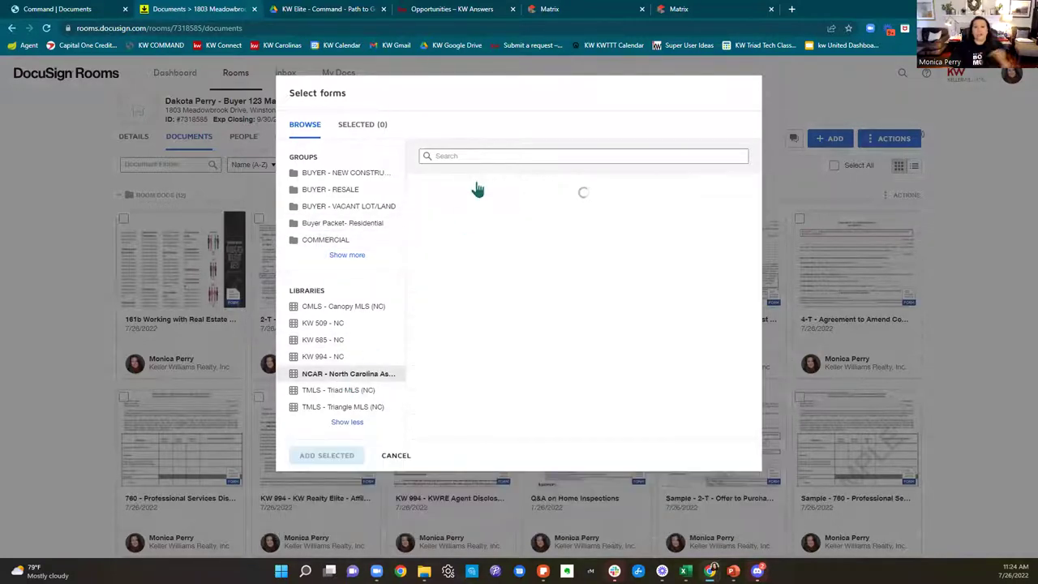
{"action": "scroll", "coordinate": [644, 345], "scroll_direction": "down", "scroll_amount": 10}
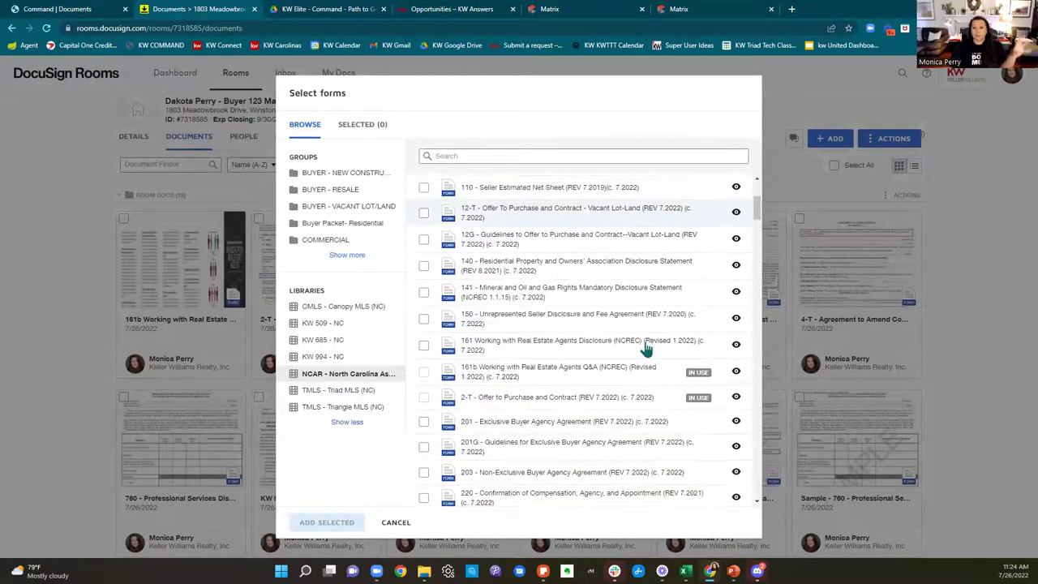
{"action": "scroll", "coordinate": [645, 344], "scroll_direction": "down", "scroll_amount": 15}
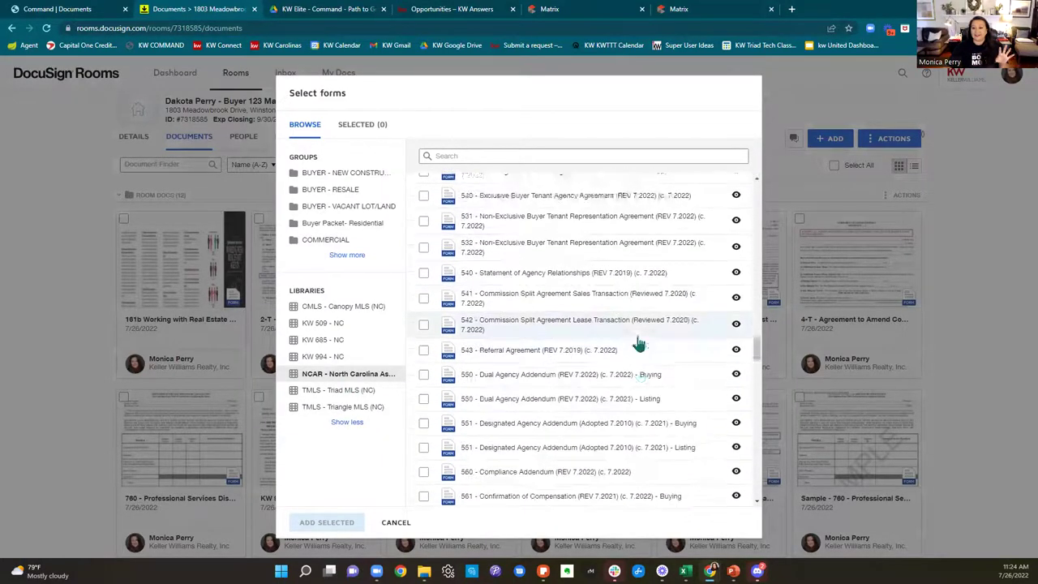
{"action": "scroll", "coordinate": [641, 349], "scroll_direction": "down", "scroll_amount": 15}
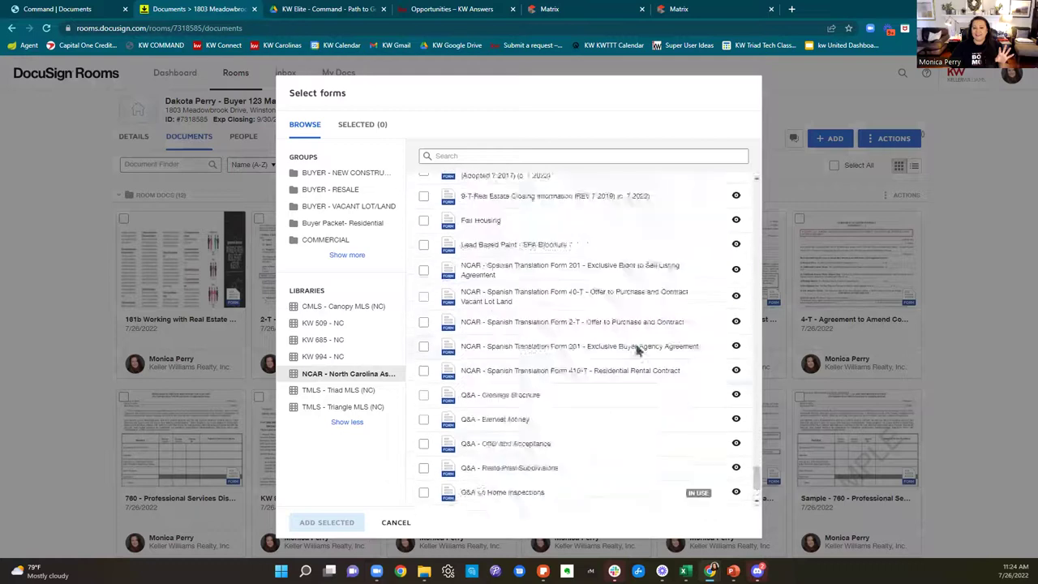
{"action": "left_click", "coordinate": [501, 155]}
{"action": "type", "text": "lead"}
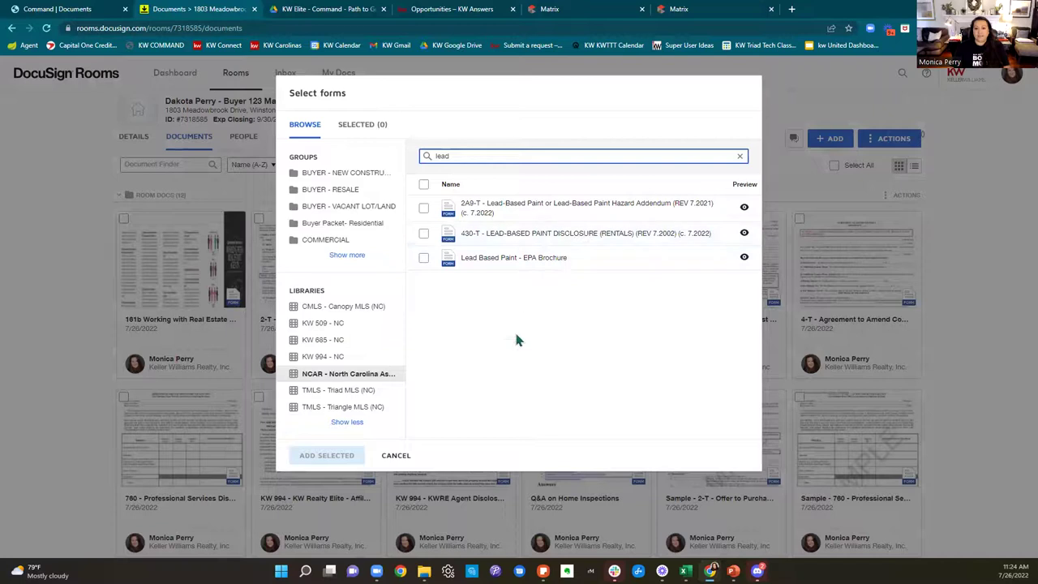
{"action": "left_click", "coordinate": [741, 158]}
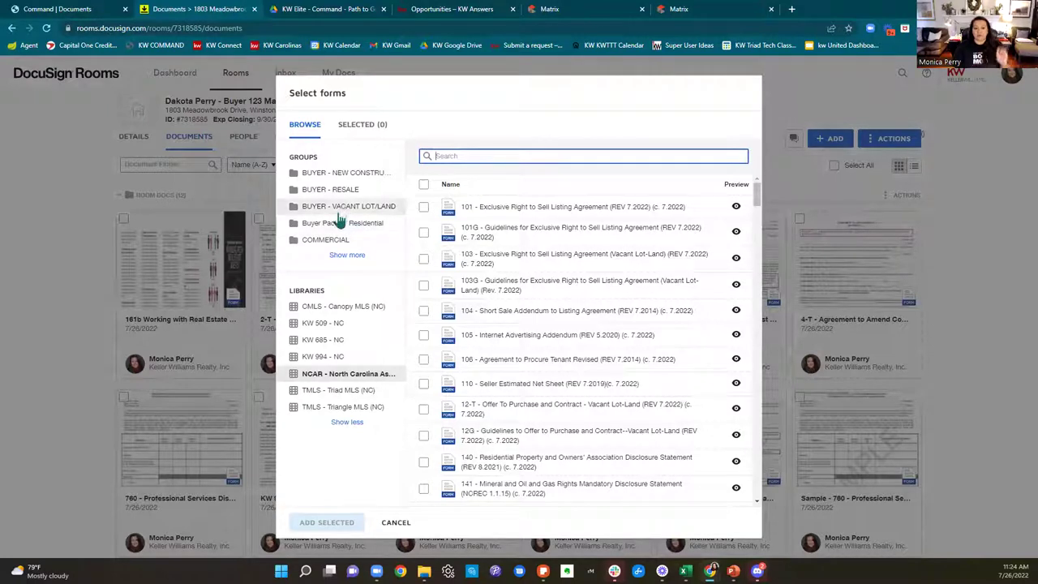
Step: Look through the KWRE Buyer Forms group, then cancel the form picker without adding forms
{"action": "left_click", "coordinate": [345, 255]}
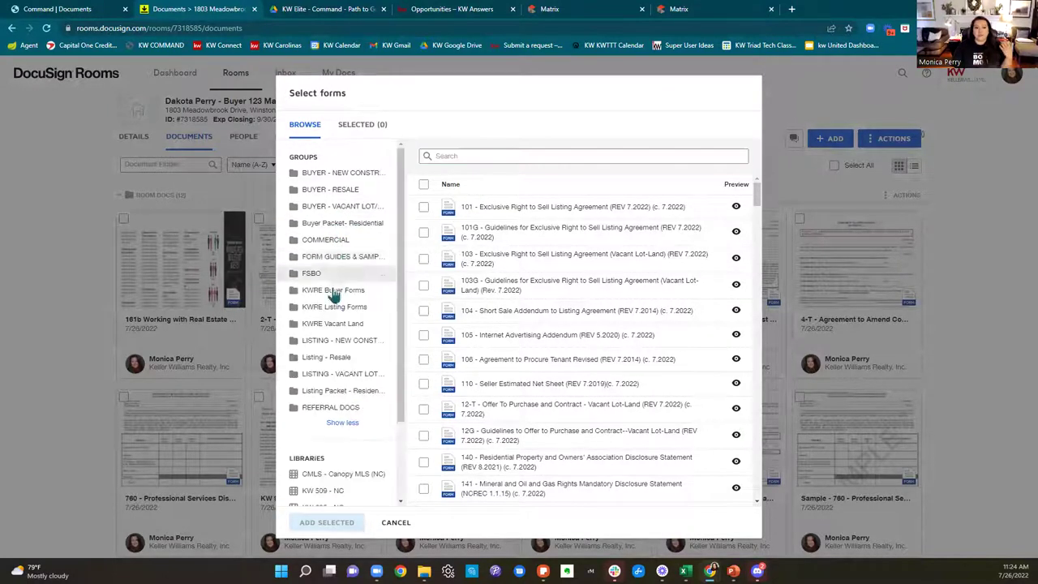
{"action": "left_click", "coordinate": [332, 292]}
{"action": "scroll", "coordinate": [539, 284], "scroll_direction": "down", "scroll_amount": 5}
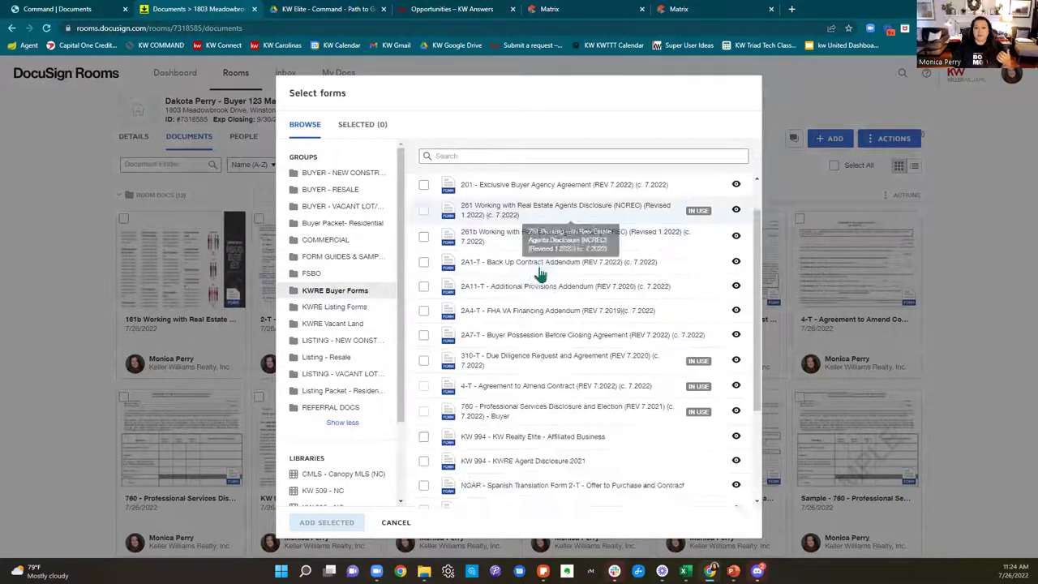
{"action": "scroll", "coordinate": [544, 324], "scroll_direction": "up", "scroll_amount": 3}
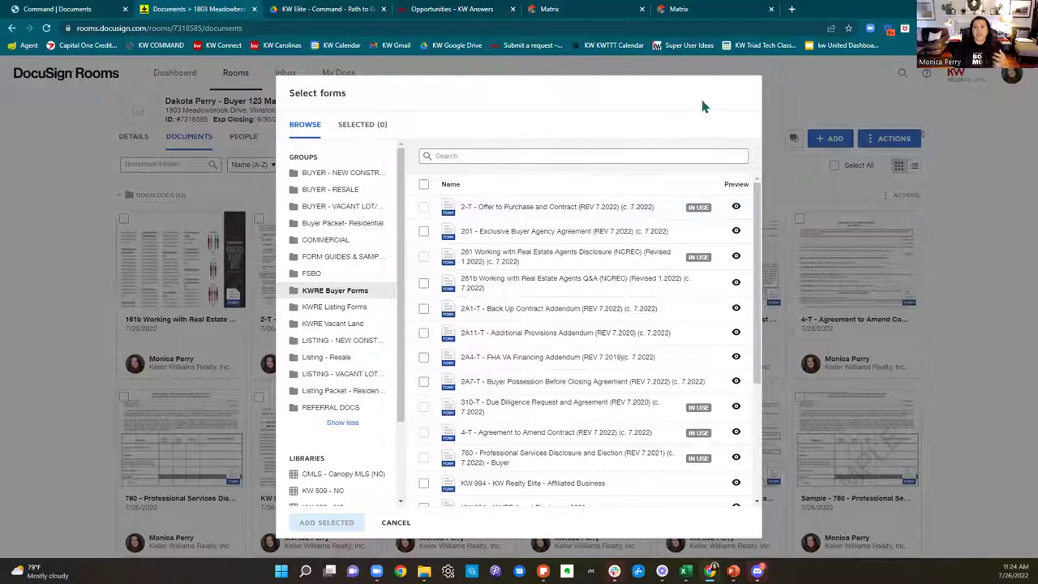
{"action": "left_click", "coordinate": [397, 523]}
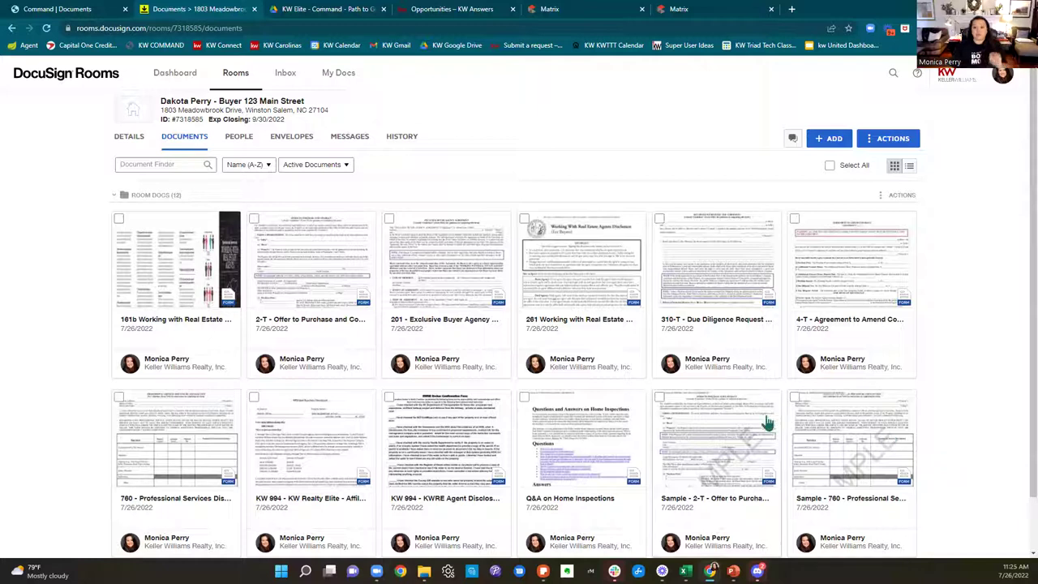
{"action": "left_click", "coordinate": [791, 11]}
Step: Load the Carolinas Educational Services website in a new tab and view its Education Calendars page
{"action": "type", "text": "carolinaseducationalservices.com"}
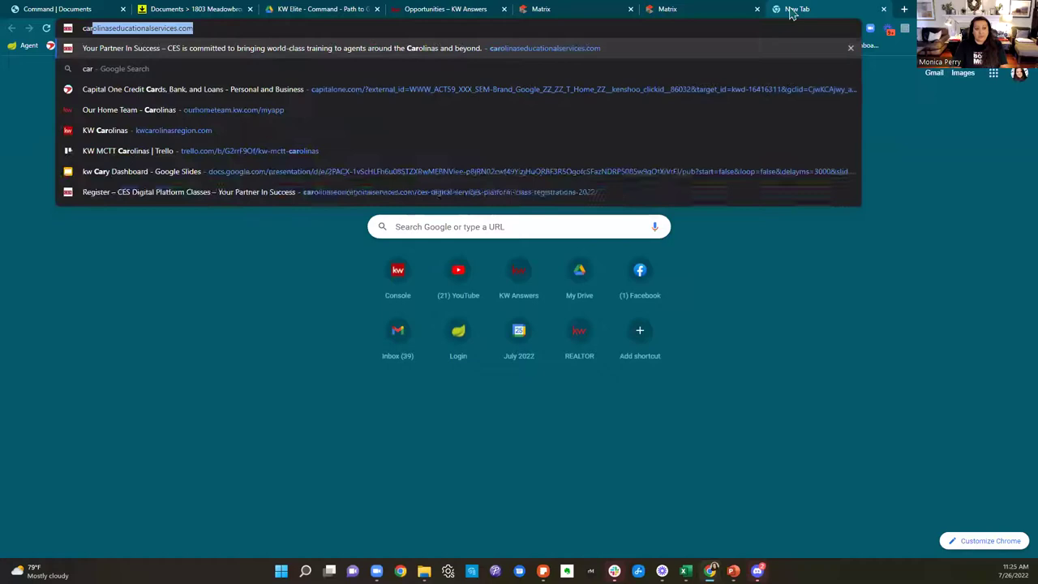
{"action": "key", "text": "Return"}
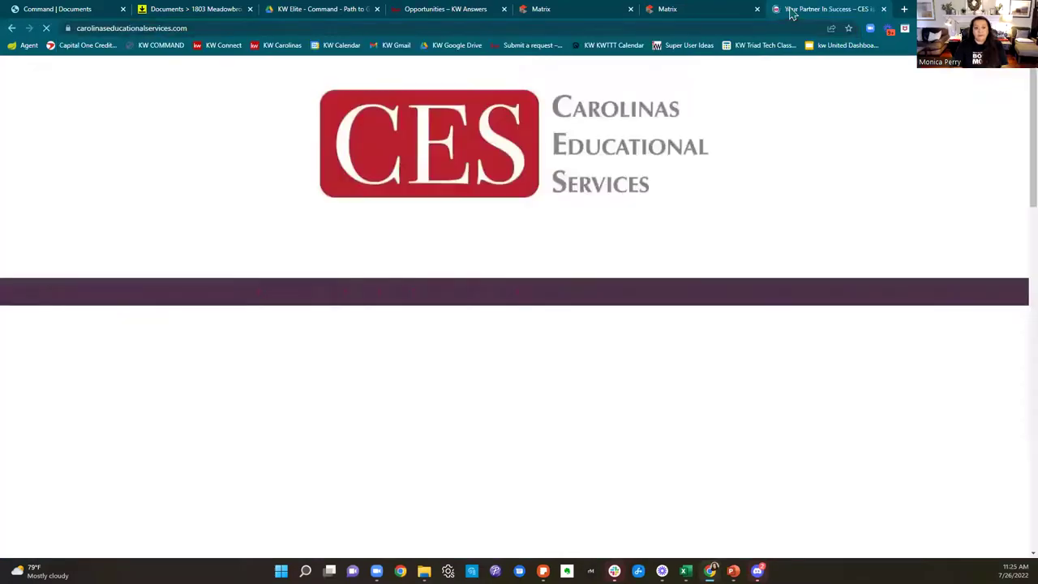
{"action": "mouse_move", "coordinate": [479, 295]}
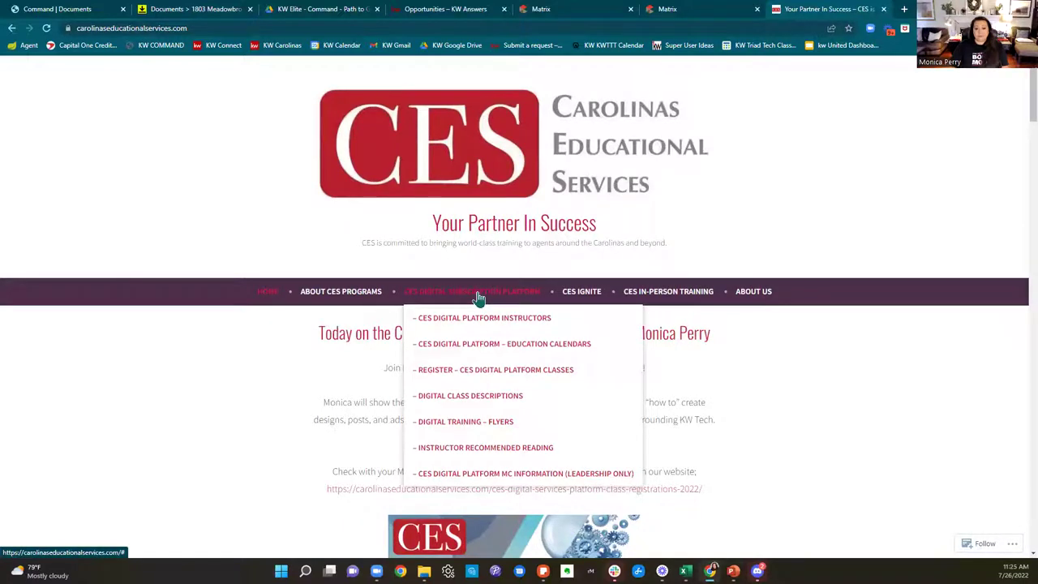
{"action": "left_click", "coordinate": [488, 343]}
{"action": "scroll", "coordinate": [735, 354], "scroll_direction": "down", "scroll_amount": 4}
{"action": "scroll", "coordinate": [778, 352], "scroll_direction": "down", "scroll_amount": 4}
{"action": "scroll", "coordinate": [812, 341], "scroll_direction": "down", "scroll_amount": 5}
{"action": "scroll", "coordinate": [769, 141], "scroll_direction": "up", "scroll_amount": 20}
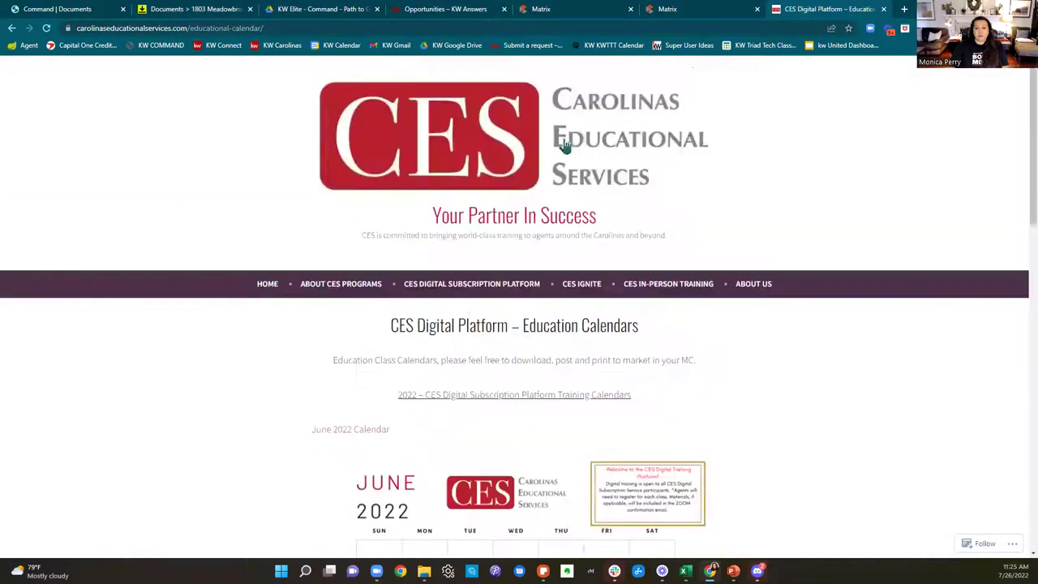
Step: Return to the CES home page and open page 2 of the training posts
{"action": "mouse_move", "coordinate": [462, 300]}
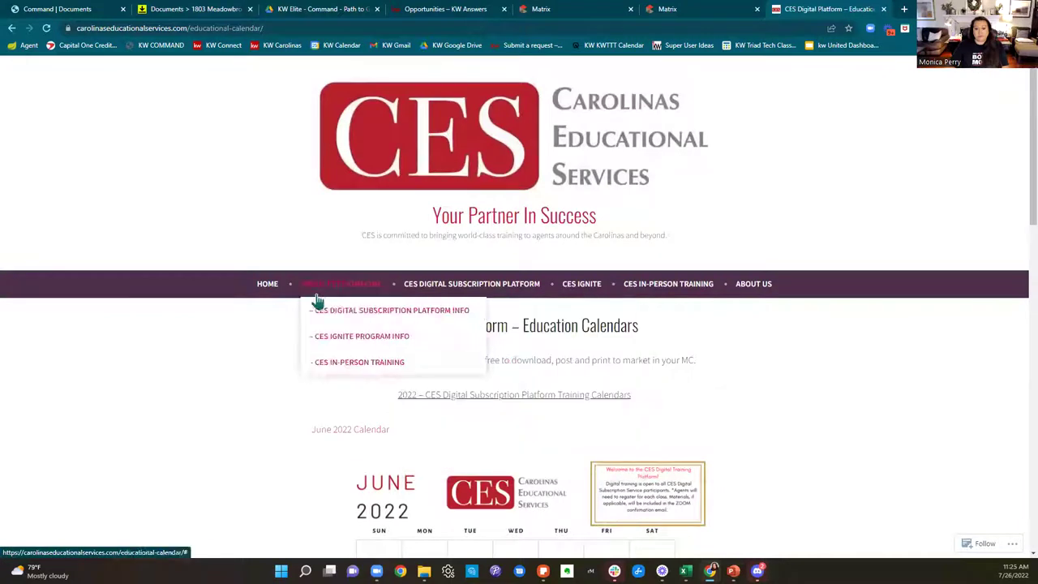
{"action": "left_click", "coordinate": [269, 285]}
{"action": "scroll", "coordinate": [710, 273], "scroll_direction": "down", "scroll_amount": 4}
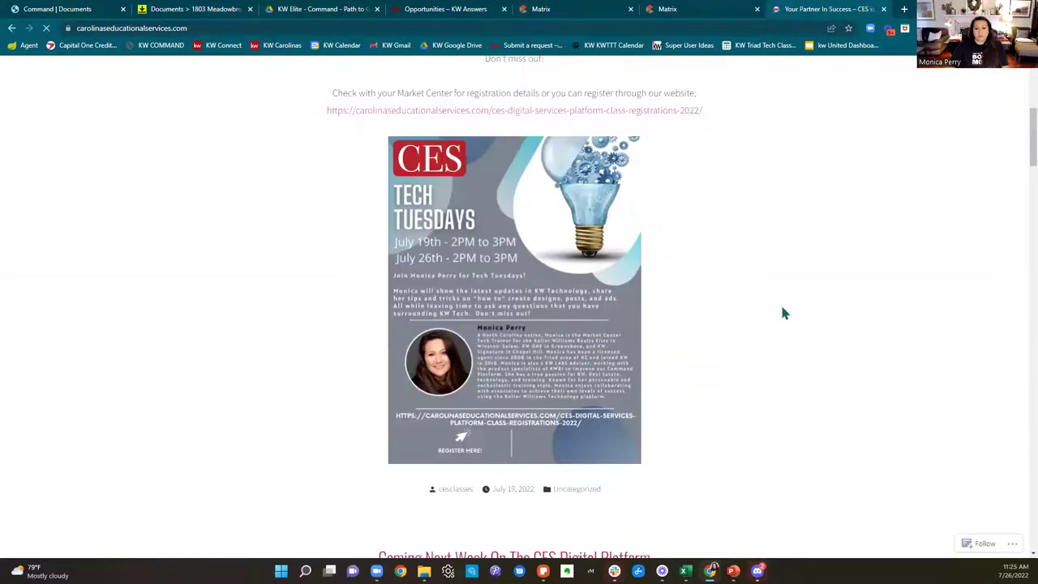
{"action": "scroll", "coordinate": [783, 313], "scroll_direction": "down", "scroll_amount": 1}
{"action": "scroll", "coordinate": [783, 313], "scroll_direction": "down", "scroll_amount": 6}
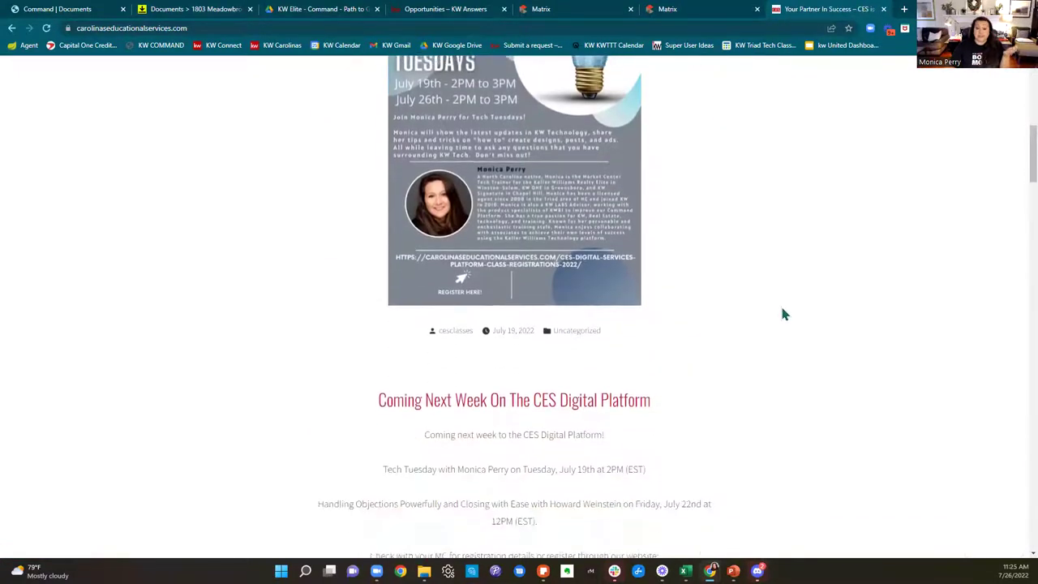
{"action": "scroll", "coordinate": [783, 313], "scroll_direction": "down", "scroll_amount": 10}
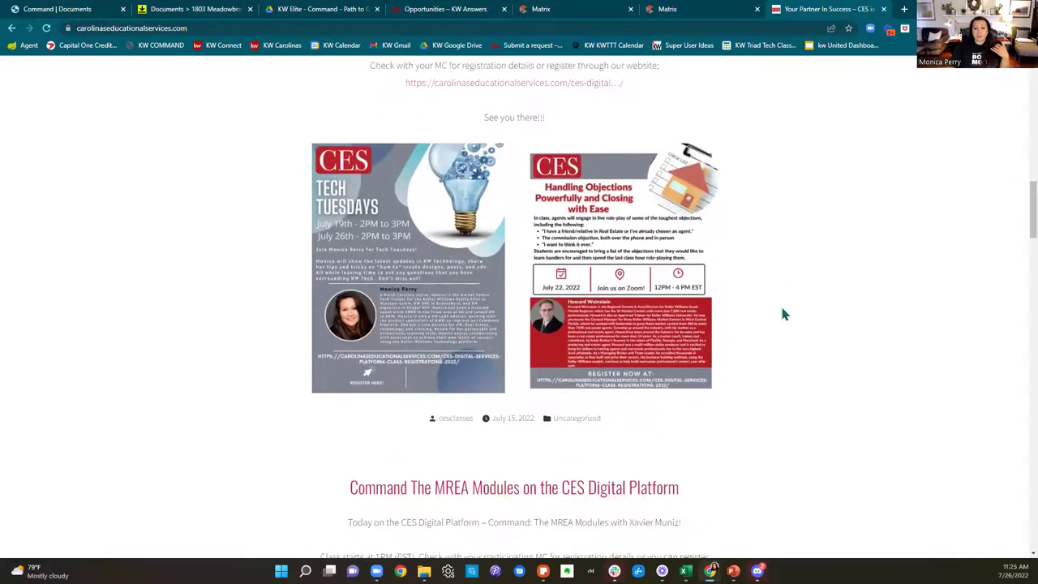
{"action": "scroll", "coordinate": [783, 314], "scroll_direction": "down", "scroll_amount": 15}
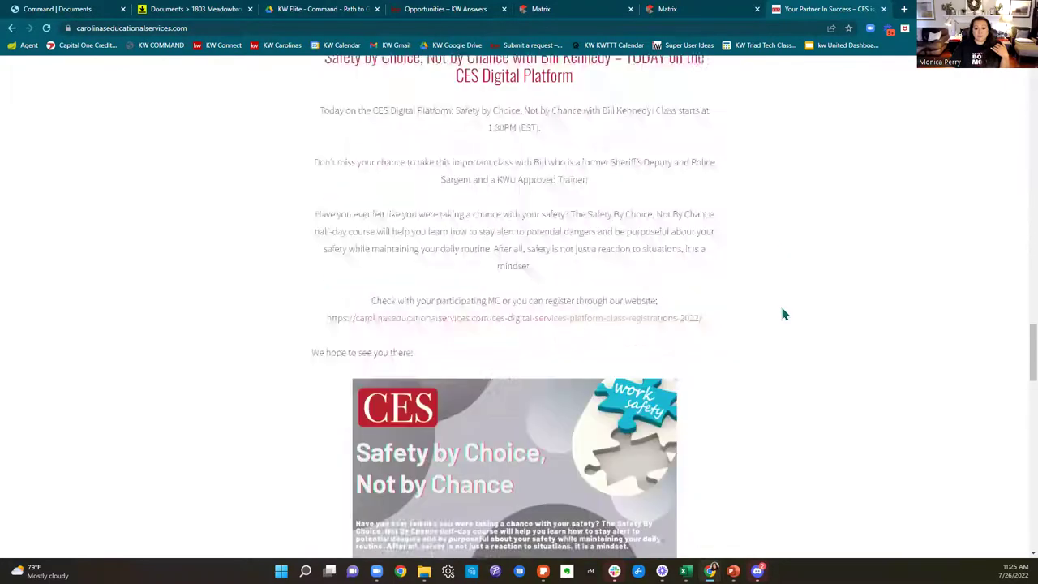
{"action": "scroll", "coordinate": [783, 312], "scroll_direction": "down", "scroll_amount": 8}
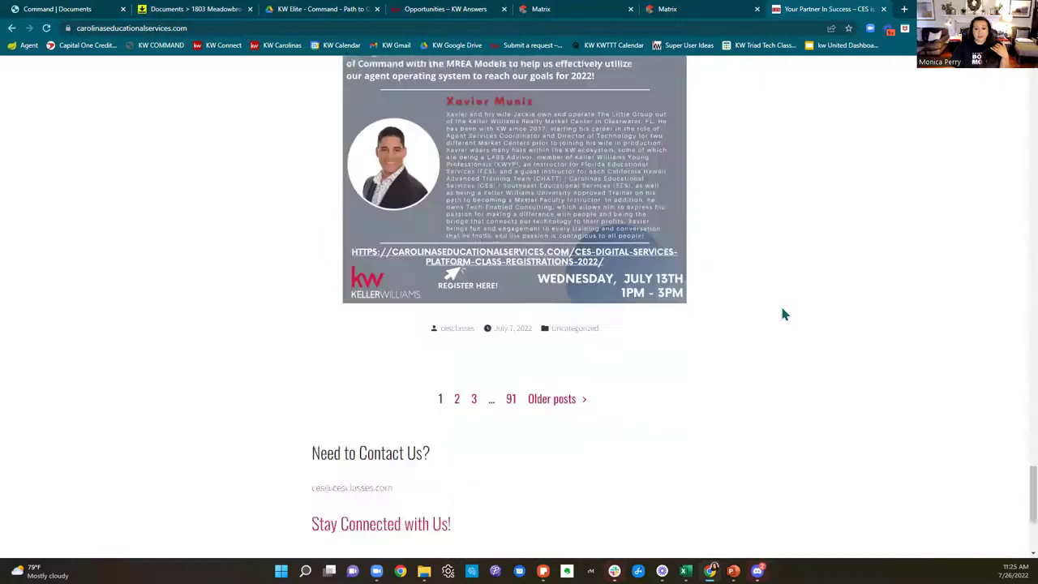
{"action": "scroll", "coordinate": [727, 315], "scroll_direction": "up", "scroll_amount": 3}
{"action": "left_click", "coordinate": [455, 393]}
{"action": "scroll", "coordinate": [500, 490], "scroll_direction": "down", "scroll_amount": 3}
{"action": "scroll", "coordinate": [524, 491], "scroll_direction": "up", "scroll_amount": 3}
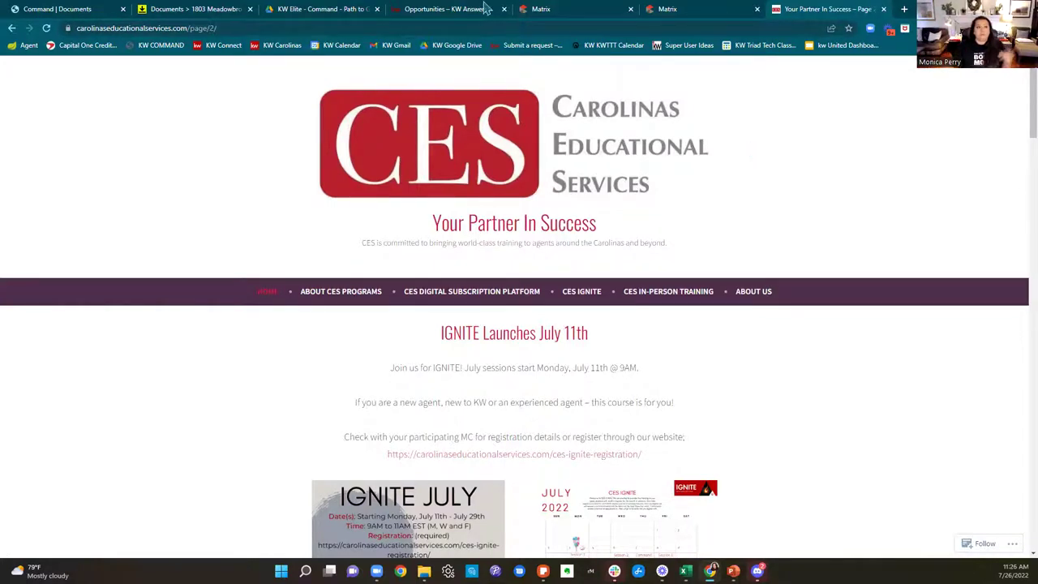
{"action": "left_click", "coordinate": [65, 8]}
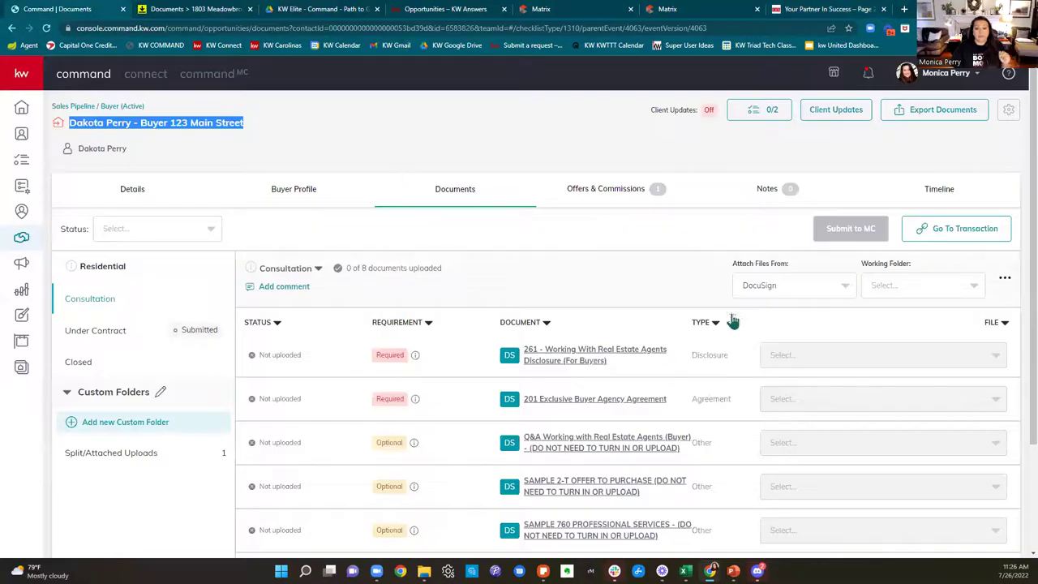
Step: Apply the first form template to the 201 Exclusive Buyer Agency document in the DocuSign room
{"action": "scroll", "coordinate": [764, 302], "scroll_direction": "down", "scroll_amount": 2}
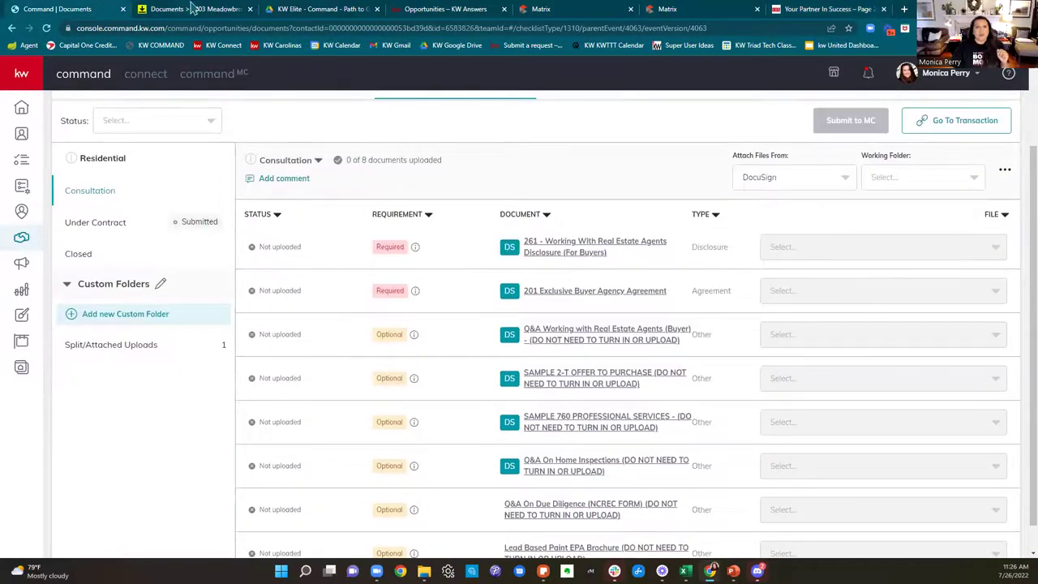
{"action": "left_click", "coordinate": [194, 8]}
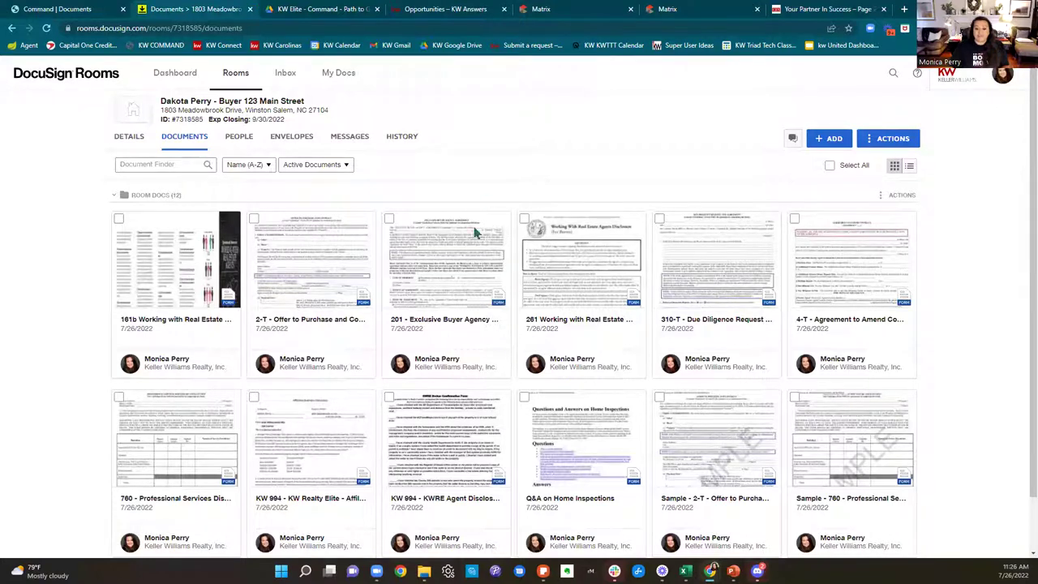
{"action": "right_click", "coordinate": [448, 273]}
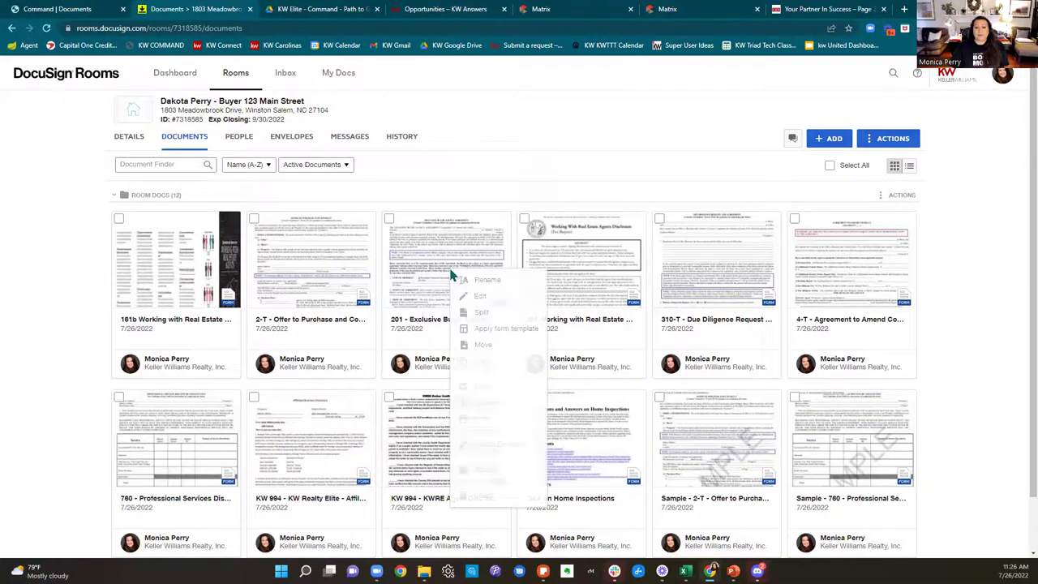
{"action": "left_click", "coordinate": [501, 328]}
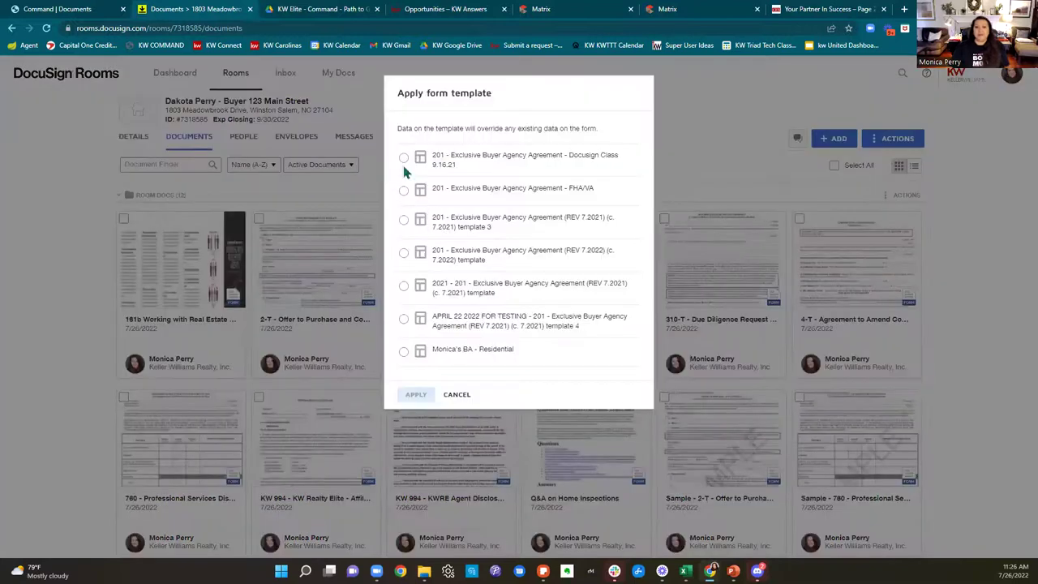
{"action": "left_click", "coordinate": [403, 157]}
{"action": "left_click", "coordinate": [416, 395]}
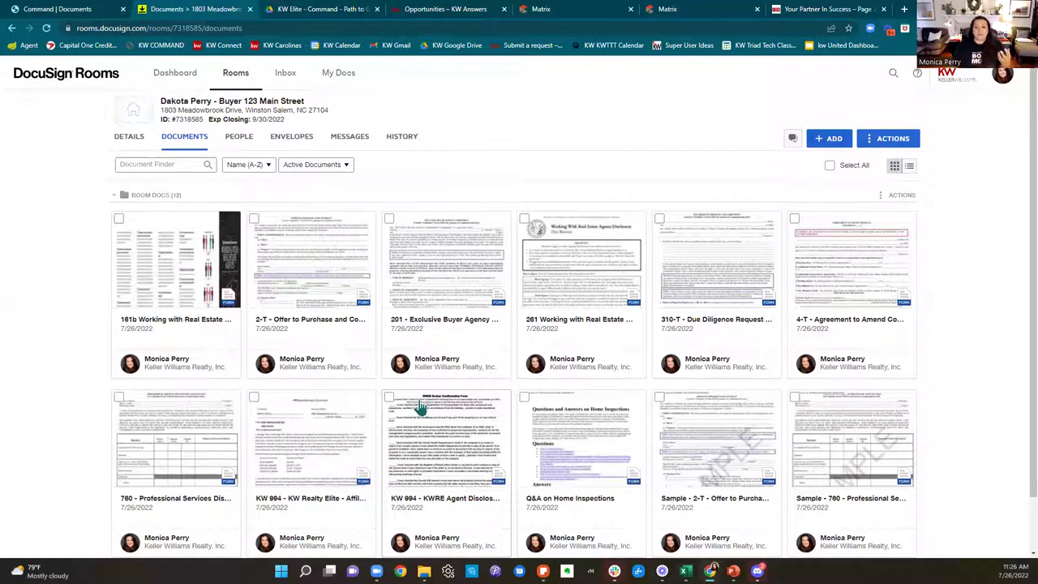
Step: Apply the first form template to the 2-T Offer to Purchase document
{"action": "right_click", "coordinate": [324, 283]}
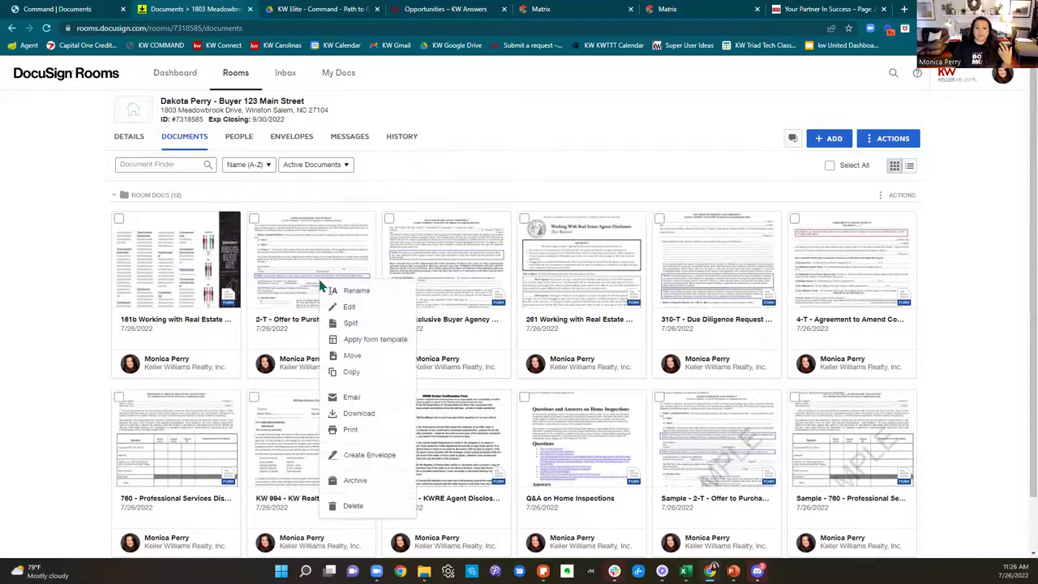
{"action": "left_click", "coordinate": [373, 340]}
{"action": "left_click", "coordinate": [403, 158]}
{"action": "left_click", "coordinate": [415, 236]}
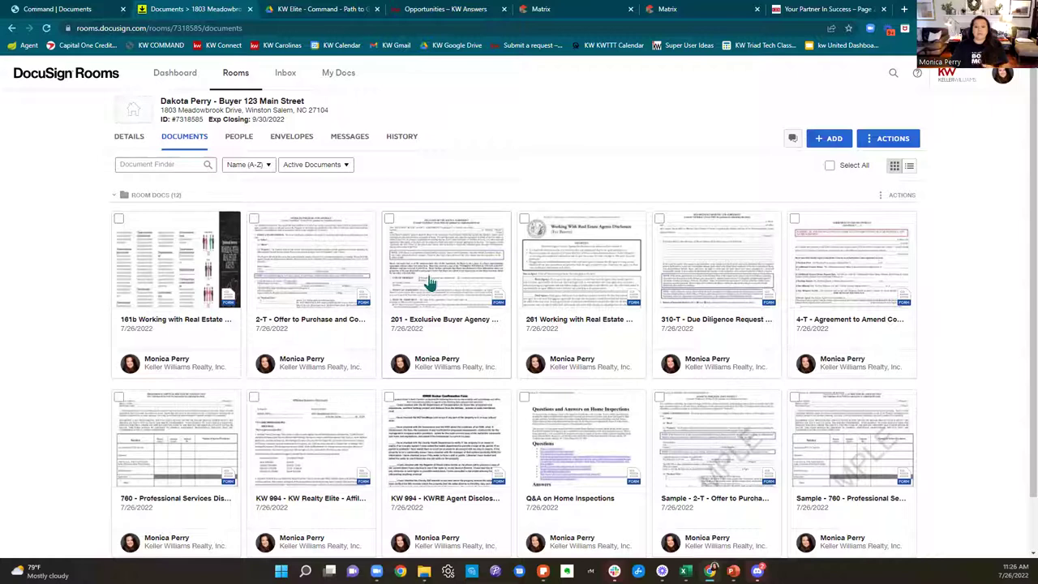
{"action": "left_click", "coordinate": [129, 143]}
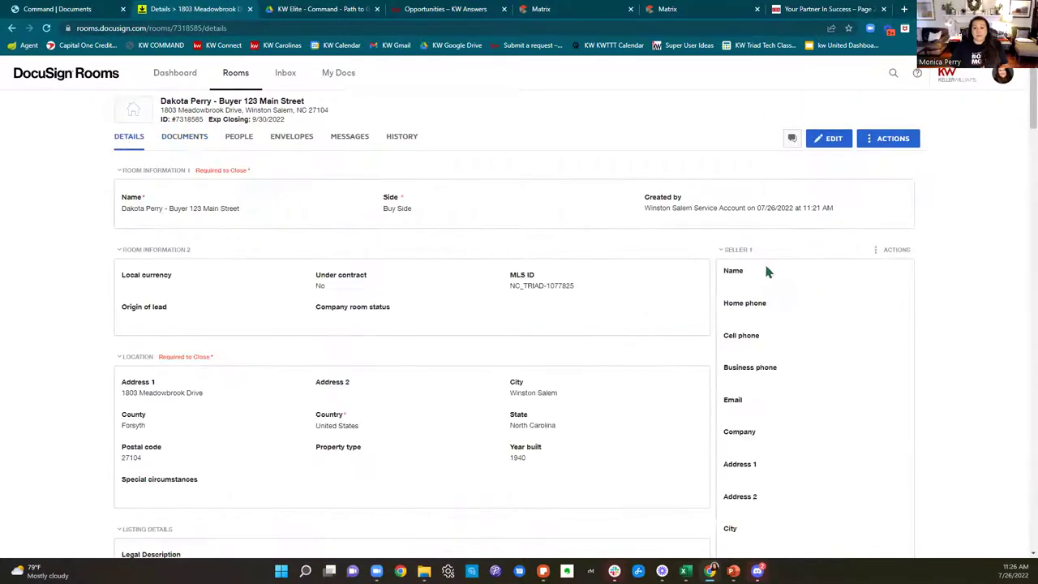
{"action": "scroll", "coordinate": [764, 270], "scroll_direction": "down", "scroll_amount": 5}
{"action": "scroll", "coordinate": [785, 276], "scroll_direction": "down", "scroll_amount": 10}
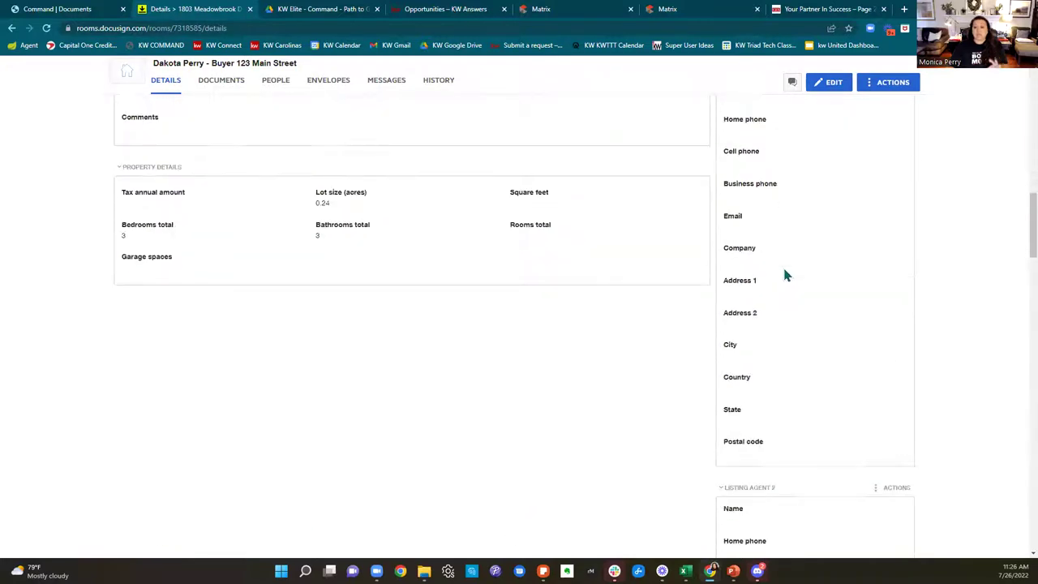
{"action": "scroll", "coordinate": [784, 276], "scroll_direction": "down", "scroll_amount": 6}
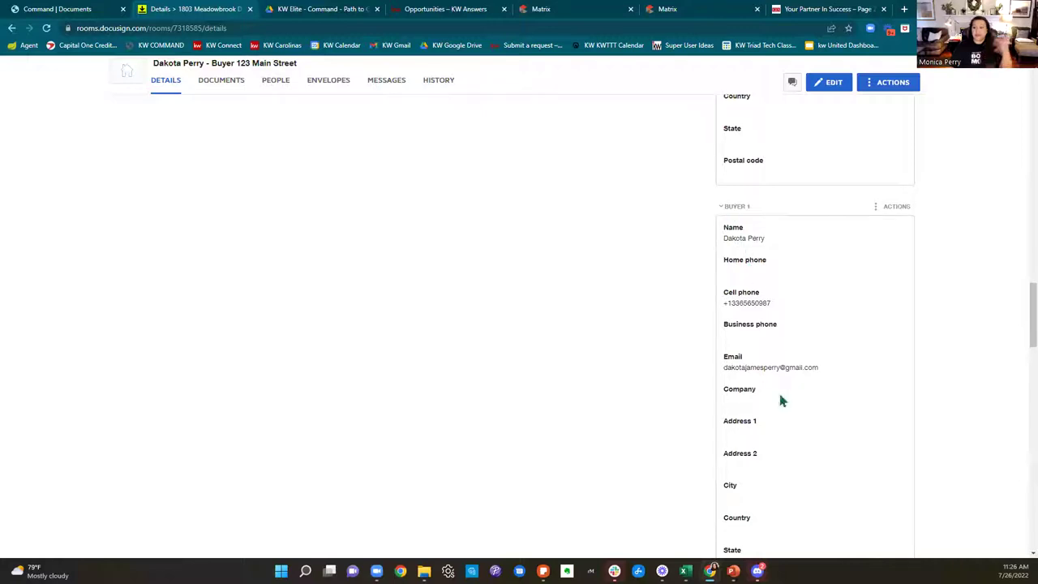
{"action": "scroll", "coordinate": [778, 393], "scroll_direction": "down", "scroll_amount": 2}
{"action": "scroll", "coordinate": [781, 401], "scroll_direction": "down", "scroll_amount": 7}
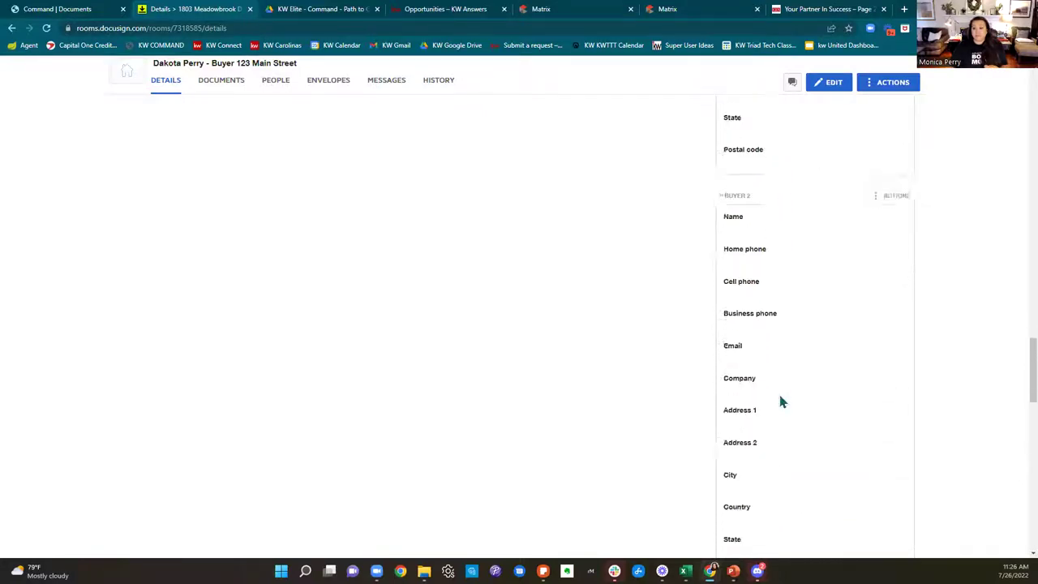
{"action": "scroll", "coordinate": [847, 332], "scroll_direction": "down", "scroll_amount": 3}
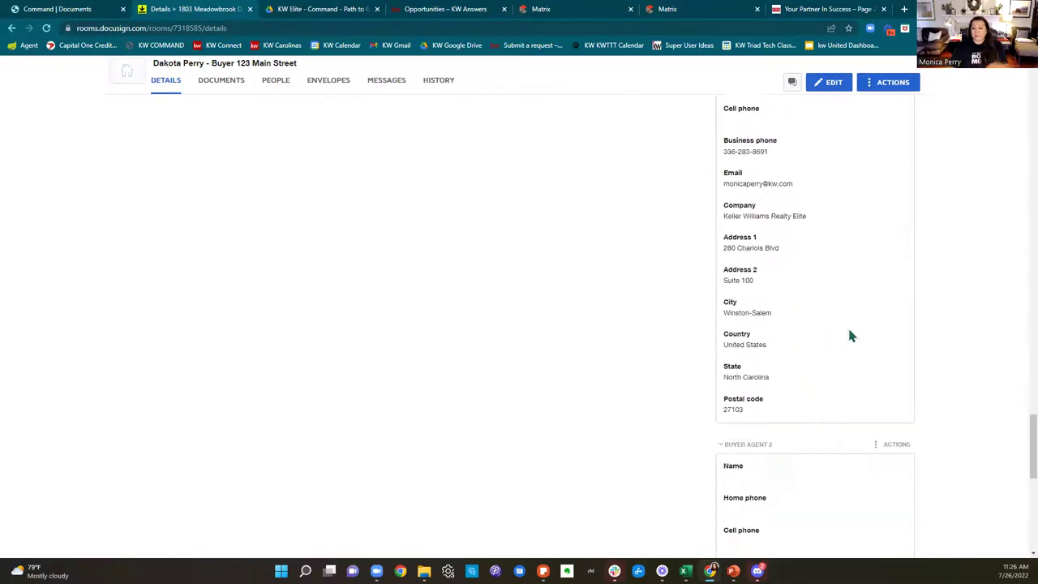
{"action": "scroll", "coordinate": [848, 330], "scroll_direction": "down", "scroll_amount": 6}
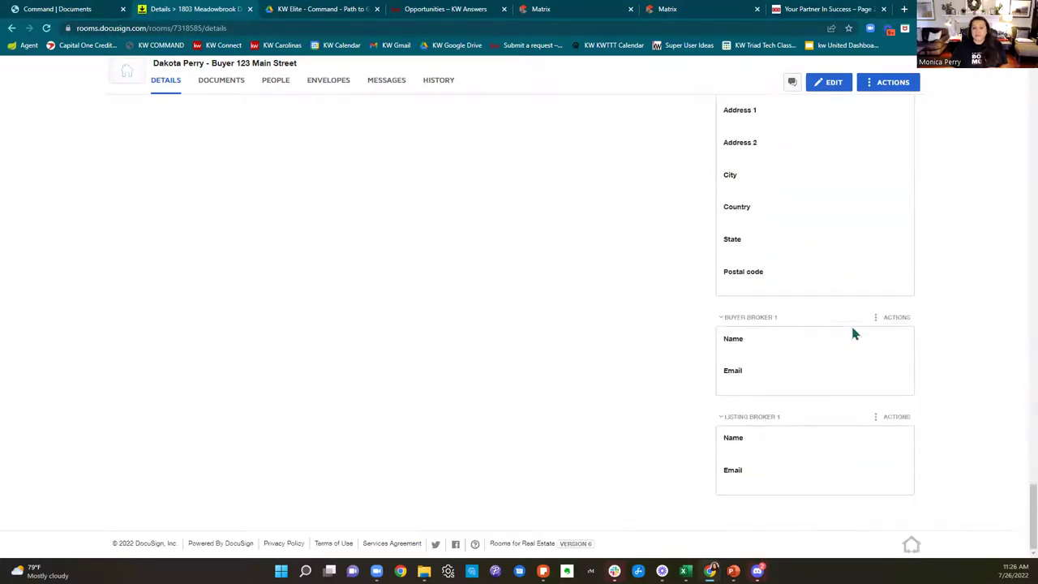
{"action": "scroll", "coordinate": [855, 347], "scroll_direction": "up", "scroll_amount": 15}
{"action": "scroll", "coordinate": [603, 261], "scroll_direction": "up", "scroll_amount": 10}
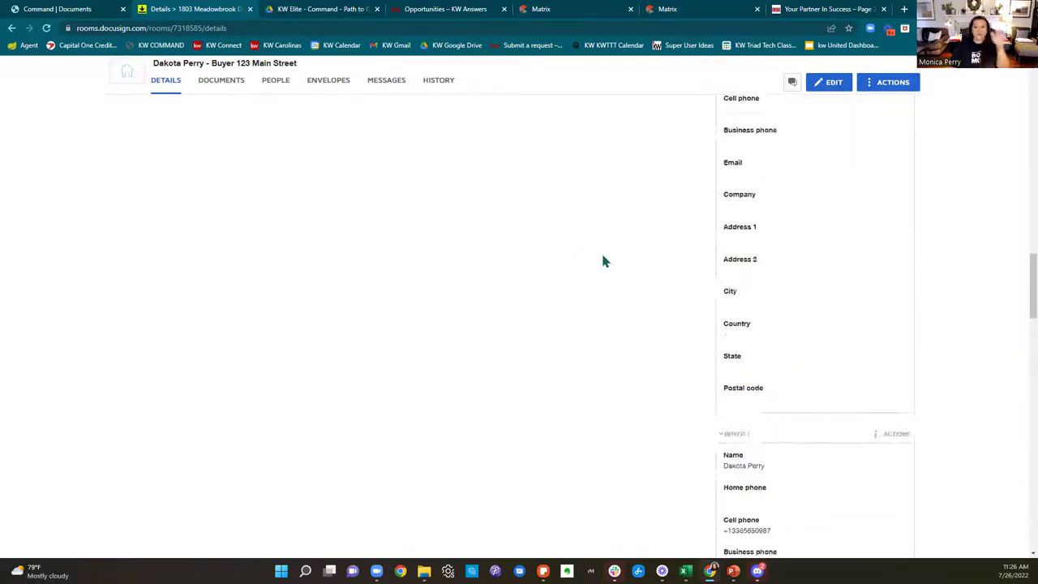
{"action": "scroll", "coordinate": [600, 259], "scroll_direction": "up", "scroll_amount": 4}
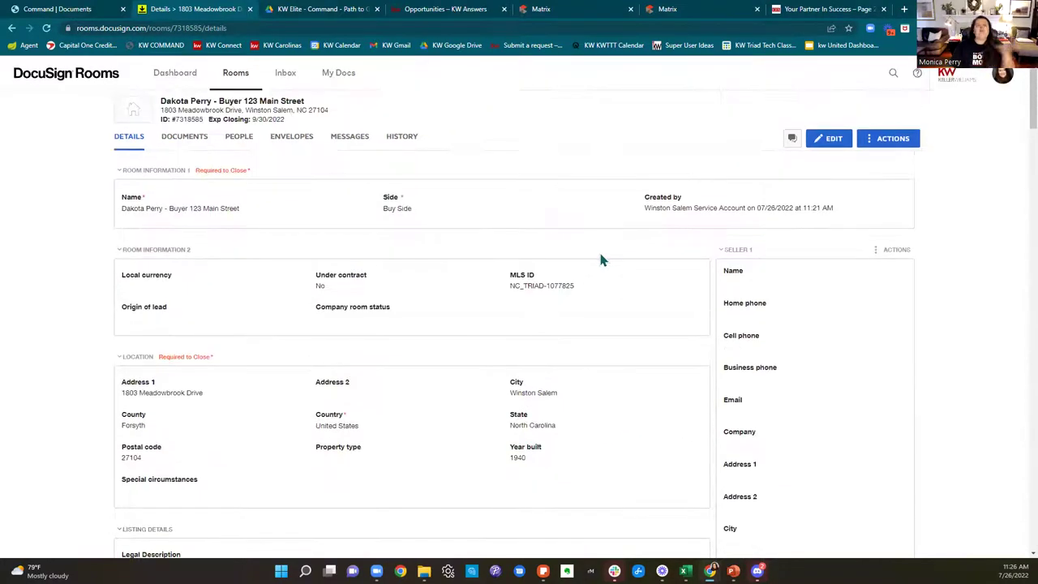
{"action": "left_click", "coordinate": [193, 143]}
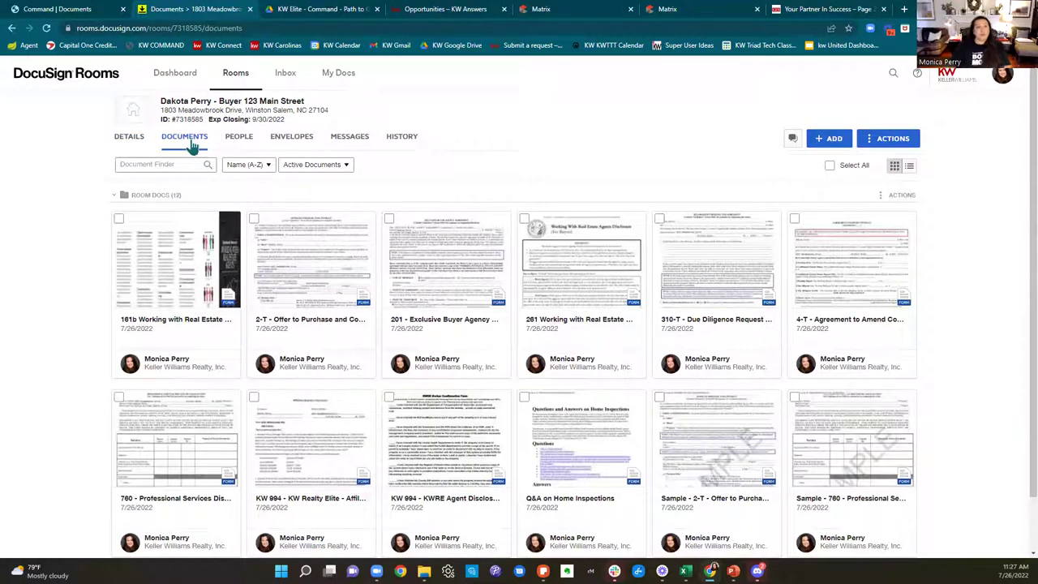
{"action": "left_click", "coordinate": [85, 11]}
{"action": "scroll", "coordinate": [385, 123], "scroll_direction": "up", "scroll_amount": 3}
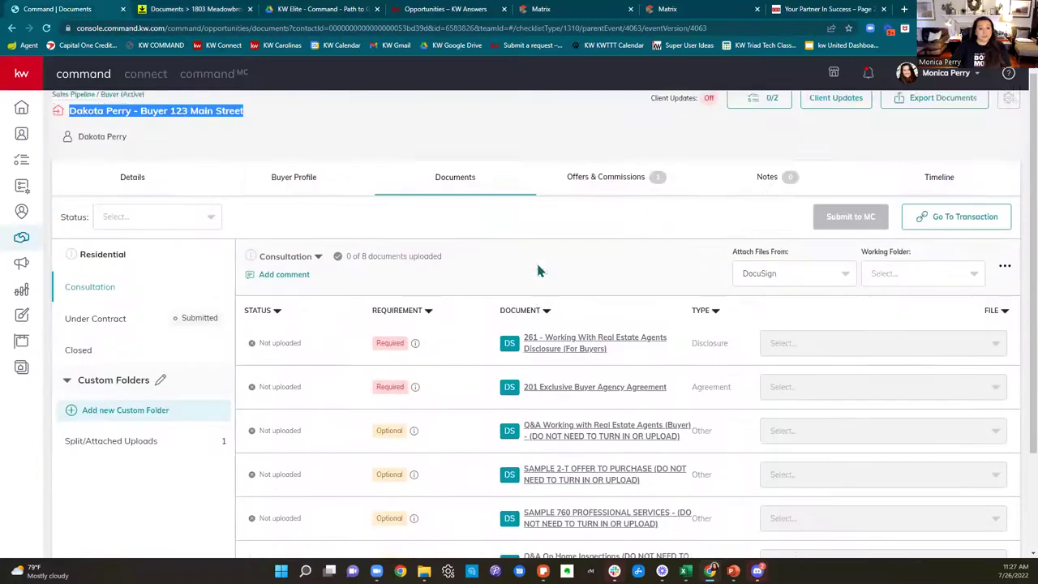
{"action": "left_click", "coordinate": [146, 192]}
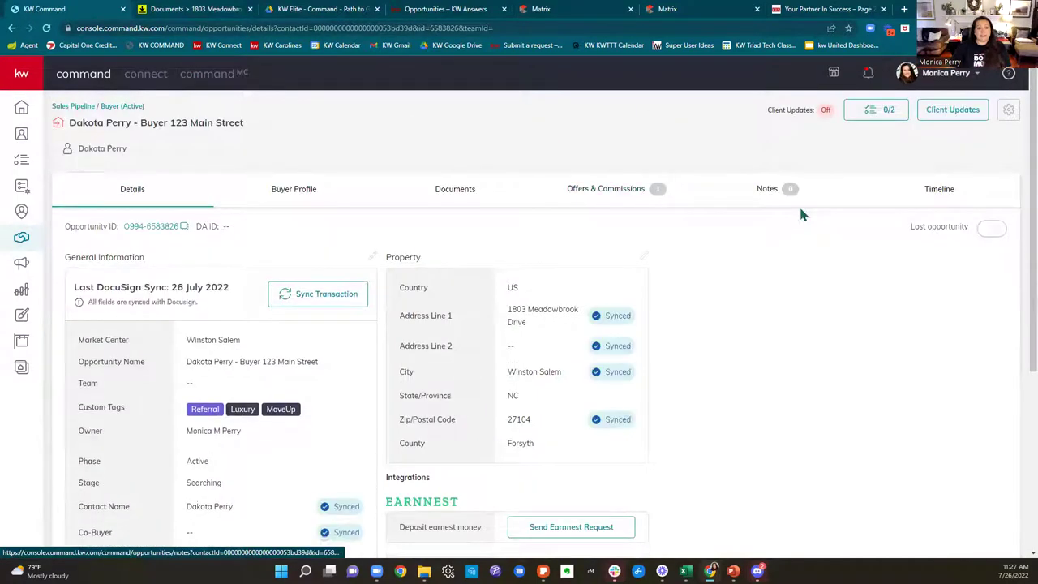
{"action": "left_click_drag", "start_coordinate": [75, 289], "coordinate": [240, 300]}
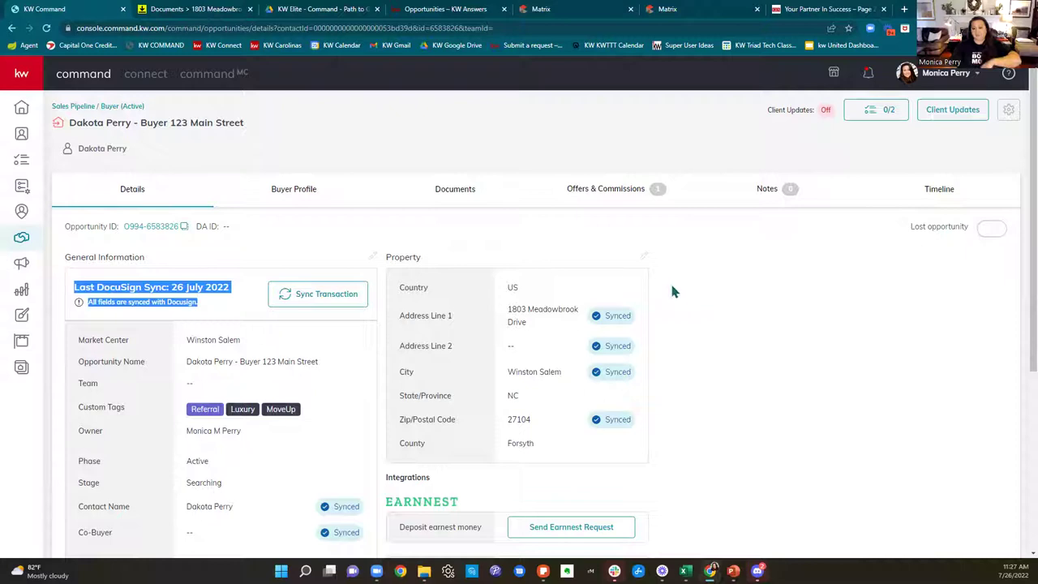
{"action": "left_click", "coordinate": [644, 256]}
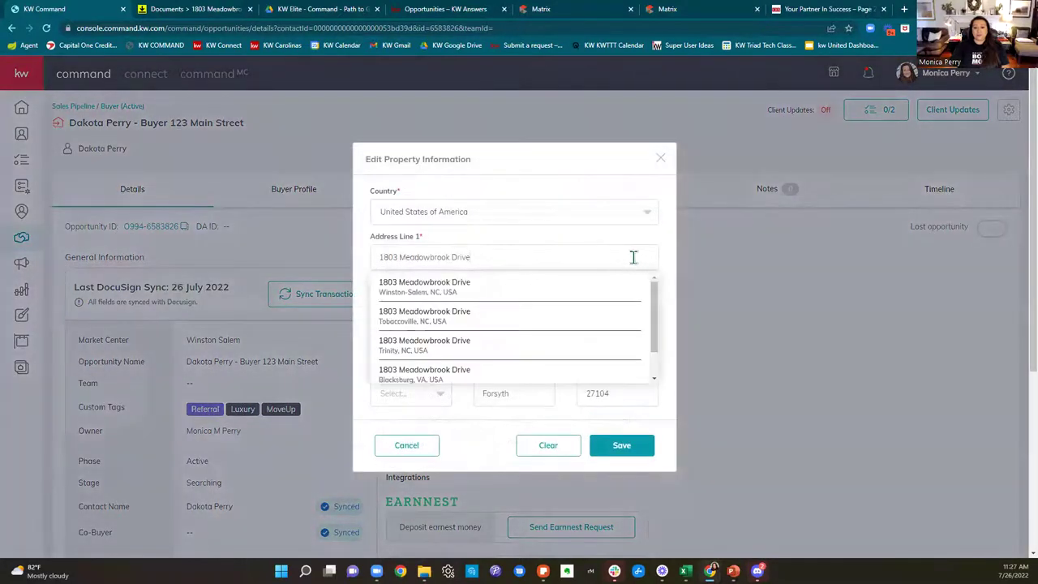
{"action": "left_click_drag", "start_coordinate": [633, 256], "coordinate": [359, 254]}
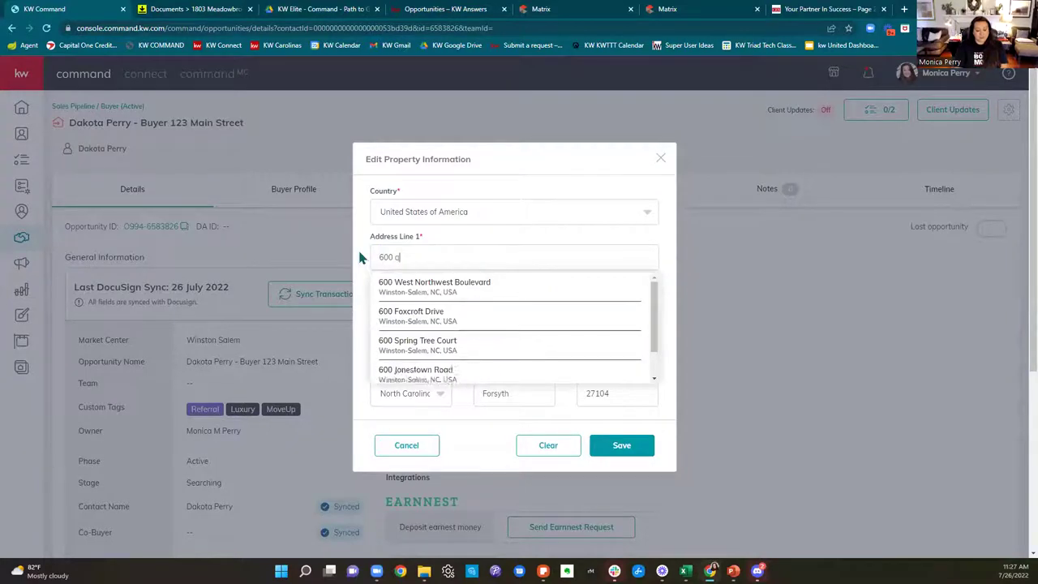
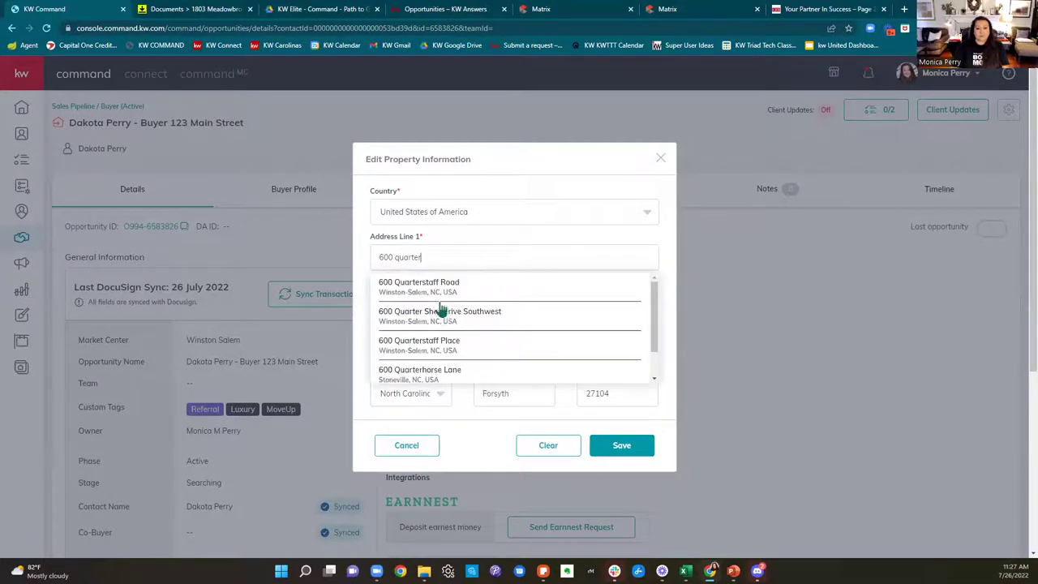
{"action": "left_click", "coordinate": [441, 286]}
{"action": "left_click", "coordinate": [621, 445]}
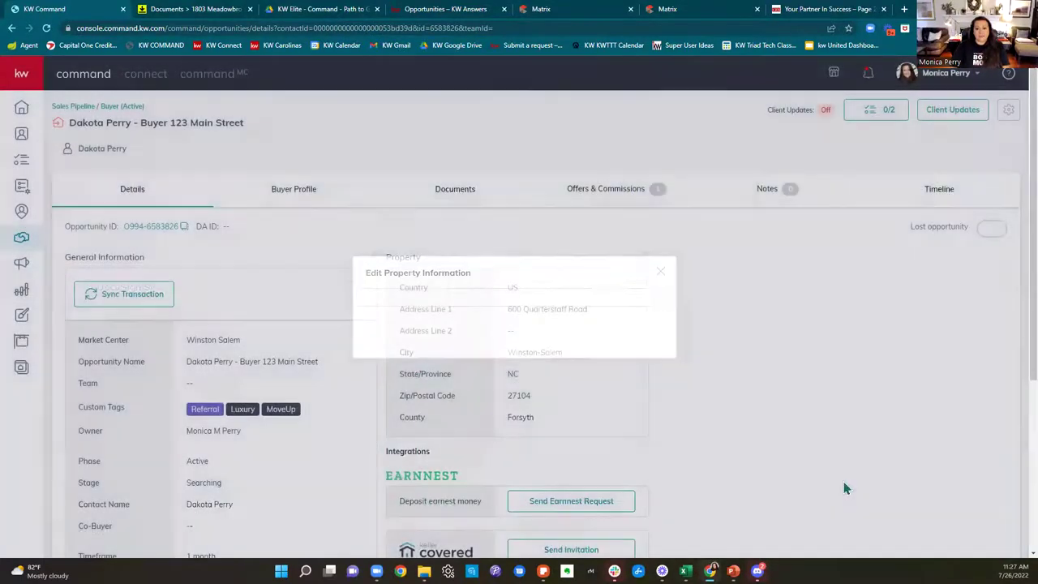
Step: Sync the transaction to send the address update to the DocuSign room
{"action": "left_click_drag", "start_coordinate": [90, 301], "coordinate": [242, 315]}
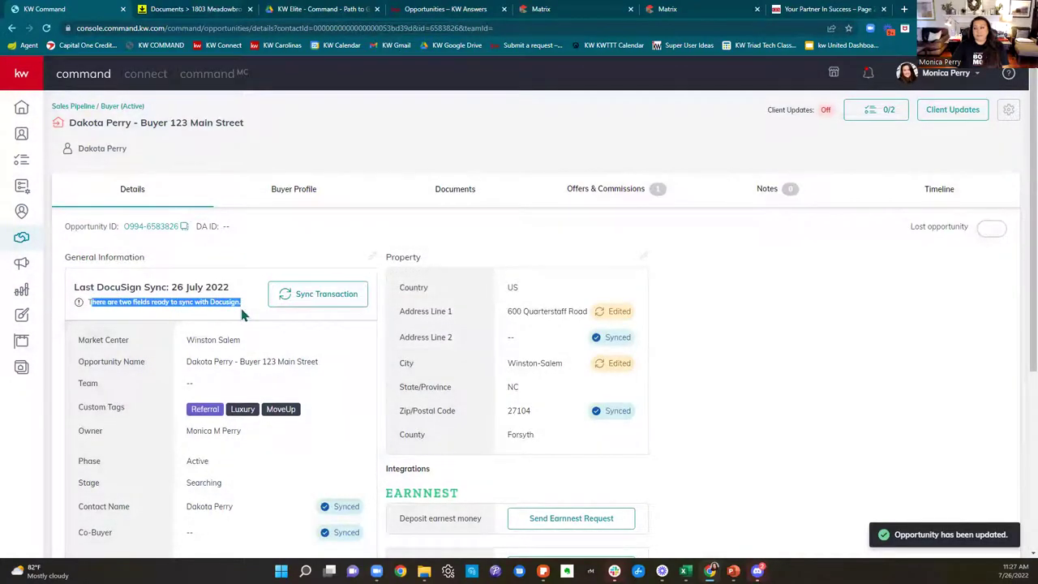
{"action": "left_click", "coordinate": [304, 298]}
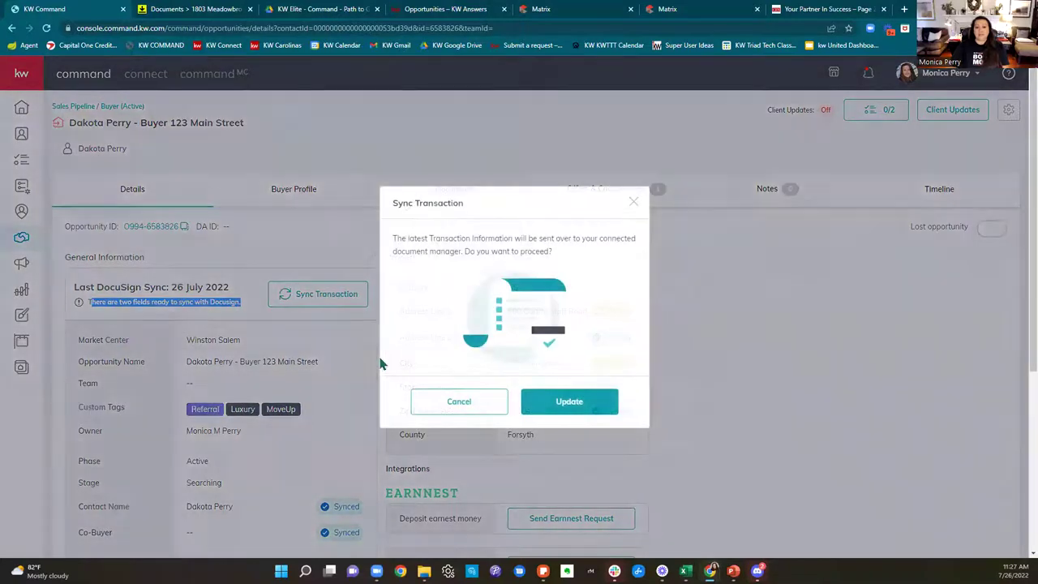
{"action": "left_click", "coordinate": [609, 408]}
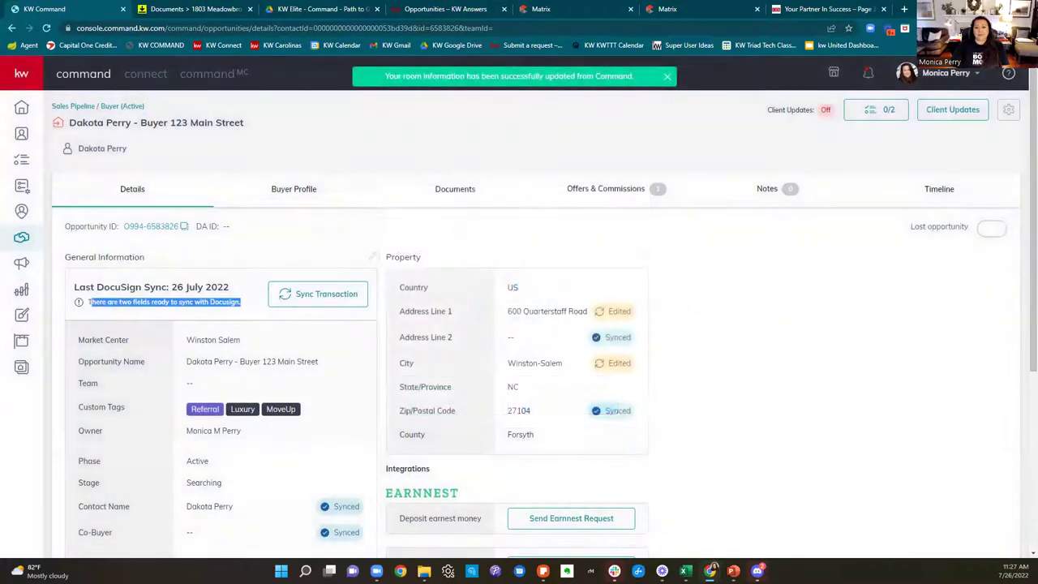
{"action": "left_click", "coordinate": [191, 9]}
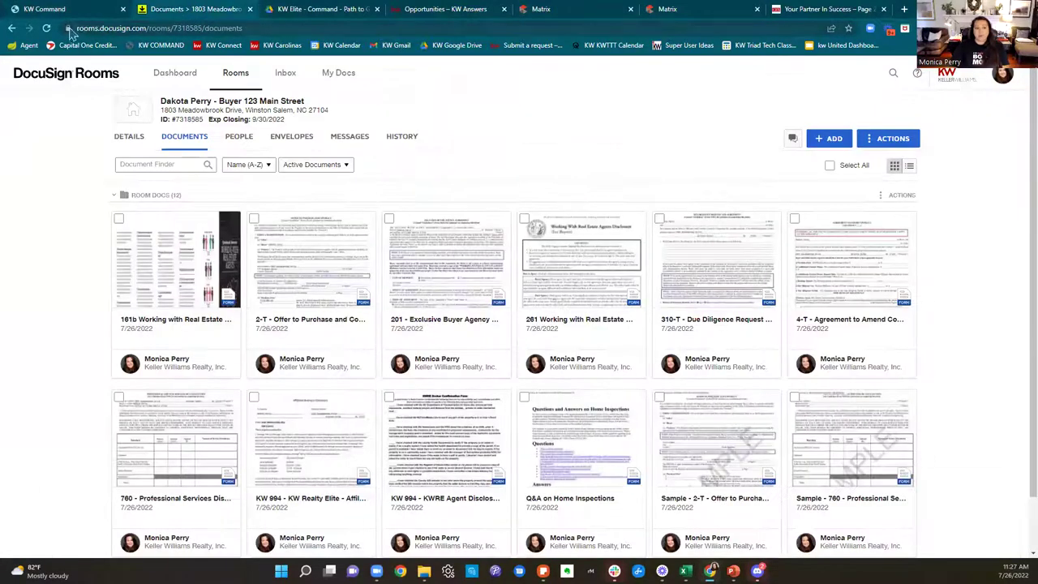
{"action": "left_click", "coordinate": [47, 28]}
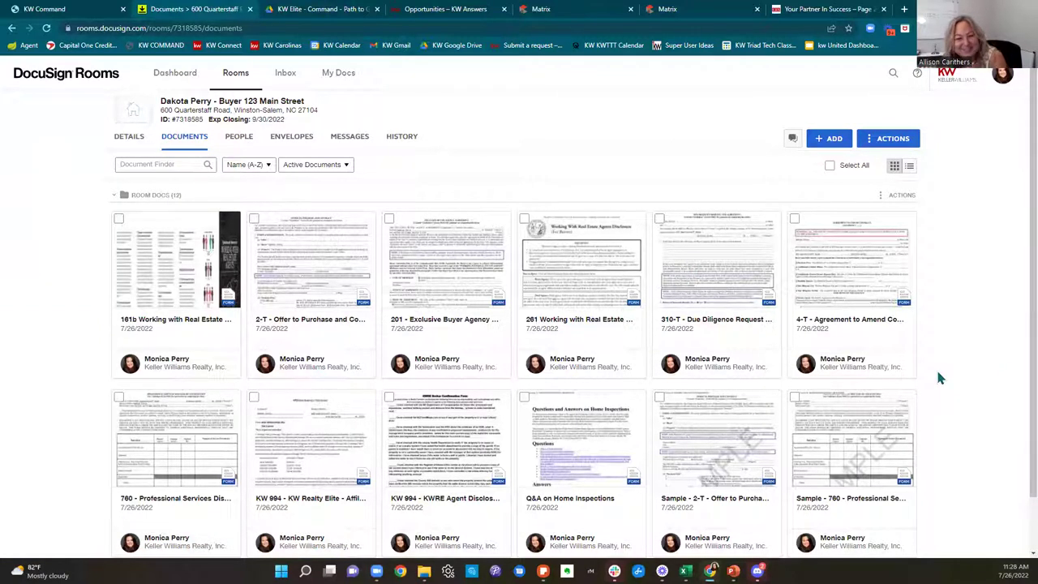
{"action": "scroll", "coordinate": [937, 375], "scroll_direction": "down", "scroll_amount": 1}
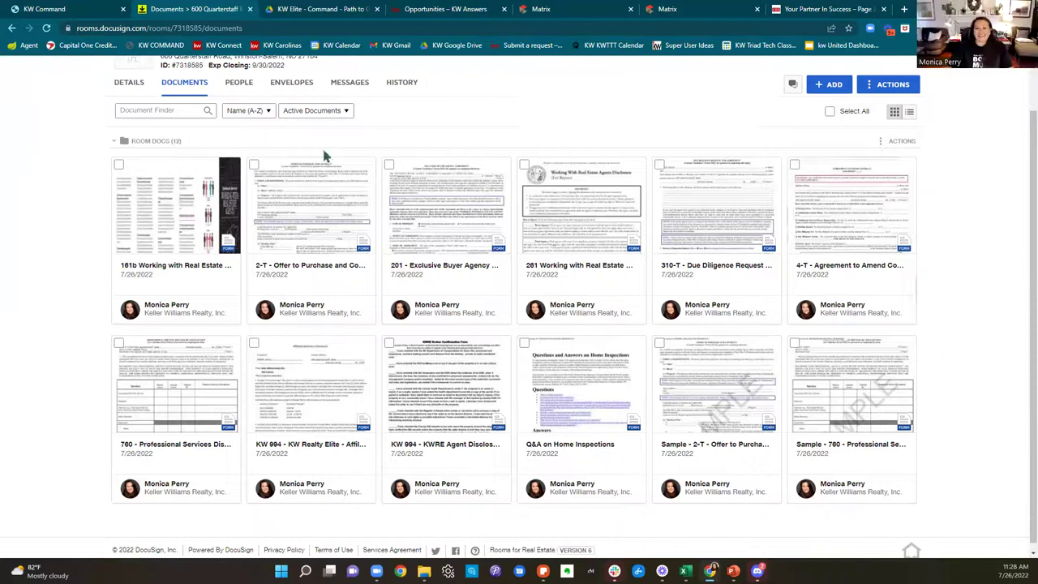
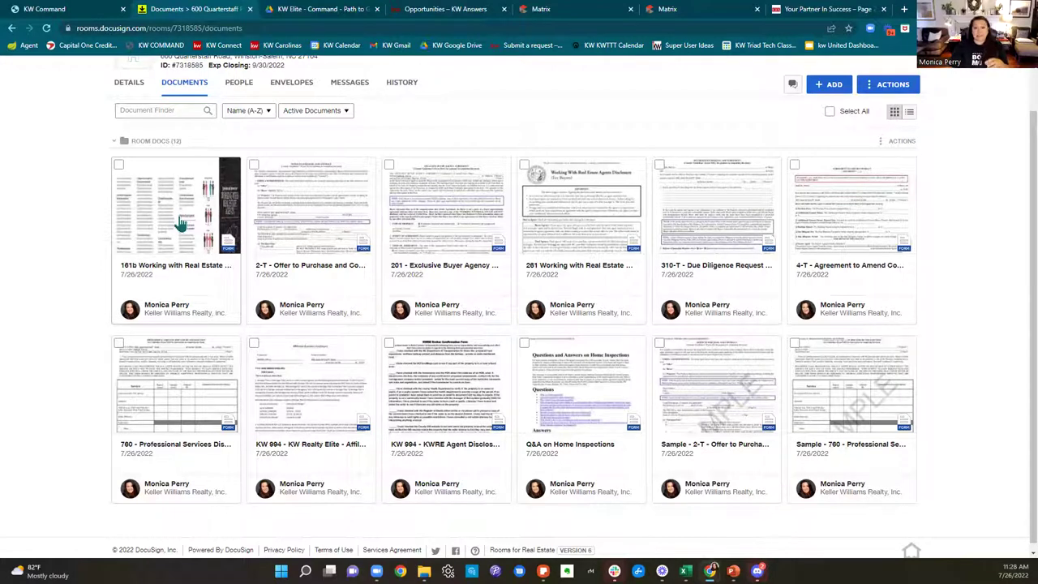
Step: On the 261 disclosure, tick Buyer Agency, Dual Agency, Designated Dual Agency and Unrepresented Buyer, then save and close
{"action": "left_click", "coordinate": [574, 200]}
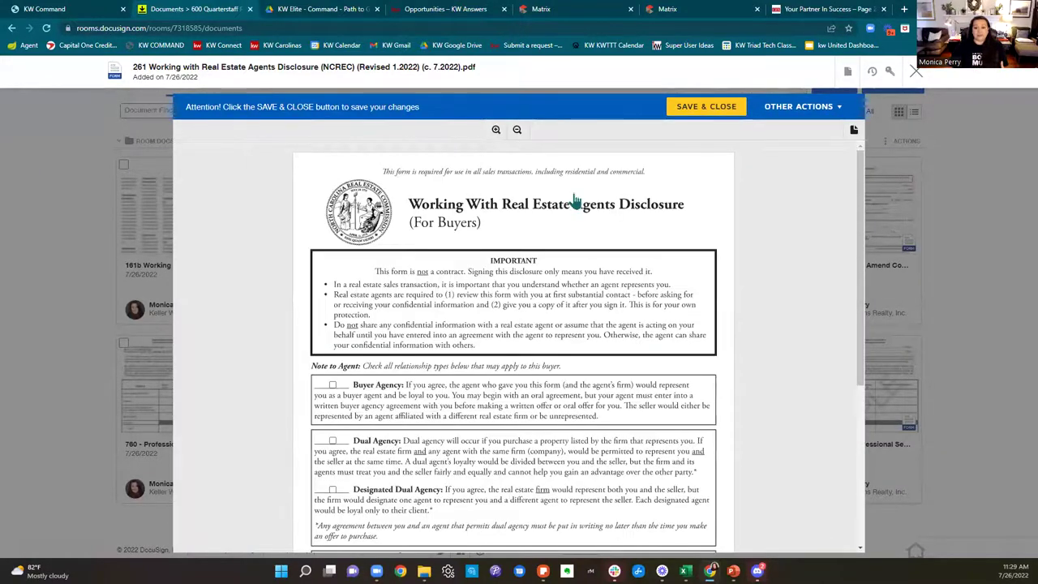
{"action": "scroll", "coordinate": [573, 203], "scroll_direction": "down", "scroll_amount": 3}
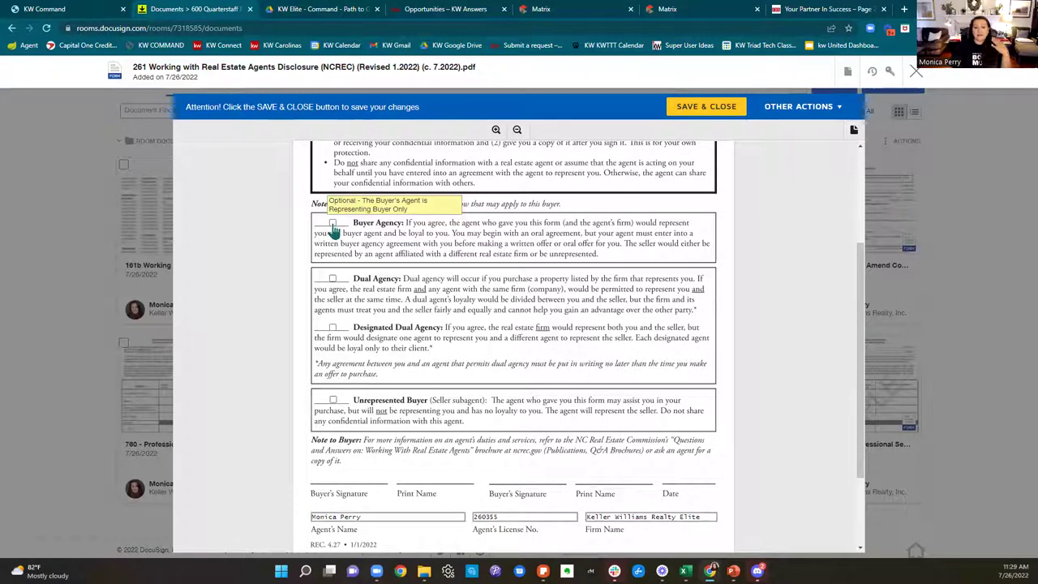
{"action": "scroll", "coordinate": [405, 281], "scroll_direction": "up", "scroll_amount": 2}
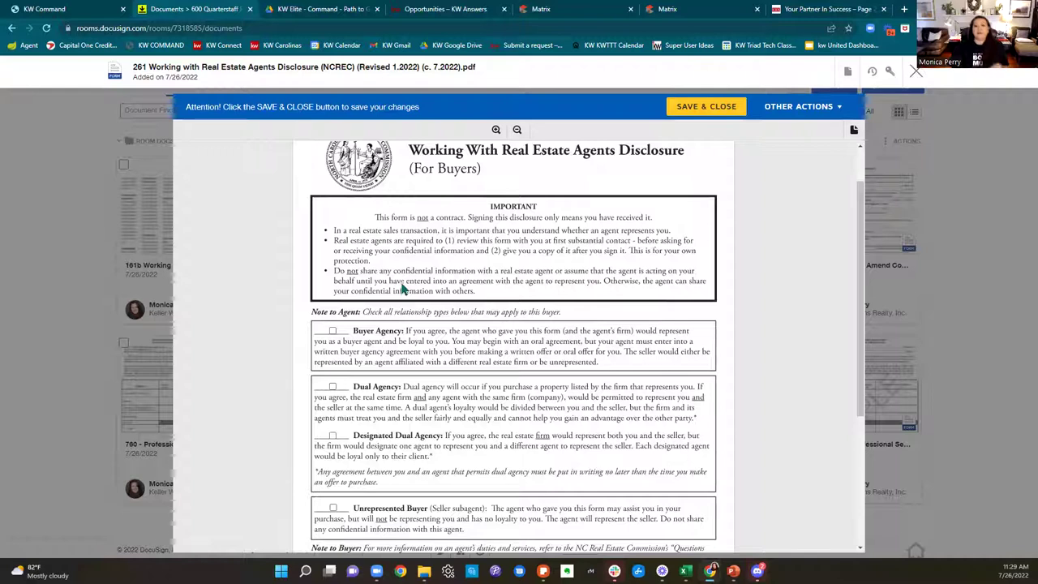
{"action": "scroll", "coordinate": [364, 298], "scroll_direction": "down", "scroll_amount": 1}
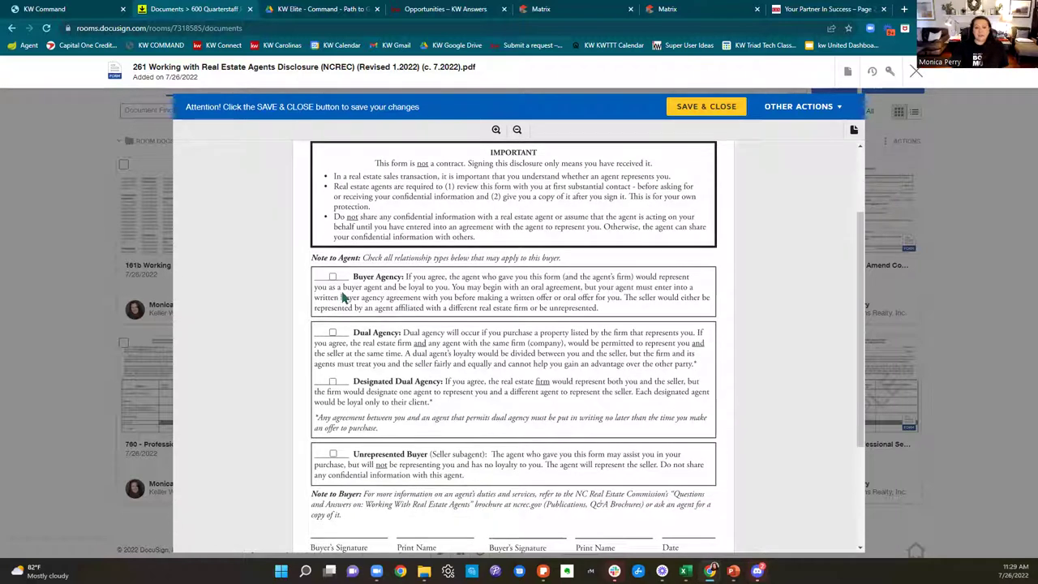
{"action": "left_click", "coordinate": [333, 279]}
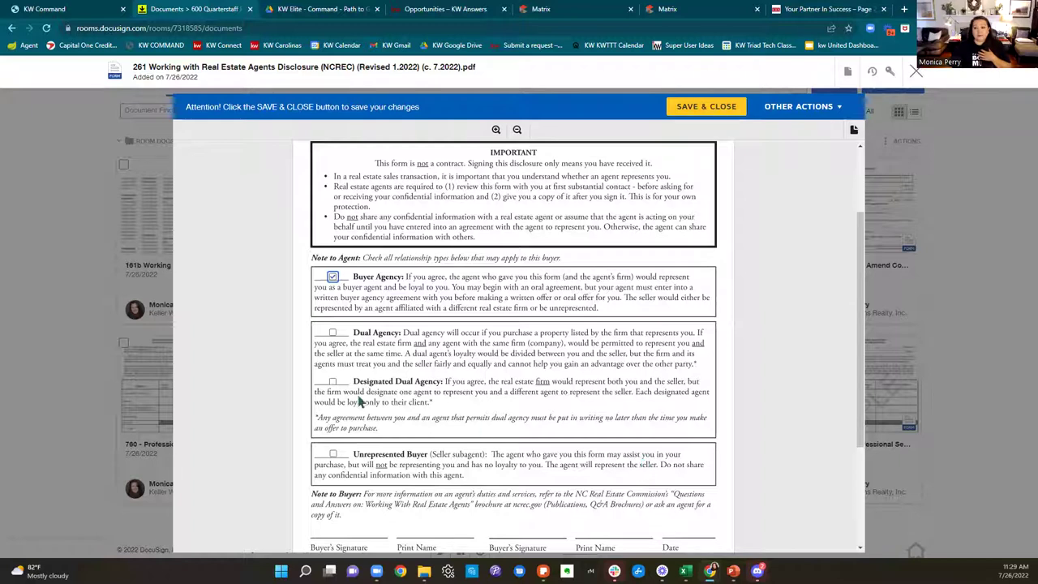
{"action": "left_click", "coordinate": [332, 333]}
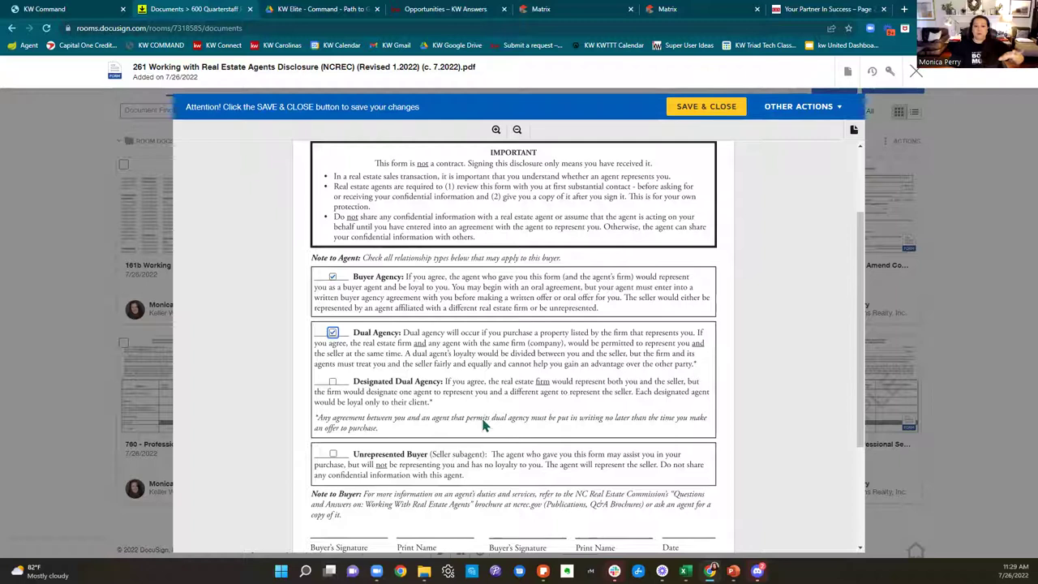
{"action": "left_click", "coordinate": [333, 381]}
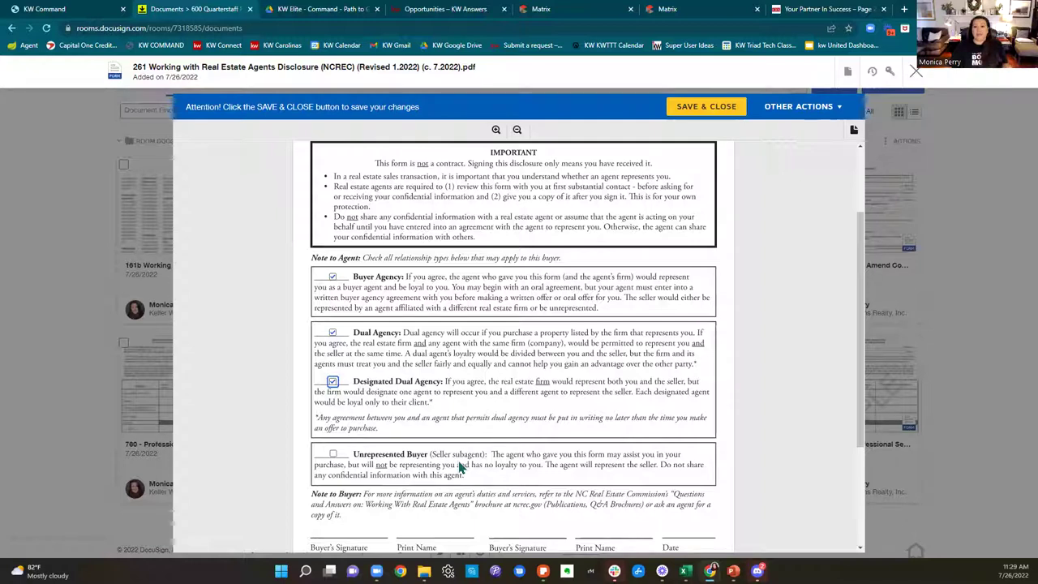
{"action": "left_click", "coordinate": [332, 454]}
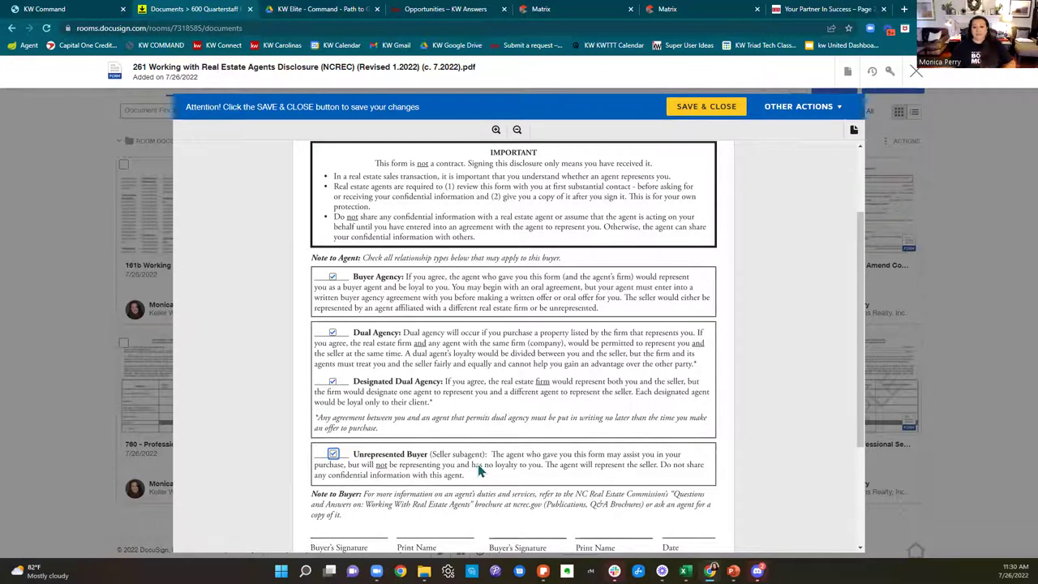
{"action": "scroll", "coordinate": [479, 470], "scroll_direction": "down", "scroll_amount": 2}
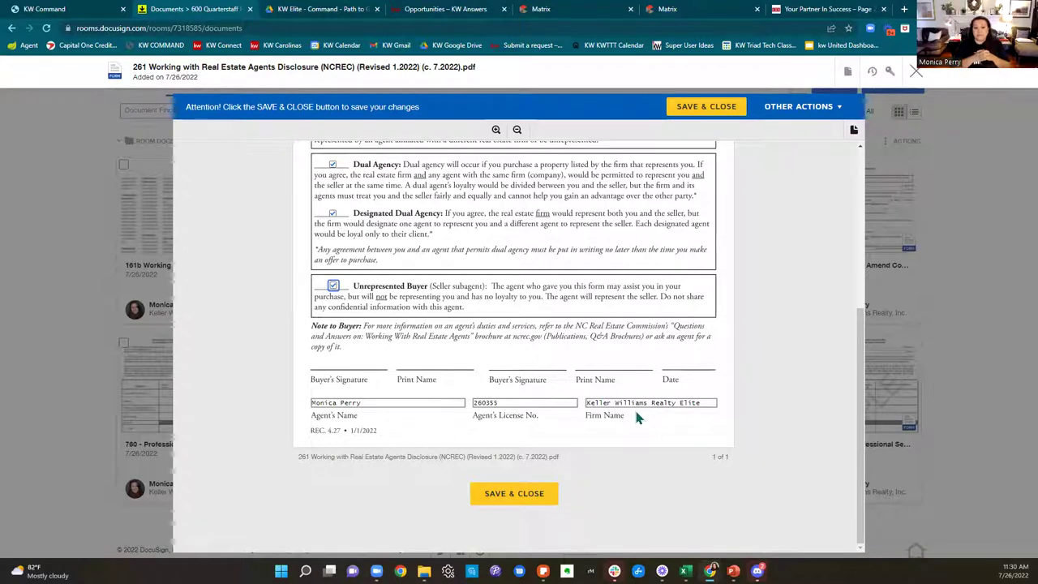
{"action": "left_click", "coordinate": [708, 107]}
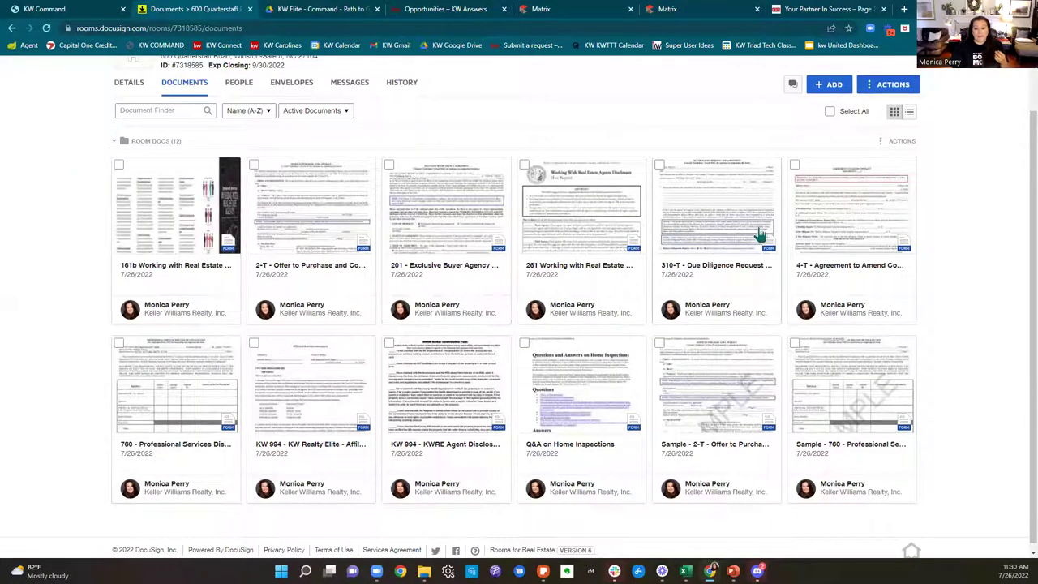
Step: Open the 201 Exclusive Buyer Agency Agreement, enter date 07/26/2022 and choose Residential
{"action": "left_click", "coordinate": [458, 225]}
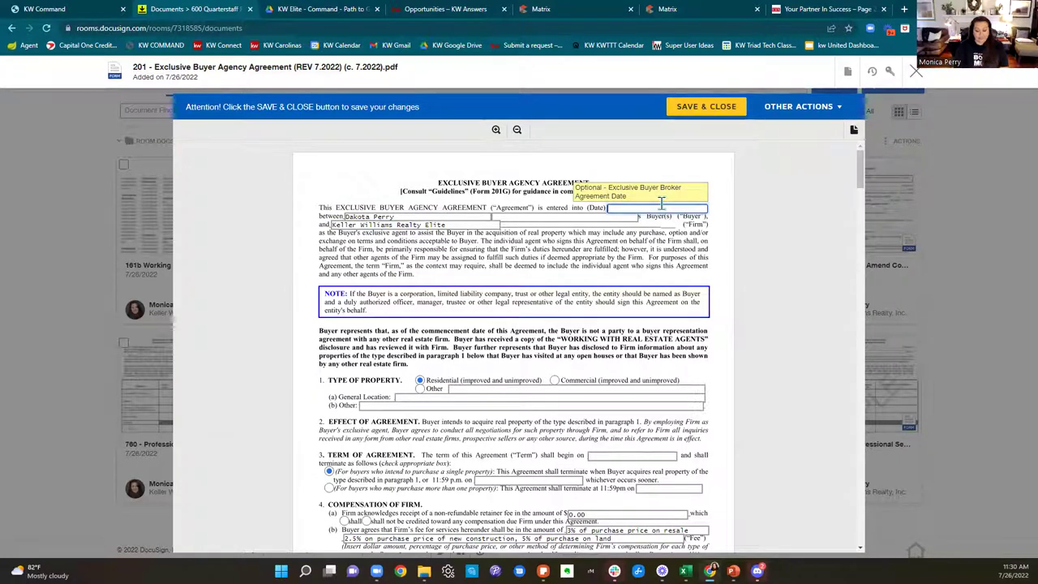
{"action": "left_click", "coordinate": [662, 203]}
{"action": "type", "text": "07/"}
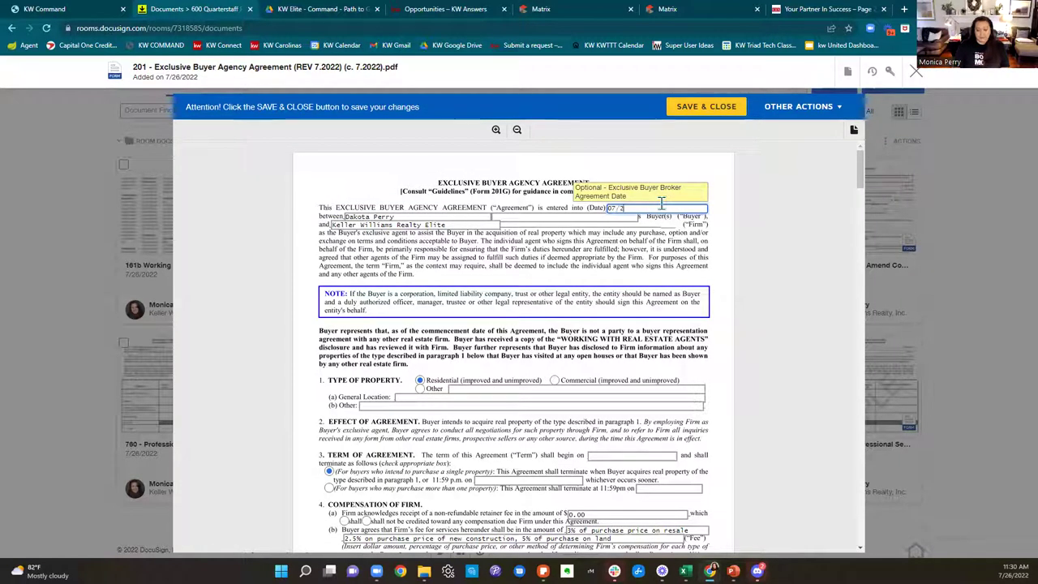
{"action": "type", "text": "26/2022"}
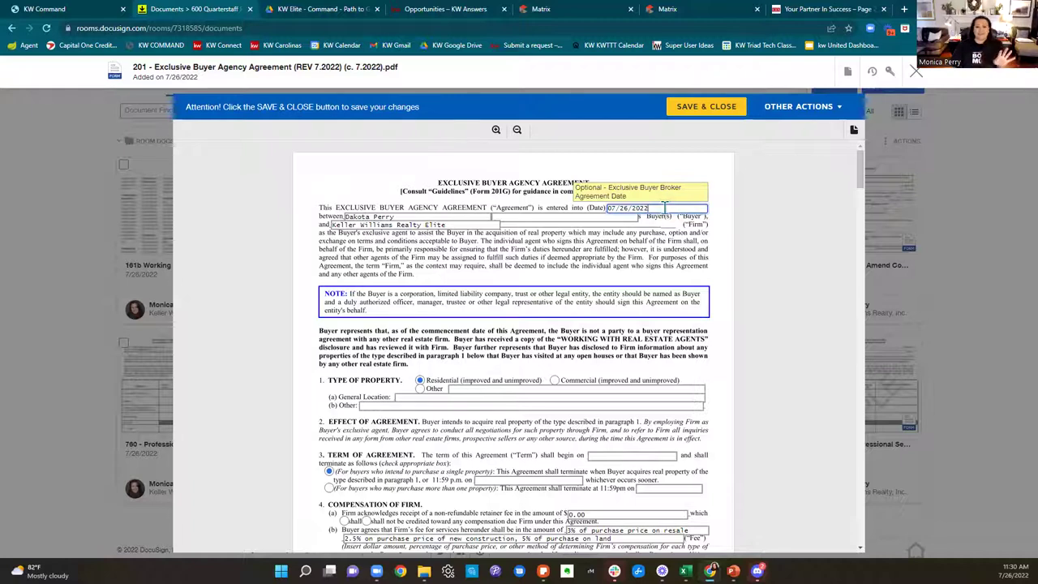
{"action": "scroll", "coordinate": [705, 268], "scroll_direction": "down", "scroll_amount": 2}
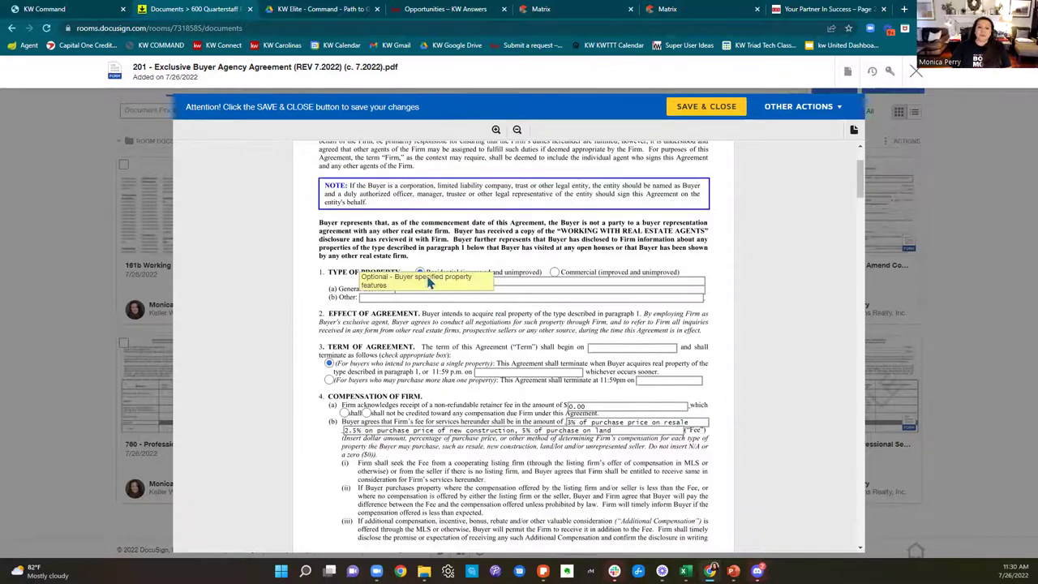
{"action": "left_click", "coordinate": [420, 273]}
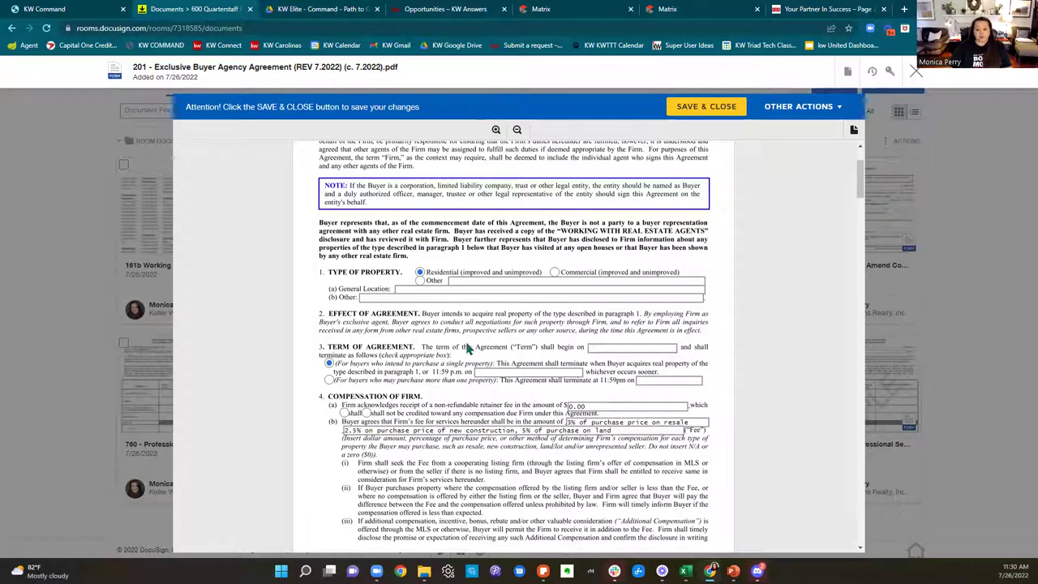
{"action": "left_click", "coordinate": [582, 288]}
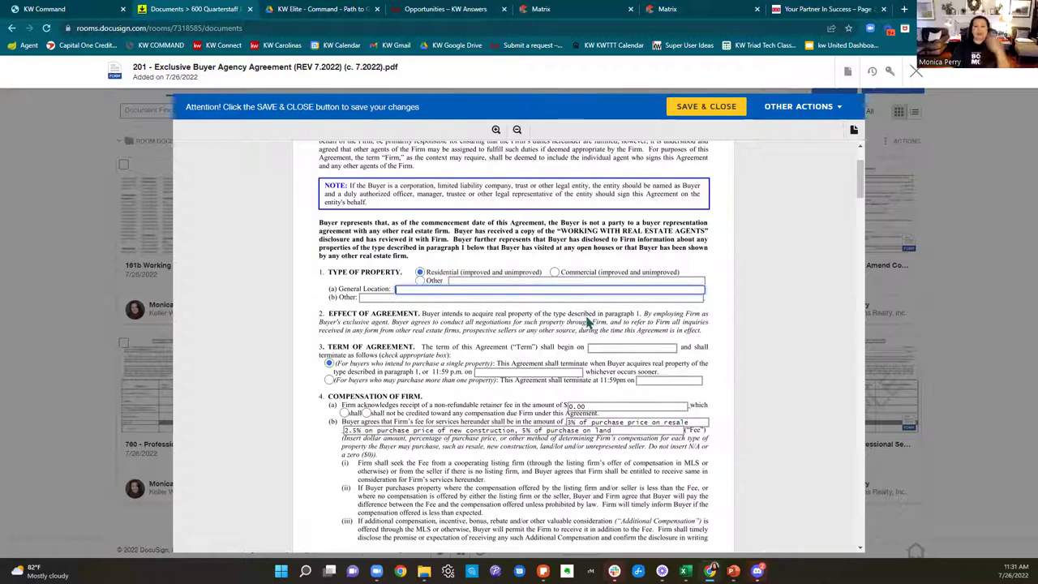
Step: Scroll through the agreement to the page-4 dual agency authorization section
{"action": "scroll", "coordinate": [583, 316], "scroll_direction": "down", "scroll_amount": 3}
{"action": "scroll", "coordinate": [624, 369], "scroll_direction": "down", "scroll_amount": 6}
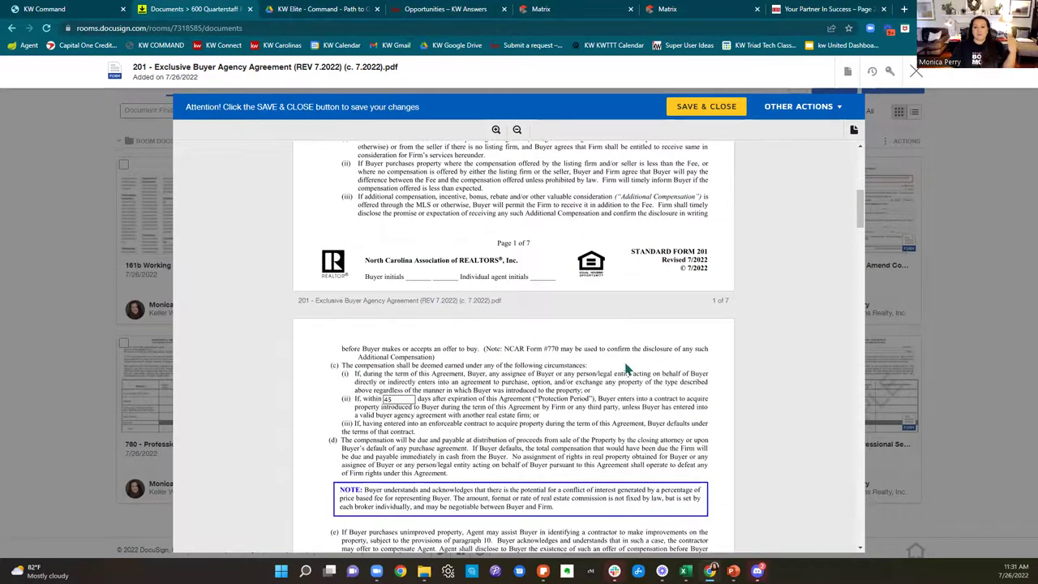
{"action": "scroll", "coordinate": [624, 368], "scroll_direction": "down", "scroll_amount": 13}
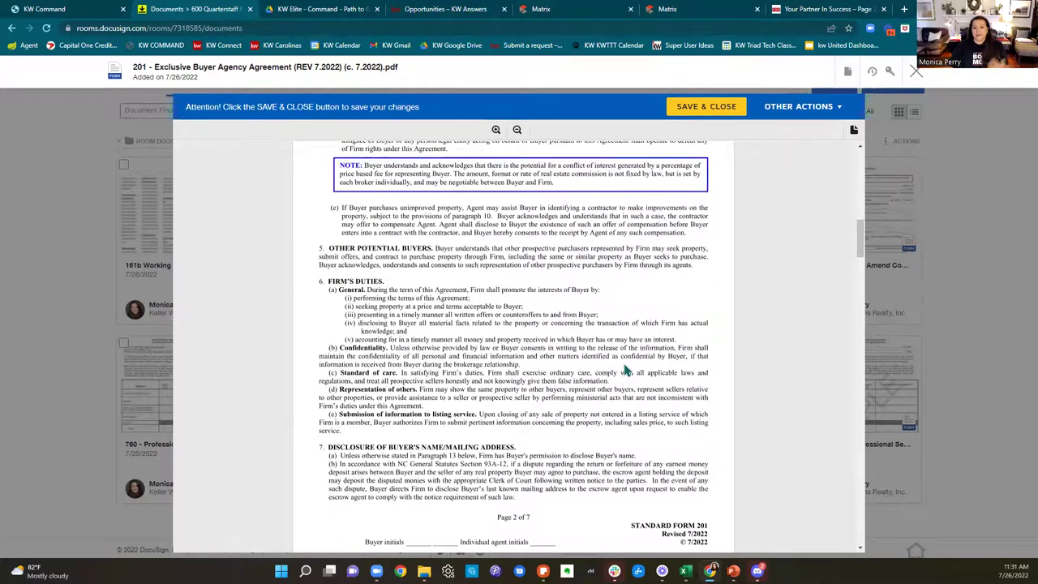
{"action": "scroll", "coordinate": [624, 369], "scroll_direction": "down", "scroll_amount": 11}
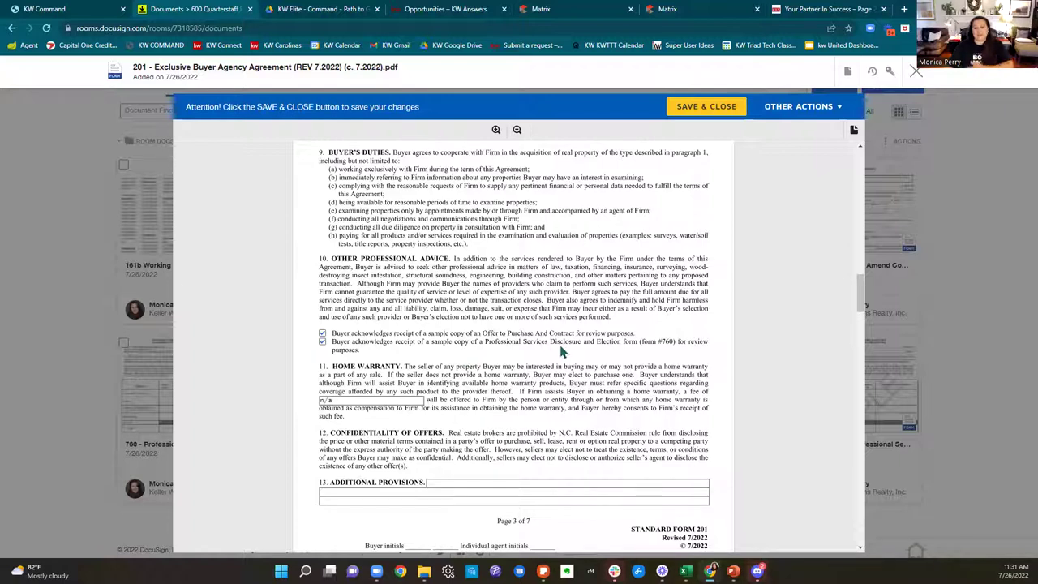
{"action": "scroll", "coordinate": [562, 350], "scroll_direction": "down", "scroll_amount": 2}
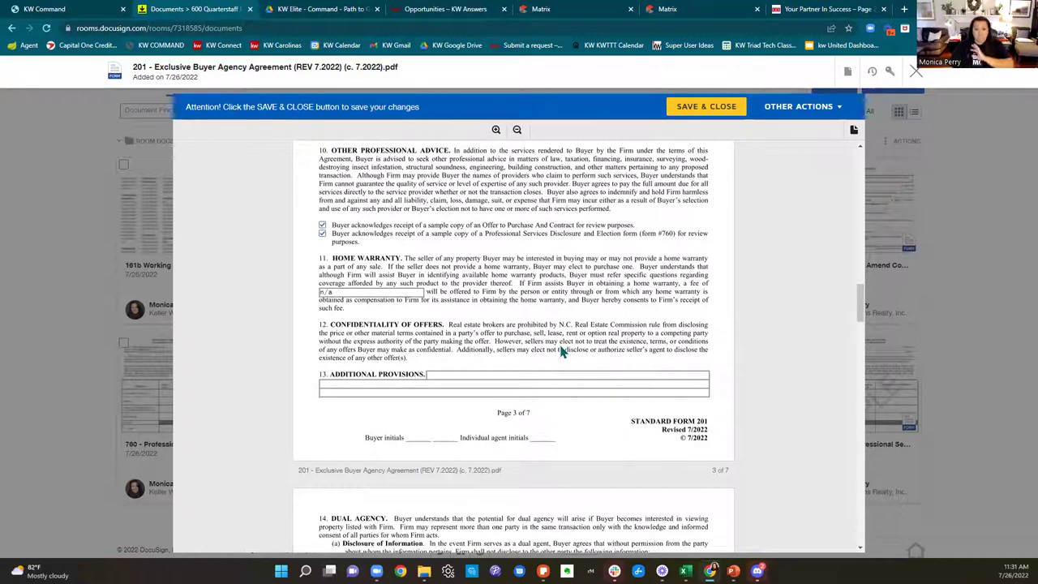
{"action": "scroll", "coordinate": [561, 350], "scroll_direction": "down", "scroll_amount": 1}
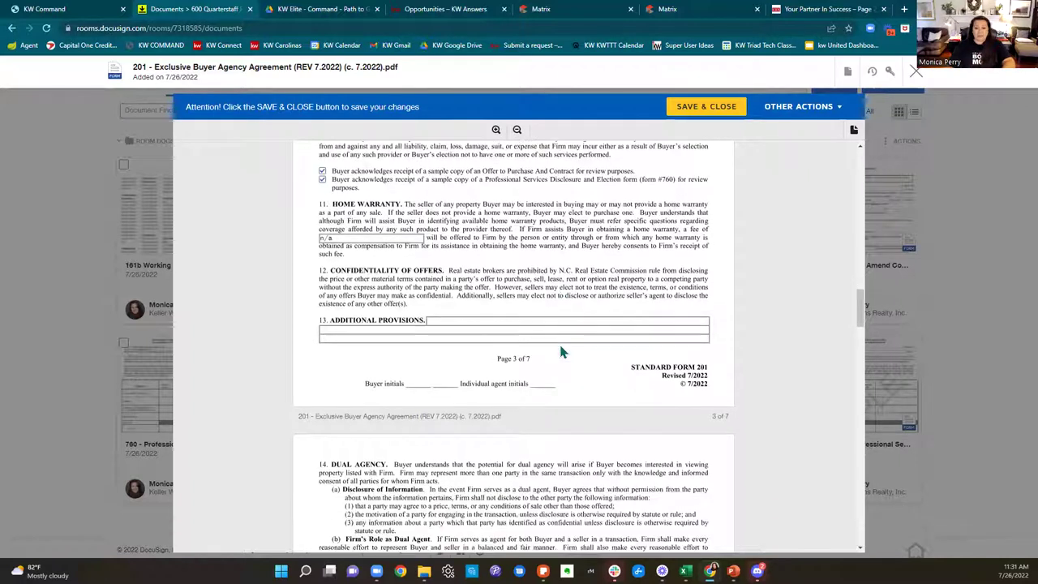
{"action": "scroll", "coordinate": [561, 350], "scroll_direction": "down", "scroll_amount": 3}
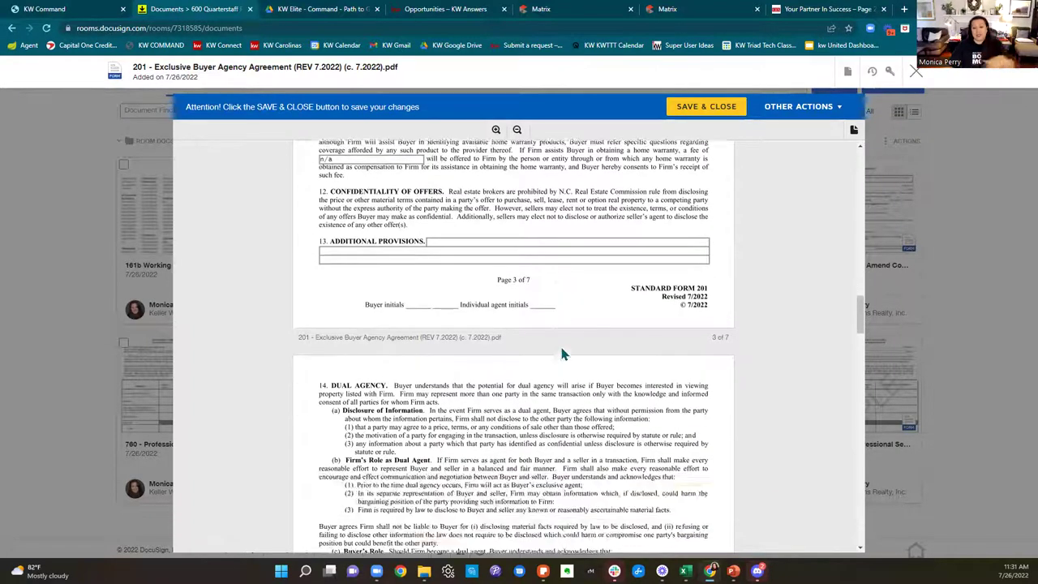
{"action": "scroll", "coordinate": [562, 350], "scroll_direction": "down", "scroll_amount": 11}
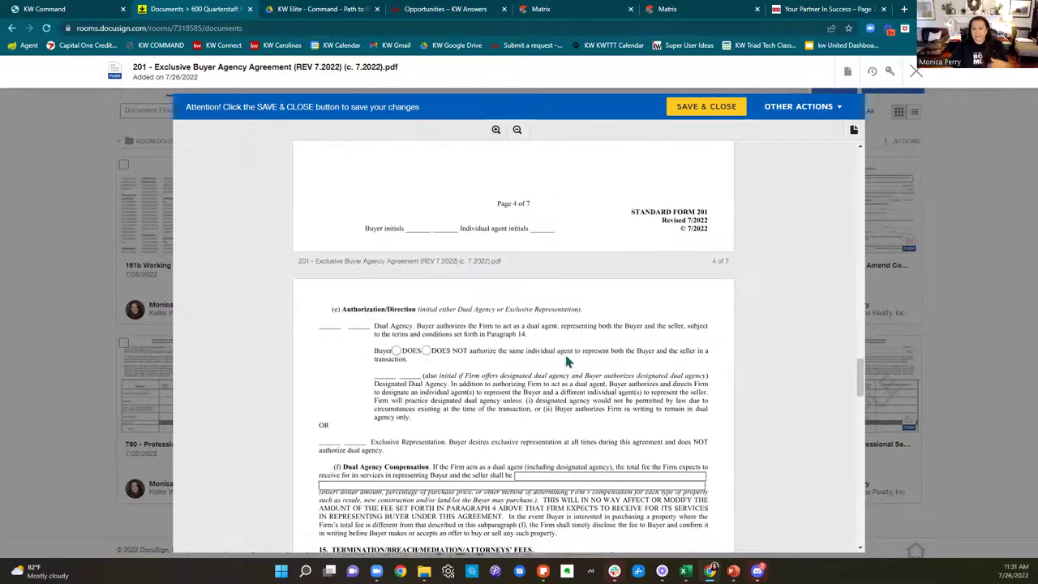
{"action": "scroll", "coordinate": [567, 362], "scroll_direction": "down", "scroll_amount": 1}
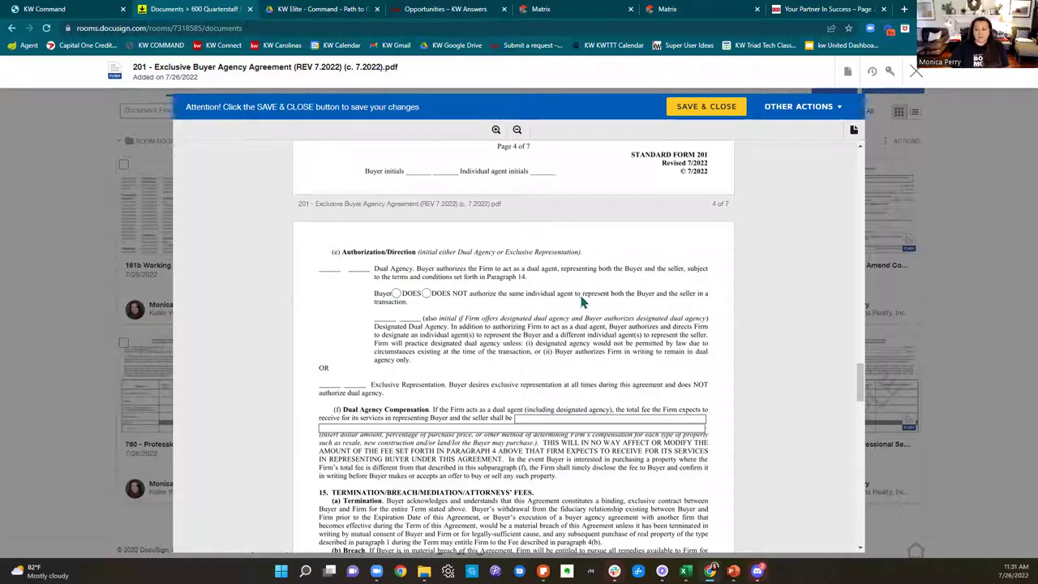
Step: Set section 14(e) to DOES NOT authorize dual representation, then save and close the 201 agreement
{"action": "left_click", "coordinate": [426, 293]}
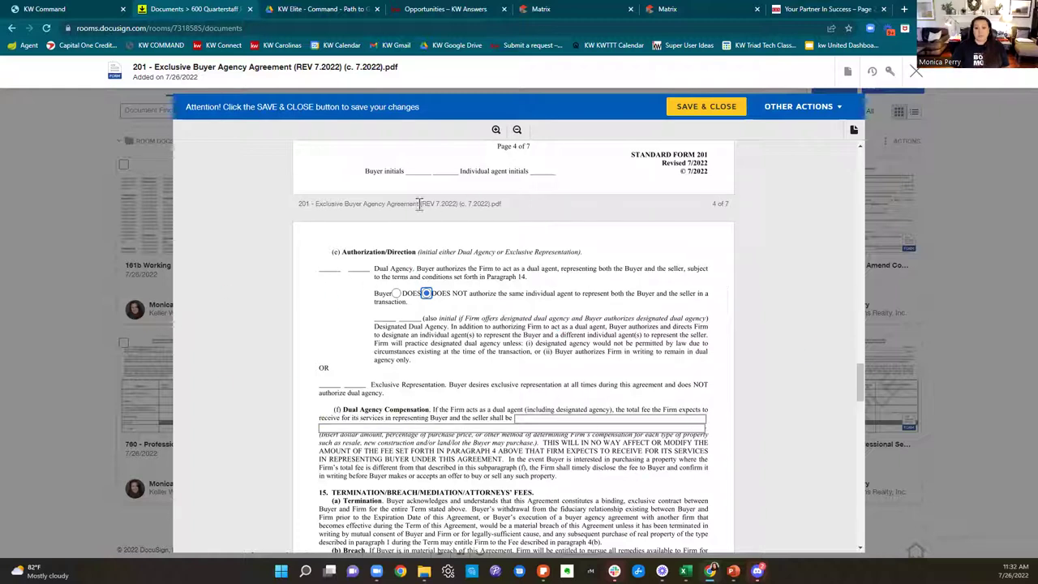
{"action": "left_click", "coordinate": [396, 293]}
{"action": "left_click", "coordinate": [427, 293]}
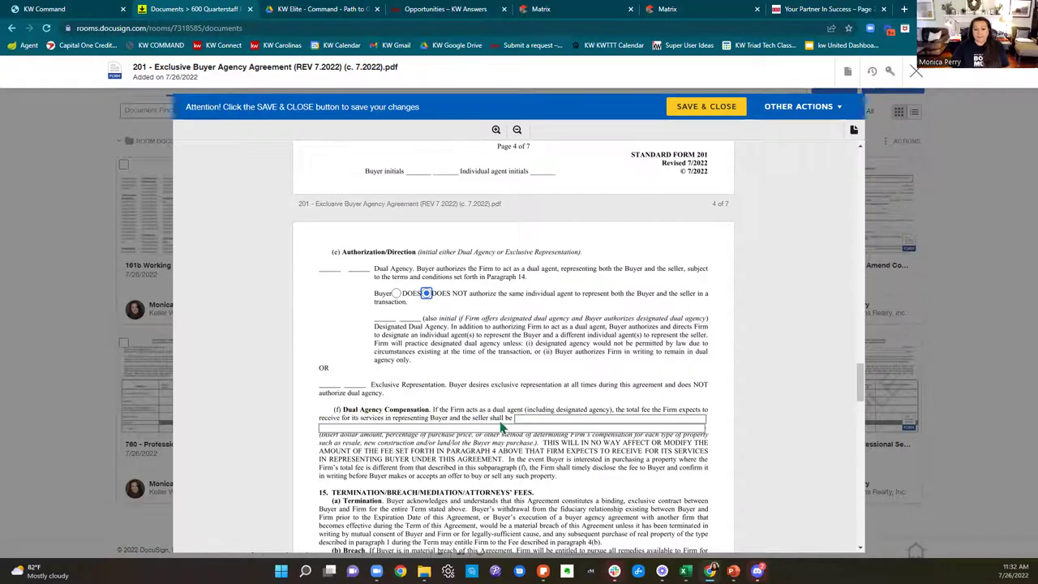
{"action": "scroll", "coordinate": [500, 428], "scroll_direction": "down", "scroll_amount": 12}
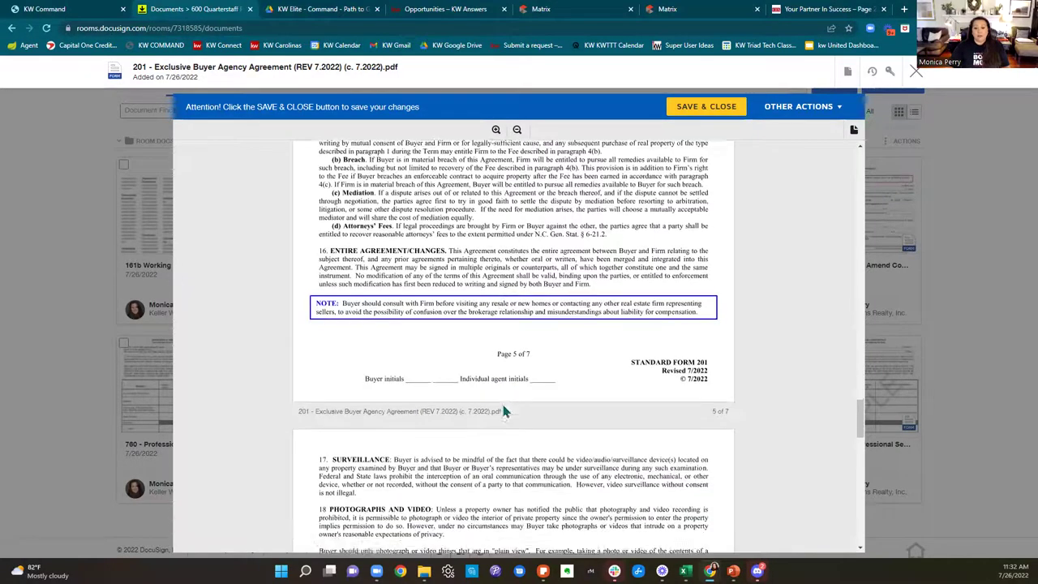
{"action": "scroll", "coordinate": [503, 411], "scroll_direction": "down", "scroll_amount": 10}
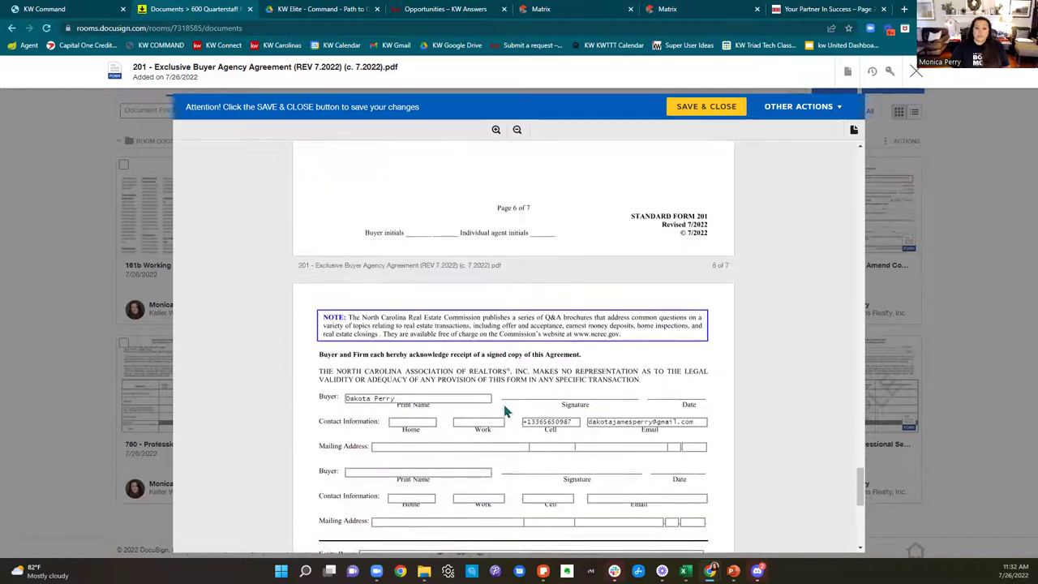
{"action": "scroll", "coordinate": [505, 411], "scroll_direction": "down", "scroll_amount": 4}
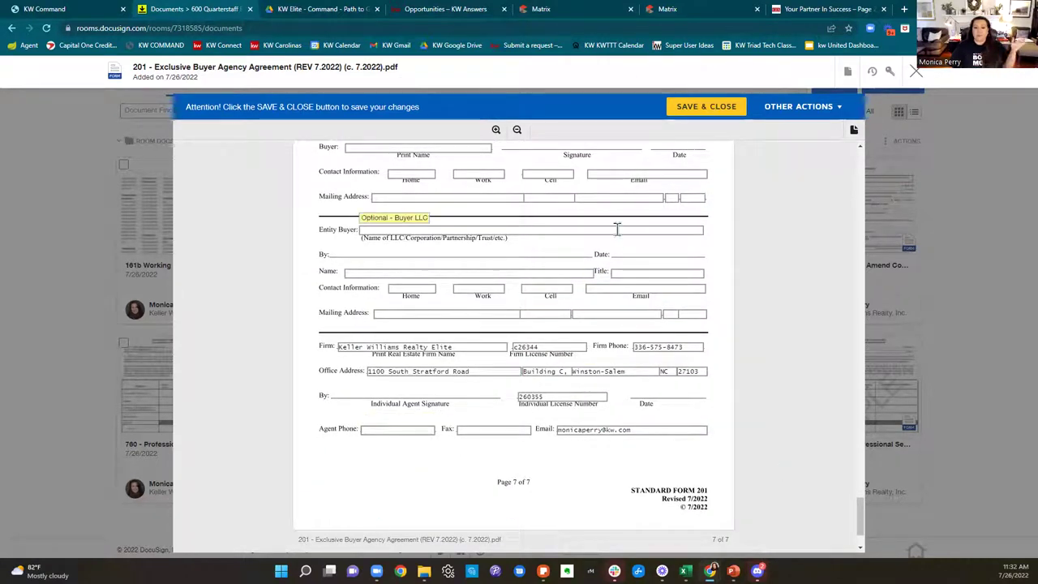
{"action": "left_click", "coordinate": [688, 107]}
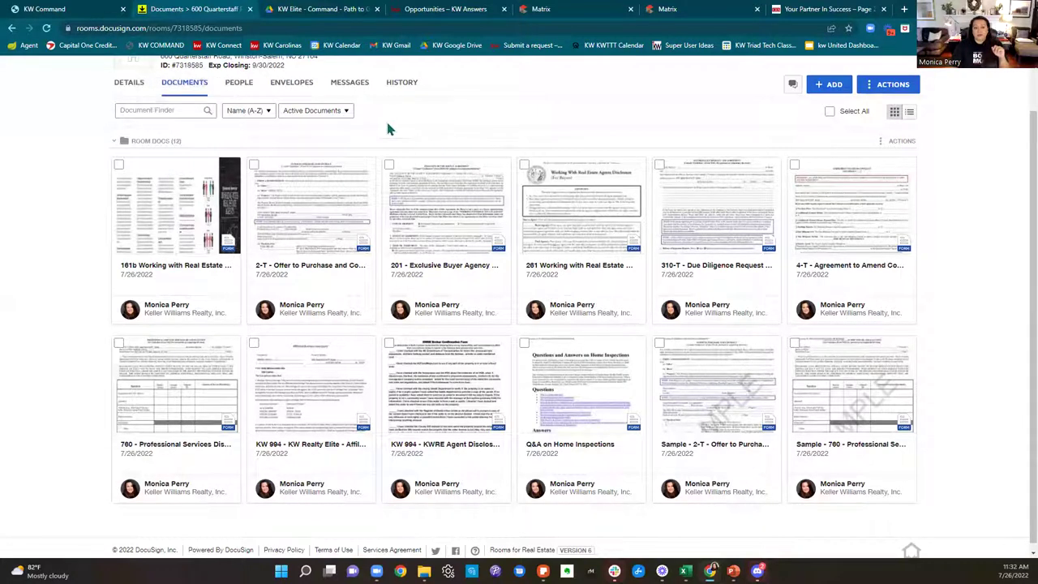
Step: Select the 201, 261, Sample 760, Sample 2-T, Q&A on Home Inspections and 161b documents
{"action": "scroll", "coordinate": [646, 387], "scroll_direction": "up", "scroll_amount": 1}
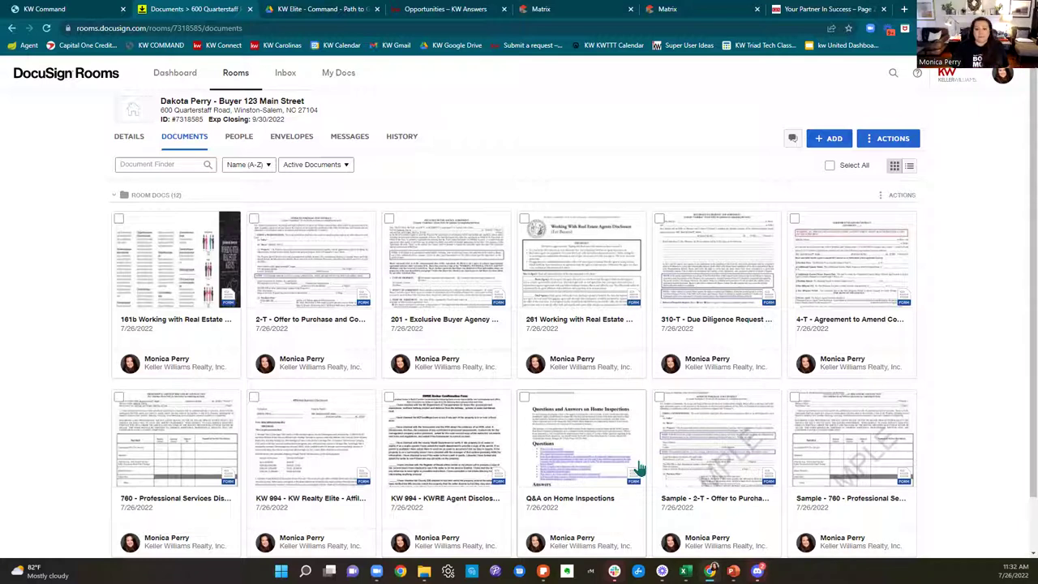
{"action": "mouse_move", "coordinate": [184, 120]}
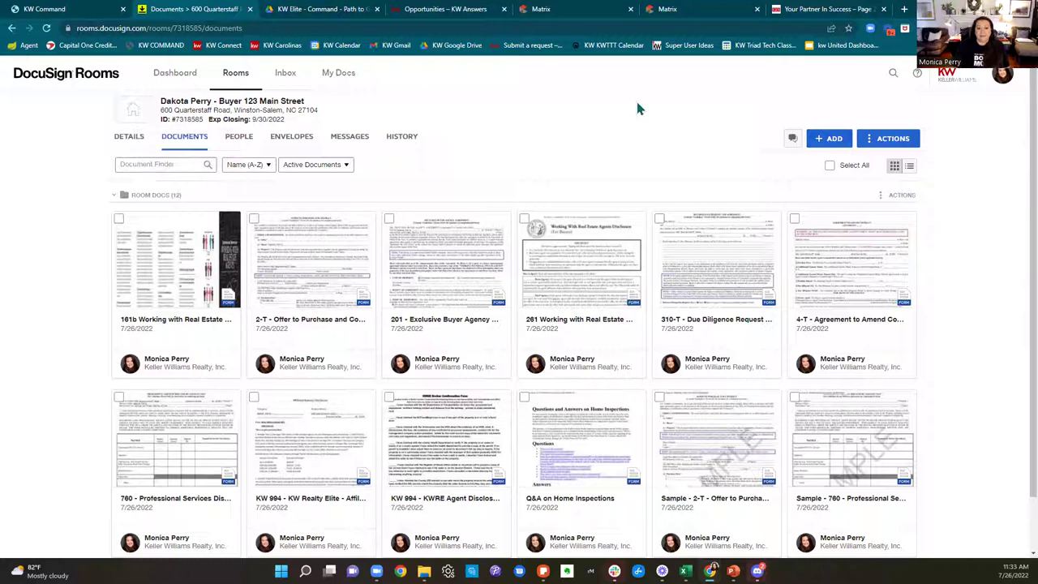
{"action": "left_click", "coordinate": [389, 219]}
{"action": "left_click", "coordinate": [523, 219]}
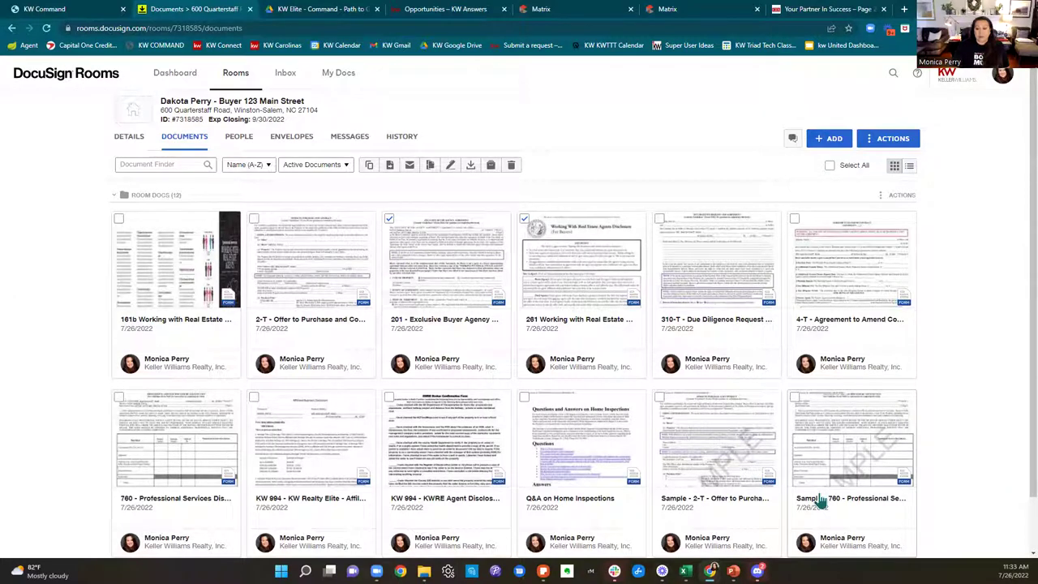
{"action": "left_click", "coordinate": [795, 398]}
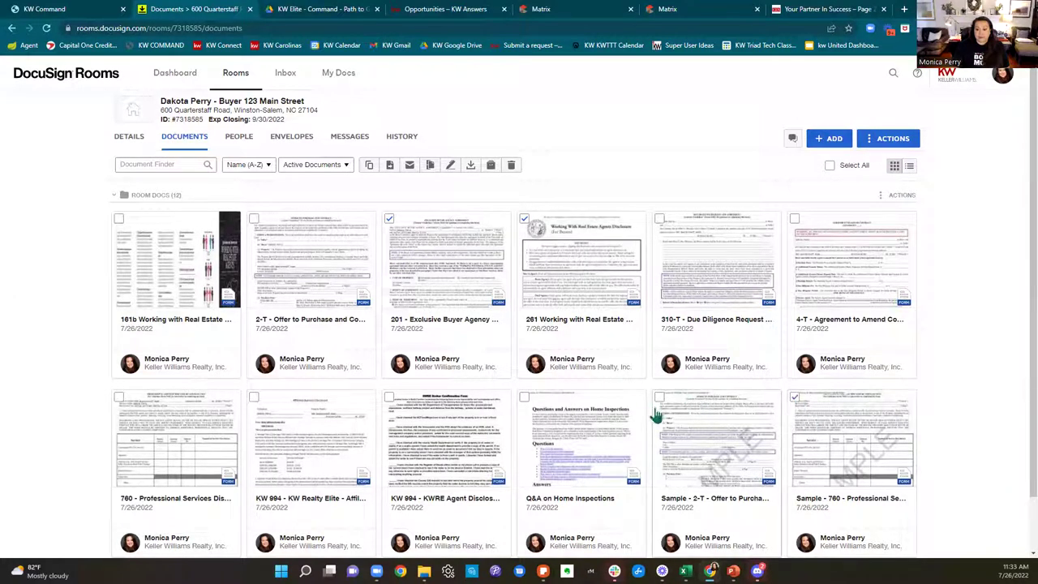
{"action": "left_click", "coordinate": [659, 398]}
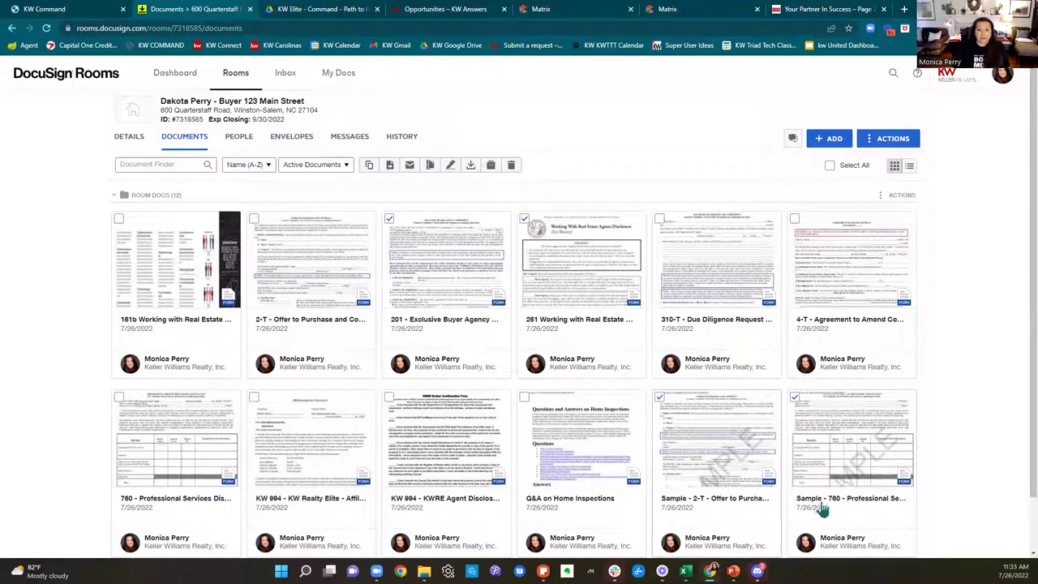
{"action": "left_click", "coordinate": [524, 398]}
{"action": "scroll", "coordinate": [755, 489], "scroll_direction": "down", "scroll_amount": 1}
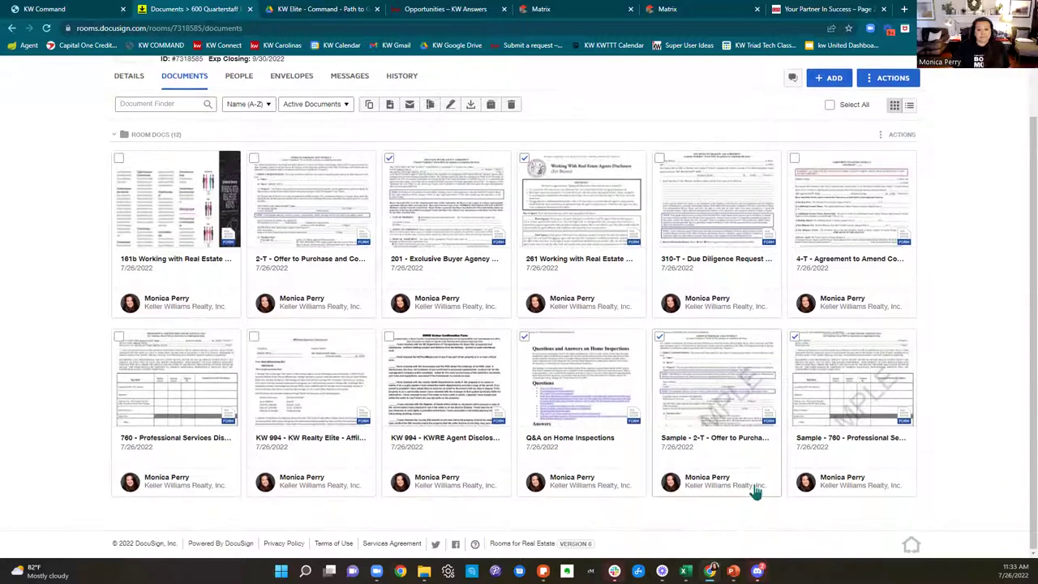
{"action": "left_click", "coordinate": [119, 158]}
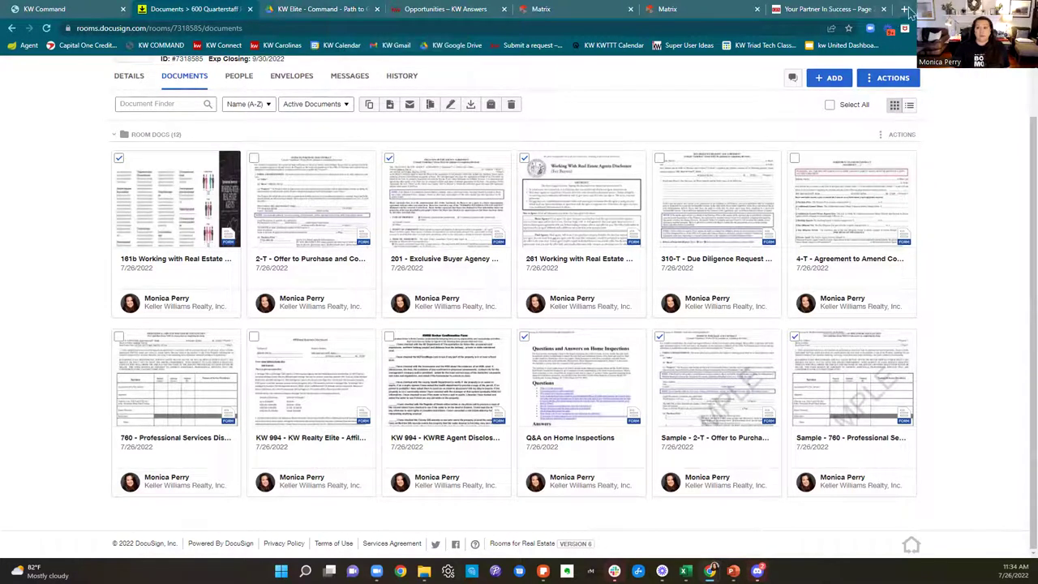
{"action": "left_click", "coordinate": [905, 9]}
{"action": "type", "text": "www."}
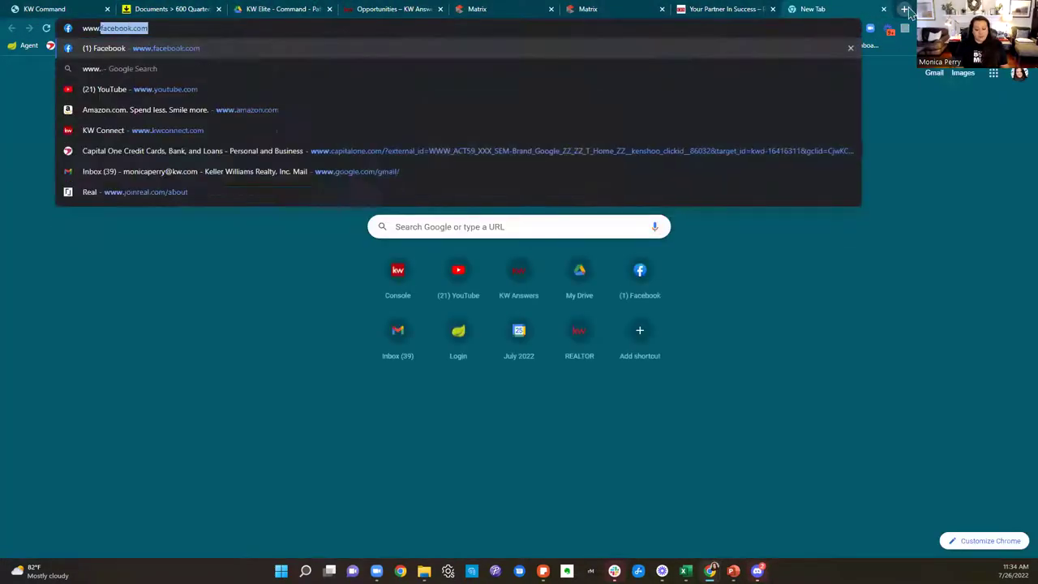
{"action": "type", "text": "face"}
{"action": "key", "text": "Return"}
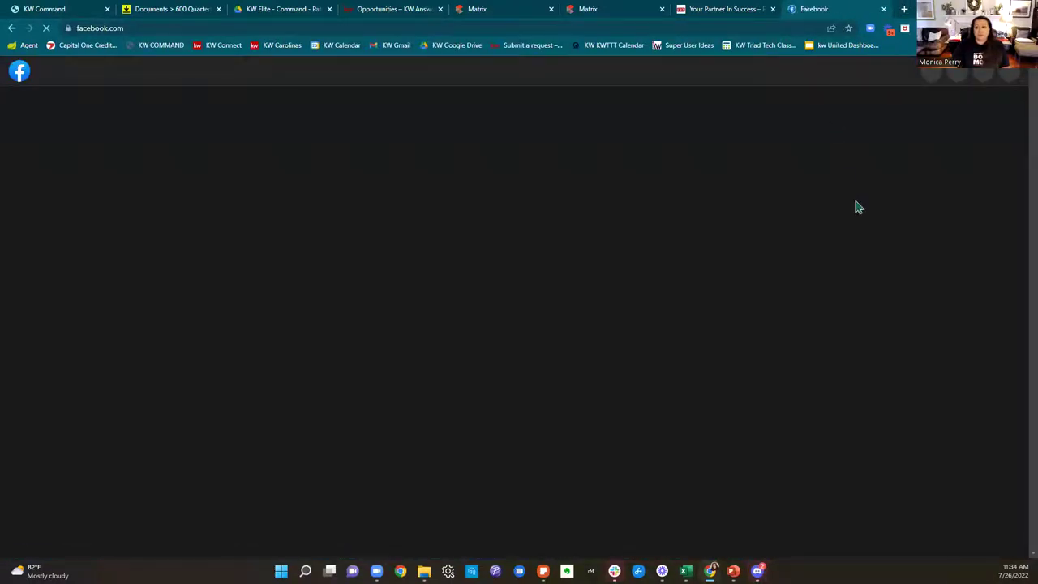
{"action": "key", "text": "ctrl+w"}
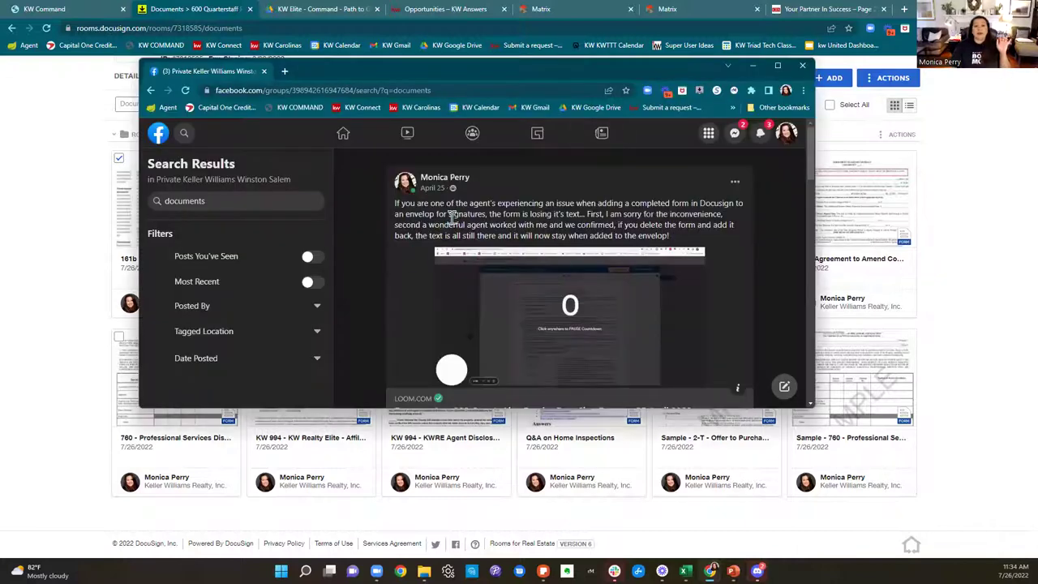
{"action": "scroll", "coordinate": [568, 268], "scroll_direction": "down", "scroll_amount": 5}
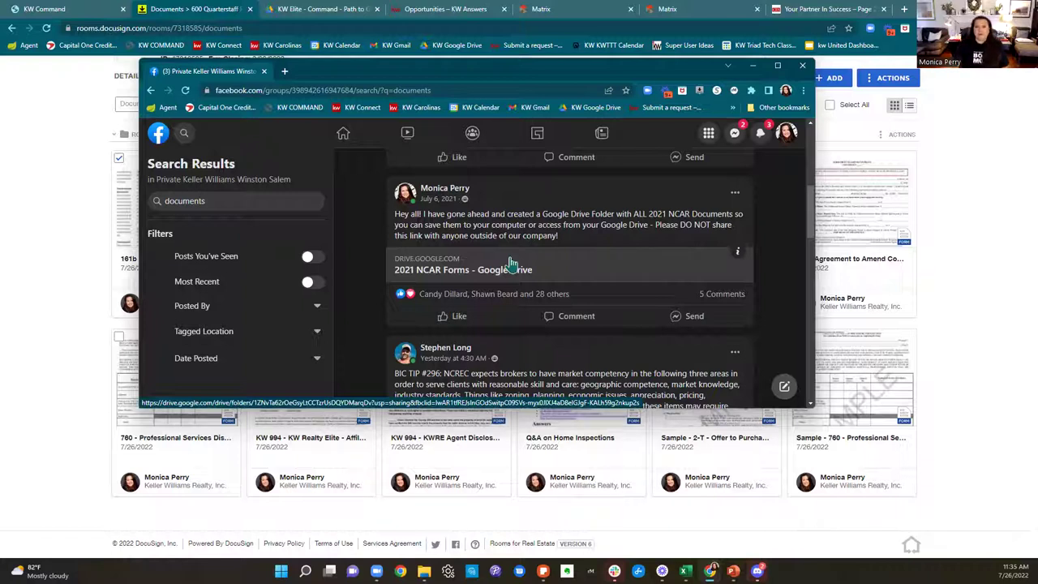
{"action": "left_click", "coordinate": [753, 65]}
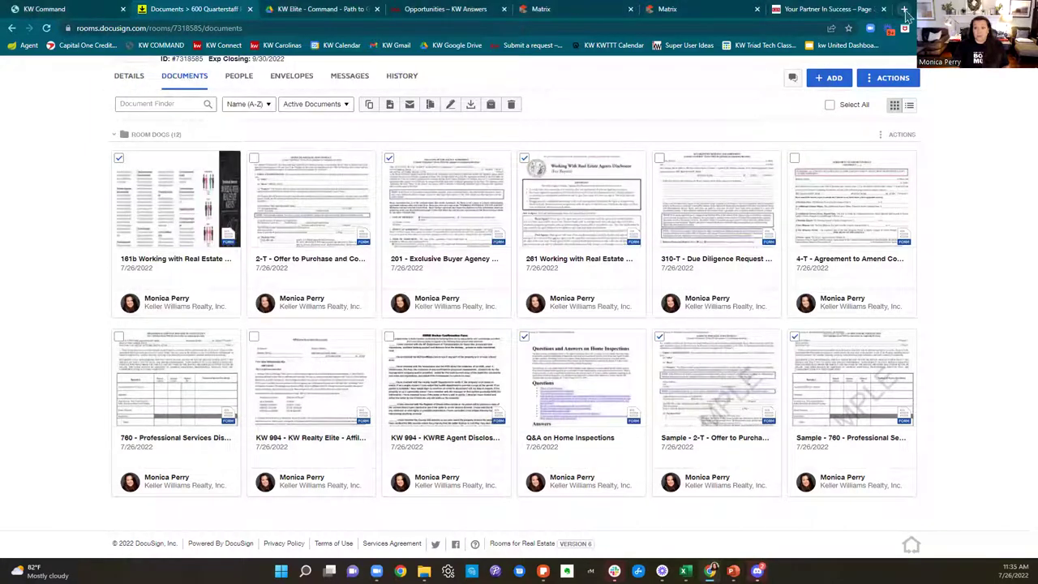
Step: Load the NC REALTORS website in a new browser tab
{"action": "left_click", "coordinate": [903, 9]}
{"action": "type", "text": "nca"}
{"action": "key", "text": "BackSpace"}
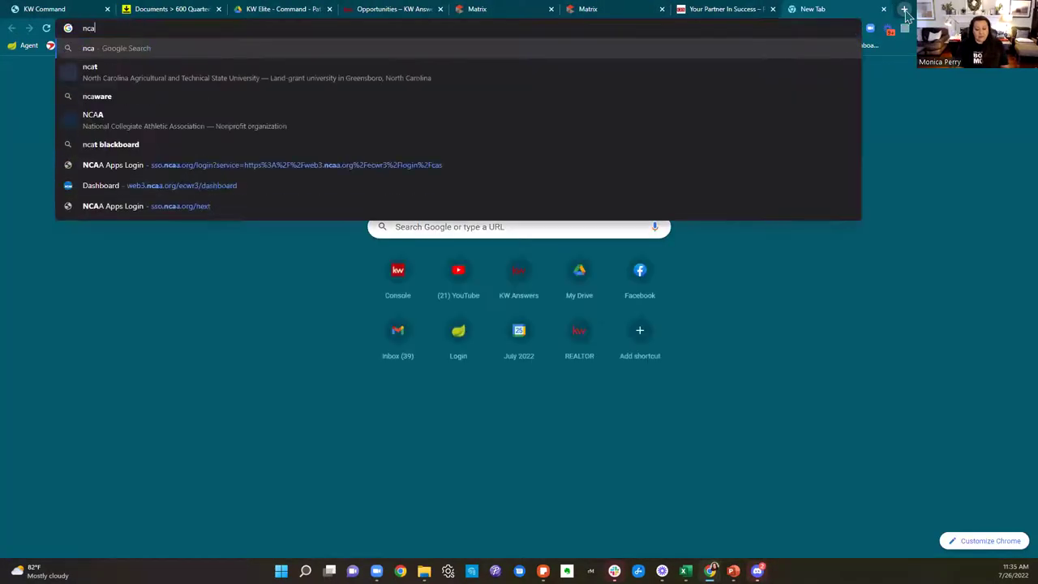
{"action": "type", "text": "realtor"}
{"action": "key", "text": "Return"}
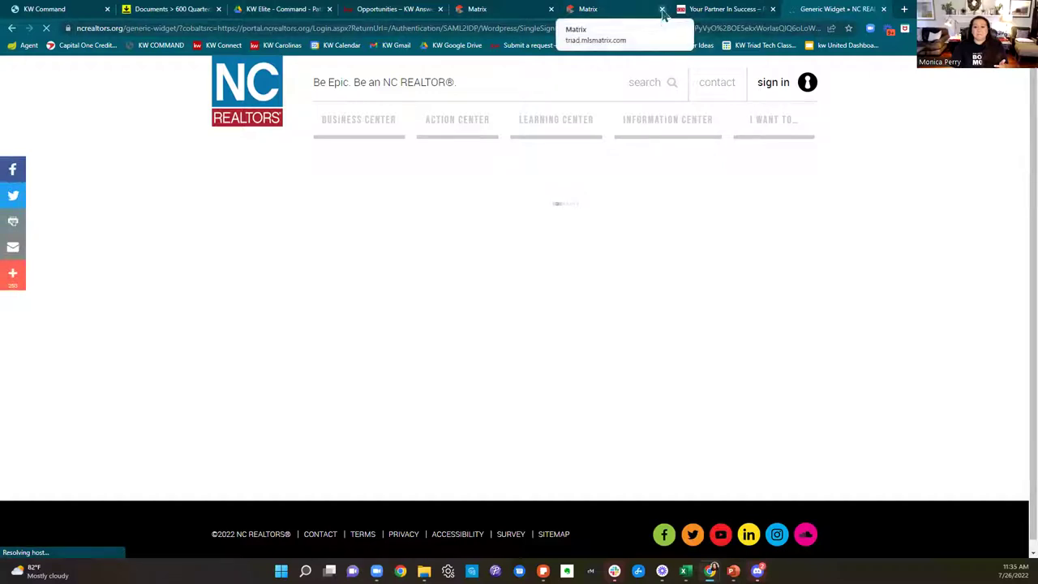
Step: Close both Matrix tabs, sign in to NC REALTORS, and close the Your Partner In Success tab
{"action": "left_click", "coordinate": [662, 9]}
{"action": "left_click", "coordinate": [550, 9]}
{"action": "left_click", "coordinate": [366, 491]}
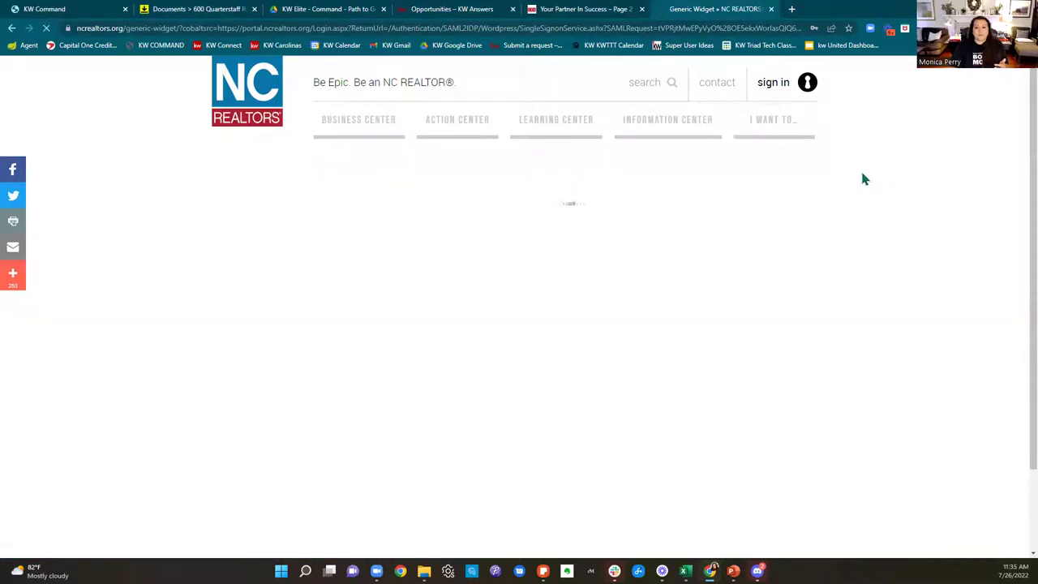
{"action": "left_click", "coordinate": [641, 9]}
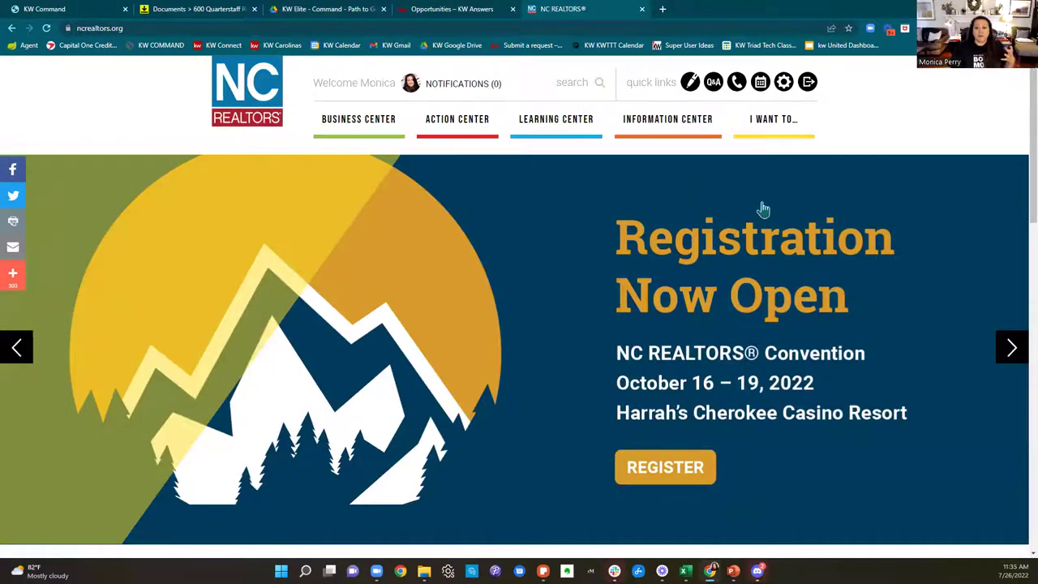
Step: Go to the Transact forms and contracts library from the NC REALTORS home page
{"action": "scroll", "coordinate": [758, 207], "scroll_direction": "down", "scroll_amount": 4}
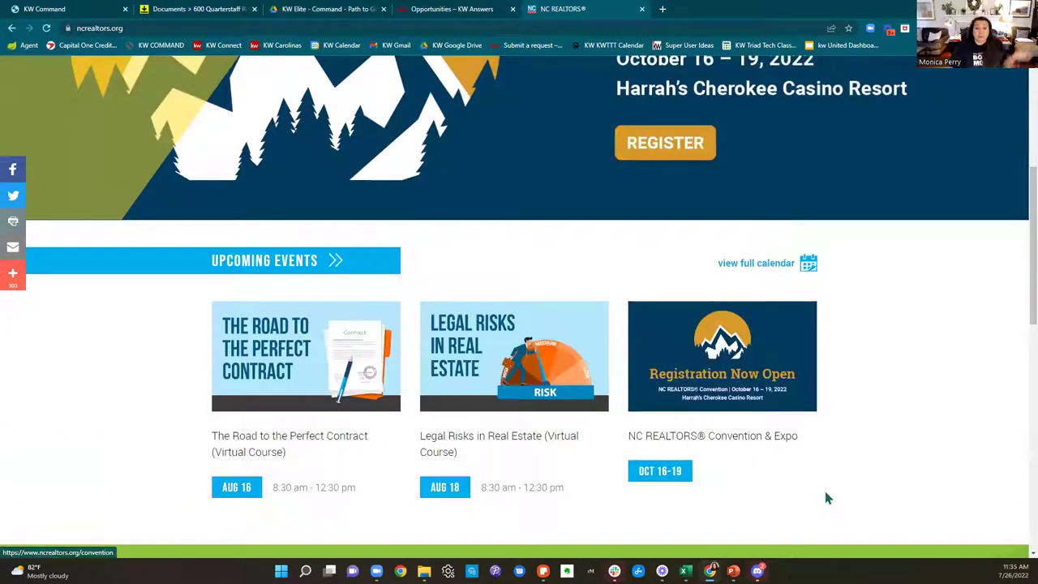
{"action": "scroll", "coordinate": [825, 488], "scroll_direction": "down", "scroll_amount": 5}
{"action": "scroll", "coordinate": [825, 496], "scroll_direction": "down", "scroll_amount": 2}
{"action": "scroll", "coordinate": [827, 494], "scroll_direction": "up", "scroll_amount": 10}
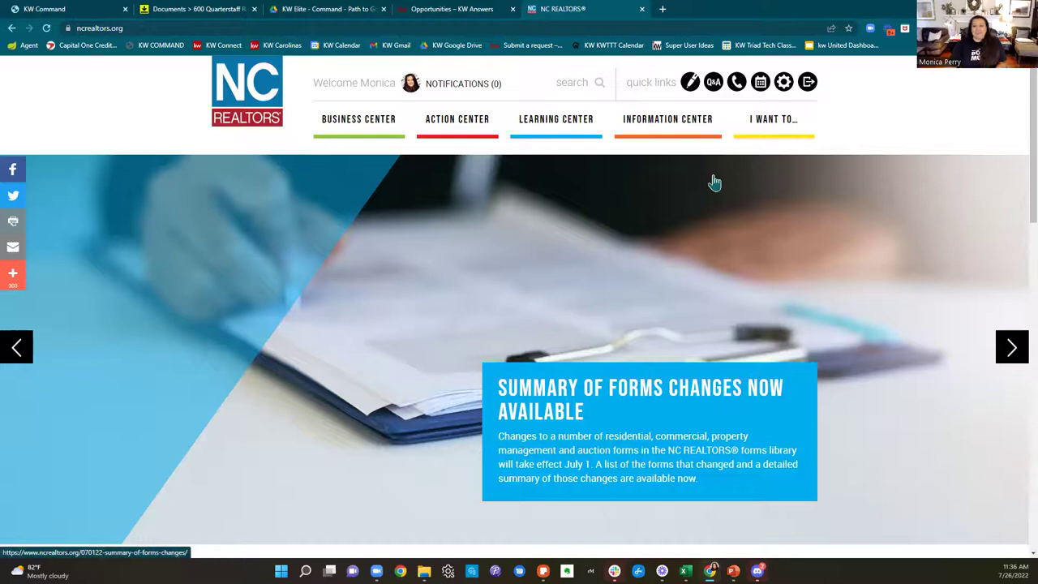
{"action": "left_click", "coordinate": [690, 83]}
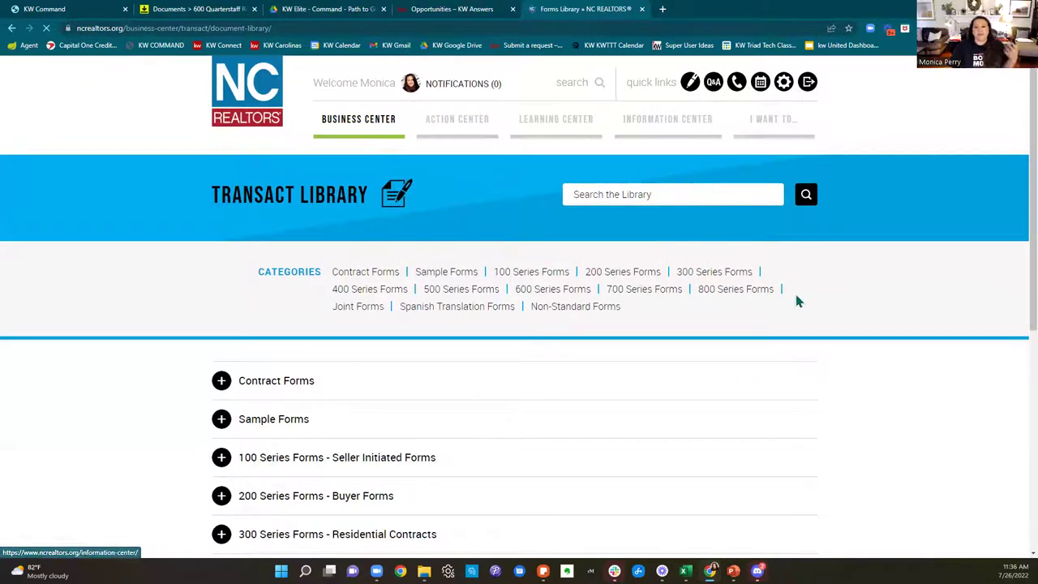
Step: Expand the Spanish Translation Forms list in the Transact library
{"action": "scroll", "coordinate": [794, 296], "scroll_direction": "down", "scroll_amount": 3}
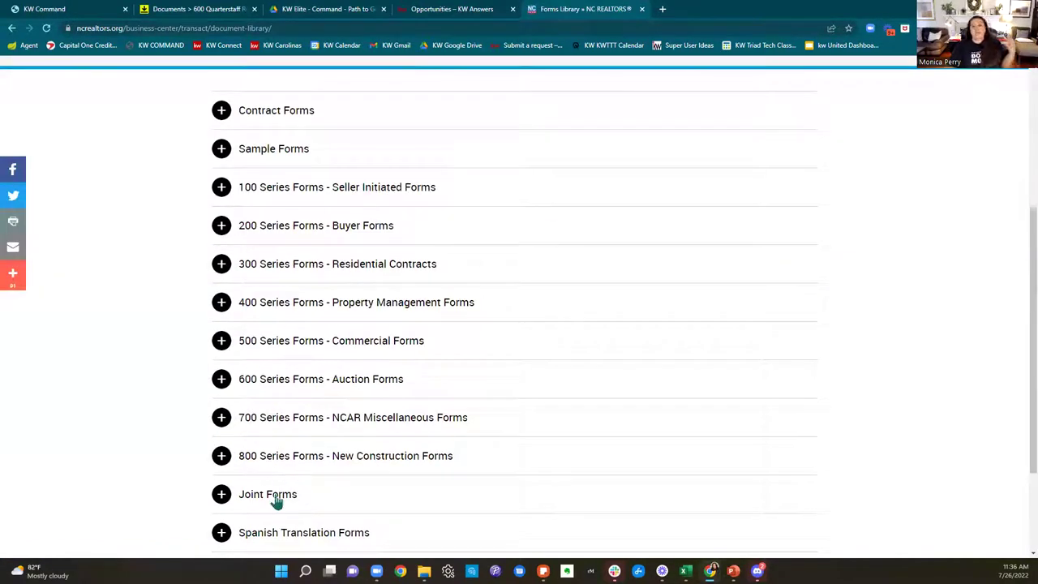
{"action": "scroll", "coordinate": [616, 419], "scroll_direction": "down", "scroll_amount": 3}
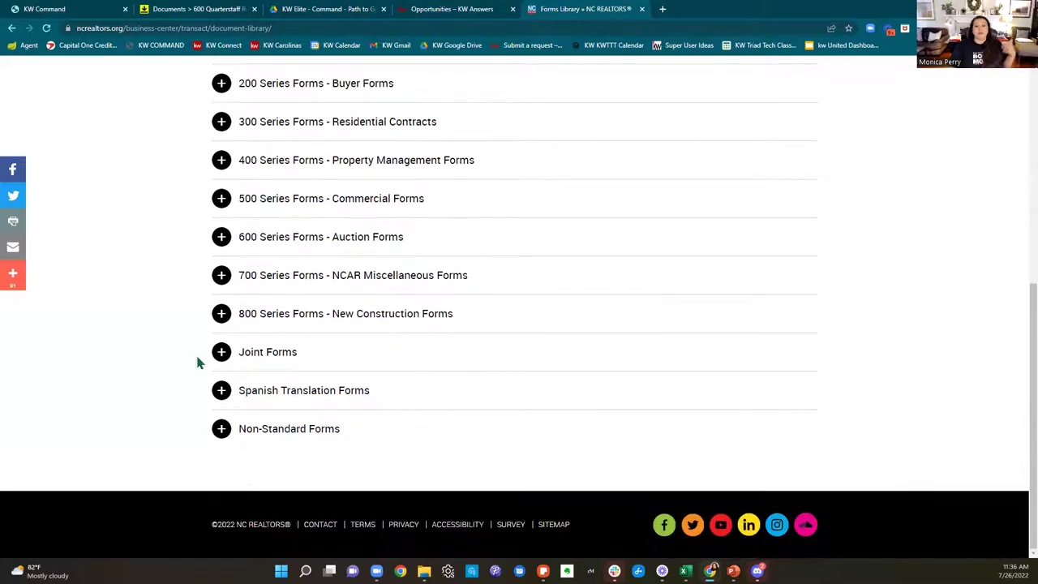
{"action": "left_click", "coordinate": [273, 397]}
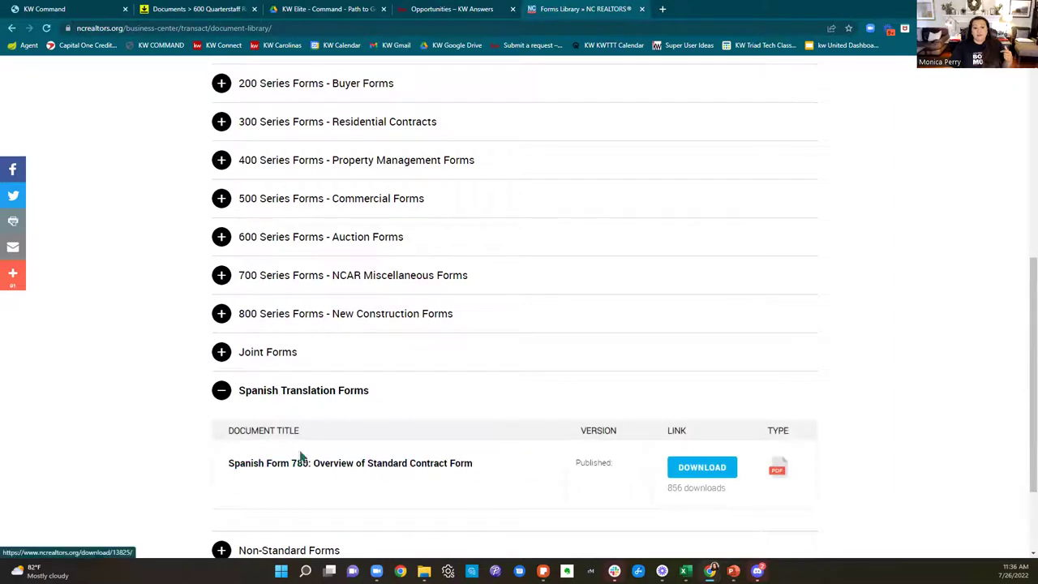
{"action": "scroll", "coordinate": [608, 332], "scroll_direction": "down", "scroll_amount": 2}
{"action": "scroll", "coordinate": [386, 383], "scroll_direction": "up", "scroll_amount": 3}
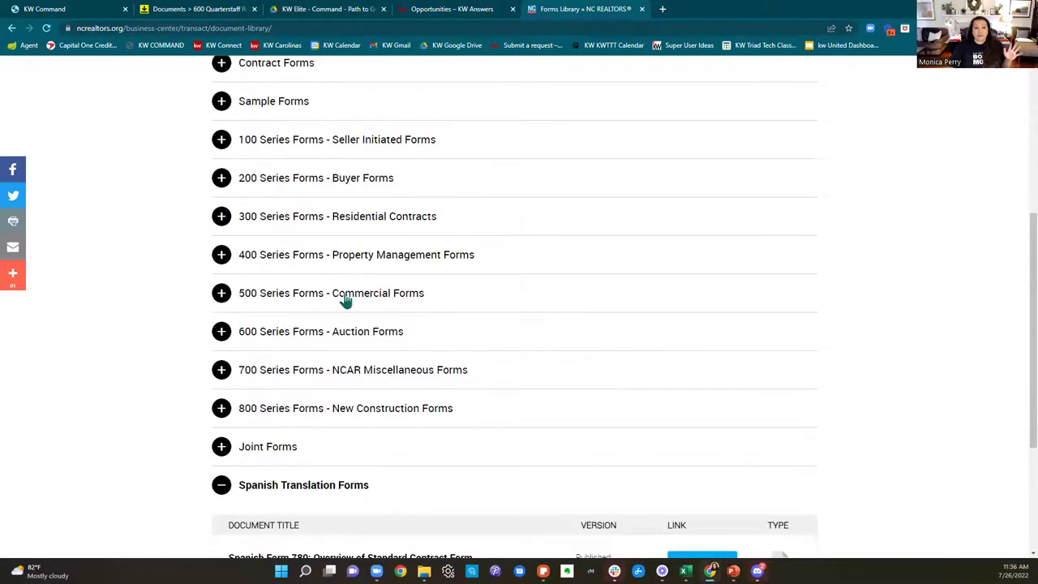
Step: Expand the 100 Series seller-initiated forms, browse the list, then close the library tab
{"action": "left_click", "coordinate": [289, 141]}
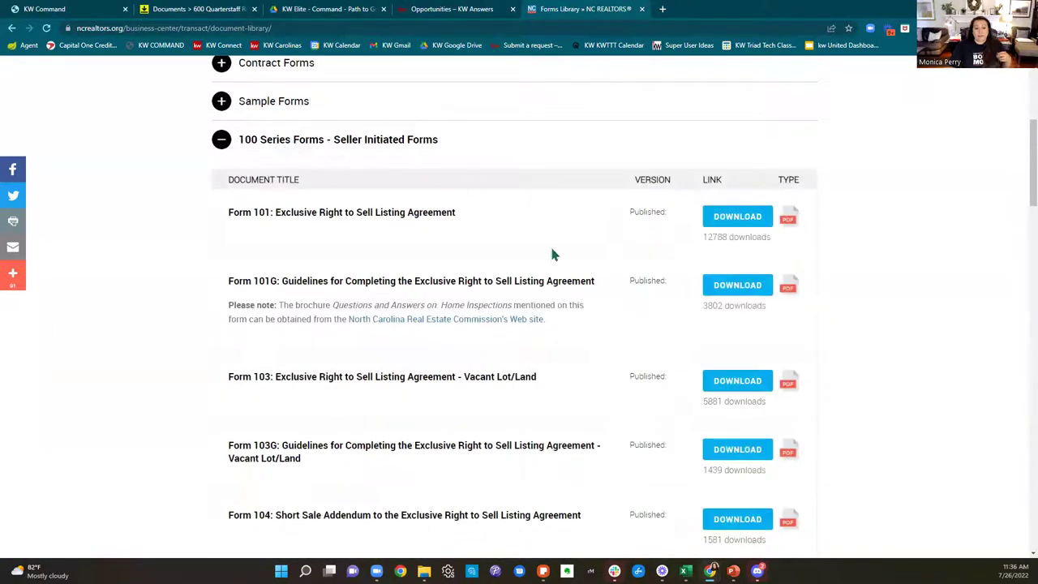
{"action": "scroll", "coordinate": [551, 252], "scroll_direction": "down", "scroll_amount": 3}
{"action": "scroll", "coordinate": [554, 257], "scroll_direction": "down", "scroll_amount": 10}
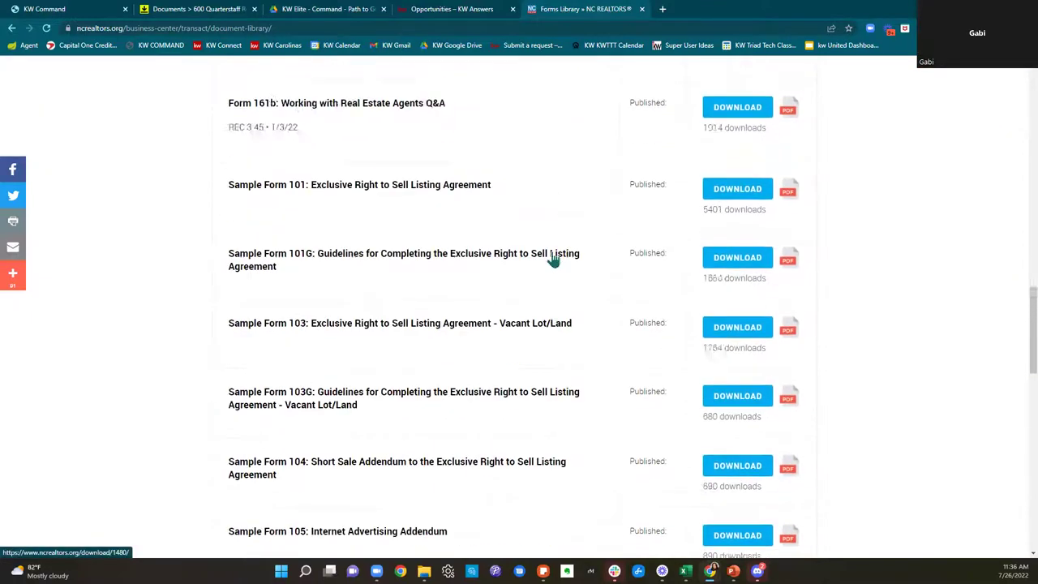
{"action": "scroll", "coordinate": [551, 259], "scroll_direction": "down", "scroll_amount": 5}
{"action": "scroll", "coordinate": [551, 267], "scroll_direction": "up", "scroll_amount": 11}
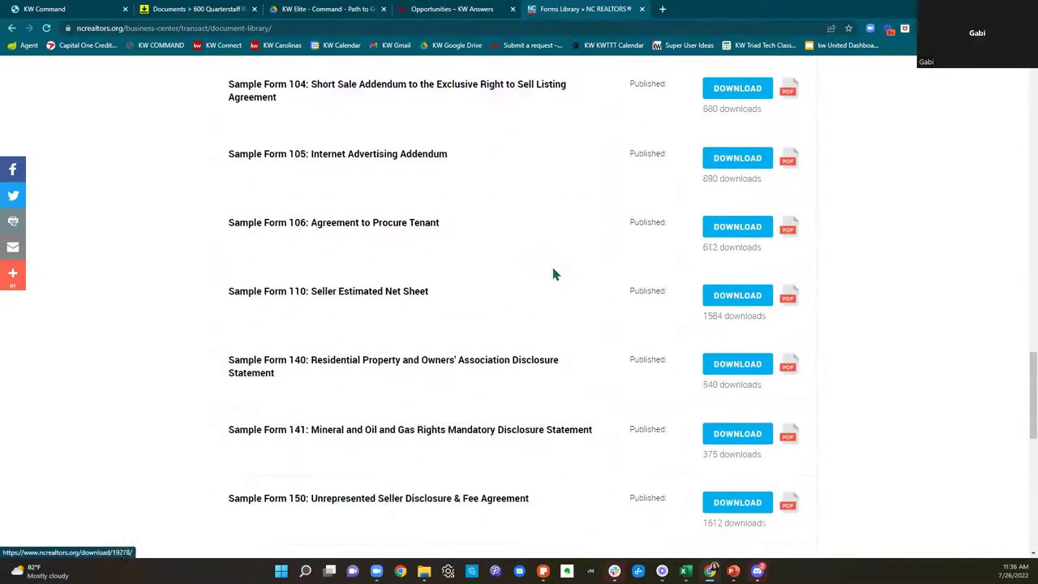
{"action": "scroll", "coordinate": [551, 272], "scroll_direction": "up", "scroll_amount": 15}
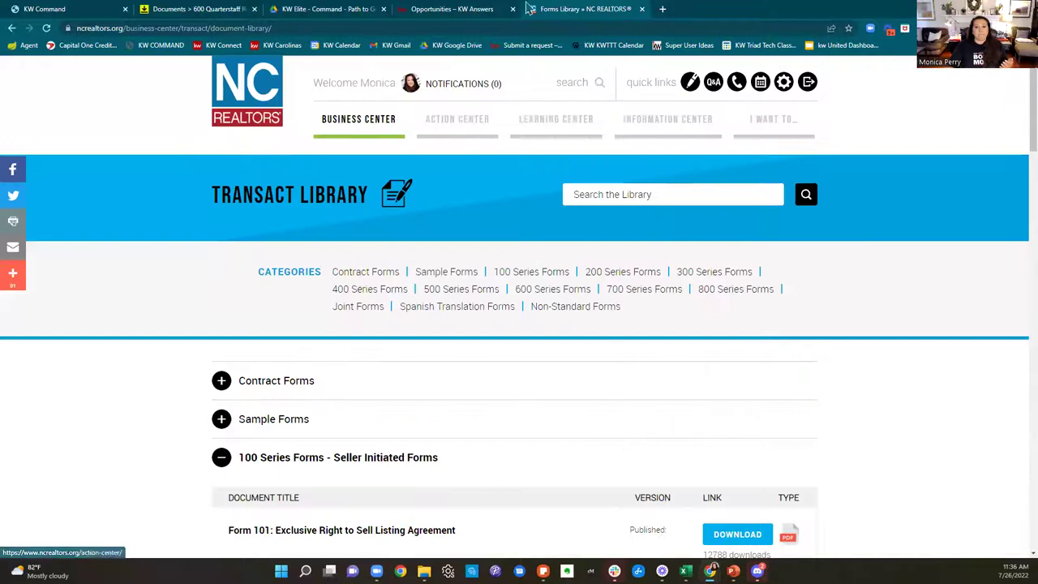
{"action": "scroll", "coordinate": [643, 343], "scroll_direction": "down", "scroll_amount": 5}
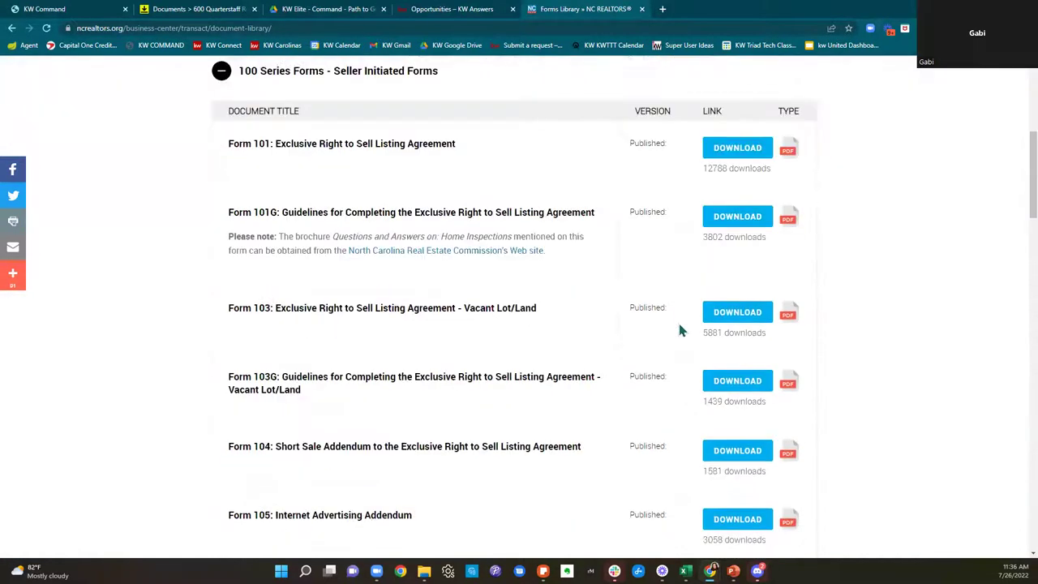
{"action": "scroll", "coordinate": [679, 330], "scroll_direction": "down", "scroll_amount": 1}
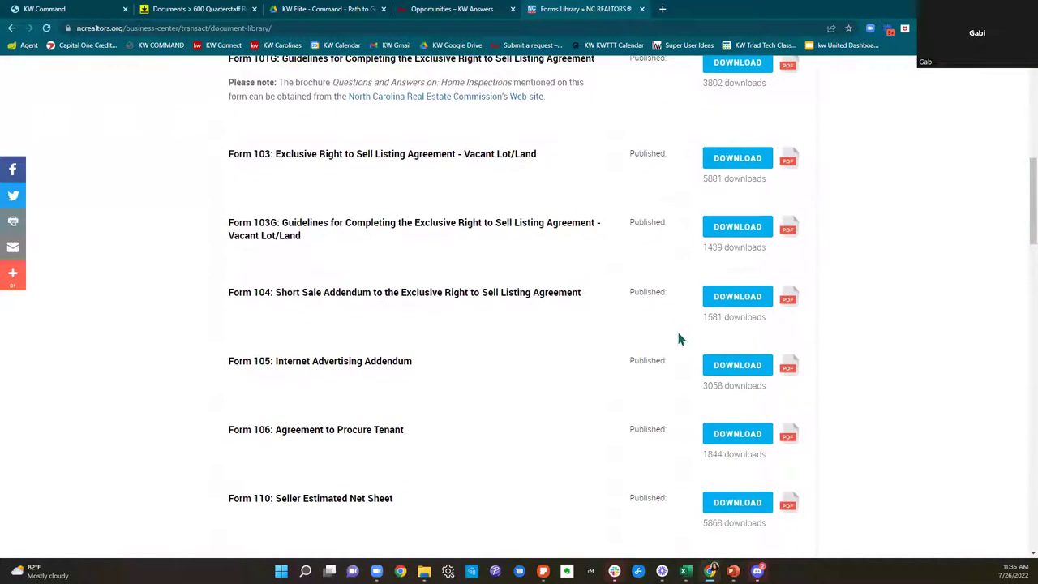
{"action": "left_click", "coordinate": [641, 9]}
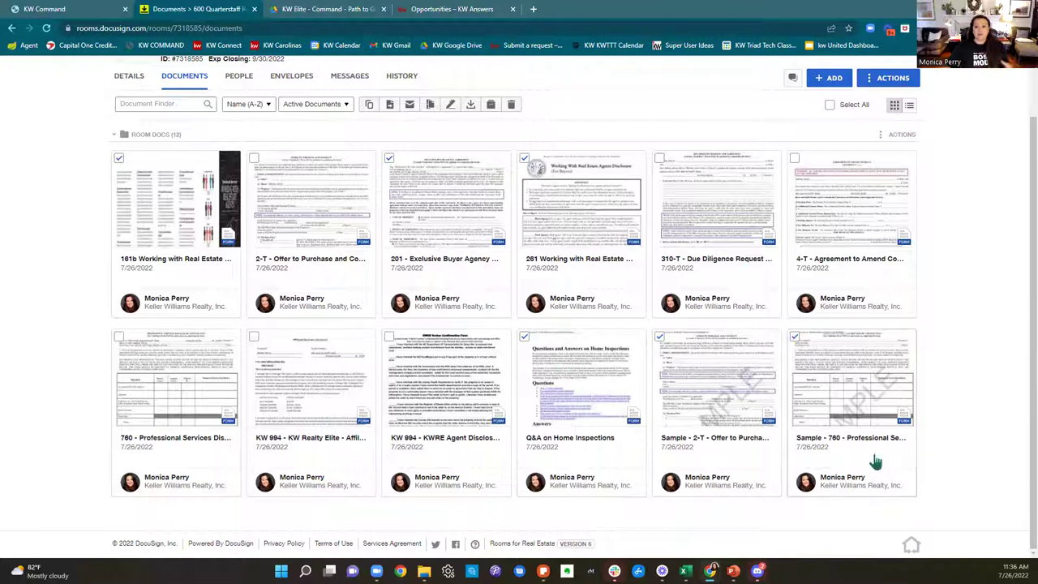
Step: Create a 'Please DocuSign' envelope from the six checked room documents
{"action": "left_click", "coordinate": [451, 105]}
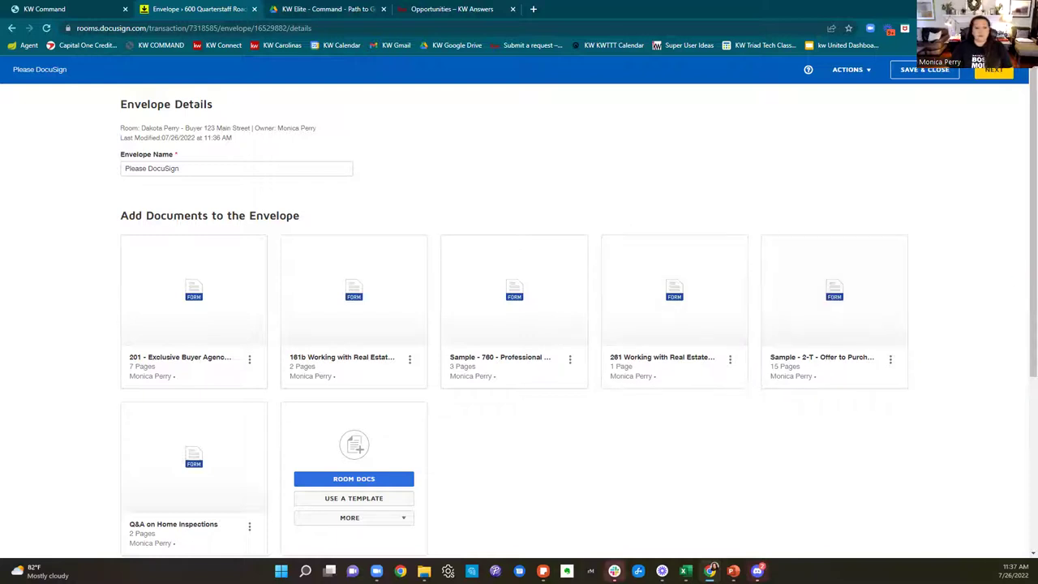
Step: Rename the envelope to 'Please DocuSign - WWREA, BA & Samples'
{"action": "left_click", "coordinate": [300, 172]}
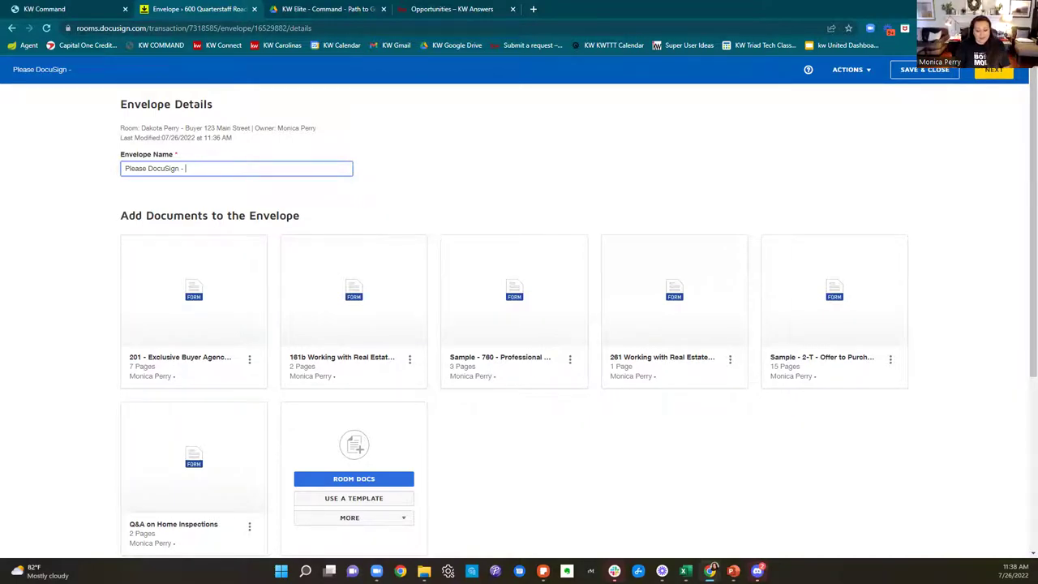
{"action": "type", "text": "WWREA"}
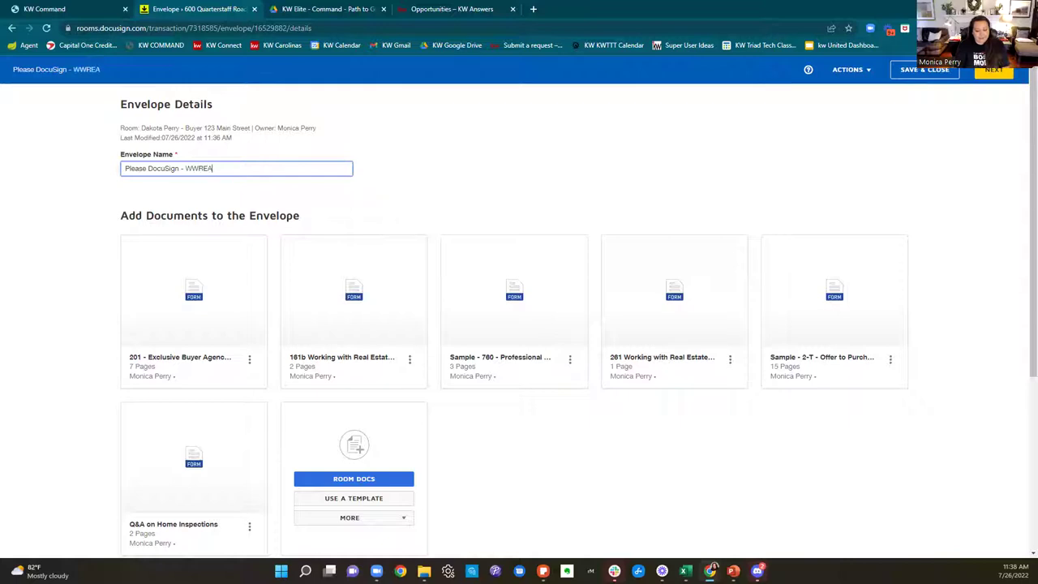
{"action": "type", "text": ", BA & Sa"}
{"action": "type", "text": "s"}
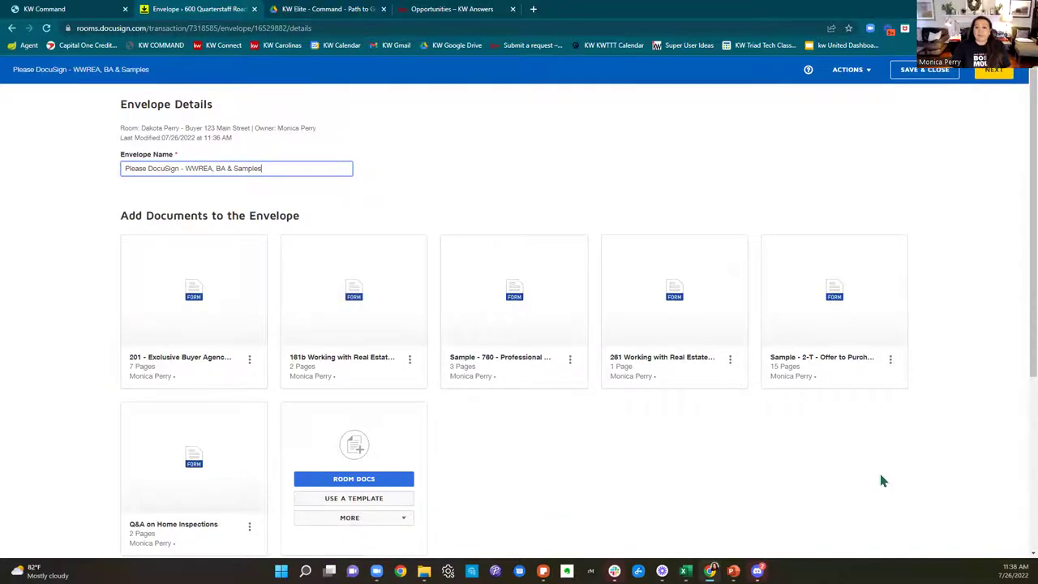
{"action": "scroll", "coordinate": [882, 480], "scroll_direction": "down", "scroll_amount": 1}
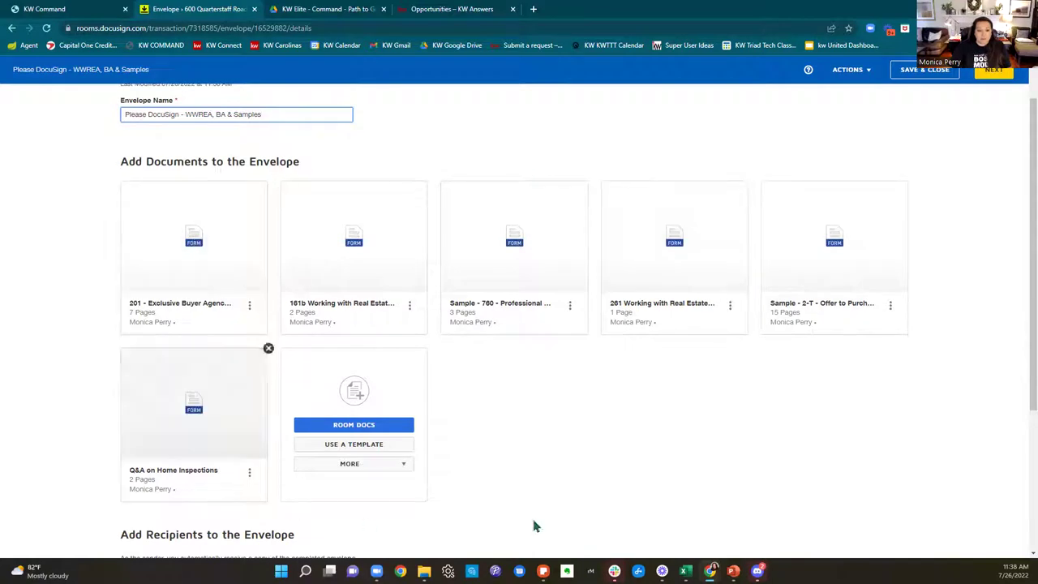
Step: Drag the 261 disclosure ahead of form 201 and bring up the Add Recipient options
{"action": "left_click_drag", "start_coordinate": [717, 270], "coordinate": [137, 271]}
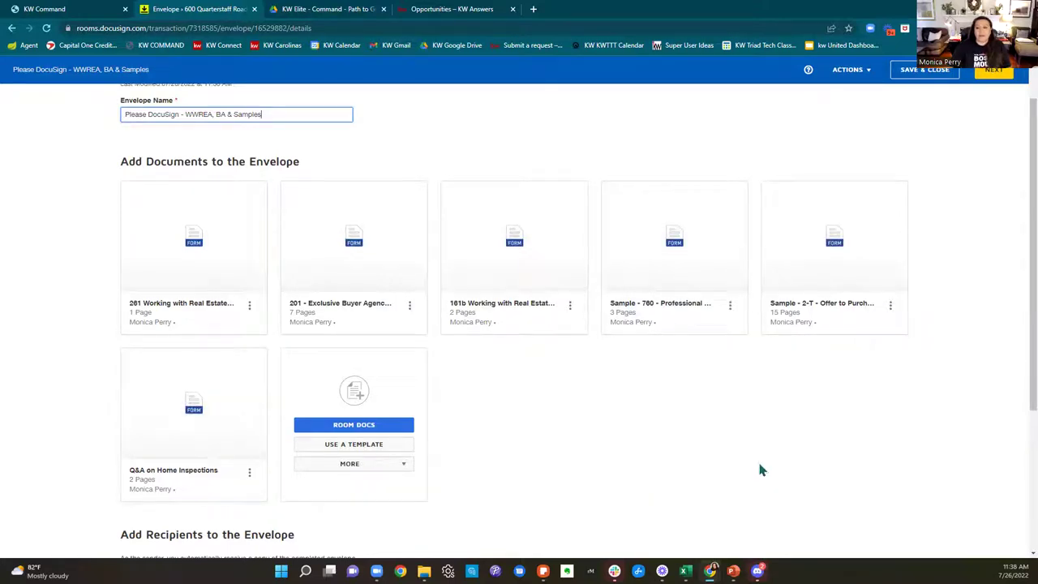
{"action": "scroll", "coordinate": [758, 466], "scroll_direction": "down", "scroll_amount": 3}
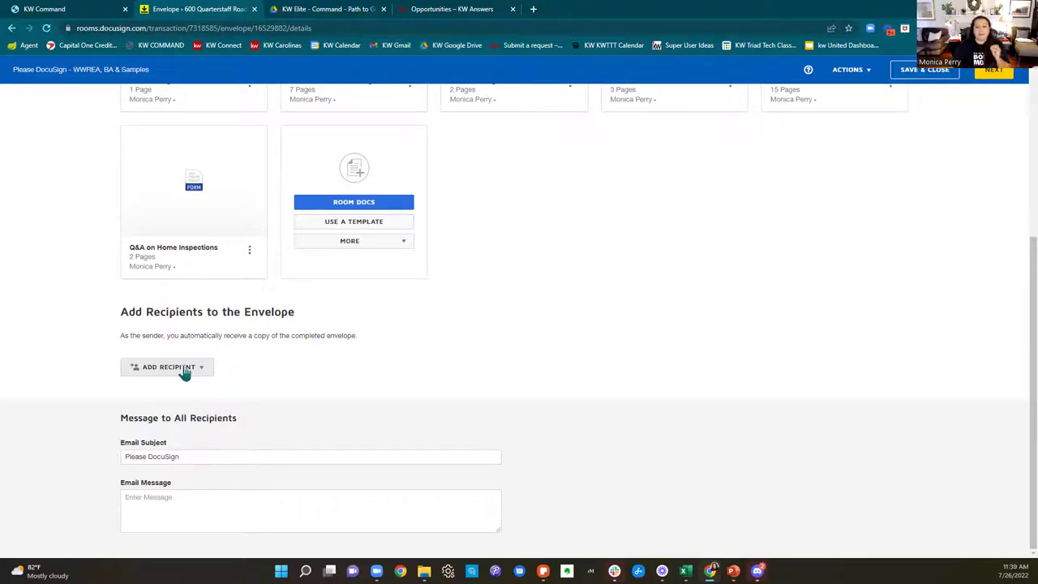
{"action": "left_click", "coordinate": [183, 368]}
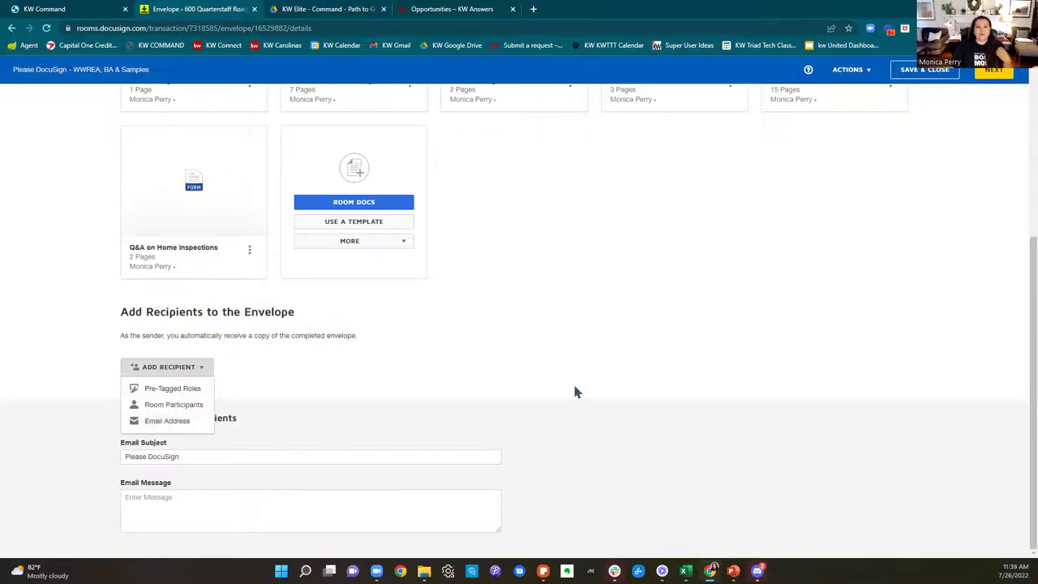
{"action": "scroll", "coordinate": [572, 380], "scroll_direction": "up", "scroll_amount": 2}
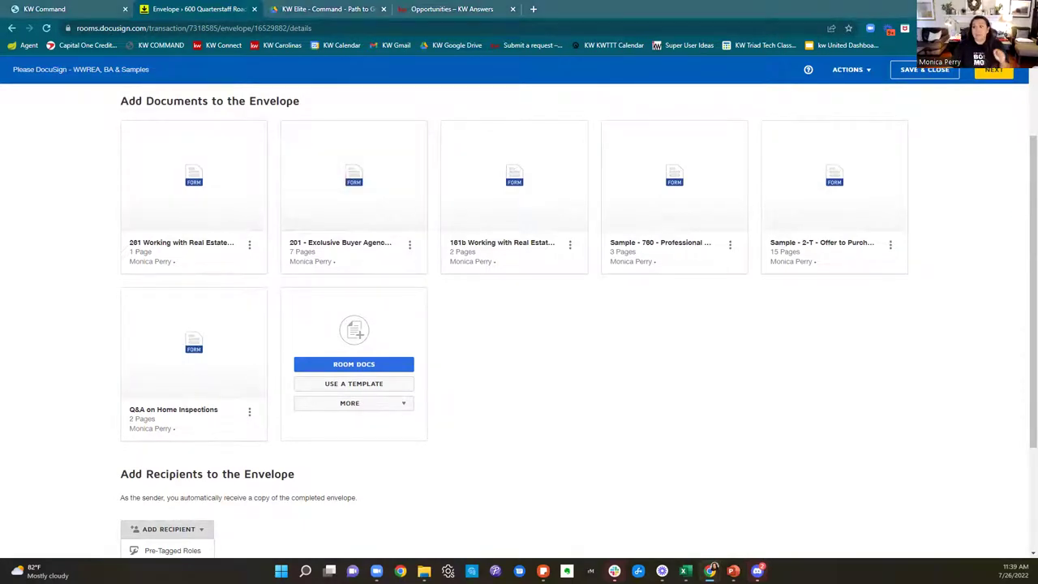
{"action": "scroll", "coordinate": [840, 459], "scroll_direction": "down", "scroll_amount": 1}
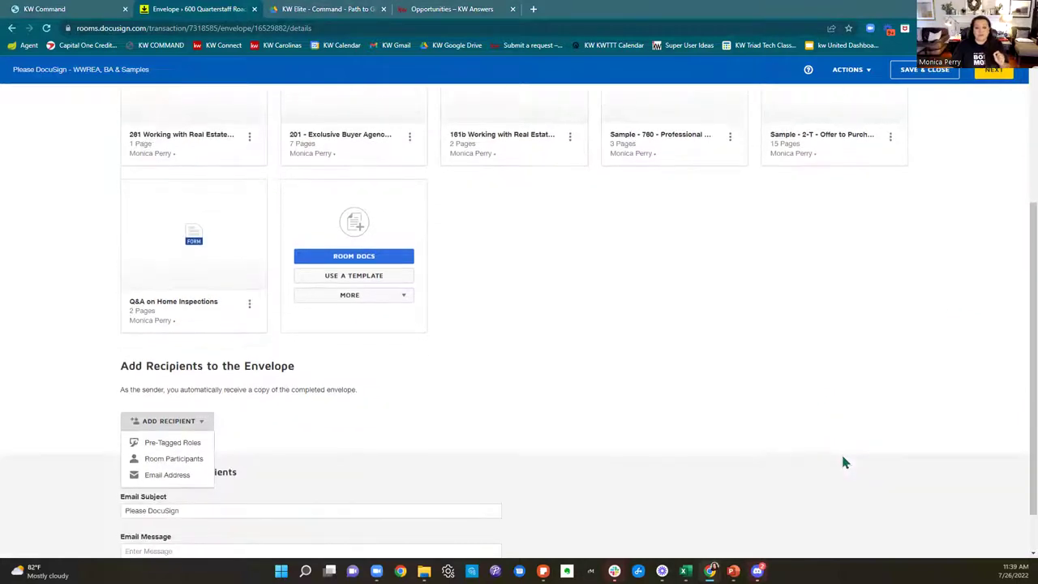
Step: Via Pre-Tagged Roles, tick Buyer One and Buyer Agent, assigning the buyer and agent respectively
{"action": "left_click", "coordinate": [155, 448]}
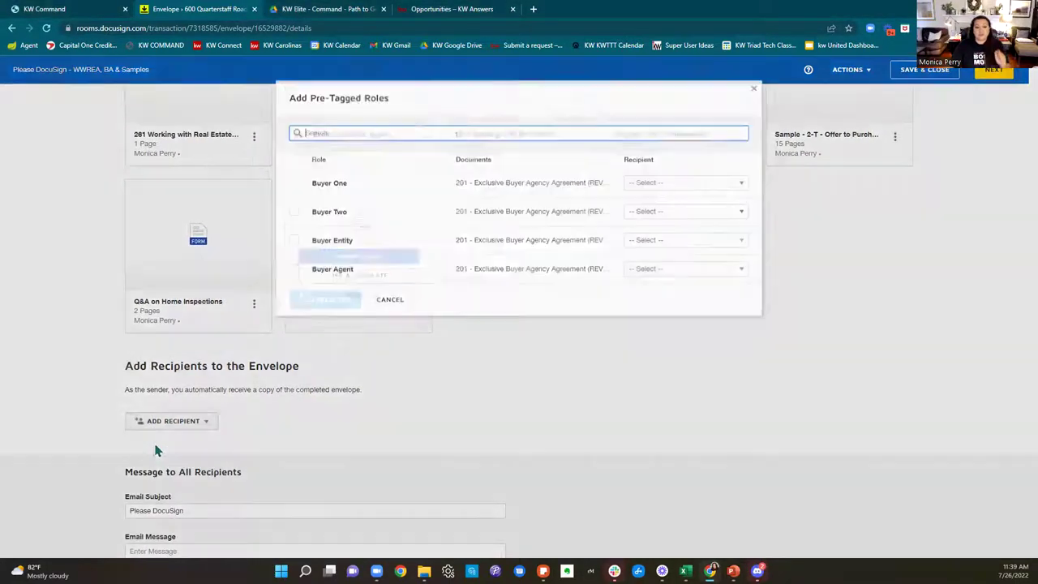
{"action": "left_click", "coordinate": [293, 179]}
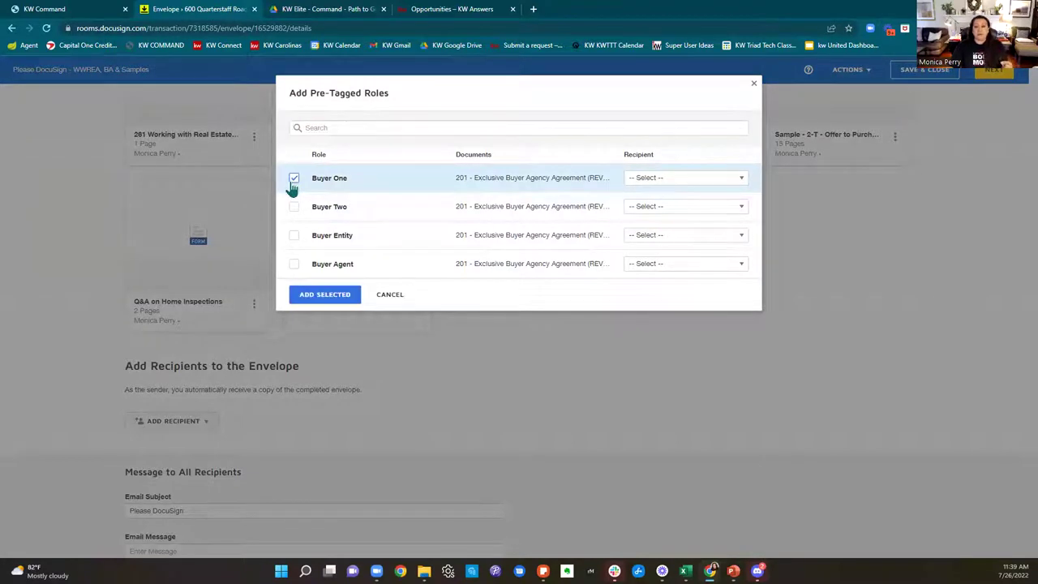
{"action": "left_click", "coordinate": [705, 184]}
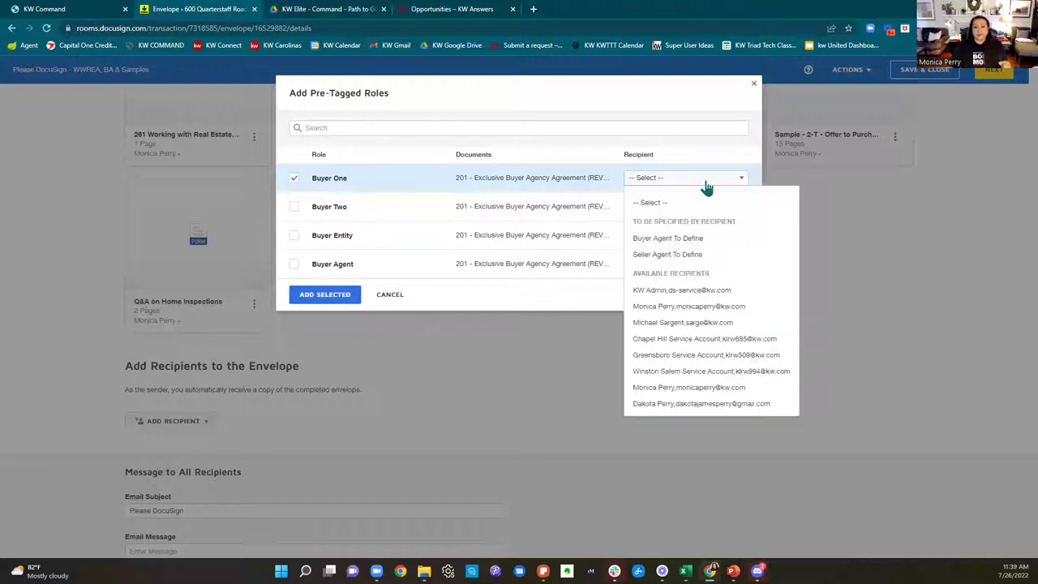
{"action": "left_click", "coordinate": [716, 403]}
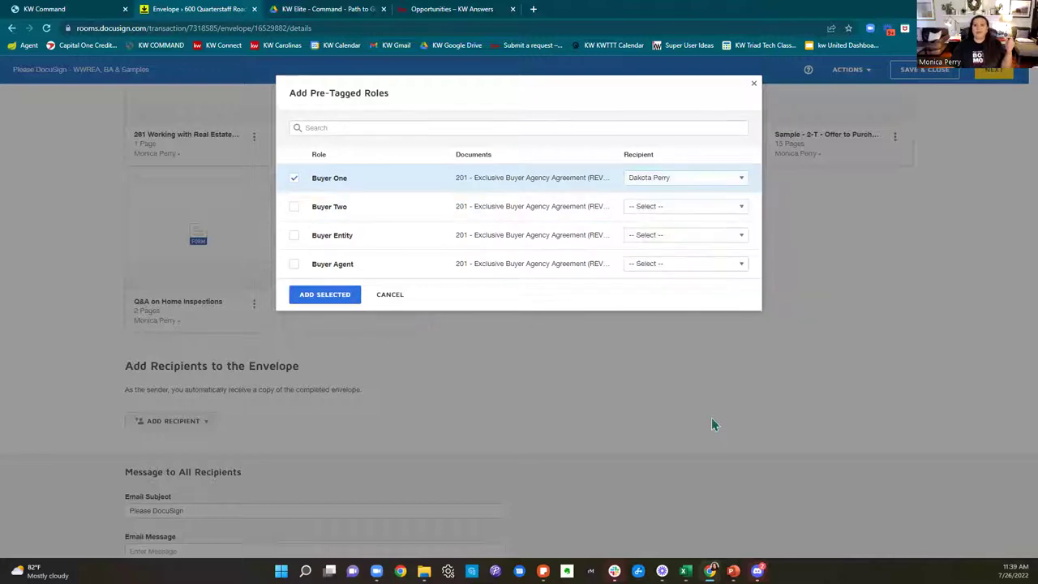
{"action": "left_click", "coordinate": [293, 267]}
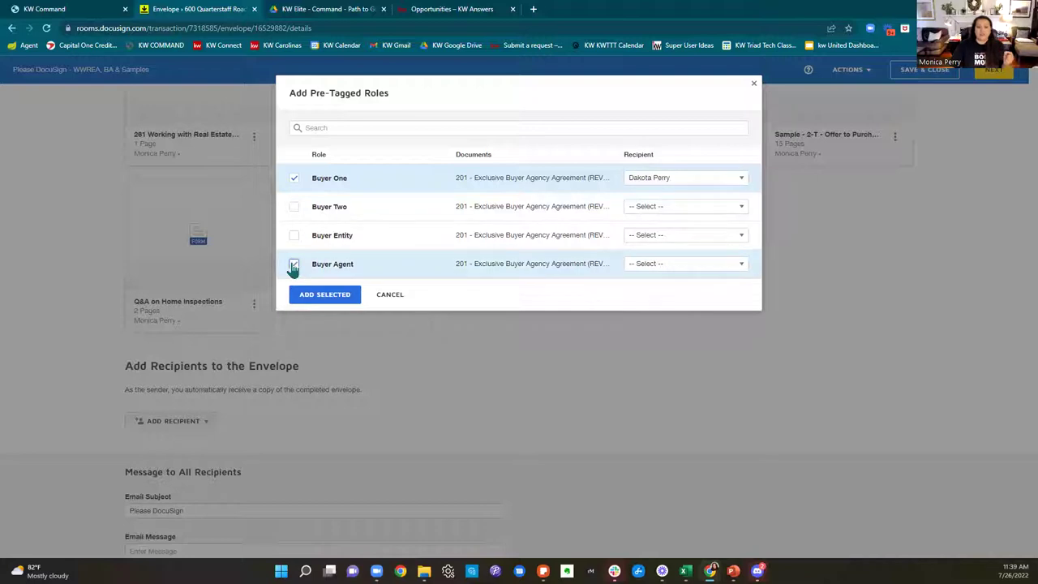
{"action": "left_click", "coordinate": [706, 269]}
{"action": "left_click", "coordinate": [719, 475]}
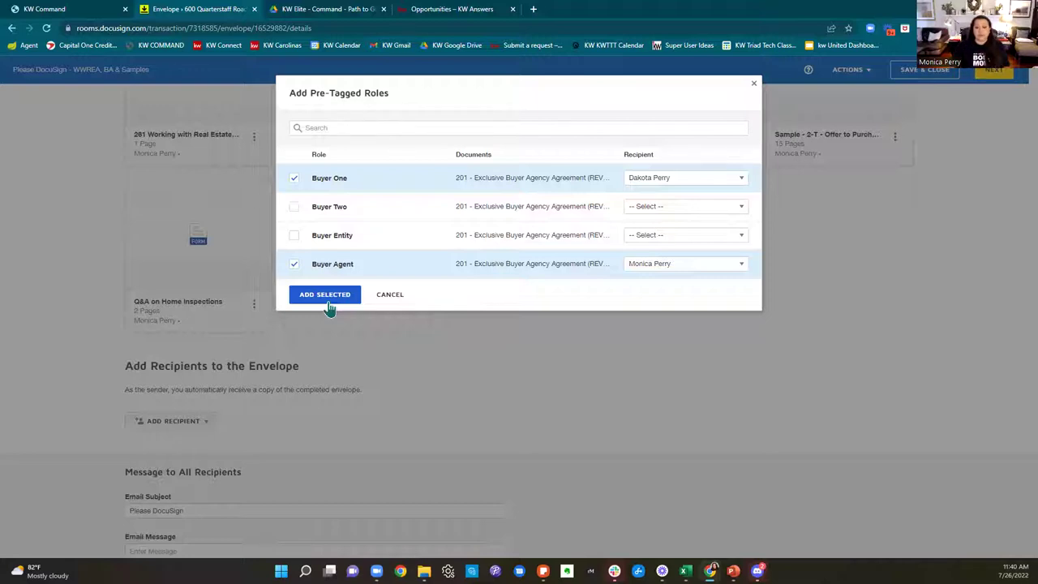
Step: Add Buyer One and Buyer Agent as envelope recipients, review them, and continue to field placement
{"action": "left_click", "coordinate": [329, 298]}
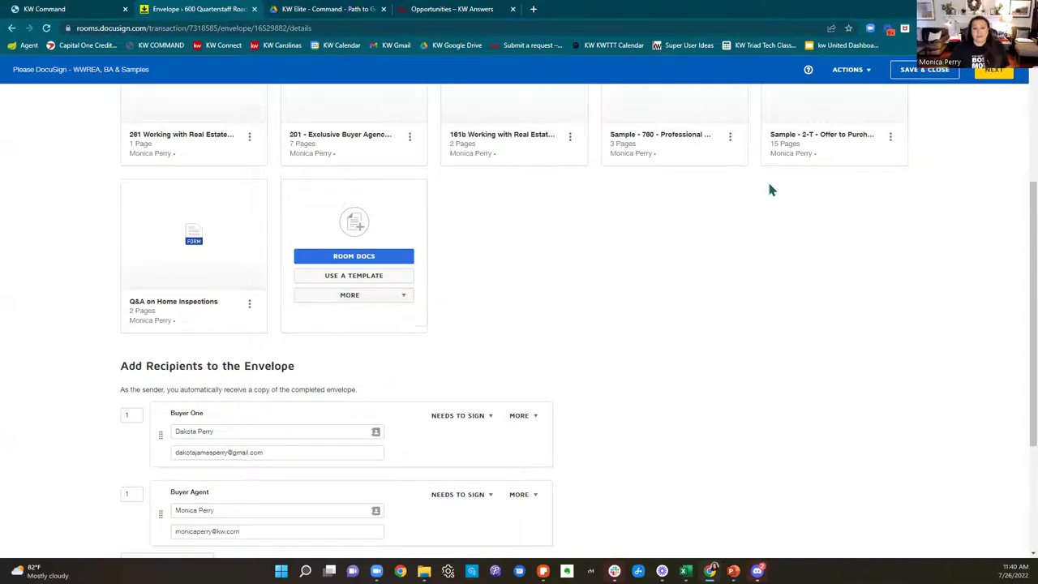
{"action": "scroll", "coordinate": [820, 241], "scroll_direction": "down", "scroll_amount": 2}
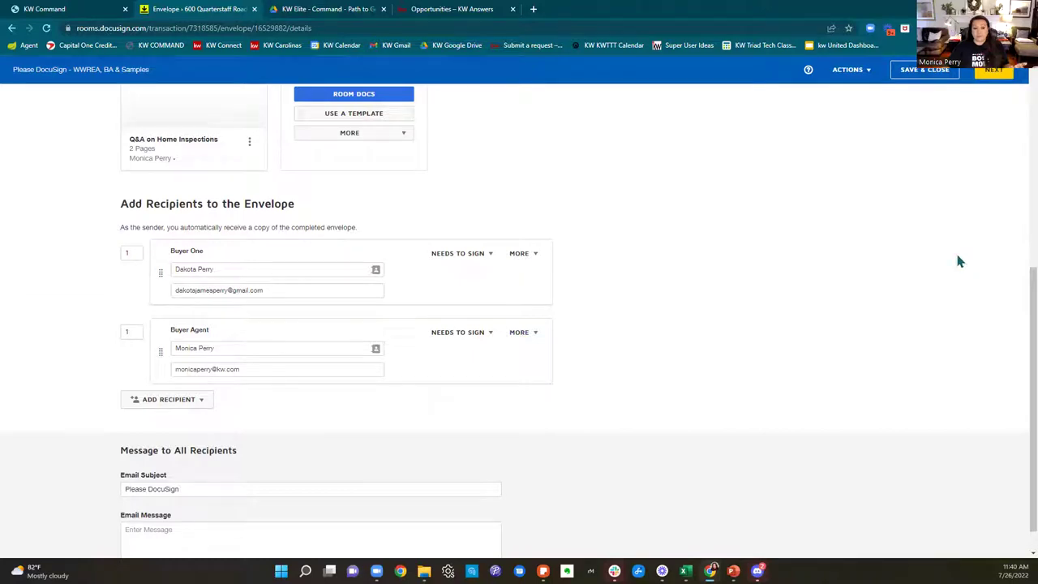
{"action": "scroll", "coordinate": [955, 250], "scroll_direction": "down", "scroll_amount": 1}
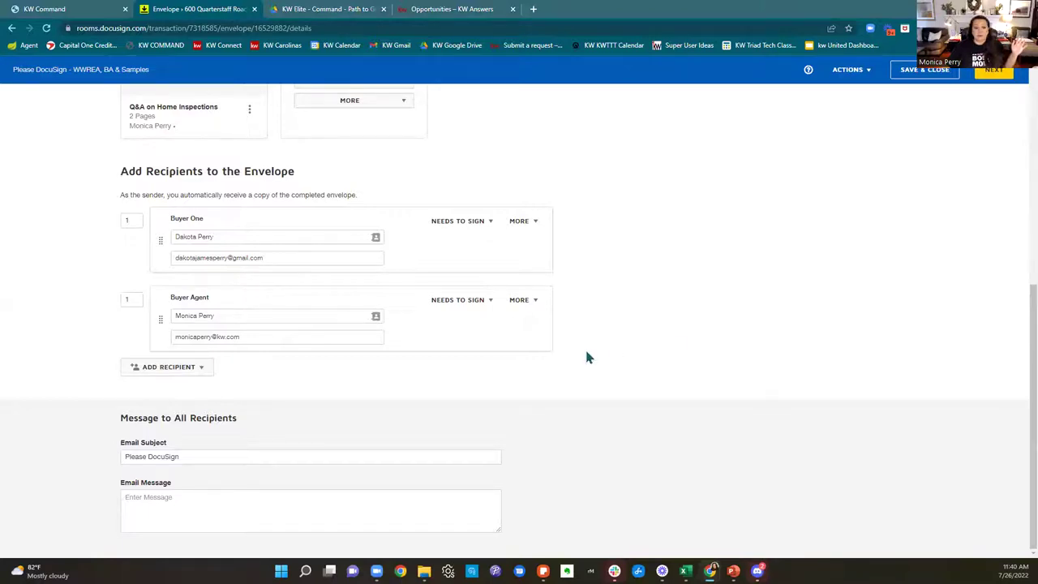
{"action": "scroll", "coordinate": [588, 358], "scroll_direction": "up", "scroll_amount": 2}
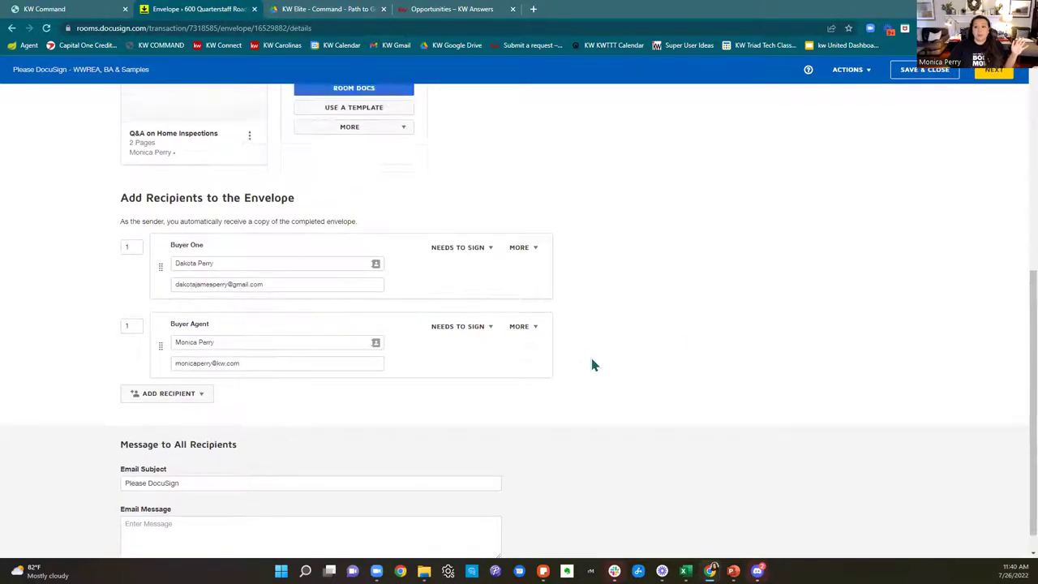
{"action": "left_click", "coordinate": [992, 78]}
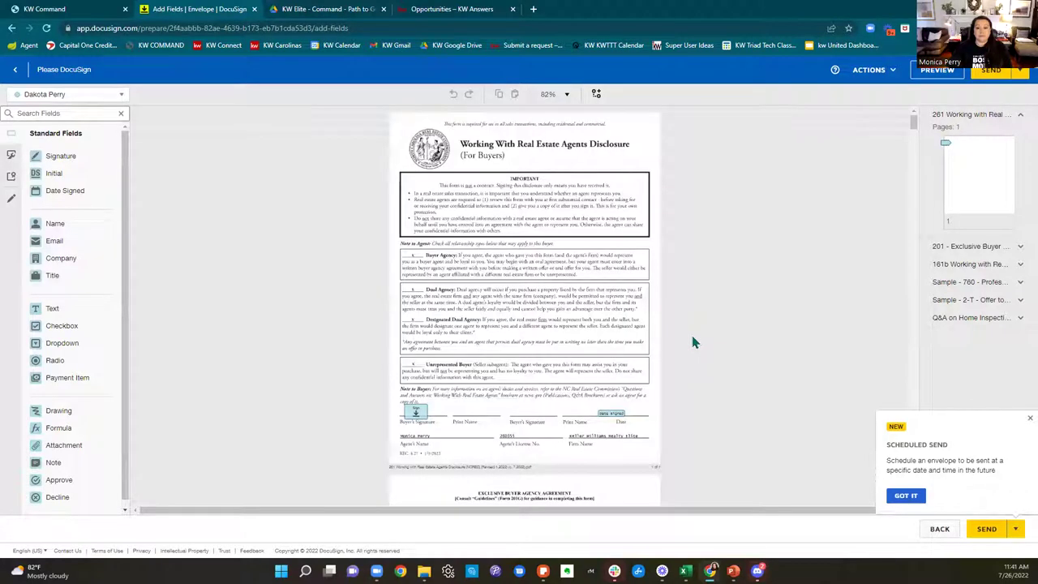
Step: Check the recipient list, then expand the 201 Exclusive Buyer Agency Agreement and scroll through its seven pages
{"action": "left_click", "coordinate": [77, 96]}
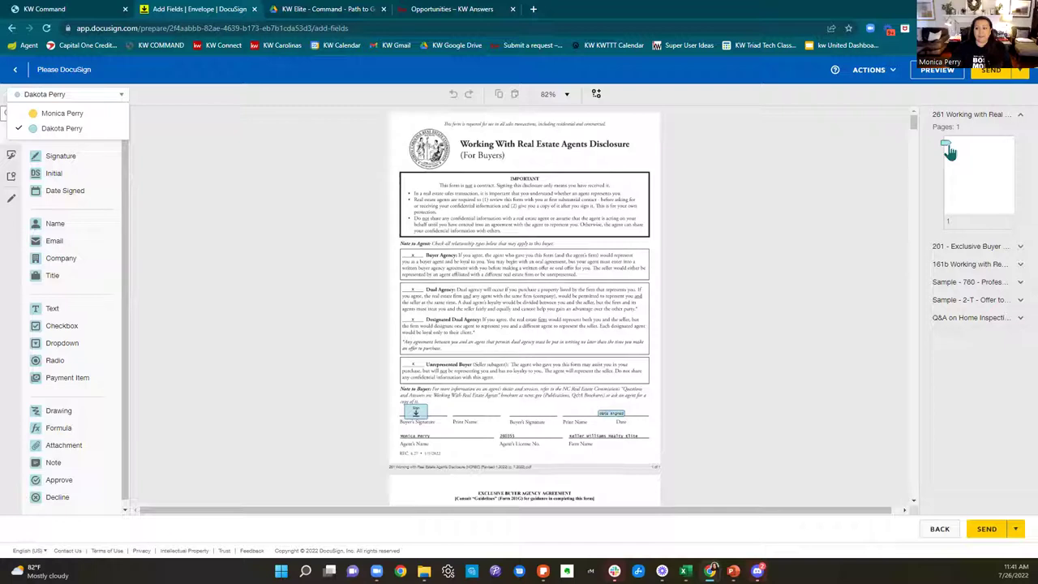
{"action": "left_click", "coordinate": [963, 252]}
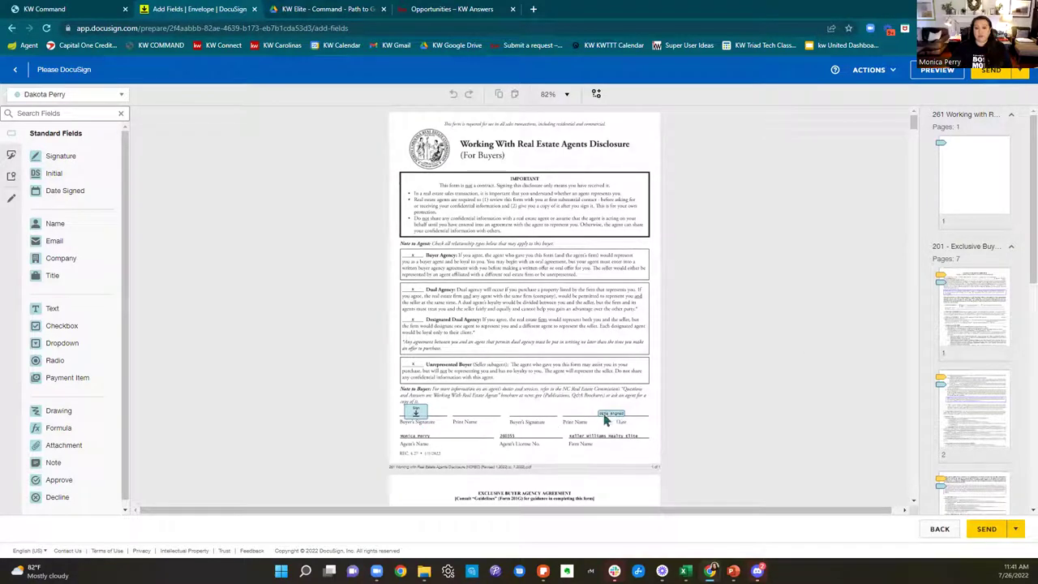
{"action": "scroll", "coordinate": [621, 415], "scroll_direction": "down", "scroll_amount": 4}
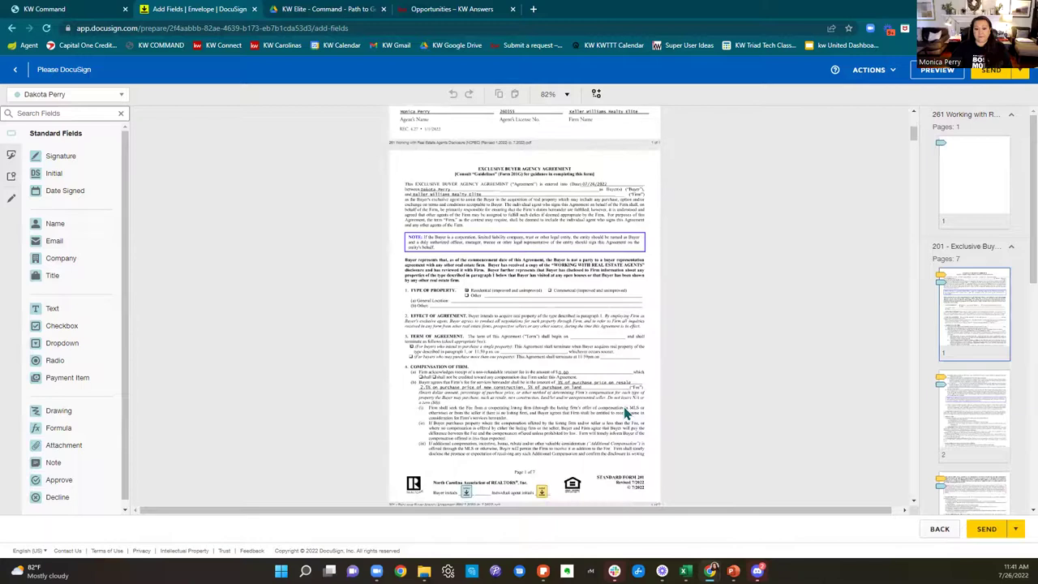
{"action": "scroll", "coordinate": [604, 438], "scroll_direction": "down", "scroll_amount": 2}
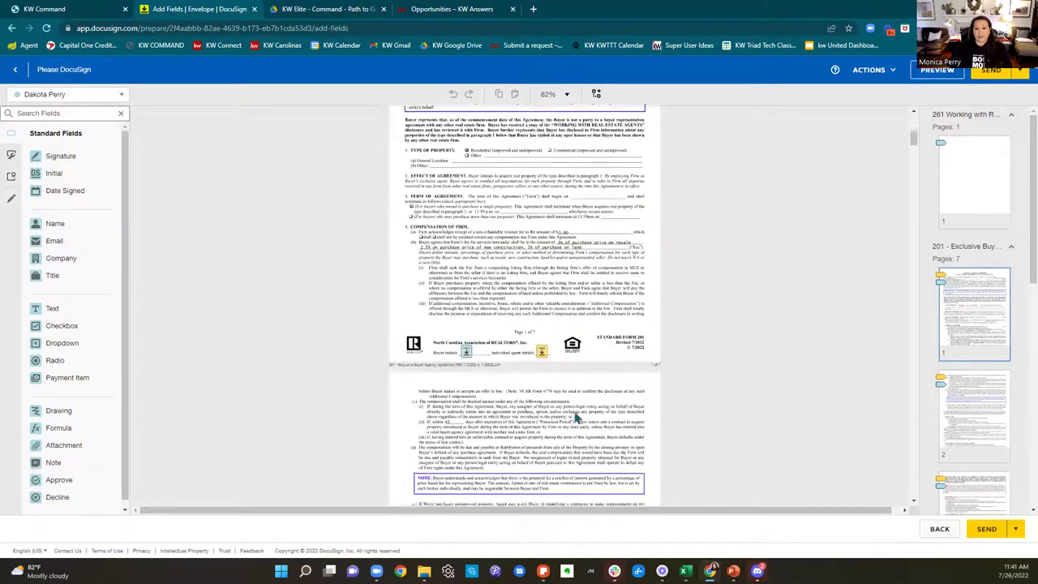
{"action": "scroll", "coordinate": [546, 335], "scroll_direction": "down", "scroll_amount": 3}
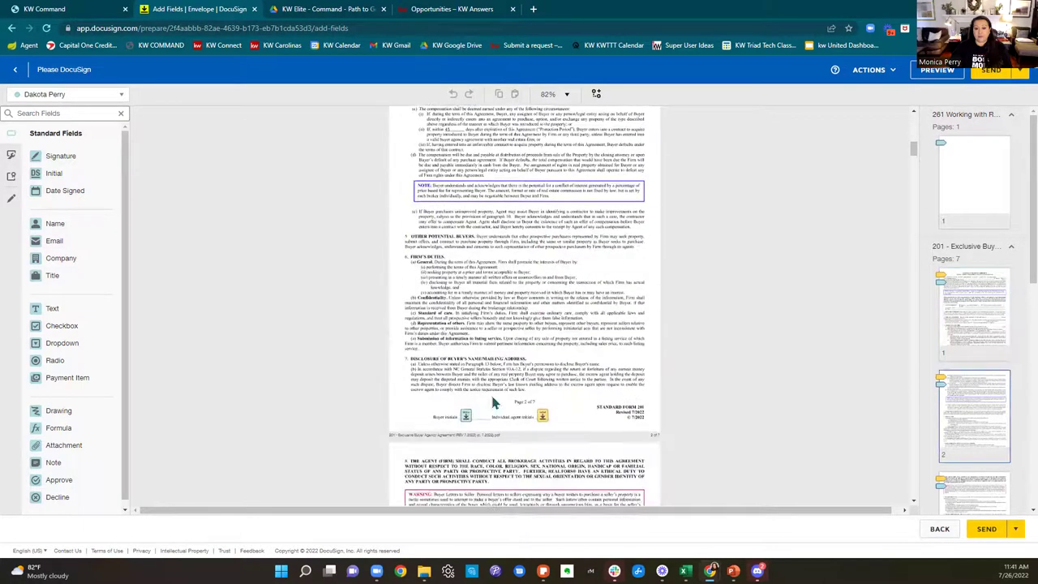
{"action": "scroll", "coordinate": [565, 408], "scroll_direction": "down", "scroll_amount": 5}
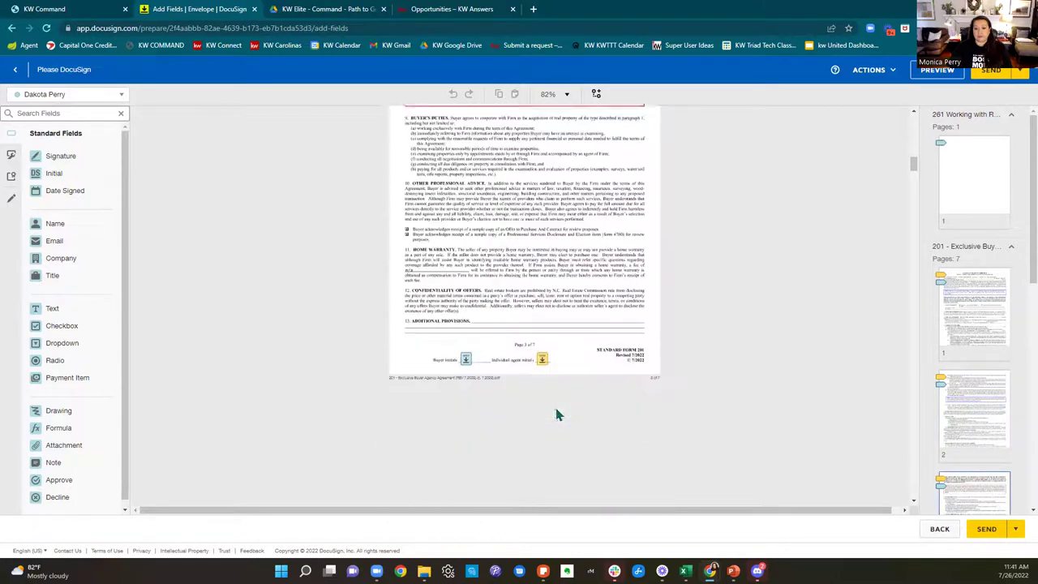
{"action": "scroll", "coordinate": [568, 356], "scroll_direction": "down", "scroll_amount": 5}
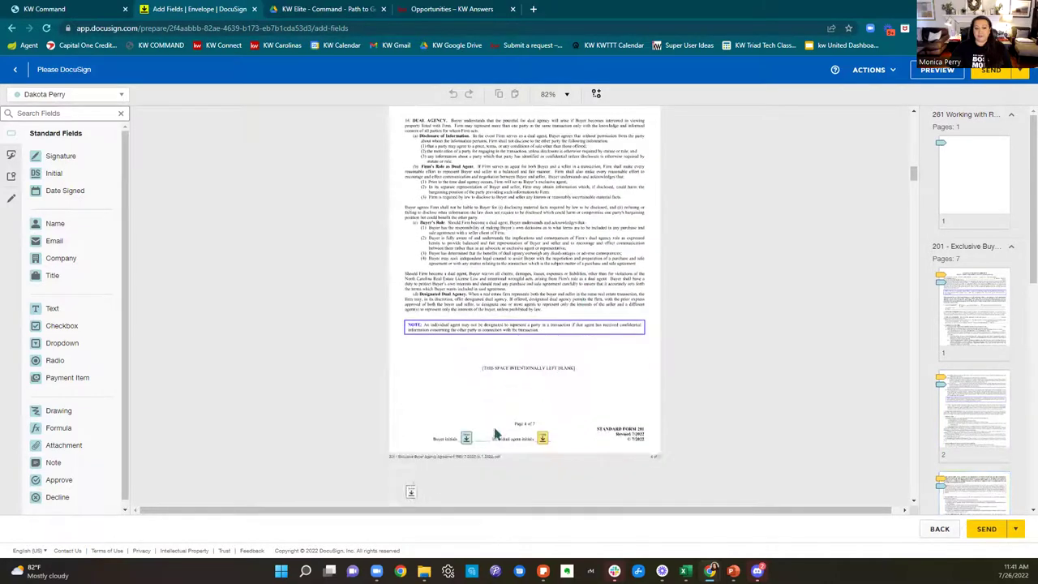
{"action": "scroll", "coordinate": [629, 422], "scroll_direction": "down", "scroll_amount": 1}
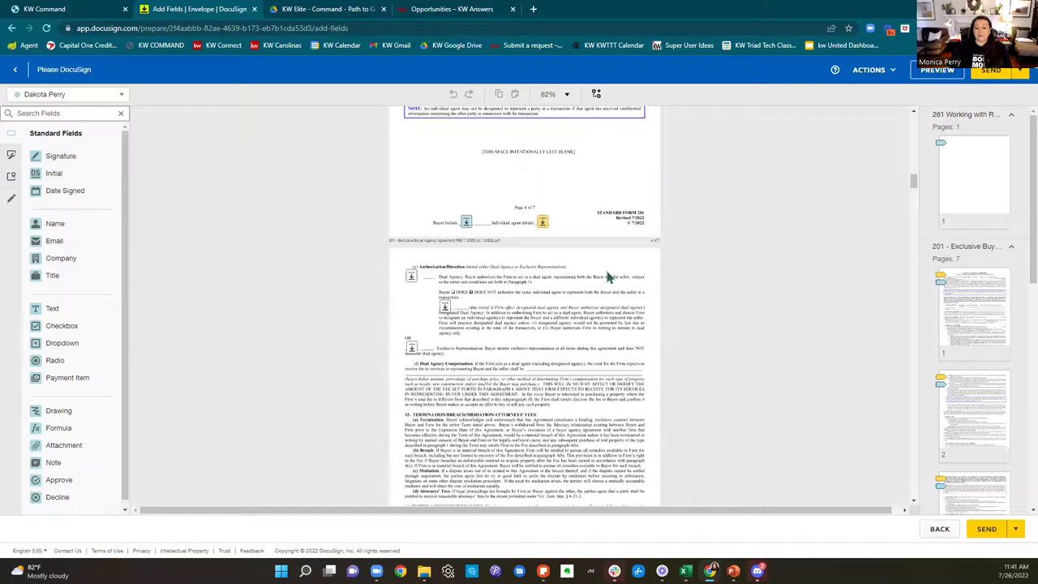
{"action": "scroll", "coordinate": [669, 268], "scroll_direction": "down", "scroll_amount": 2}
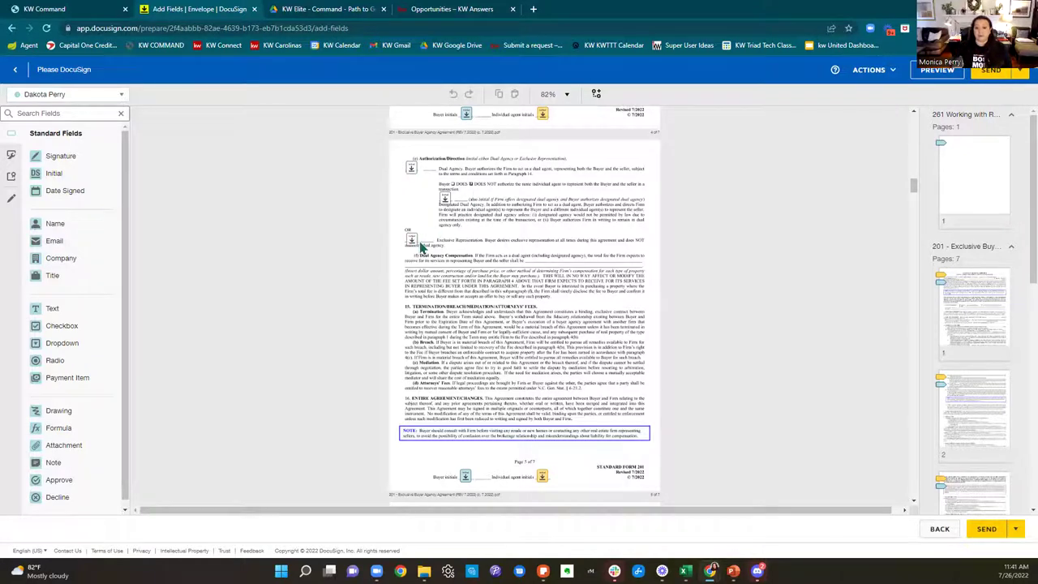
Step: Zoom the agreement to 150% and select the Buyer initials field on page 4
{"action": "left_click", "coordinate": [563, 96]}
{"action": "left_click", "coordinate": [570, 166]}
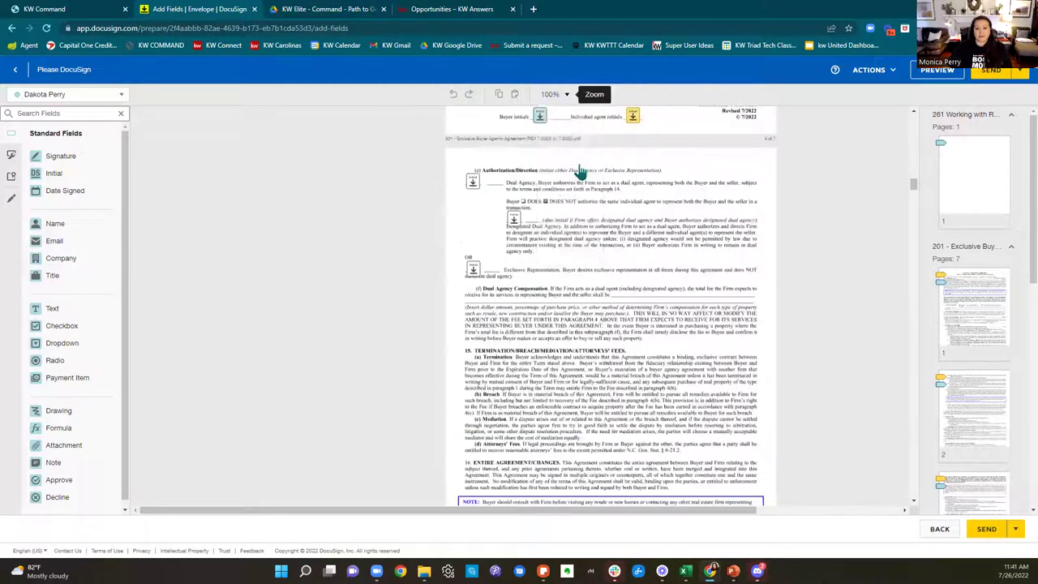
{"action": "left_click", "coordinate": [551, 96]}
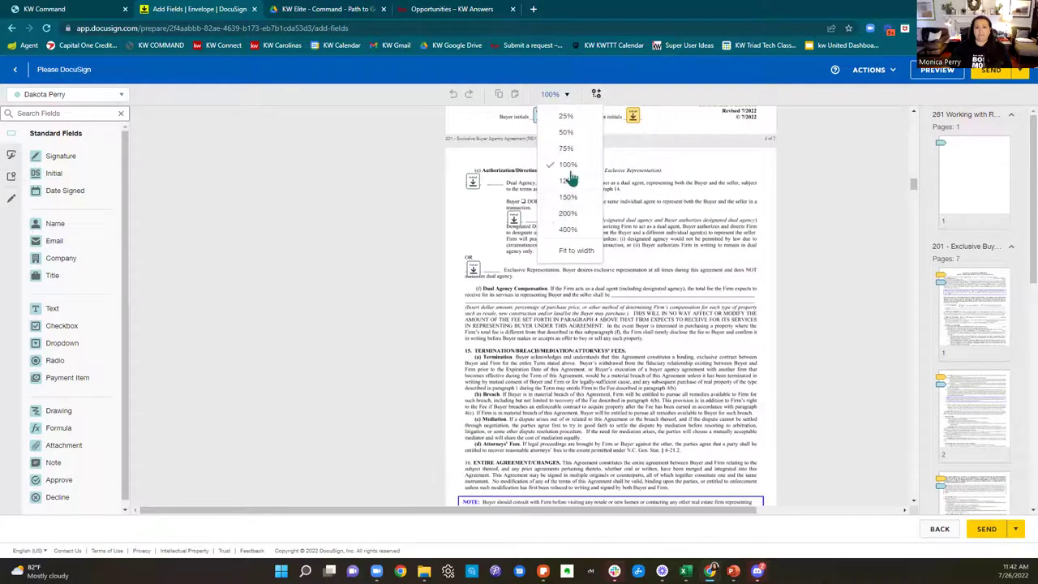
{"action": "left_click", "coordinate": [571, 198]}
{"action": "left_click_drag", "start_coordinate": [475, 509], "coordinate": [627, 514]}
{"action": "scroll", "coordinate": [669, 418], "scroll_direction": "up", "scroll_amount": 3}
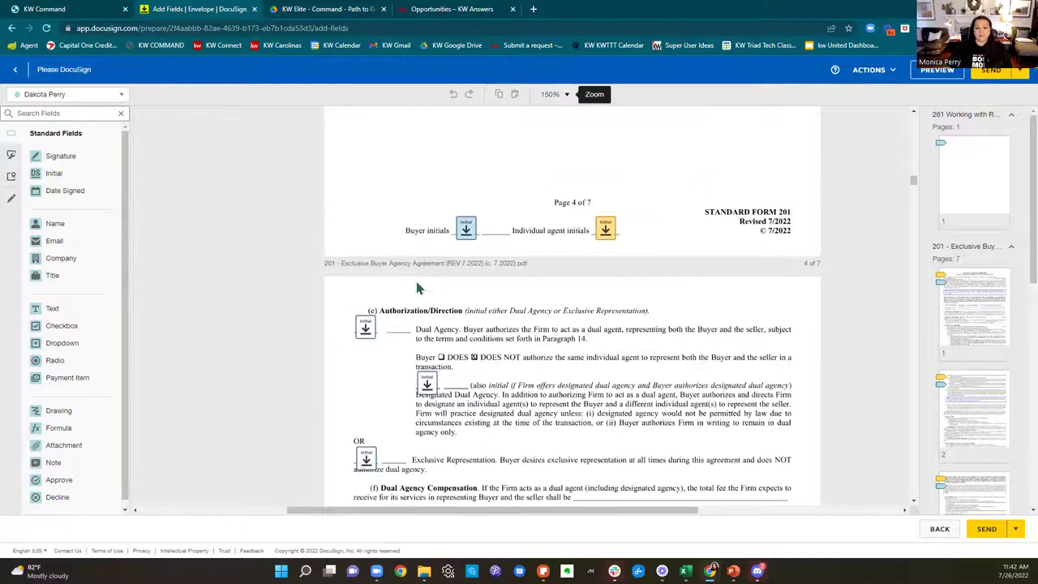
{"action": "left_click", "coordinate": [465, 230]}
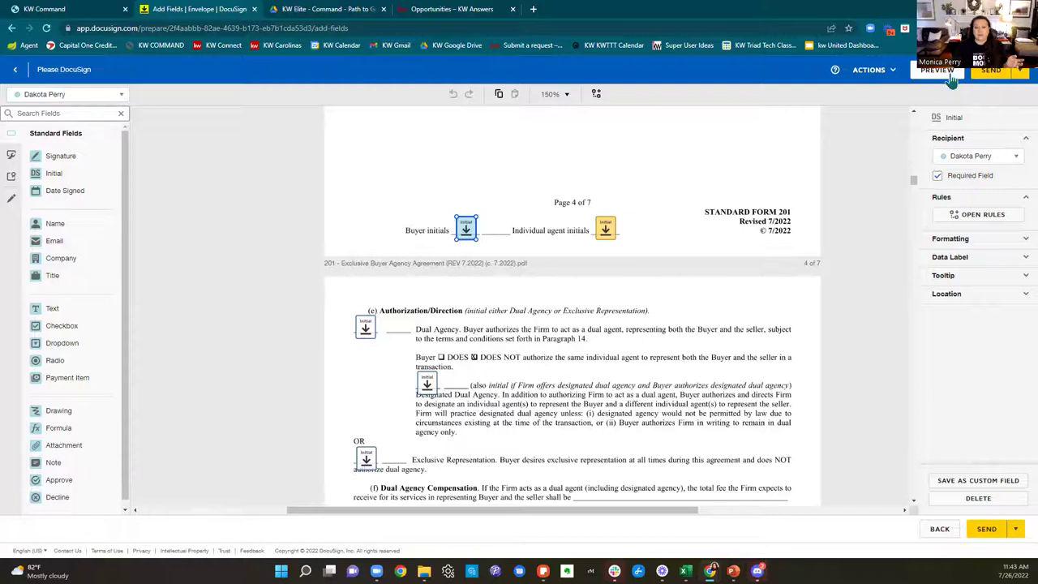
{"action": "left_click", "coordinate": [951, 79]}
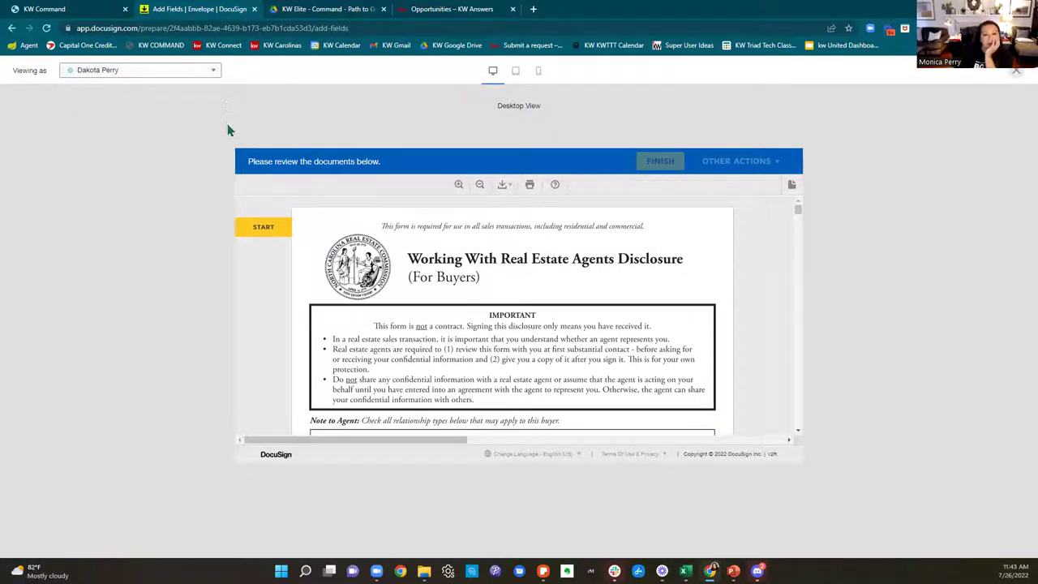
{"action": "left_click", "coordinate": [278, 227]}
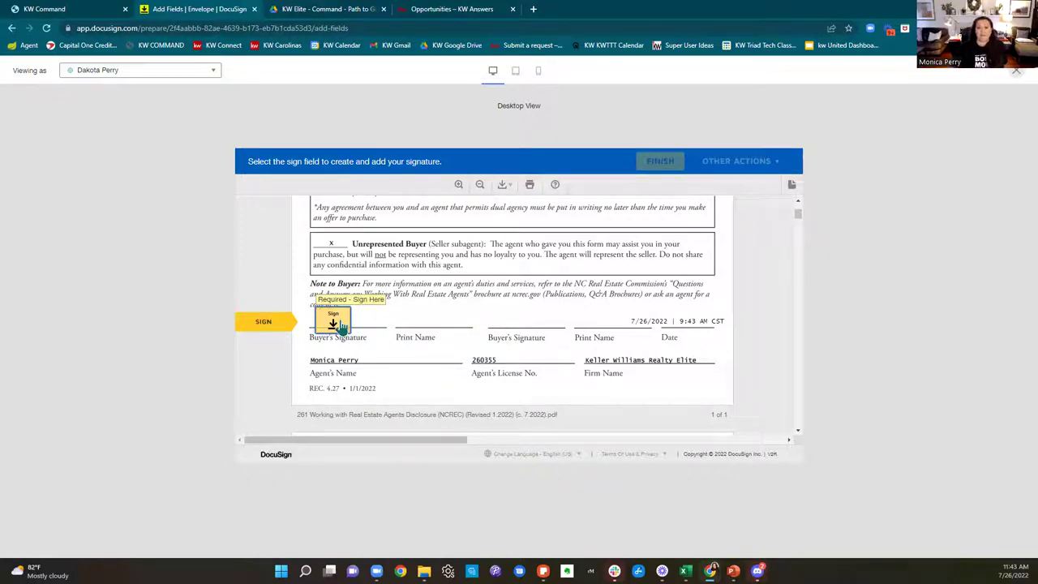
{"action": "left_click", "coordinate": [341, 324]}
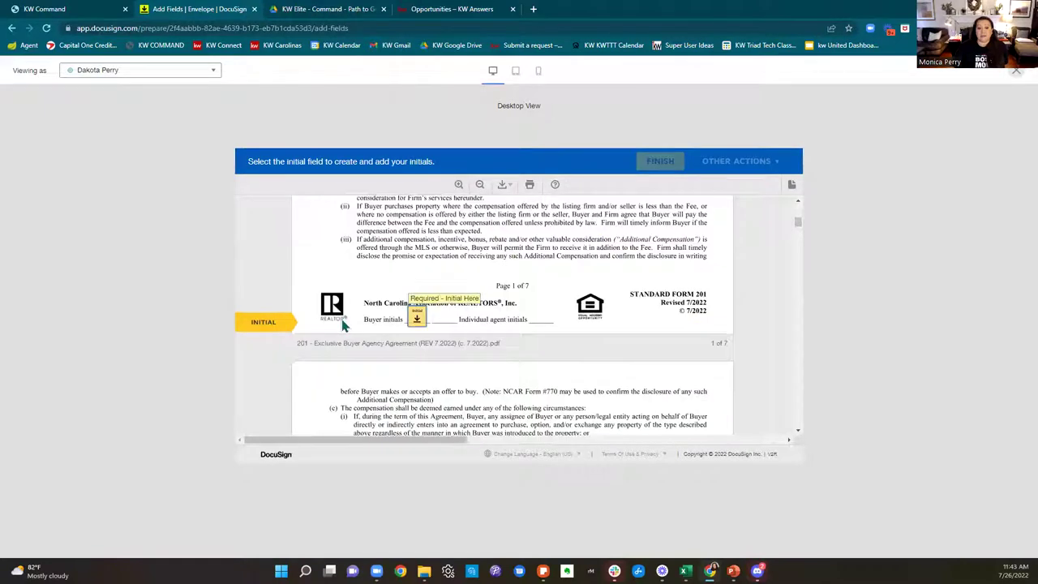
{"action": "left_click", "coordinate": [419, 326]}
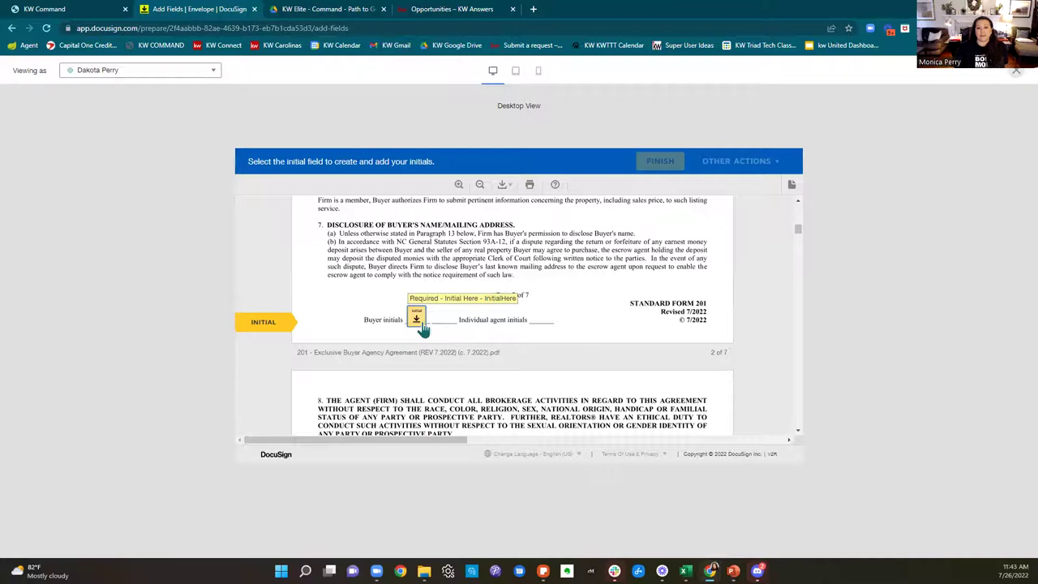
{"action": "left_click", "coordinate": [420, 325]}
{"action": "left_click", "coordinate": [423, 326]}
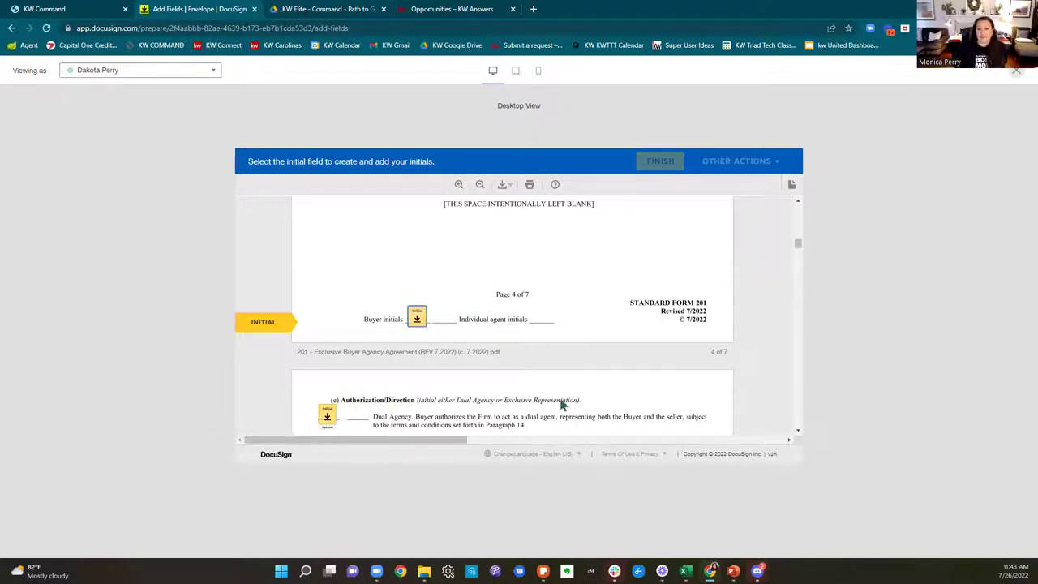
{"action": "left_click", "coordinate": [416, 318]}
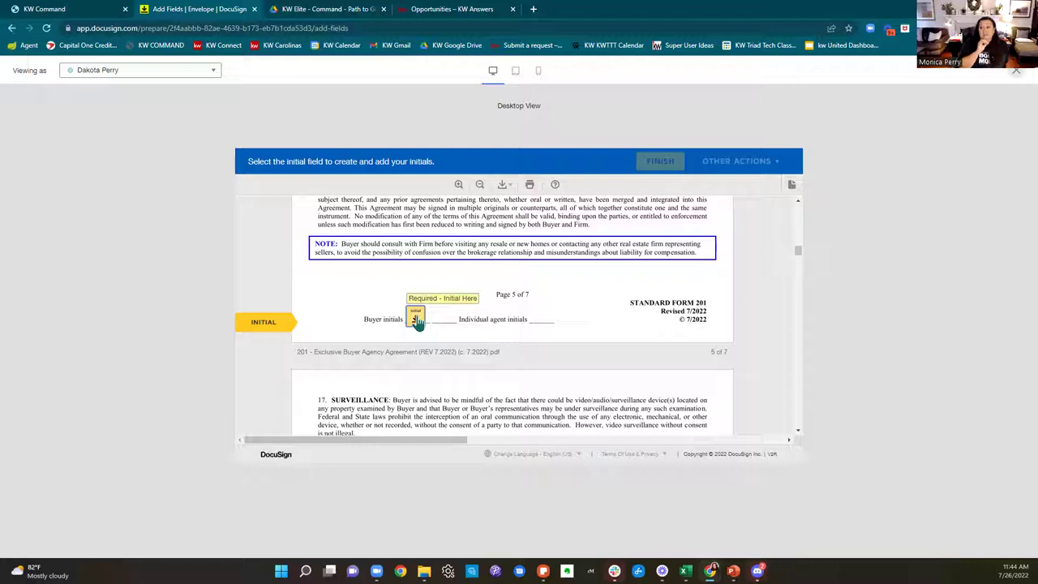
{"action": "left_click", "coordinate": [416, 319]}
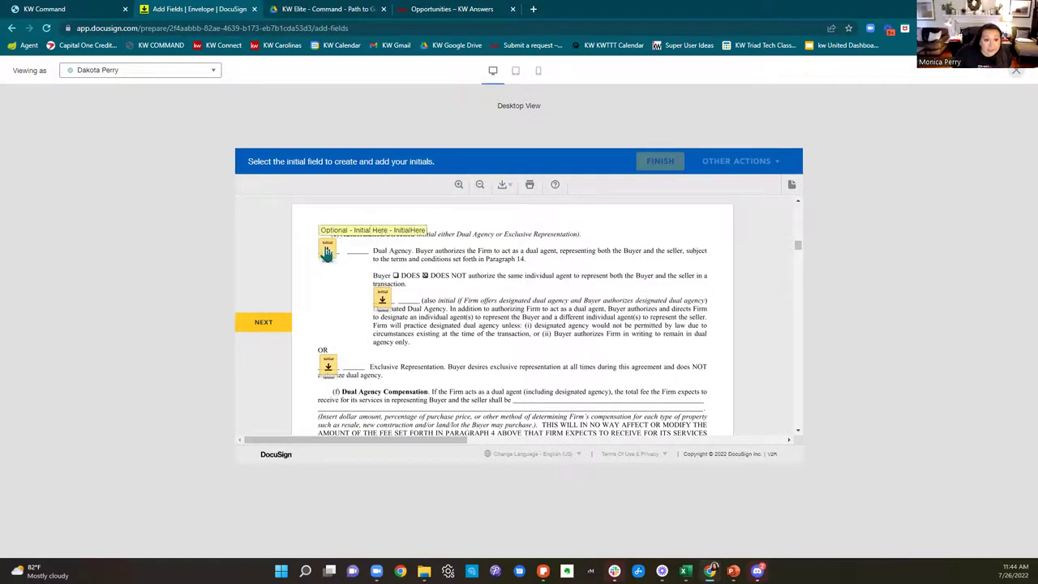
{"action": "left_click", "coordinate": [327, 251]}
{"action": "left_click", "coordinate": [382, 297]}
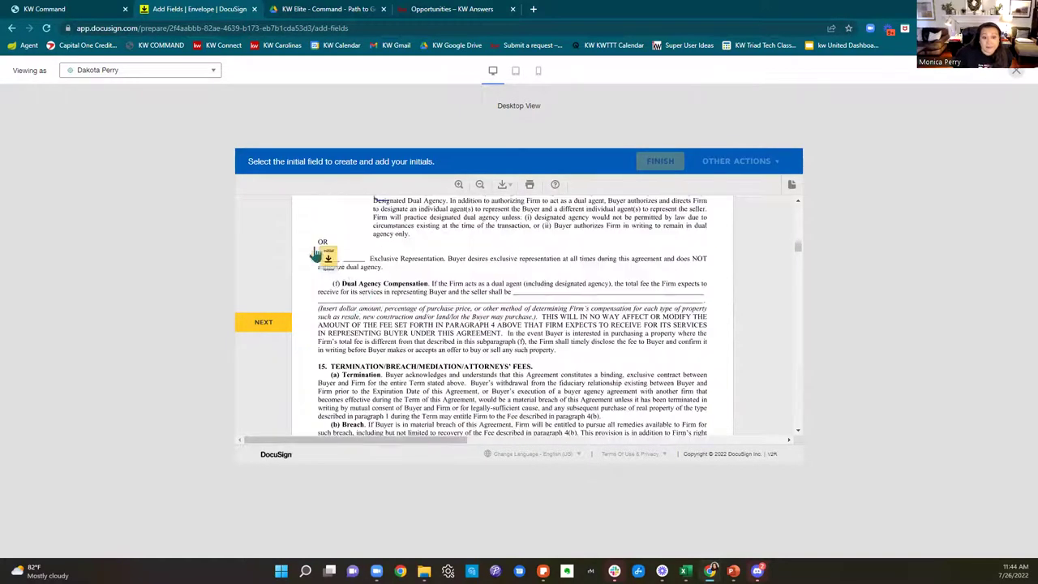
{"action": "left_click", "coordinate": [330, 257]}
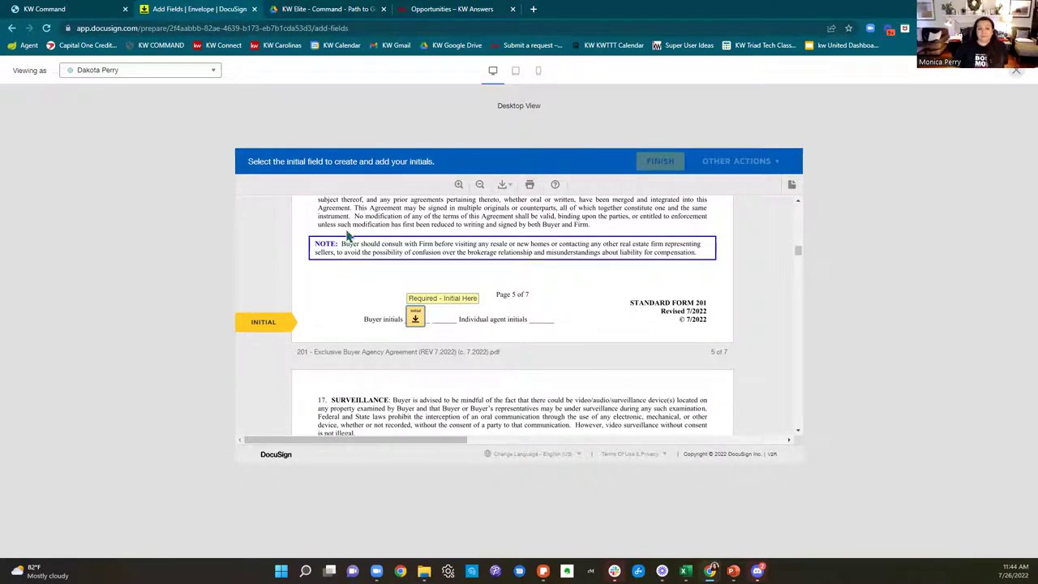
{"action": "left_click", "coordinate": [1011, 71]}
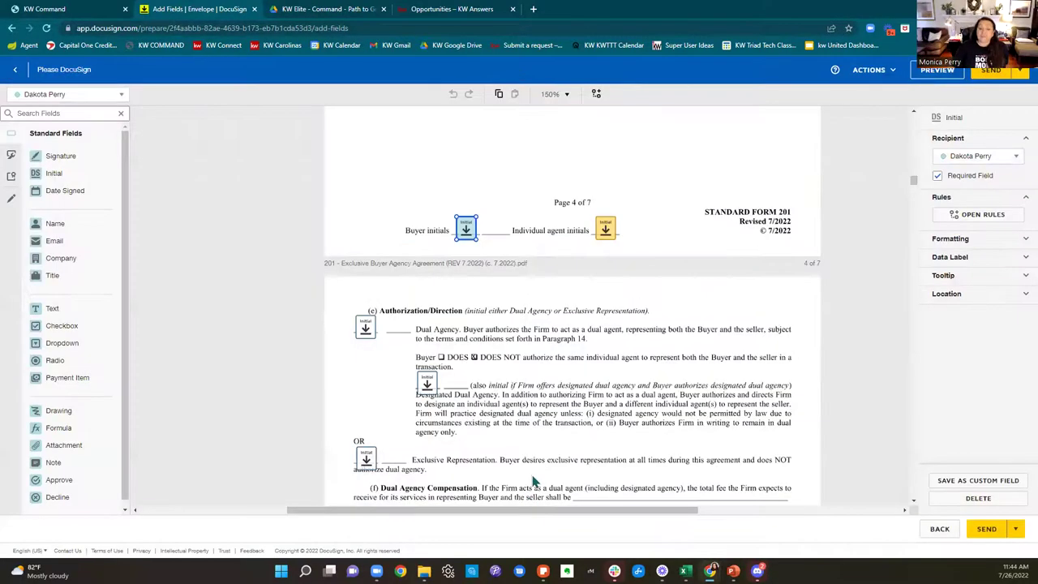
Step: Make both Dual Agency initial fields required and delete the Exclusive Representation initial field
{"action": "scroll", "coordinate": [648, 404], "scroll_direction": "down", "scroll_amount": 1}
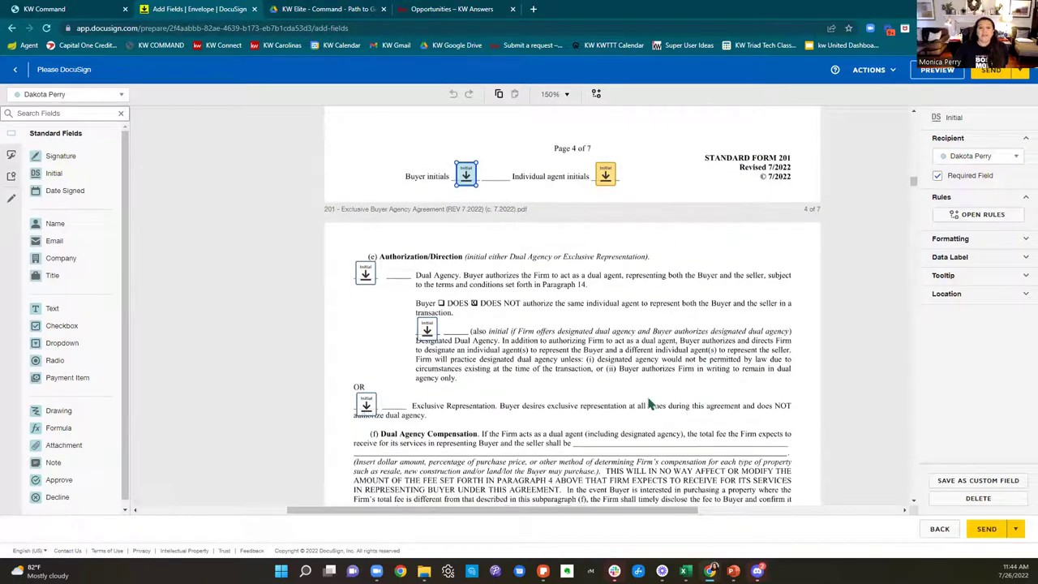
{"action": "left_click", "coordinate": [365, 274]}
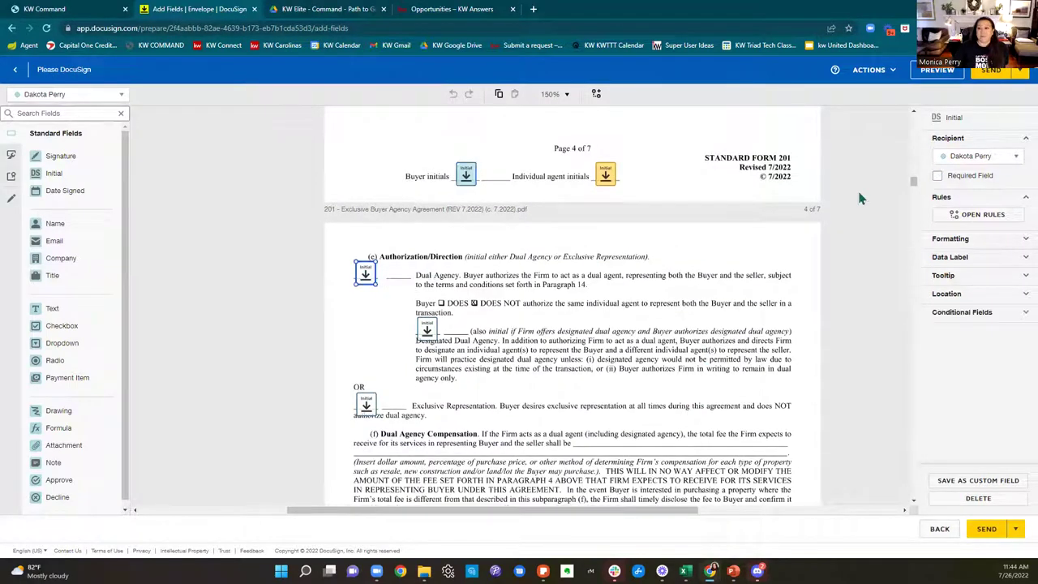
{"action": "left_click", "coordinate": [937, 175]}
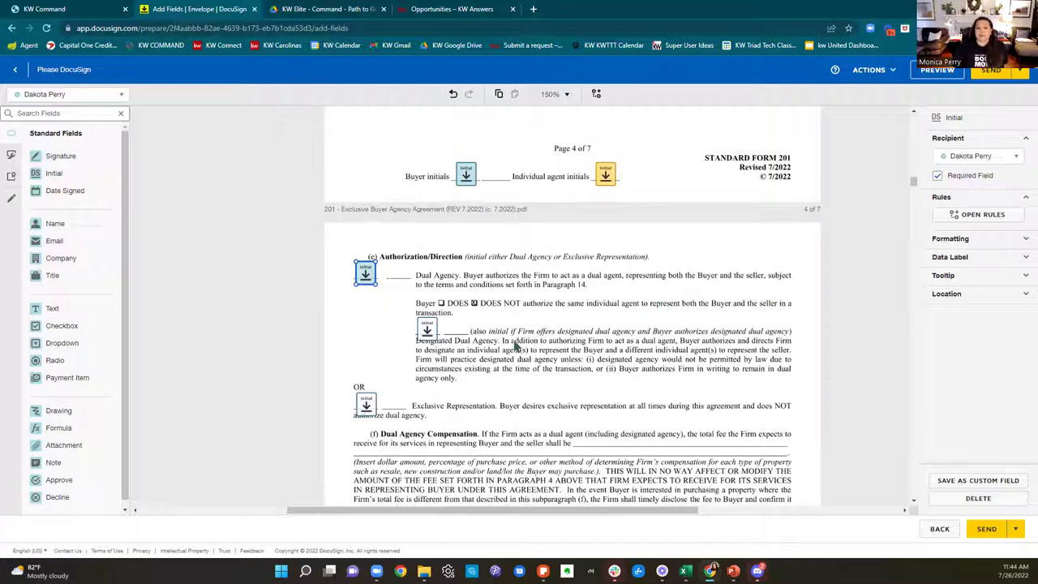
{"action": "left_click", "coordinate": [429, 332]}
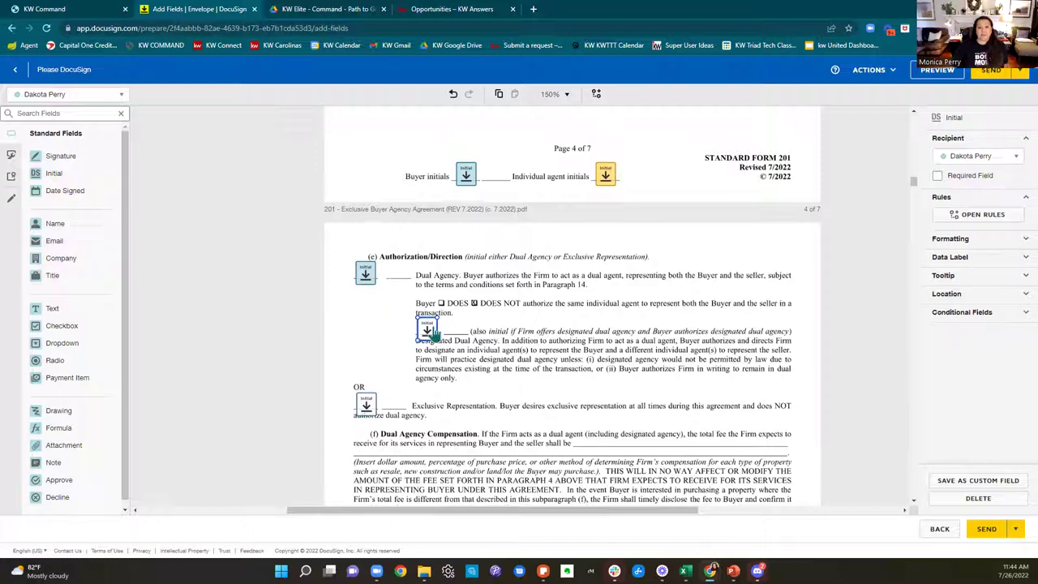
{"action": "left_click", "coordinate": [937, 176]}
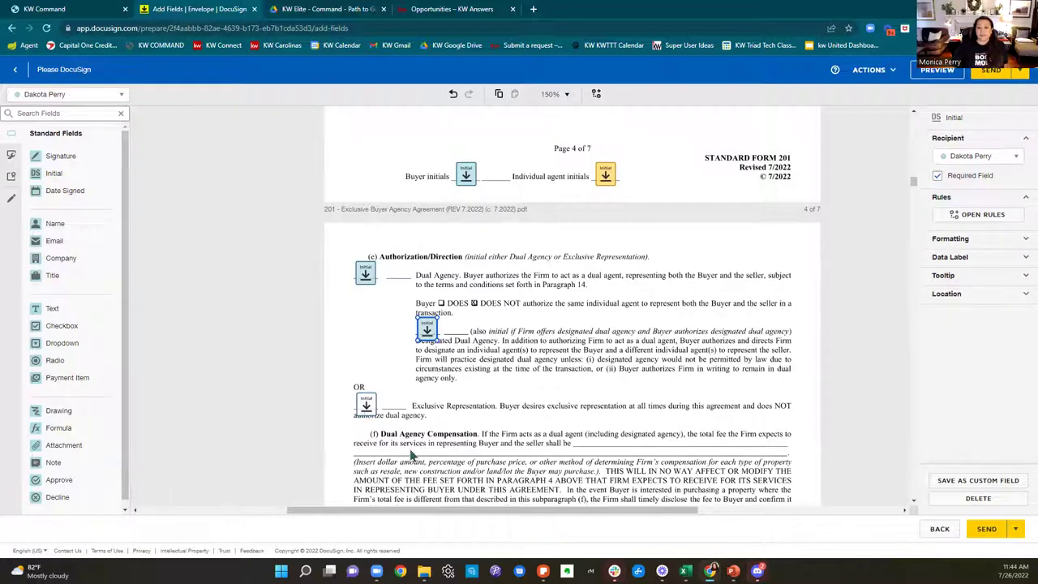
{"action": "left_click", "coordinate": [365, 412]}
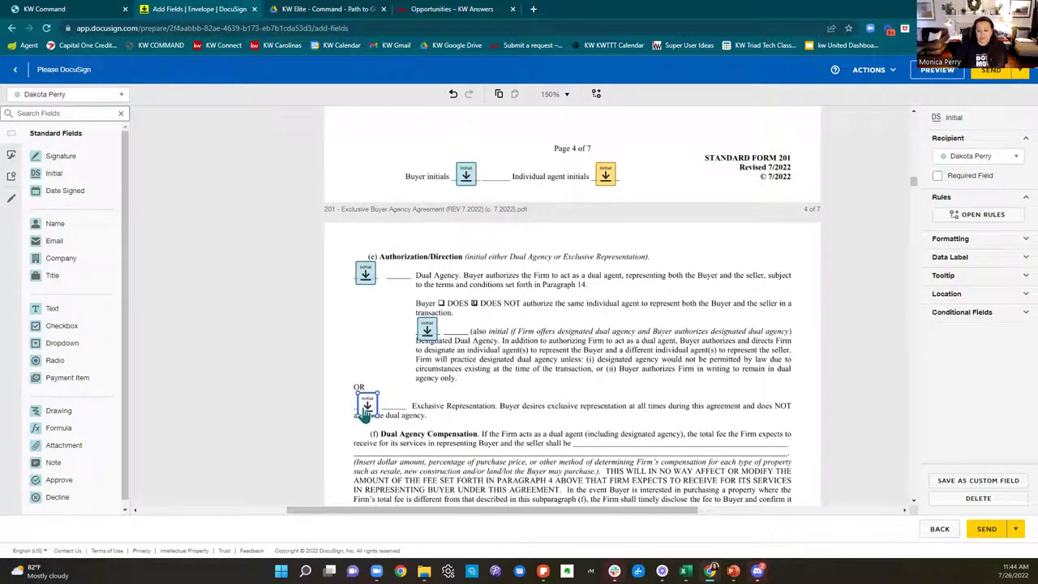
{"action": "key", "text": "Delete"}
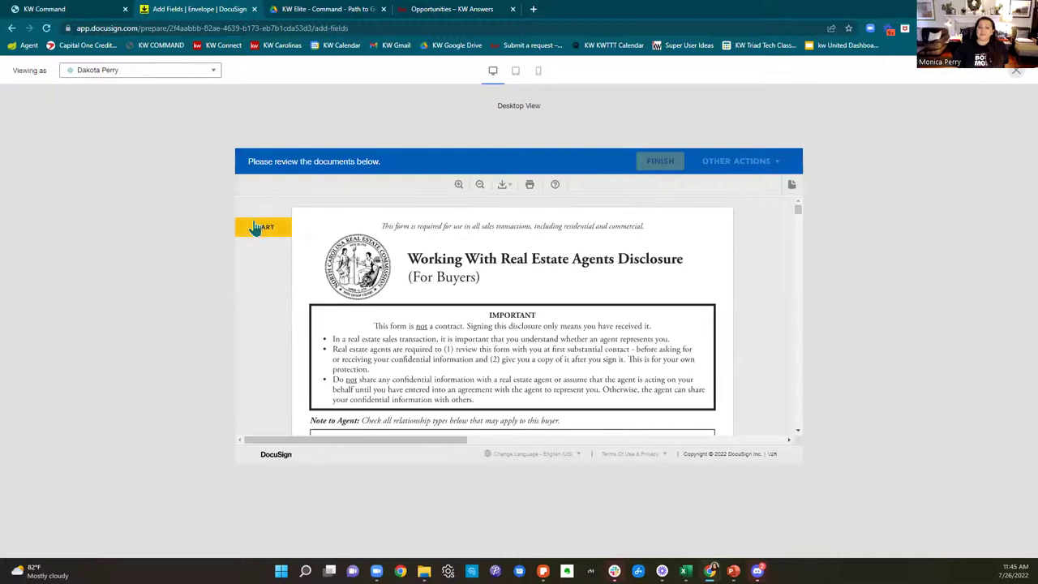
{"action": "left_click", "coordinate": [257, 229]}
{"action": "left_click", "coordinate": [321, 329]}
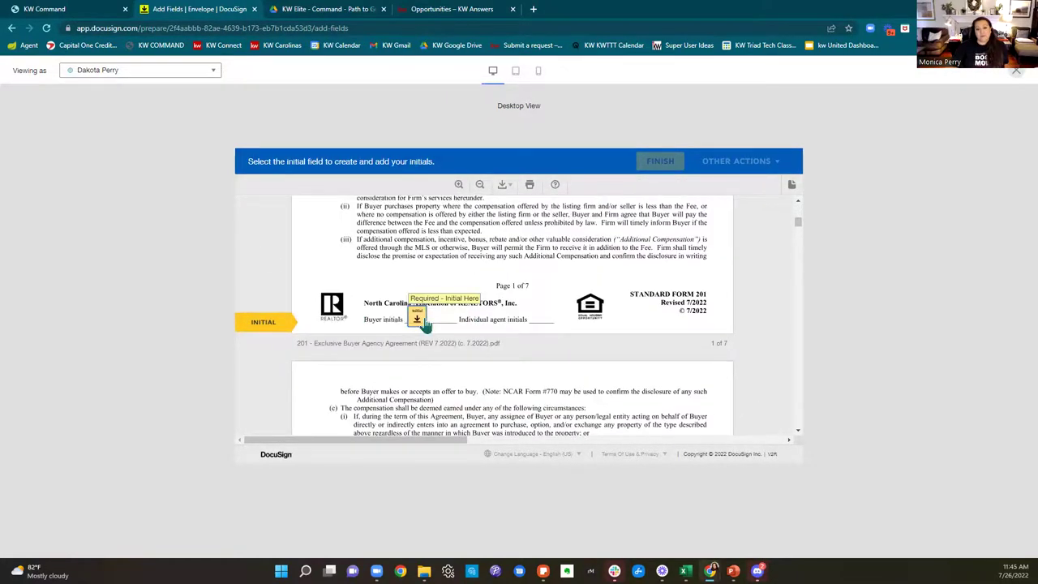
{"action": "left_click", "coordinate": [417, 319]}
{"action": "left_click", "coordinate": [418, 318]}
{"action": "left_click", "coordinate": [419, 318]}
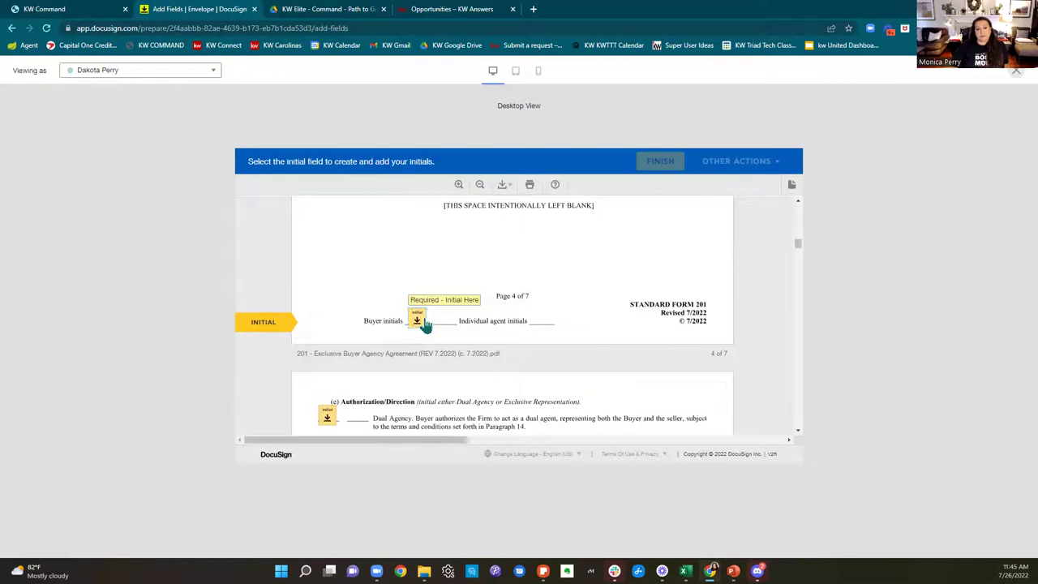
{"action": "left_click", "coordinate": [418, 318]}
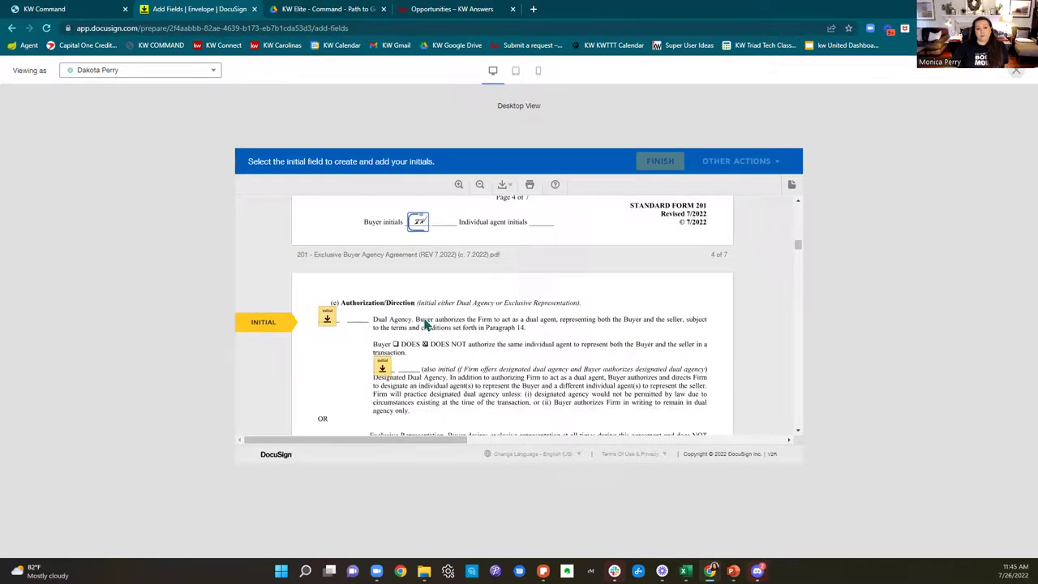
{"action": "left_click", "coordinate": [327, 322]}
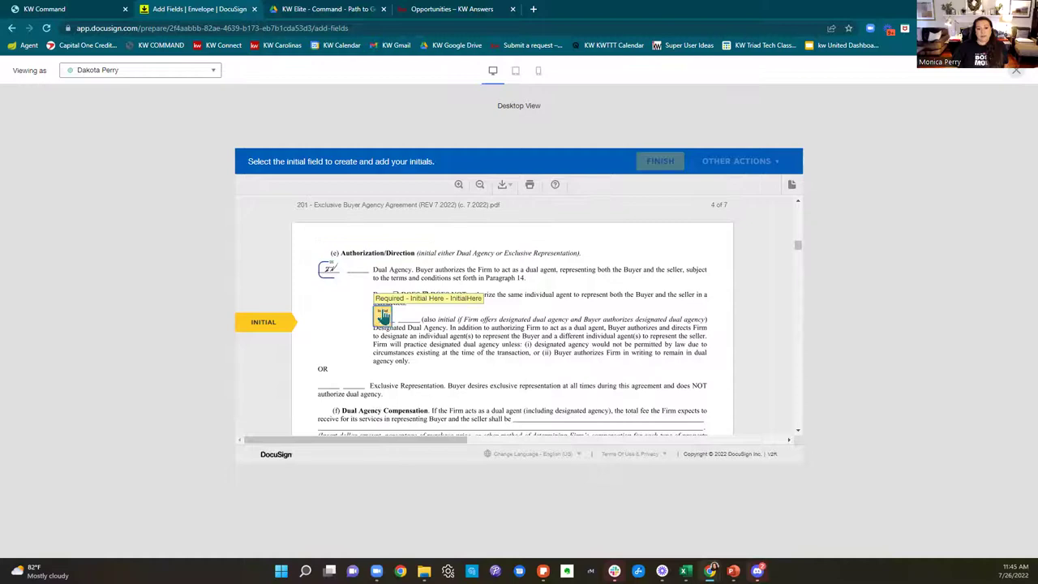
{"action": "left_click", "coordinate": [384, 318]}
{"action": "left_click", "coordinate": [413, 318]}
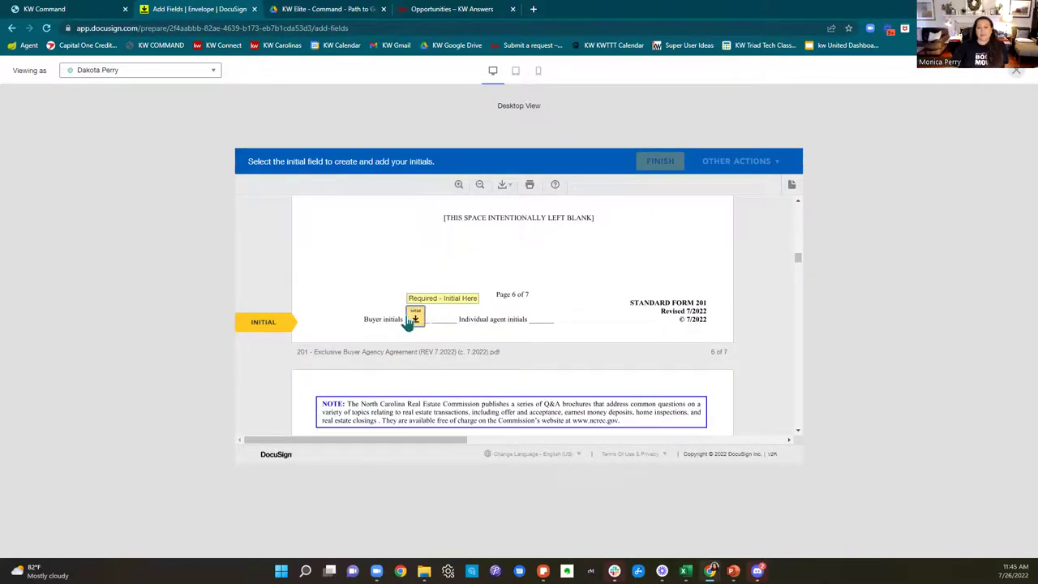
{"action": "left_click", "coordinate": [412, 318]}
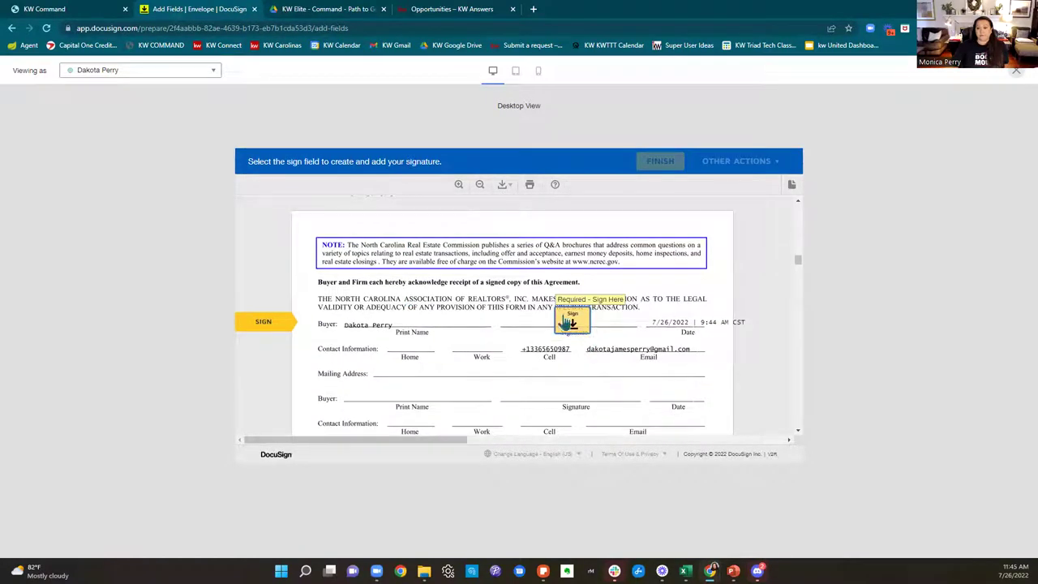
{"action": "left_click", "coordinate": [570, 322]}
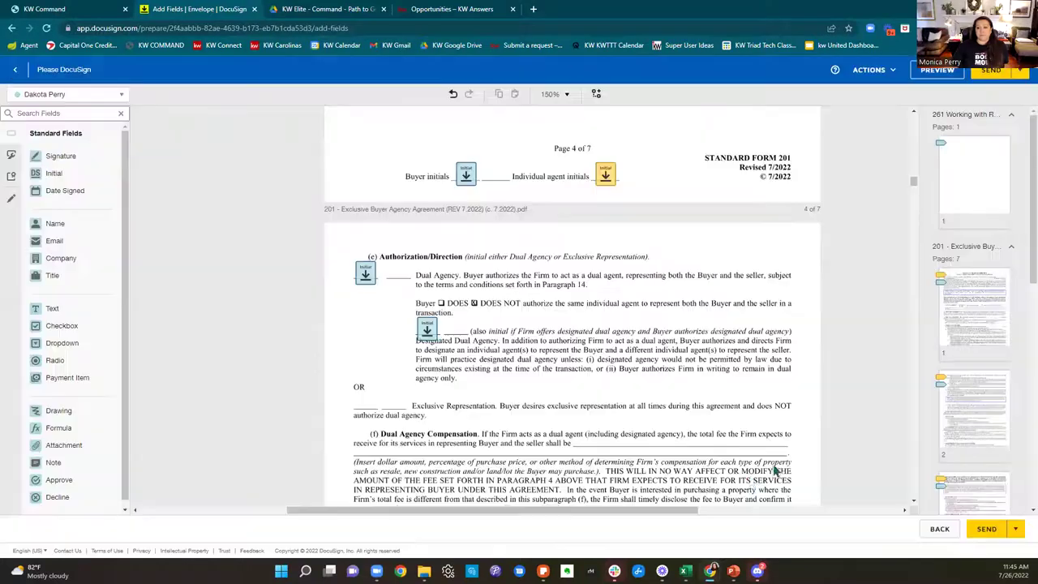
{"action": "scroll", "coordinate": [721, 346], "scroll_direction": "down", "scroll_amount": 5}
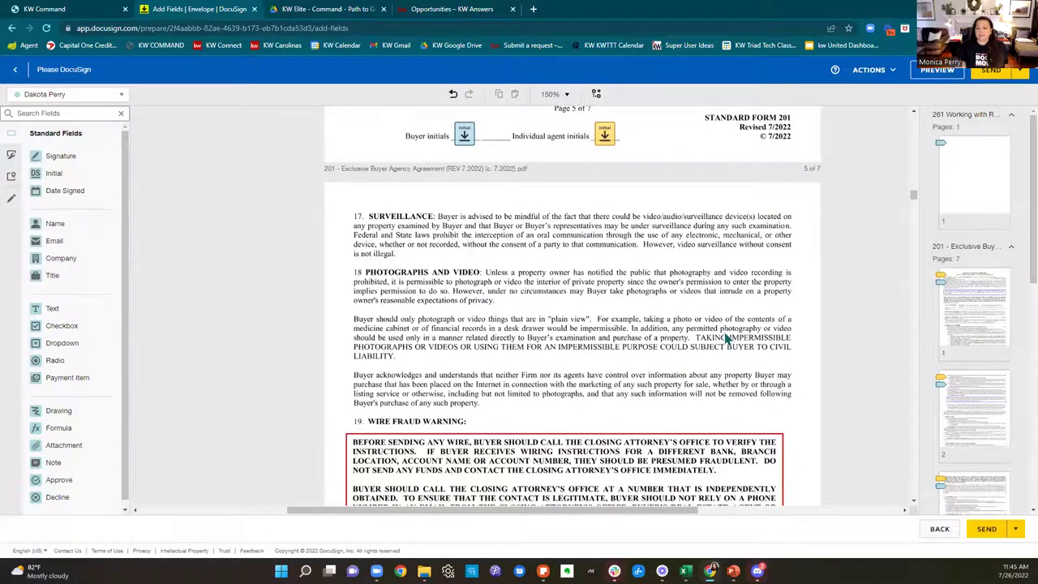
{"action": "scroll", "coordinate": [762, 349], "scroll_direction": "down", "scroll_amount": 1}
{"action": "scroll", "coordinate": [771, 354], "scroll_direction": "down", "scroll_amount": 5}
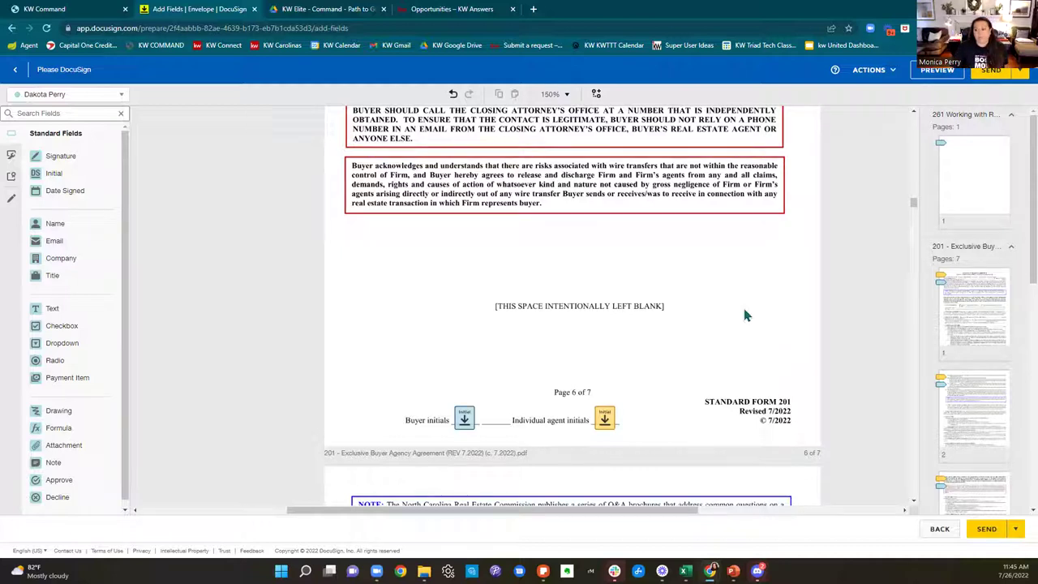
{"action": "scroll", "coordinate": [743, 312], "scroll_direction": "down", "scroll_amount": 4}
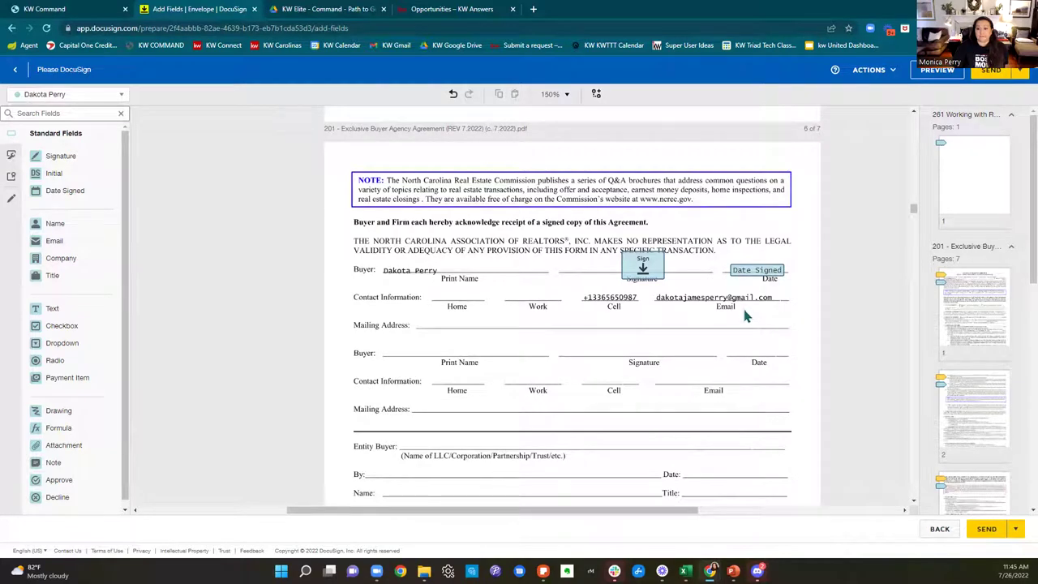
{"action": "scroll", "coordinate": [746, 315], "scroll_direction": "down", "scroll_amount": 1}
{"action": "scroll", "coordinate": [651, 296], "scroll_direction": "down", "scroll_amount": 4}
{"action": "scroll", "coordinate": [650, 296], "scroll_direction": "down", "scroll_amount": 2}
{"action": "scroll", "coordinate": [652, 295], "scroll_direction": "up", "scroll_amount": 5}
{"action": "scroll", "coordinate": [658, 297], "scroll_direction": "up", "scroll_amount": 20}
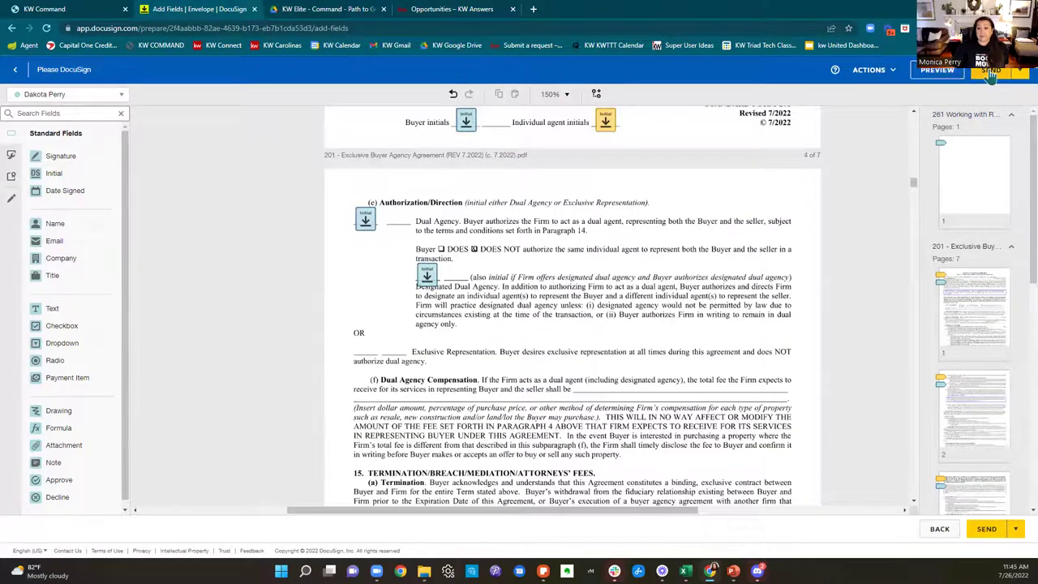
{"action": "scroll", "coordinate": [710, 203], "scroll_direction": "down", "scroll_amount": 20}
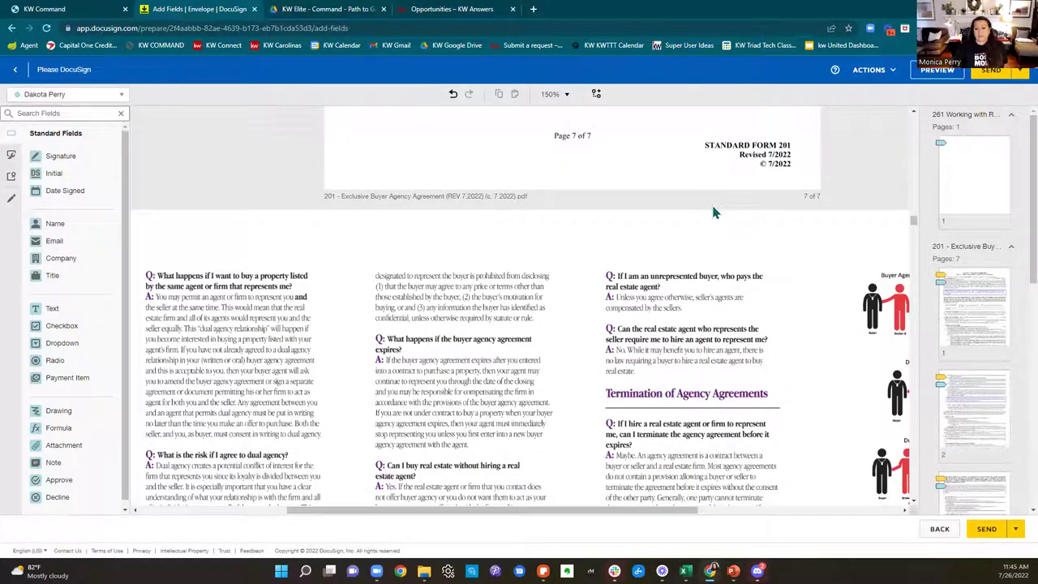
{"action": "scroll", "coordinate": [714, 212], "scroll_direction": "down", "scroll_amount": 3}
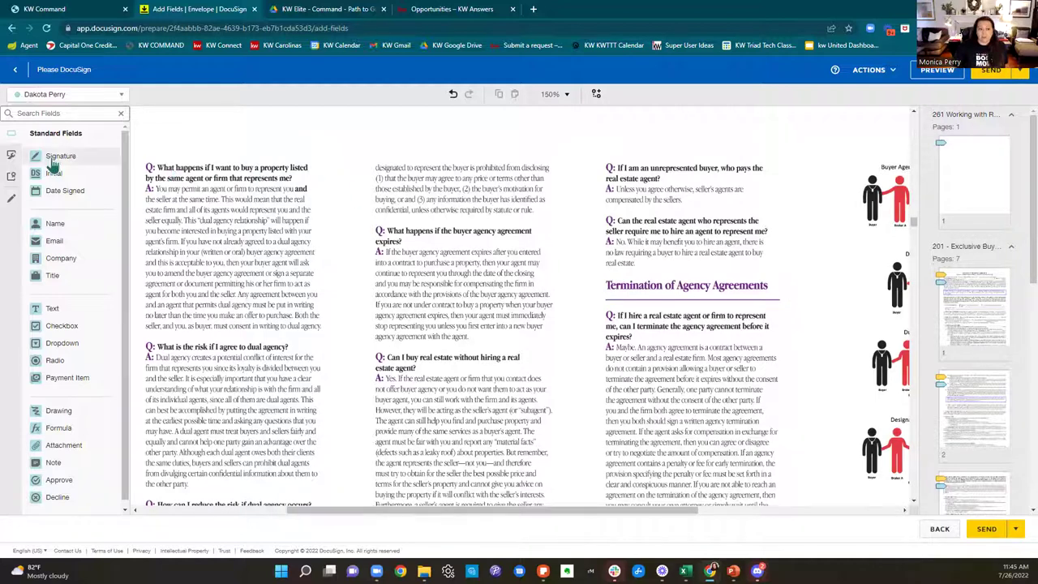
Step: Place a buyer Signature field and a Date Signed field at the top of the Q&A page
{"action": "left_click_drag", "start_coordinate": [51, 162], "coordinate": [342, 134]}
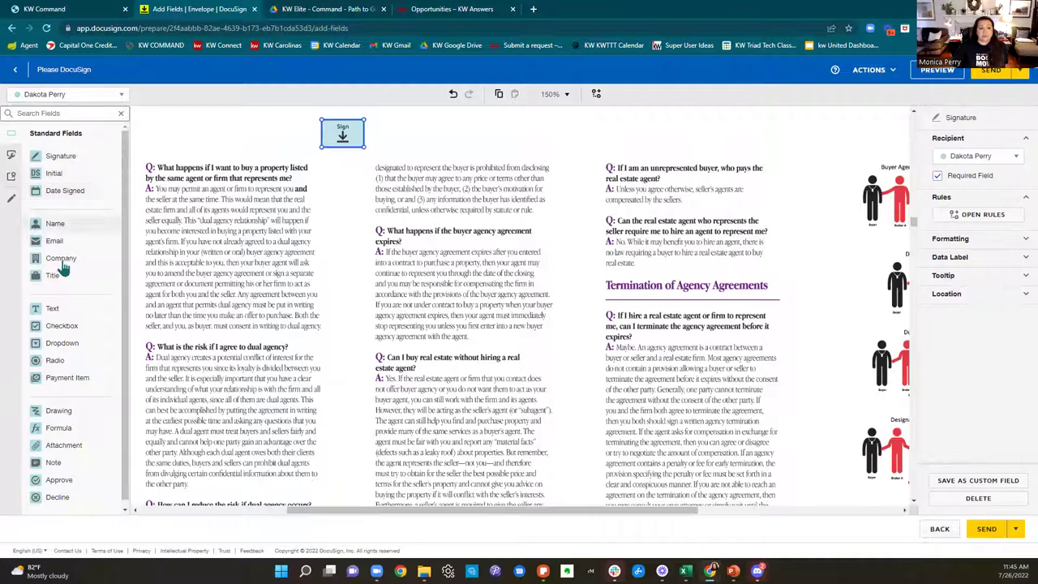
{"action": "mouse_move", "coordinate": [50, 191]}
{"action": "left_mouse_down"}
{"action": "mouse_move", "coordinate": [403, 141]}
{"action": "mouse_move", "coordinate": [378, 145]}
{"action": "left_mouse_up"}
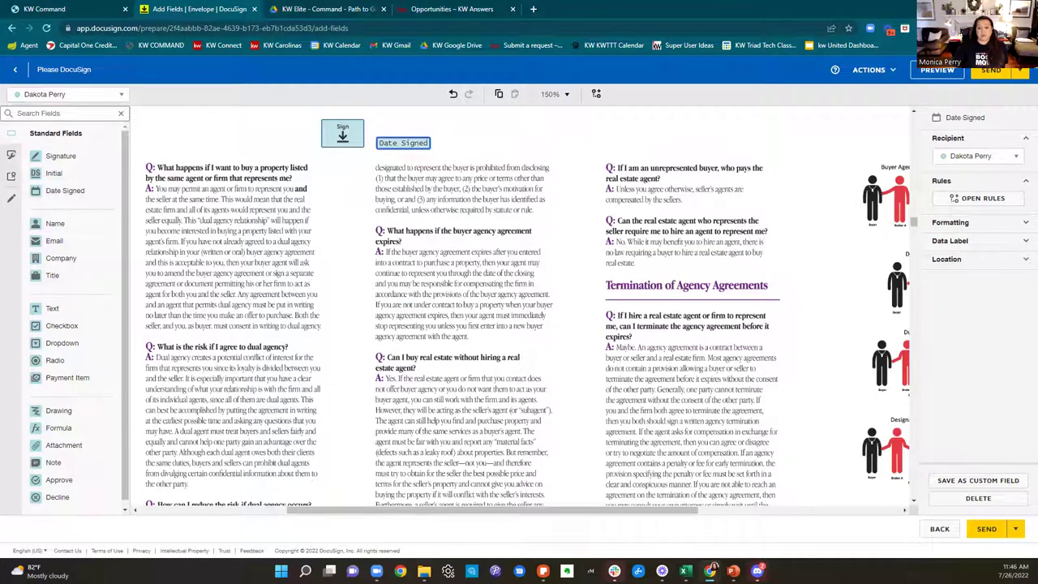
{"action": "left_click", "coordinate": [423, 571]}
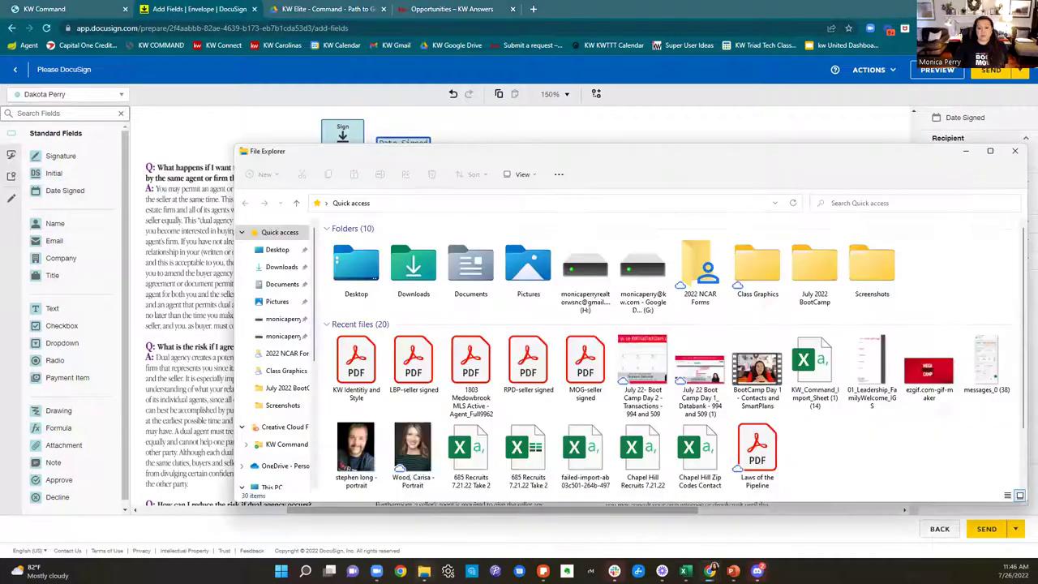
Step: Review the LBP-seller signed PDF from the July 2022 BootCamp folder, then close Acrobat and File Explorer
{"action": "left_click", "coordinate": [818, 284]}
{"action": "double_click", "coordinate": [815, 278]}
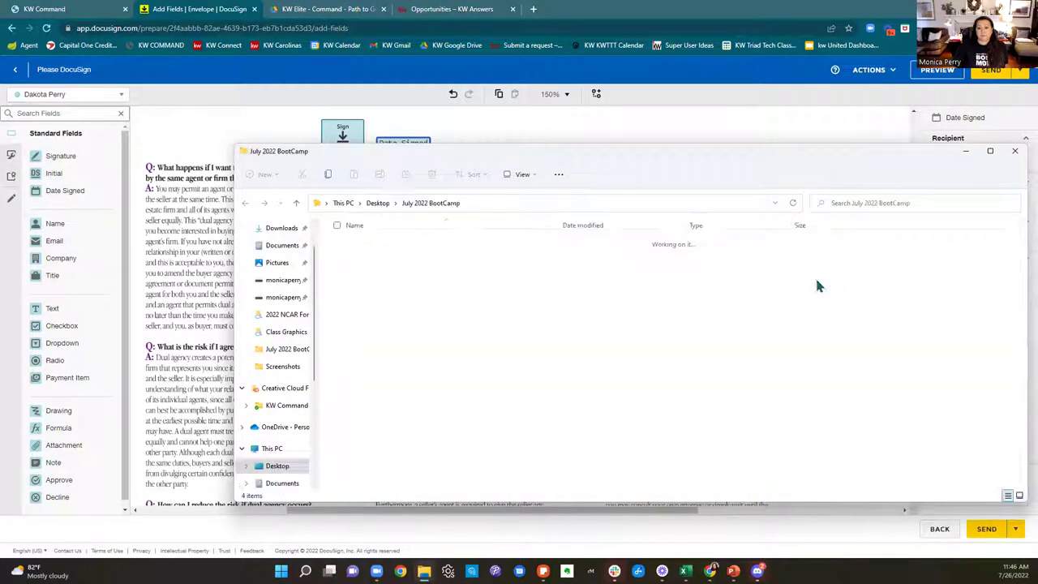
{"action": "left_click", "coordinate": [384, 263]}
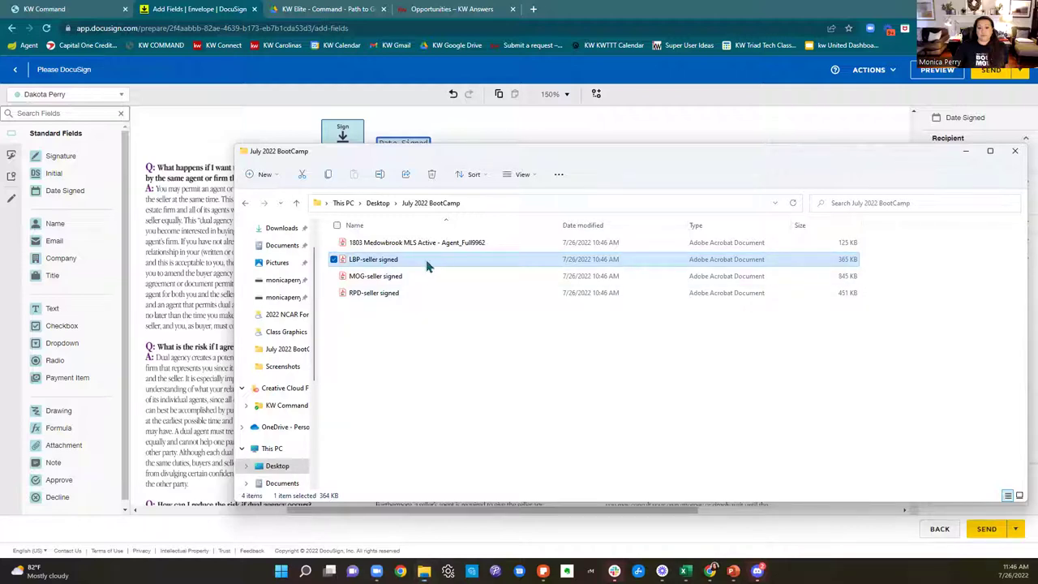
{"action": "left_click", "coordinate": [348, 142]}
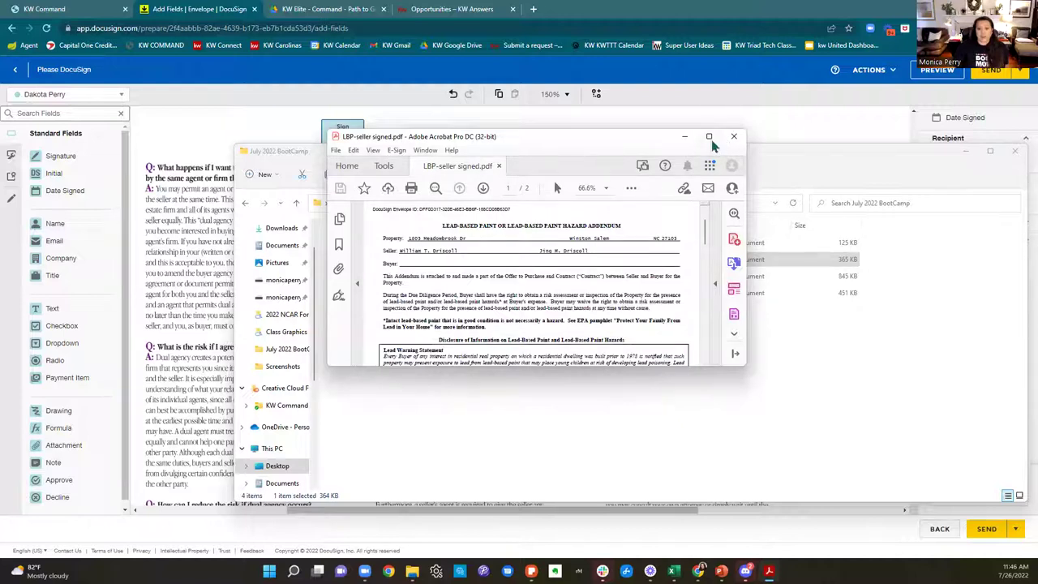
{"action": "mouse_move", "coordinate": [710, 142]}
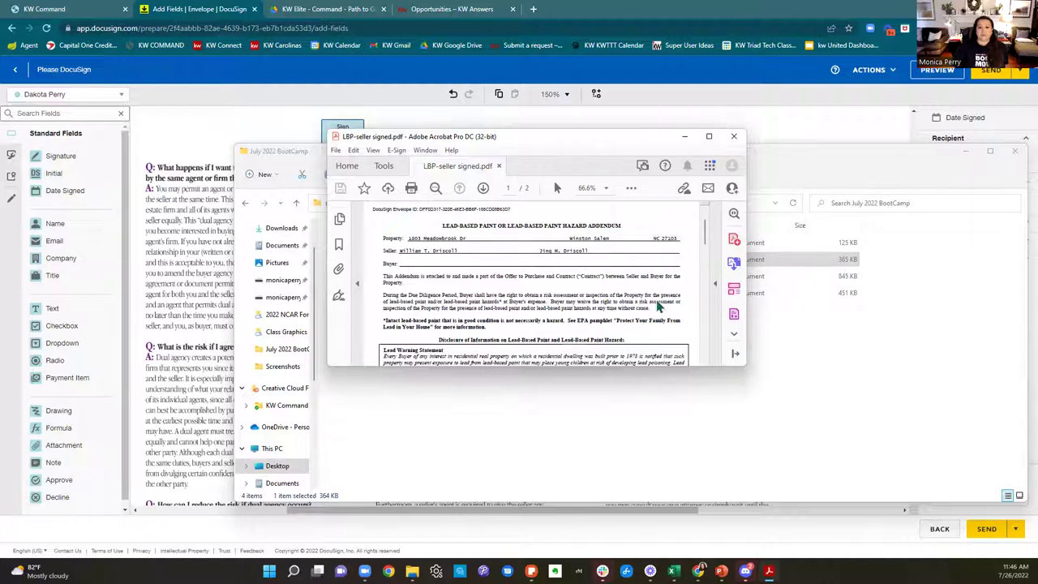
{"action": "left_click", "coordinate": [733, 135]}
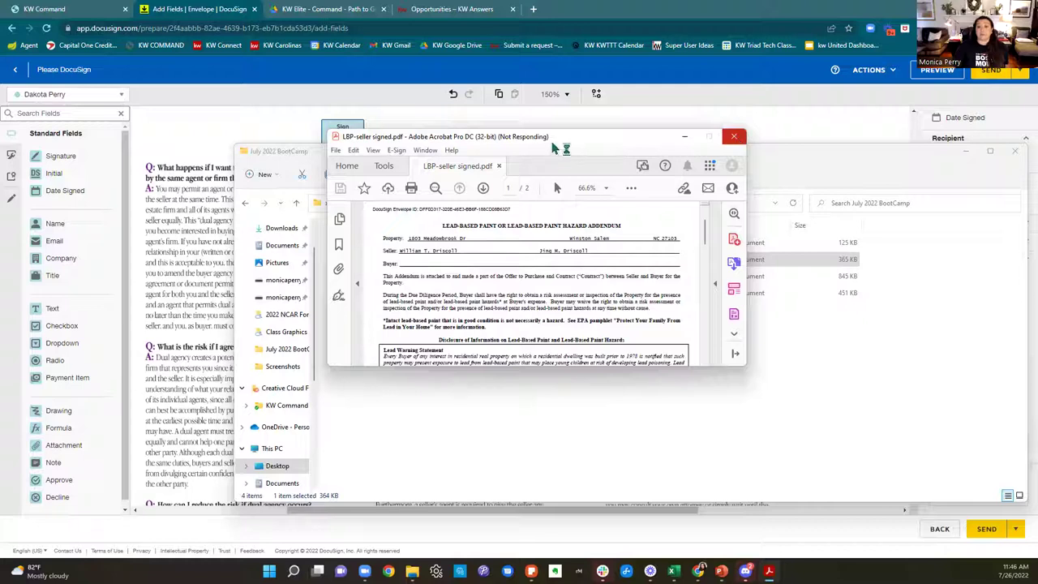
{"action": "left_click", "coordinate": [1017, 152]}
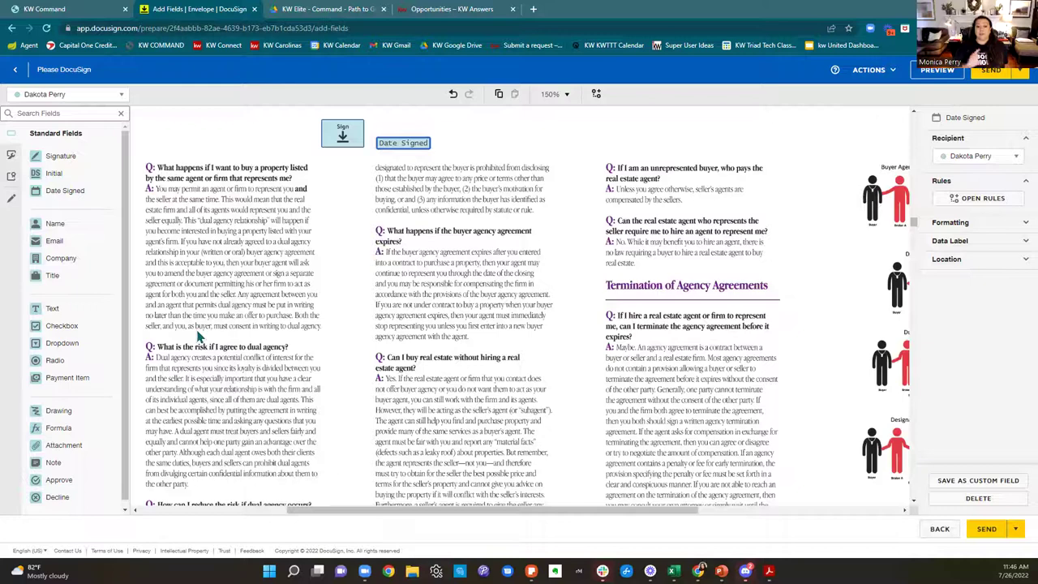
Step: Delete the stray Sign and Date Signed fields from the Q&A page and send the envelope
{"action": "left_click", "coordinate": [338, 140]}
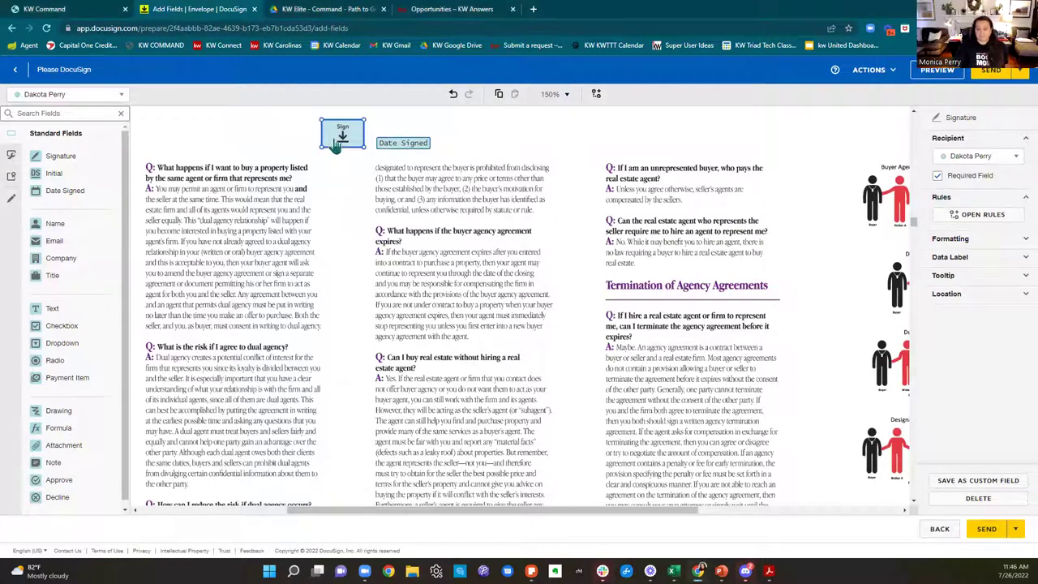
{"action": "key", "text": "Delete"}
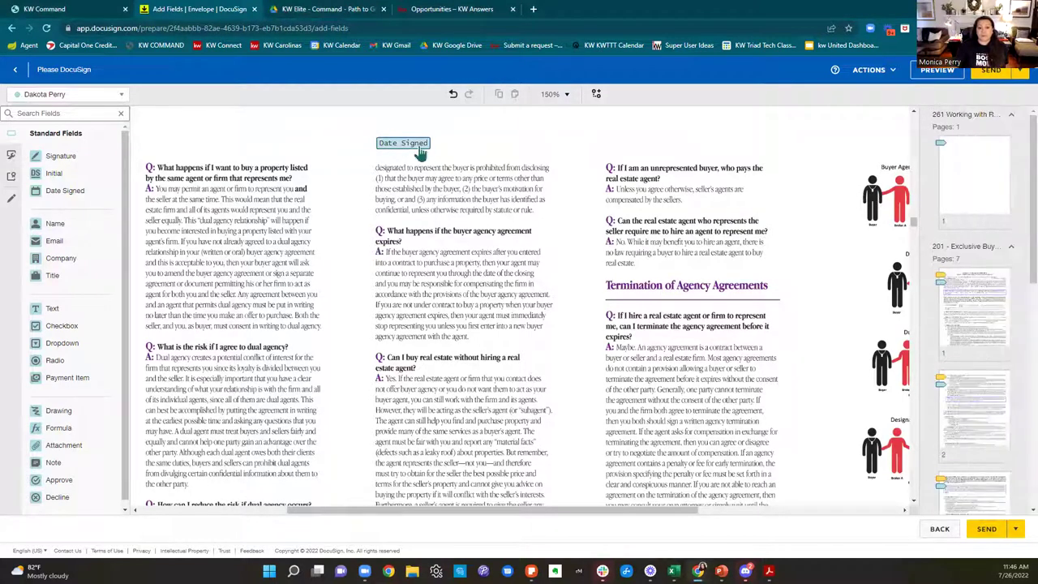
{"action": "left_click", "coordinate": [420, 154]}
{"action": "key", "text": "Delete"}
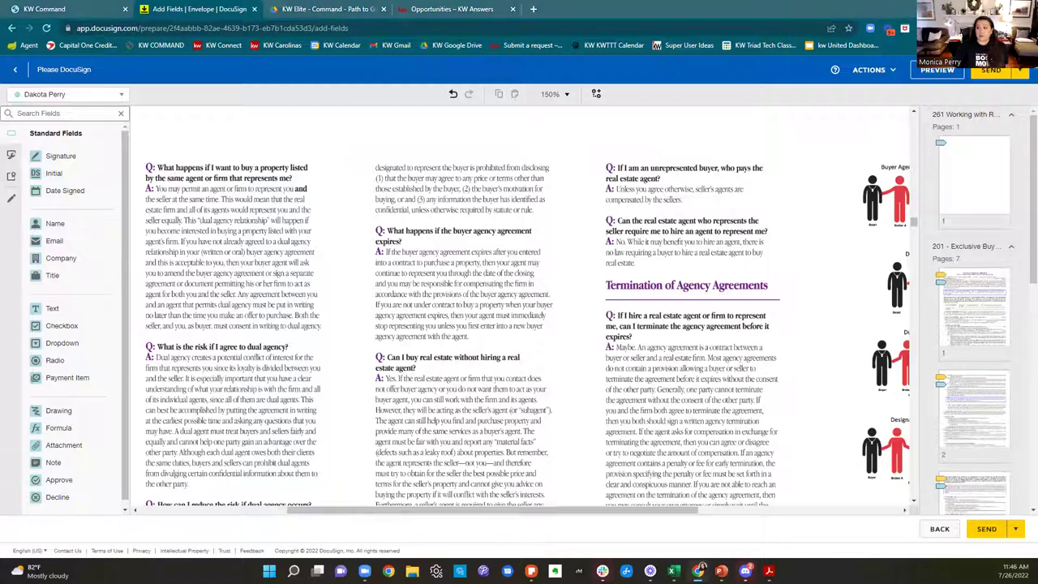
{"action": "left_click", "coordinate": [991, 73]}
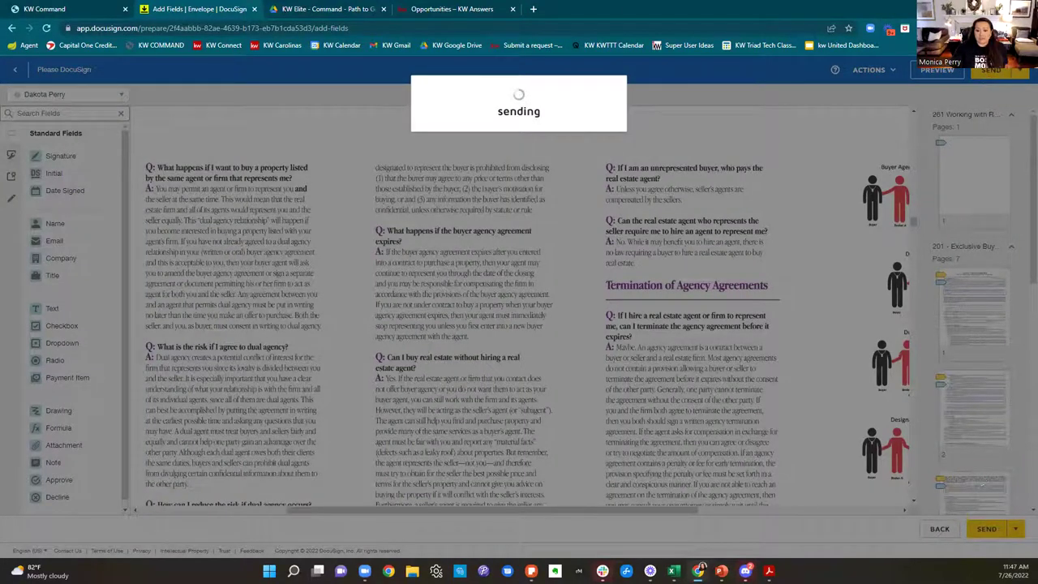
Step: Close the extra Keller Williams window, glance at Gmail and the checklist, and return to Rooms' Envelopes list
{"action": "mouse_move", "coordinate": [698, 570]}
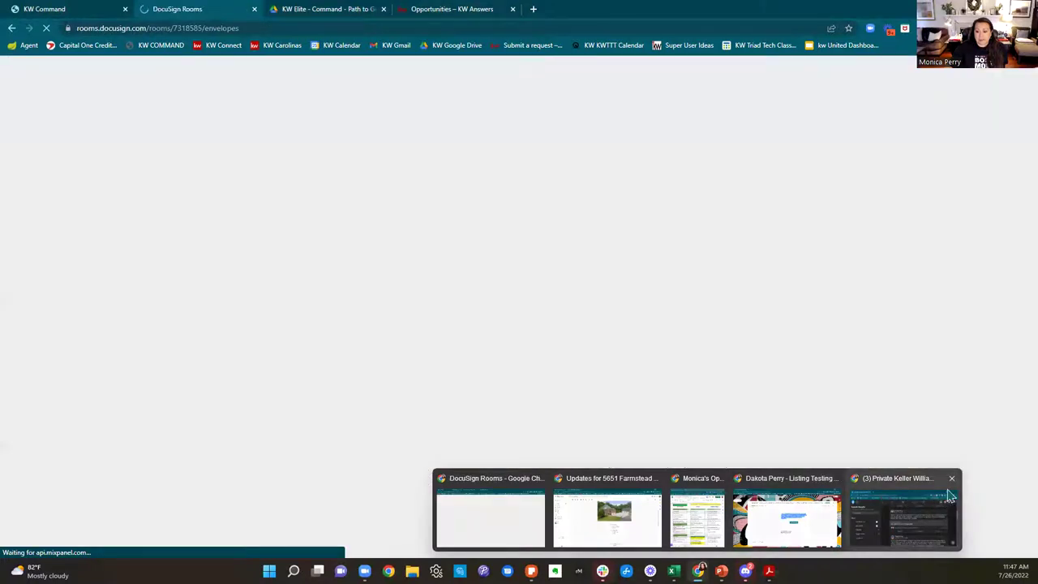
{"action": "left_click", "coordinate": [950, 479]}
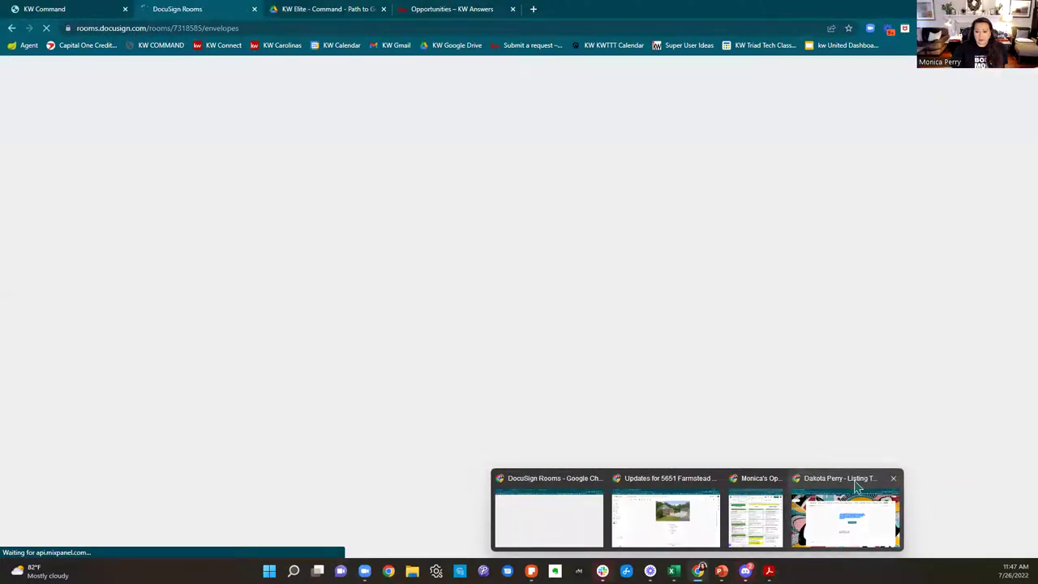
{"action": "left_click", "coordinate": [847, 511]}
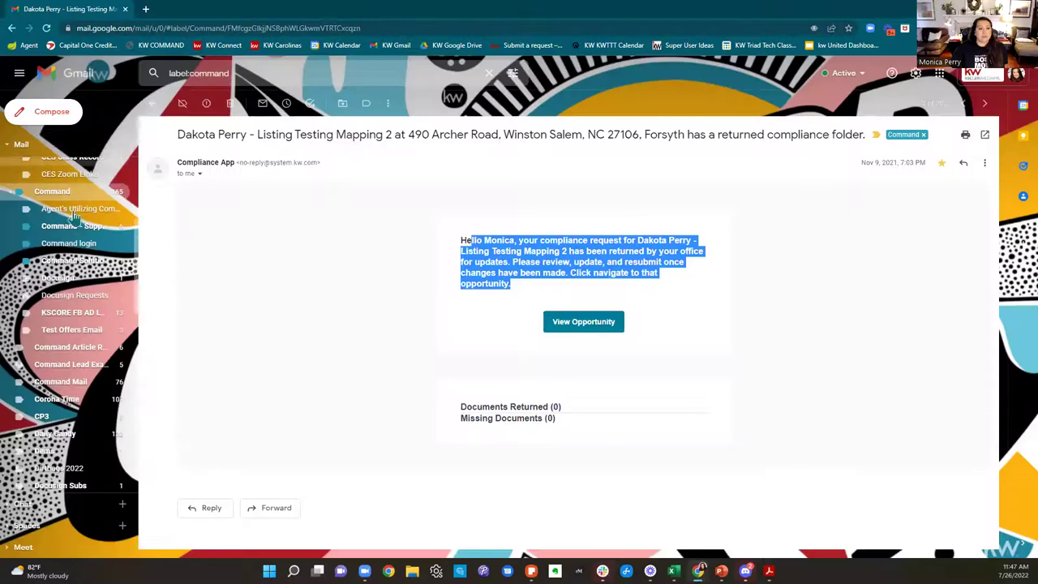
{"action": "left_click", "coordinate": [44, 166]}
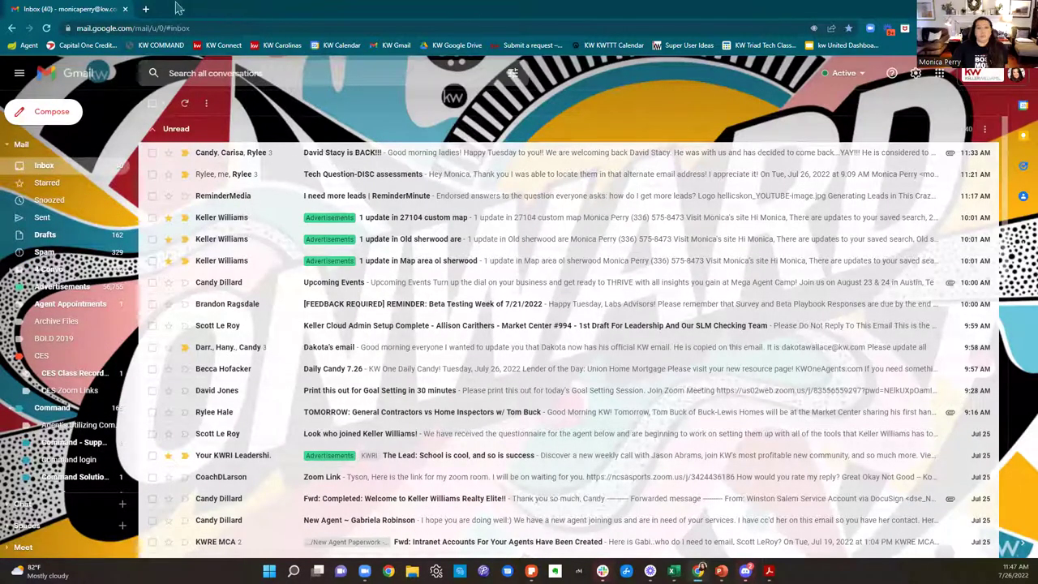
{"action": "key", "text": "alt+Tab"}
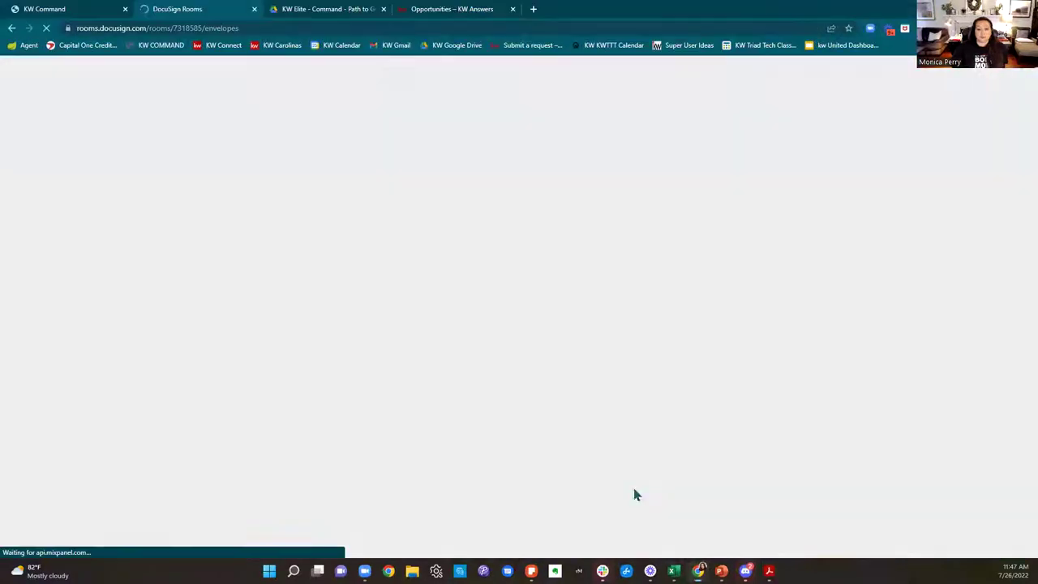
{"action": "mouse_move", "coordinate": [697, 570]}
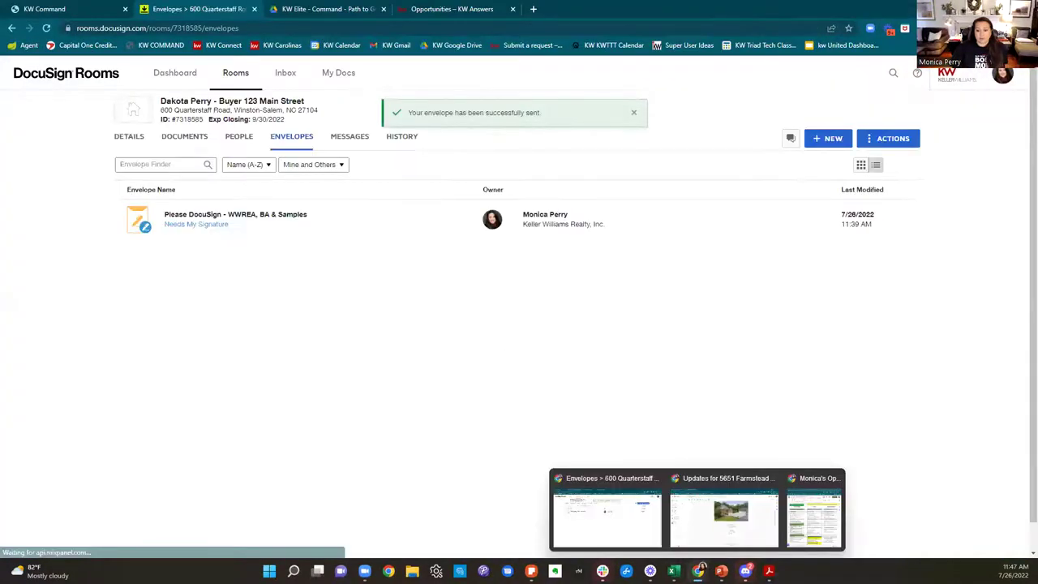
{"action": "left_click", "coordinate": [814, 511]}
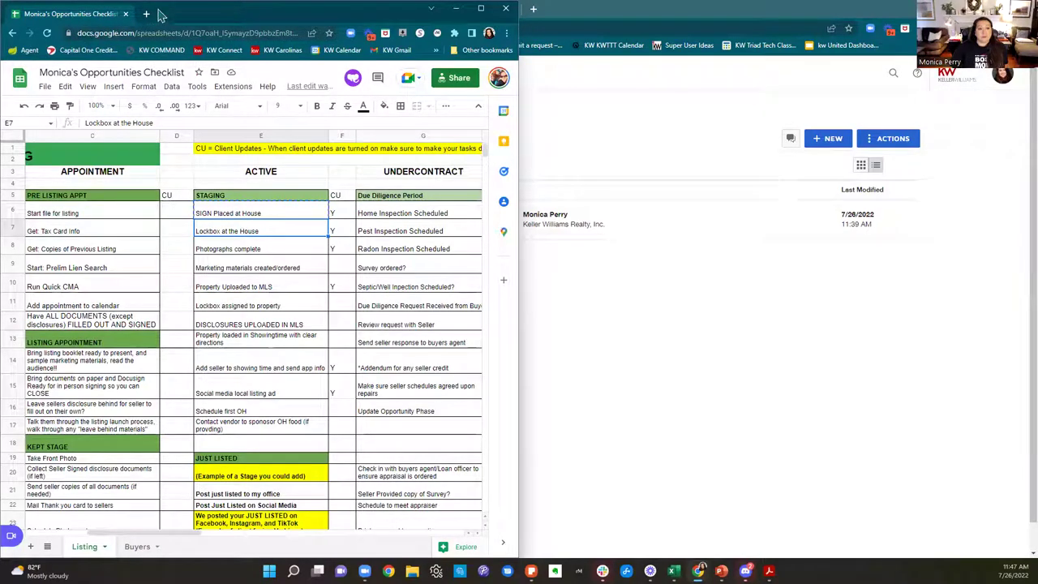
{"action": "left_click", "coordinate": [125, 14]}
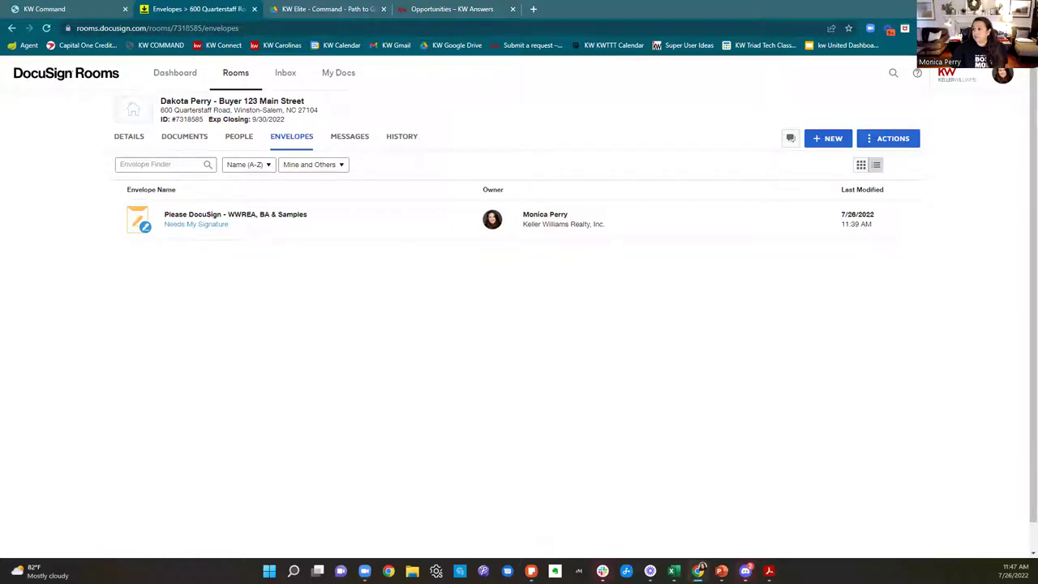
Step: Open the WWREA, BA & Samples envelope details and close the Opportunities – KW Answers tab
{"action": "left_click", "coordinate": [199, 225]}
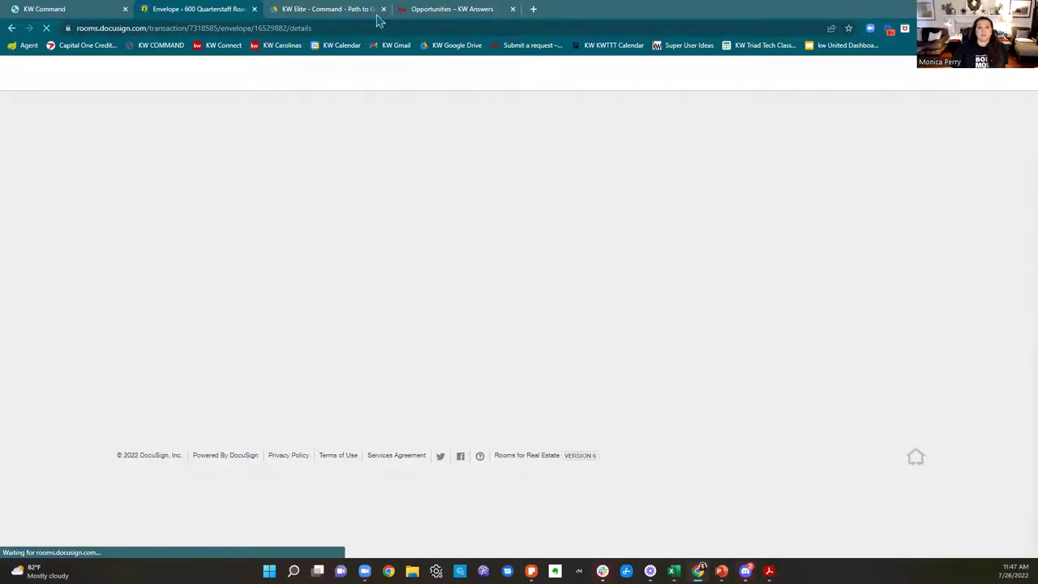
{"action": "left_click", "coordinate": [513, 9]}
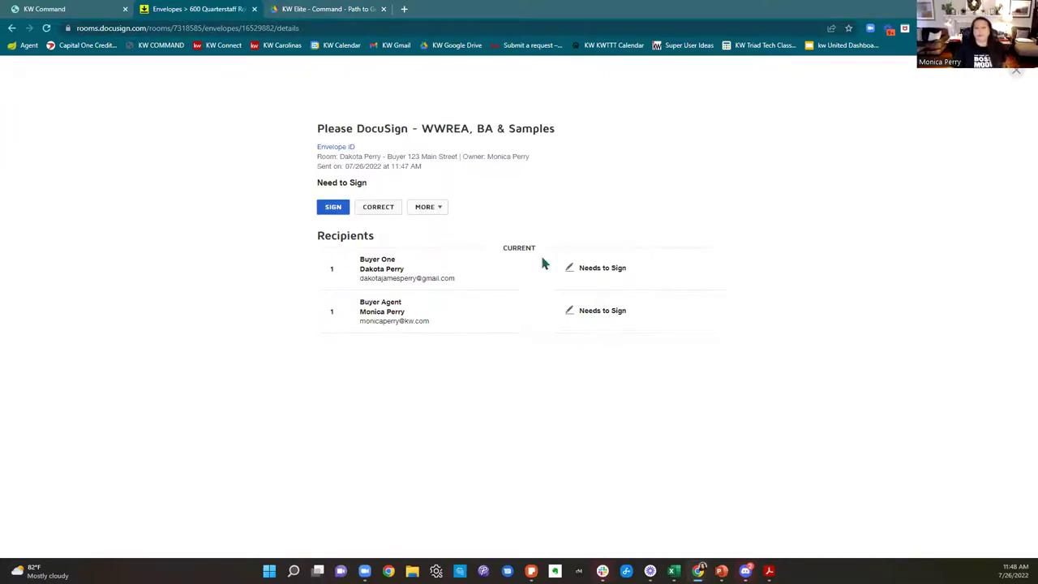
Step: Initial the buyer agency agreement on pages 1–6, add the agent signature on page 7, and finish
{"action": "left_click", "coordinate": [330, 214]}
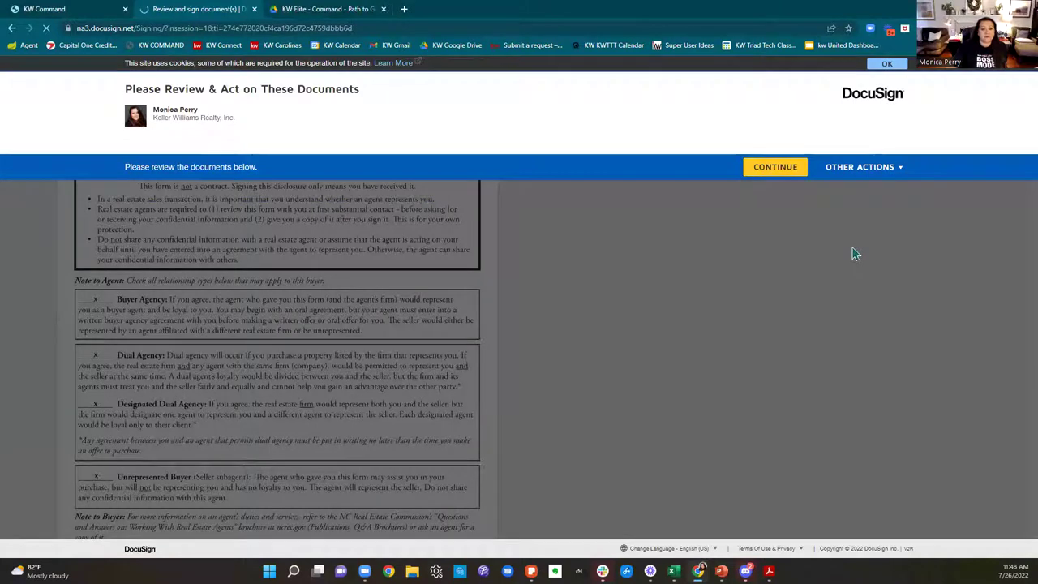
{"action": "left_click", "coordinate": [775, 167]}
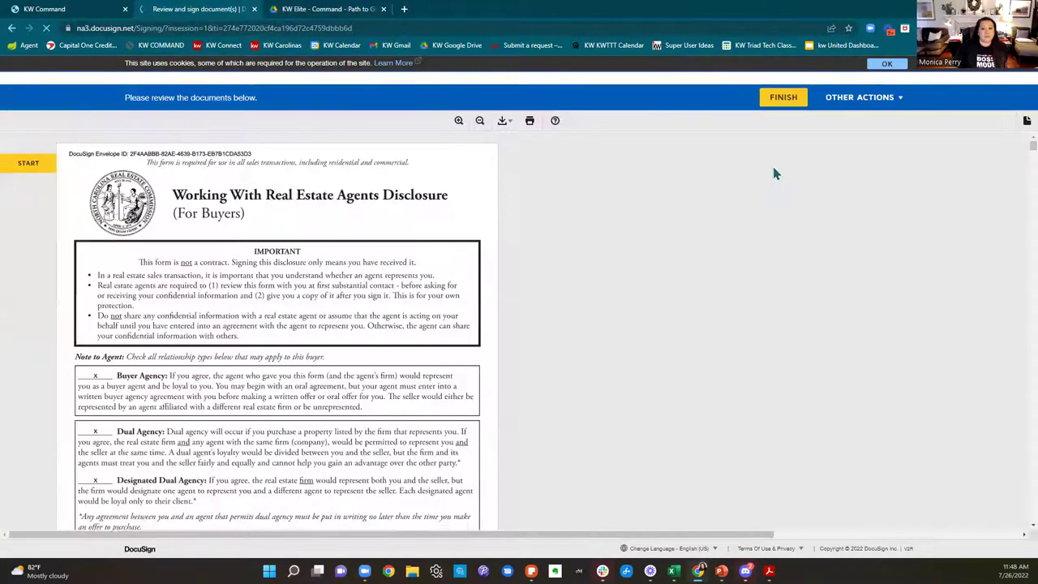
{"action": "left_click", "coordinate": [31, 153]}
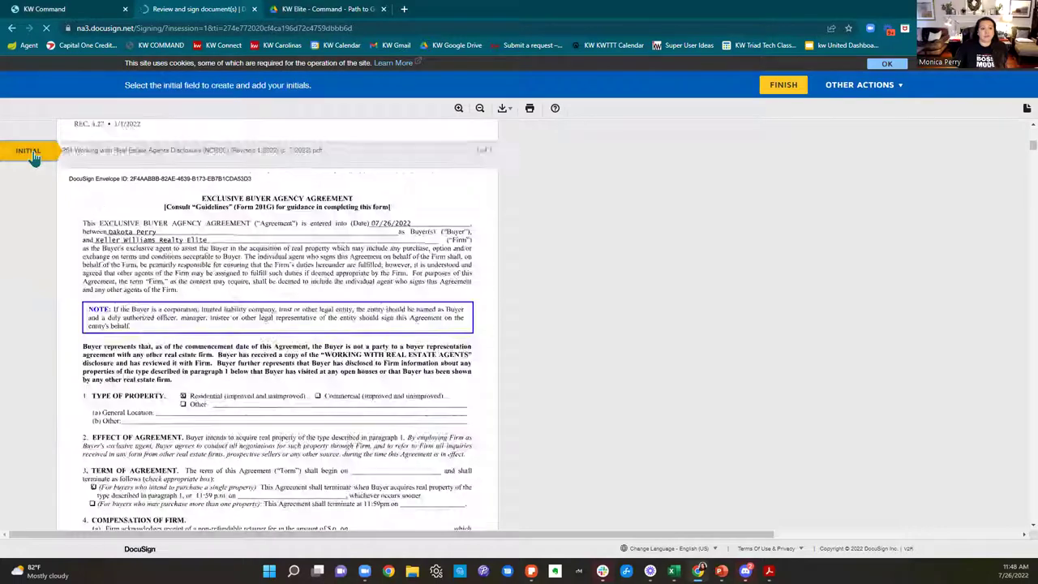
{"action": "left_click", "coordinate": [304, 327]}
{"action": "left_click", "coordinate": [306, 329]}
{"action": "left_click", "coordinate": [305, 329]}
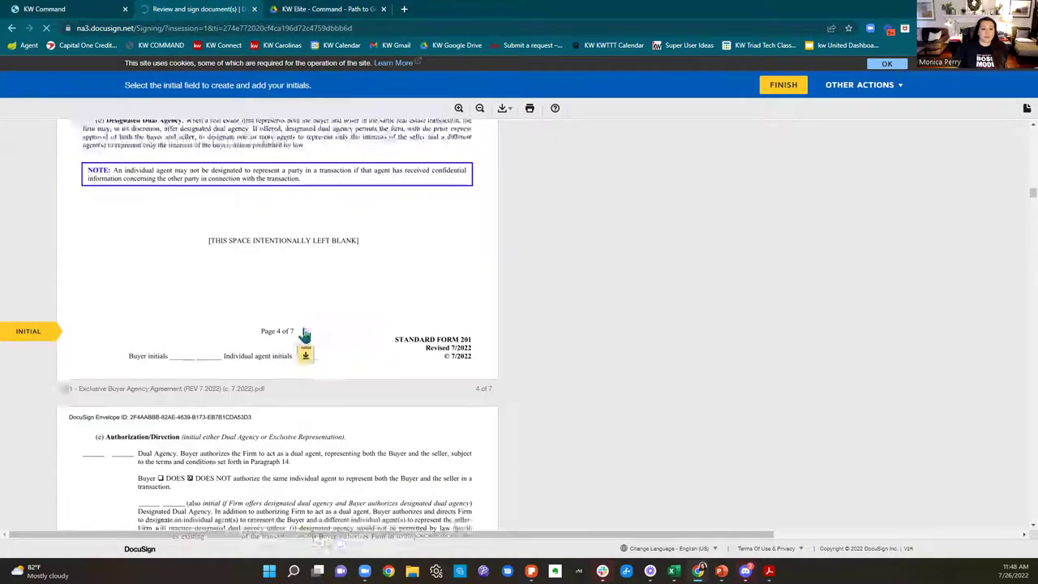
{"action": "left_click", "coordinate": [305, 329]}
{"action": "left_click", "coordinate": [305, 318]}
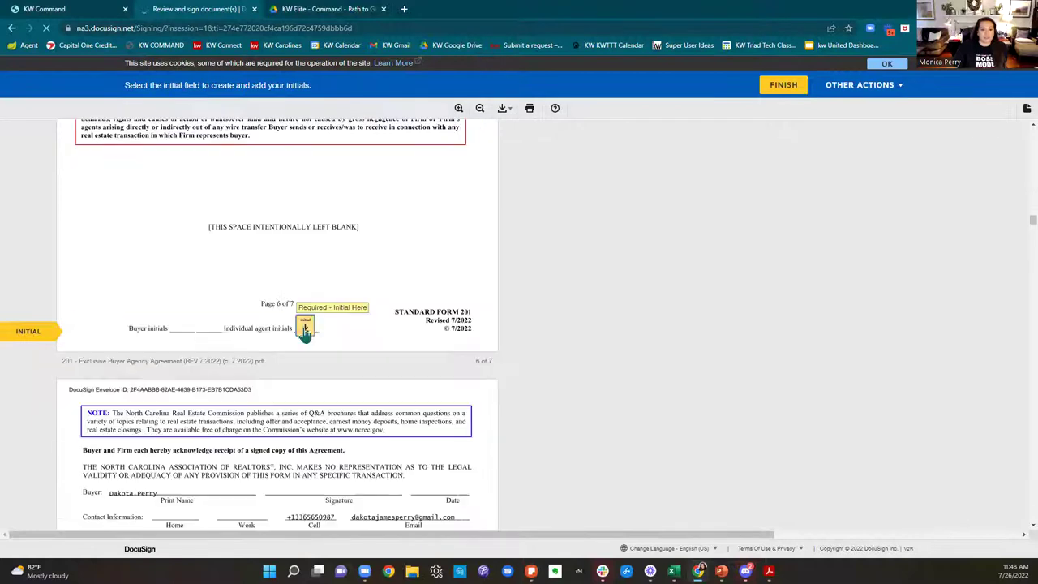
{"action": "left_click", "coordinate": [304, 333]}
{"action": "left_click", "coordinate": [177, 332]}
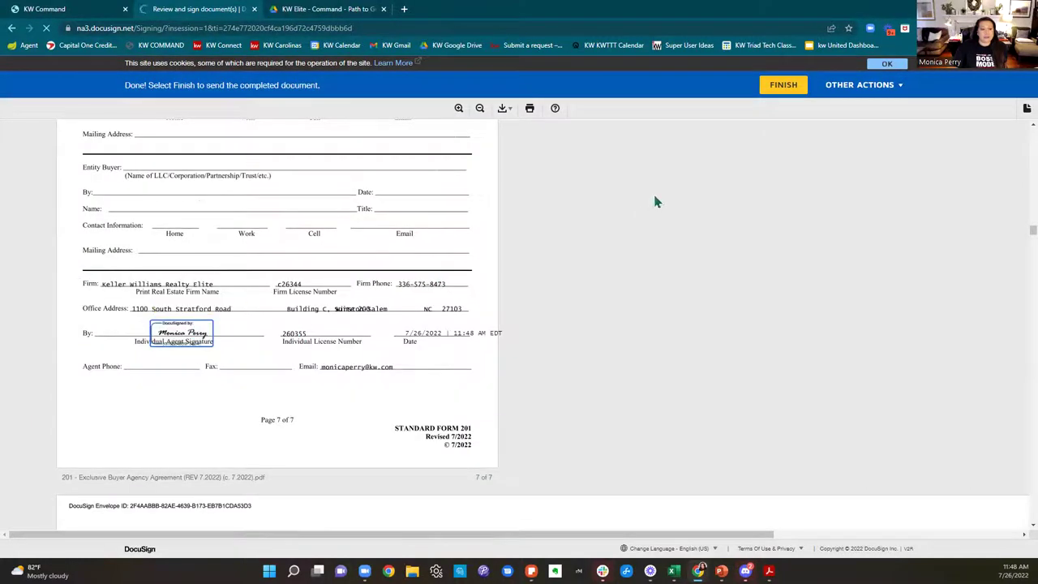
{"action": "left_click", "coordinate": [780, 84]}
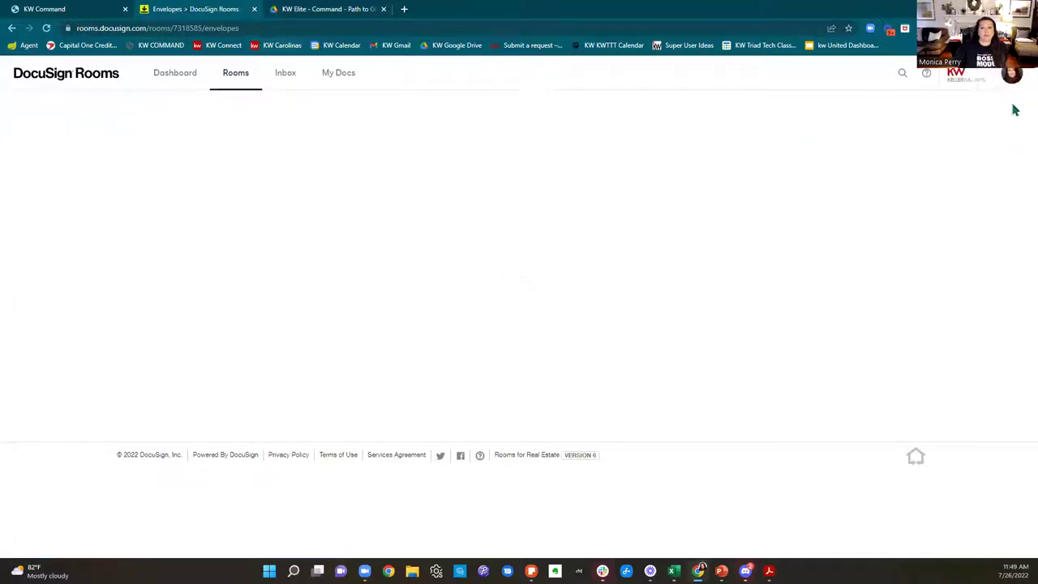
Step: Log out of DocuSign Rooms and close the login page
{"action": "left_click", "coordinate": [1003, 73]}
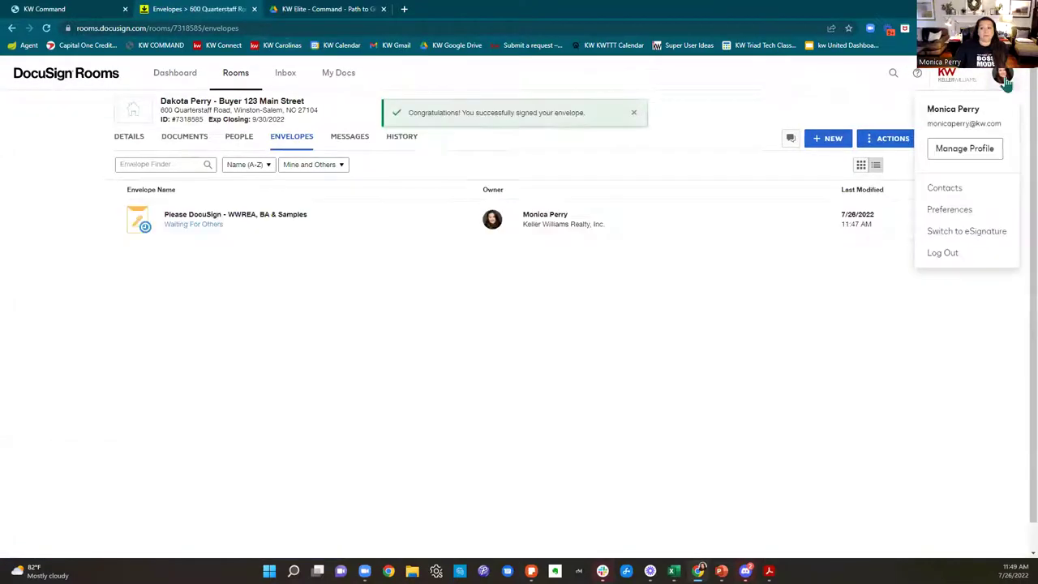
{"action": "left_click", "coordinate": [945, 253]}
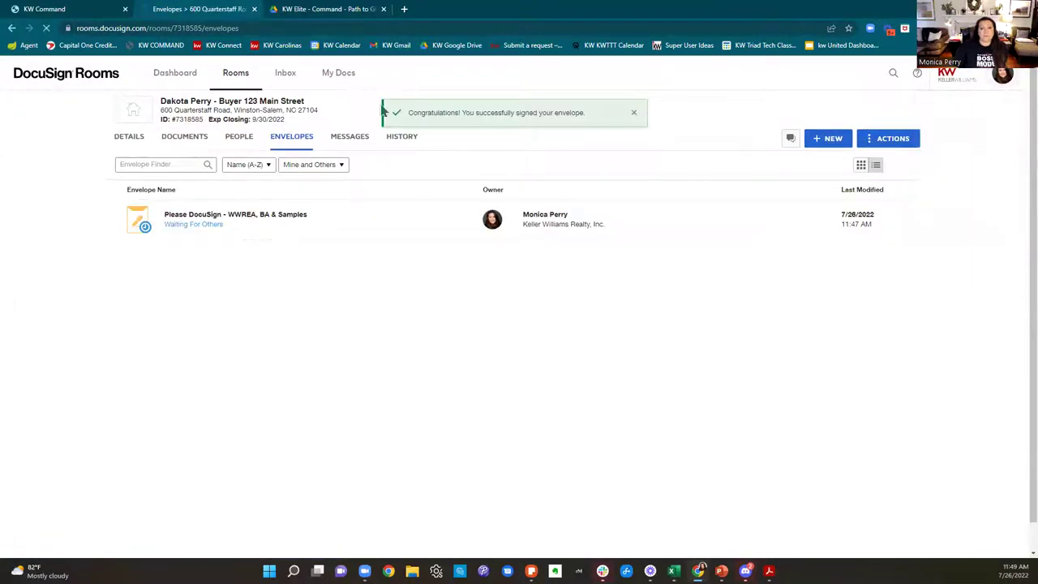
{"action": "left_click", "coordinate": [253, 9]}
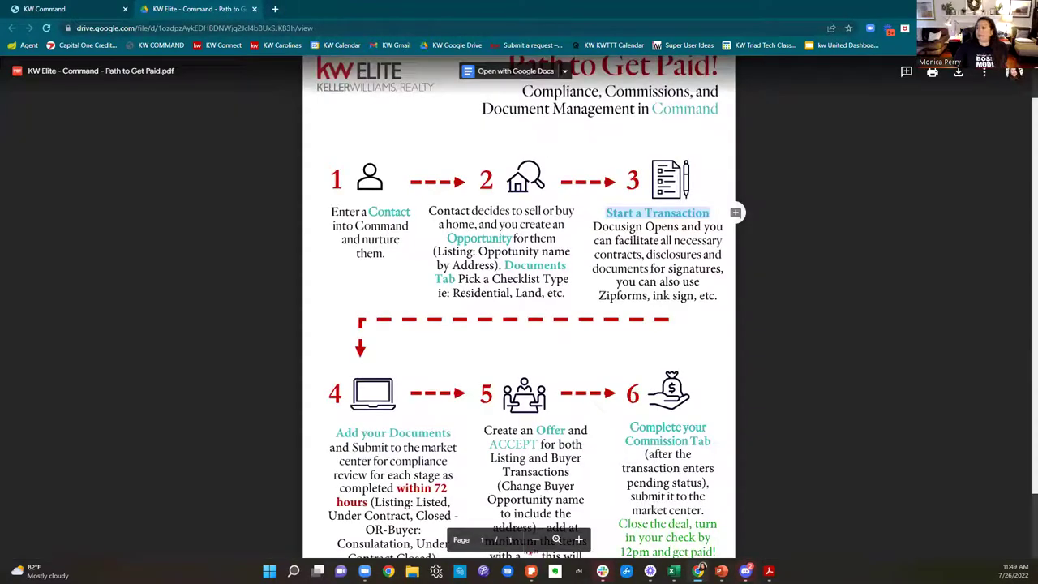
Step: In the buyer's maximized Gmail, open the Please DocuSign email and review its documents
{"action": "key", "text": "alt+Tab"}
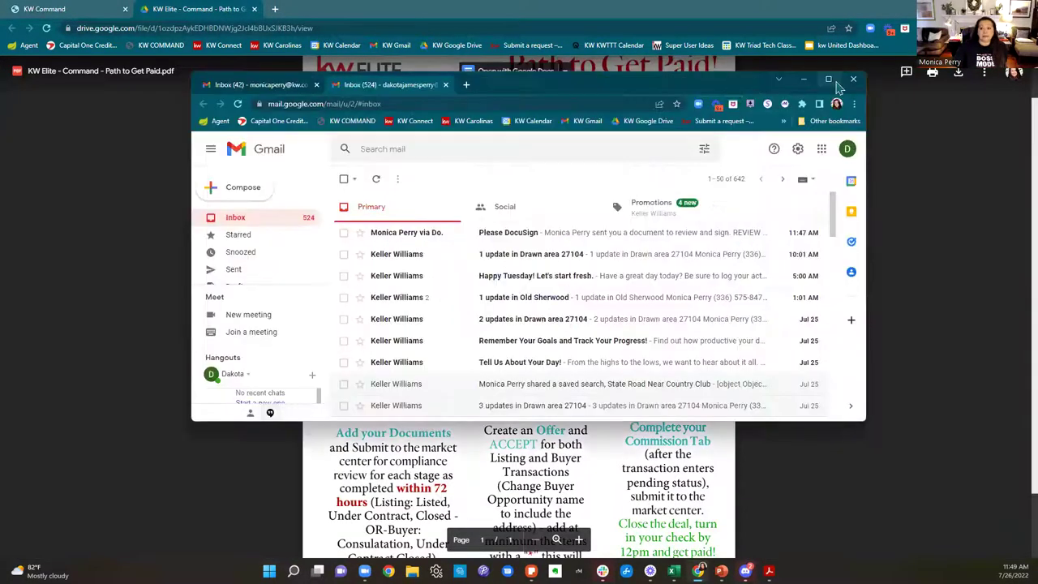
{"action": "left_click", "coordinate": [833, 81]}
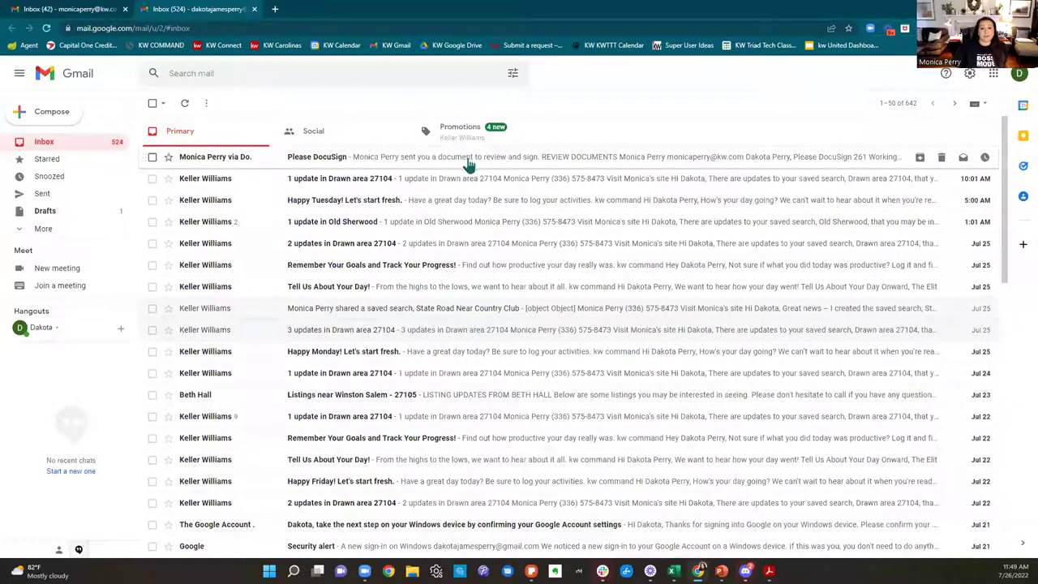
{"action": "left_click", "coordinate": [671, 166]}
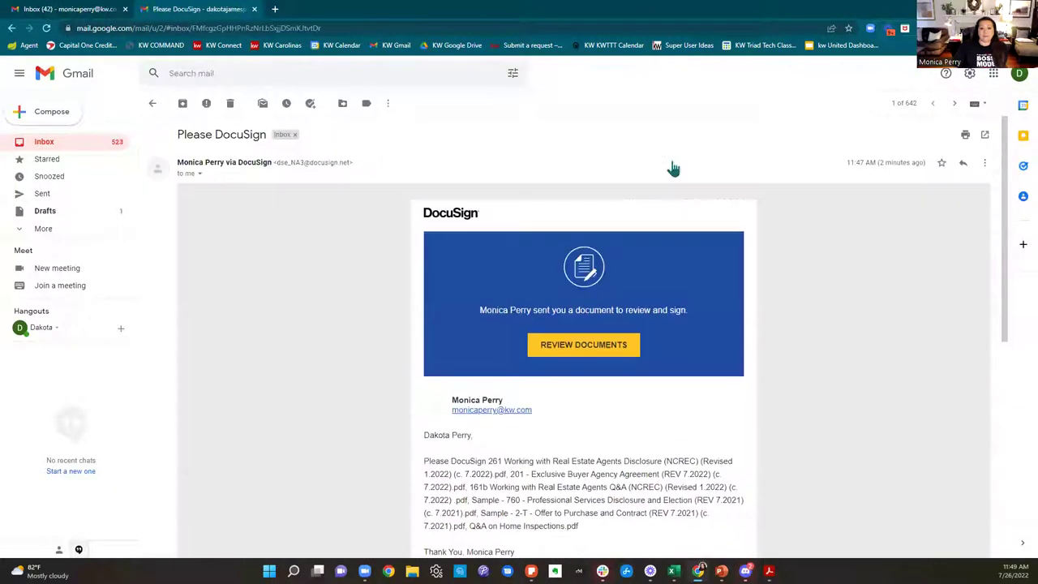
{"action": "scroll", "coordinate": [734, 378], "scroll_direction": "down", "scroll_amount": 2}
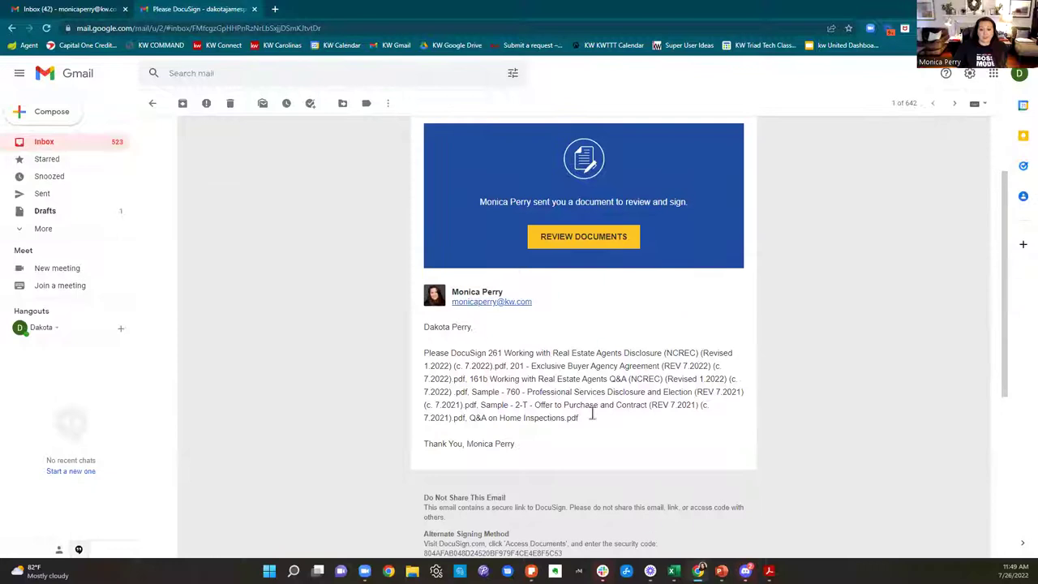
{"action": "left_click", "coordinate": [602, 249]}
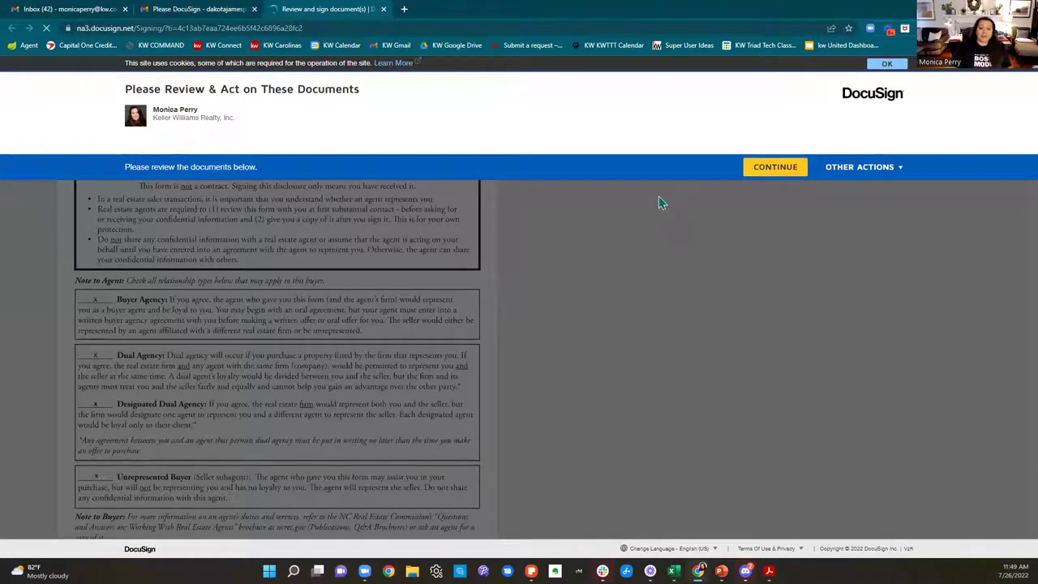
Step: Start signing: add the buyer's disclosure signature and initials on pages 3, 4 and 5
{"action": "left_click", "coordinate": [758, 170]}
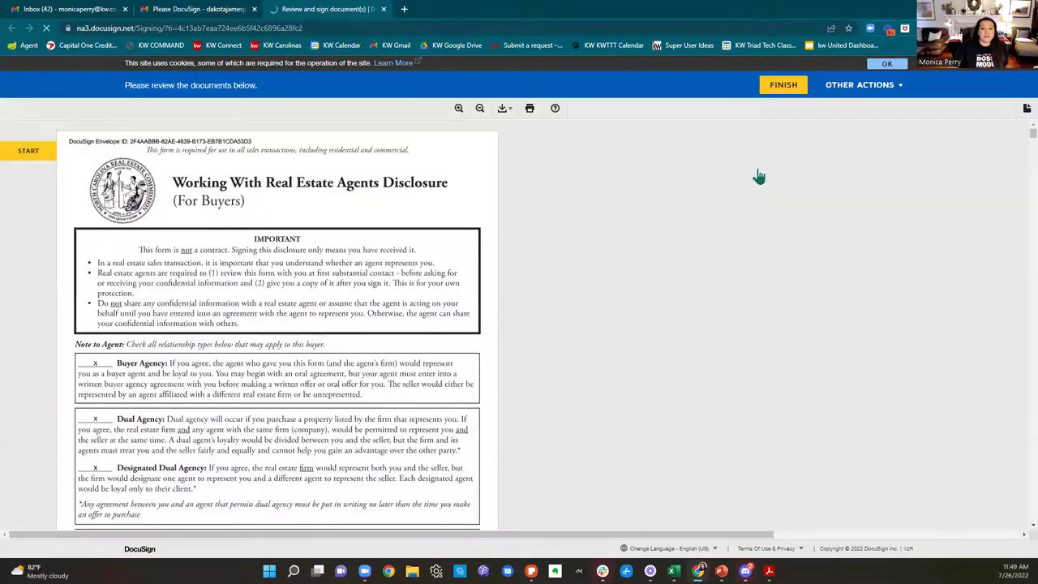
{"action": "left_click", "coordinate": [28, 152]}
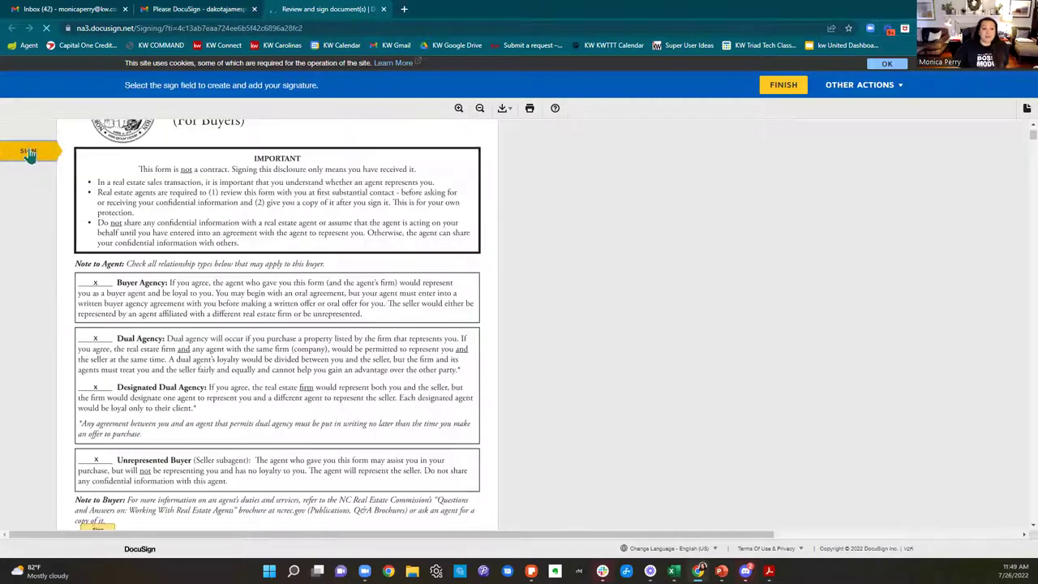
{"action": "left_click", "coordinate": [28, 152]}
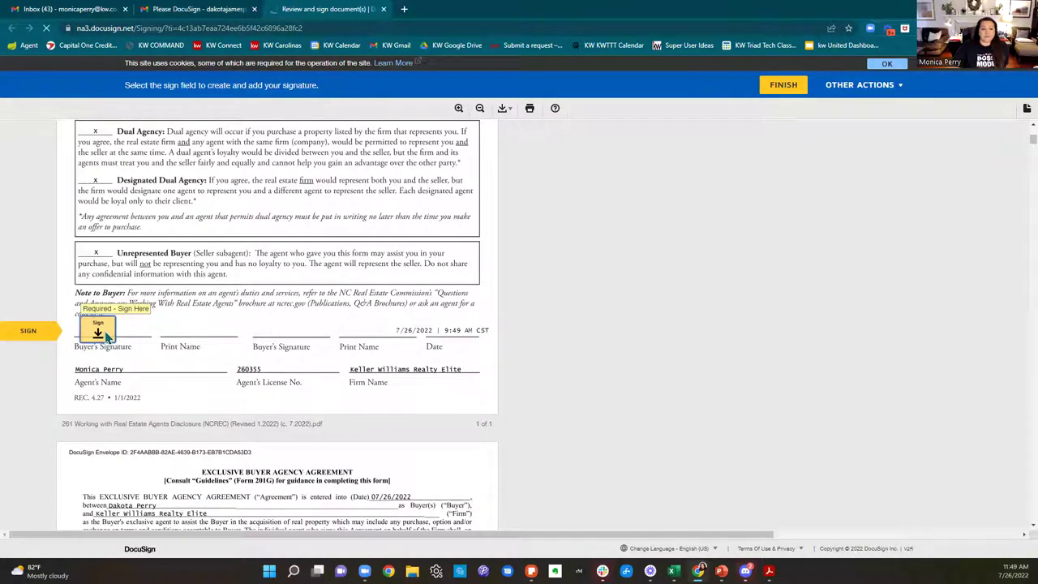
{"action": "left_click", "coordinate": [98, 330]}
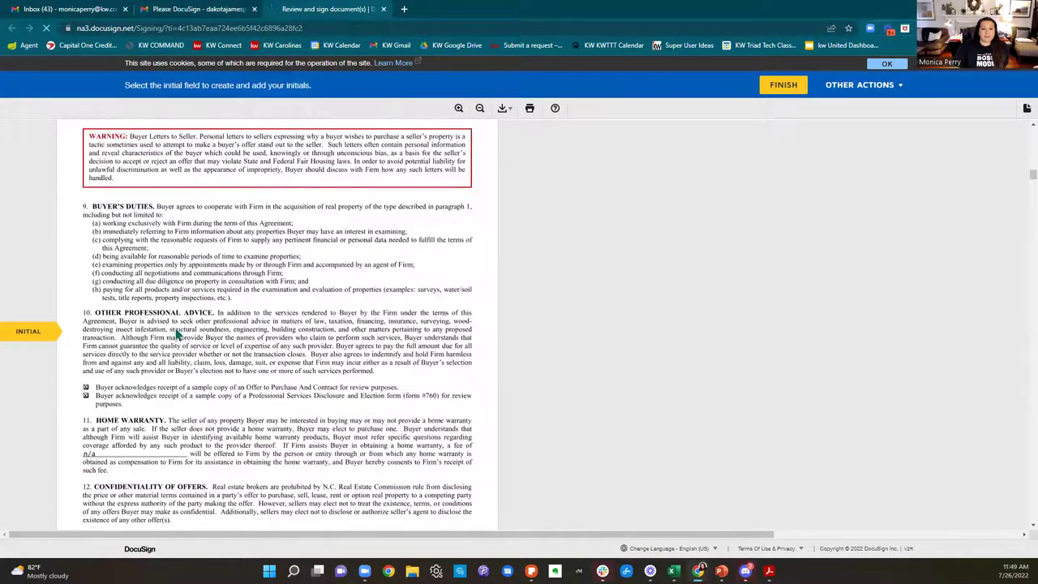
{"action": "left_click", "coordinate": [179, 328]}
{"action": "left_click", "coordinate": [179, 329]}
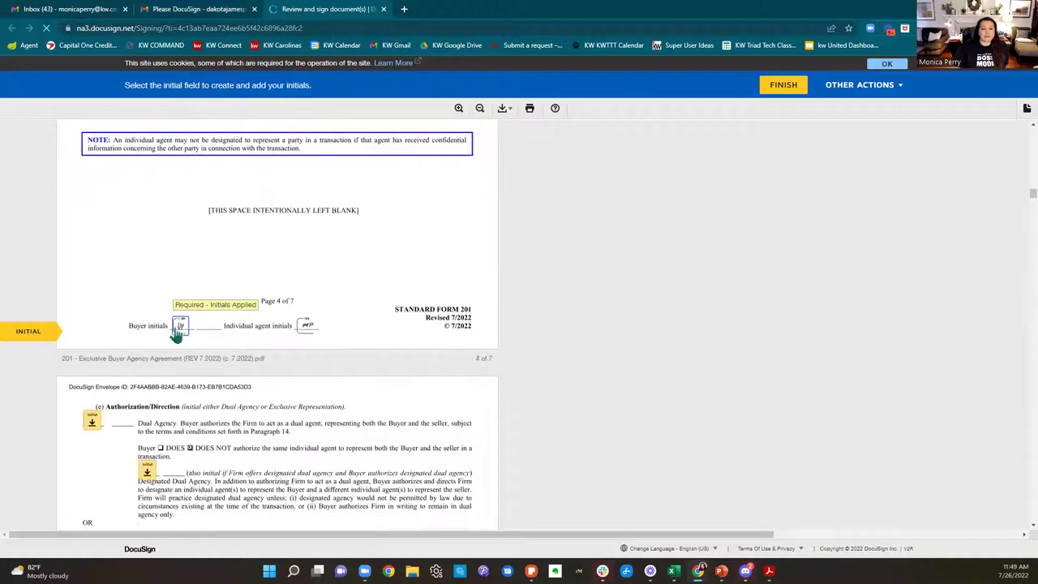
{"action": "left_click", "coordinate": [98, 334]}
Step: Add the last initials and the agreement signature, then finish and decline logging in
{"action": "left_click", "coordinate": [150, 327]}
{"action": "left_click", "coordinate": [177, 329]}
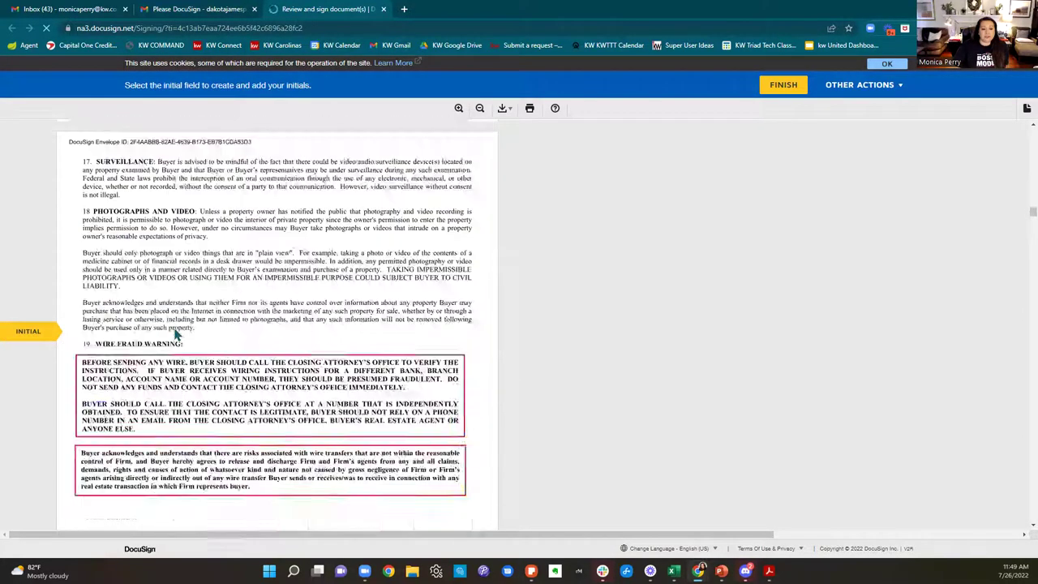
{"action": "left_click", "coordinate": [177, 330]}
{"action": "left_click", "coordinate": [334, 332]}
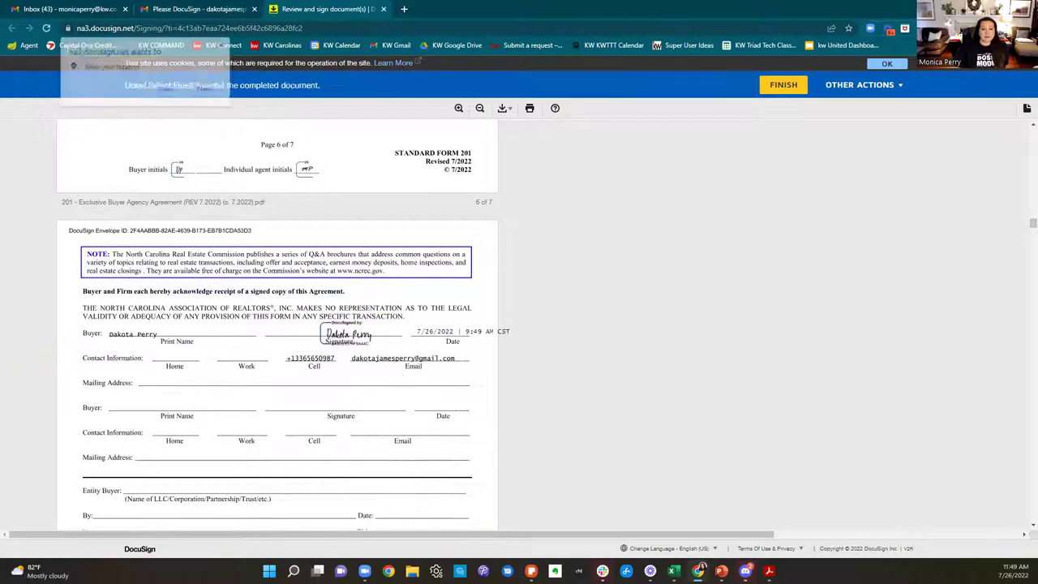
{"action": "left_click", "coordinate": [172, 89]}
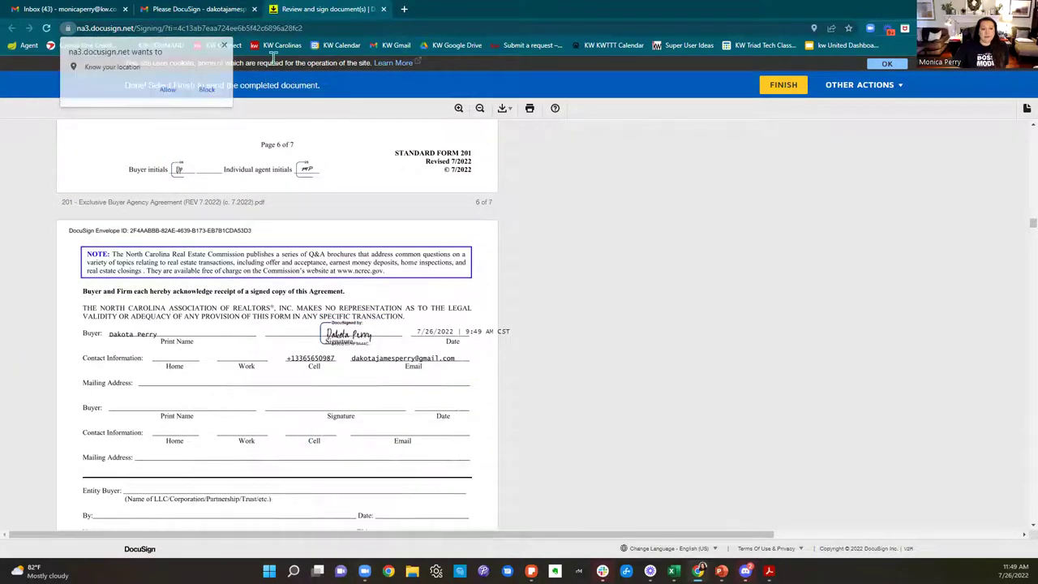
{"action": "left_click", "coordinate": [783, 84]}
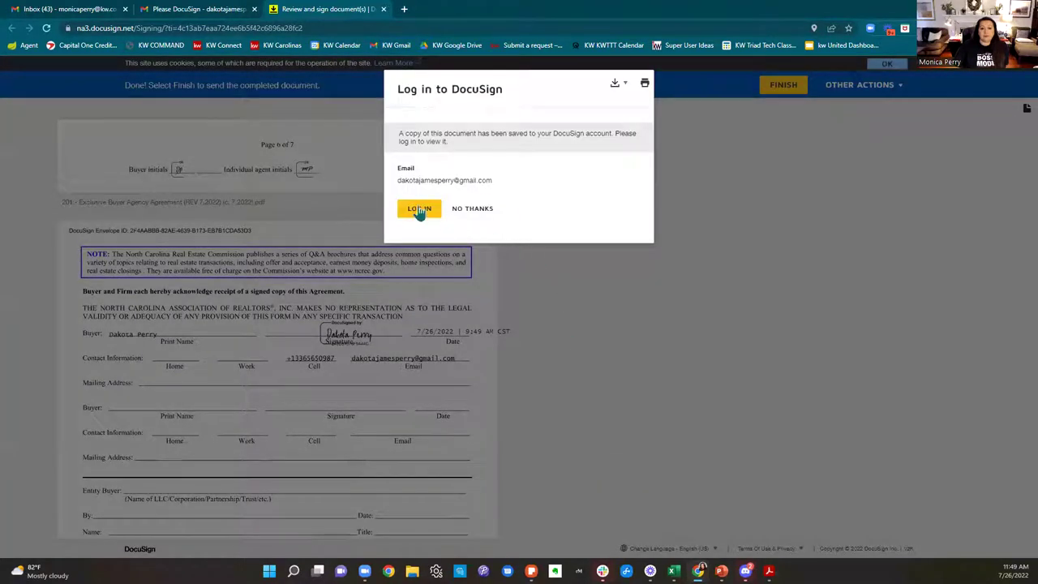
{"action": "left_click", "coordinate": [484, 211]}
Step: Close the finished signing tab and open a new tab in the buyer's Gmail window
{"action": "left_click", "coordinate": [385, 9]}
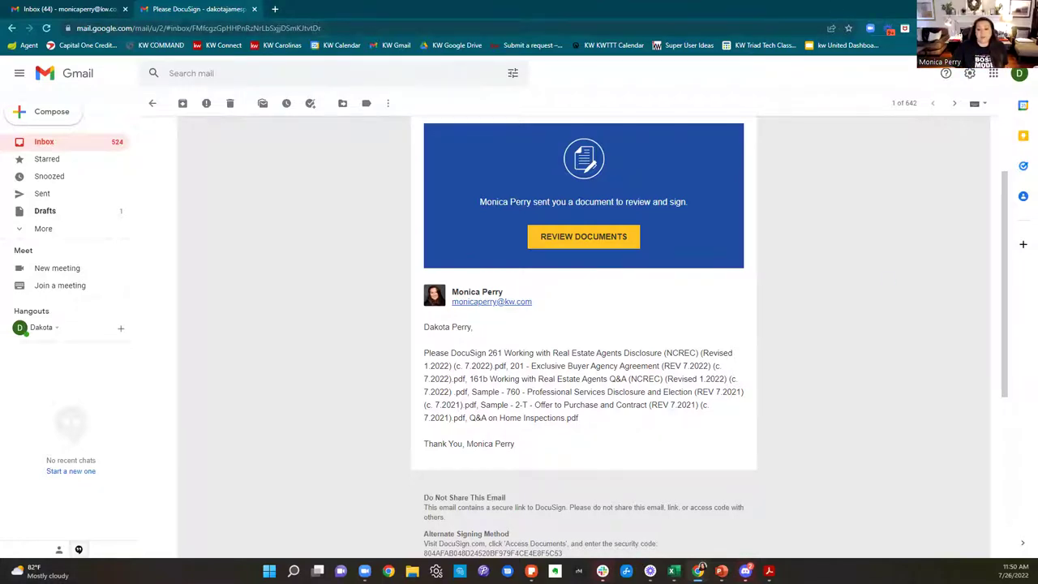
{"action": "mouse_move", "coordinate": [699, 567]}
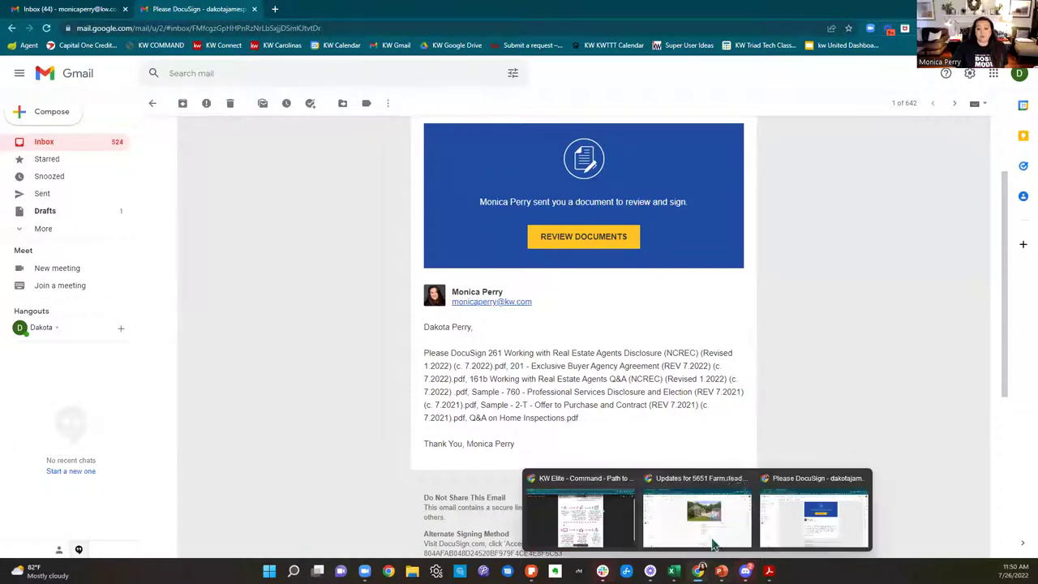
{"action": "left_click", "coordinate": [697, 511]}
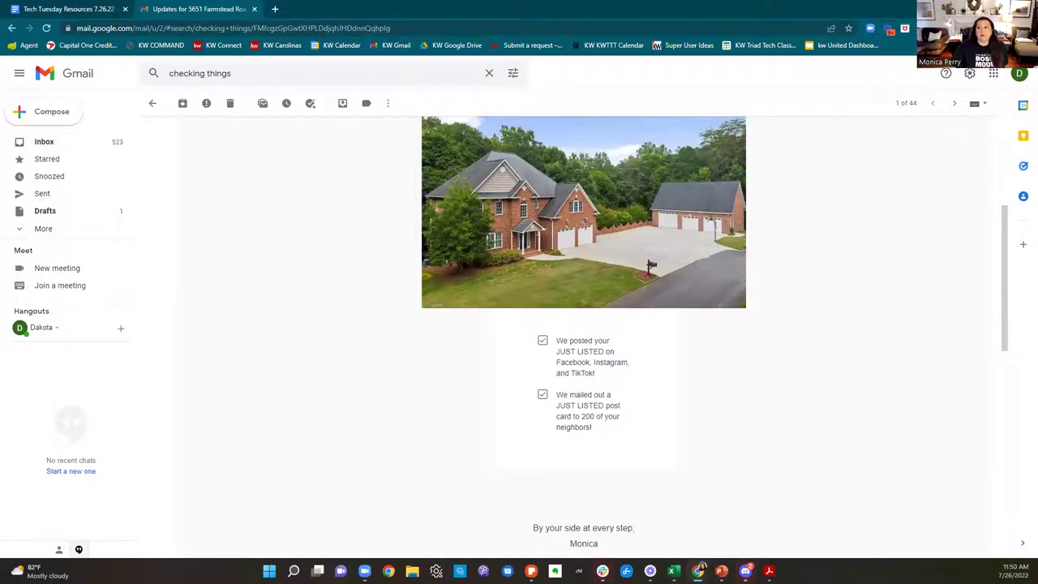
{"action": "key", "text": "alt+Tab"}
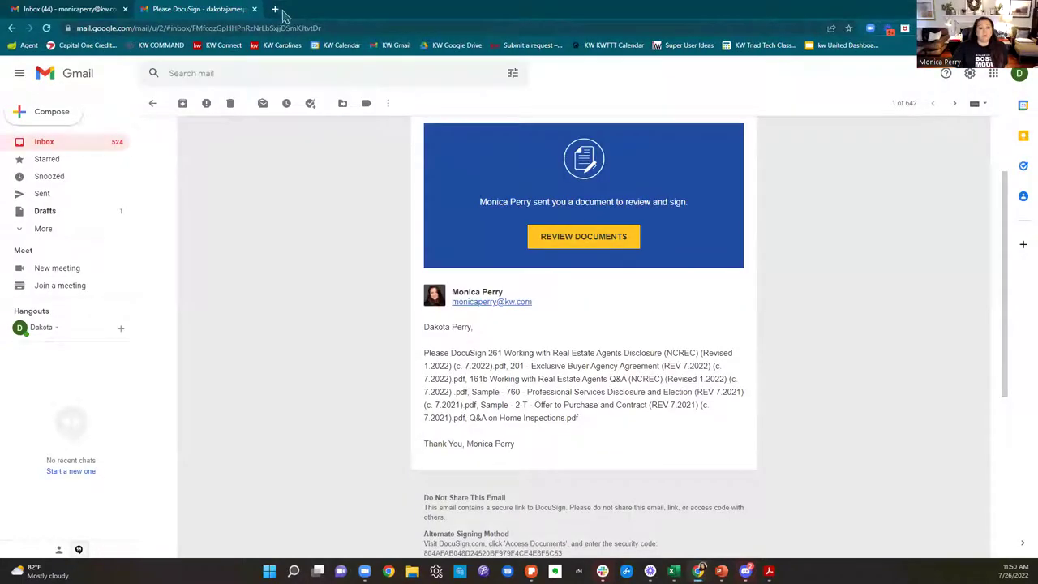
{"action": "left_click", "coordinate": [280, 12]}
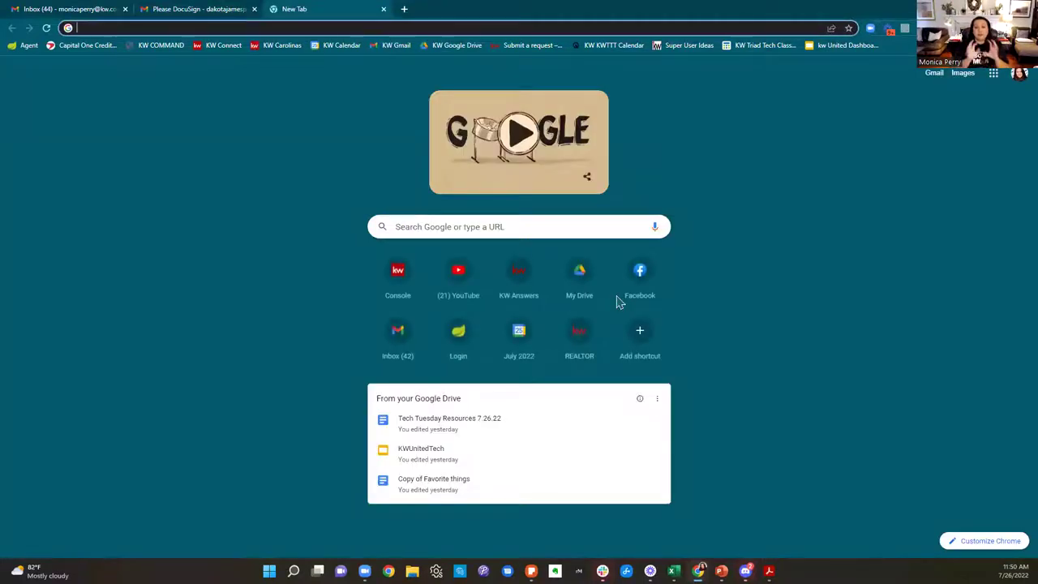
Step: Load the real estate DocuSign site and sign in with the agent's e-mail and saved password
{"action": "type", "text": "realestate"}
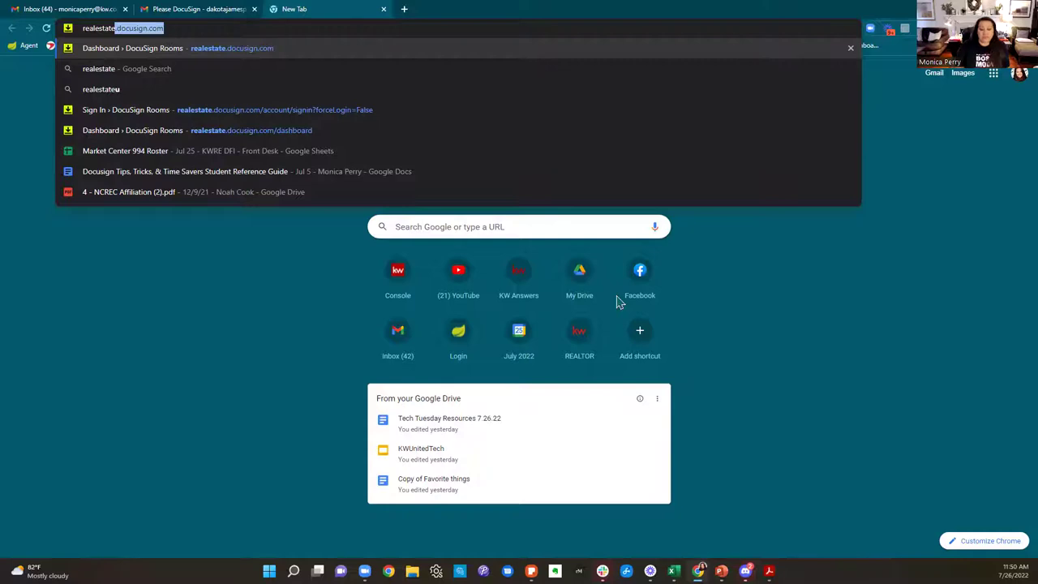
{"action": "key", "text": "Return"}
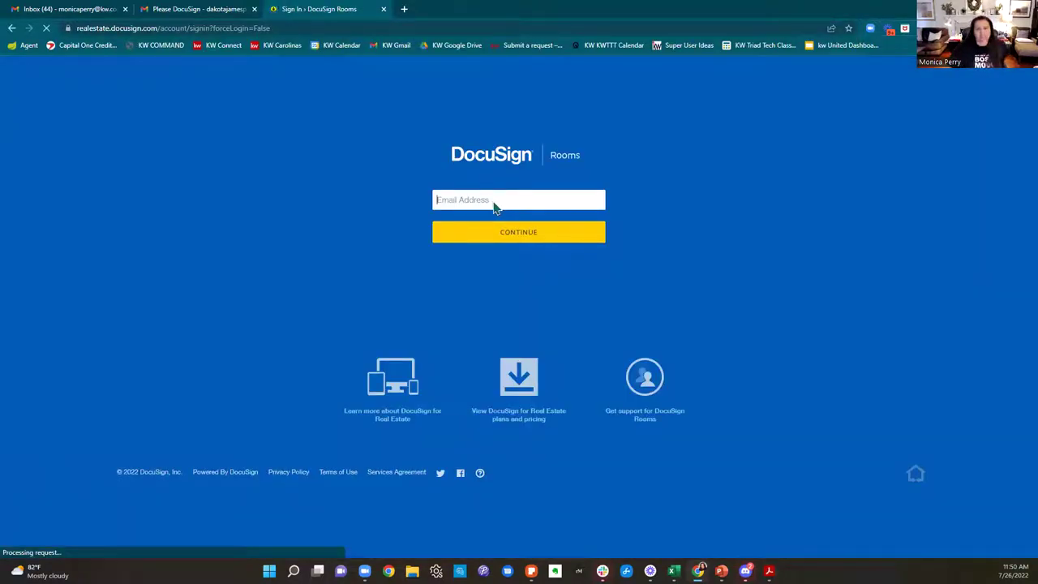
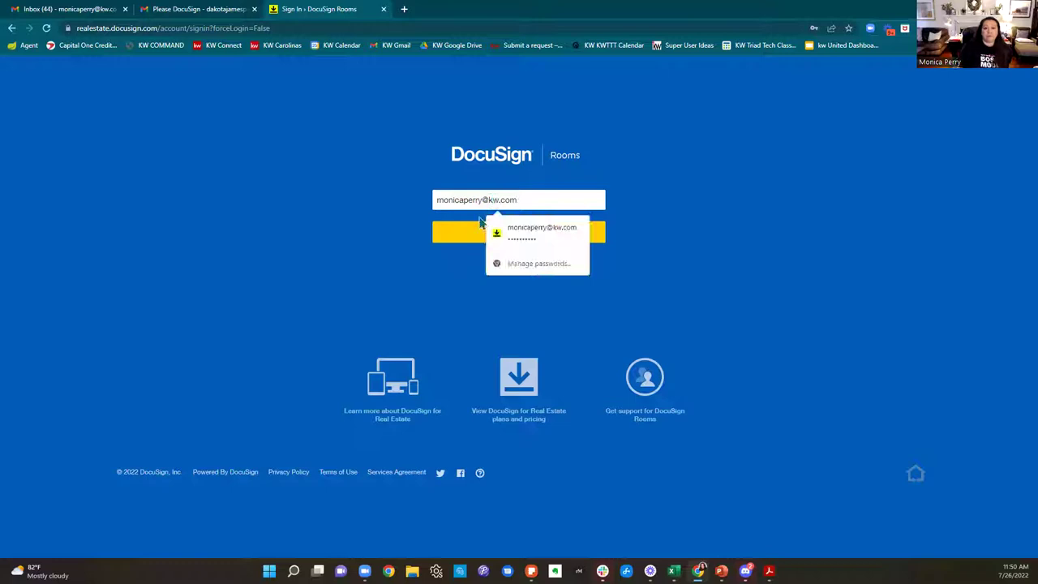
{"action": "left_click", "coordinate": [593, 241]}
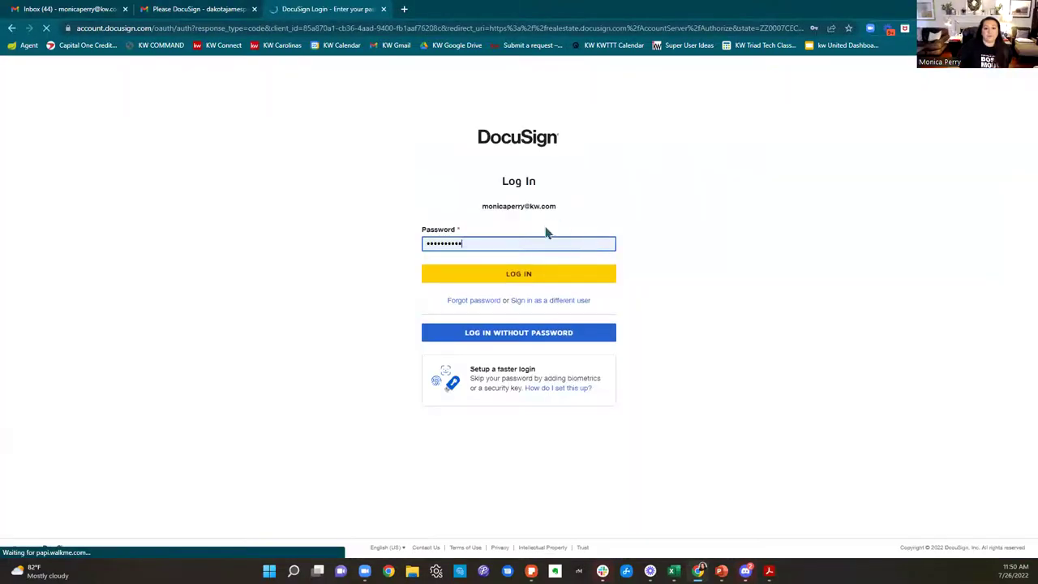
{"action": "left_click", "coordinate": [525, 276]}
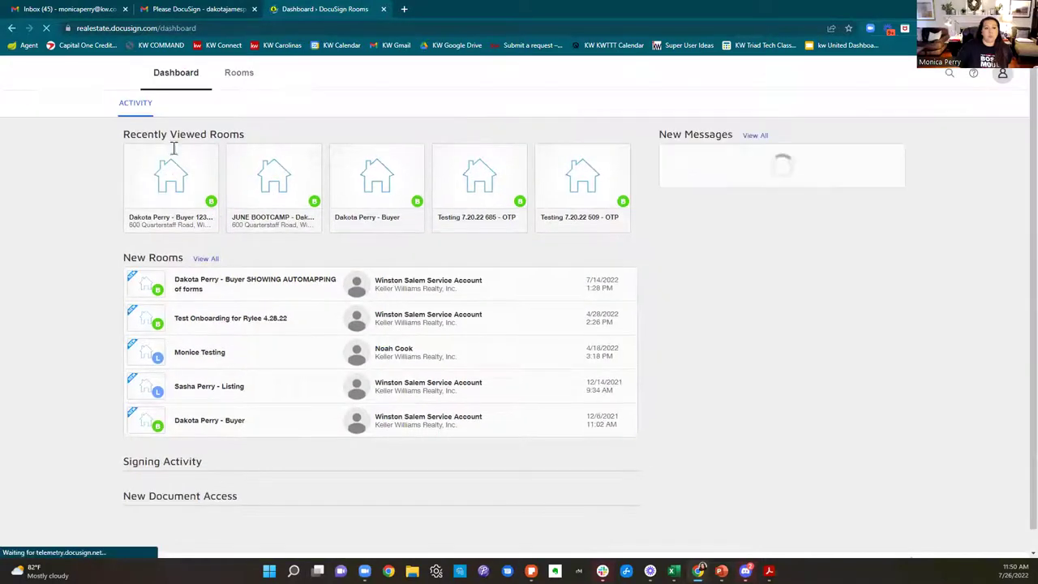
Step: Open the 123 Main Street buyer room's Documents tab and close the feedback survey popup
{"action": "left_click", "coordinate": [178, 172]}
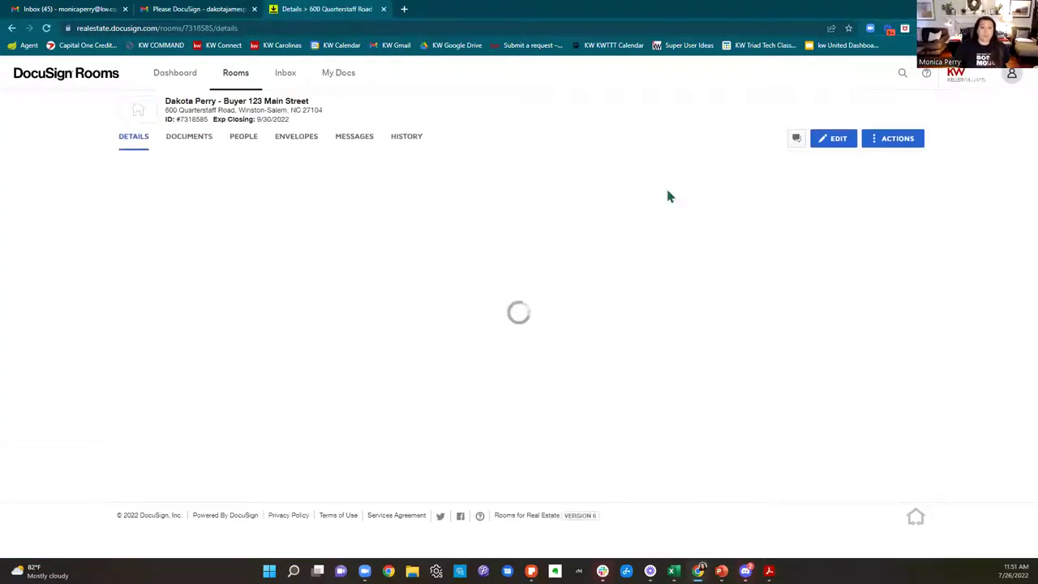
{"action": "left_click", "coordinate": [180, 139]}
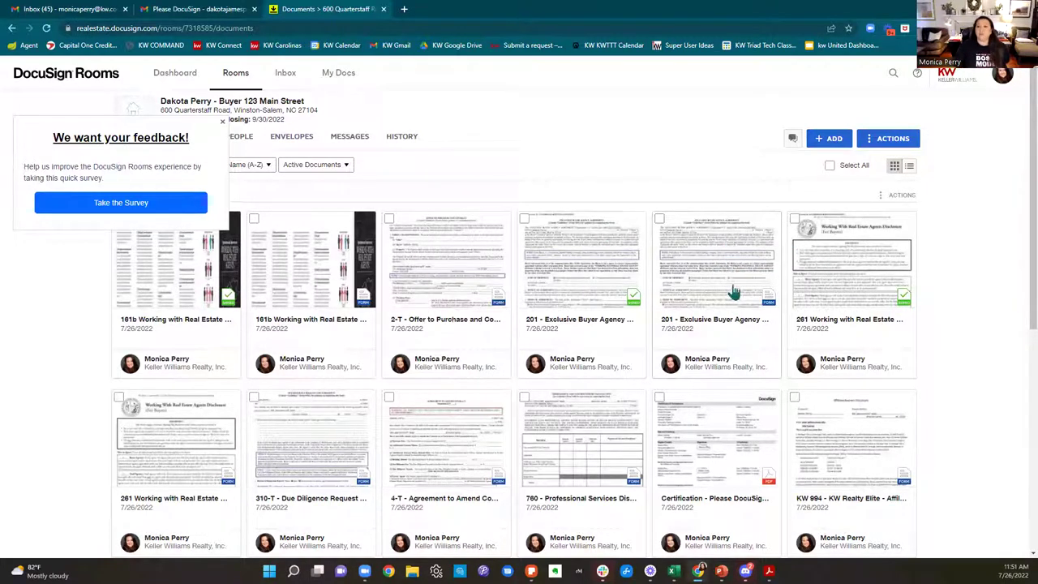
{"action": "left_click", "coordinate": [222, 123]}
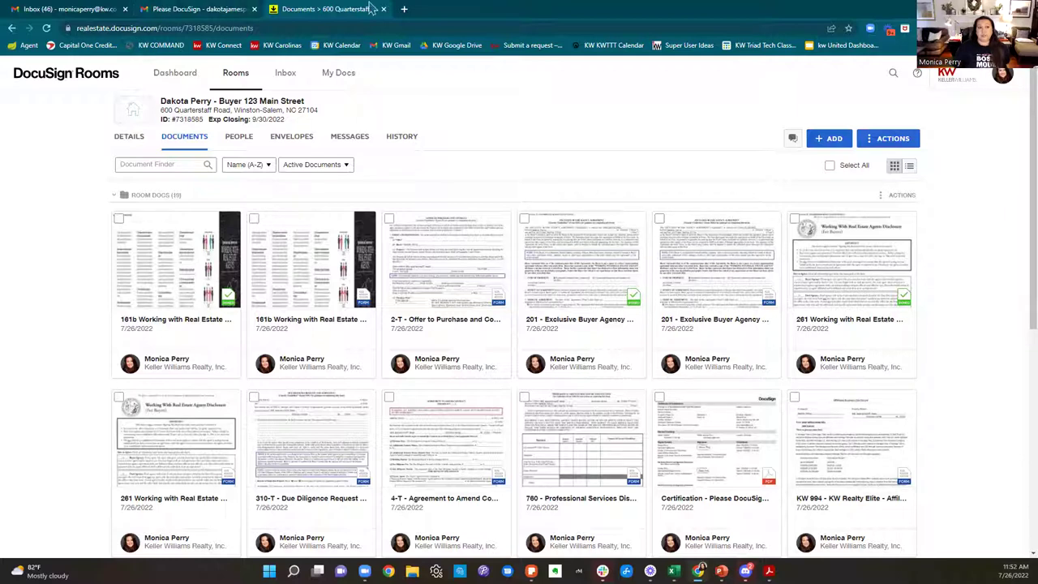
Step: Close the Gmail Inbox tab and open the KW COMMAND bookmark in a new tab
{"action": "left_click", "coordinate": [185, 10]}
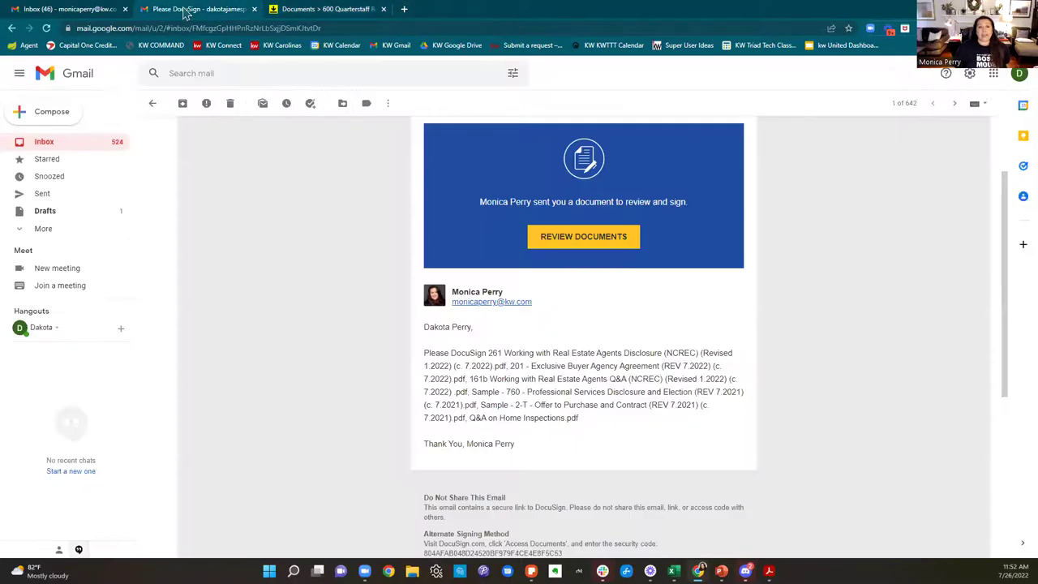
{"action": "left_click", "coordinate": [95, 10]}
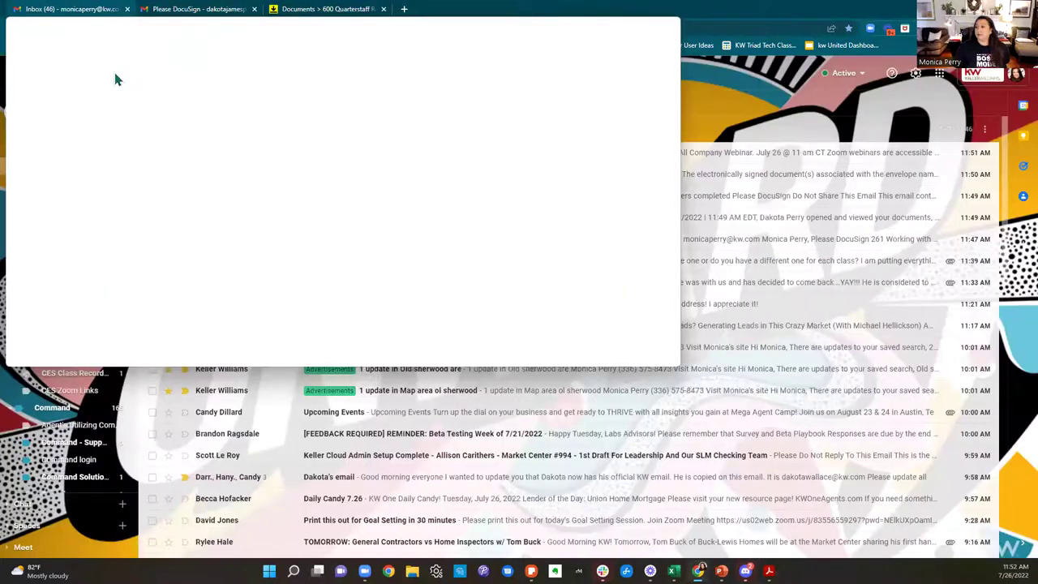
{"action": "left_click", "coordinate": [127, 9]}
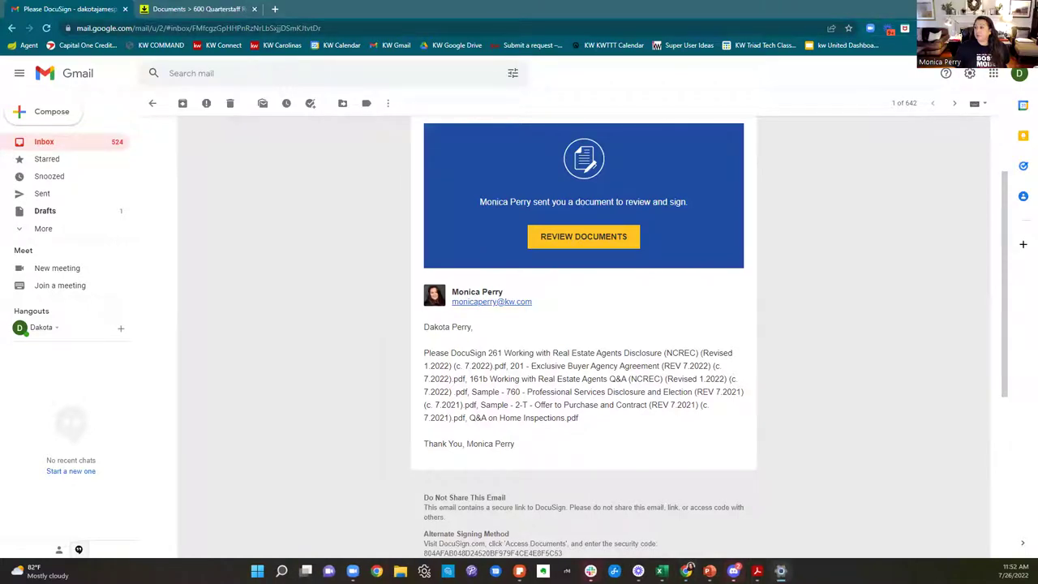
{"action": "left_click", "coordinate": [274, 9]}
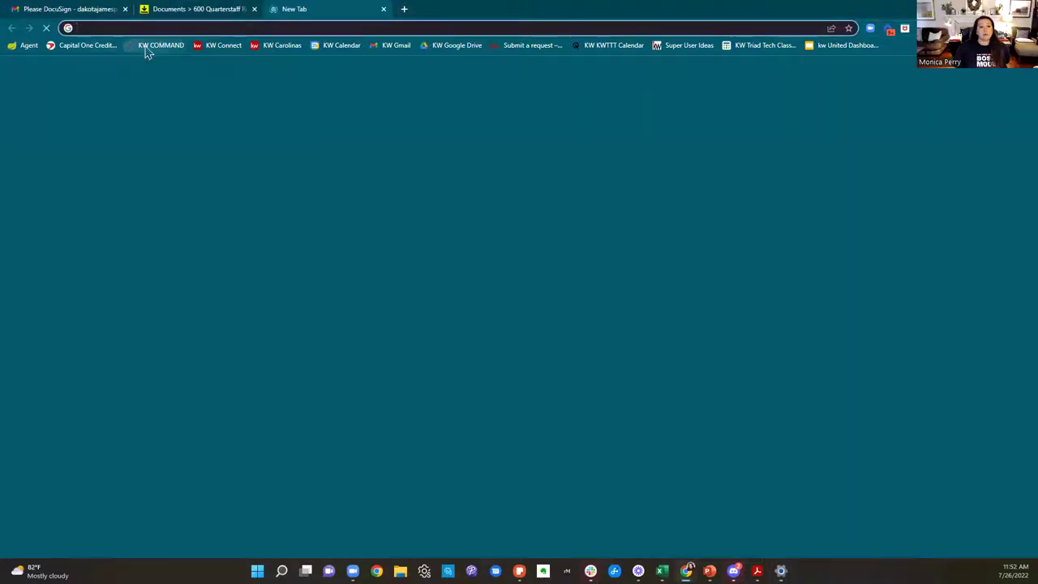
{"action": "left_click", "coordinate": [150, 45]}
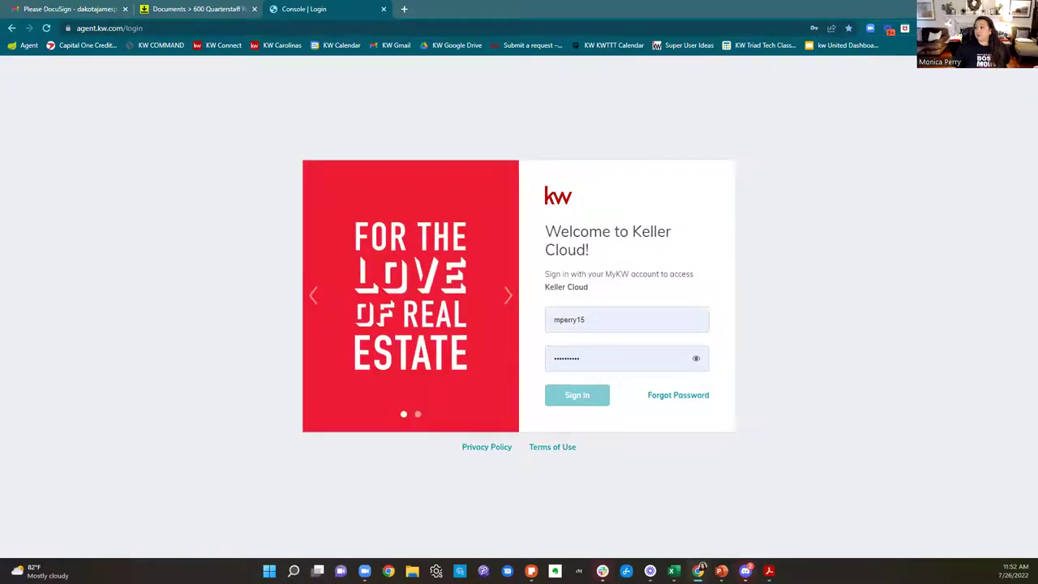
Step: Sign in to Keller Cloud with saved credentials and open the Buyers: Active opportunities board
{"action": "left_click", "coordinate": [653, 321]}
{"action": "left_click", "coordinate": [592, 395]}
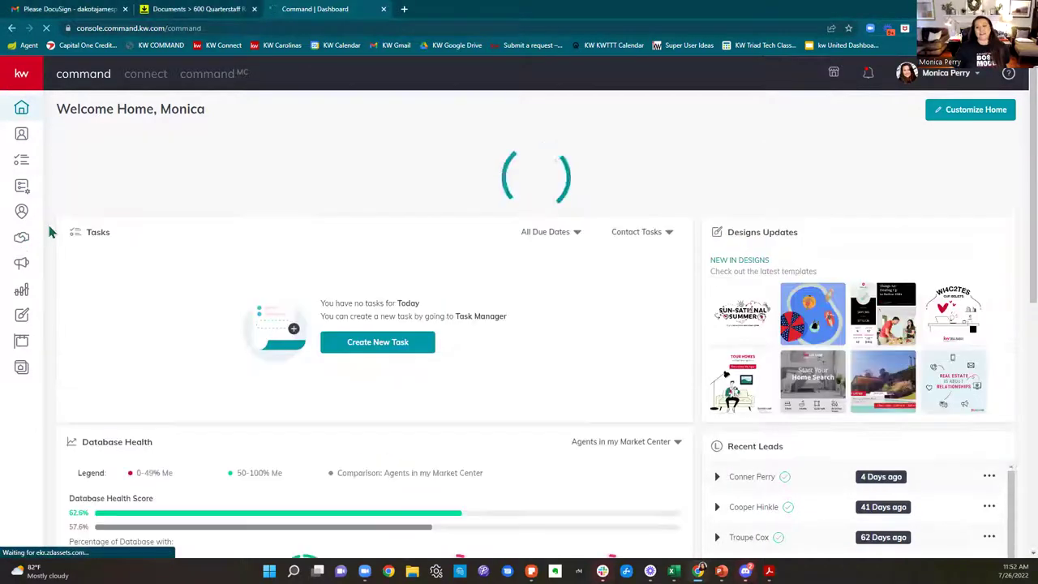
{"action": "left_click", "coordinate": [49, 232]}
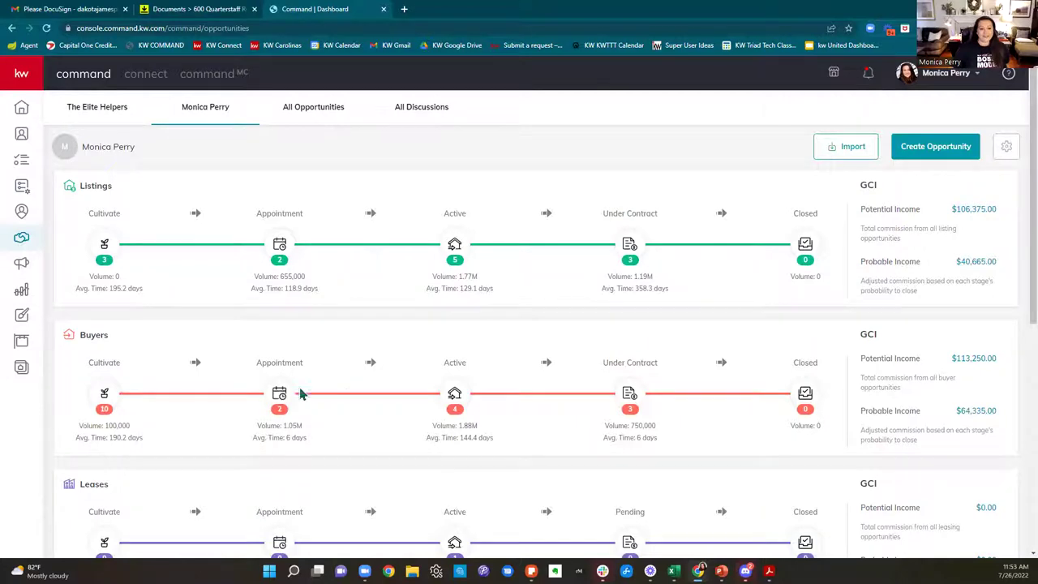
{"action": "left_click", "coordinate": [454, 401]}
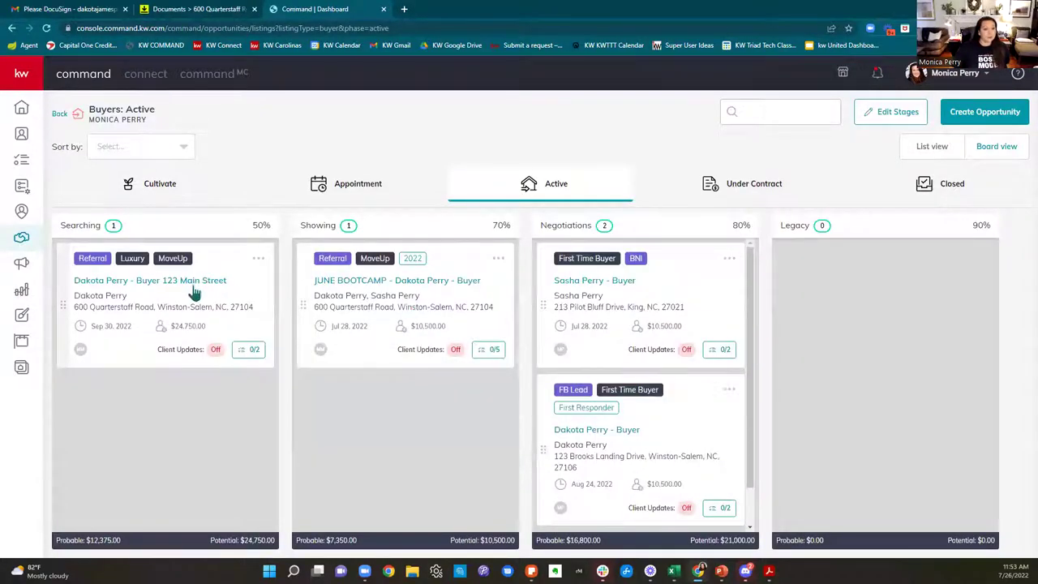
Step: Open the 123 Main Street opportunity's Documents checklist and set the working folder to Room Docs
{"action": "left_click", "coordinate": [194, 281]}
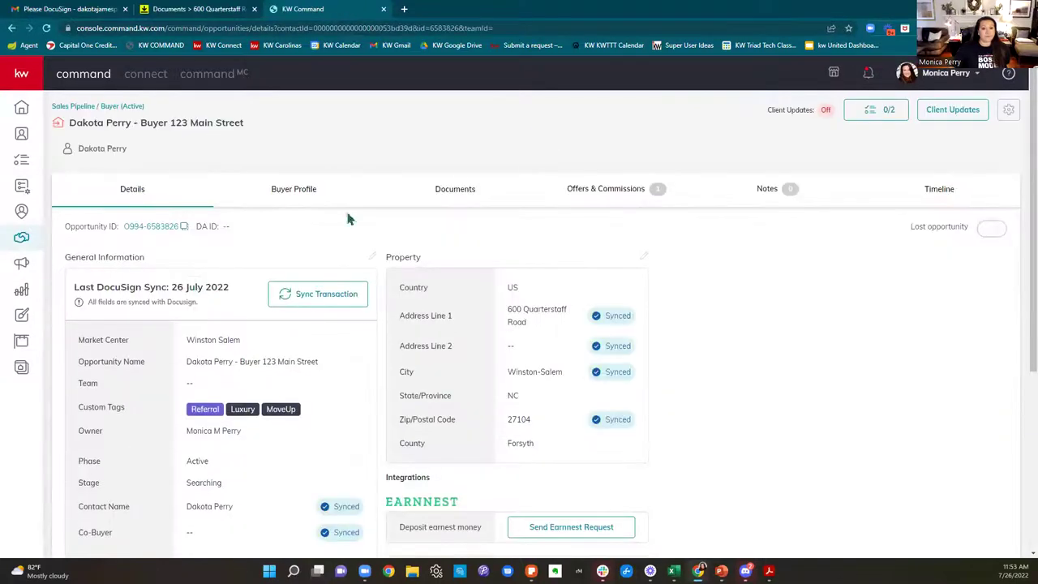
{"action": "left_click", "coordinate": [458, 189]}
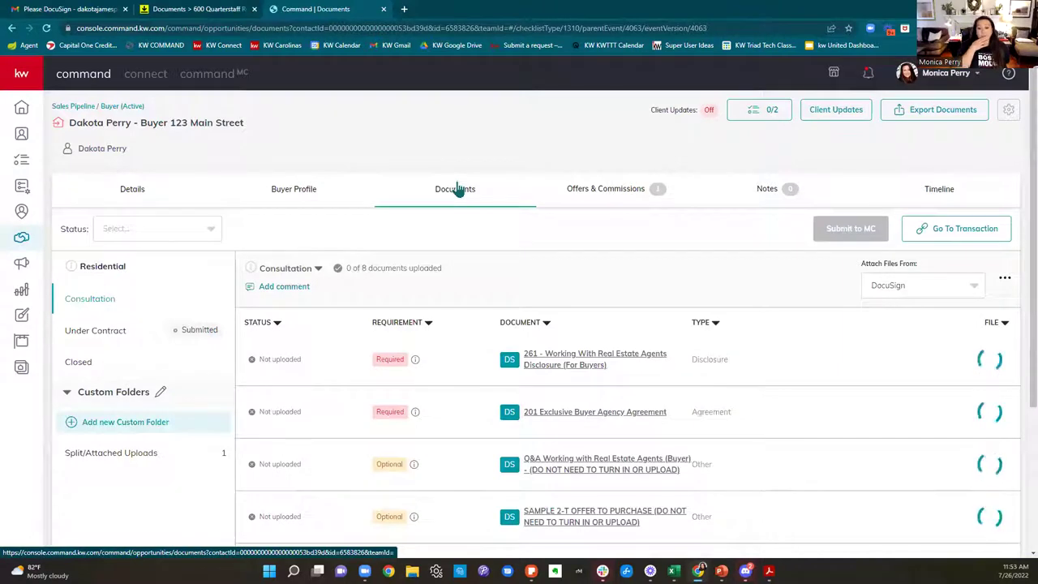
{"action": "scroll", "coordinate": [458, 189], "scroll_direction": "down", "scroll_amount": 1}
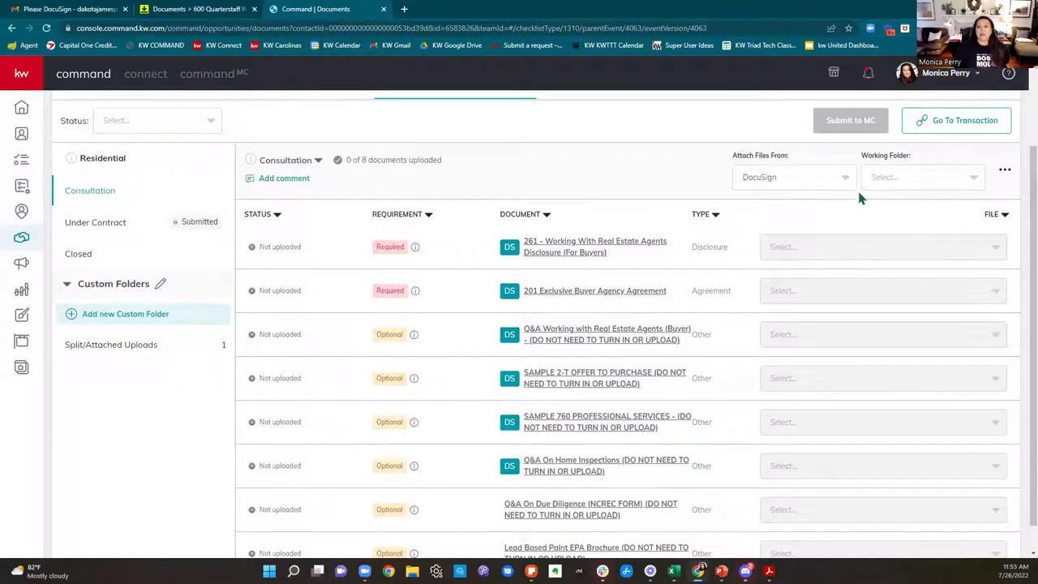
{"action": "left_click_drag", "start_coordinate": [730, 163], "coordinate": [790, 164]}
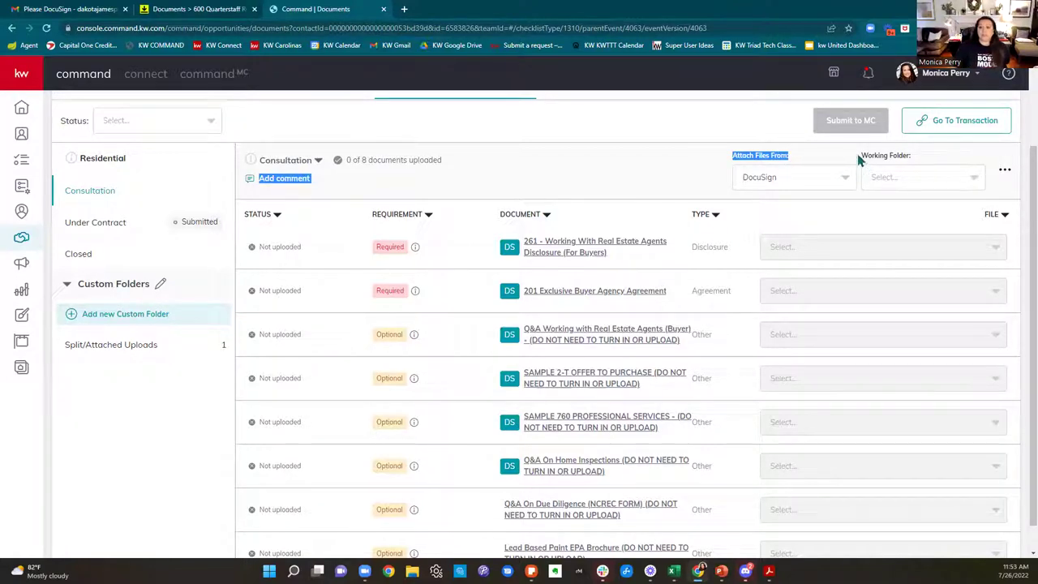
{"action": "left_click_drag", "start_coordinate": [929, 155], "coordinate": [864, 161]}
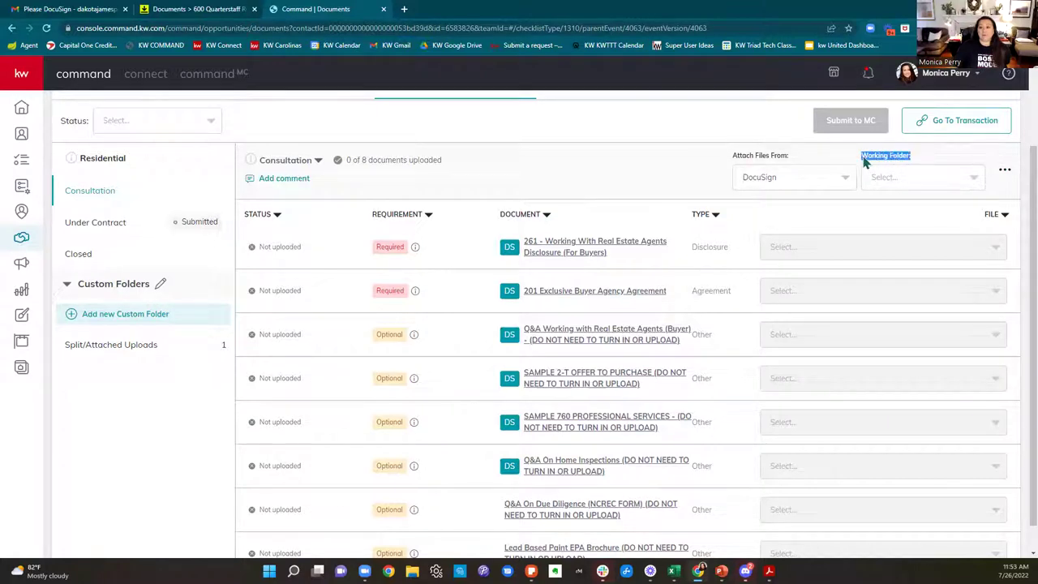
{"action": "left_click", "coordinate": [926, 176]}
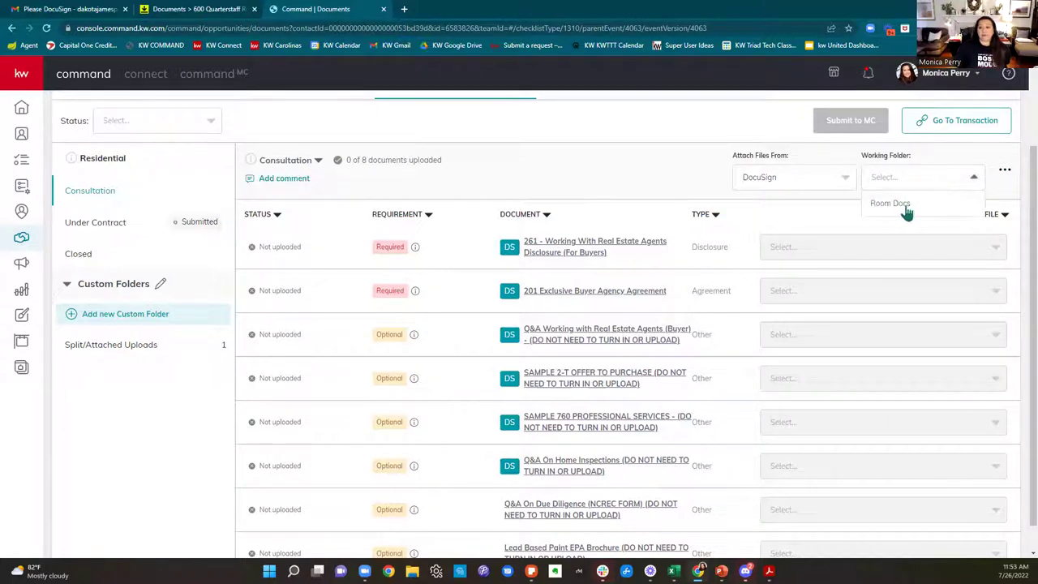
{"action": "left_click", "coordinate": [907, 209]}
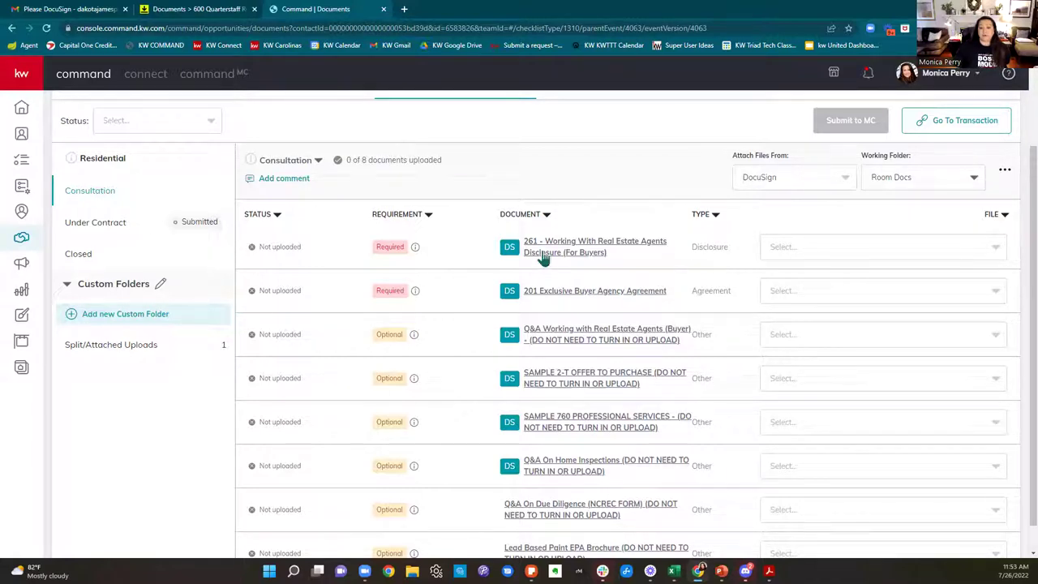
Step: Choose the signed 261 disclosure and 201 Exclusive Buyer Agency Agreement PDFs in their File dropdowns
{"action": "left_click", "coordinate": [821, 248]}
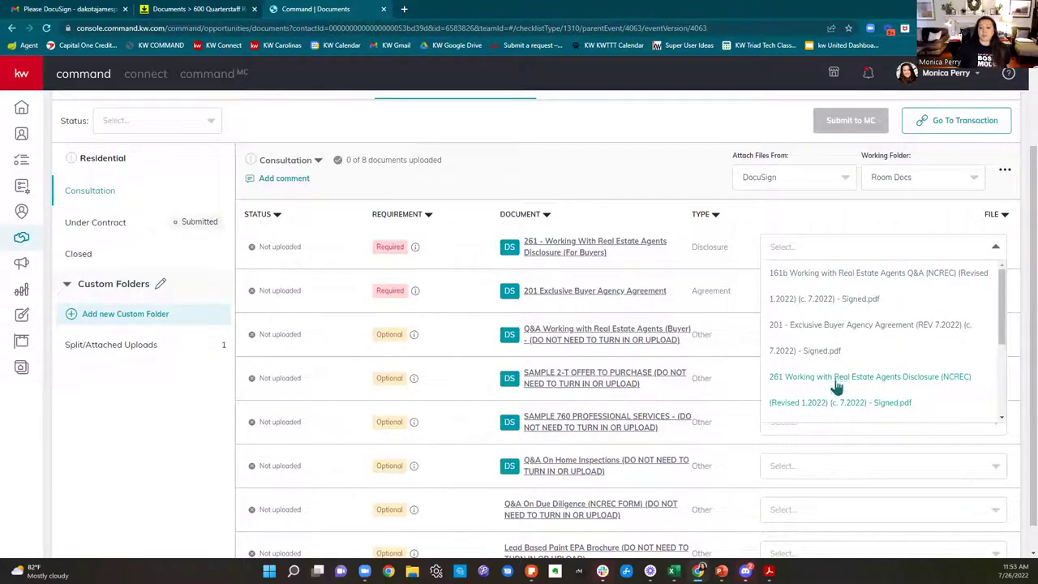
{"action": "left_click", "coordinate": [889, 408]}
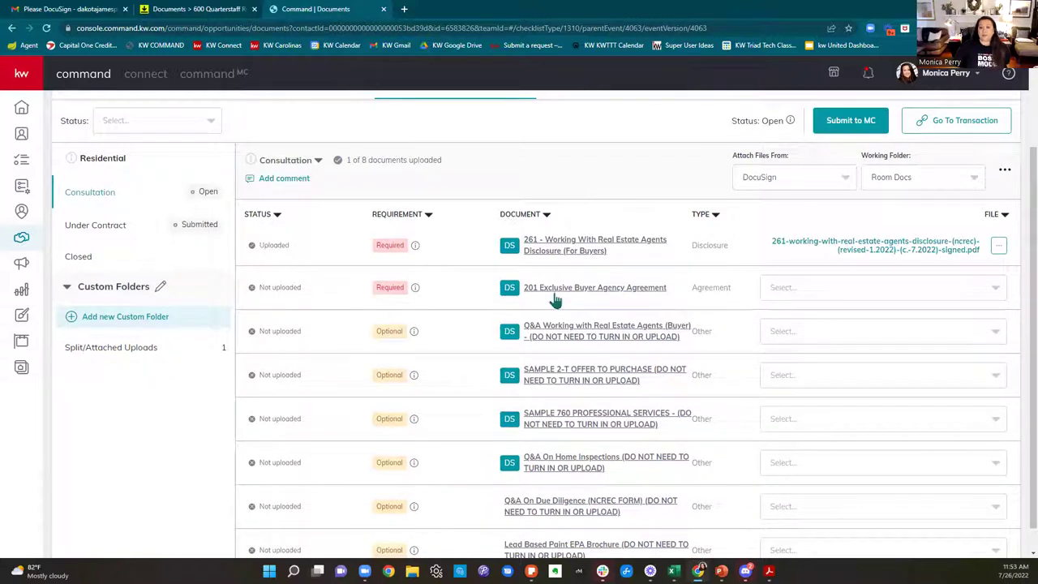
{"action": "left_click", "coordinate": [848, 292]}
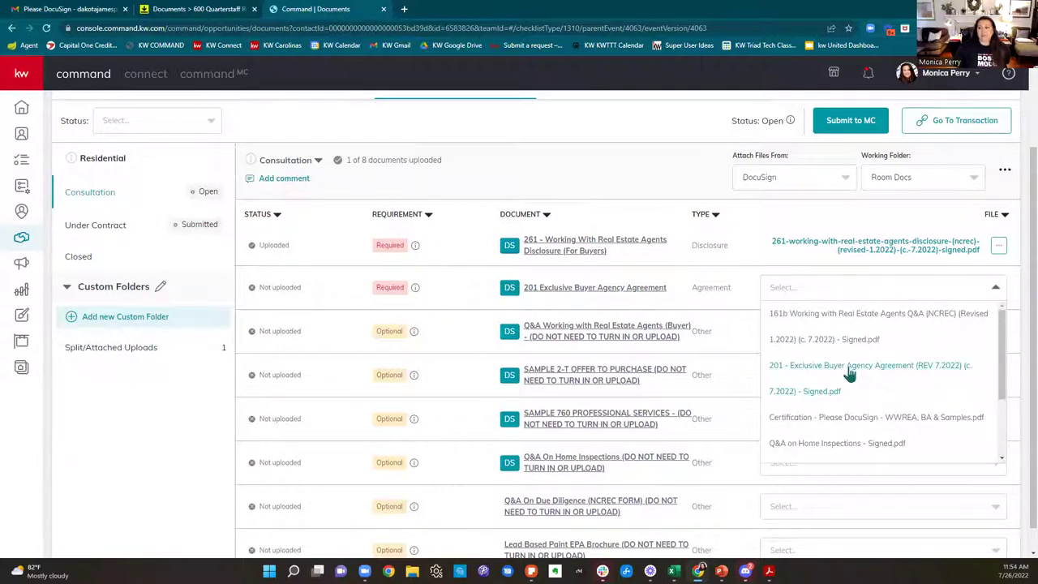
{"action": "left_click", "coordinate": [848, 372]}
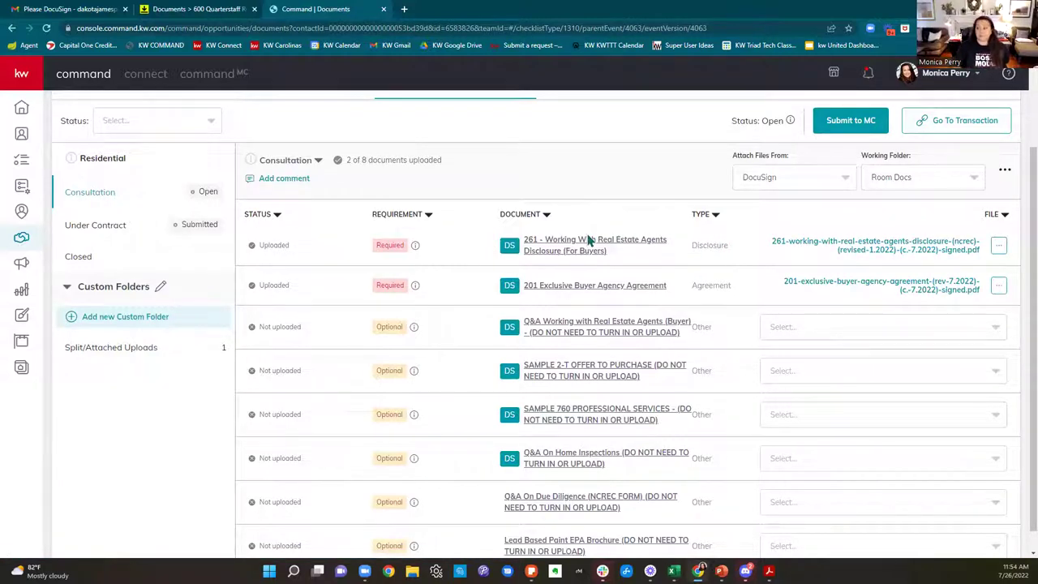
{"action": "scroll", "coordinate": [648, 308], "scroll_direction": "down", "scroll_amount": 1}
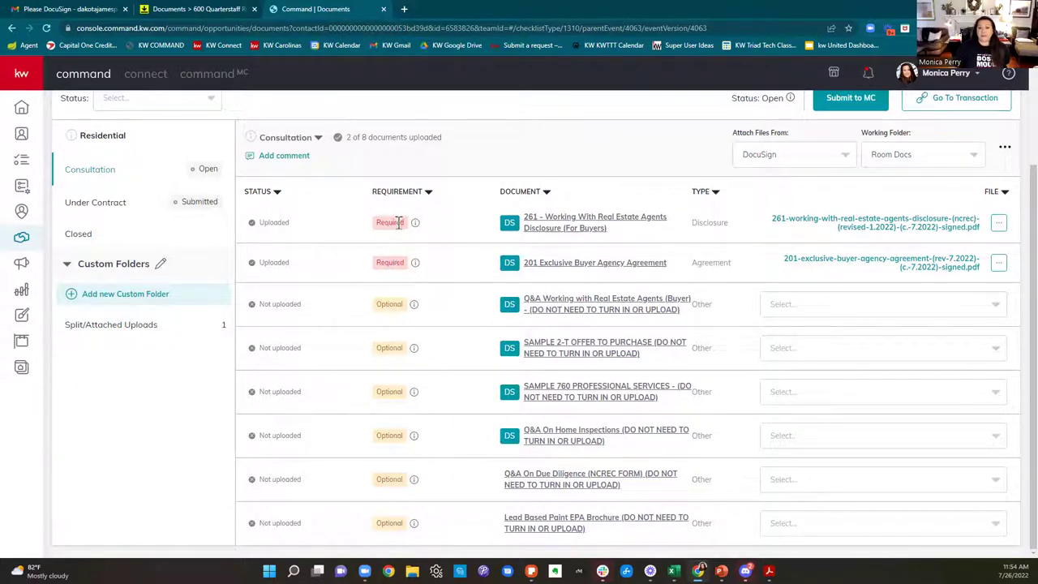
{"action": "scroll", "coordinate": [839, 324], "scroll_direction": "up", "scroll_amount": 2}
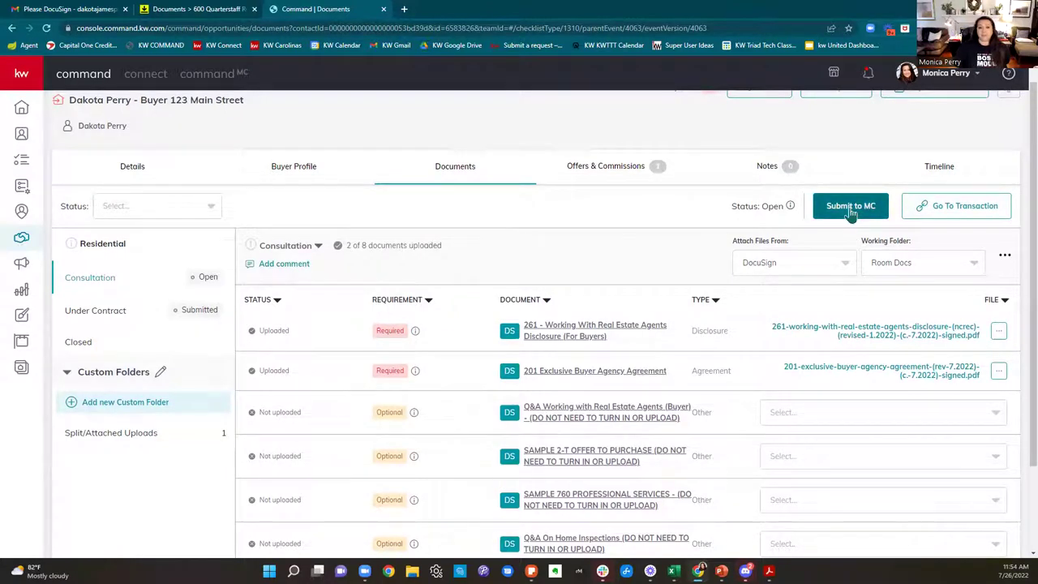
{"action": "scroll", "coordinate": [630, 359], "scroll_direction": "up", "scroll_amount": 1}
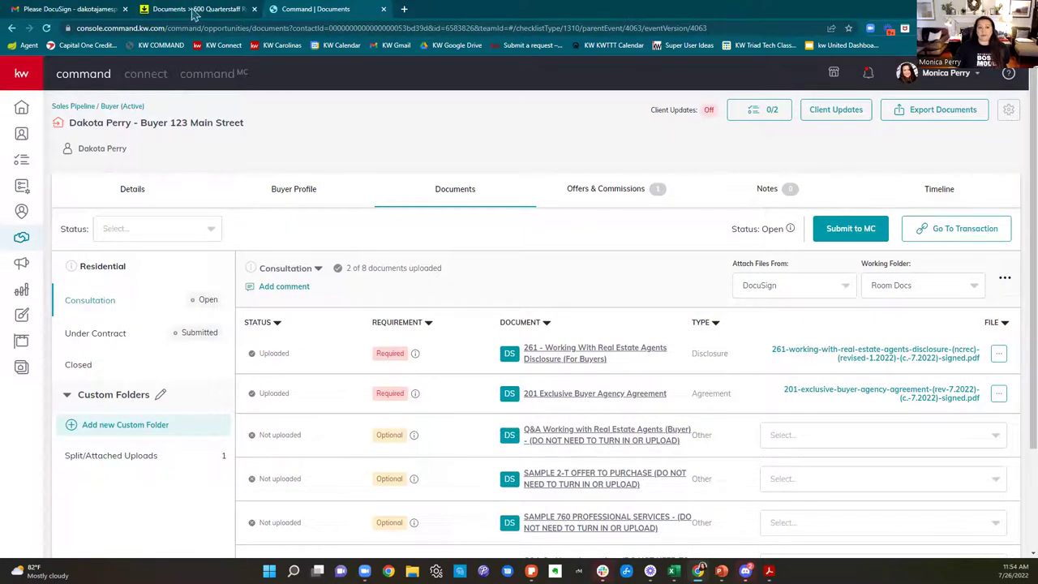
Step: Compare KW Command's available room folders with the DocuSign room's documents list
{"action": "left_click", "coordinate": [195, 9]}
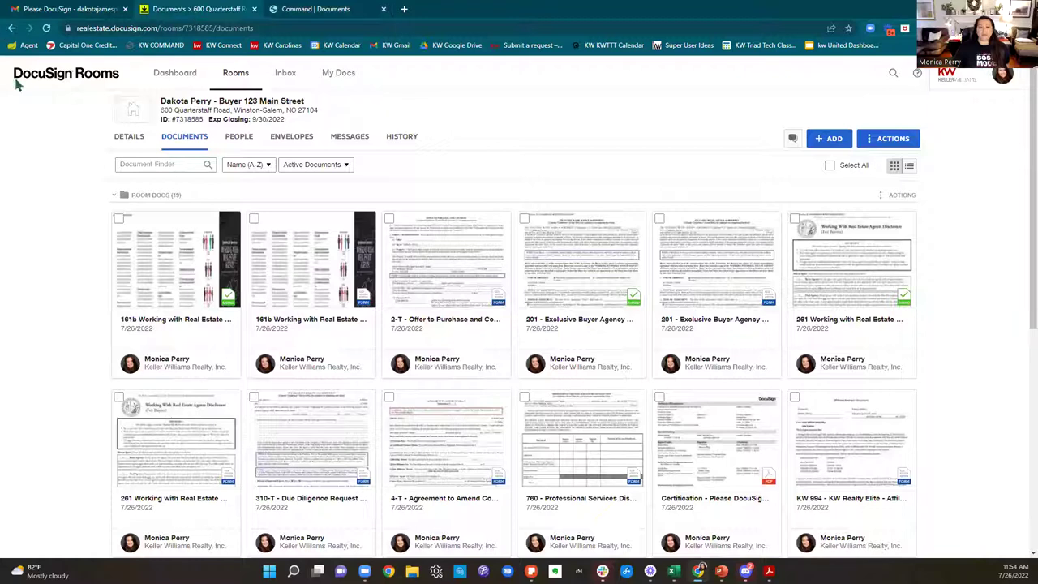
{"action": "left_click", "coordinate": [308, 12]}
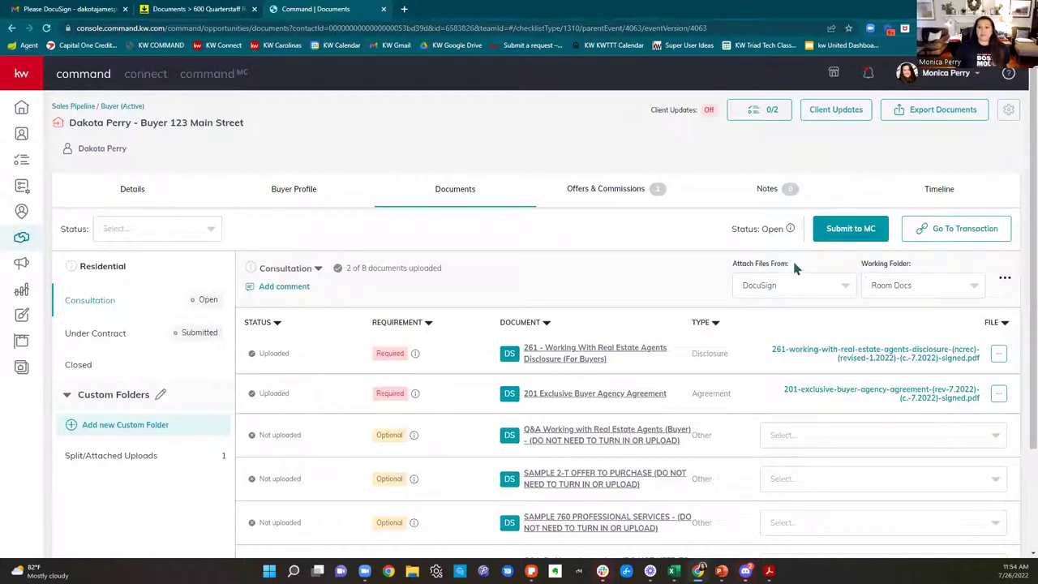
{"action": "left_click", "coordinate": [920, 289]}
{"action": "left_click", "coordinate": [180, 11]}
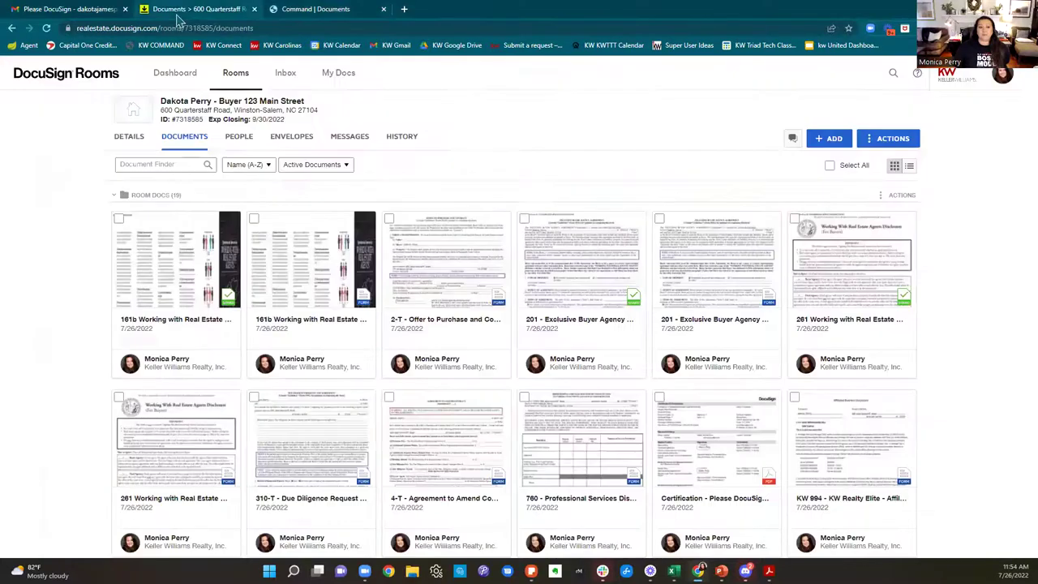
{"action": "scroll", "coordinate": [715, 428], "scroll_direction": "down", "scroll_amount": 5}
{"action": "scroll", "coordinate": [713, 429], "scroll_direction": "down", "scroll_amount": 3}
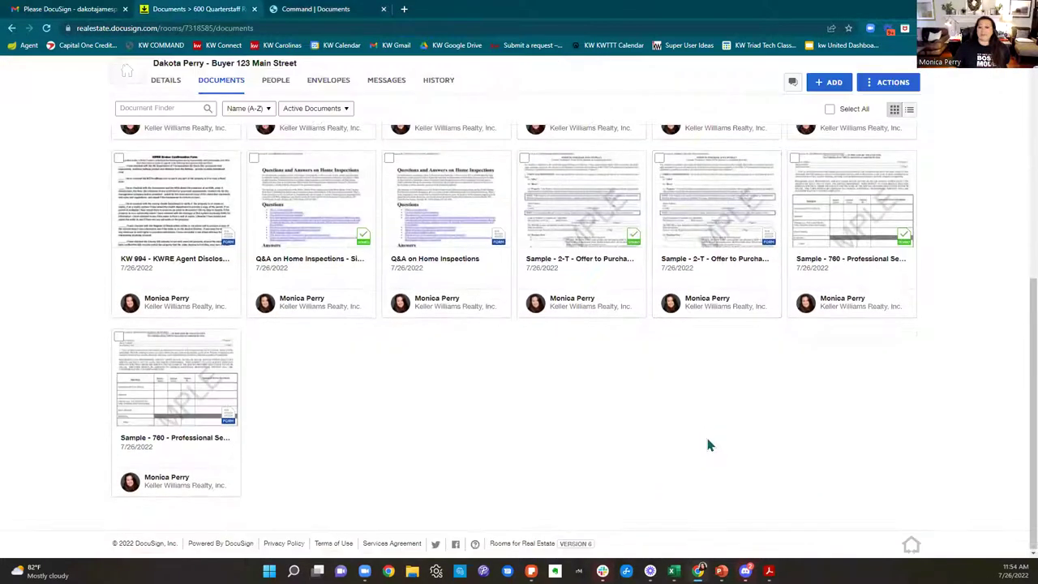
{"action": "scroll", "coordinate": [708, 438], "scroll_direction": "up", "scroll_amount": 4}
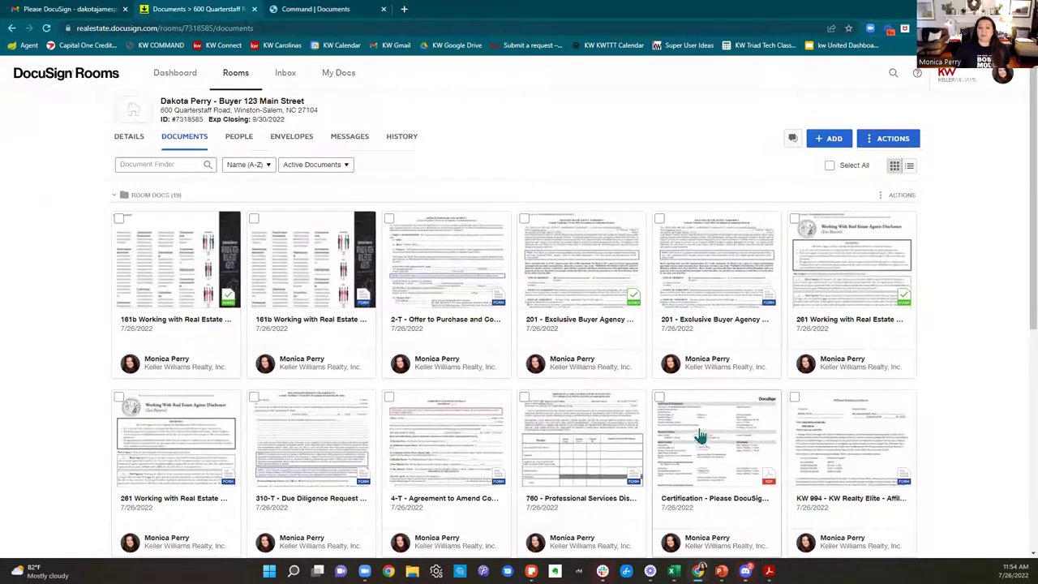
Step: Create a new room folder named 'Signed Documents' from the Actions menu
{"action": "left_click", "coordinate": [891, 139]}
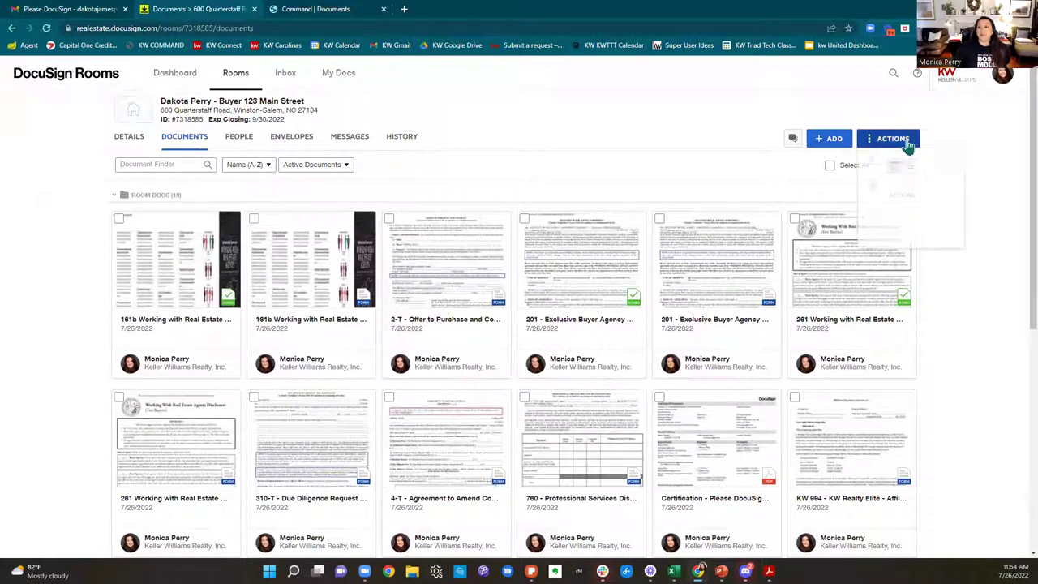
{"action": "left_click", "coordinate": [907, 186]}
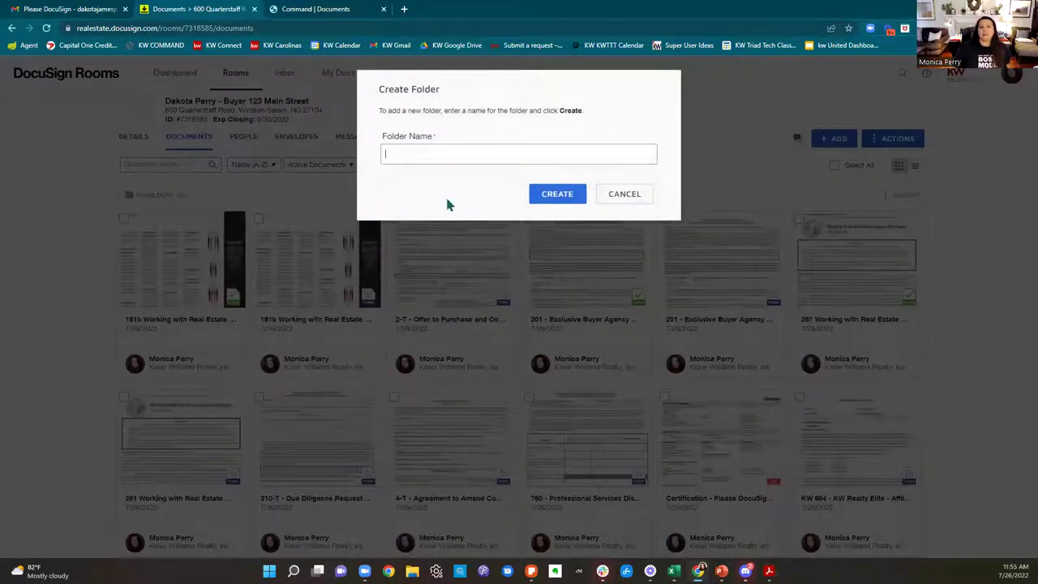
{"action": "type", "text": "Sign"}
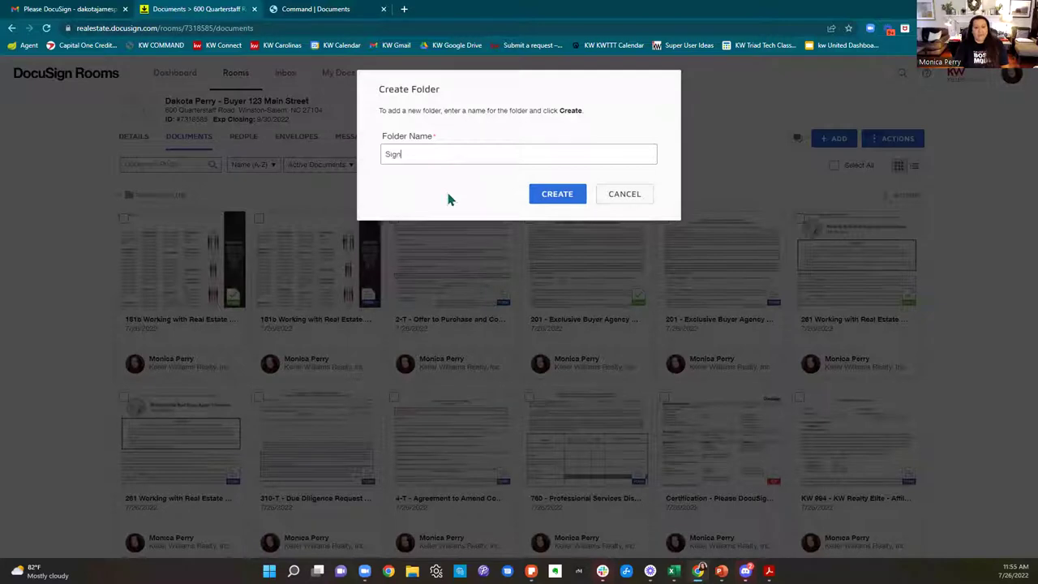
{"action": "type", "text": "ed Documents"}
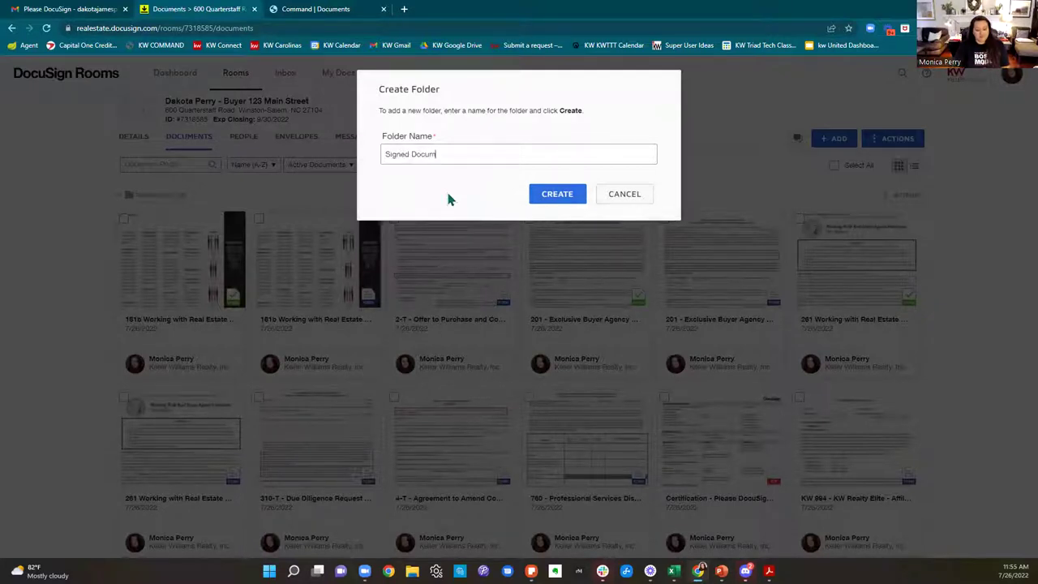
{"action": "left_click", "coordinate": [553, 193]}
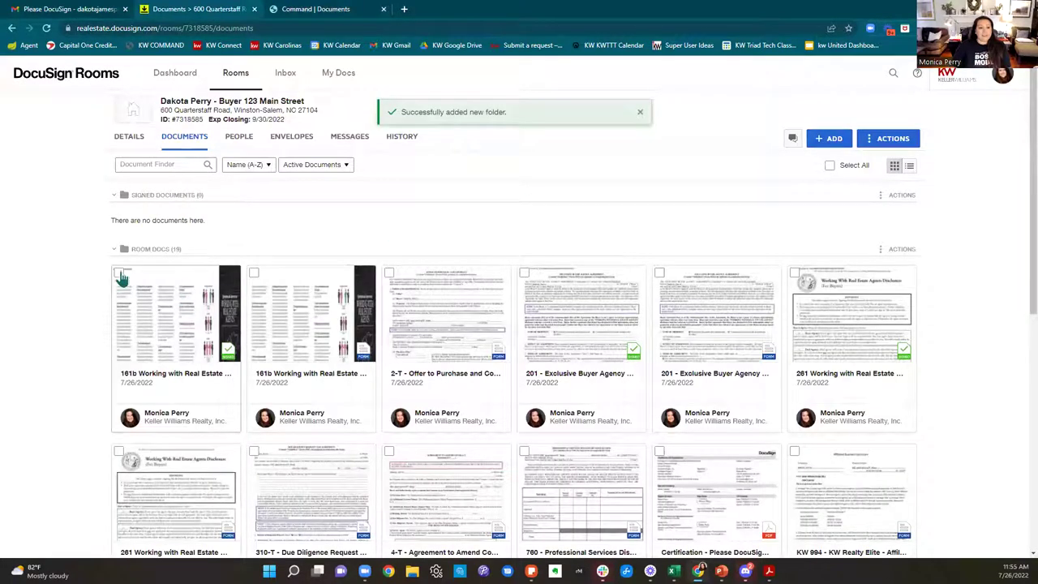
Step: Tick the 161b, 201, Sample 2-T offer, Q&A on Home Inspections and Sample 760 documents
{"action": "left_click", "coordinate": [119, 273]}
{"action": "left_click", "coordinate": [524, 274]}
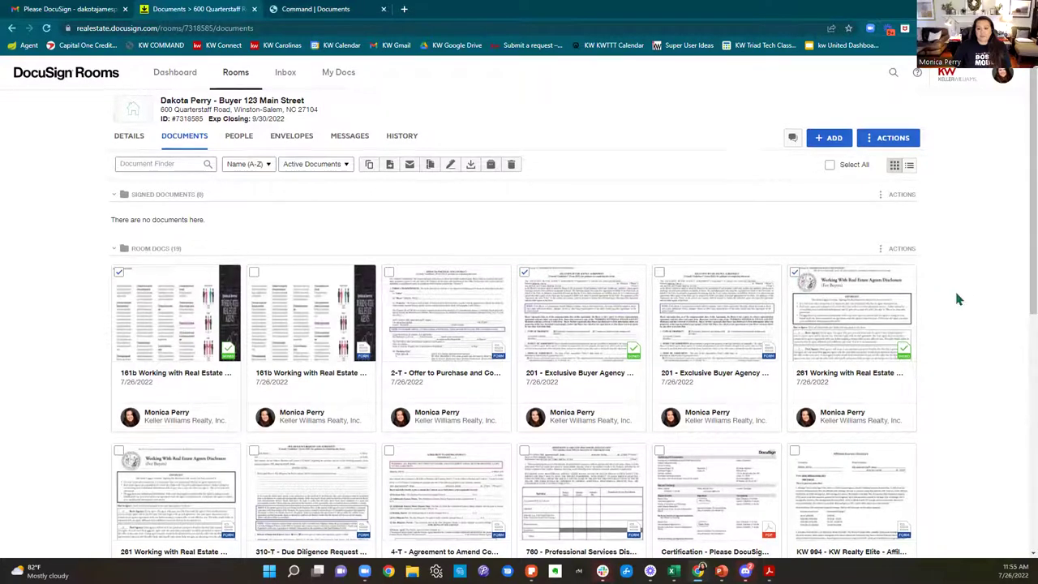
{"action": "scroll", "coordinate": [954, 289], "scroll_direction": "down", "scroll_amount": 3}
{"action": "left_click", "coordinate": [525, 415]}
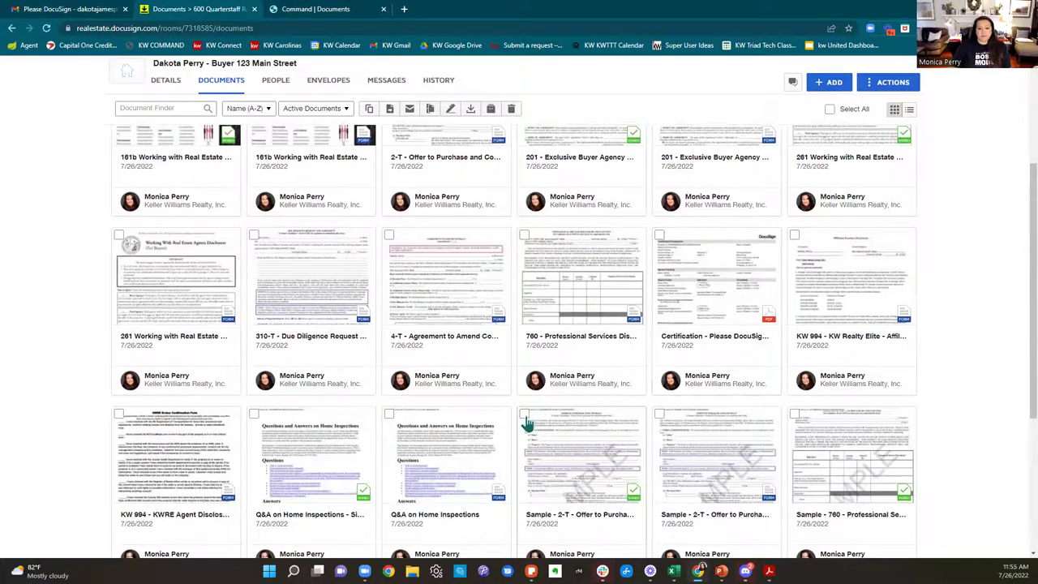
{"action": "left_click", "coordinate": [253, 415]}
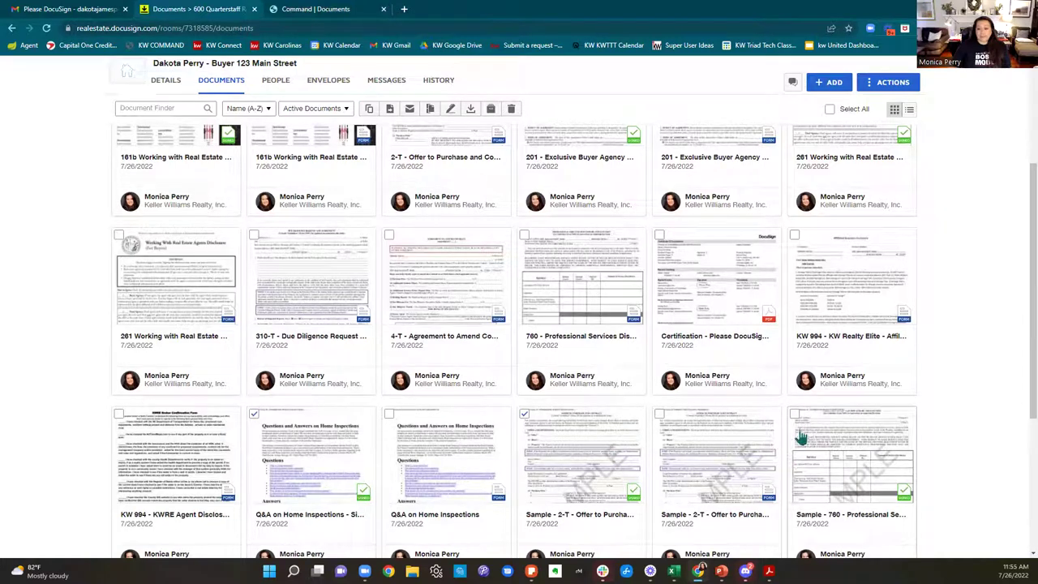
{"action": "left_click", "coordinate": [794, 415]}
{"action": "scroll", "coordinate": [917, 410], "scroll_direction": "down", "scroll_amount": 3}
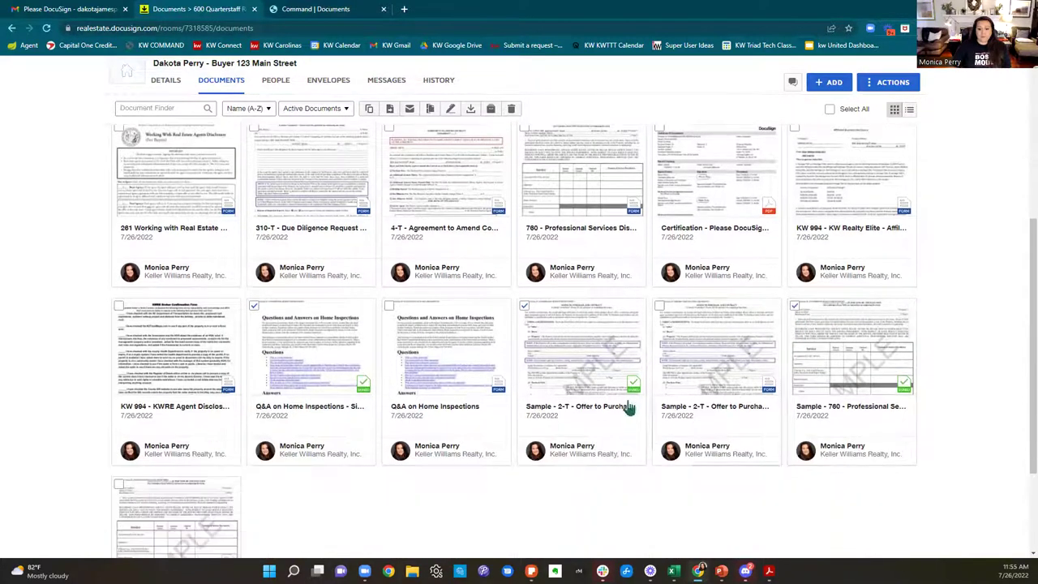
{"action": "scroll", "coordinate": [333, 384], "scroll_direction": "down", "scroll_amount": 1}
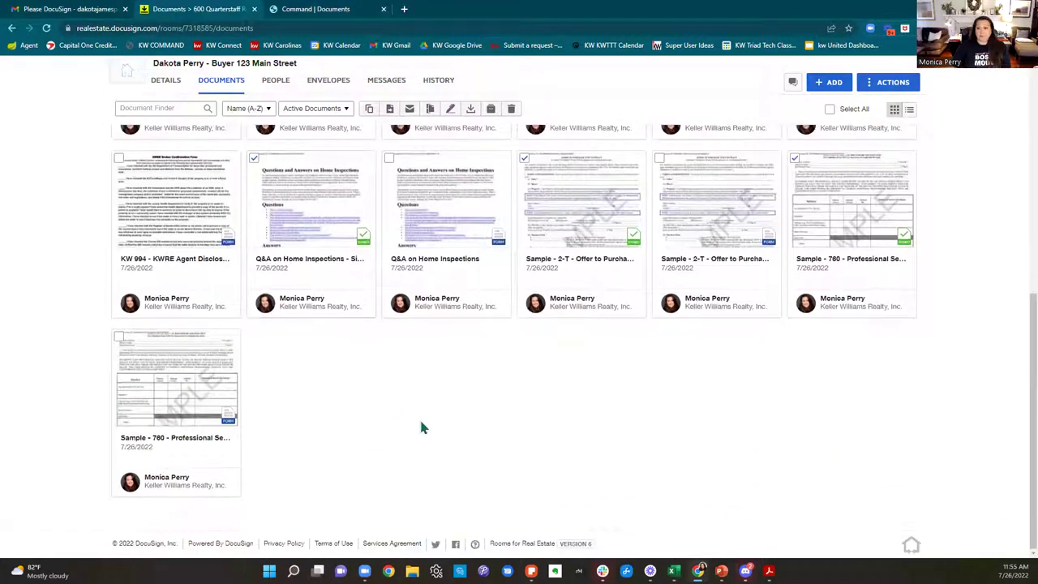
{"action": "scroll", "coordinate": [420, 428], "scroll_direction": "up", "scroll_amount": 5}
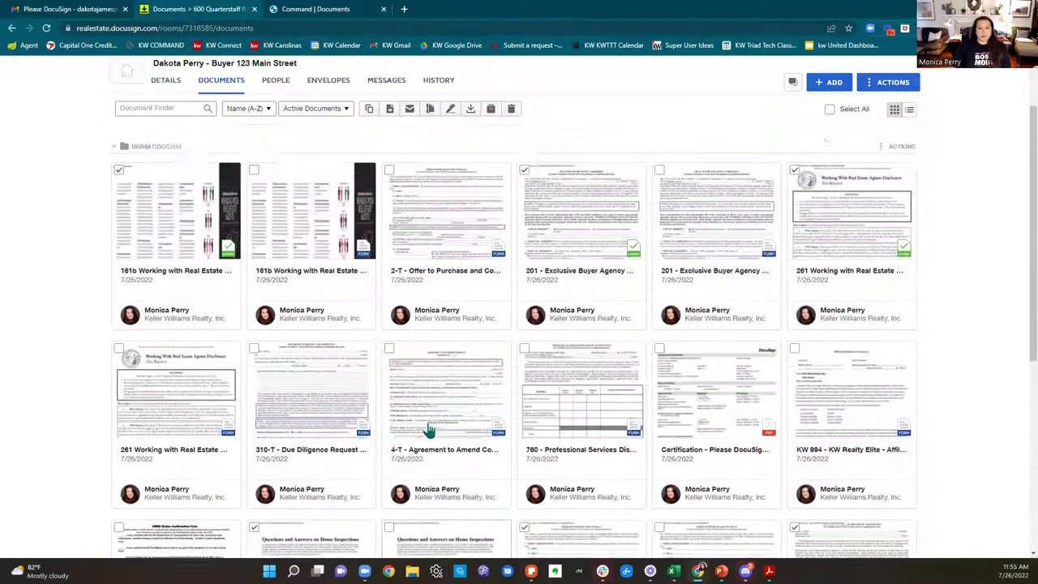
{"action": "scroll", "coordinate": [430, 430], "scroll_direction": "up", "scroll_amount": 2}
Step: Drag the 161b, 201 Exclusive Buyer Agency and 261 forms into the Signed Documents folder
{"action": "left_click_drag", "start_coordinate": [180, 372], "coordinate": [233, 231]}
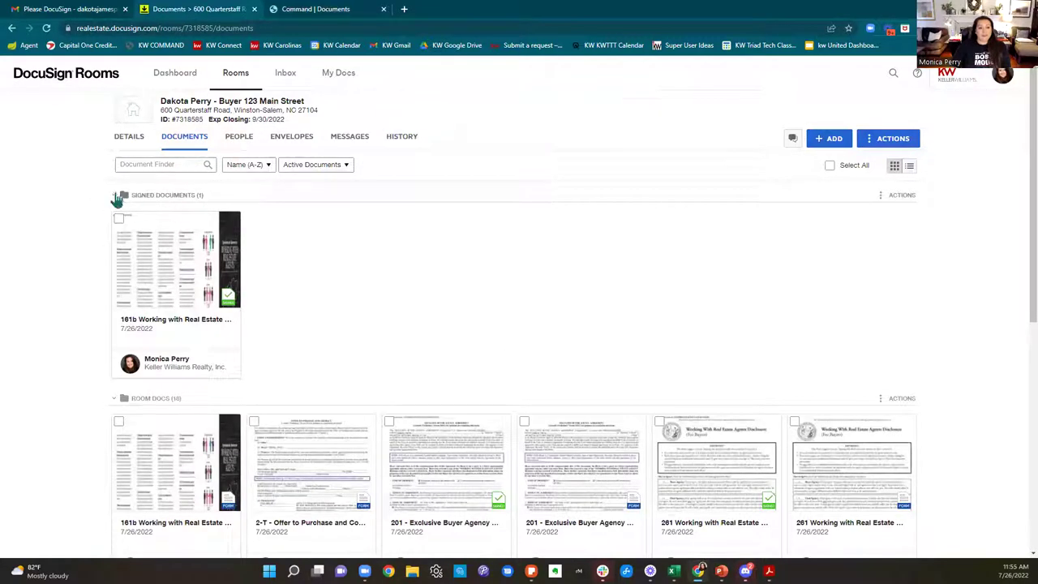
{"action": "left_click", "coordinate": [117, 197]}
{"action": "left_click_drag", "start_coordinate": [412, 278], "coordinate": [203, 239]}
{"action": "left_click", "coordinate": [115, 195]}
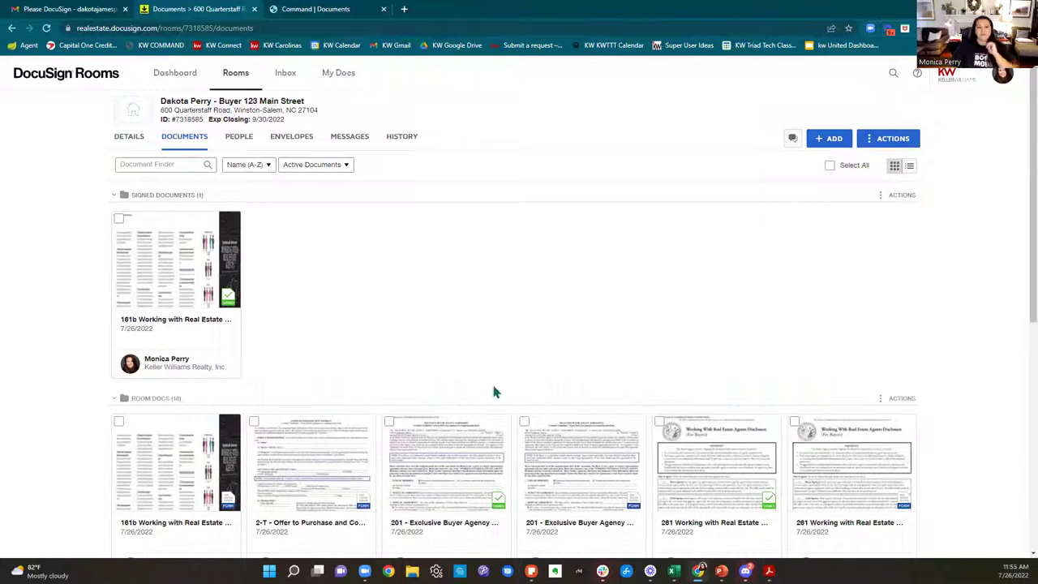
{"action": "left_click_drag", "start_coordinate": [486, 491], "coordinate": [454, 276]}
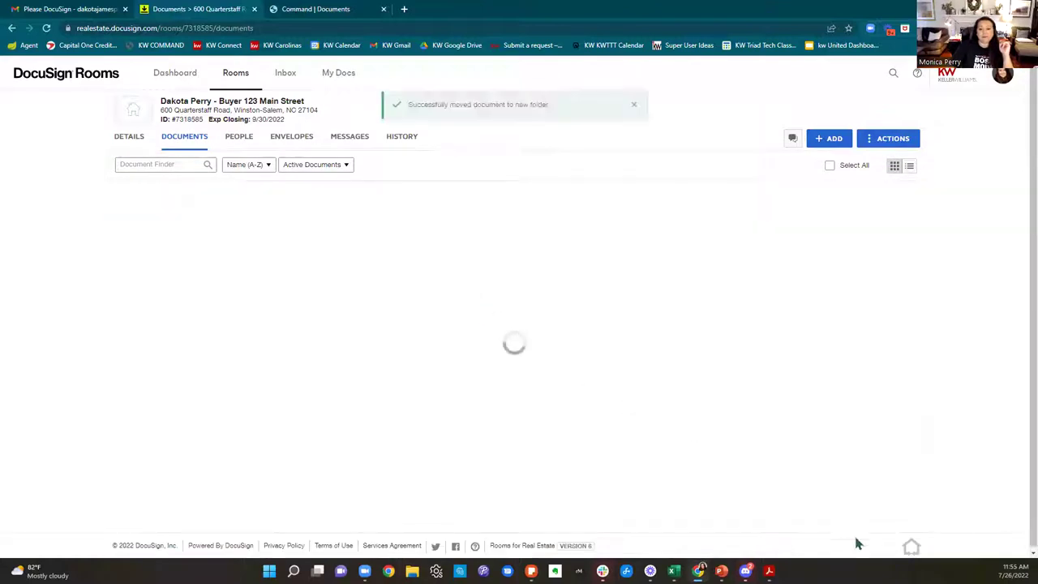
{"action": "left_click_drag", "start_coordinate": [598, 486], "coordinate": [538, 299]}
Step: Move the signed Q&A on Home Inspections into Signed Documents and return to KW Command
{"action": "scroll", "coordinate": [953, 424], "scroll_direction": "down", "scroll_amount": 2}
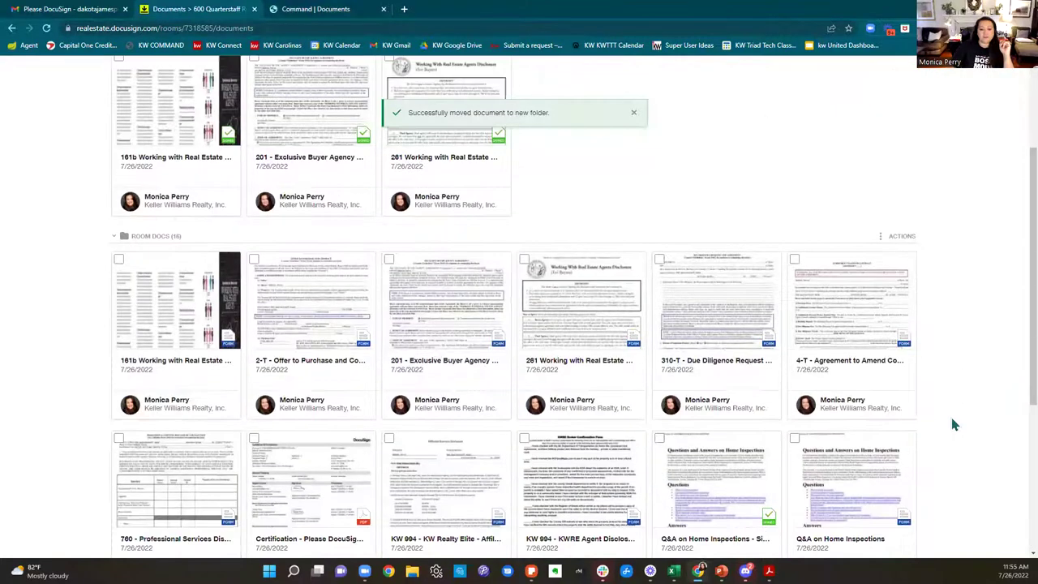
{"action": "scroll", "coordinate": [953, 424], "scroll_direction": "down", "scroll_amount": 2}
{"action": "left_click_drag", "start_coordinate": [732, 394], "coordinate": [780, 453]}
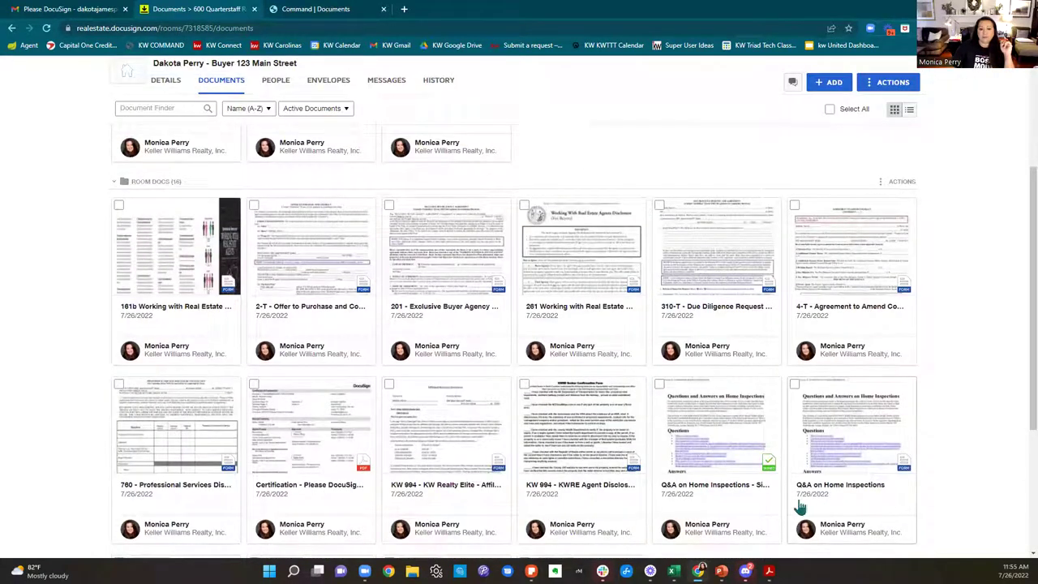
{"action": "scroll", "coordinate": [746, 525], "scroll_direction": "down", "scroll_amount": 3}
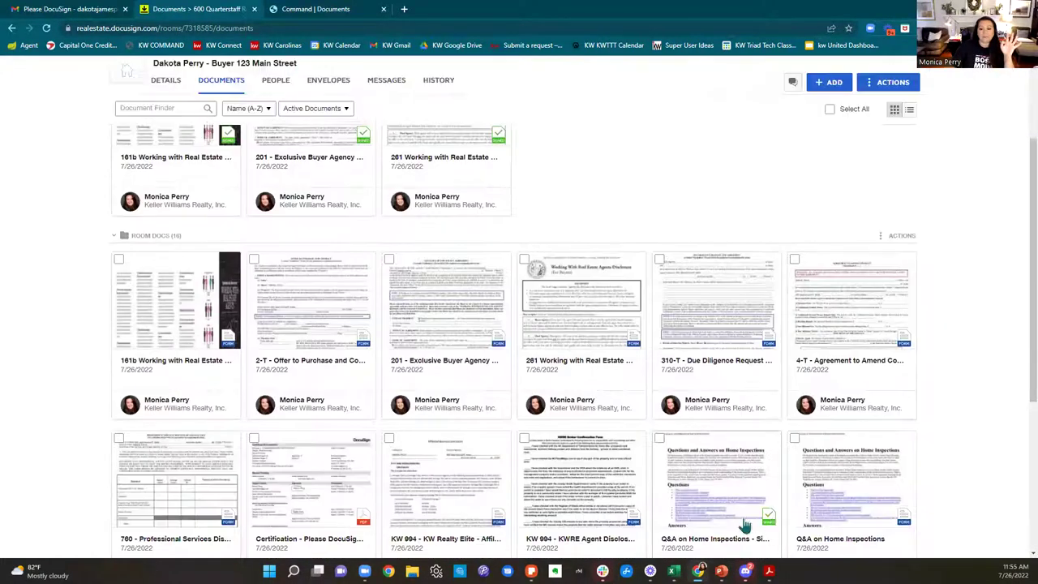
{"action": "left_click_drag", "start_coordinate": [736, 452], "coordinate": [621, 170]}
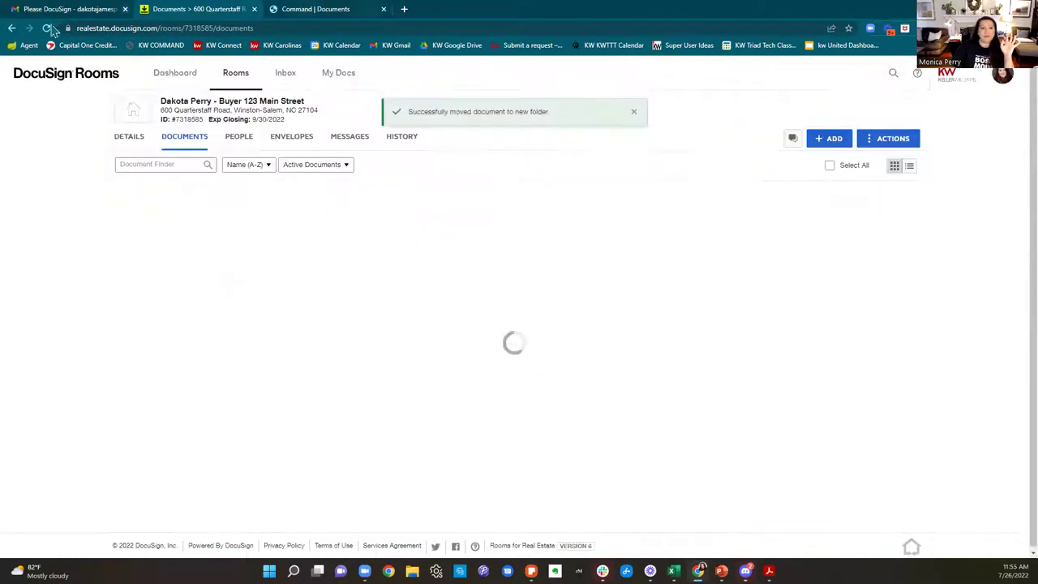
{"action": "left_click", "coordinate": [316, 9]}
Step: Reload the KW Command checklist and switch its Working Folder from Room Docs to Signed Documents
{"action": "left_click", "coordinate": [897, 294]}
{"action": "left_click", "coordinate": [783, 293]}
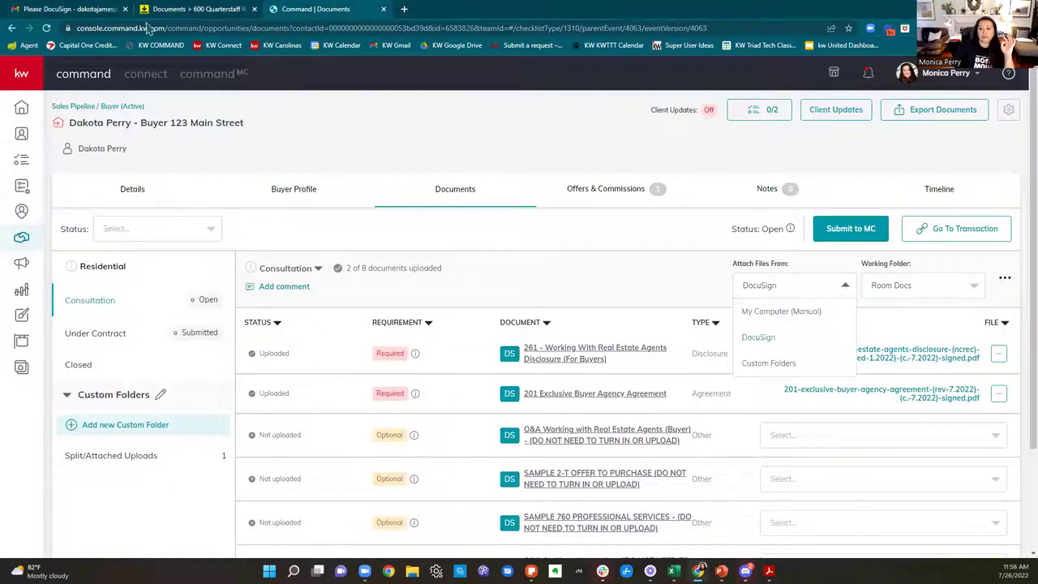
{"action": "left_click", "coordinate": [46, 27]}
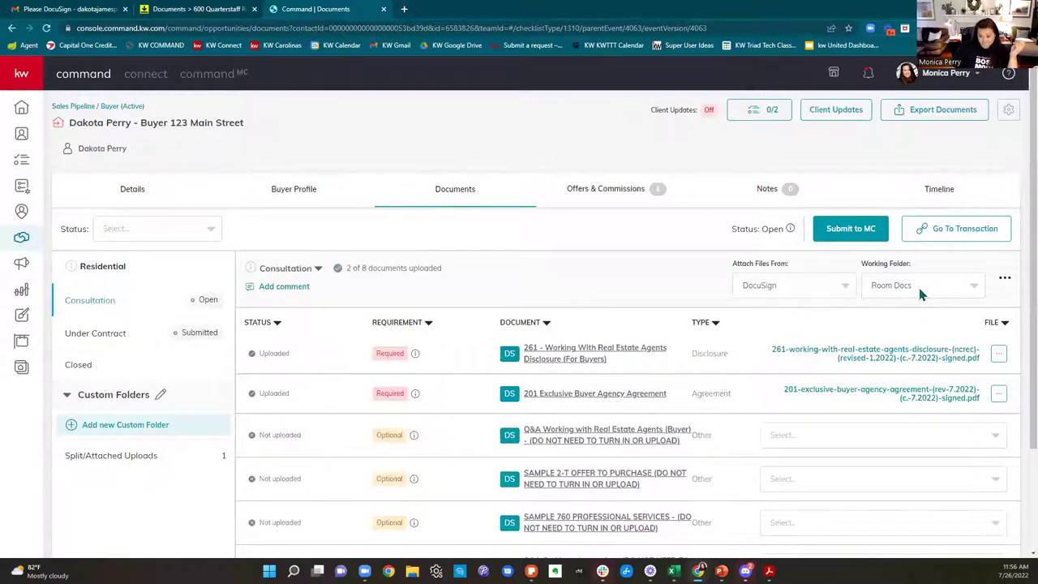
{"action": "left_click", "coordinate": [918, 288]}
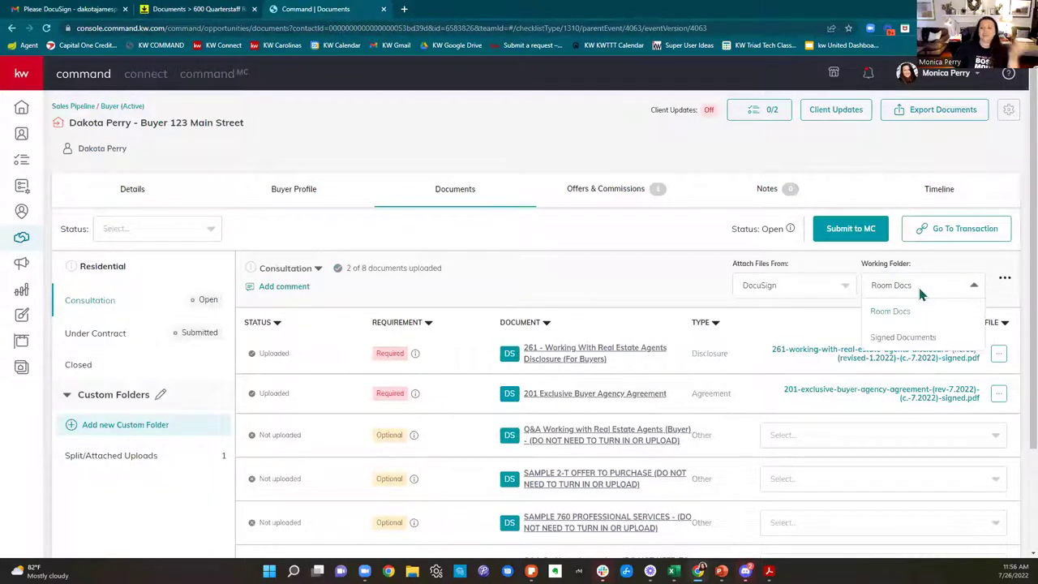
{"action": "left_click", "coordinate": [912, 339]}
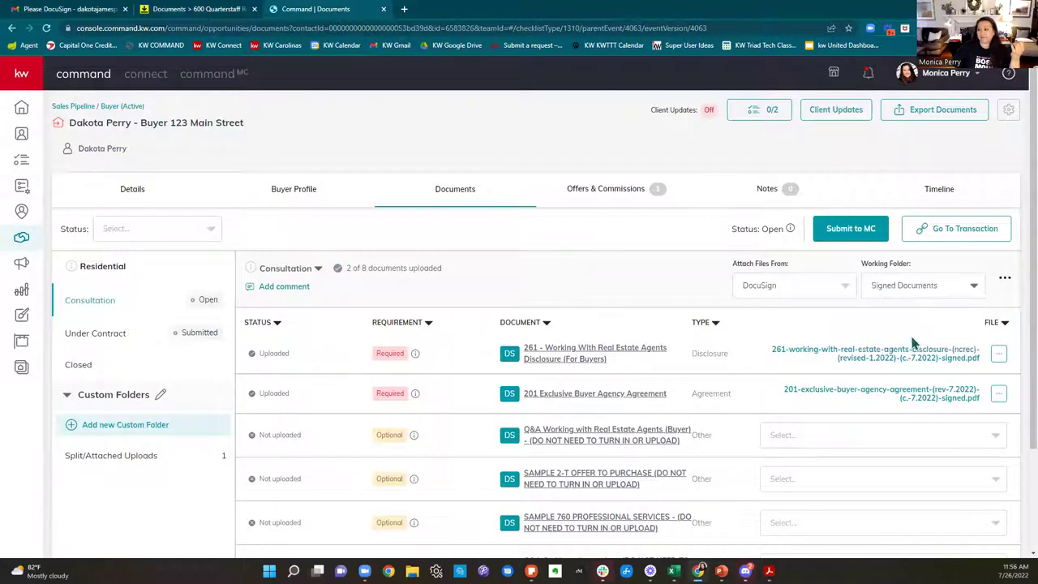
{"action": "left_click", "coordinate": [910, 293]}
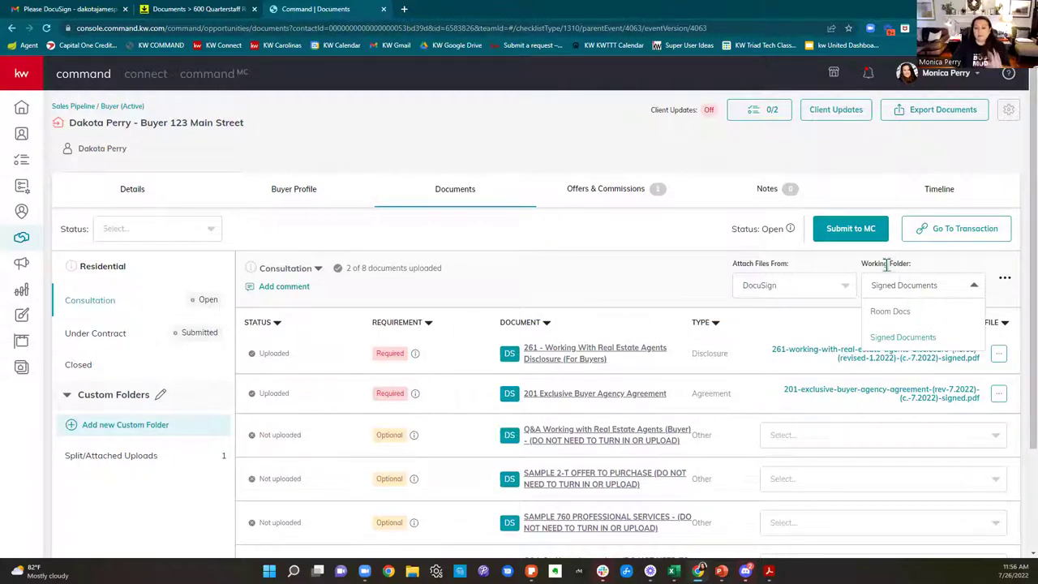
{"action": "left_click", "coordinate": [631, 303]}
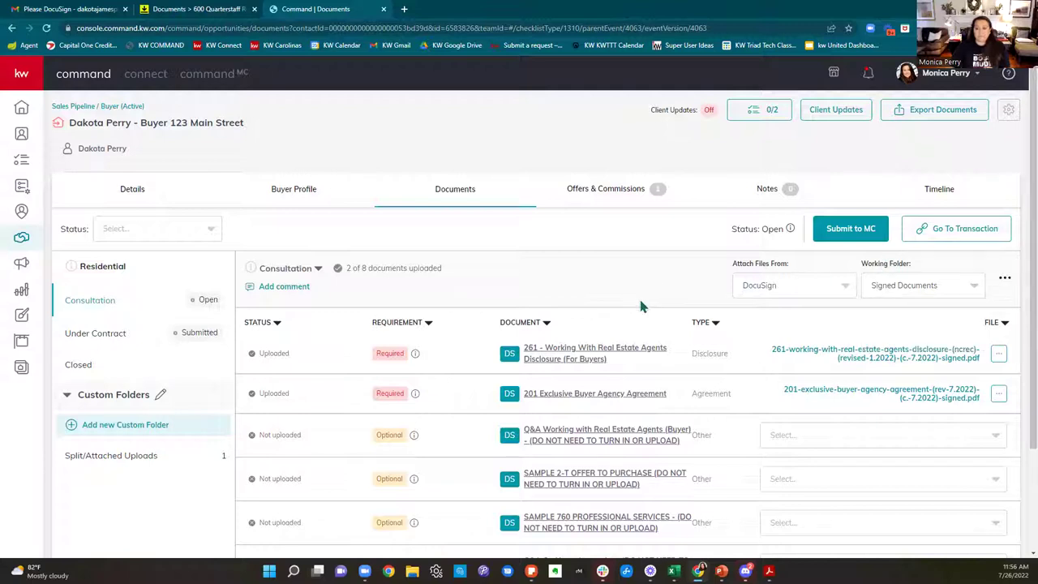
{"action": "scroll", "coordinate": [892, 300], "scroll_direction": "down", "scroll_amount": 2}
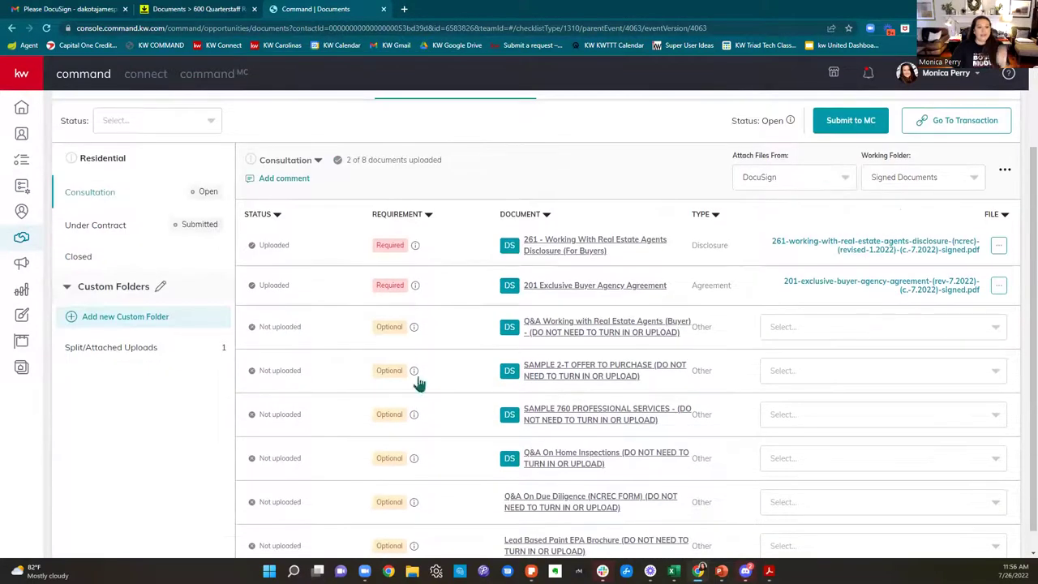
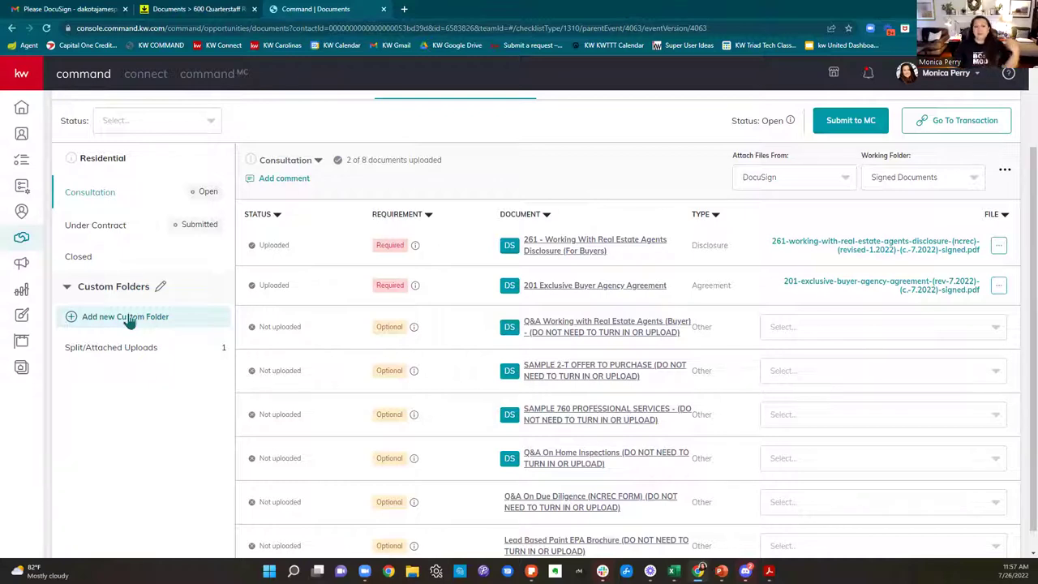
Step: Open the Create New Folder form and dismiss it without creating a custom folder
{"action": "left_click", "coordinate": [128, 317]}
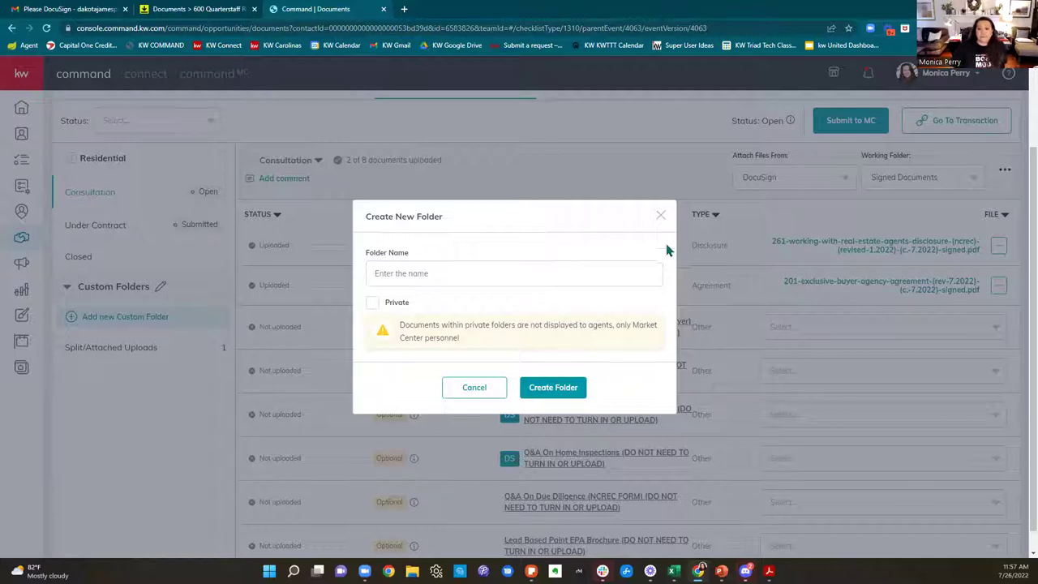
{"action": "left_click", "coordinate": [660, 217]}
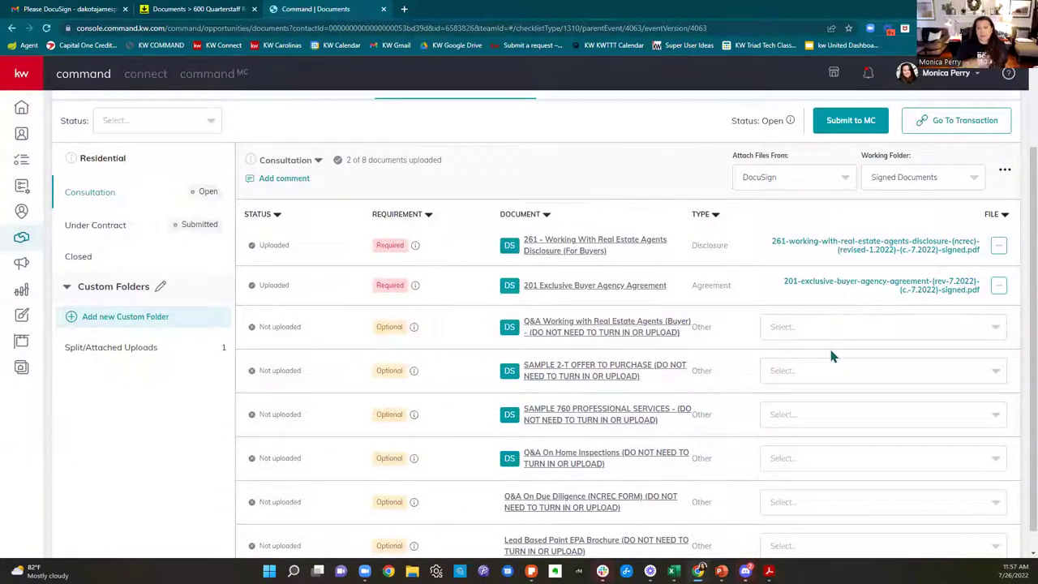
{"action": "scroll", "coordinate": [945, 401], "scroll_direction": "down", "scroll_amount": 1}
{"action": "scroll", "coordinate": [953, 397], "scroll_direction": "up", "scroll_amount": 3}
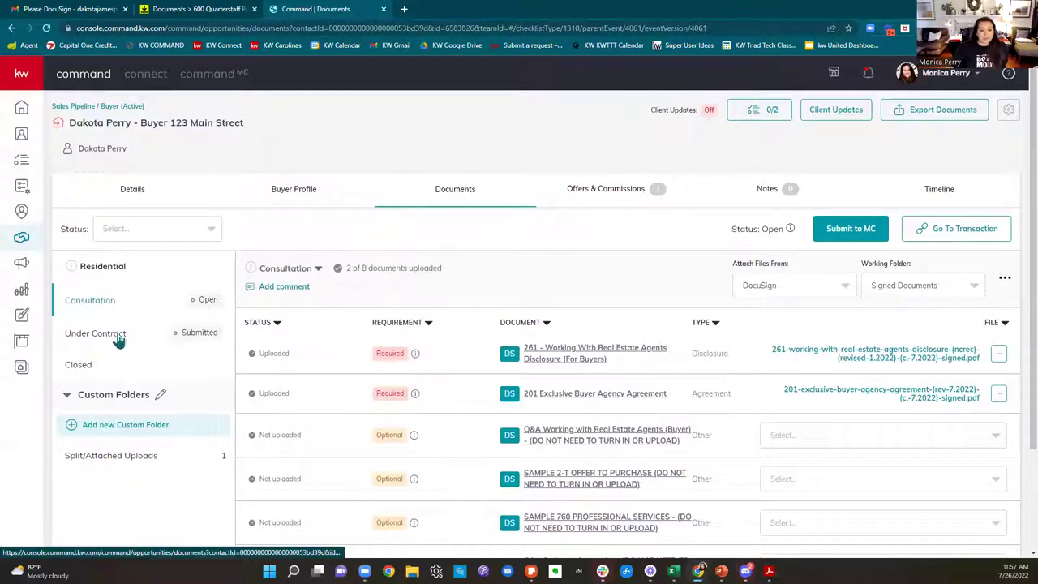
Step: Show the Under Contract checklist, review its documents, and open the Working Folder three-dot menu
{"action": "left_click", "coordinate": [117, 336]}
{"action": "scroll", "coordinate": [860, 300], "scroll_direction": "down", "scroll_amount": 5}
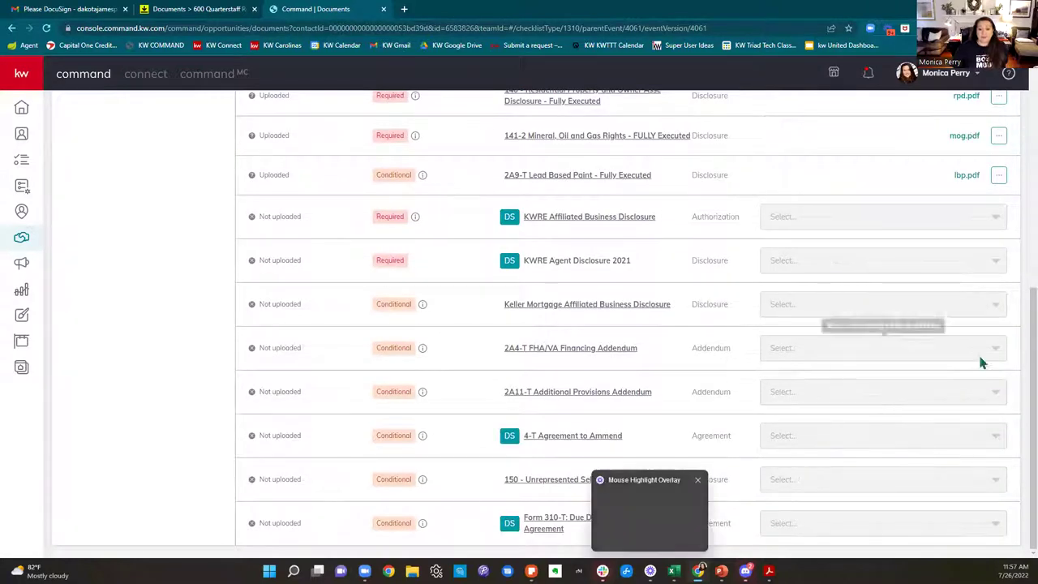
{"action": "scroll", "coordinate": [840, 491], "scroll_direction": "up", "scroll_amount": 3}
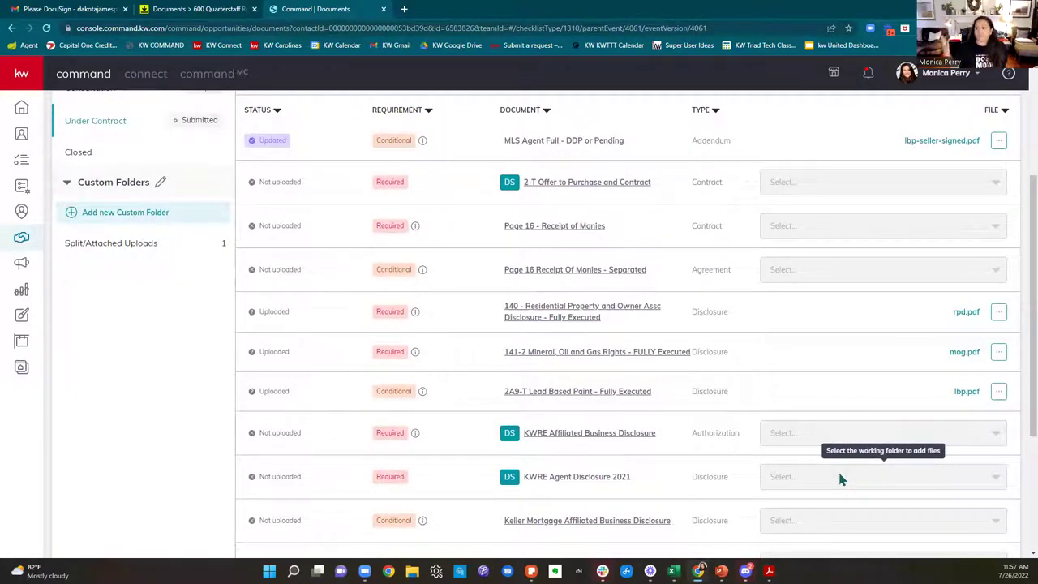
{"action": "scroll", "coordinate": [863, 432], "scroll_direction": "down", "scroll_amount": 3}
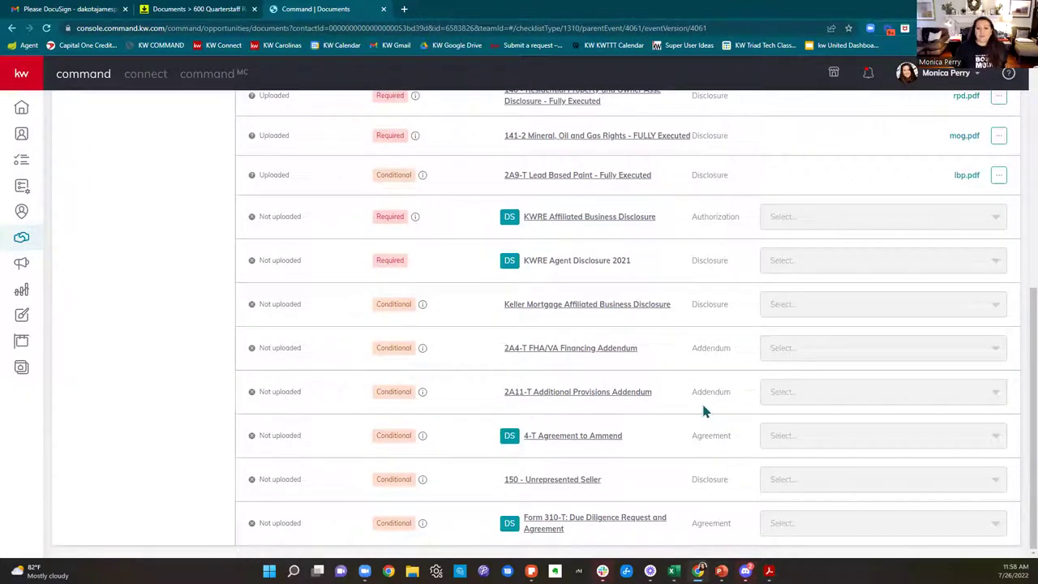
{"action": "scroll", "coordinate": [703, 411], "scroll_direction": "up", "scroll_amount": 5}
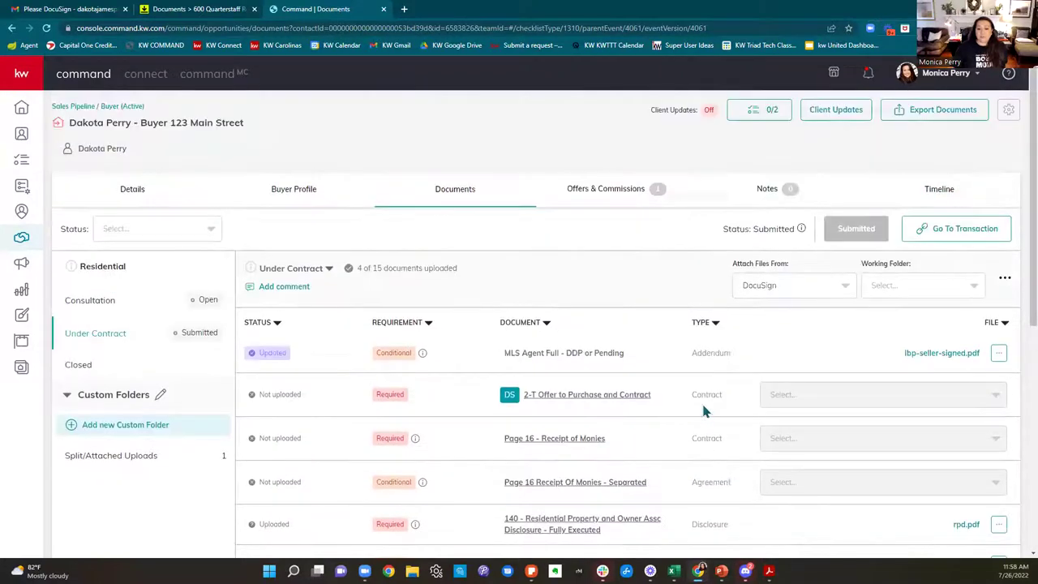
{"action": "scroll", "coordinate": [703, 411], "scroll_direction": "down", "scroll_amount": 5}
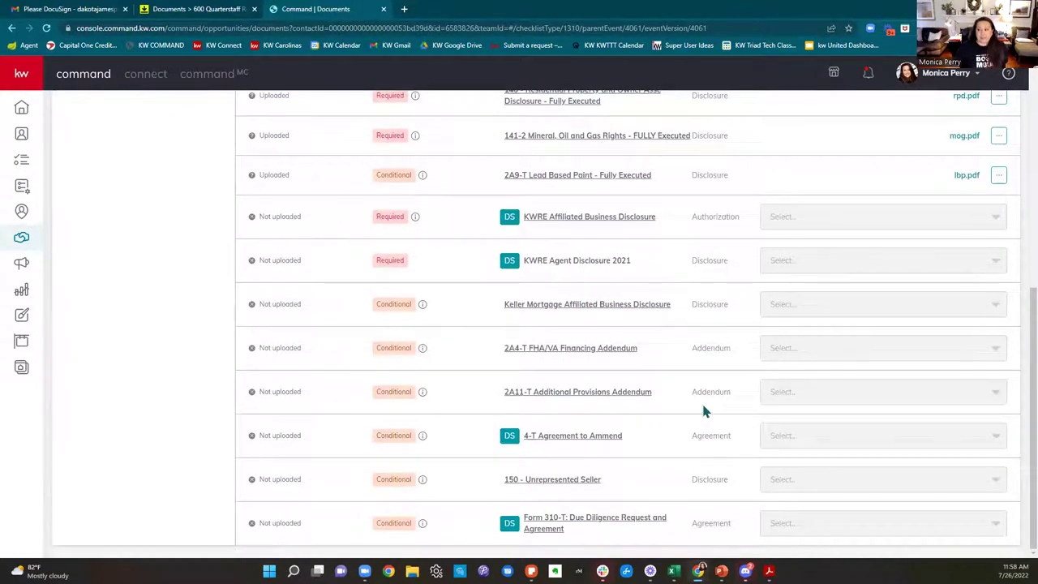
{"action": "scroll", "coordinate": [703, 411], "scroll_direction": "up", "scroll_amount": 5}
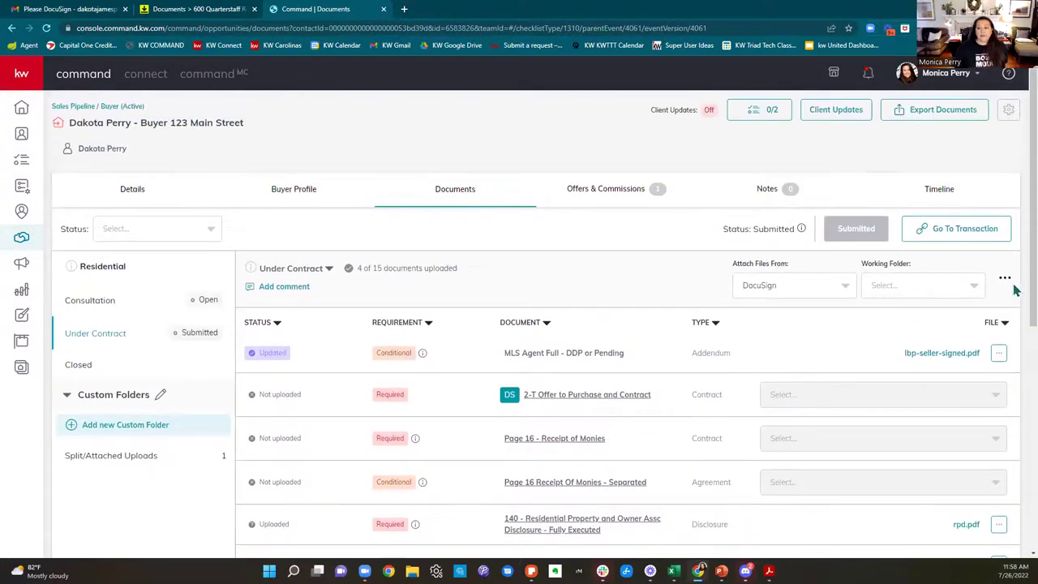
{"action": "left_click", "coordinate": [1003, 282]}
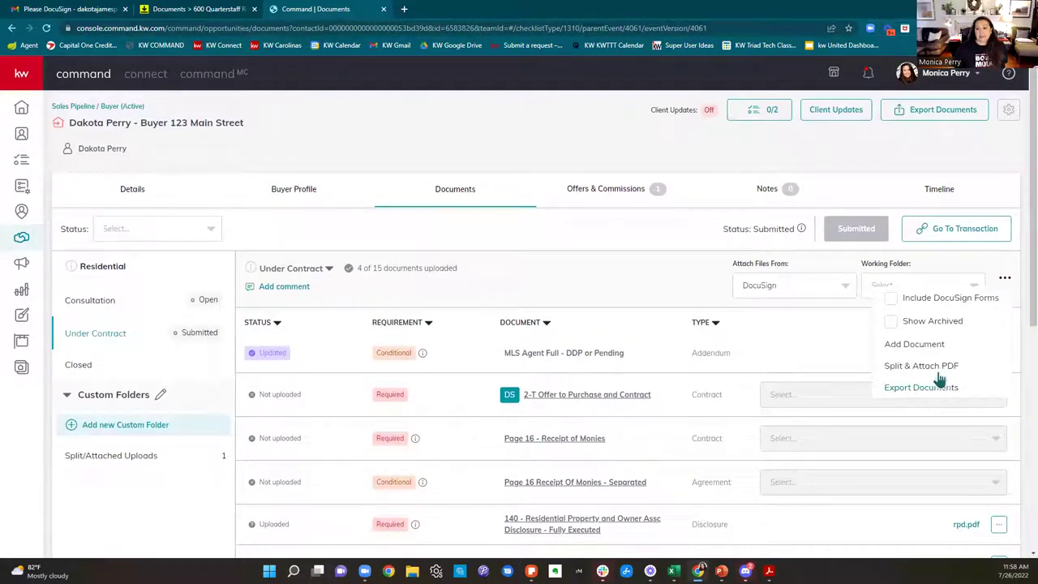
Step: Add a new checklist item named 'Buyer Pos Before Closing'
{"action": "left_click", "coordinate": [914, 343]}
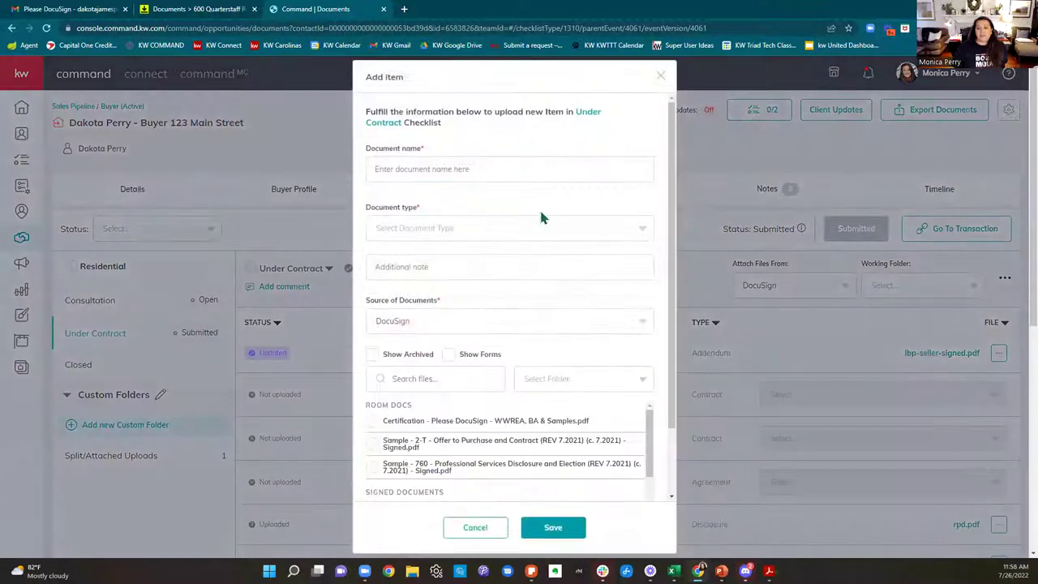
{"action": "left_click", "coordinate": [466, 168]}
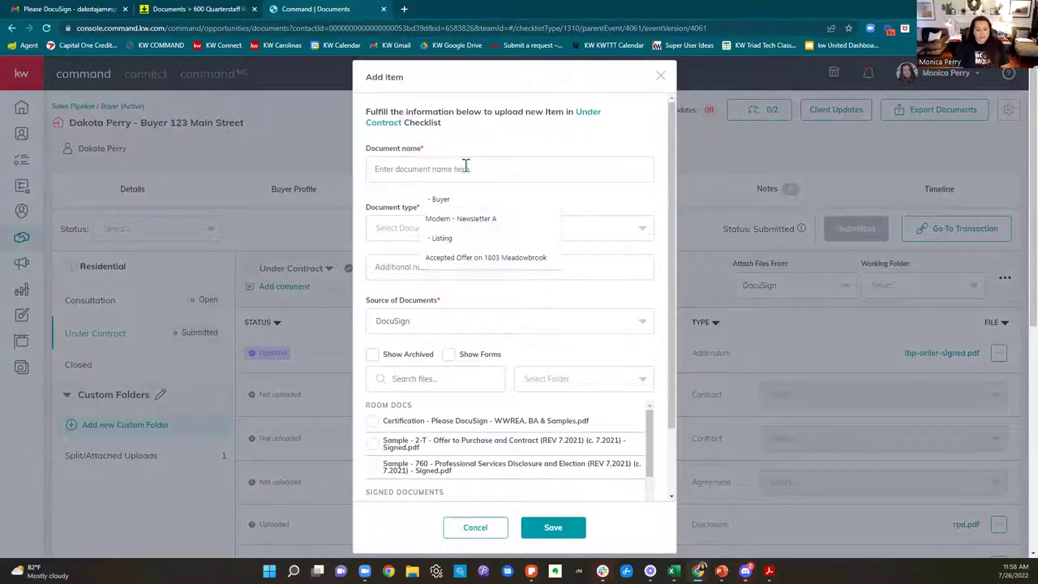
{"action": "type", "text": "Buyer Of"}
{"action": "key", "text": "BackSpace"}
{"action": "key", "text": "BackSpace"}
{"action": "key", "text": "BackSpace"}
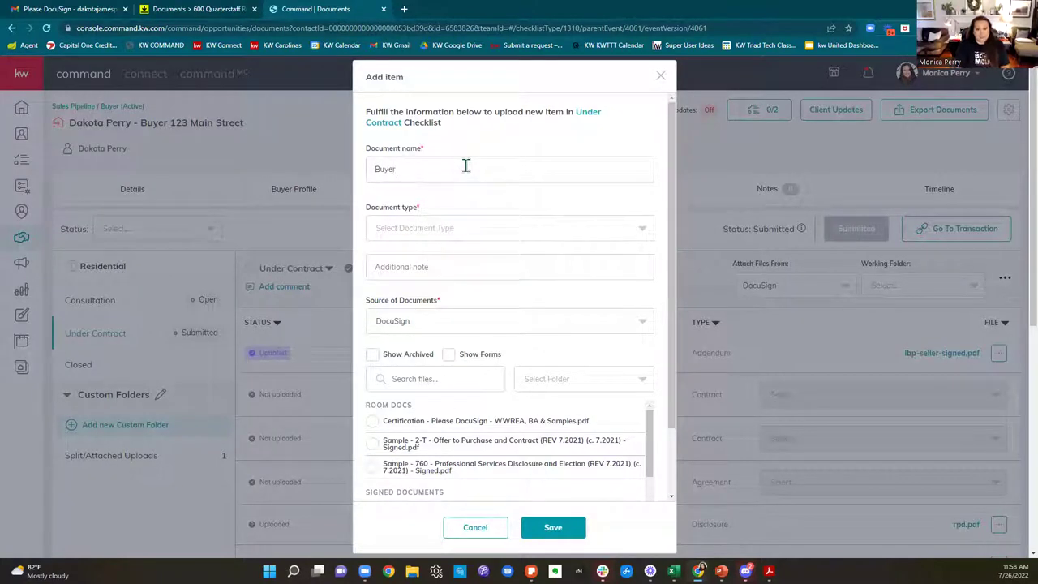
{"action": "type", "text": "Pos Before Closing"}
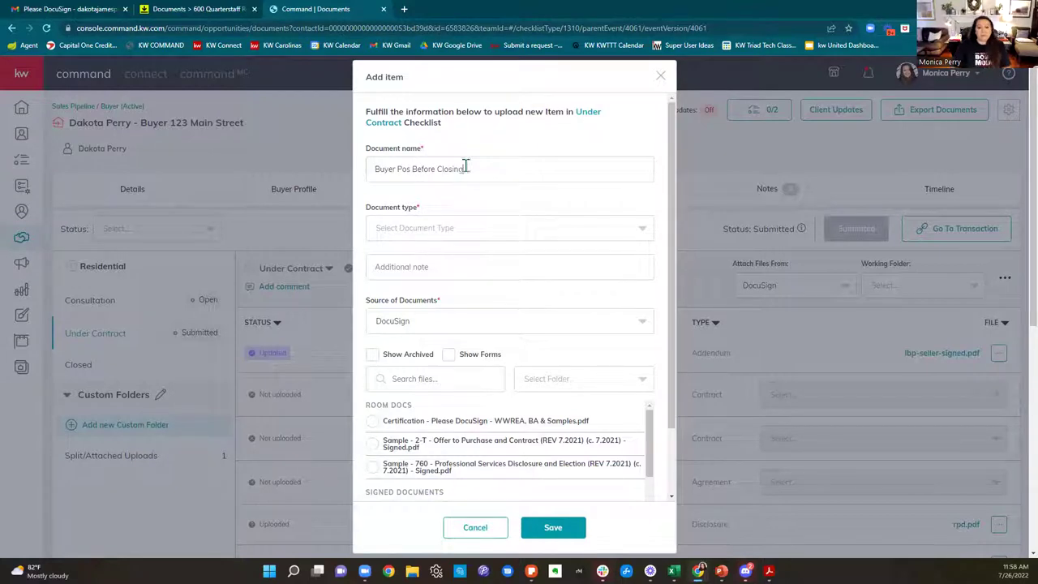
Step: Set type Agreement, add the possession note, attach Q&A on Home Inspections - Signed.pdf, and save
{"action": "left_click", "coordinate": [428, 236]}
{"action": "left_click", "coordinate": [406, 278]}
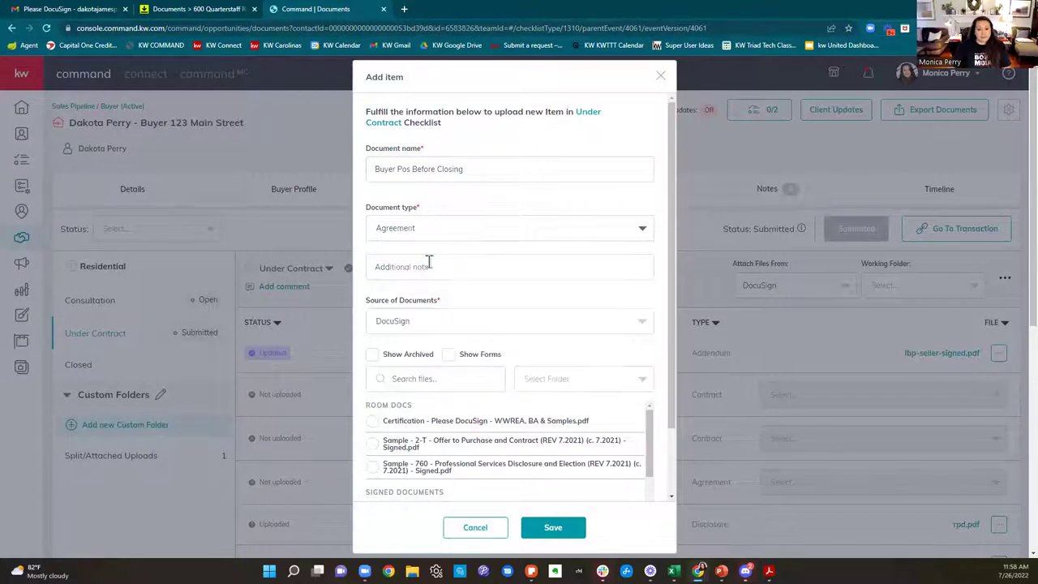
{"action": "left_click", "coordinate": [456, 270]}
{"action": "type", "text": "Buyer to take po"}
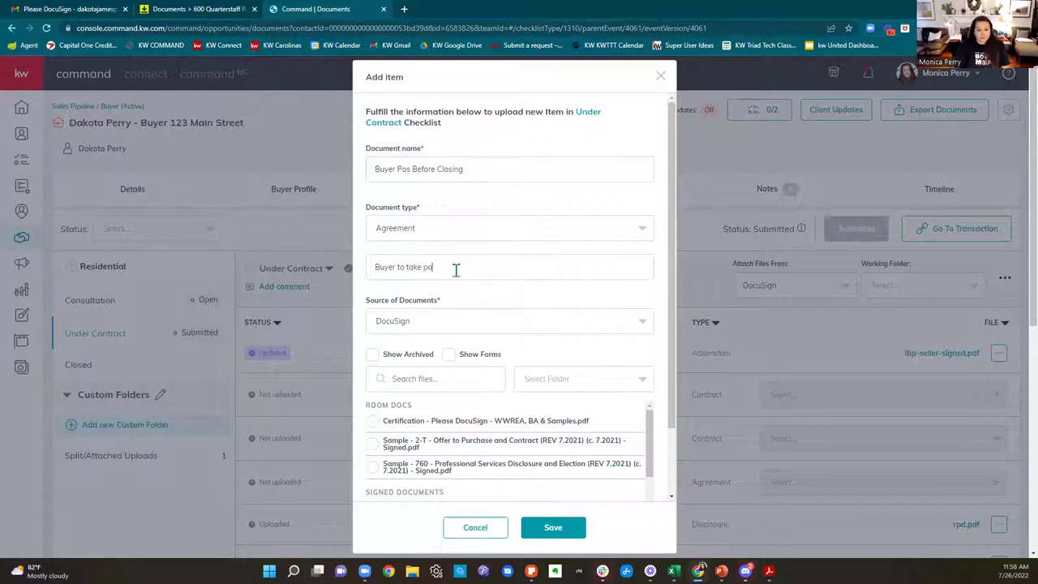
{"action": "type", "text": "ess 1 week before closing..."}
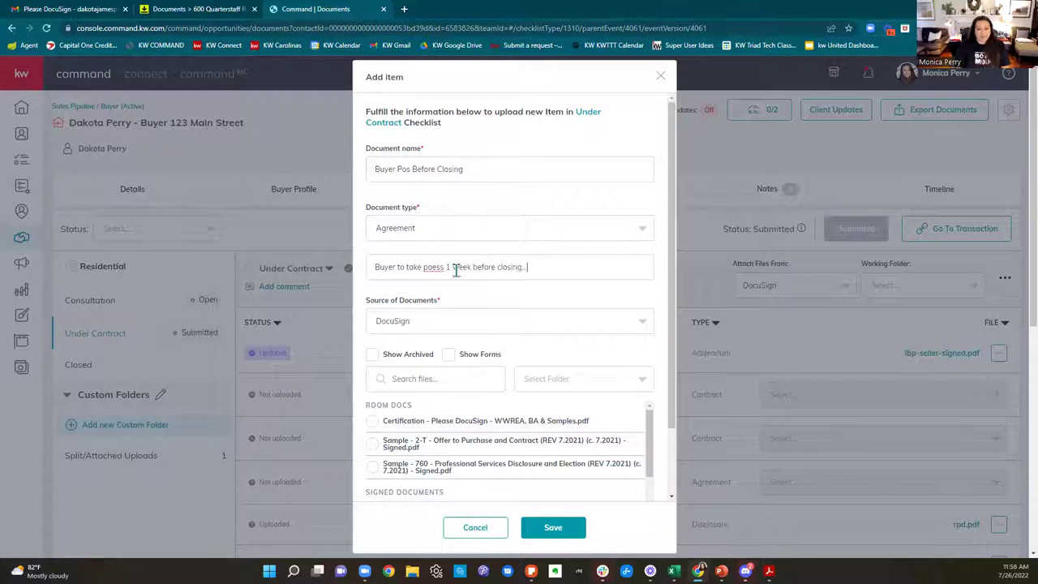
{"action": "scroll", "coordinate": [475, 278], "scroll_direction": "down", "scroll_amount": 2}
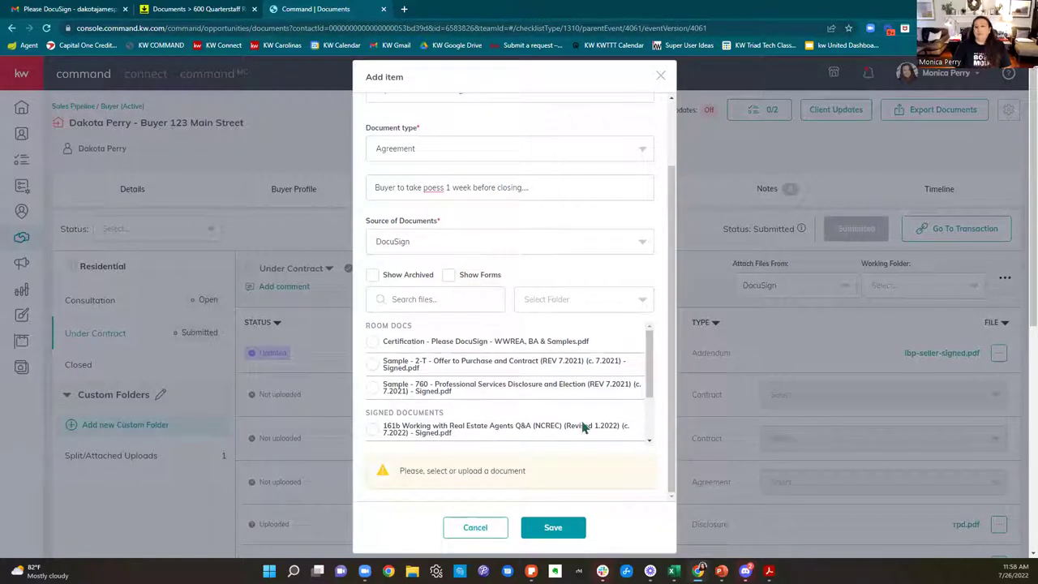
{"action": "scroll", "coordinate": [583, 428], "scroll_direction": "down", "scroll_amount": 2}
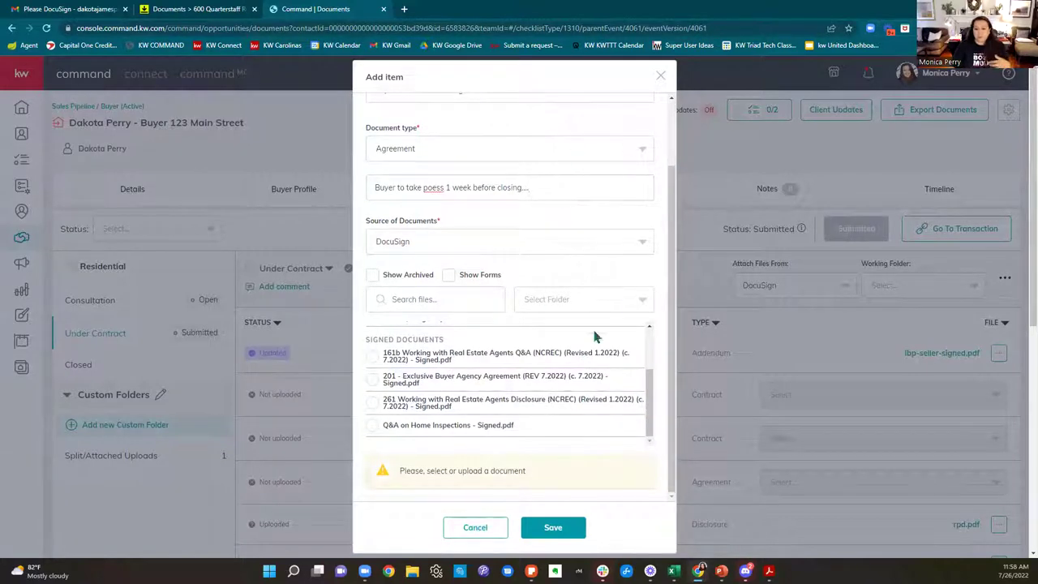
{"action": "left_click", "coordinate": [371, 428]}
{"action": "left_click", "coordinate": [545, 528]}
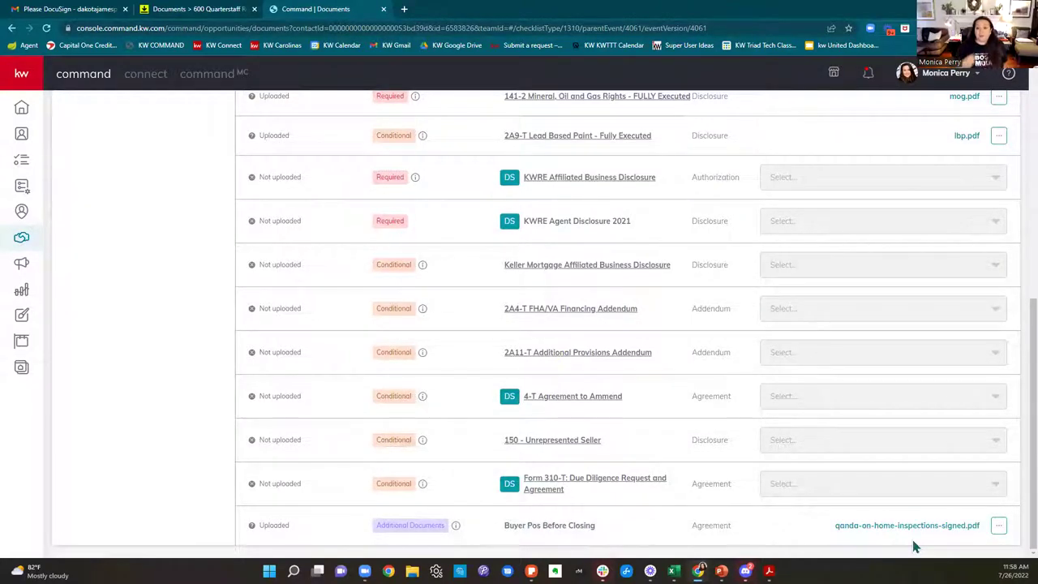
{"action": "scroll", "coordinate": [914, 547], "scroll_direction": "up", "scroll_amount": 10}
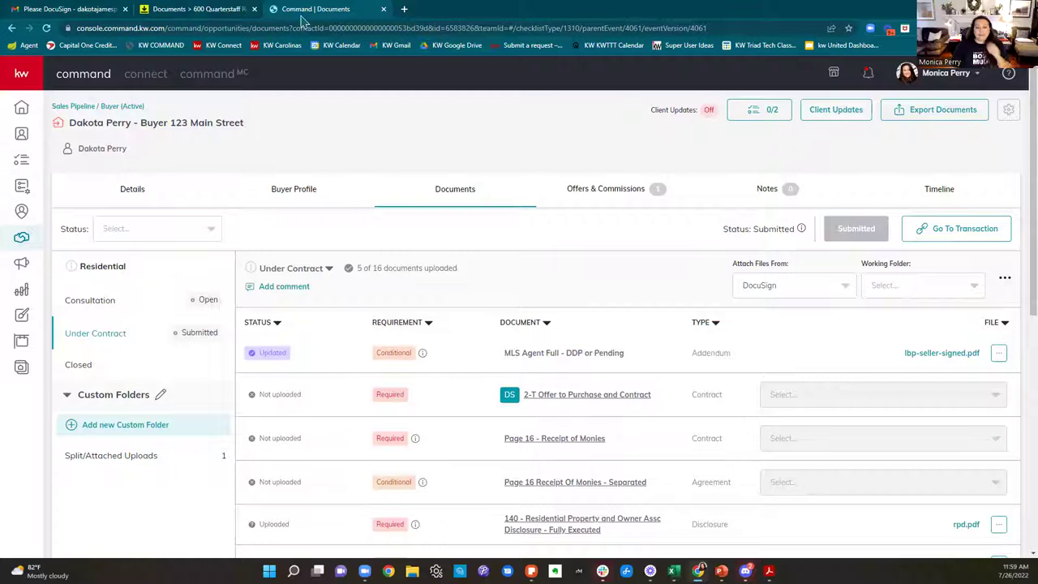
Step: In a new tab, enter answers.kw.com, then replace it with kwtriadtech.com and load it
{"action": "left_click", "coordinate": [404, 9]}
{"action": "type", "text": "answers.kw.com"}
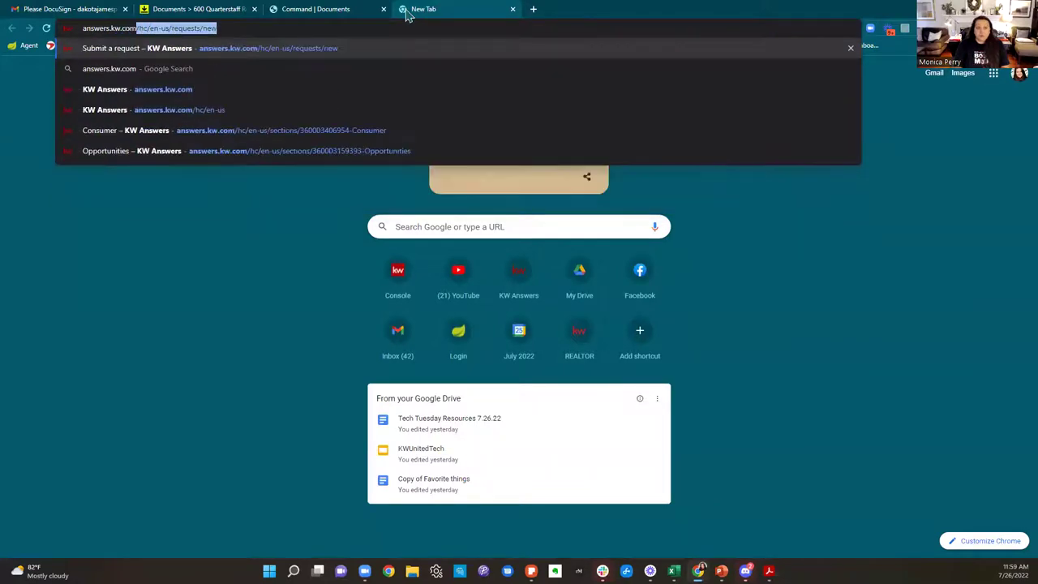
{"action": "key", "text": "Delete"}
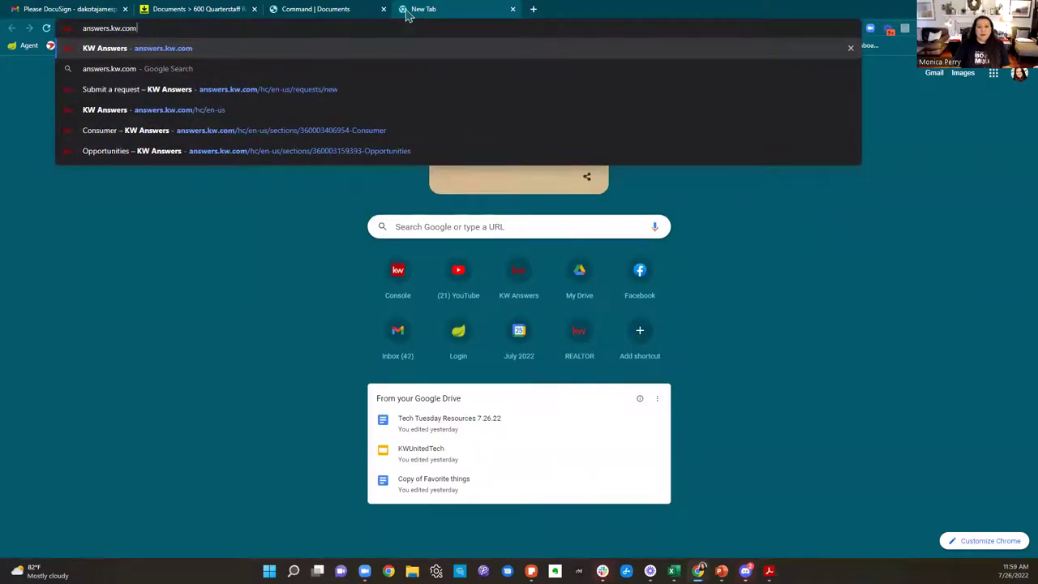
{"action": "key", "text": "ctrl+a"}
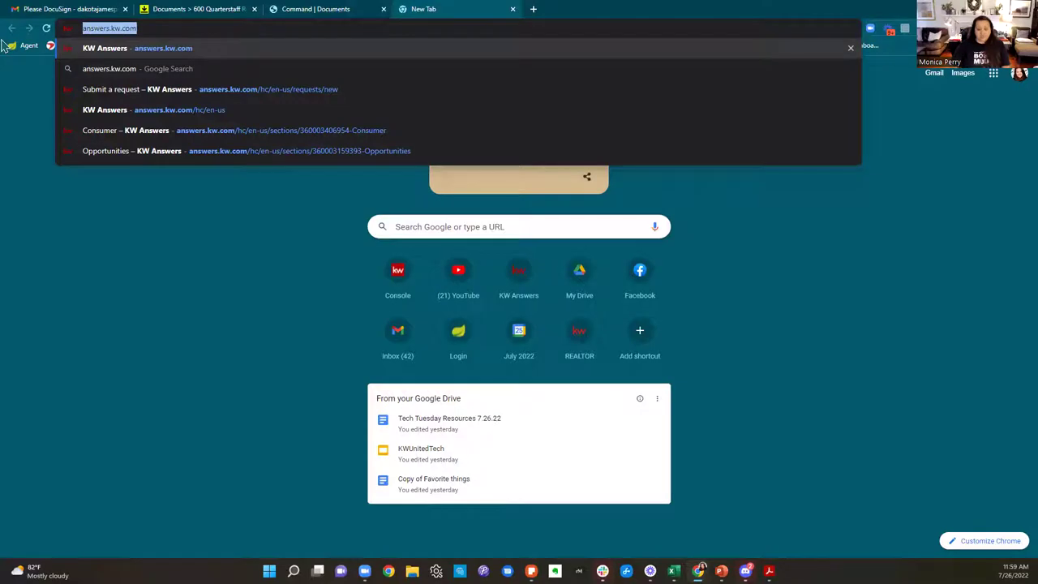
{"action": "type", "text": "kwtri"}
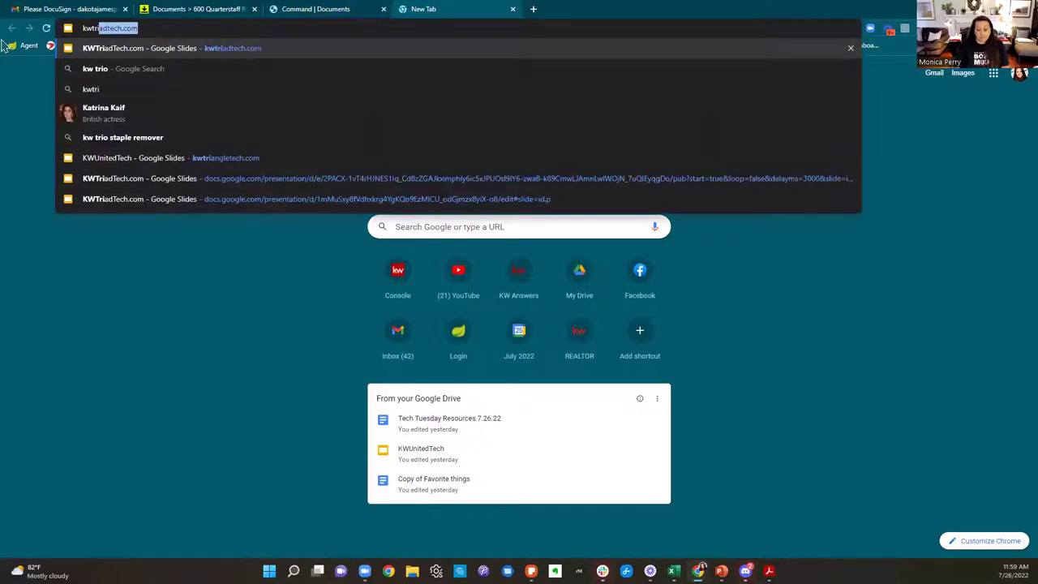
{"action": "key", "text": "Return"}
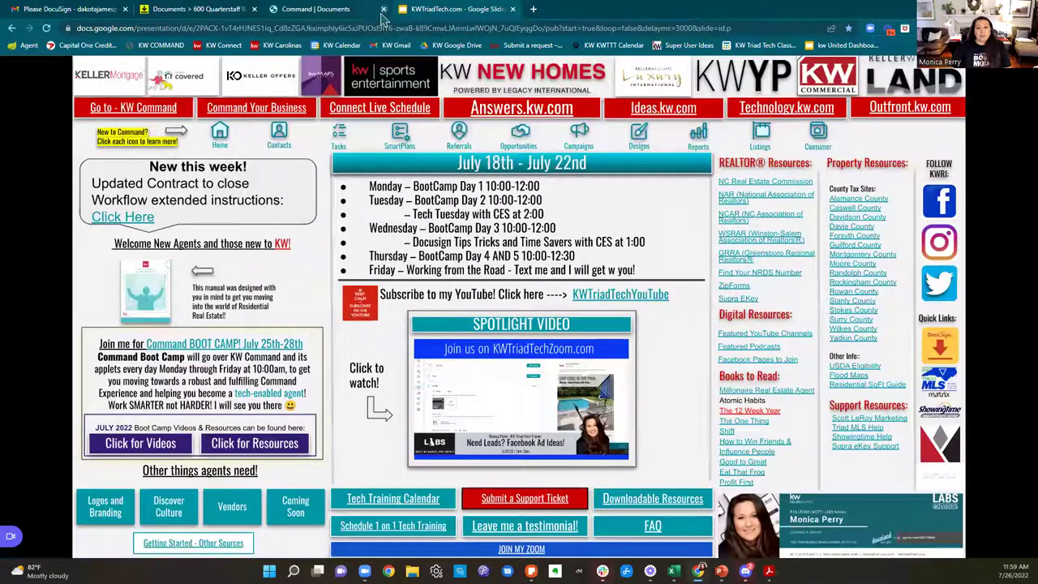
Step: Open the KW Answers Opportunities help section from the KWTriadTech page
{"action": "left_click", "coordinate": [519, 135]}
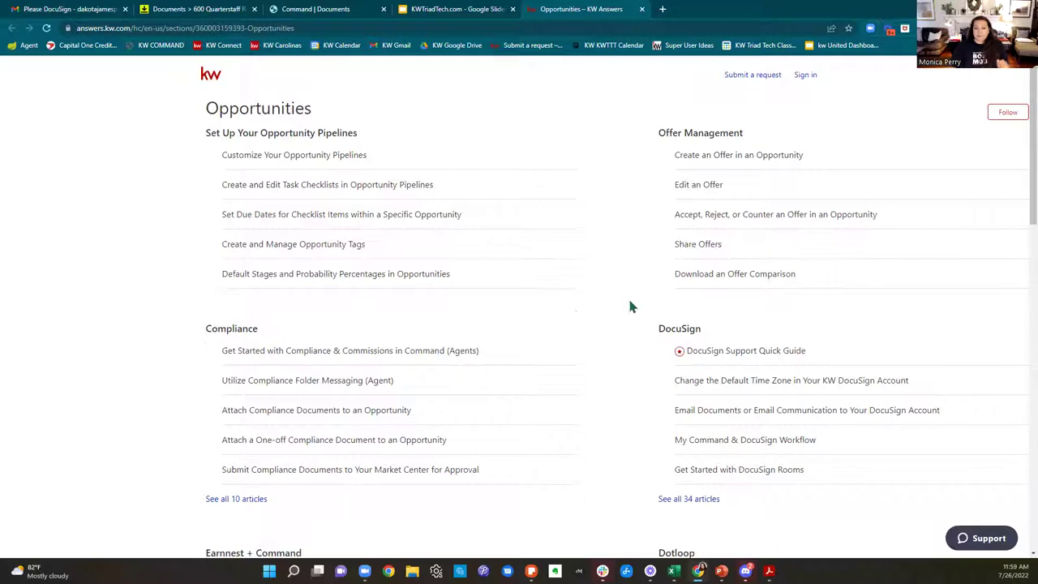
{"action": "scroll", "coordinate": [575, 303], "scroll_direction": "down", "scroll_amount": 1}
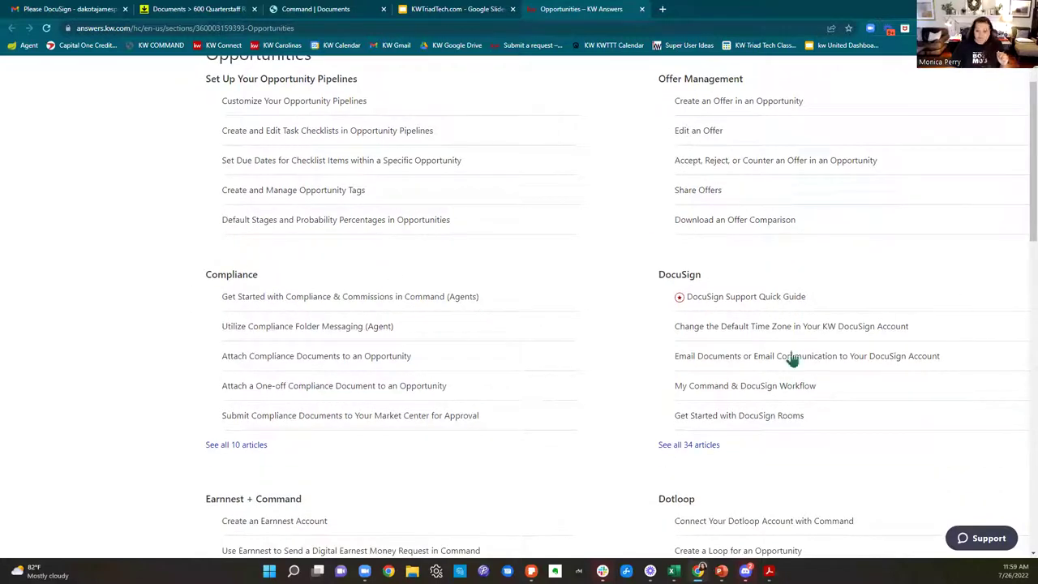
{"action": "scroll", "coordinate": [819, 408], "scroll_direction": "down", "scroll_amount": 5}
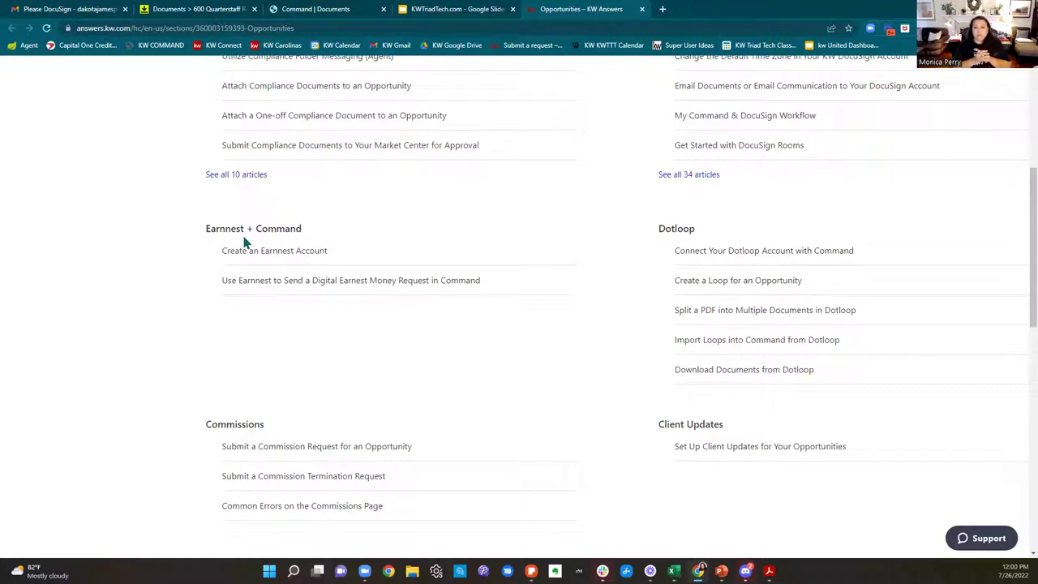
{"action": "scroll", "coordinate": [741, 486], "scroll_direction": "down", "scroll_amount": 3}
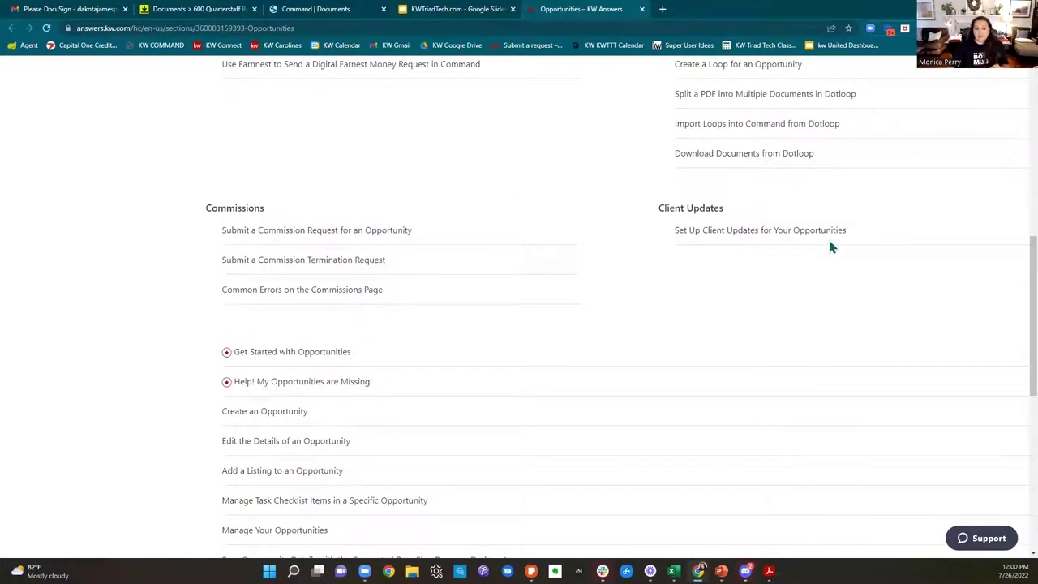
{"action": "scroll", "coordinate": [832, 245], "scroll_direction": "down", "scroll_amount": 2}
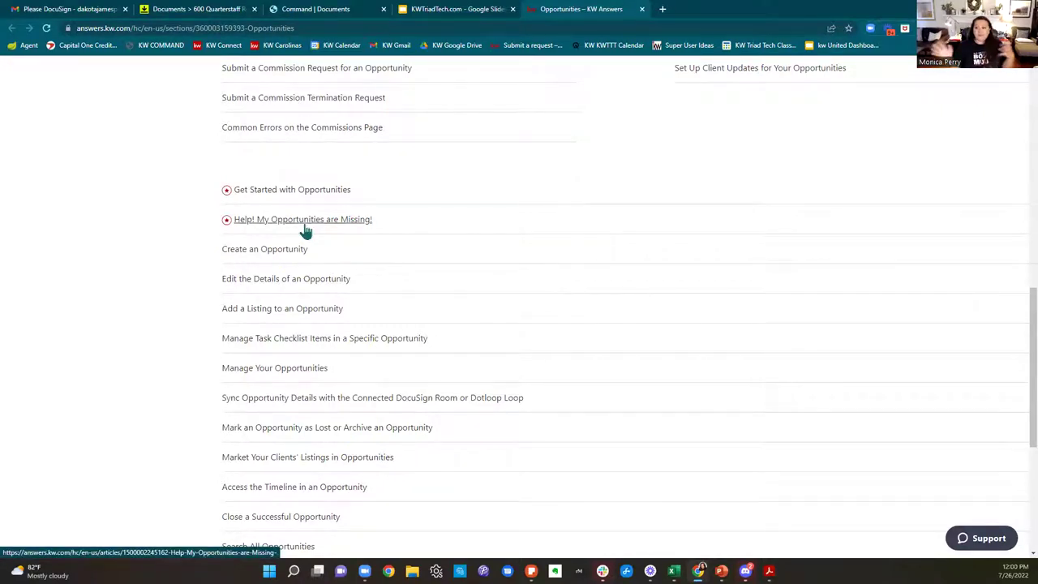
{"action": "scroll", "coordinate": [304, 231], "scroll_direction": "down", "scroll_amount": 4}
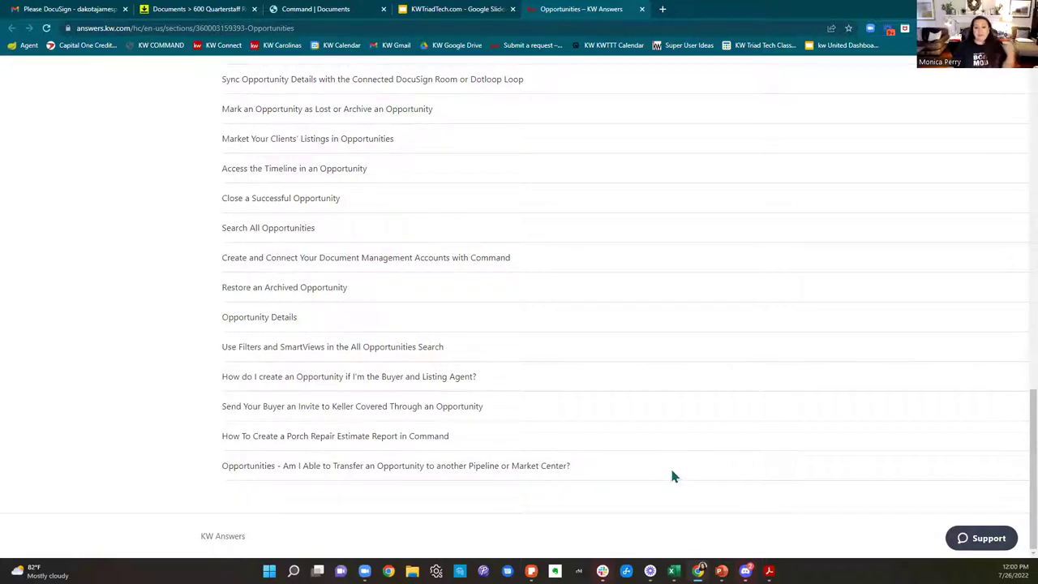
{"action": "scroll", "coordinate": [671, 477], "scroll_direction": "up", "scroll_amount": 15}
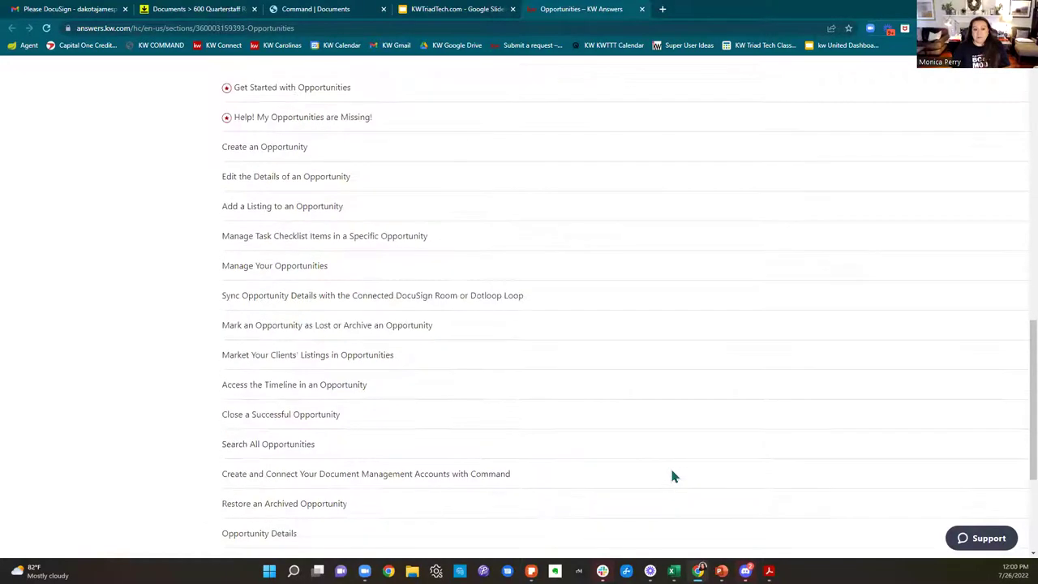